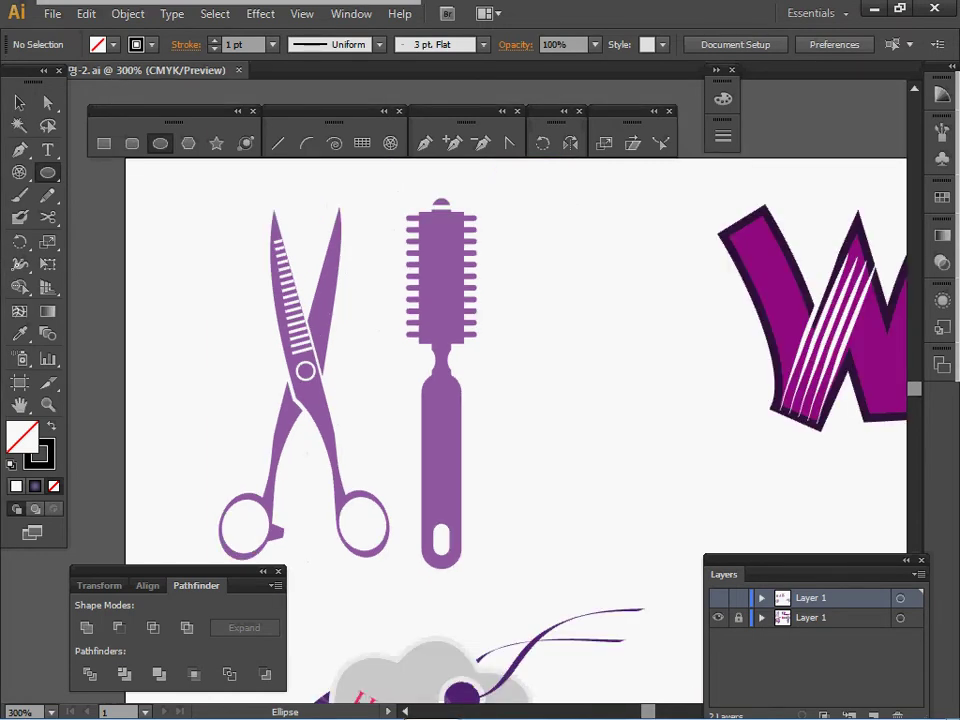
# - Hide the locked lower layer and show the upper layer
pyautogui.click(718, 618)
pyautogui.click(718, 598)
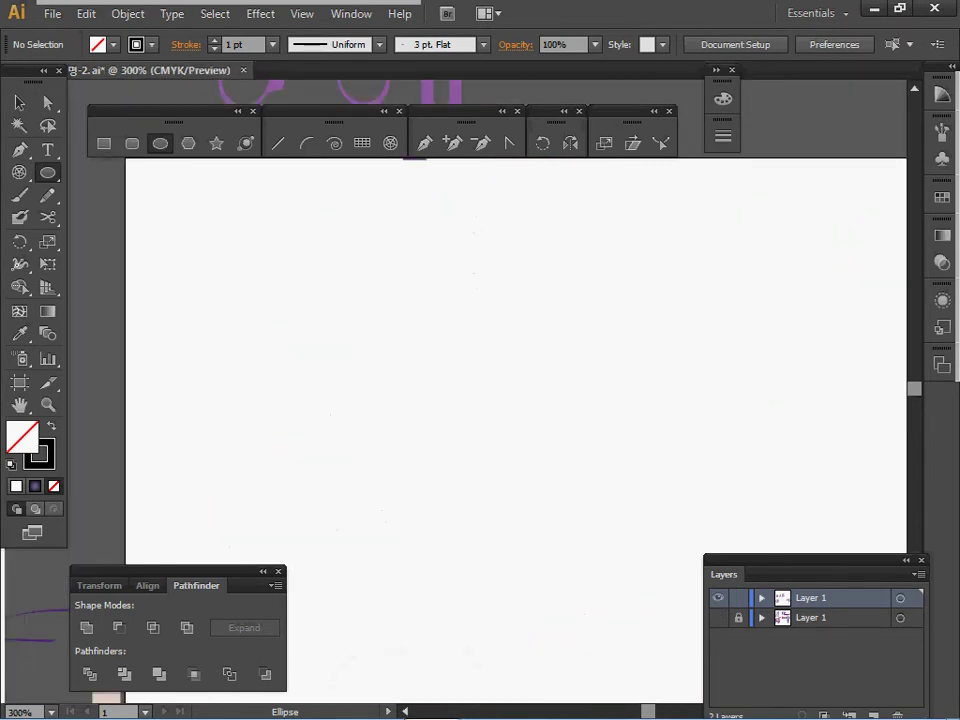
# - Move the yellow ellipse, the rectangle and the two unfilled ellipses together from outside onto the blank artboard
pyautogui.keyDown('ctrl'); pyautogui.click(304, 278); pyautogui.keyUp('ctrl')
pyautogui.keyDown('ctrl'); pyautogui.keyDown('alt'); pyautogui.click(432, 368); pyautogui.keyUp('alt'); pyautogui.keyUp('ctrl')
pyautogui.keyDown('ctrl'); pyautogui.keyDown('alt'); pyautogui.click(432, 368); pyautogui.keyUp('alt'); pyautogui.keyUp('ctrl')
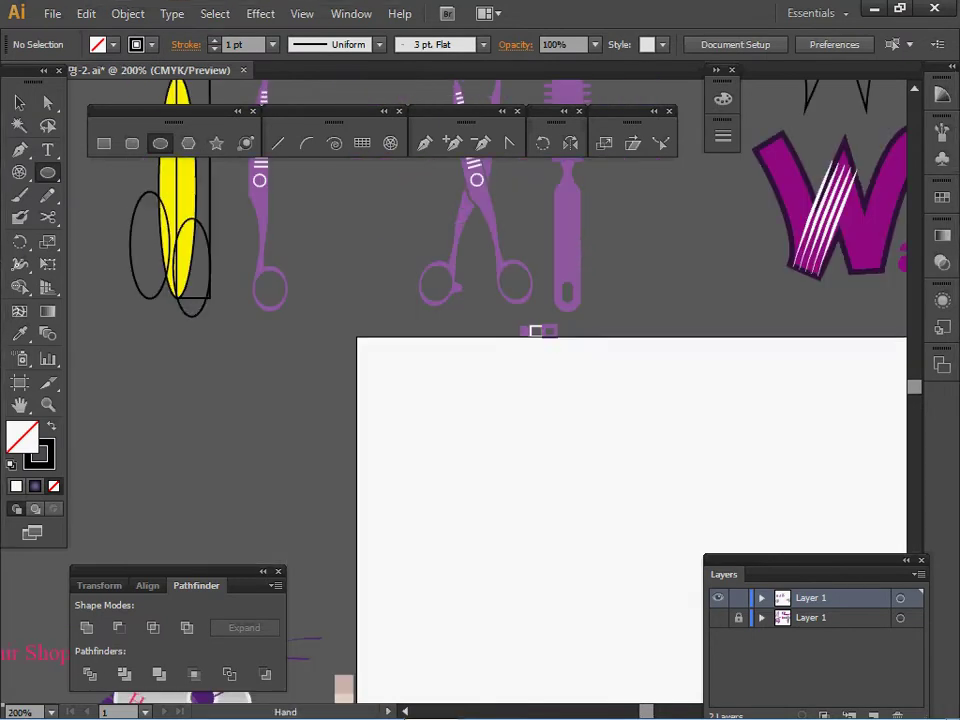
pyautogui.keyDown('ctrl'); pyautogui.keyDown('alt'); pyautogui.click(439, 337); pyautogui.keyUp('alt'); pyautogui.keyUp('ctrl')
pyautogui.press('space')
pyautogui.moveTo(439, 337); pyautogui.dragTo(319, 307)
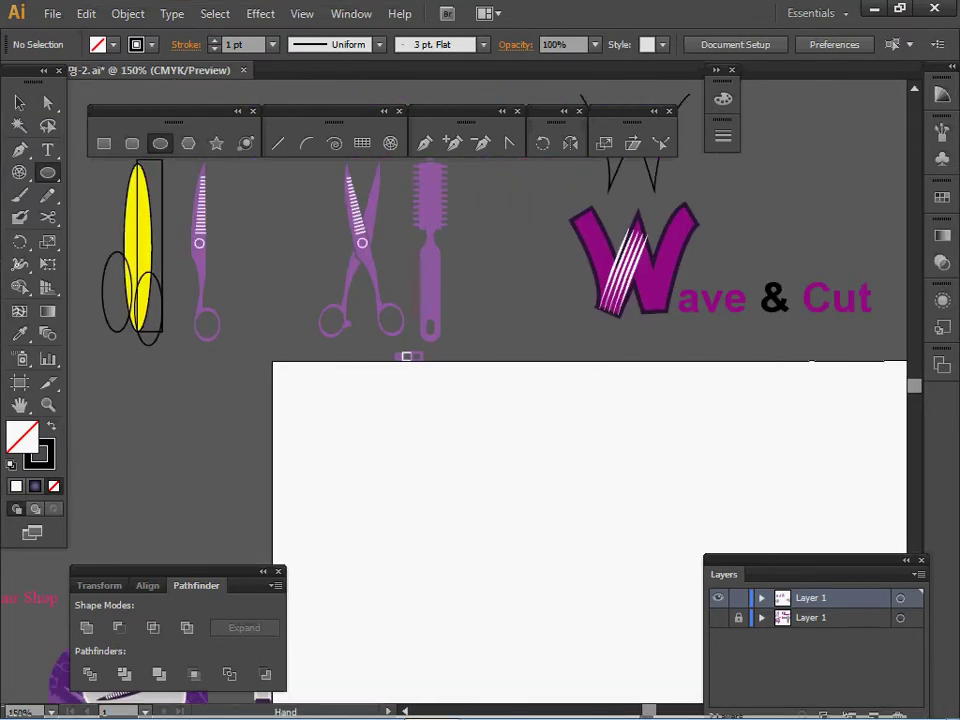
pyautogui.press('v')
pyautogui.moveTo(90, 193); pyautogui.dragTo(152, 298)
pyautogui.moveTo(140, 250); pyautogui.dragTo(314, 563)
pyautogui.keyDown('ctrl'); pyautogui.click(424, 513); pyautogui.keyUp('ctrl')
pyautogui.hotkey('ctrl', 'shift', 'a')
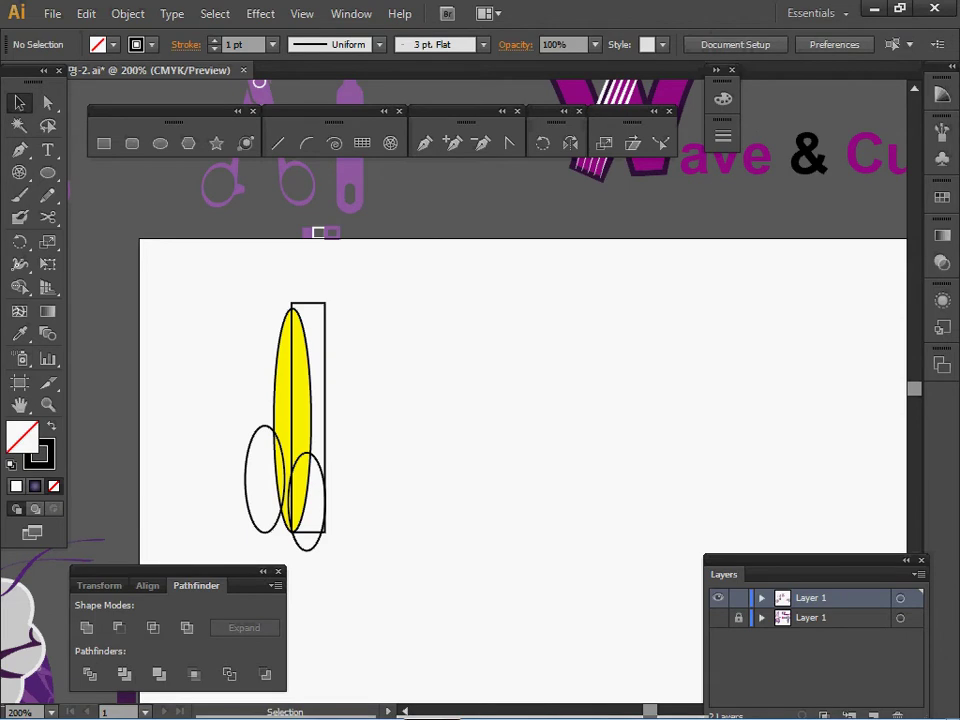
# - Create a 7 mm wide, 42 mm high ellipse beside the yellow construction shapes and delete it
pyautogui.press('l')
pyautogui.click(318, 232)
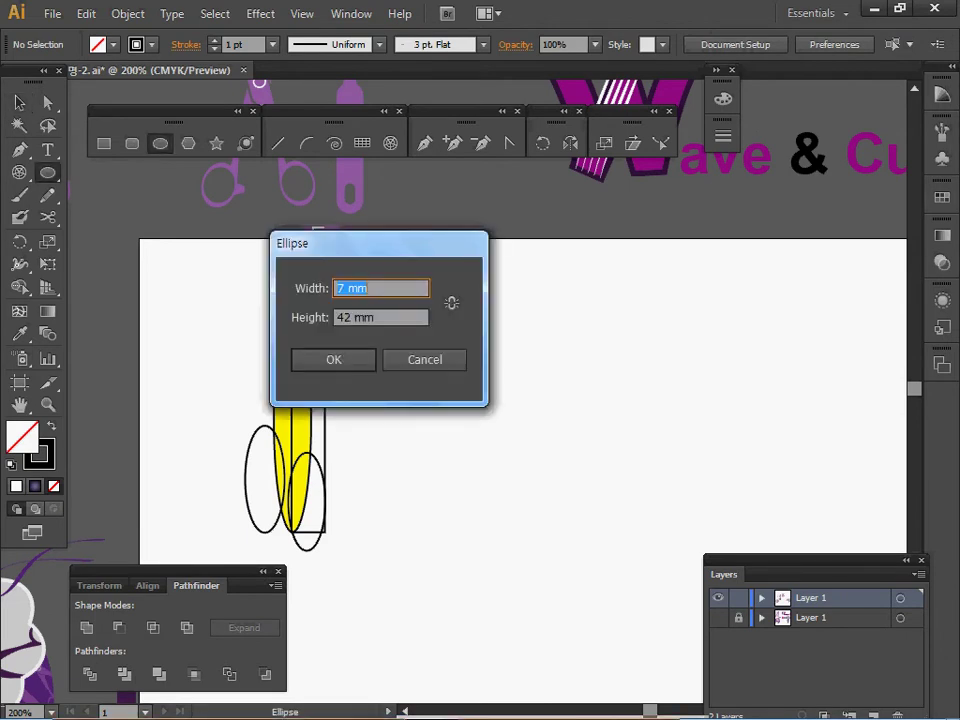
pyautogui.press('Tab')
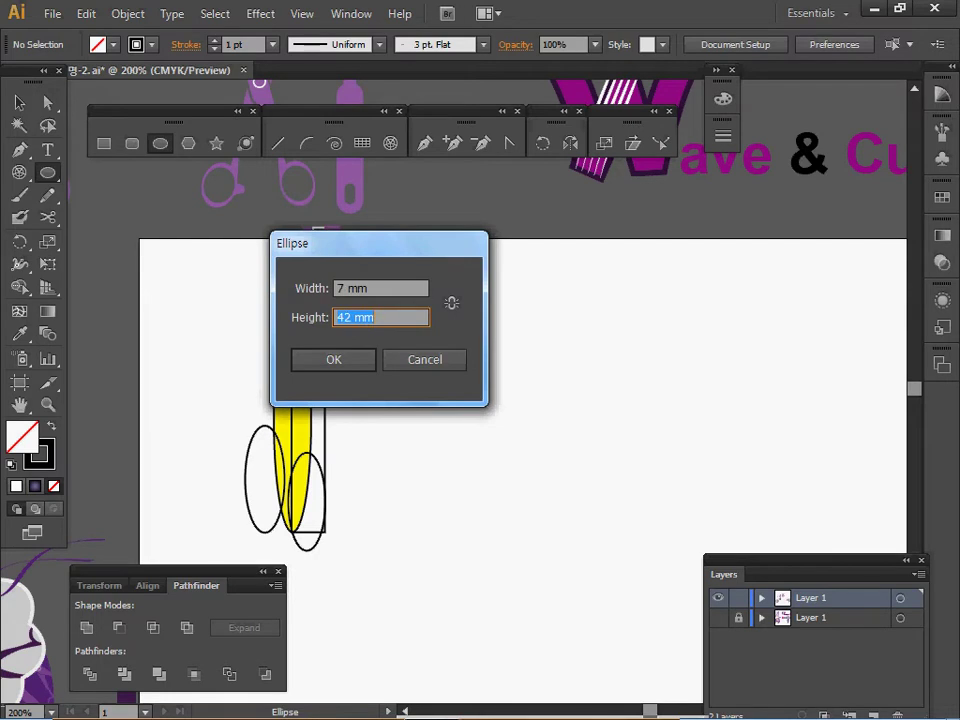
pyautogui.press('Return')
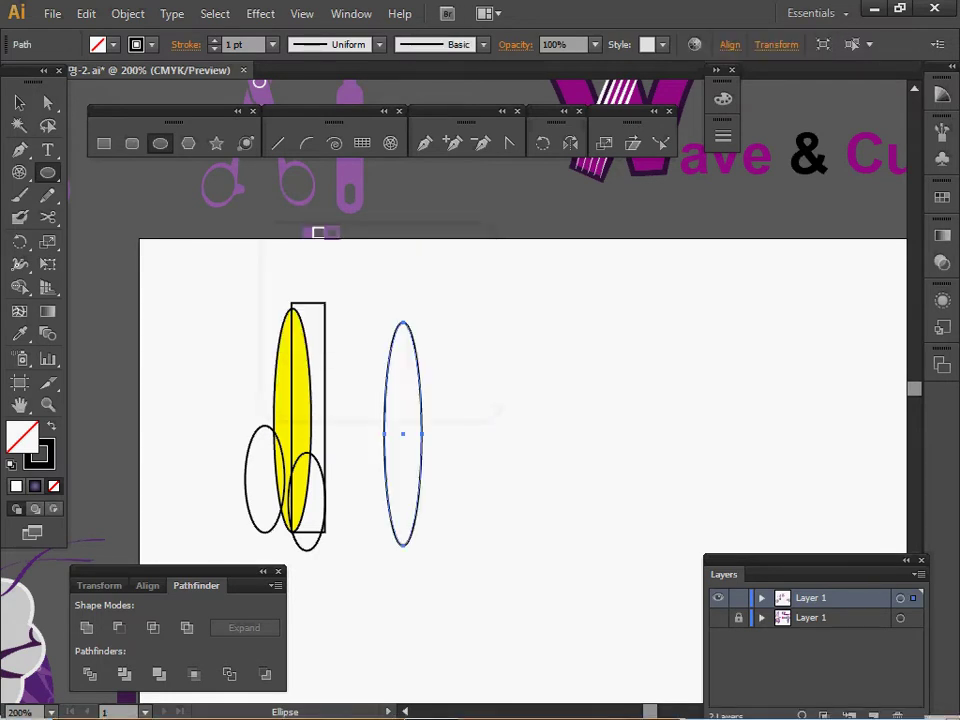
pyautogui.press('Delete')
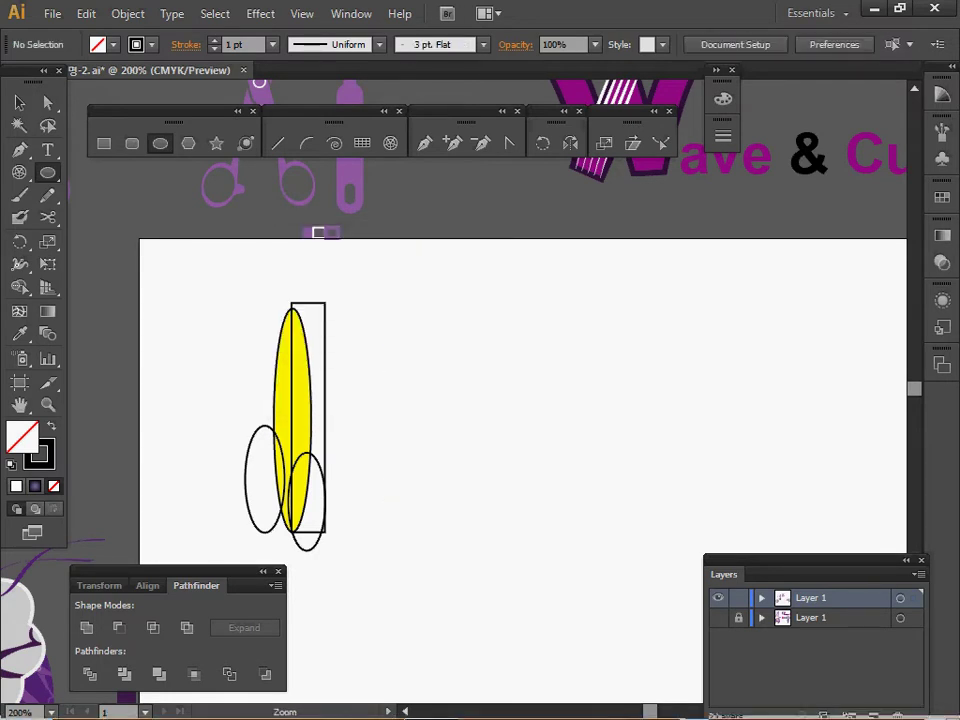
# - Examine the construction shapes one at a time: the yellow ellipse, the rectangle and the two lower ellipses
pyautogui.keyDown('ctrl'); pyautogui.click(276, 437); pyautogui.keyUp('ctrl')
pyautogui.moveTo(276, 437); pyautogui.dragTo(182, 484)
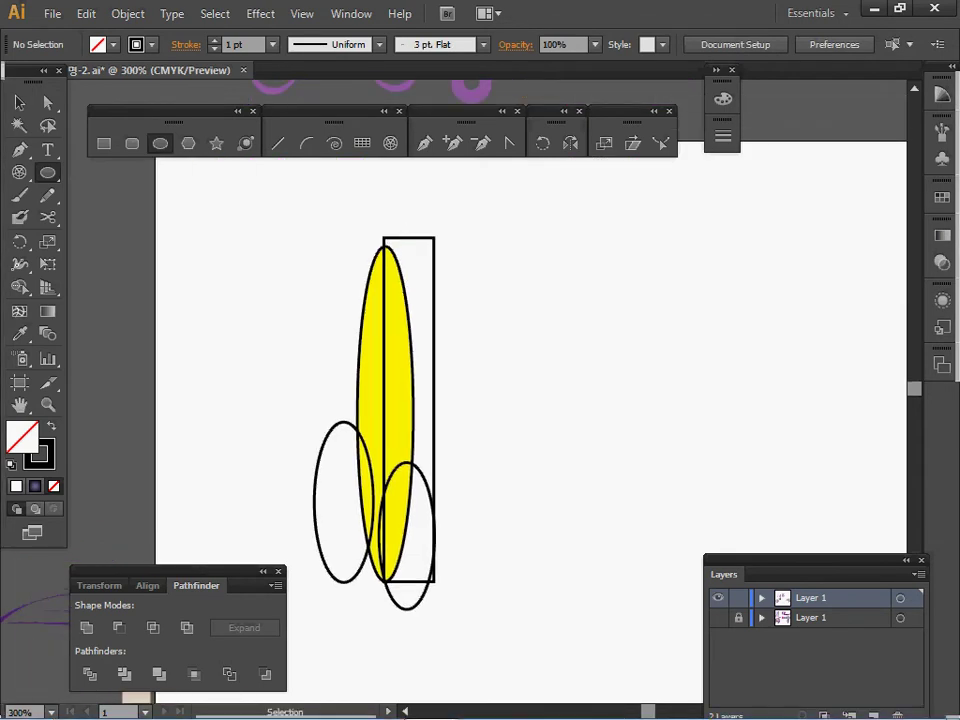
pyautogui.keyDown('ctrl'); pyautogui.click(372, 390); pyautogui.keyUp('ctrl')
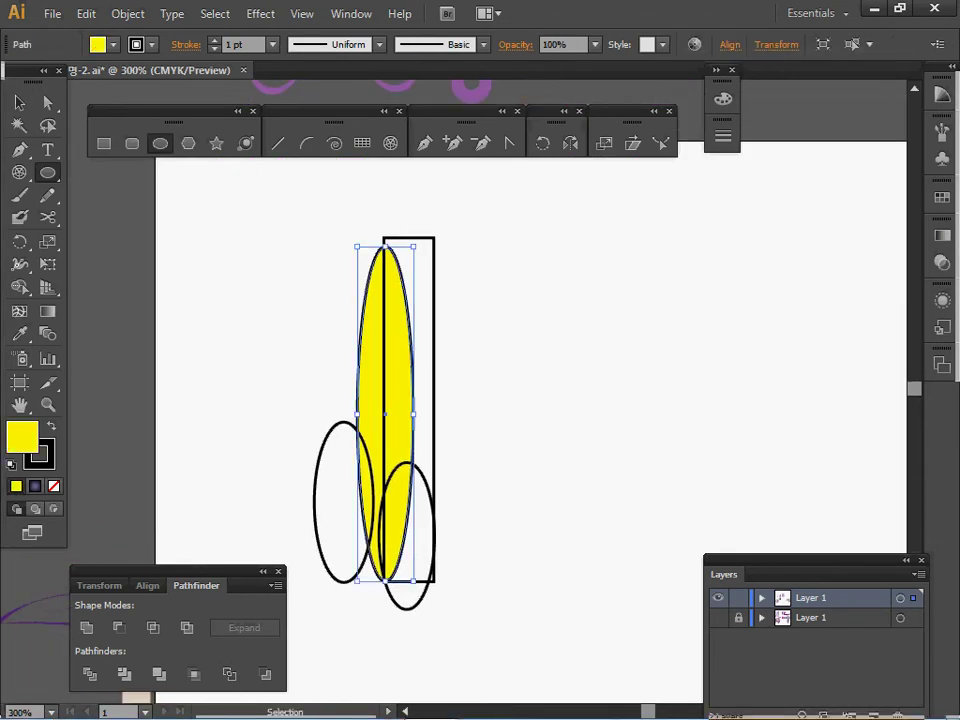
pyautogui.moveTo(478, 216); pyautogui.dragTo(414, 248)
pyautogui.press('l')
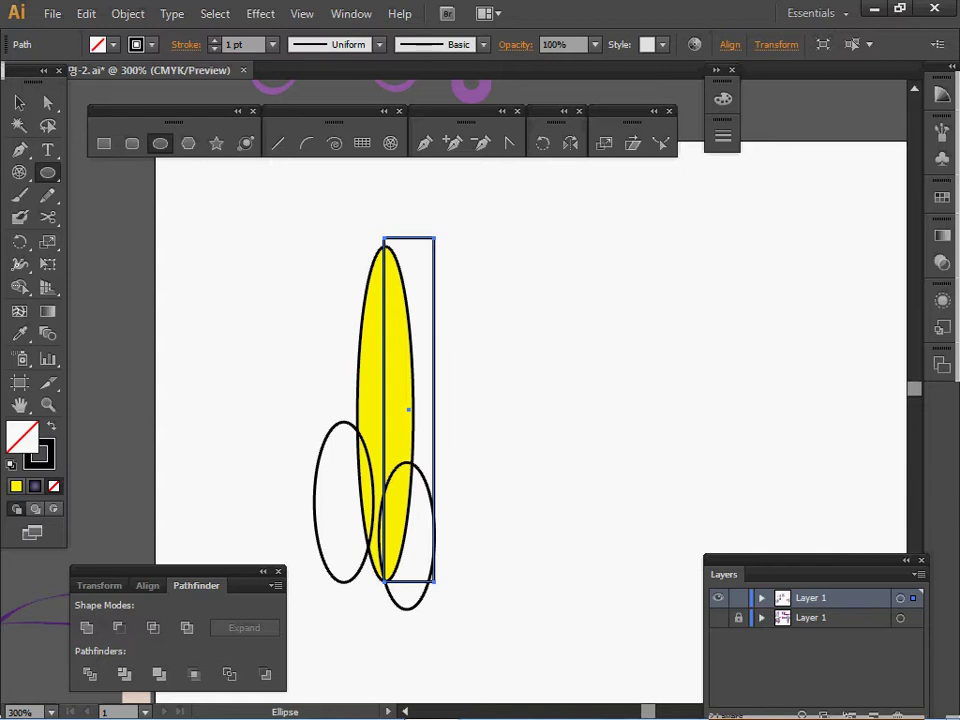
pyautogui.moveTo(478, 290); pyautogui.dragTo(472, 249)
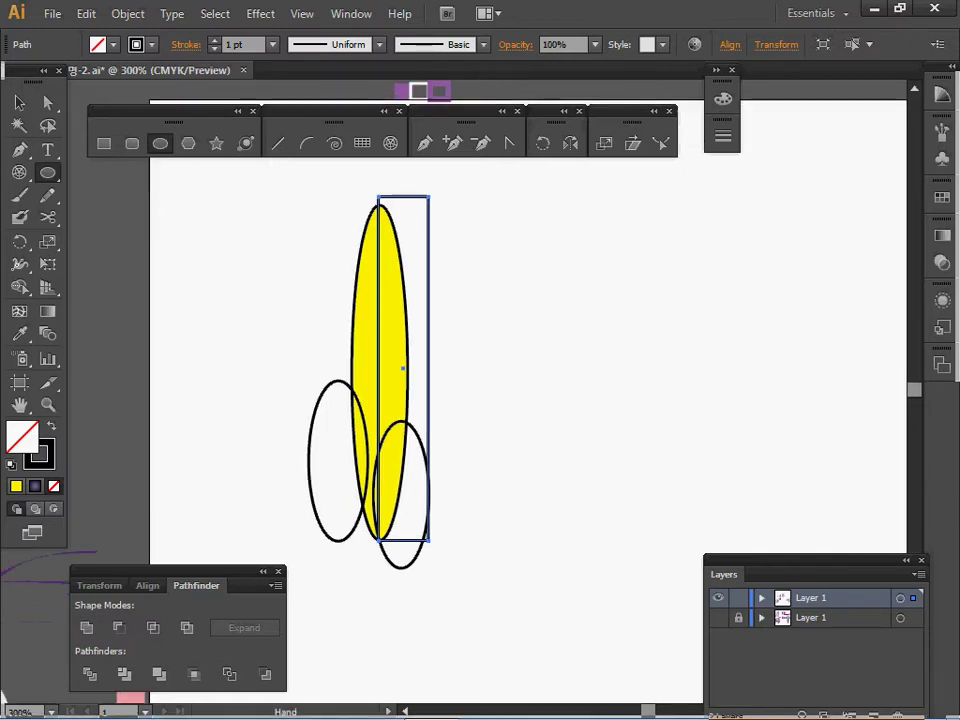
pyautogui.keyDown('ctrl'); pyautogui.click(490, 250); pyautogui.keyUp('ctrl')
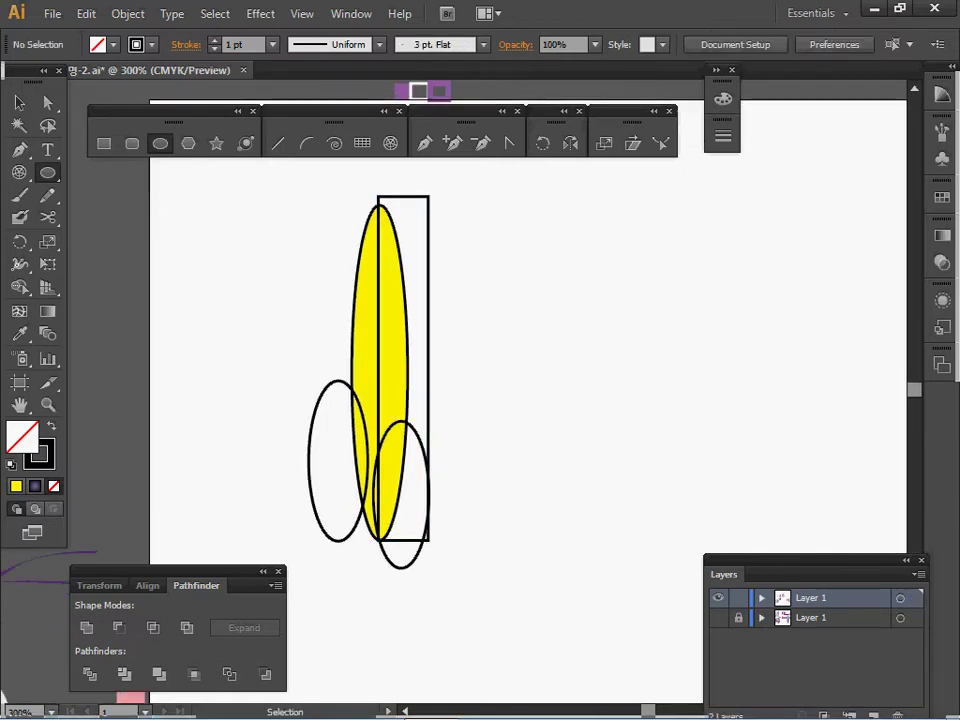
pyautogui.keyDown('ctrl'); pyautogui.click(309, 452); pyautogui.keyUp('ctrl')
pyautogui.moveTo(440, 581); pyautogui.dragTo(394, 561)
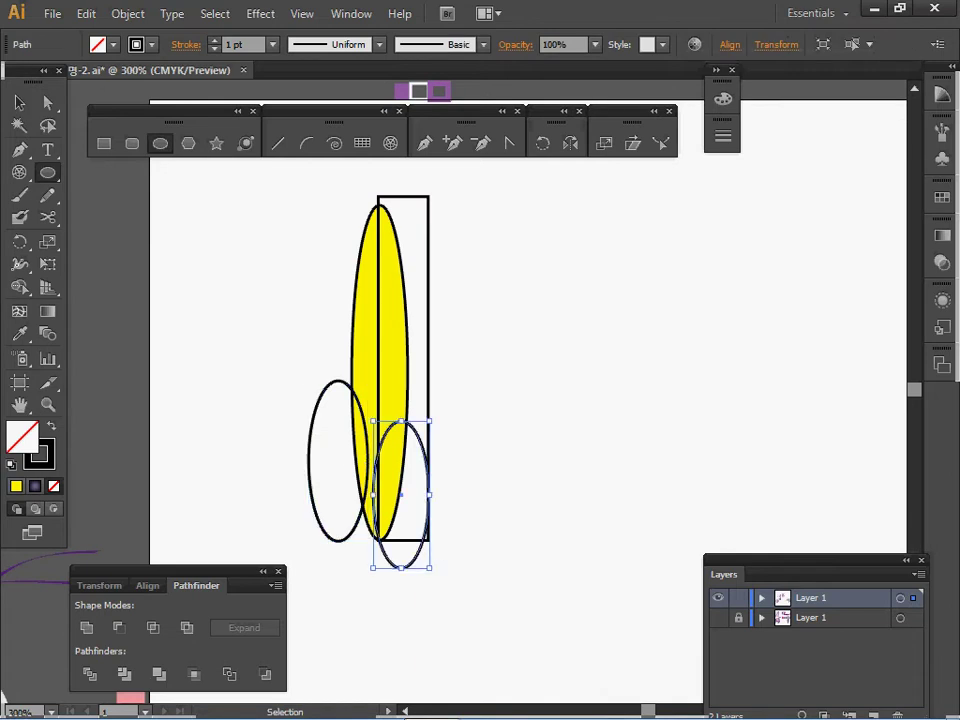
# - Rotate the unfilled ellipse on the yellow shape's left side slightly clockwise
pyautogui.keyDown('ctrl'); pyautogui.click(432, 480); pyautogui.keyUp('ctrl')
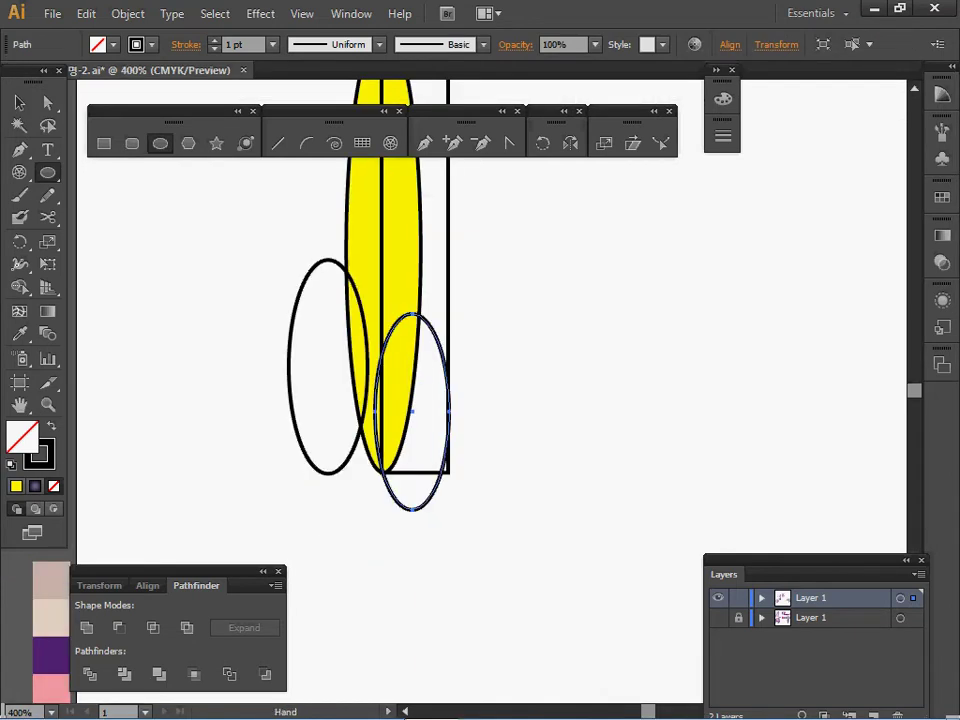
pyautogui.moveTo(432, 430); pyautogui.dragTo(423, 496)
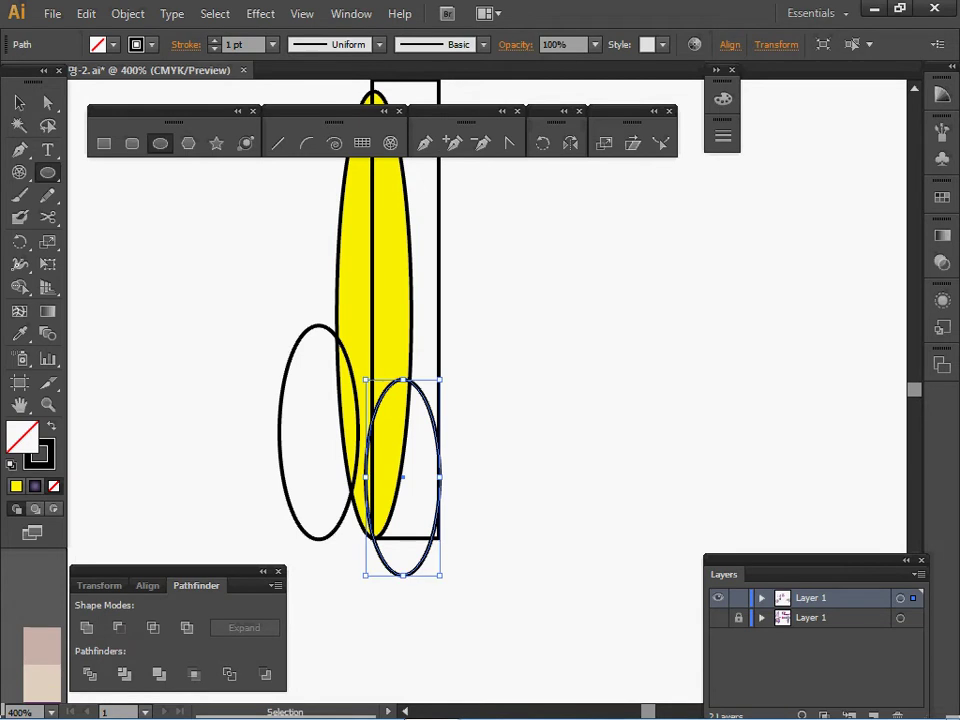
pyautogui.moveTo(253, 319); pyautogui.dragTo(304, 408)
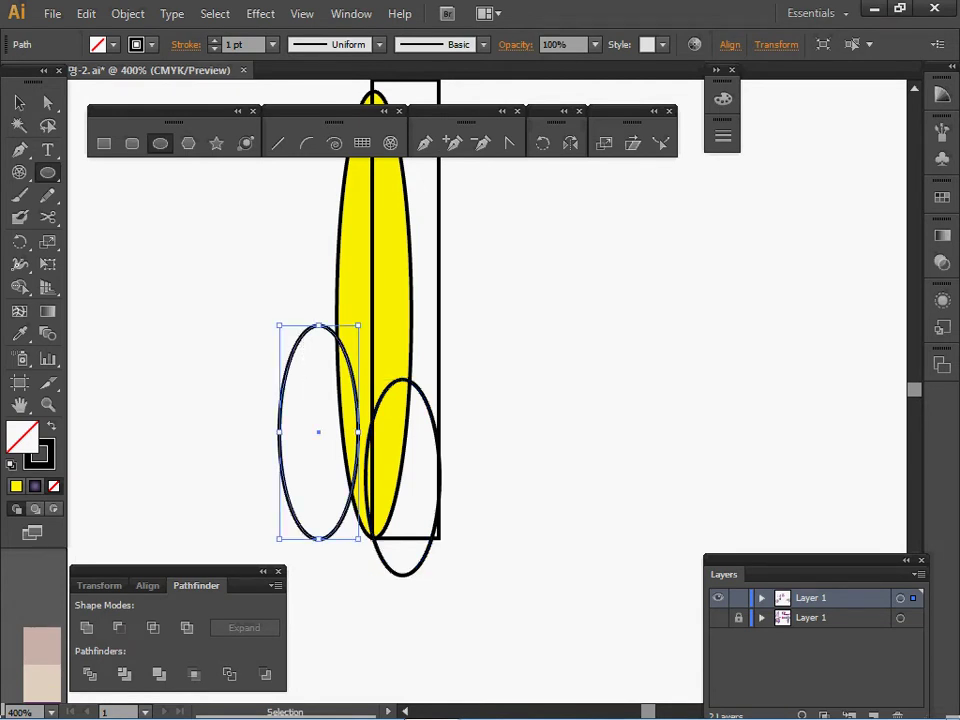
pyautogui.moveTo(363, 320); pyautogui.dragTo(367, 326)
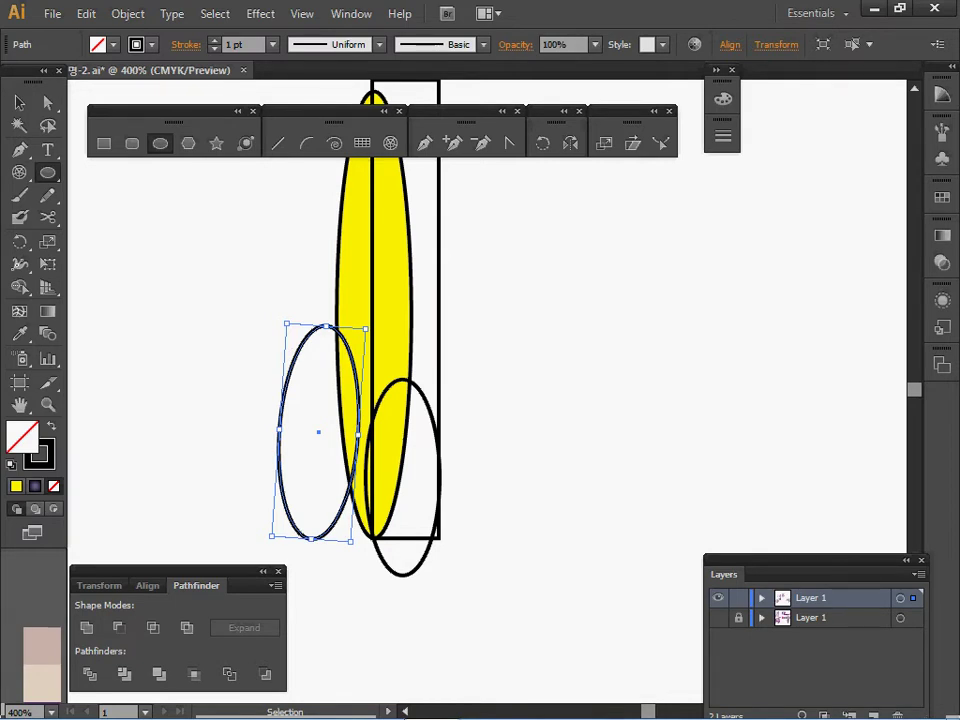
# - Subtract the rectangle and both unfilled ellipses from the yellow ellipse with Minus Front to form the scissor blade
pyautogui.hotkey('ctrl', 'shift', 'a')
pyautogui.hotkey('ctrl', 'a')
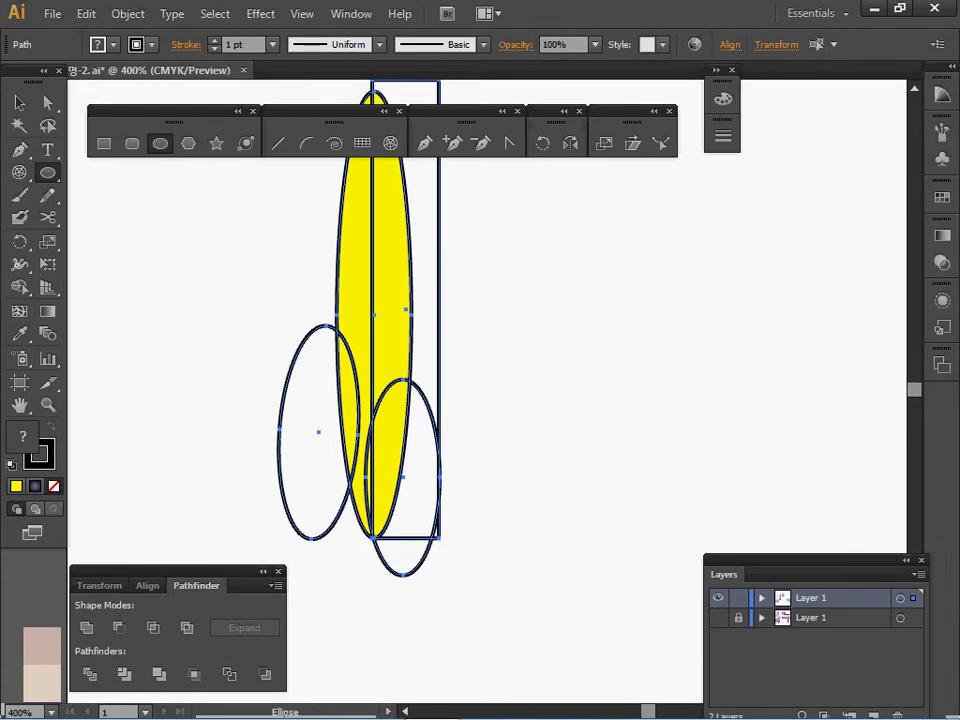
pyautogui.click(119, 628)
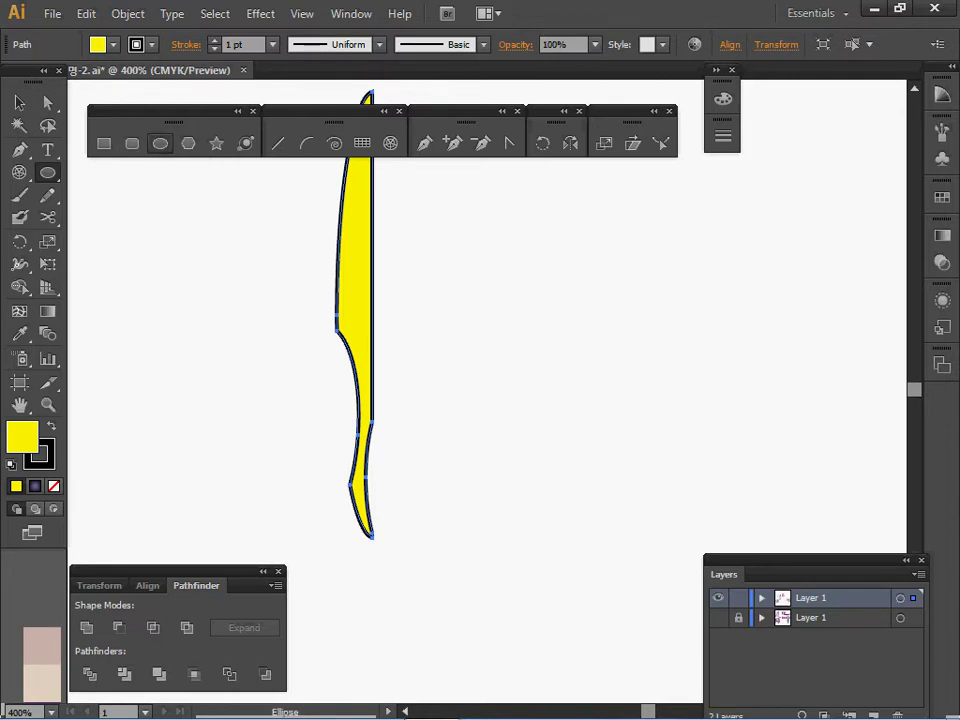
# - Draw a yellow ellipse over the lower tip of the blade as the finger ring
pyautogui.scroll(-2, 350, 310)
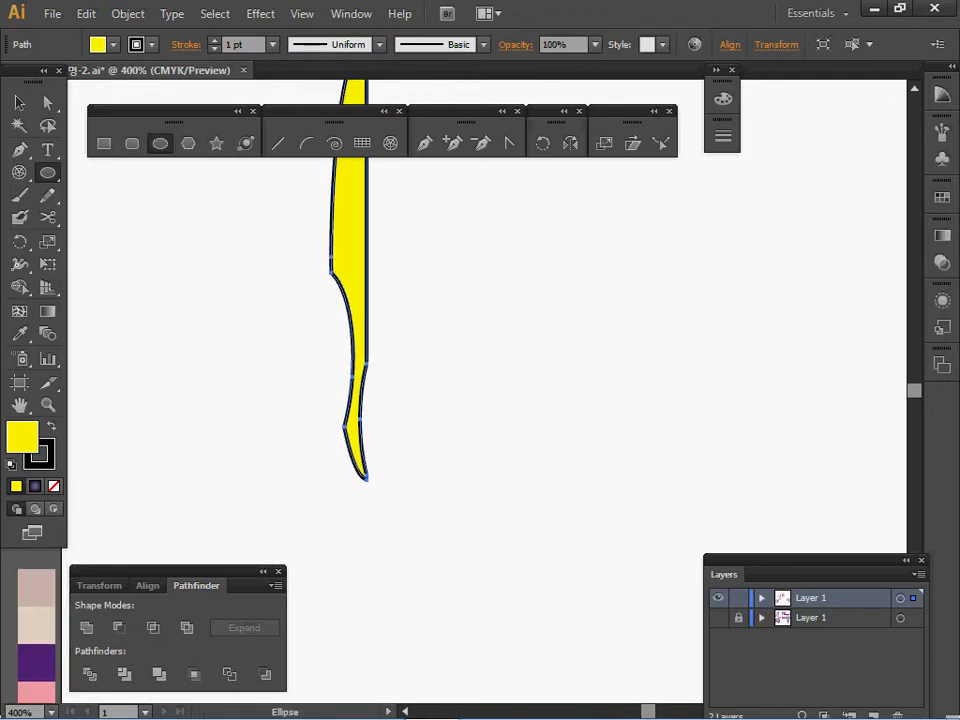
pyautogui.moveTo(359, 492)
pyautogui.mouseDown()
pyautogui.moveTo(397, 530)
pyautogui.moveTo(390, 543)
pyautogui.moveTo(405, 542)
pyautogui.moveTo(404, 553)
pyautogui.moveTo(363, 482)
pyautogui.mouseUp()
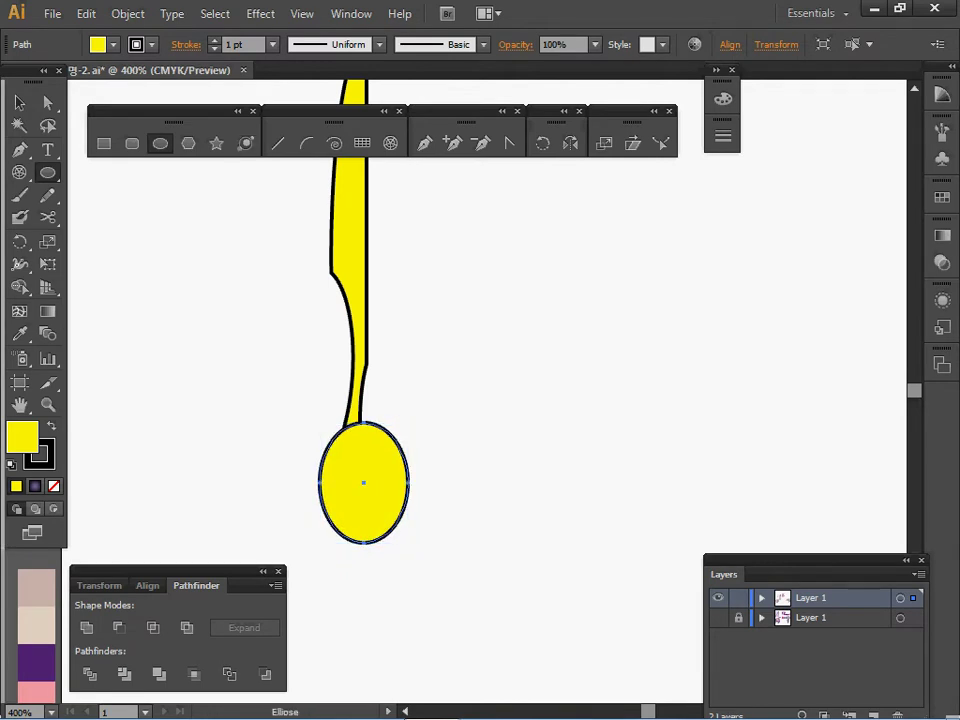
# - Move the finished purple scissor half onto the artboard to the left of the yellow blade as a reference
pyautogui.keyDown('ctrl'); pyautogui.keyDown('alt'); pyautogui.click(402, 332); pyautogui.keyUp('alt'); pyautogui.keyUp('ctrl')
pyautogui.moveTo(402, 332); pyautogui.dragTo(356, 443)
pyautogui.keyDown('ctrl'); pyautogui.keyDown('alt'); pyautogui.click(410, 396); pyautogui.keyUp('alt'); pyautogui.keyUp('ctrl')
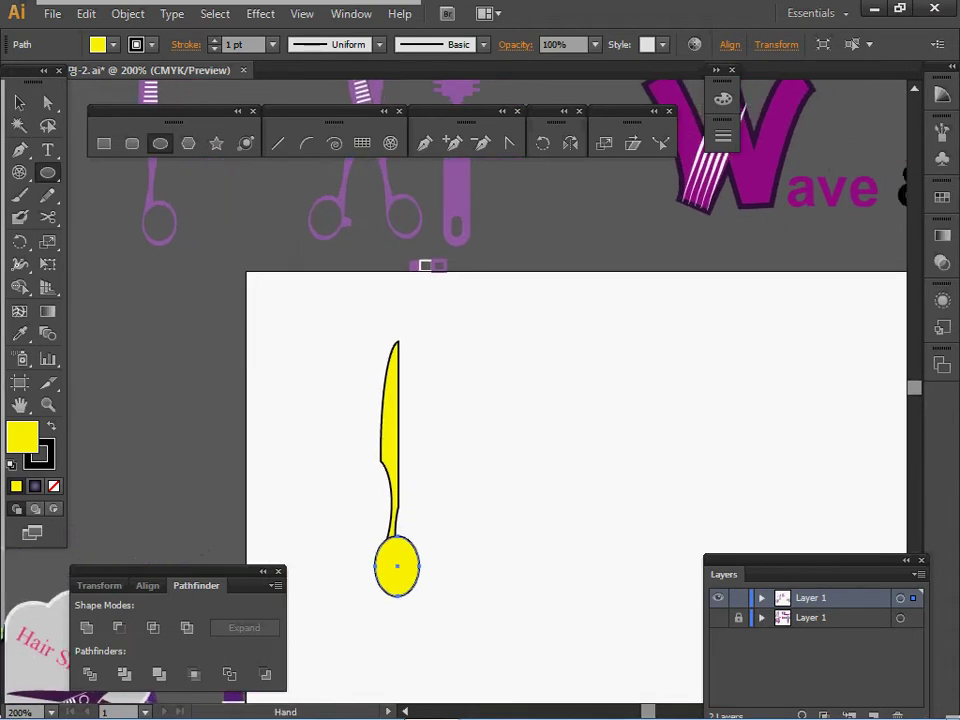
pyautogui.moveTo(400, 480); pyautogui.dragTo(443, 567)
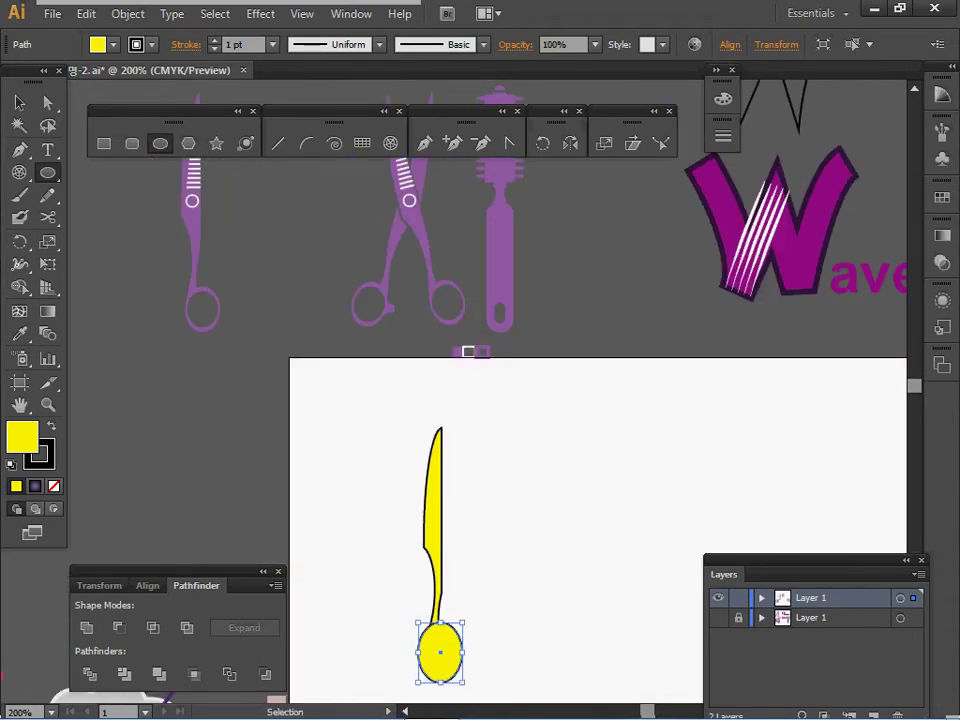
pyautogui.moveTo(195, 250); pyautogui.dragTo(370, 583)
pyautogui.keyDown('ctrl'); pyautogui.click(454, 562); pyautogui.keyUp('ctrl')
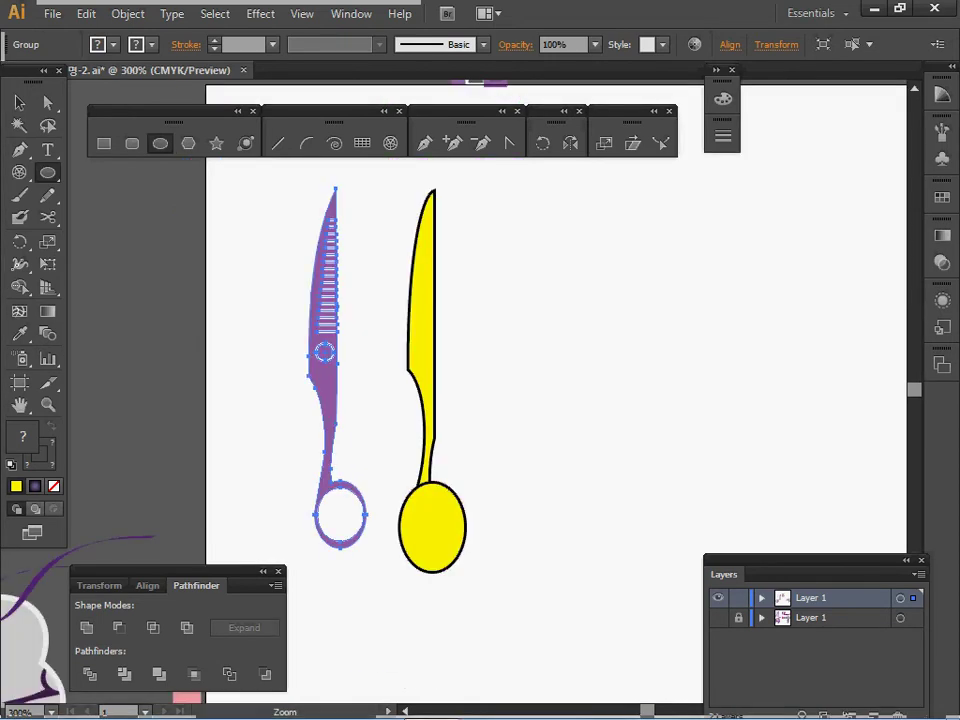
# - Delete the yellow ring ellipse and redraw a smaller one over the blade's lower tip, matching the purple scissor's ring
pyautogui.keyDown('ctrl'); pyautogui.click(420, 518); pyautogui.keyUp('ctrl')
pyautogui.press('Delete')
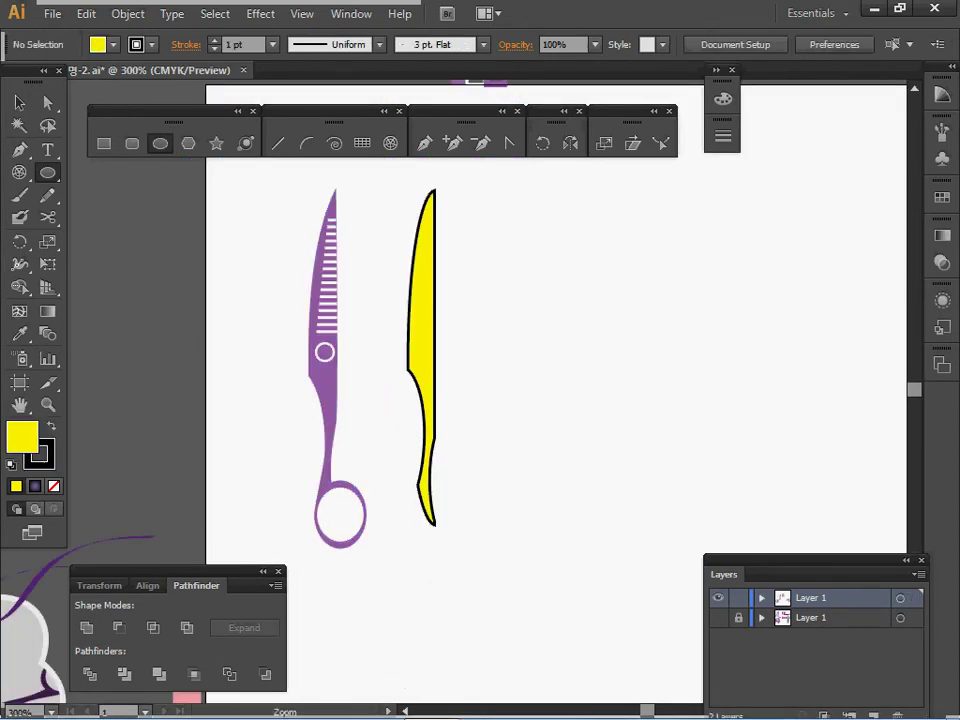
pyautogui.keyDown('ctrl'); pyautogui.click(415, 514); pyautogui.keyUp('ctrl')
pyautogui.moveTo(415, 514); pyautogui.dragTo(426, 671)
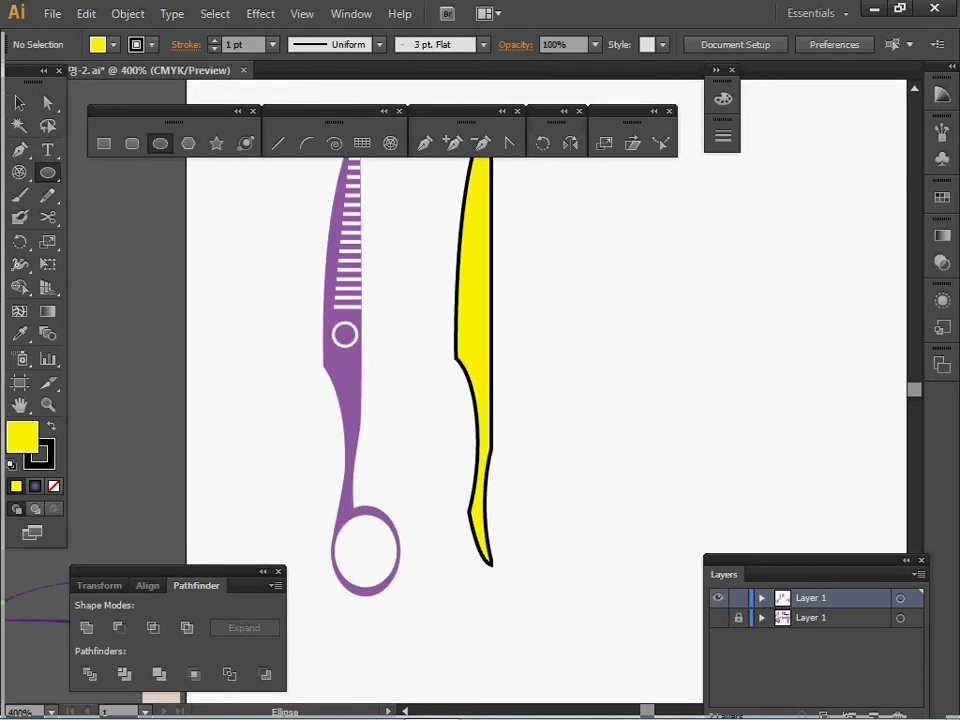
pyautogui.moveTo(365, 552); pyautogui.dragTo(485, 562)
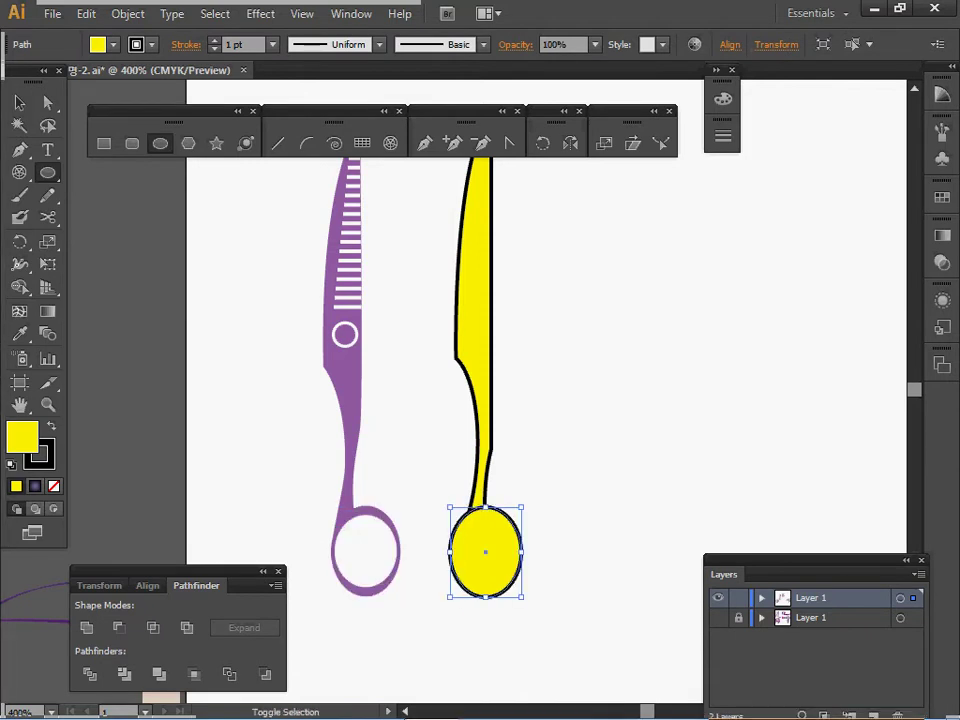
# - Make a non-uniformly scaled copy of the ring ellipse at 90% horizontal and 80% vertical
pyautogui.keyDown('ctrl'); pyautogui.click(570, 560); pyautogui.keyUp('ctrl')
pyautogui.keyDown('ctrl'); pyautogui.click(487, 560); pyautogui.keyUp('ctrl')
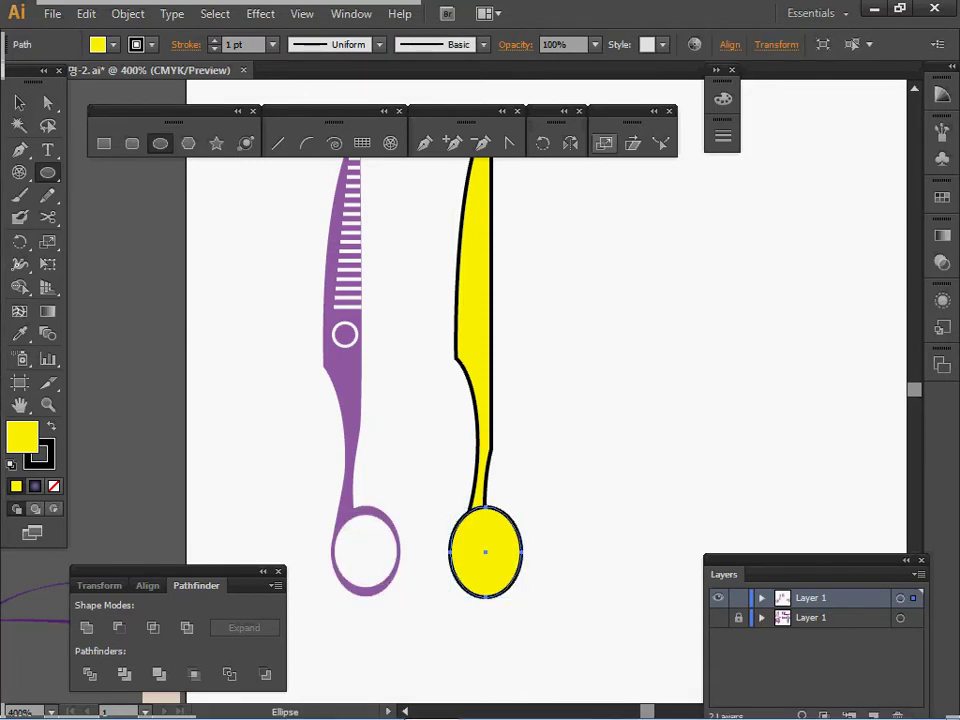
pyautogui.doubleClick(604, 143)
pyautogui.press('Tab')
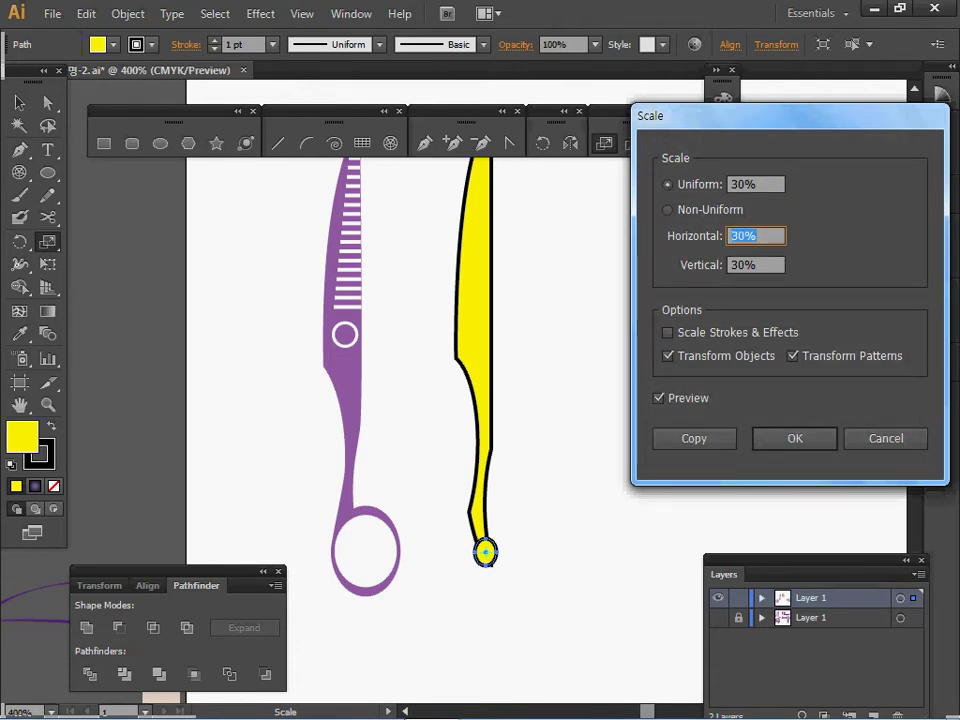
pyautogui.write('90')
pyautogui.press('Tab')
pyautogui.write('80')
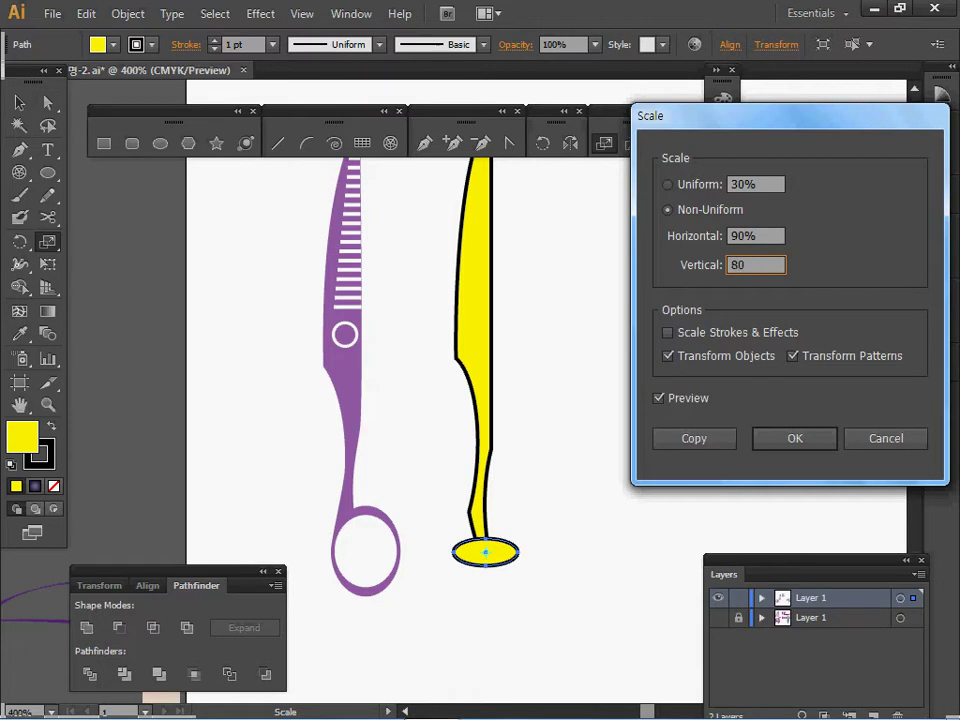
pyautogui.click(694, 438)
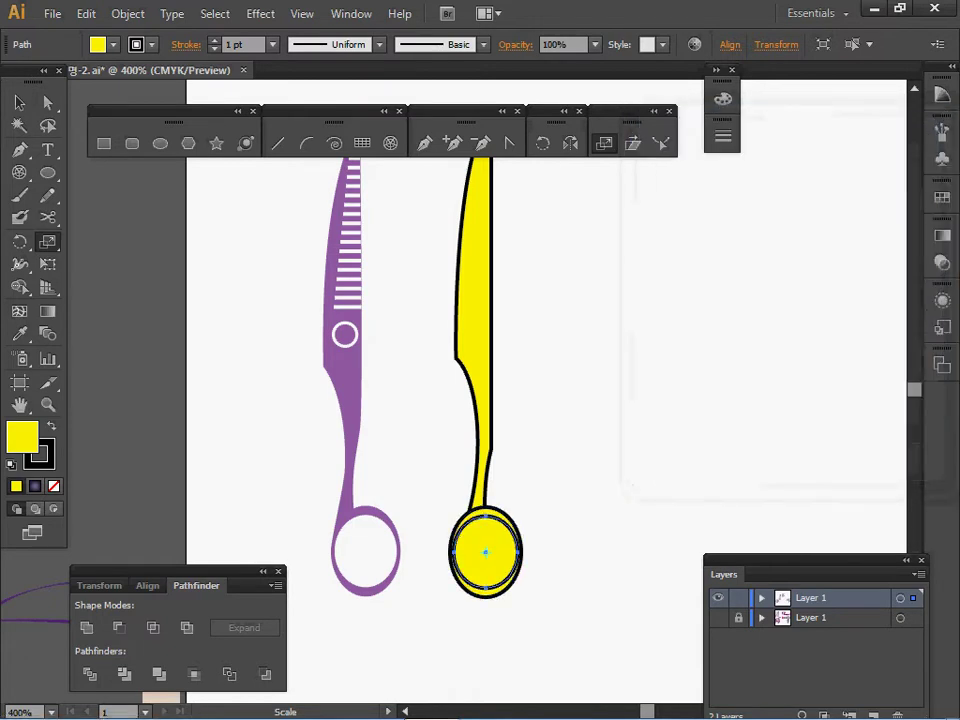
# - Unite the yellow blade and the outer ring ellipse into one shape
pyautogui.keyDown('ctrl'); pyautogui.click(558, 432); pyautogui.keyUp('ctrl')
pyautogui.moveTo(558, 432); pyautogui.dragTo(457, 508)
pyautogui.press('s')
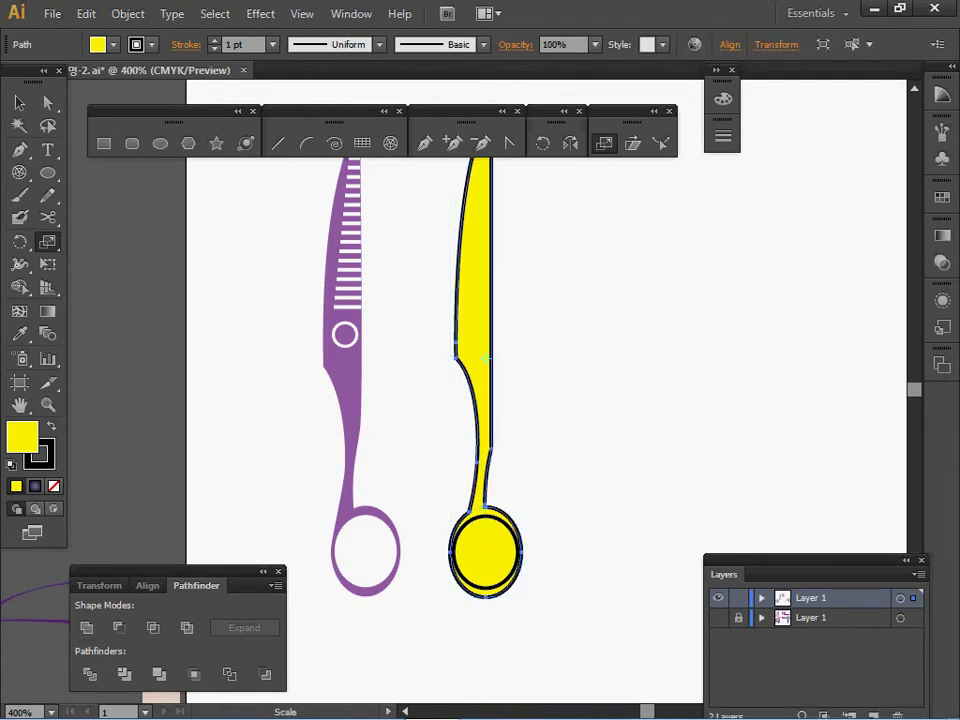
# - Cut the finger hole by applying Exclude to the united scissor shape and the inner ellipse
pyautogui.press('v')
pyautogui.press('s')
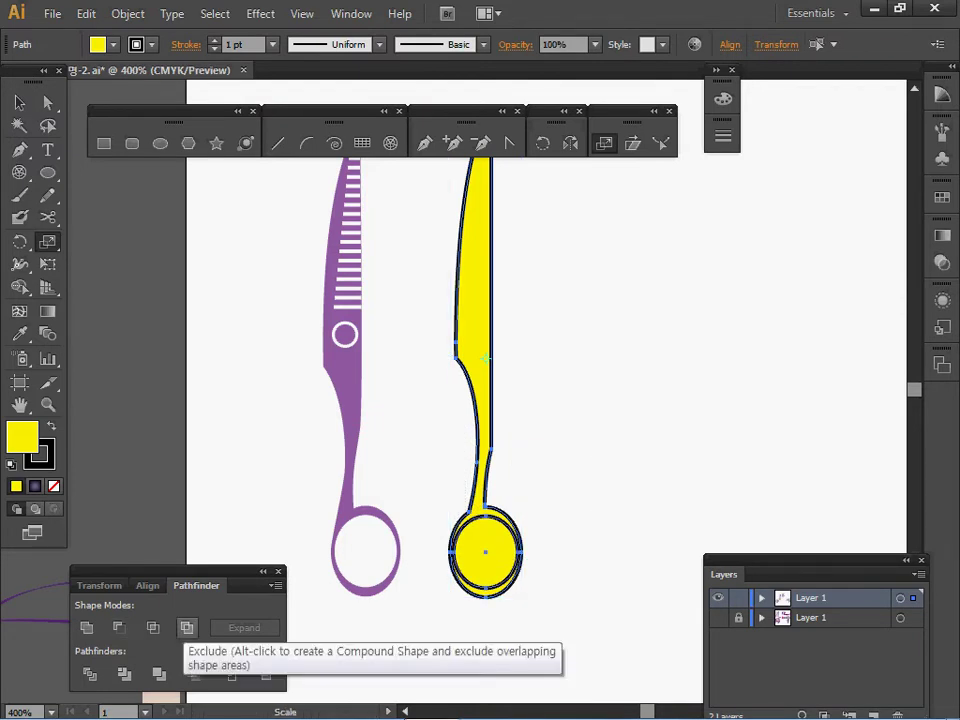
pyautogui.click(186, 627)
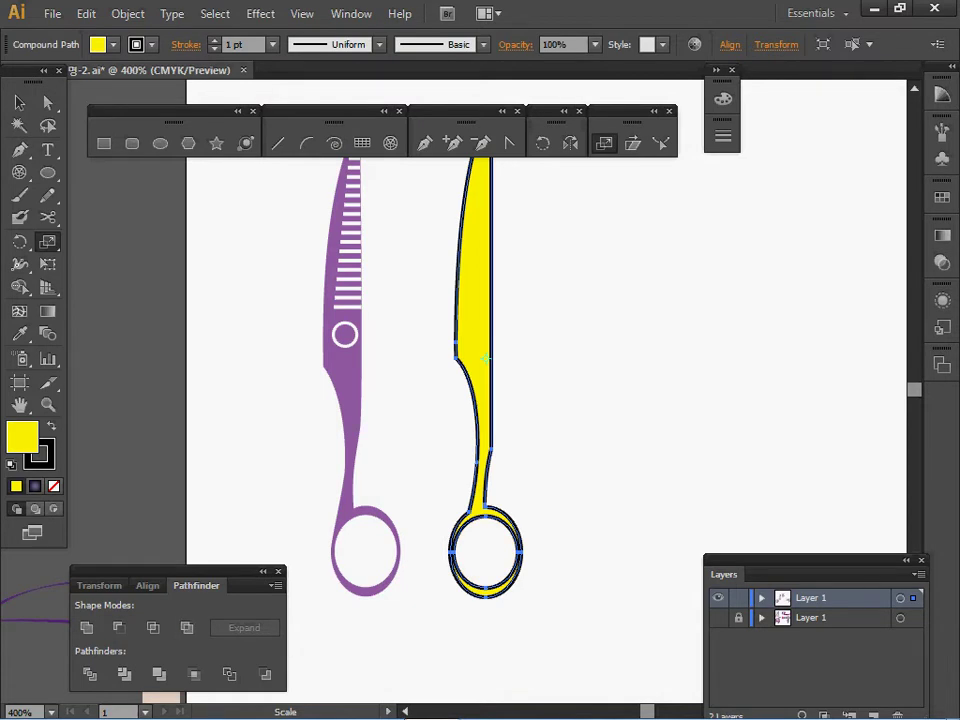
# - Reshape the curve at the yellow blade's tip by adjusting its direction handle, tapering it to a point like the purple blade
pyautogui.keyDown('ctrl'); pyautogui.click(499, 450); pyautogui.keyUp('ctrl')
pyautogui.moveTo(499, 450); pyautogui.dragTo(518, 705)
pyautogui.moveTo(510, 600); pyautogui.dragTo(469, 649)
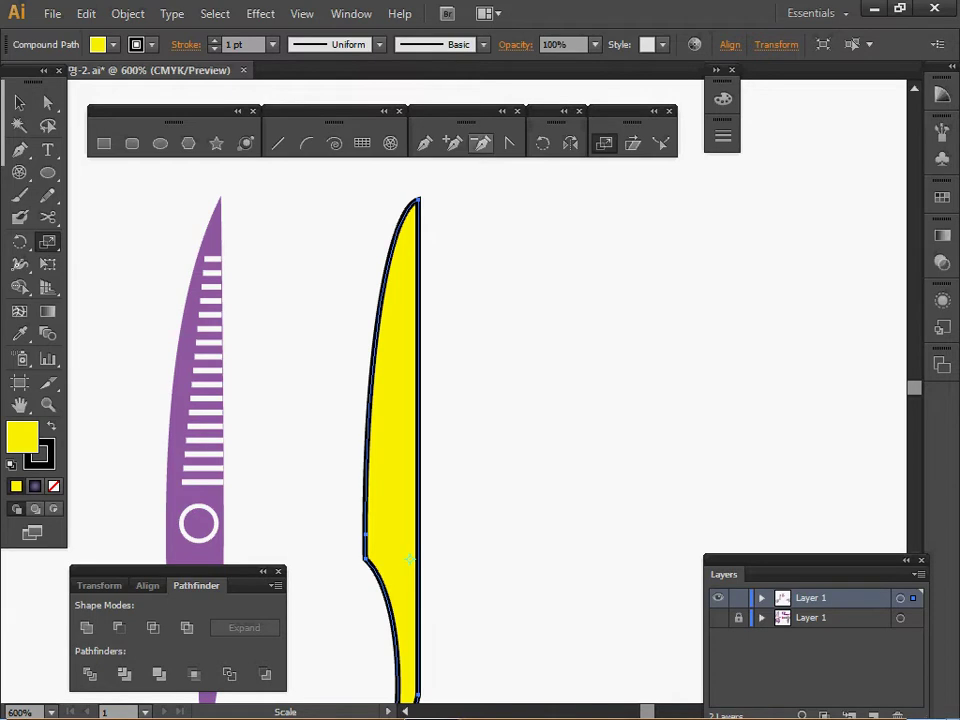
pyautogui.click(509, 143)
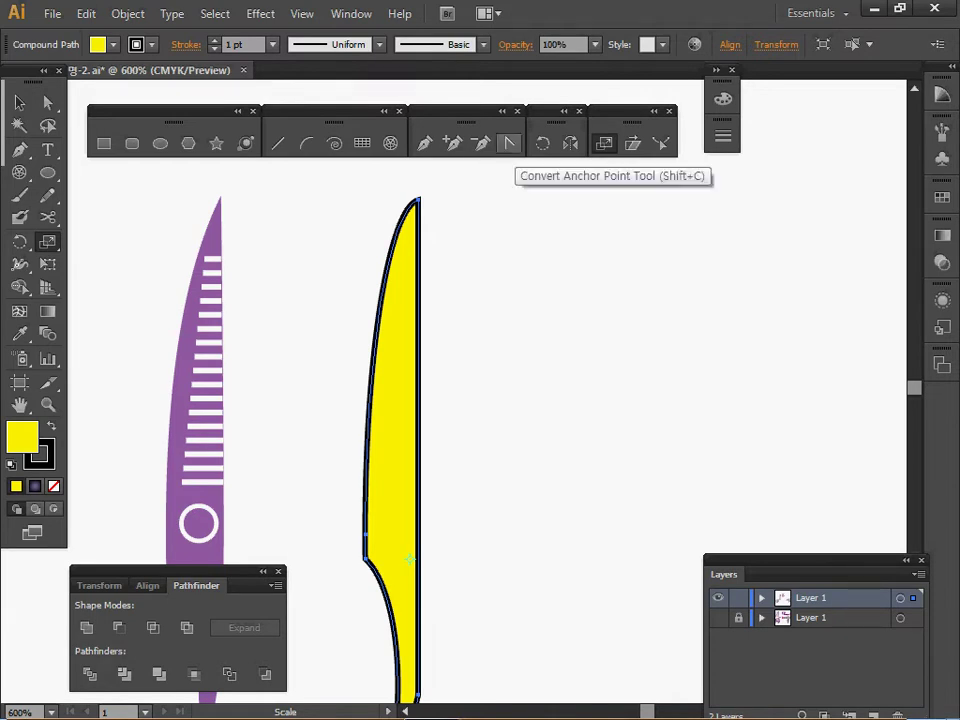
pyautogui.click(509, 144)
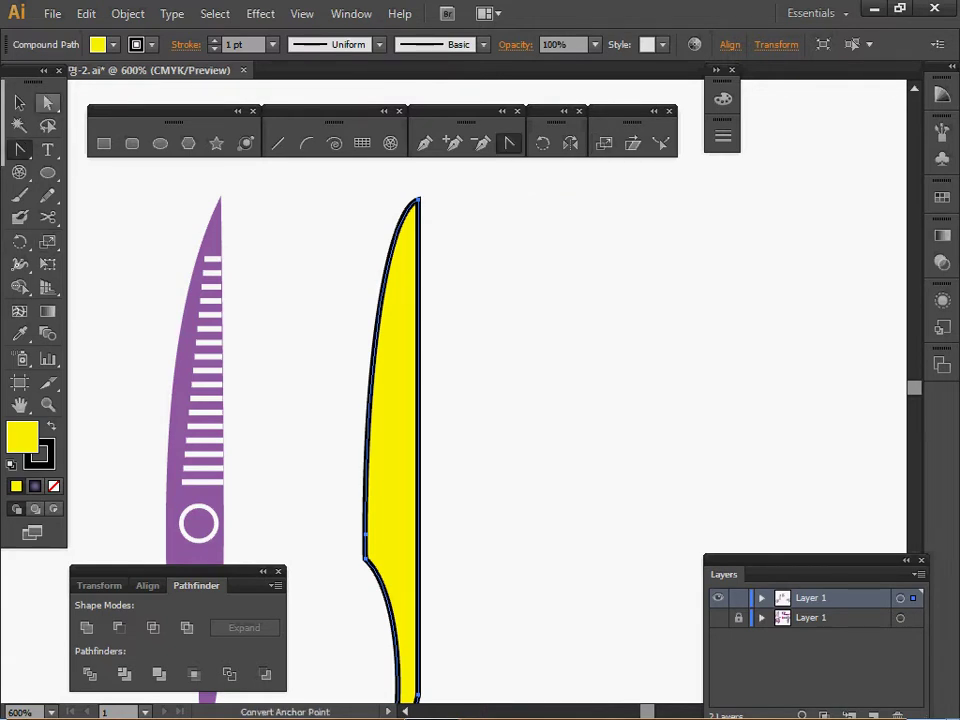
pyautogui.click(48, 103)
pyautogui.moveTo(379, 206); pyautogui.dragTo(404, 258)
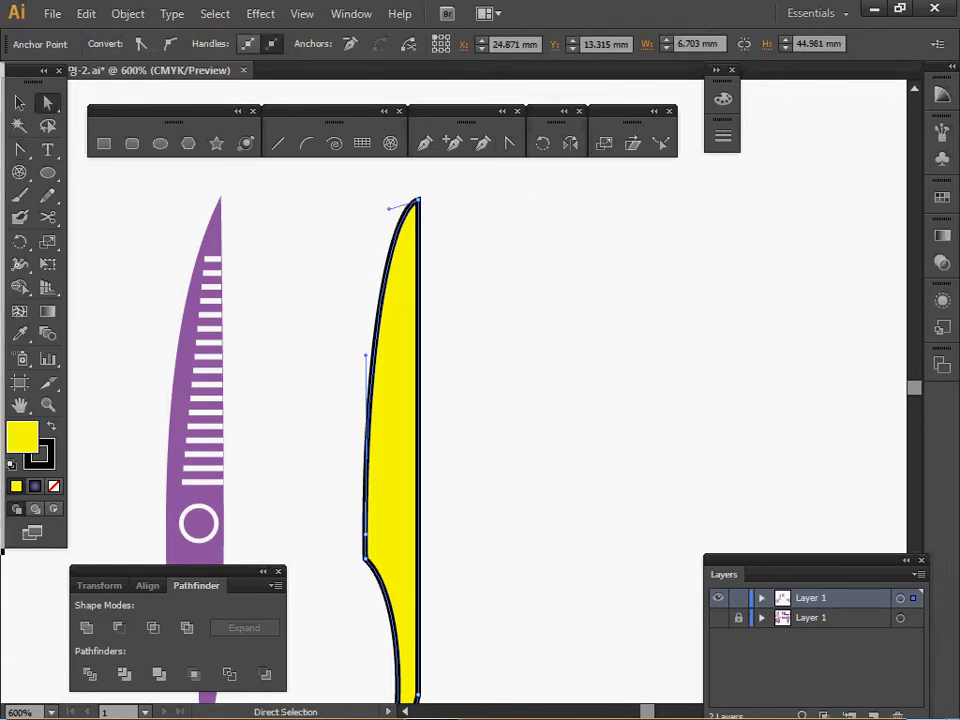
pyautogui.hotkey('shift', 'c')
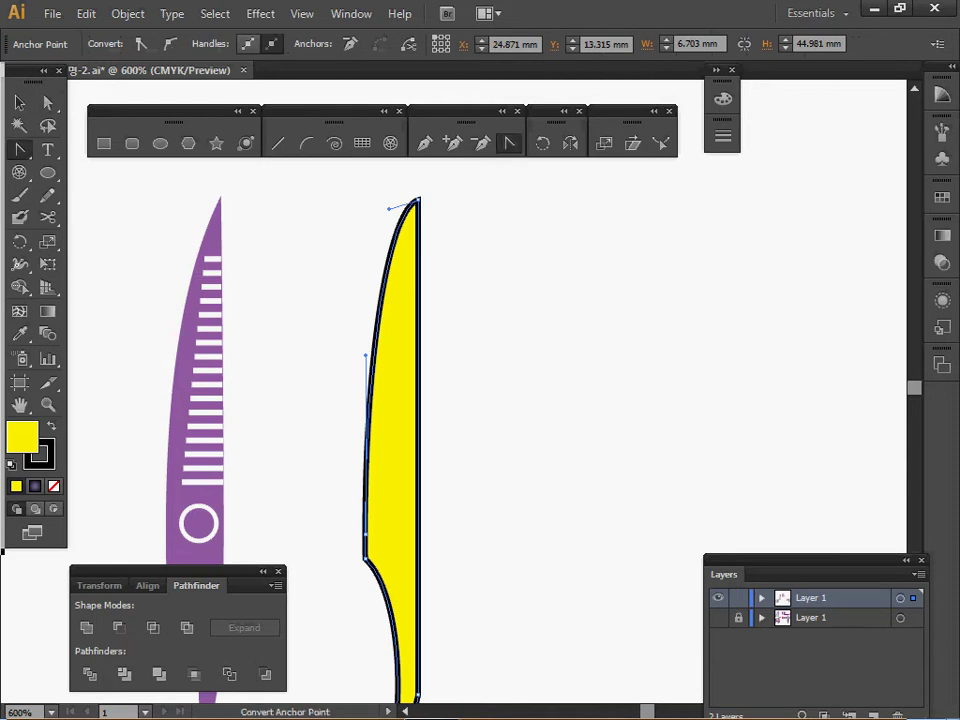
pyautogui.moveTo(389, 209); pyautogui.dragTo(394, 245)
# - Smooth the corner where the blade's long straight edge meets the neck, and adjust that anchor's lower direction handle separately
pyautogui.moveTo(442, 670); pyautogui.dragTo(416, 475)
pyautogui.keyDown('ctrl'); pyautogui.click(441, 405); pyautogui.keyUp('ctrl')
pyautogui.keyDown('ctrl'); pyautogui.click(430, 408); pyautogui.keyUp('ctrl')
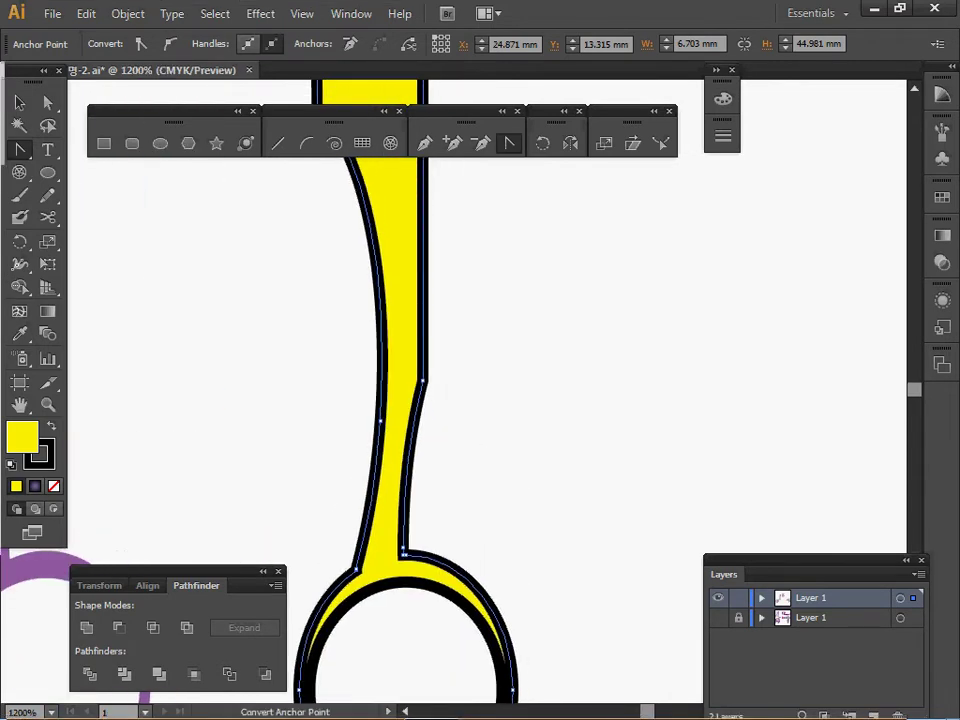
pyautogui.moveTo(423, 381); pyautogui.dragTo(430, 341)
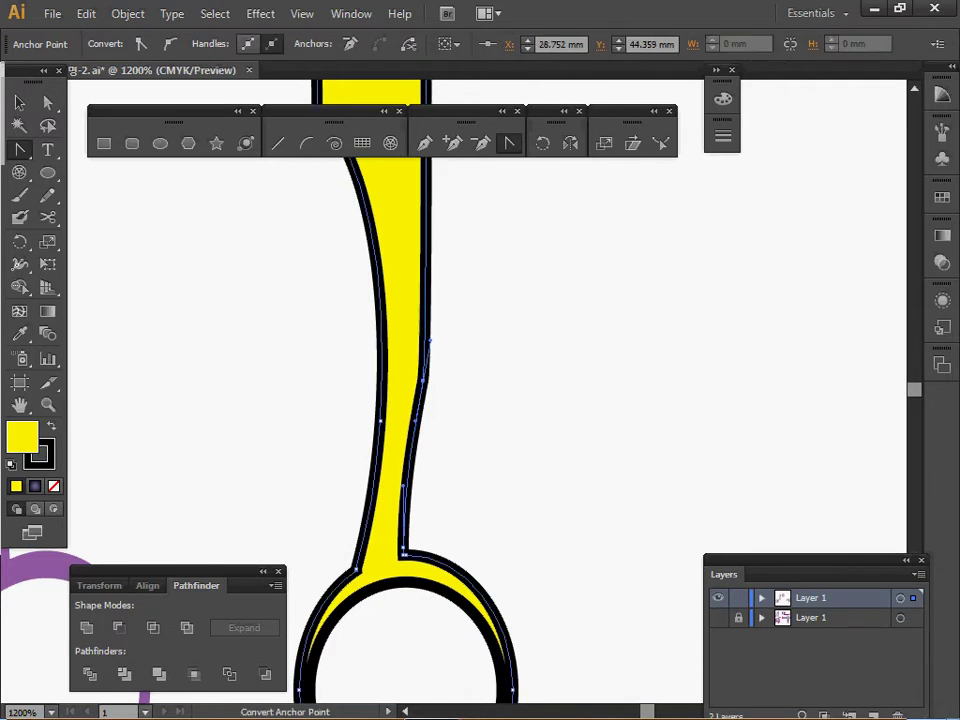
pyautogui.click(416, 421)
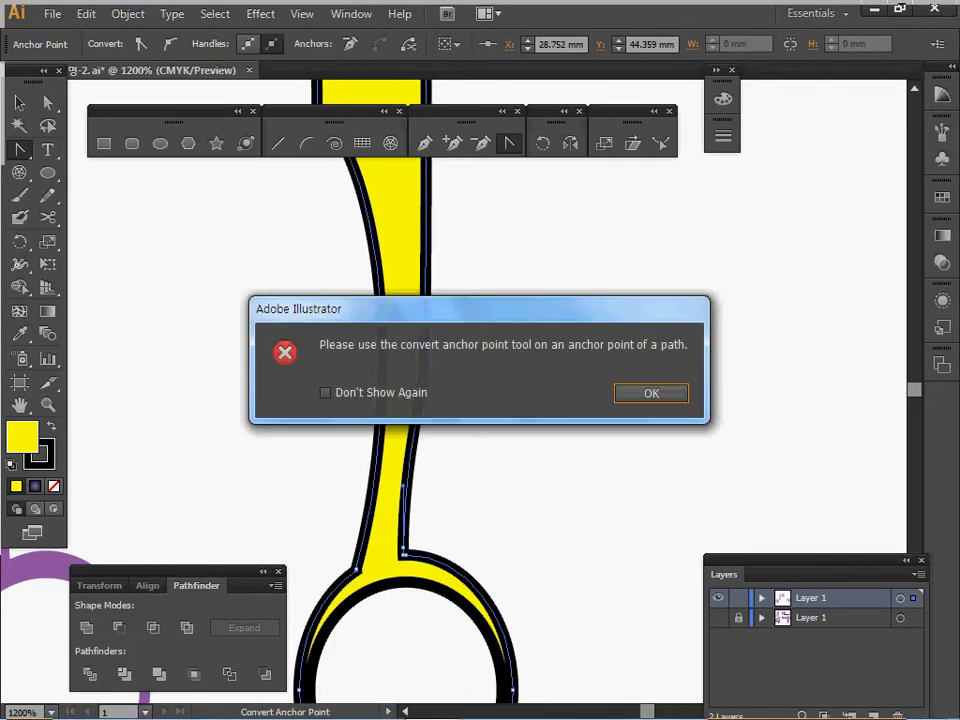
pyautogui.press('Return')
pyautogui.moveTo(416, 421); pyautogui.dragTo(405, 440)
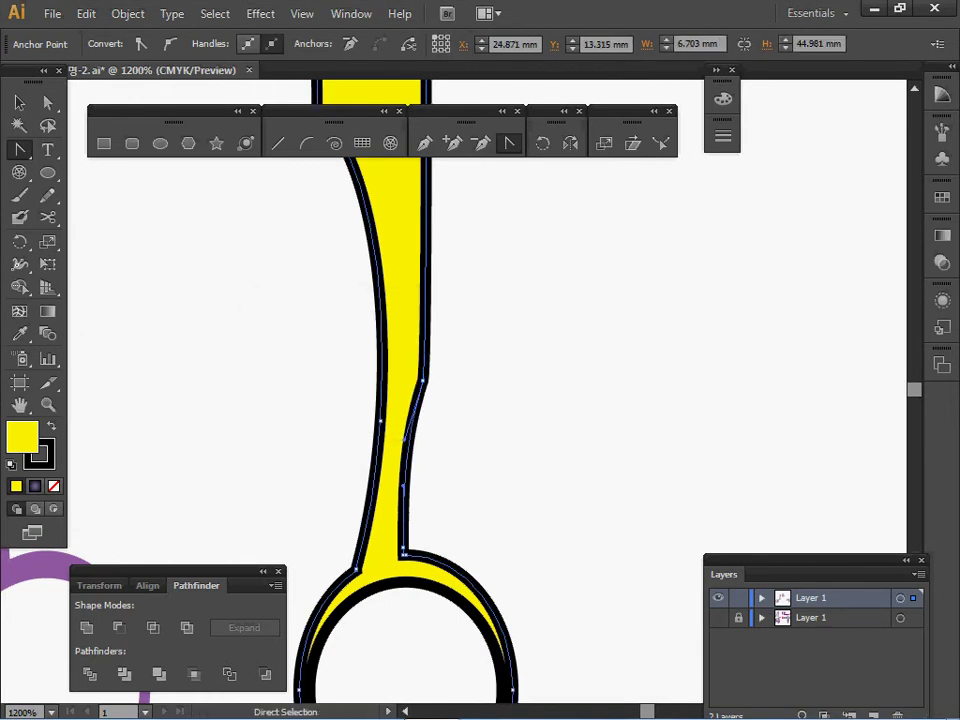
# - Lengthen the upper direction handle of the neck anchor to soften the long edge like the purple scissor's
pyautogui.hotkey('ctrl', '-')
pyautogui.hotkey('ctrl', '-')
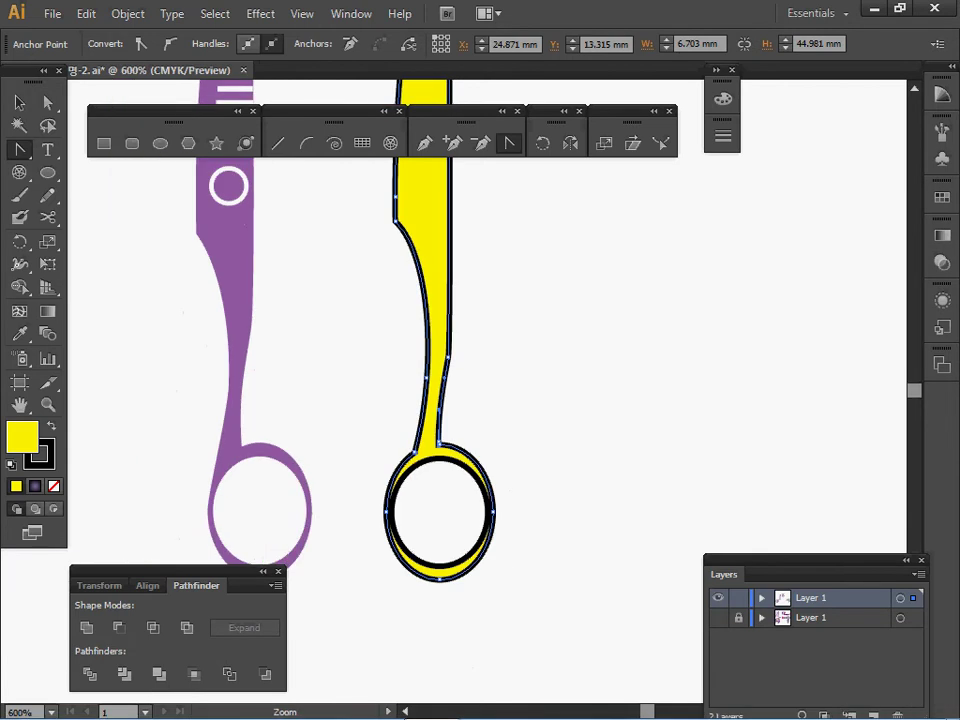
pyautogui.moveTo(512, 472); pyautogui.dragTo(467, 558)
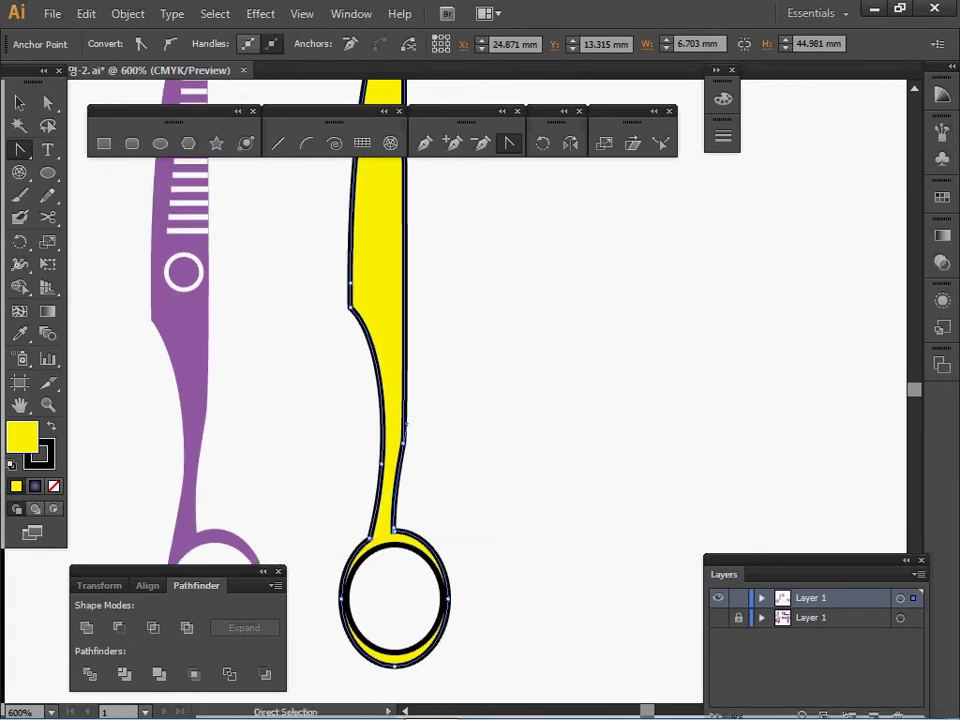
pyautogui.moveTo(406, 424); pyautogui.dragTo(377, 484)
pyautogui.keyDown('ctrl'); pyautogui.keyDown('alt'); pyautogui.click(412, 424); pyautogui.keyUp('alt'); pyautogui.keyUp('ctrl')
pyautogui.keyDown('ctrl'); pyautogui.keyDown('alt'); pyautogui.click(440, 424); pyautogui.keyUp('alt'); pyautogui.keyUp('ctrl')
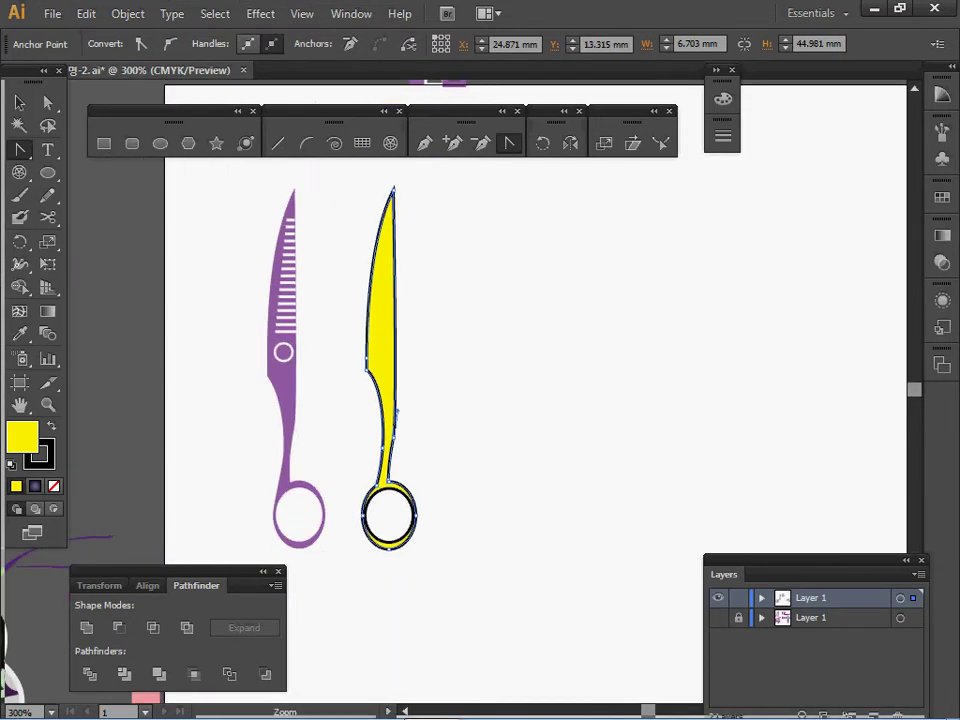
# - Sample the original scissor's purple fill onto the yellow scissor with the Eyedropper, and deselect it
pyautogui.hotkey('ctrl', '+')
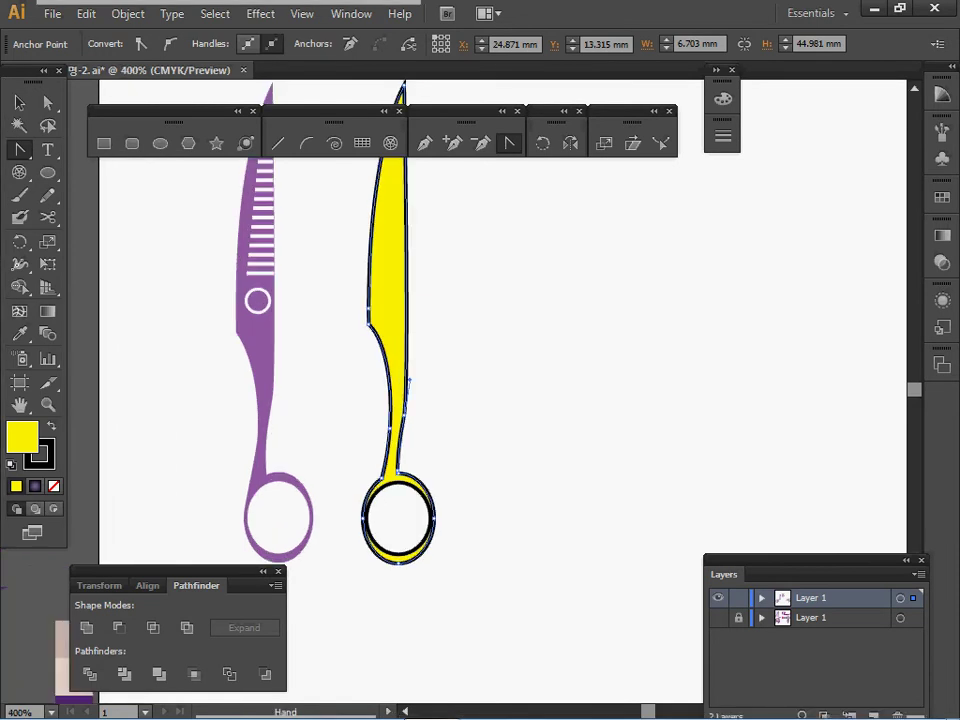
pyautogui.moveTo(308, 408); pyautogui.dragTo(293, 481)
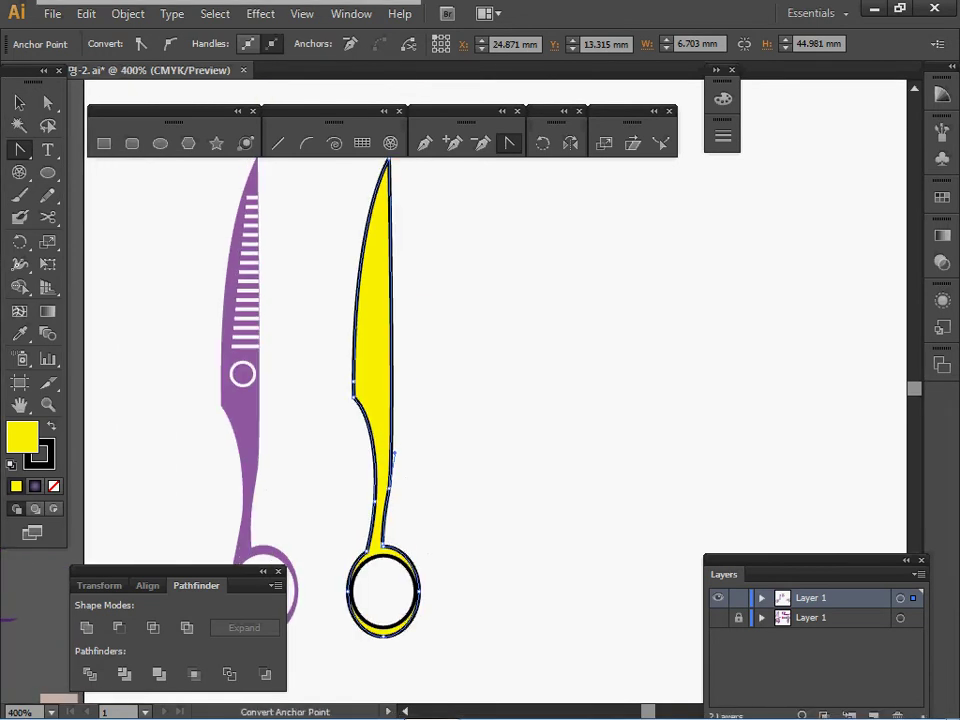
pyautogui.press('i')
pyautogui.click(243, 430)
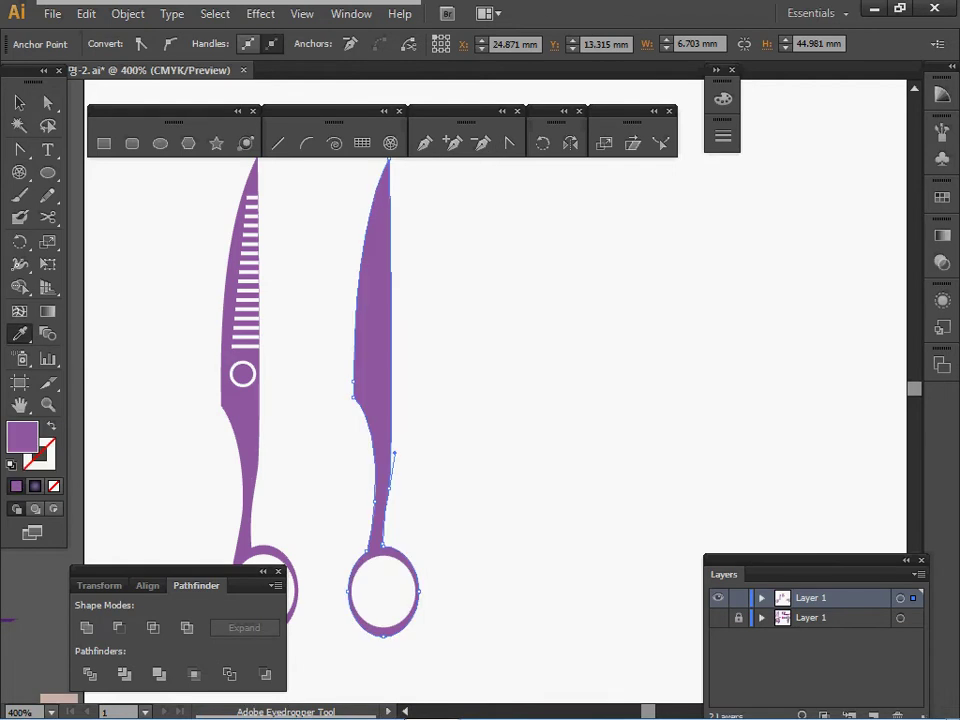
pyautogui.keyDown('ctrl'); pyautogui.click(308, 408); pyautogui.keyUp('ctrl')
pyautogui.moveTo(308, 408); pyautogui.dragTo(308, 442)
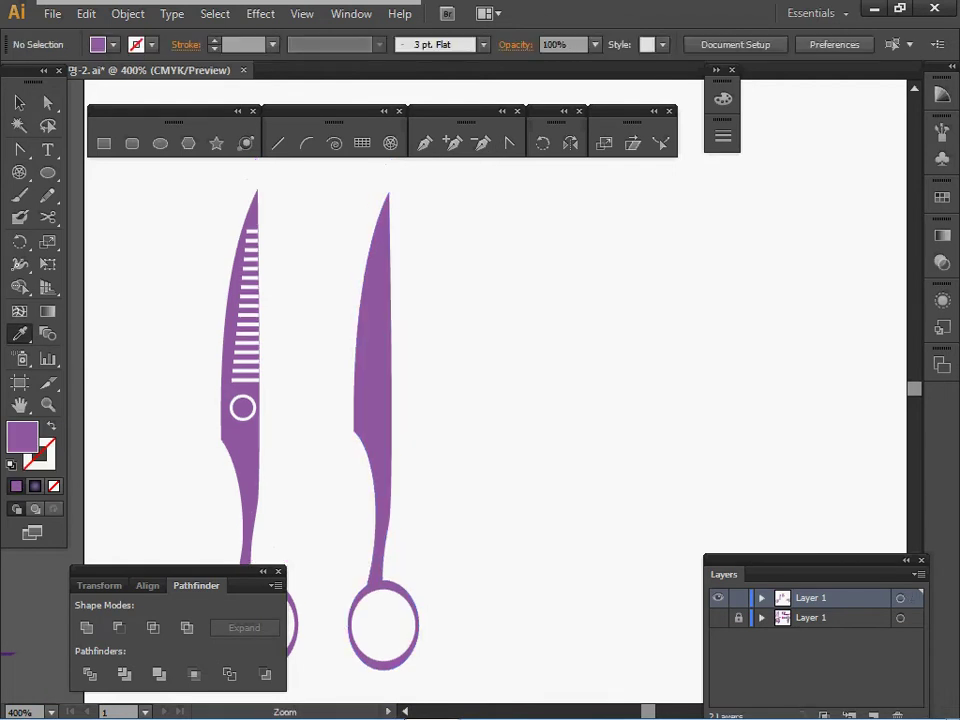
# - Draw a short horizontal line across the straight edge near the new blade's tip and give it a white 1 pt stroke
pyautogui.keyDown('ctrl'); pyautogui.click(382, 366); pyautogui.keyUp('ctrl')
pyautogui.moveTo(382, 366); pyautogui.dragTo(355, 400)
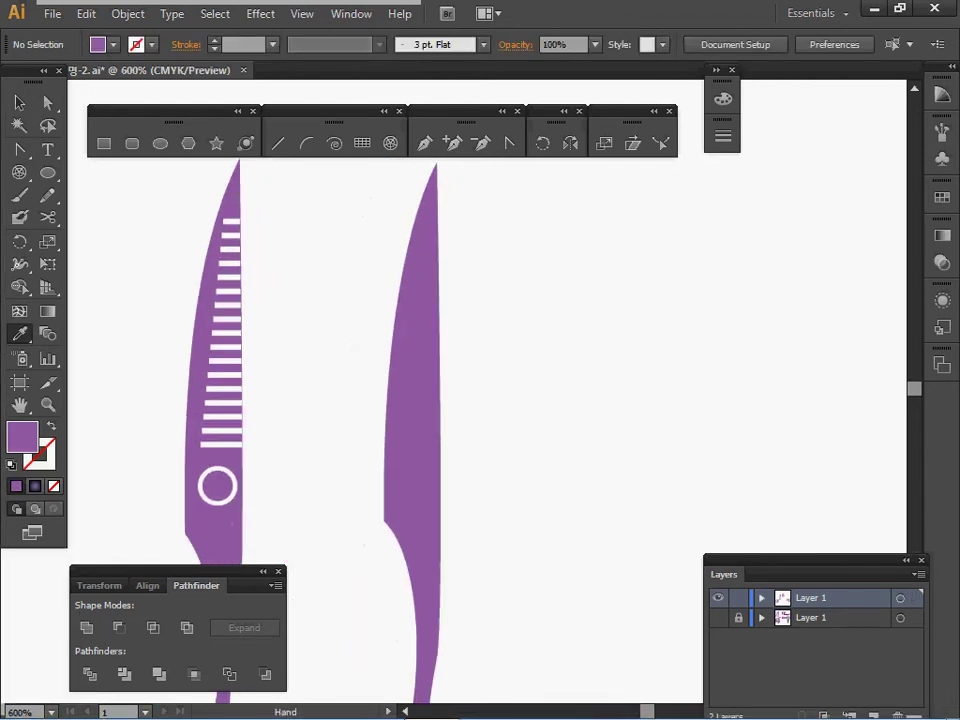
pyautogui.press('\\')
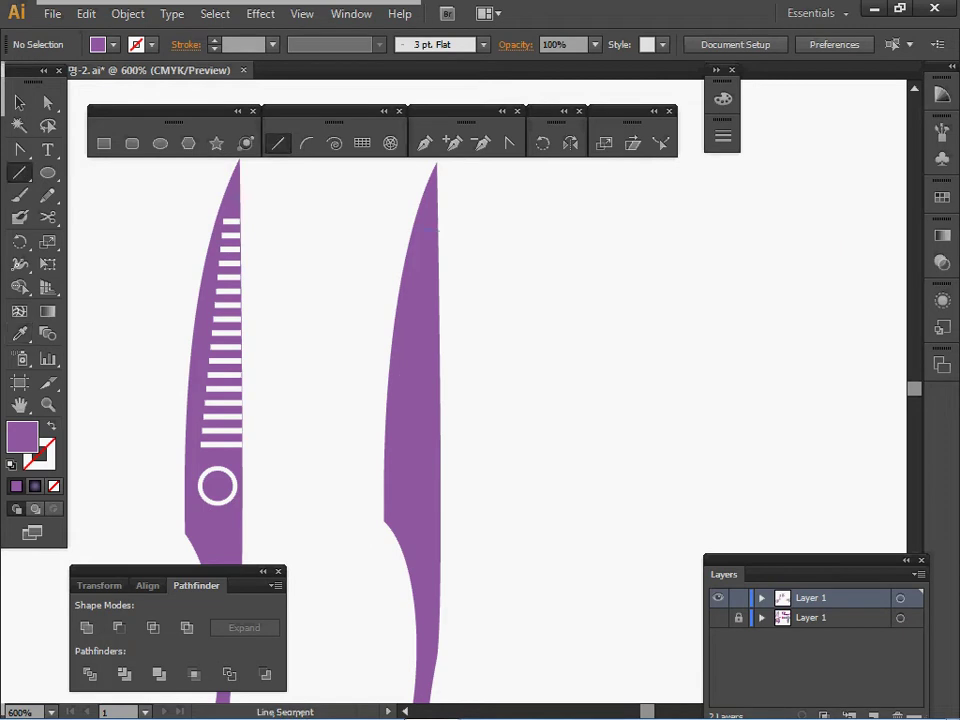
pyautogui.moveTo(426, 230); pyautogui.dragTo(437, 230)
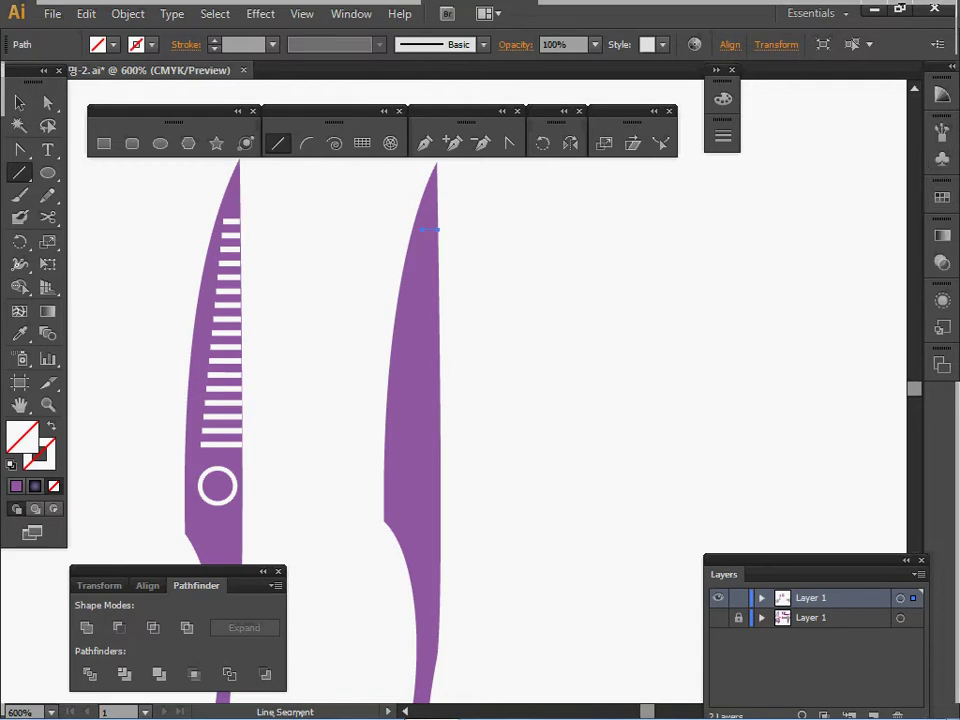
pyautogui.click(942, 132)
pyautogui.click(942, 132)
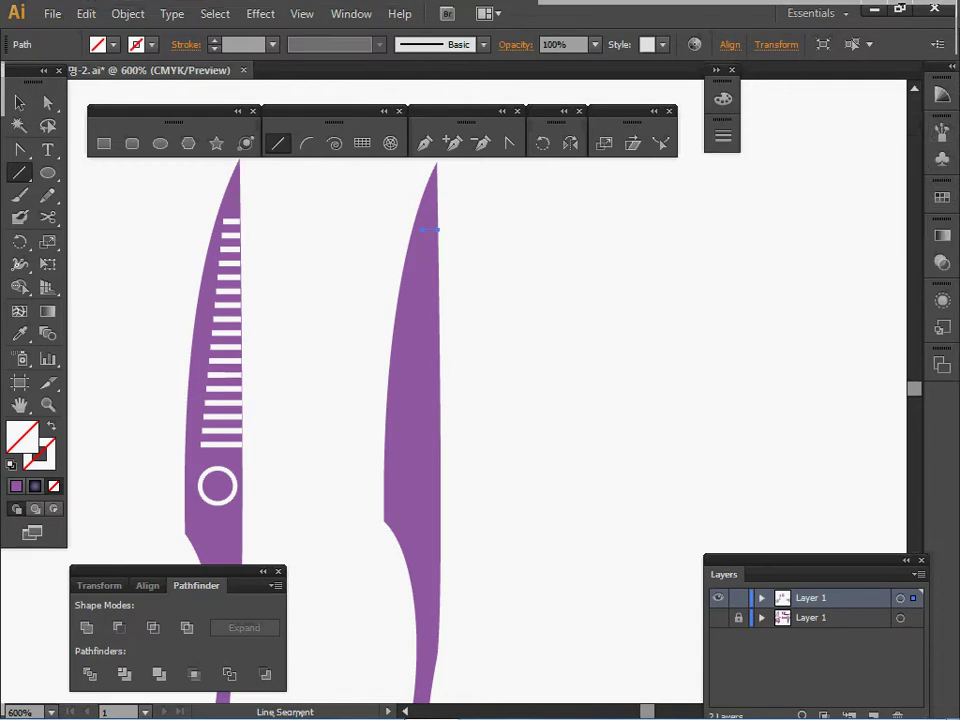
pyautogui.click(716, 70)
pyautogui.click(730, 135)
pyautogui.click(740, 205)
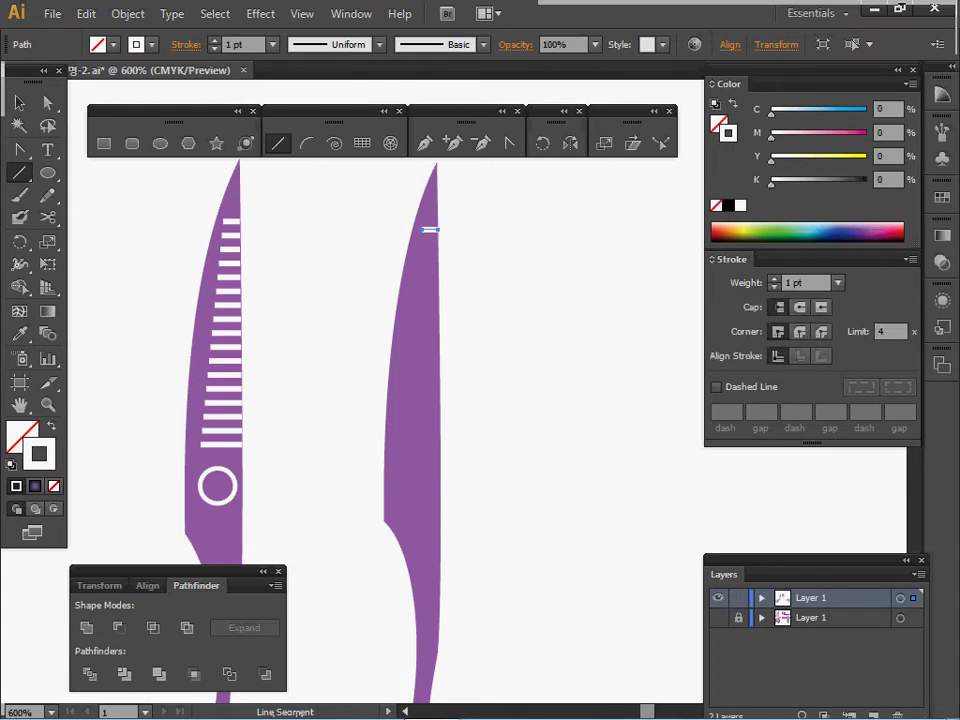
# - Draw a second, longer horizontal line across the blade above the notch, ending at the straight edge, and select both lines
pyautogui.hotkey('ctrl', 'shift', 'a')
pyautogui.moveTo(403, 447); pyautogui.dragTo(441, 447)
pyautogui.click(19, 103)
pyautogui.keyDown('shift'); pyautogui.click(430, 230); pyautogui.keyUp('shift')
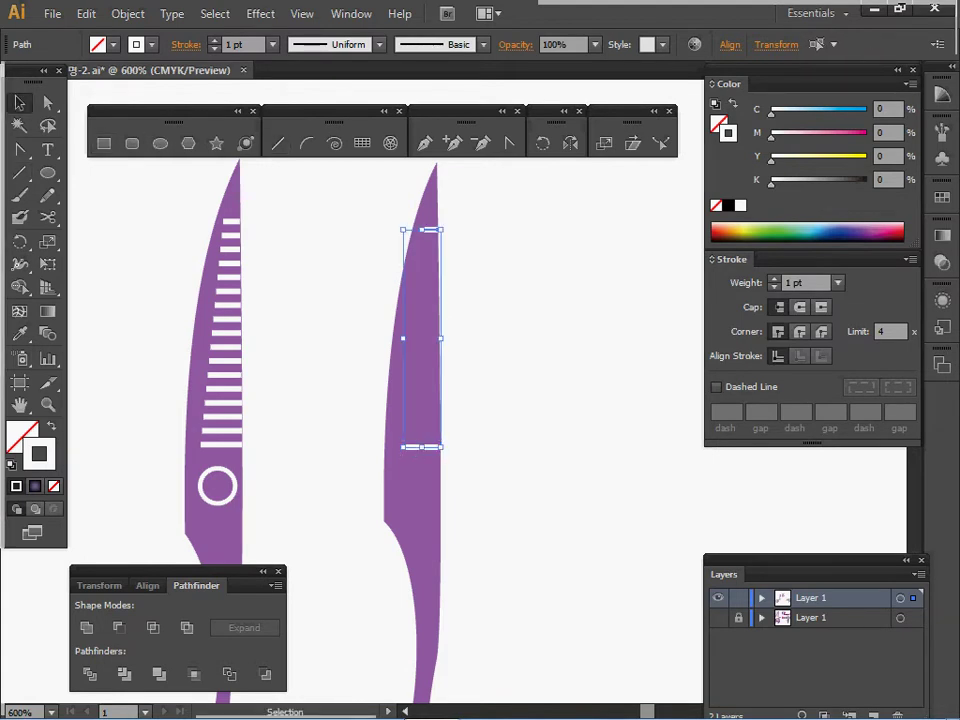
# - Blend the two white lines with spacing set to 15 specified steps
pyautogui.click(128, 14)
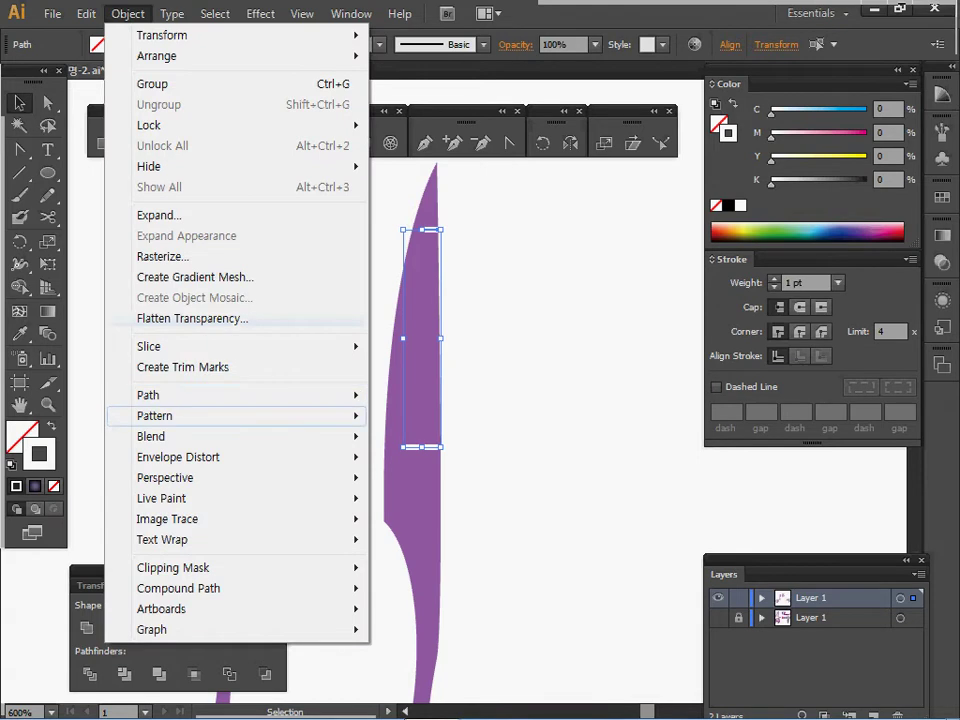
pyautogui.moveTo(200, 395)
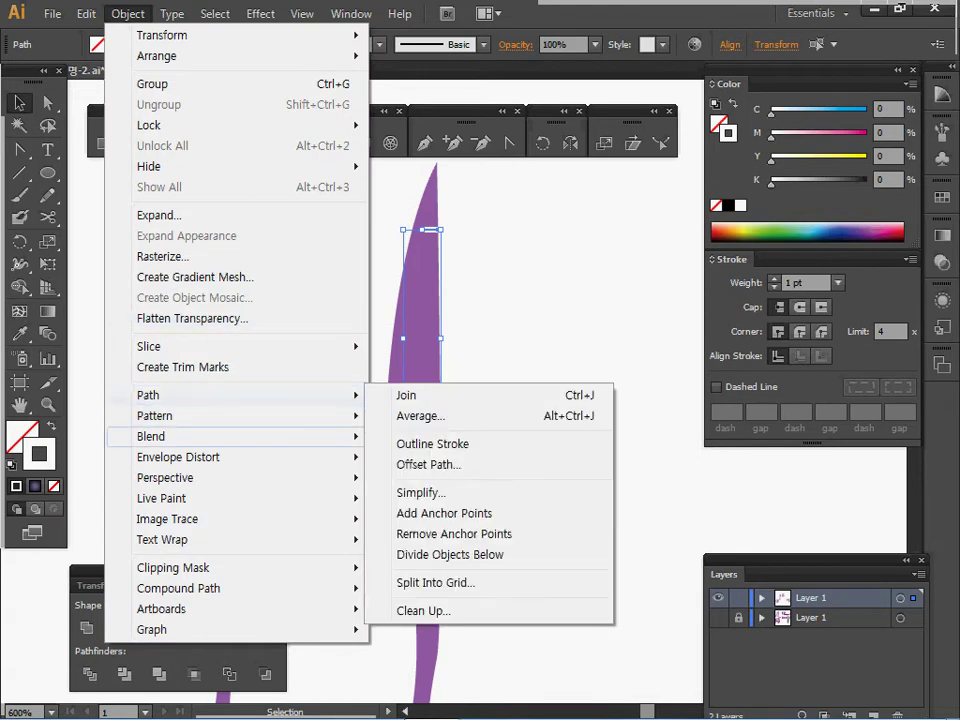
pyautogui.moveTo(151, 436)
pyautogui.click(410, 436)
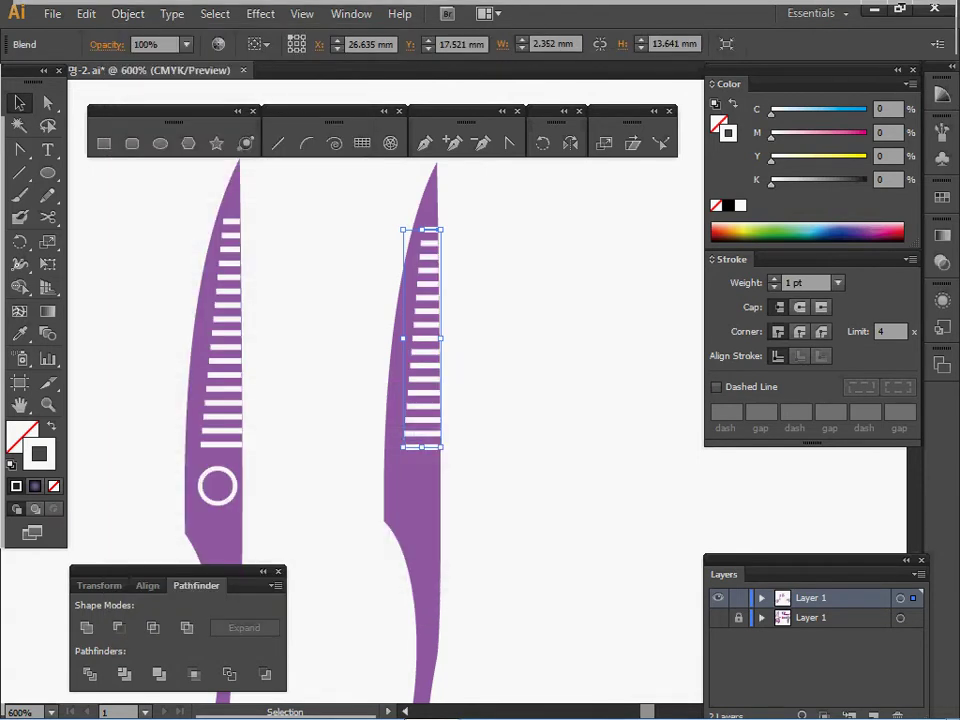
pyautogui.doubleClick(48, 334)
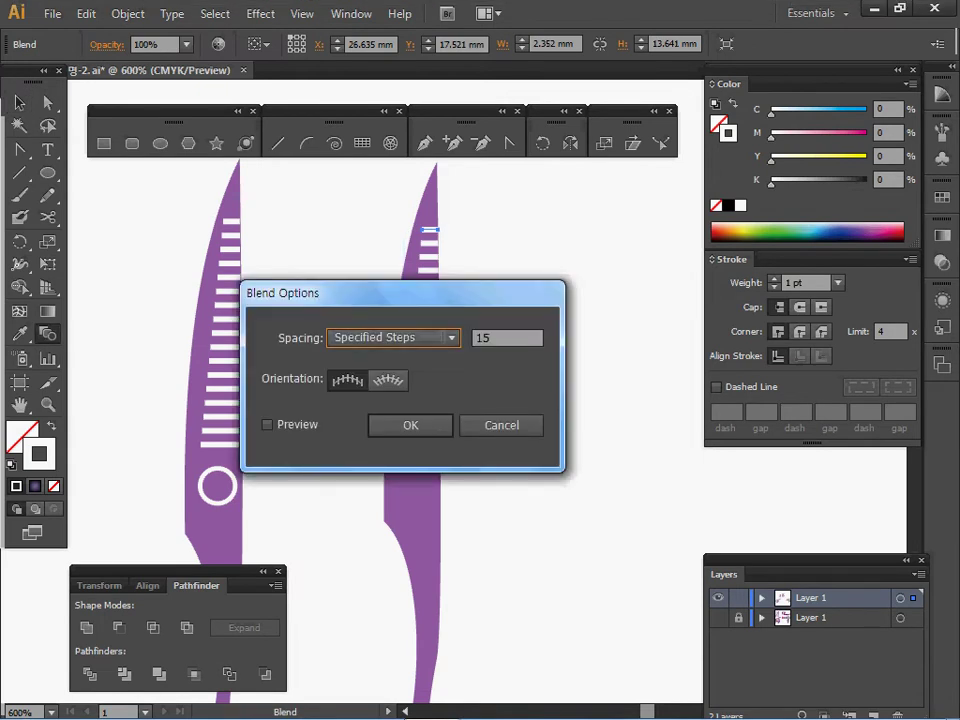
pyautogui.click(394, 338)
pyautogui.click(388, 379)
pyautogui.click(505, 338)
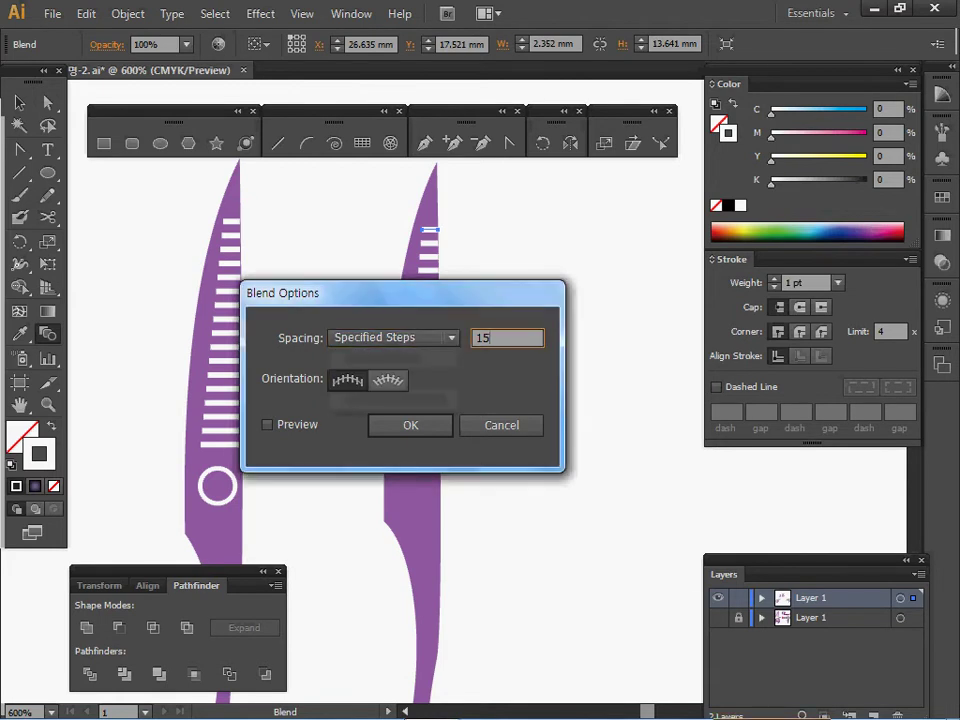
pyautogui.click(410, 426)
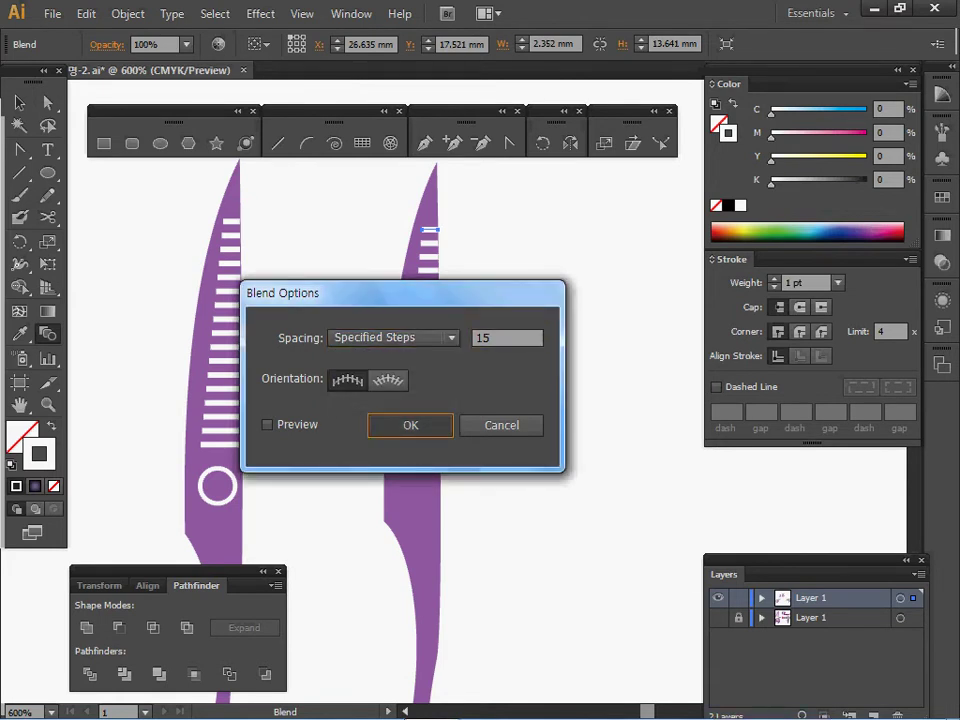
pyautogui.click(410, 426)
# - Expand the blend into individual lines
pyautogui.click(128, 14)
pyautogui.moveTo(152, 437)
pyautogui.click(416, 514)
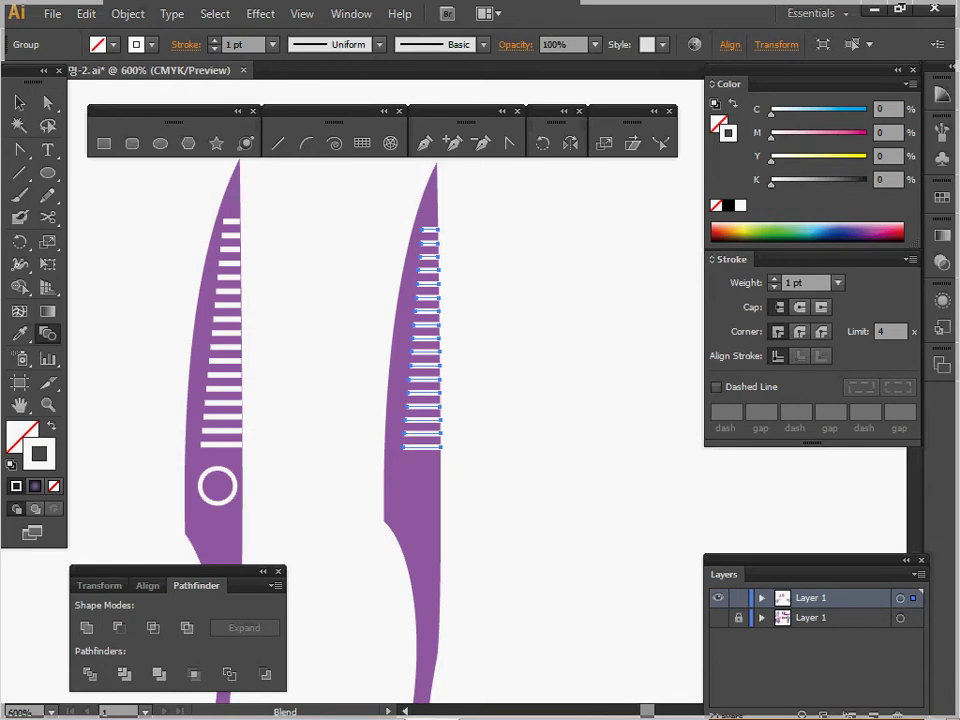
# - Draw a small white-stroked circle on the blade below the lines, matching the original scissor's pivot circle
pyautogui.press('l')
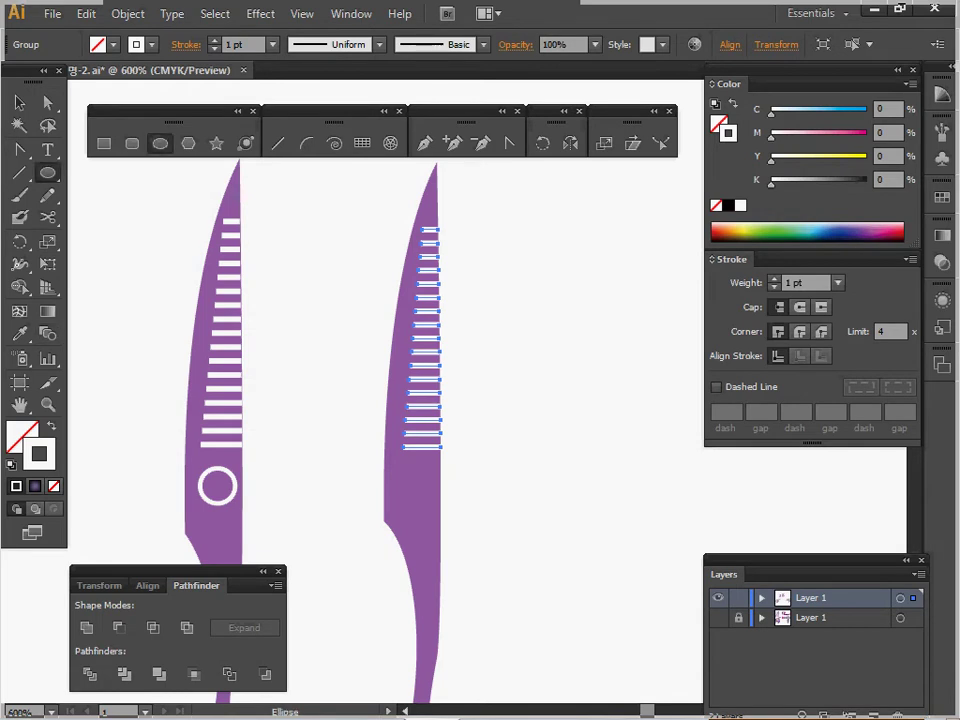
pyautogui.press('alt')
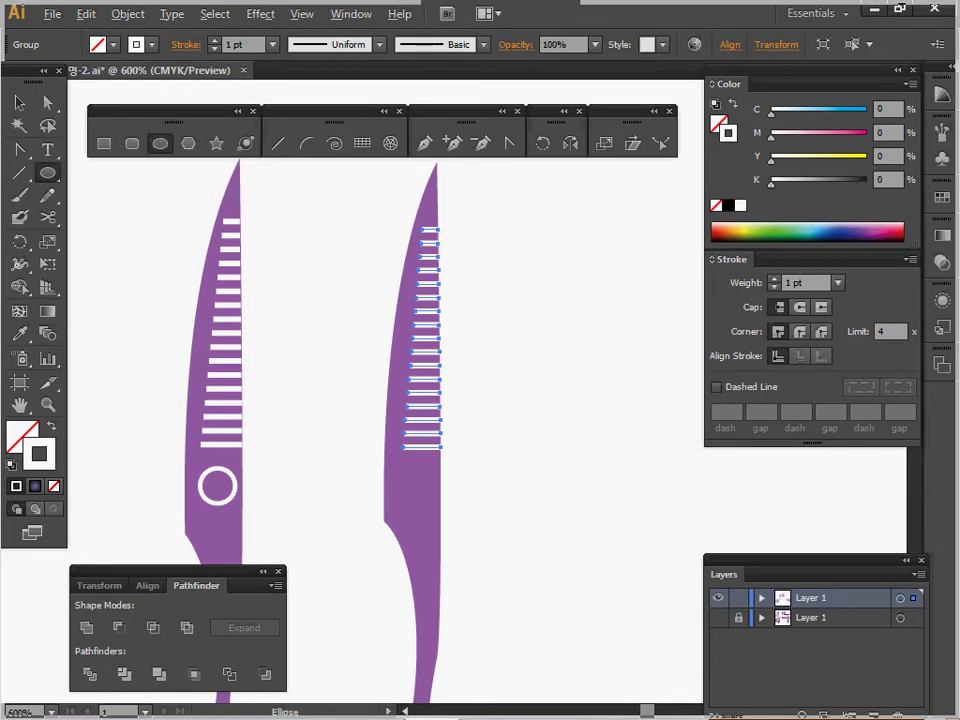
pyautogui.hotkey('ctrl', 'shift', 'a')
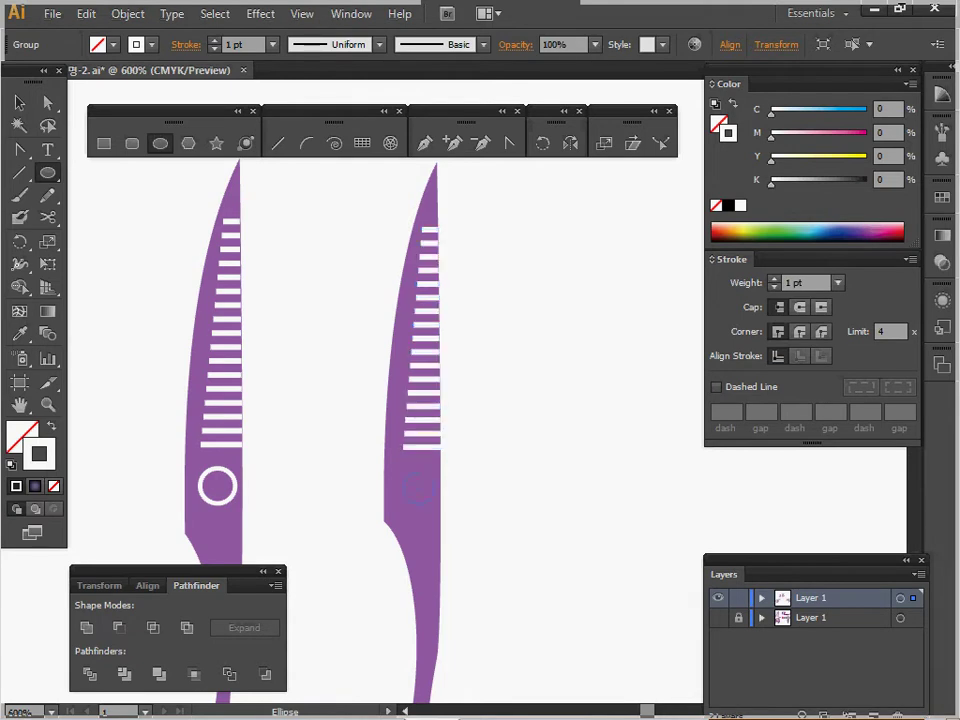
pyautogui.moveTo(436, 505); pyautogui.dragTo(437, 506)
pyautogui.press('ctrl')
pyautogui.hotkey('ctrl', 'z')
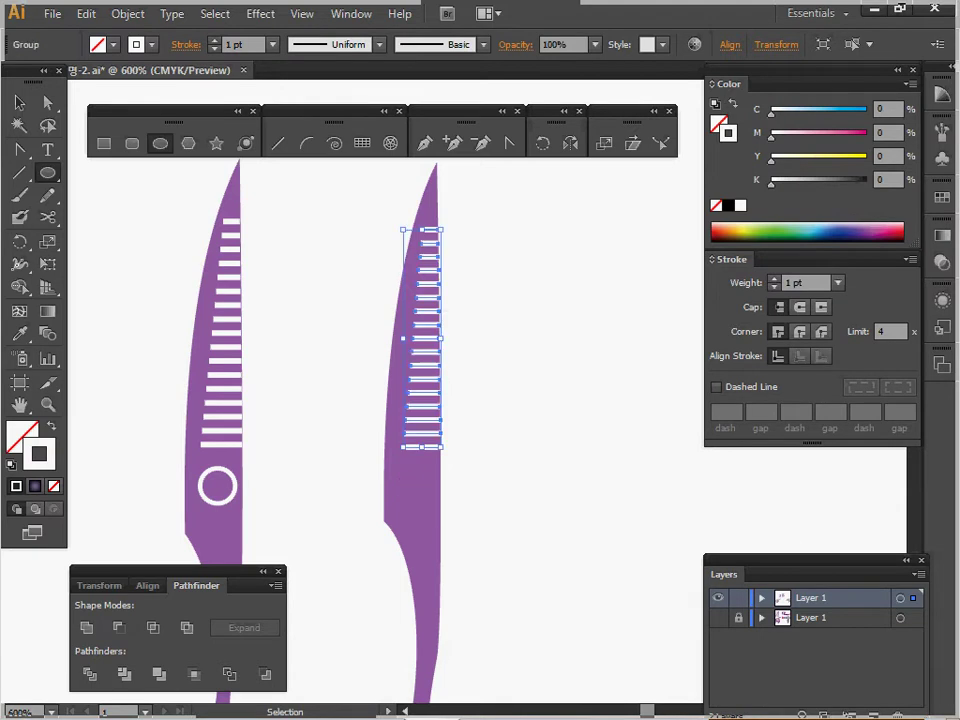
pyautogui.hotkey('ctrl', 'shift', 'z')
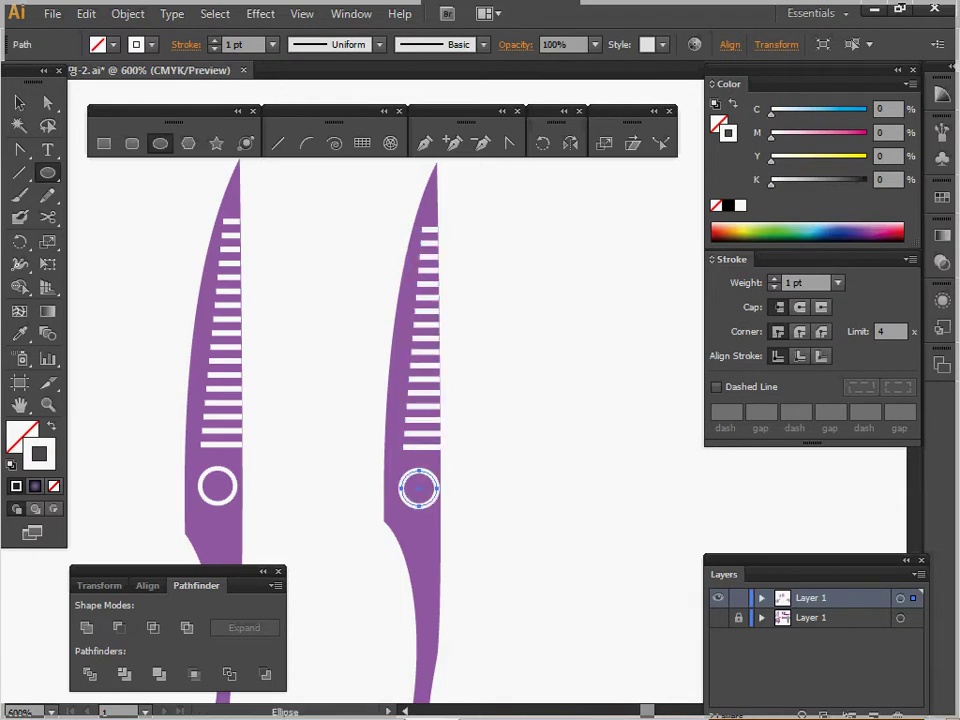
# - Swap the circle's fill and stroke, giving it a white fill and no stroke
pyautogui.hotkey('shift', 'x')
pyautogui.hotkey('ctrl', 'space')
pyautogui.keyDown('ctrl'); pyautogui.click(461, 527); pyautogui.keyUp('ctrl')
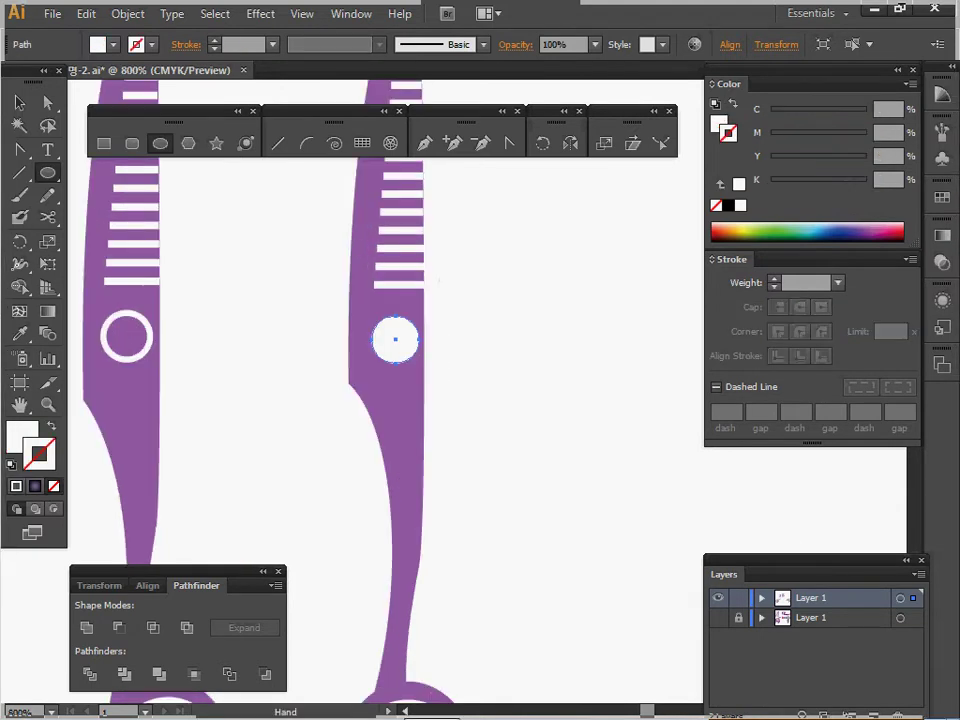
# - Draw a smaller concentric circle inside the white pivot circle and fill it with the blade's purple
pyautogui.moveTo(438, 281); pyautogui.dragTo(517, 343)
pyautogui.moveTo(450, 426); pyautogui.dragTo(447, 429)
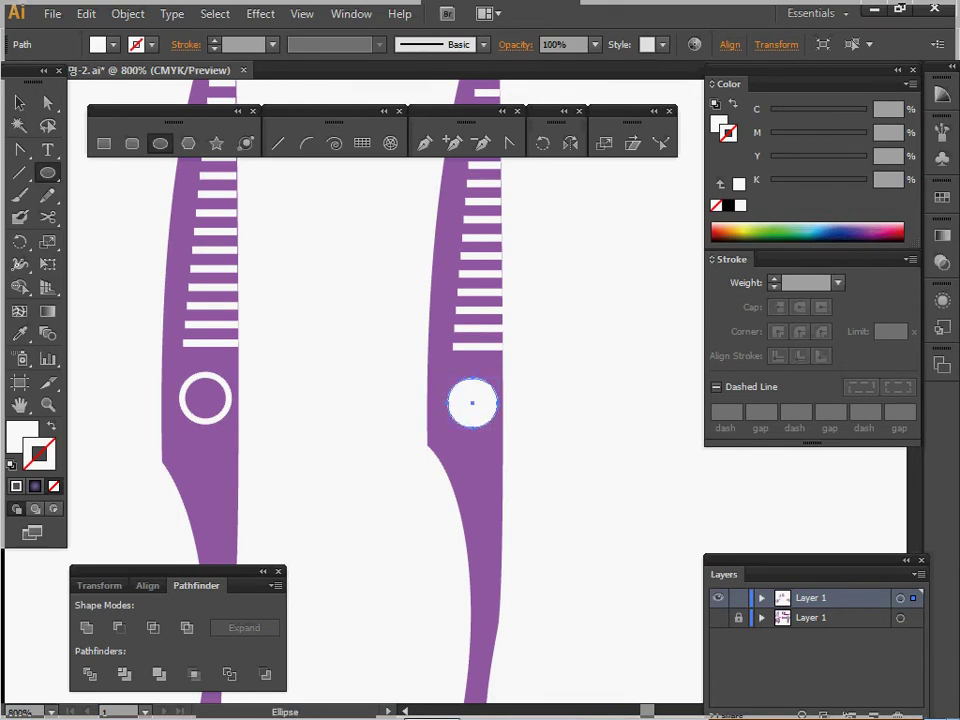
pyautogui.moveTo(472, 403); pyautogui.dragTo(488, 419)
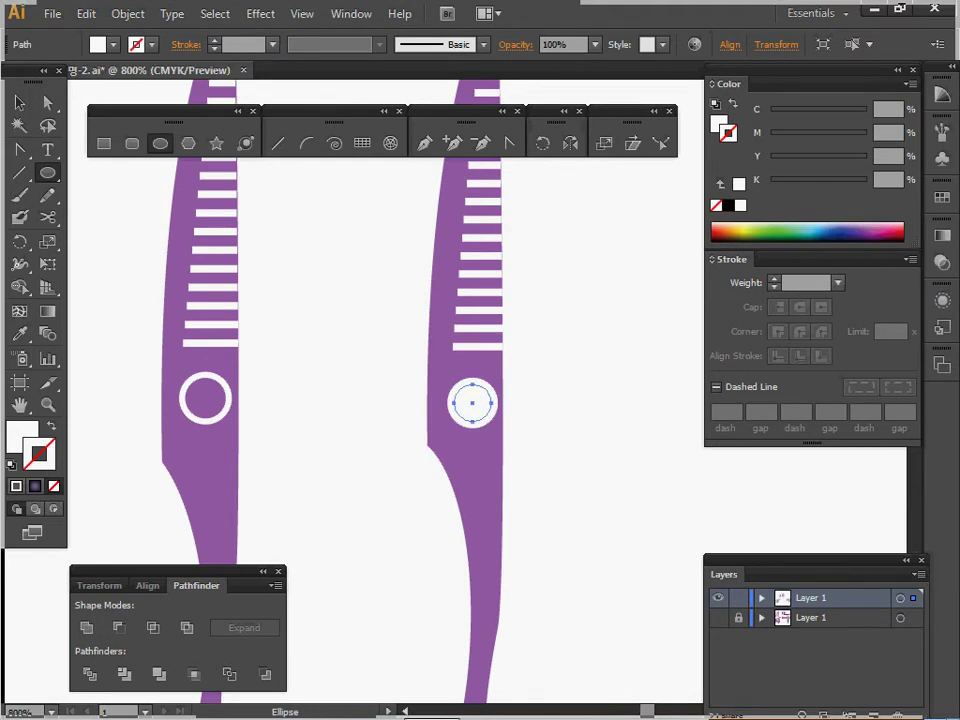
pyautogui.press('i')
pyautogui.click(484, 446)
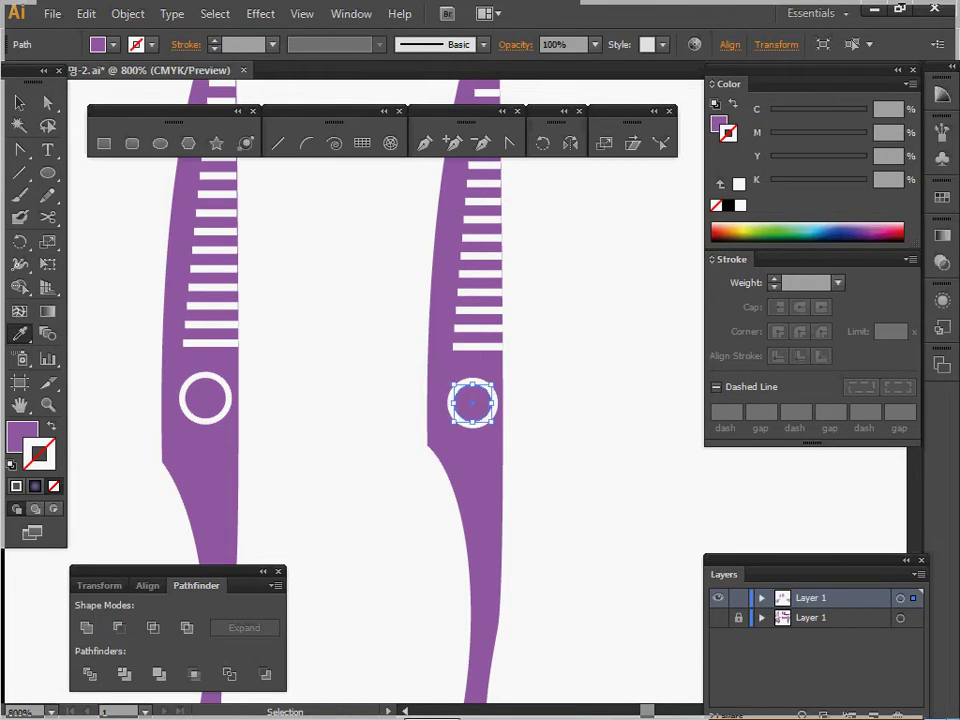
# - Rotate the whole redrawn scissor half, including its comb lines and pivot circle, by 15 degrees
pyautogui.hotkey('ctrl', '-')
pyautogui.hotkey('ctrl', '-')
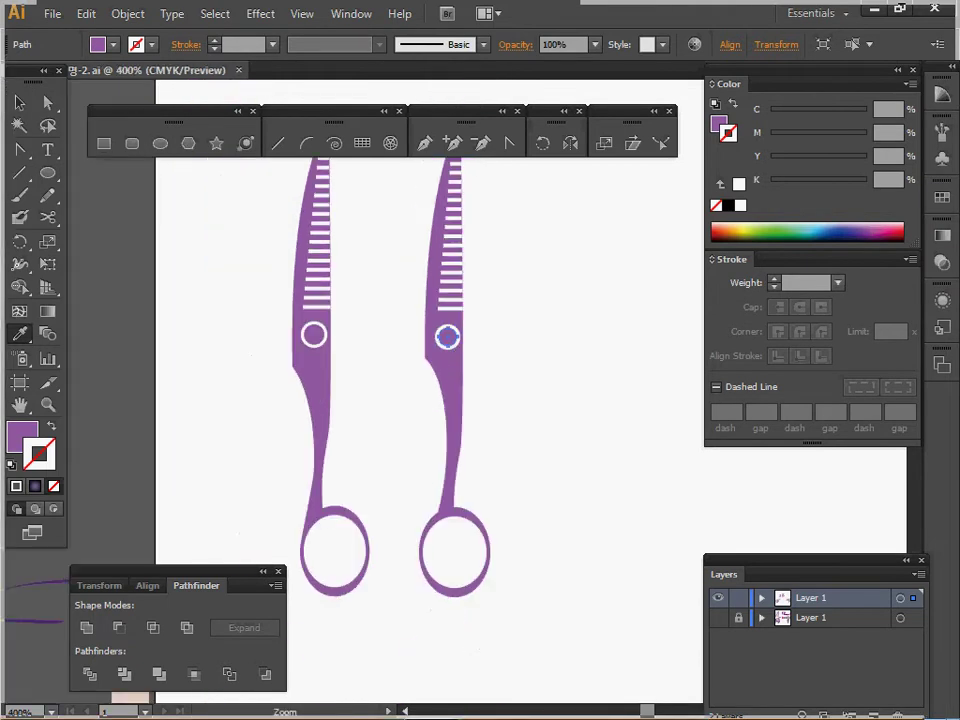
pyautogui.moveTo(475, 283); pyautogui.dragTo(450, 339)
pyautogui.moveTo(366, 231); pyautogui.dragTo(420, 428)
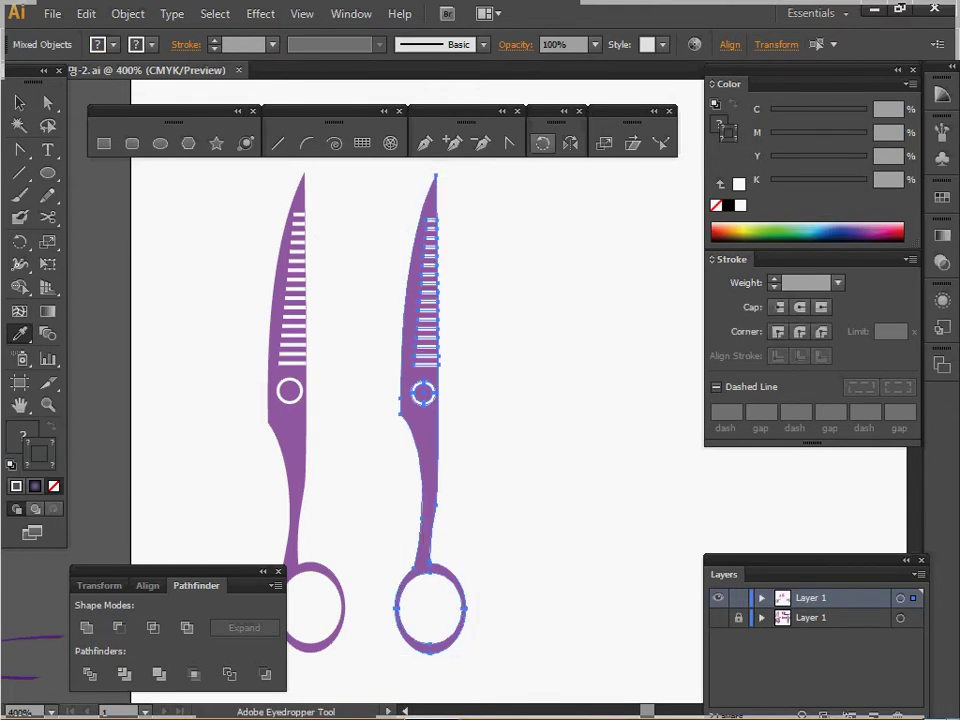
pyautogui.doubleClick(542, 143)
pyautogui.write('15')
pyautogui.press('Return')
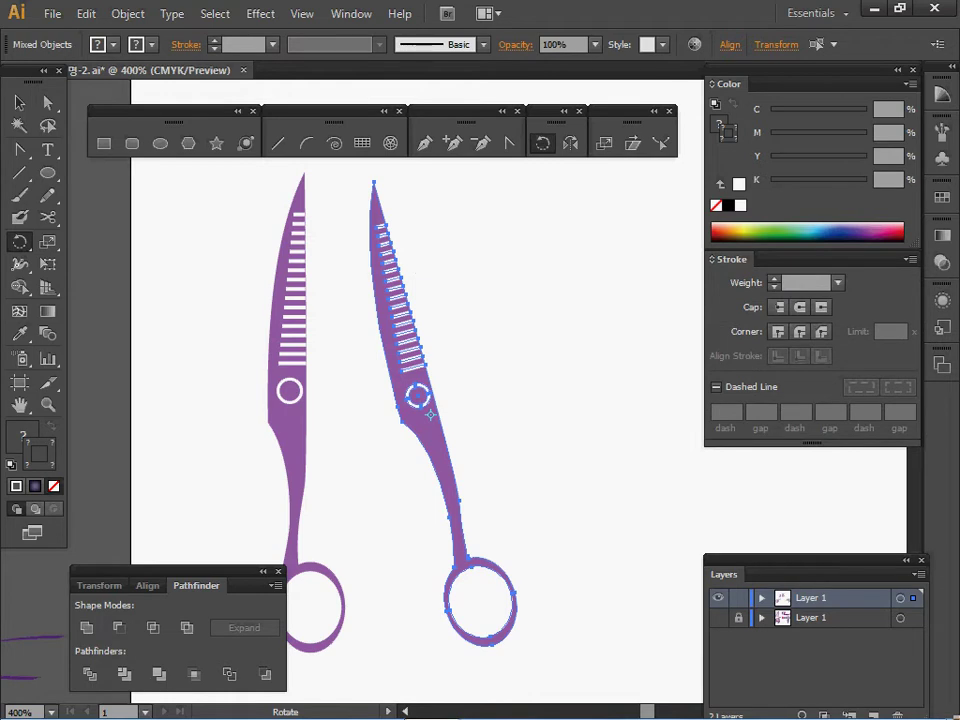
pyautogui.hotkey('ctrl', 'shift', 'a')
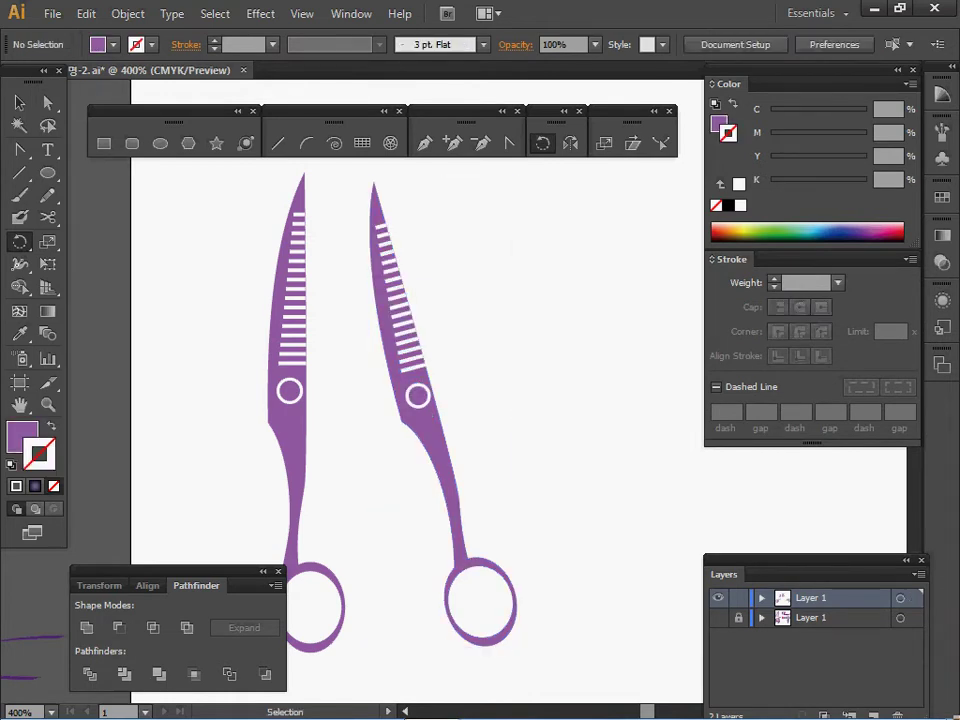
# - Reflect a copy of the rotated scissor body across the vertical axis through the pivot circle's centre
pyautogui.keyDown('ctrl'); pyautogui.click(424, 425); pyautogui.keyUp('ctrl')
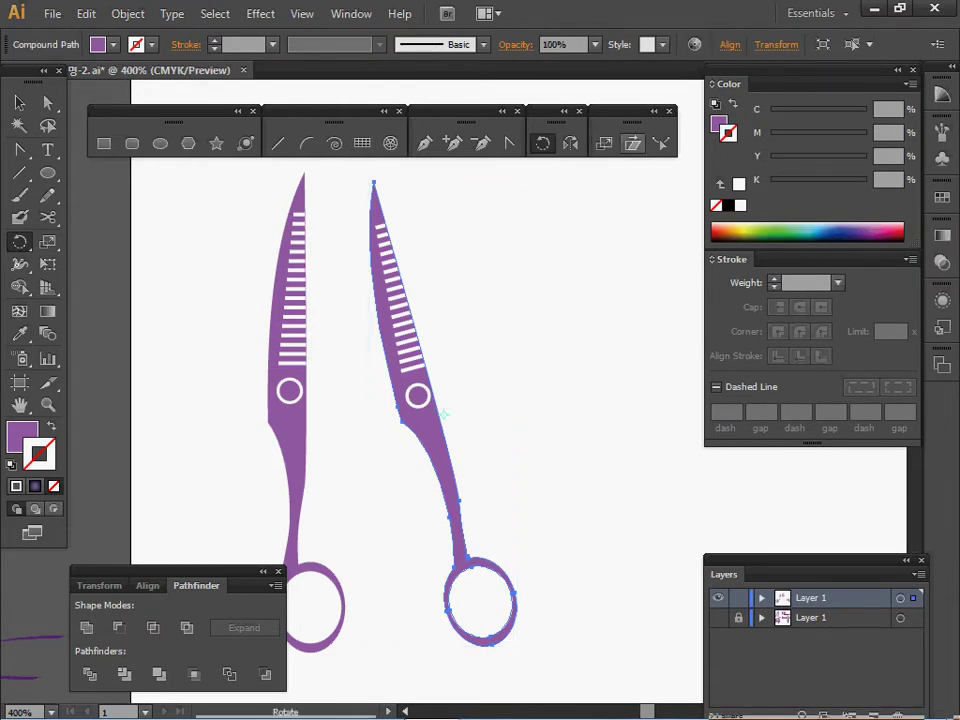
pyautogui.press('o')
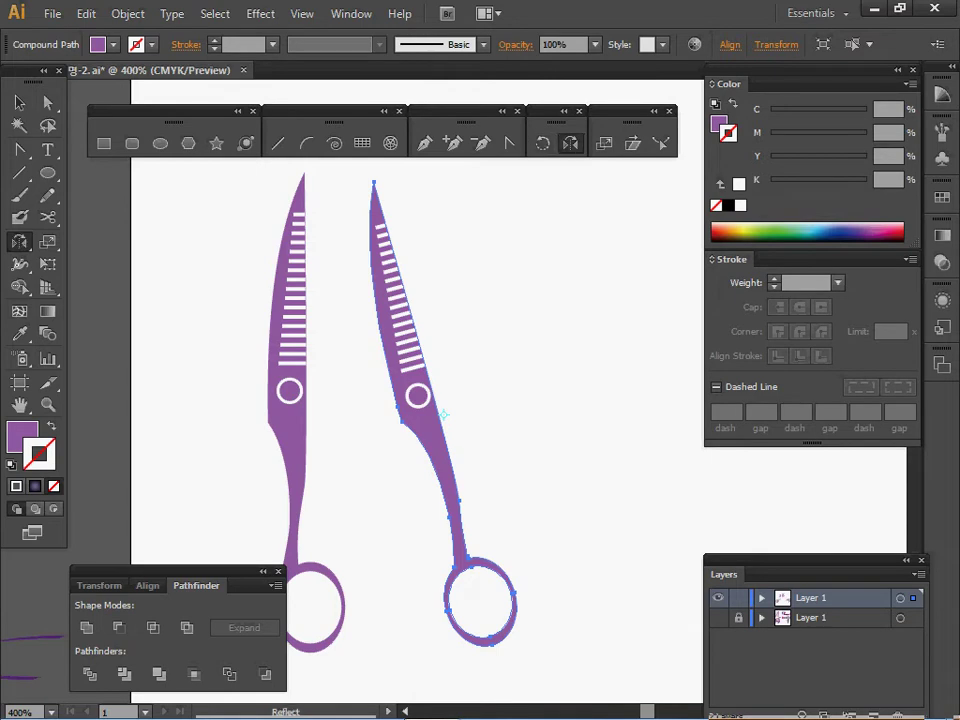
pyautogui.keyDown('ctrl'); pyautogui.click(422, 399); pyautogui.keyUp('ctrl')
pyautogui.moveTo(422, 399); pyautogui.dragTo(386, 420)
pyautogui.press('v')
pyautogui.hotkey('ctrl', 'y')
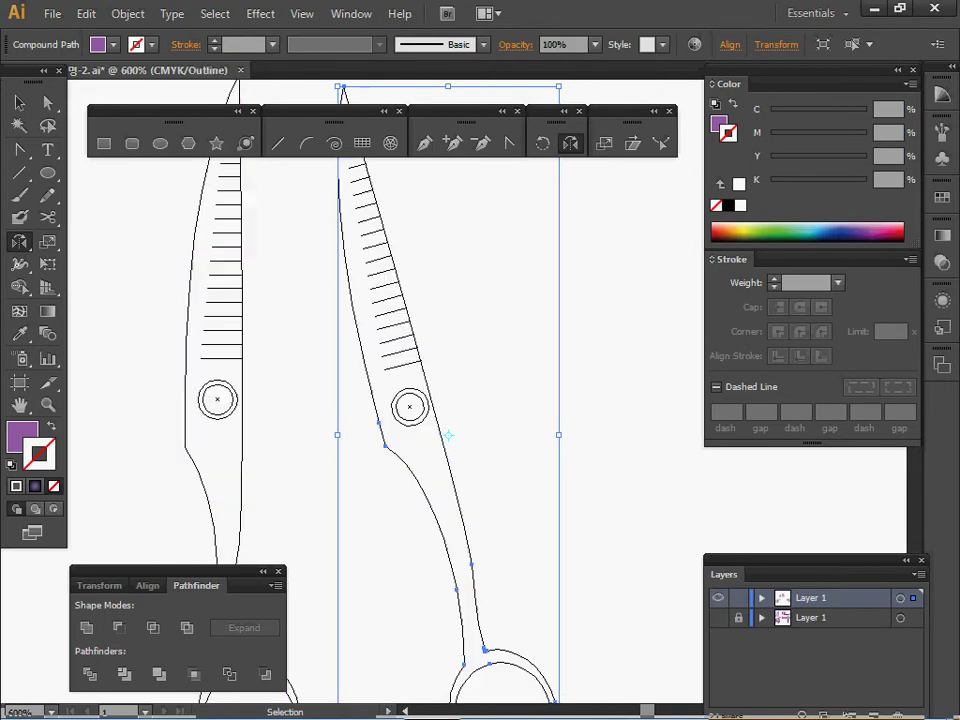
pyautogui.press('o')
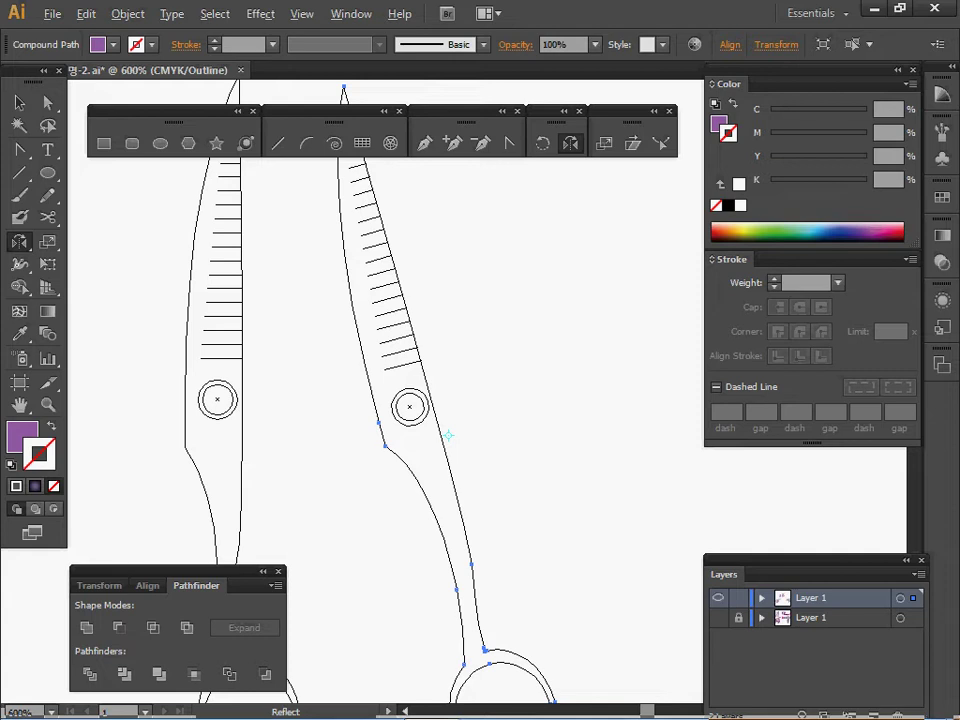
pyautogui.keyDown('alt'); pyautogui.click(409, 406); pyautogui.keyUp('alt')
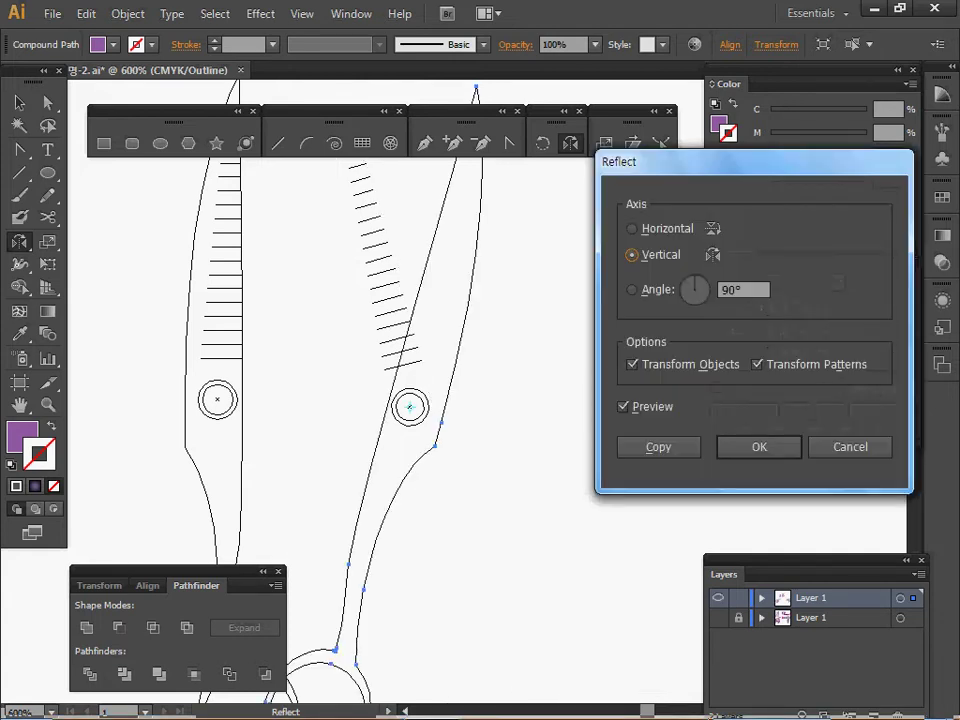
pyautogui.click(658, 447)
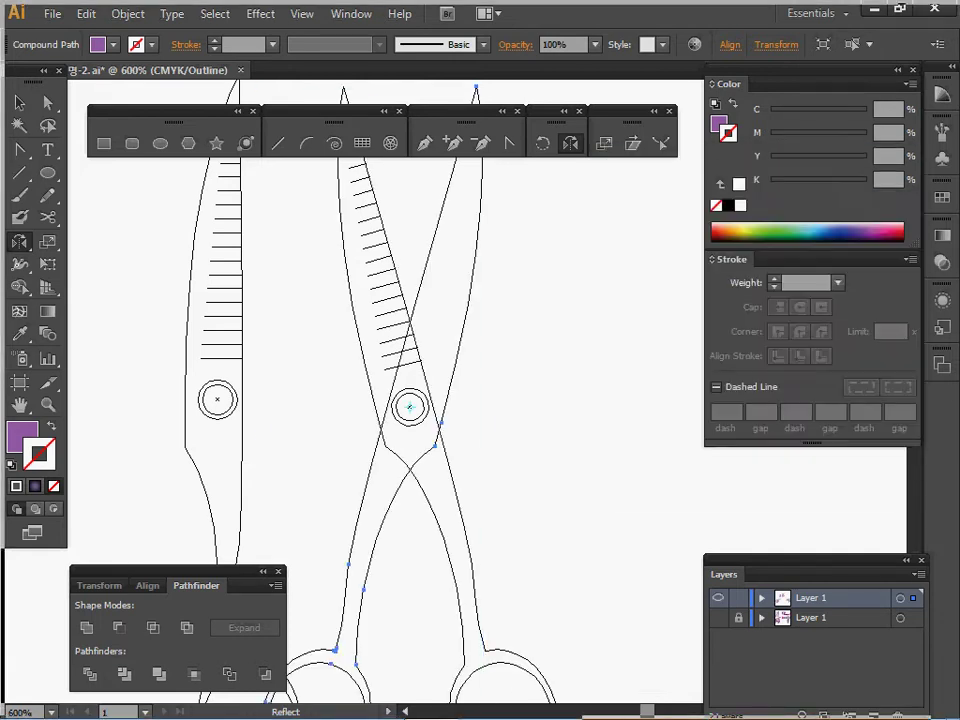
# - Return to the preview display and delete the original reference scissor half beside the new scissors
pyautogui.press('v')
pyautogui.hotkey('ctrl', 'y')
pyautogui.keyDown('ctrl'); pyautogui.keyDown('alt'); pyautogui.click(460, 436); pyautogui.keyUp('alt'); pyautogui.keyUp('ctrl')
pyautogui.moveTo(460, 436); pyautogui.dragTo(472, 465)
pyautogui.moveTo(240, 343); pyautogui.dragTo(292, 478)
pyautogui.press('Delete')
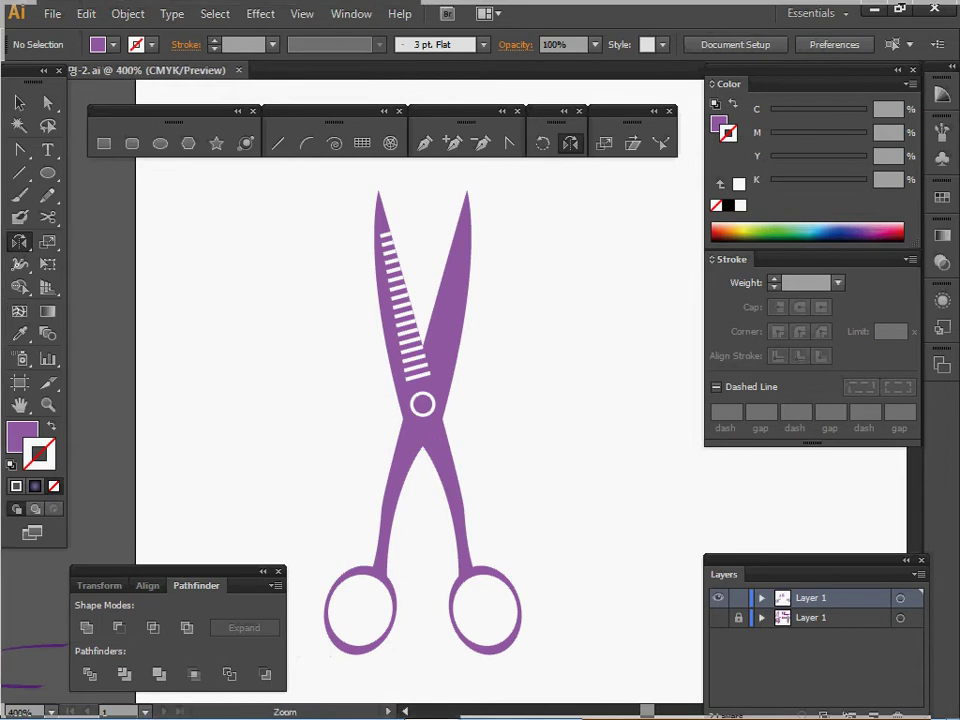
# - Draw a small four-cornered purple finger rest with the Pen tool on the inner edge of the left finger ring
pyautogui.keyDown('ctrl'); pyautogui.click(415, 628); pyautogui.keyUp('ctrl')
pyautogui.keyDown('ctrl'); pyautogui.click(437, 475); pyautogui.keyUp('ctrl')
pyautogui.moveTo(437, 475); pyautogui.dragTo(369, 610)
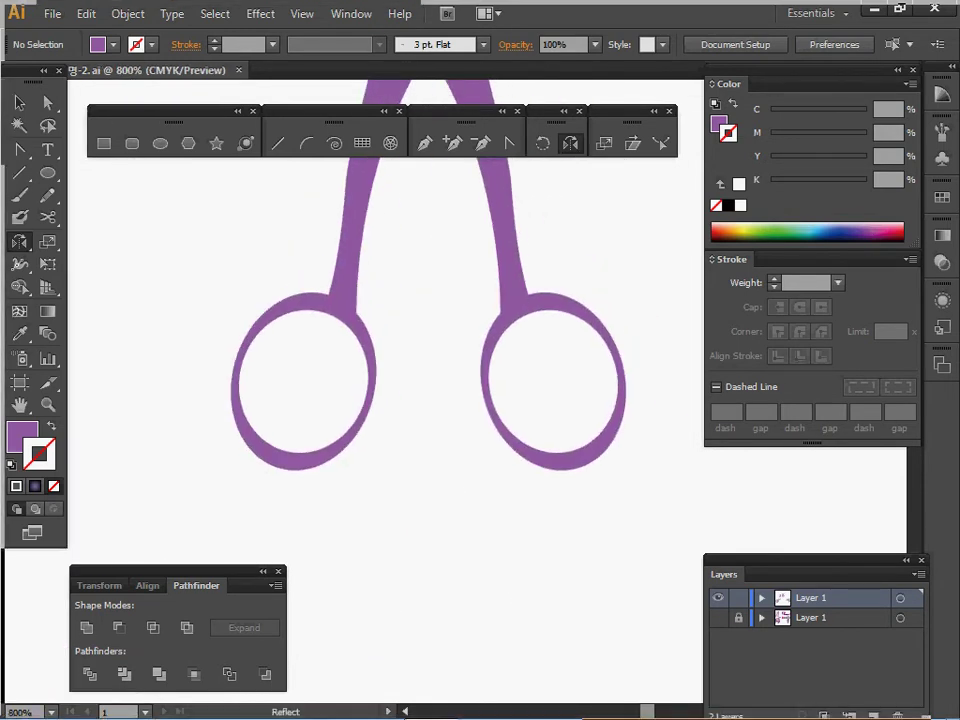
pyautogui.press('ctrl')
pyautogui.press('p')
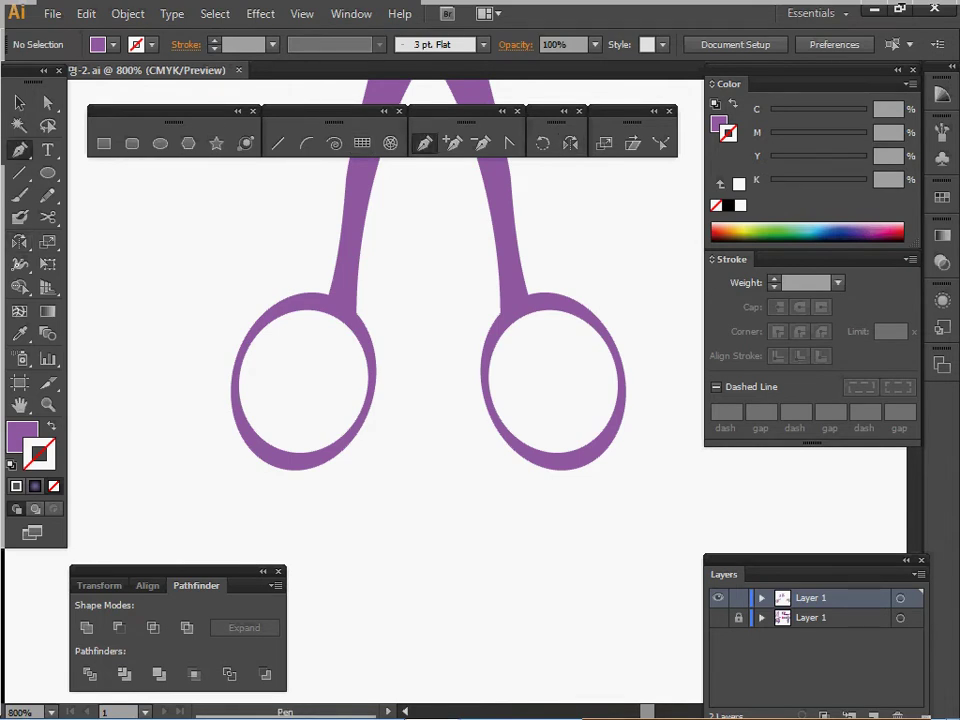
pyautogui.click(371, 375)
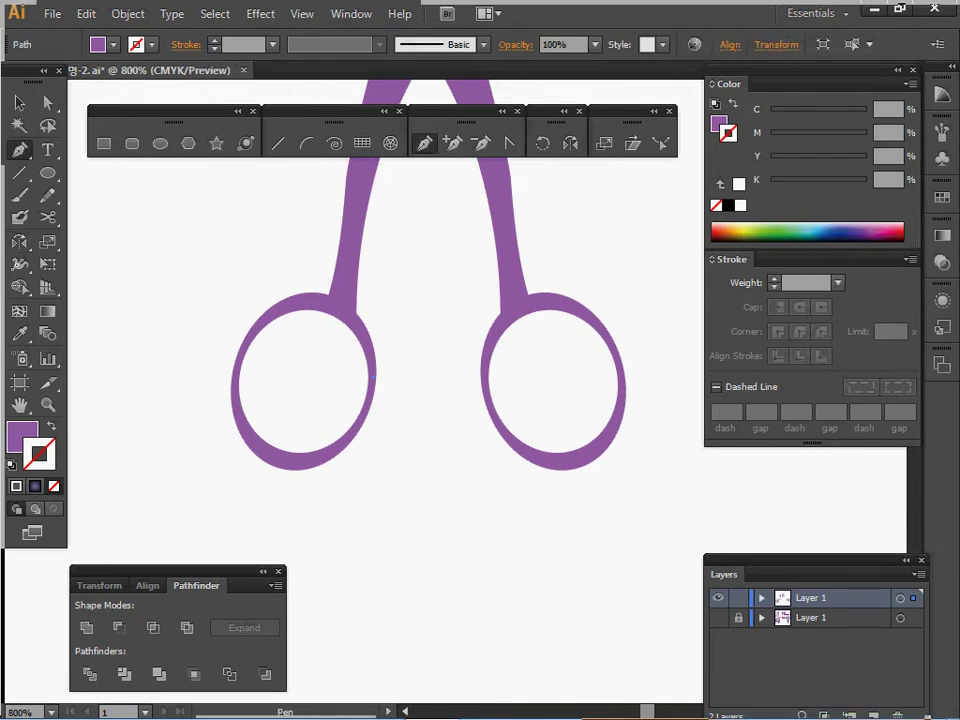
pyautogui.click(405, 379)
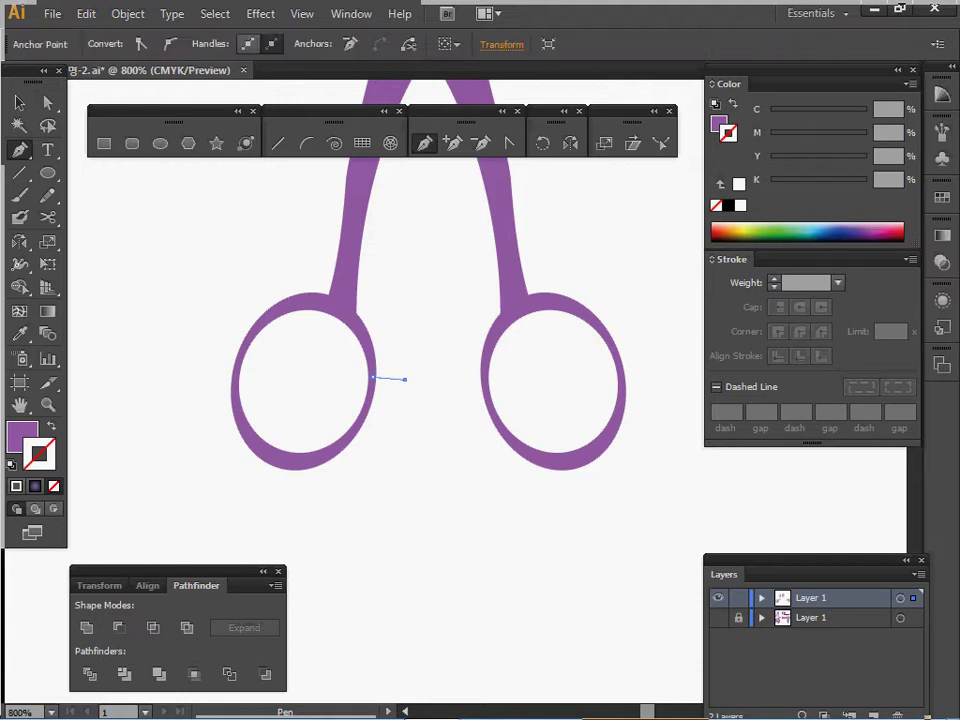
pyautogui.click(401, 401)
pyautogui.click(366, 413)
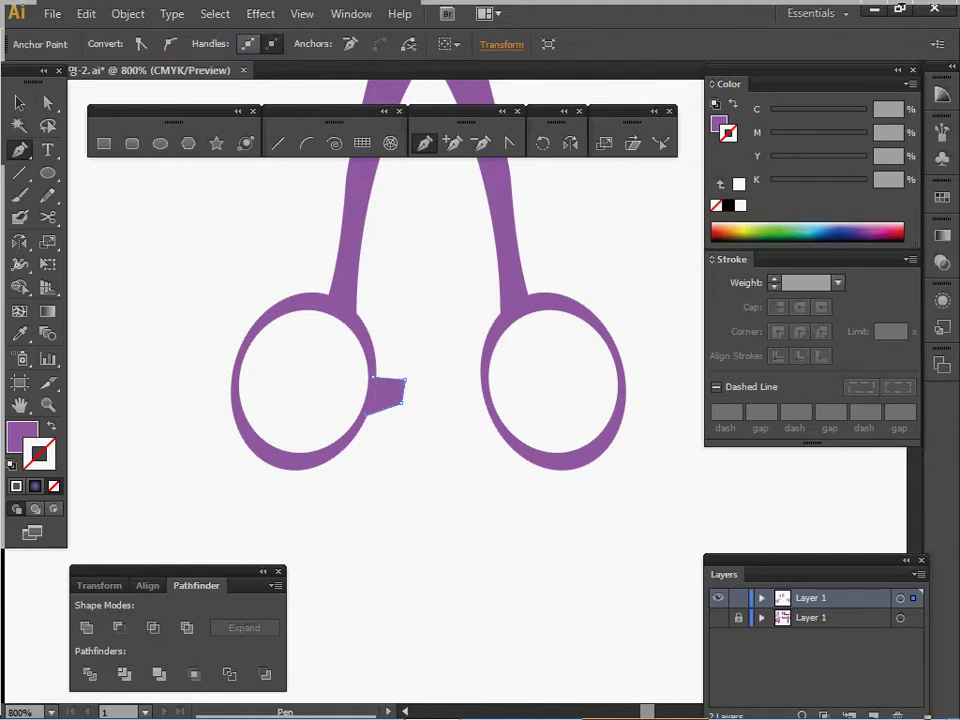
# - Unite the finger rest with the mirrored scissor half that carries the left finger ring
pyautogui.press('ctrl')
pyautogui.press('shift')
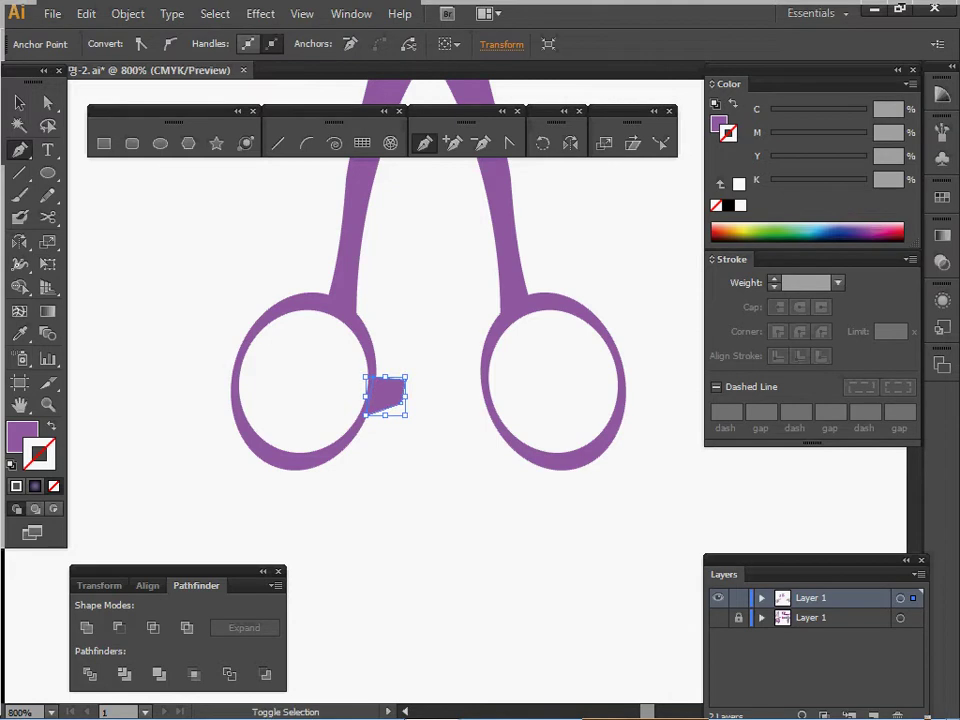
pyautogui.keyDown('ctrl'); pyautogui.keyDown('shift'); pyautogui.click(356, 428); pyautogui.keyUp('shift'); pyautogui.keyUp('ctrl')
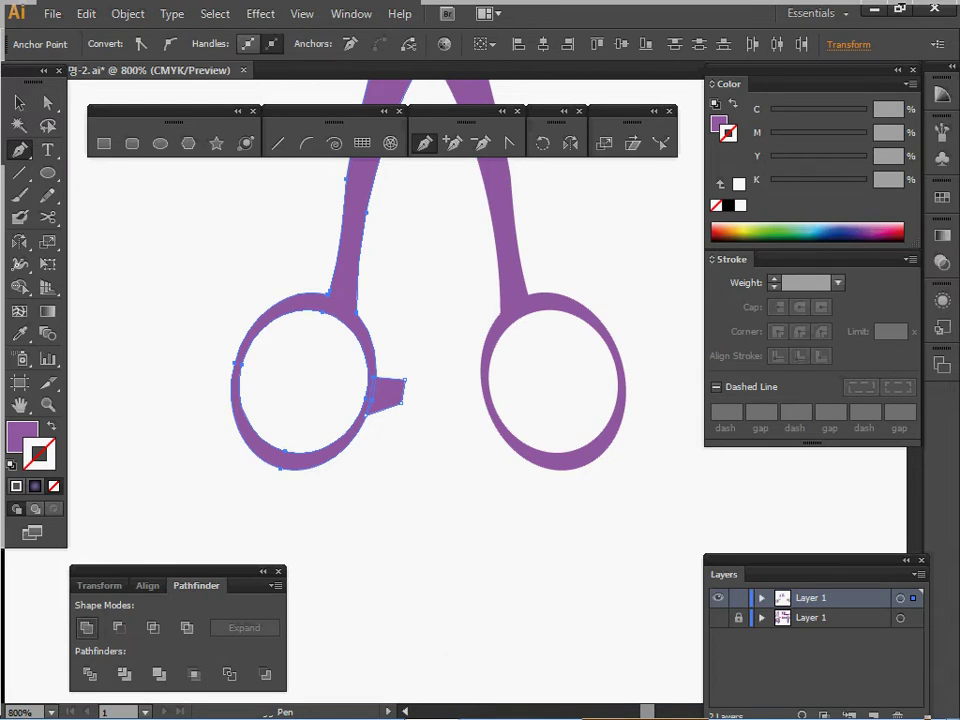
pyautogui.click(87, 628)
pyautogui.press('v')
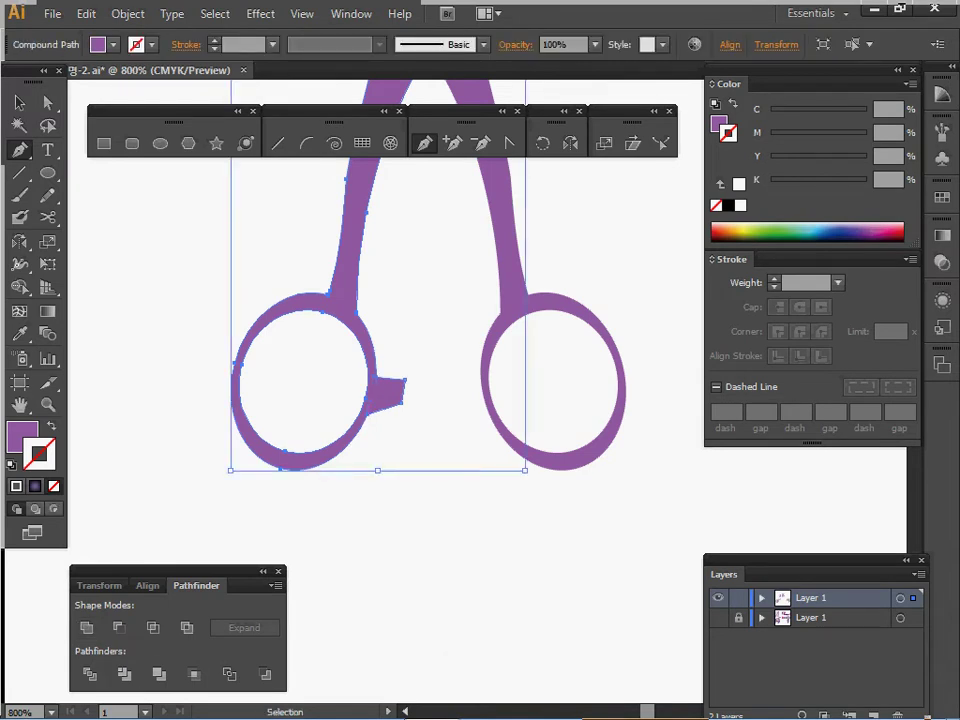
# - Send the mirrored scissor half behind the comb lines and pivot circle, and save the document
pyautogui.keyDown('ctrl'); pyautogui.keyDown('alt'); pyautogui.click(430, 330); pyautogui.keyUp('alt'); pyautogui.keyUp('ctrl')
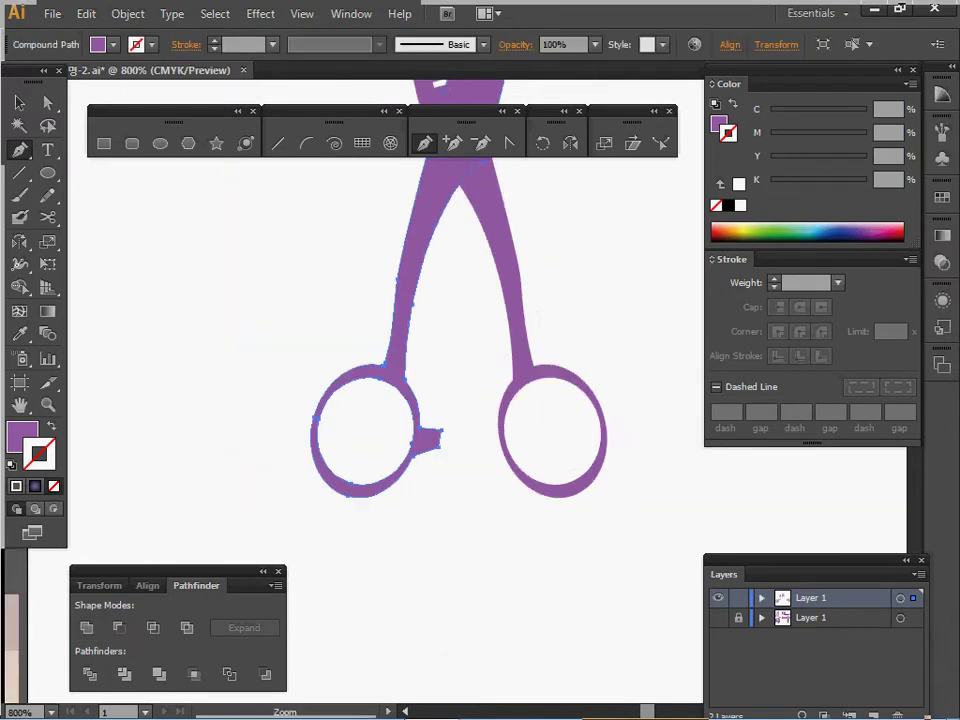
pyautogui.keyDown('ctrl'); pyautogui.keyDown('alt'); pyautogui.click(448, 335); pyautogui.keyUp('alt'); pyautogui.keyUp('ctrl')
pyautogui.moveTo(450, 340); pyautogui.dragTo(382, 430)
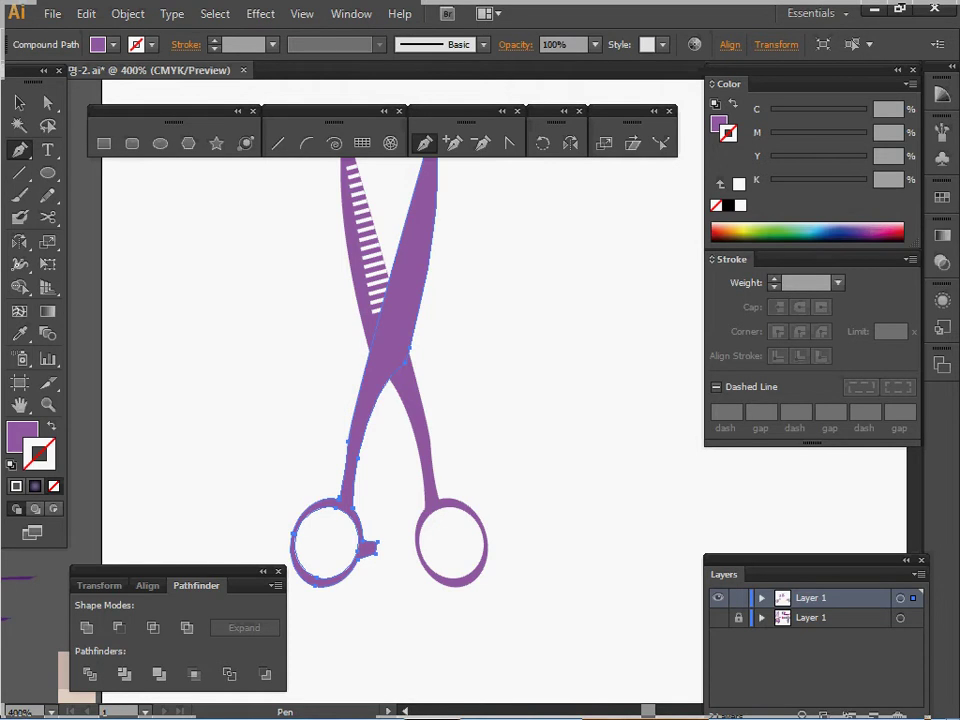
pyautogui.rightClick(413, 258)
pyautogui.moveTo(470, 415)
pyautogui.click(722, 477)
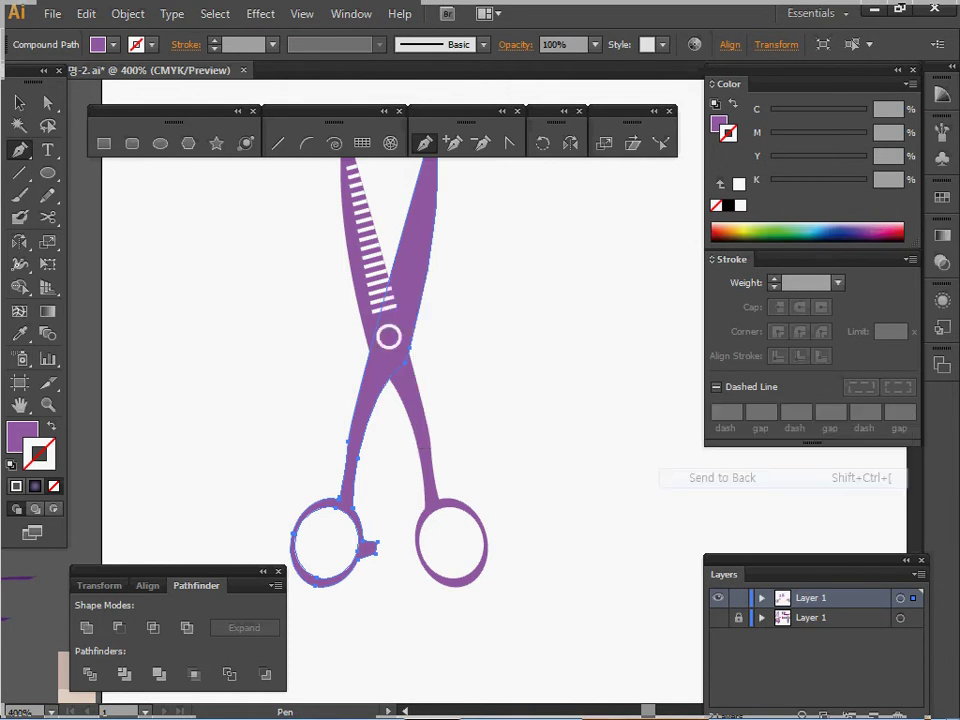
pyautogui.press('ctrl')
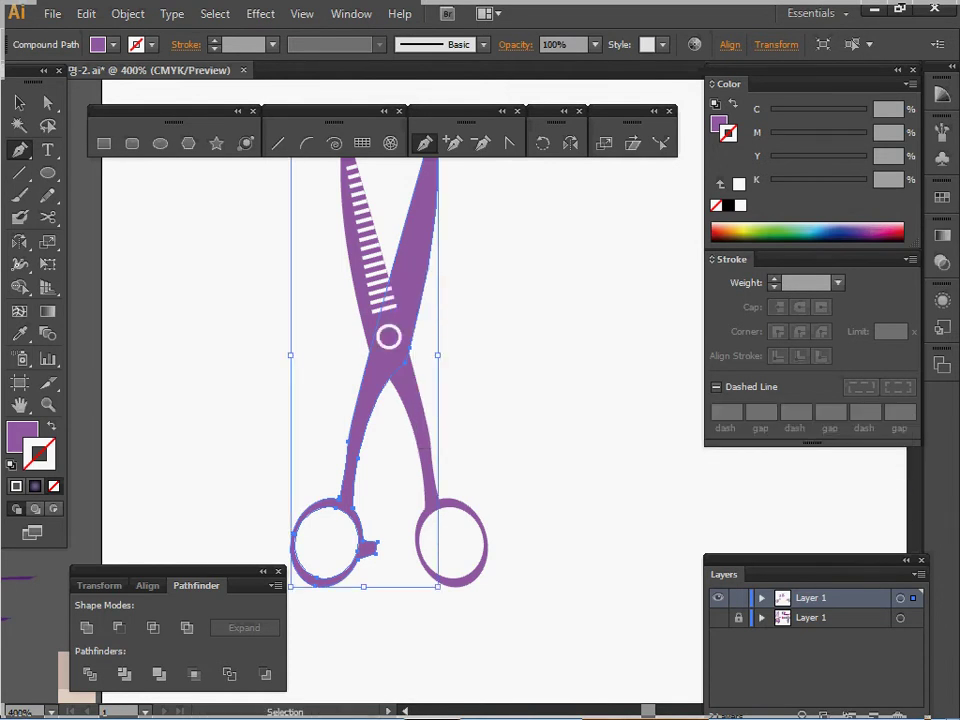
pyautogui.hotkey('ctrl', 'shift', 'a')
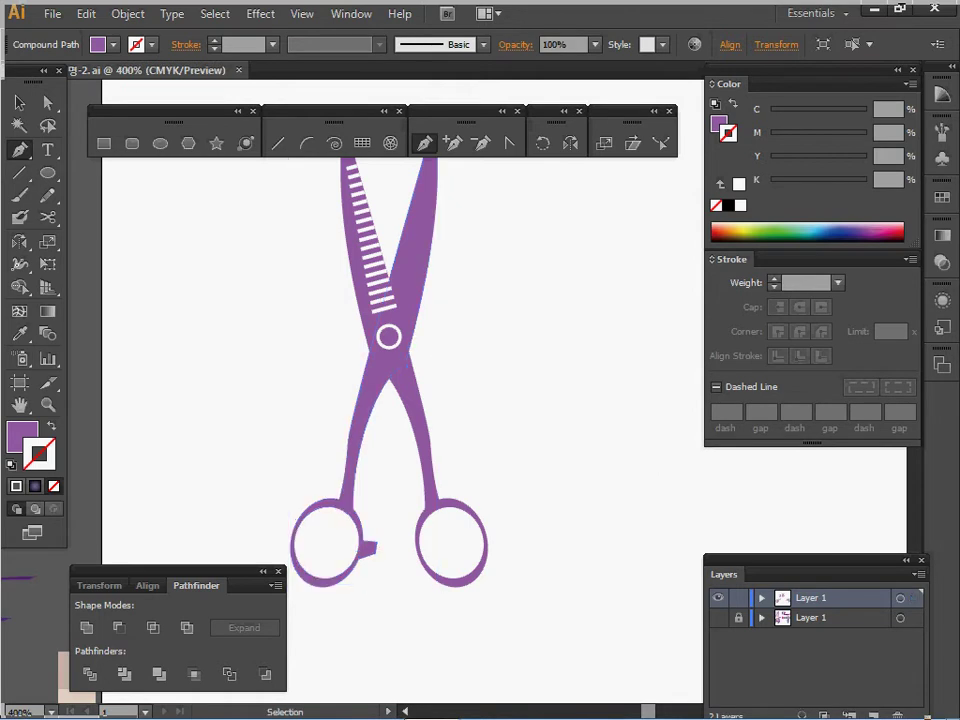
pyautogui.hotkey('ctrl', 's')
# - Trim the two overlapping scissor halves against each other with Pathfinder
pyautogui.moveTo(312, 404); pyautogui.dragTo(475, 467)
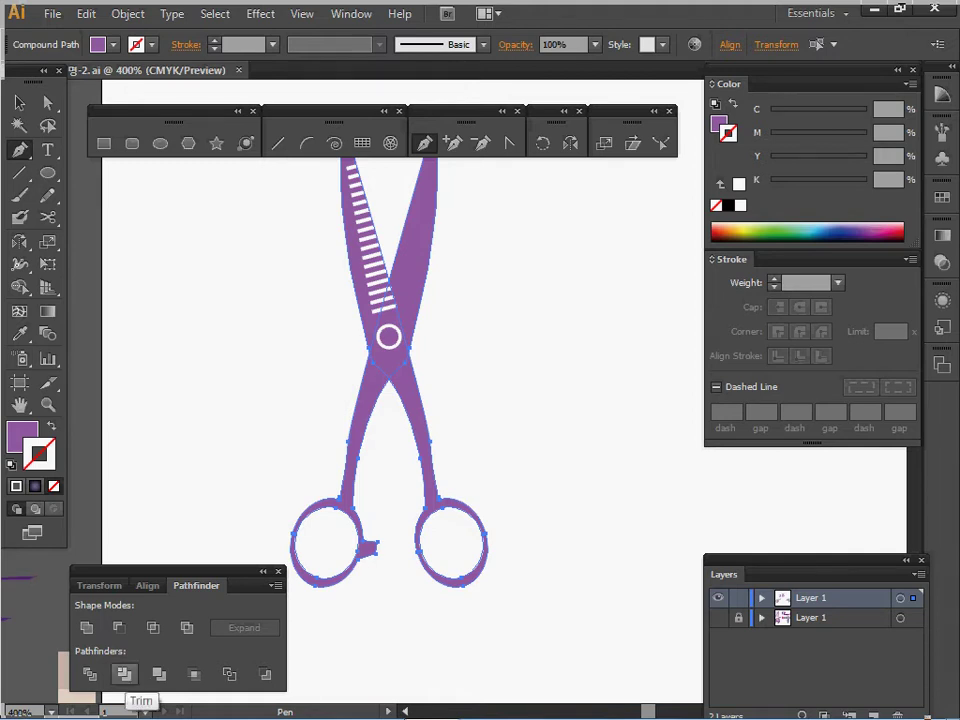
pyautogui.click(124, 675)
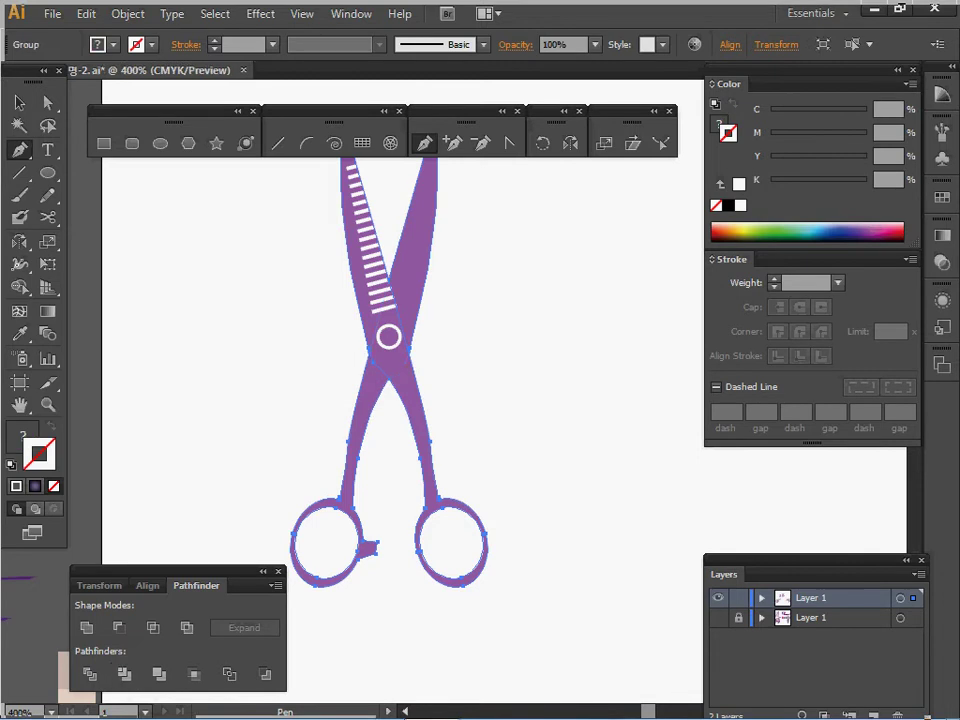
pyautogui.press('v')
# - Isolate the trimmed group and shift the right blade and left handle slightly outward, leaving thin gaps at the crossing
pyautogui.keyDown('ctrl'); pyautogui.doubleClick(390, 362); pyautogui.keyUp('ctrl')
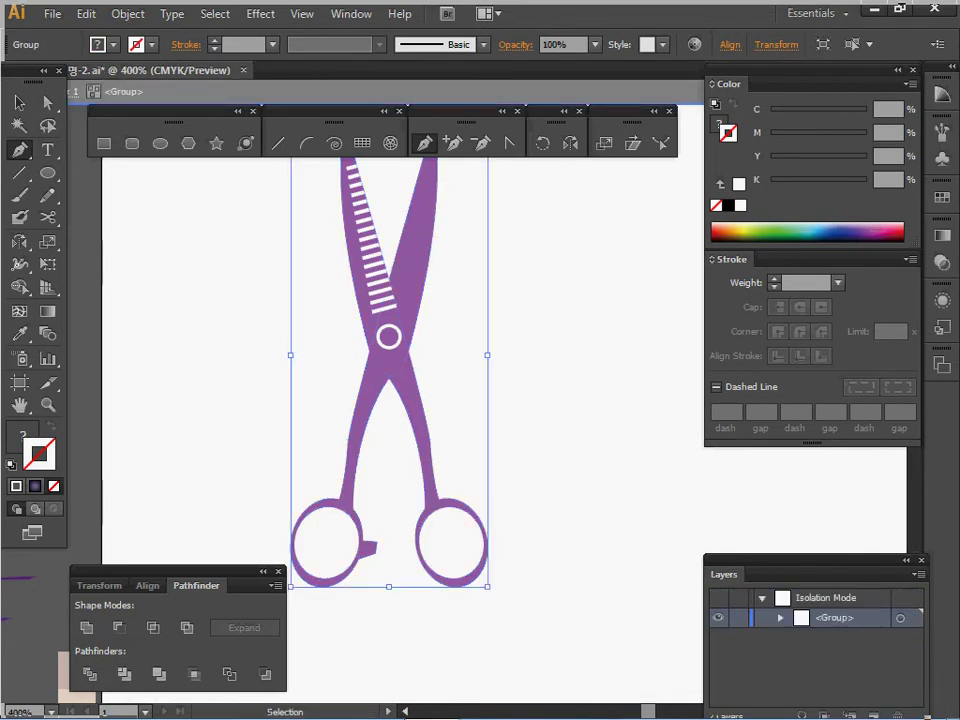
pyautogui.press('space')
pyautogui.moveTo(390, 362); pyautogui.dragTo(390, 418)
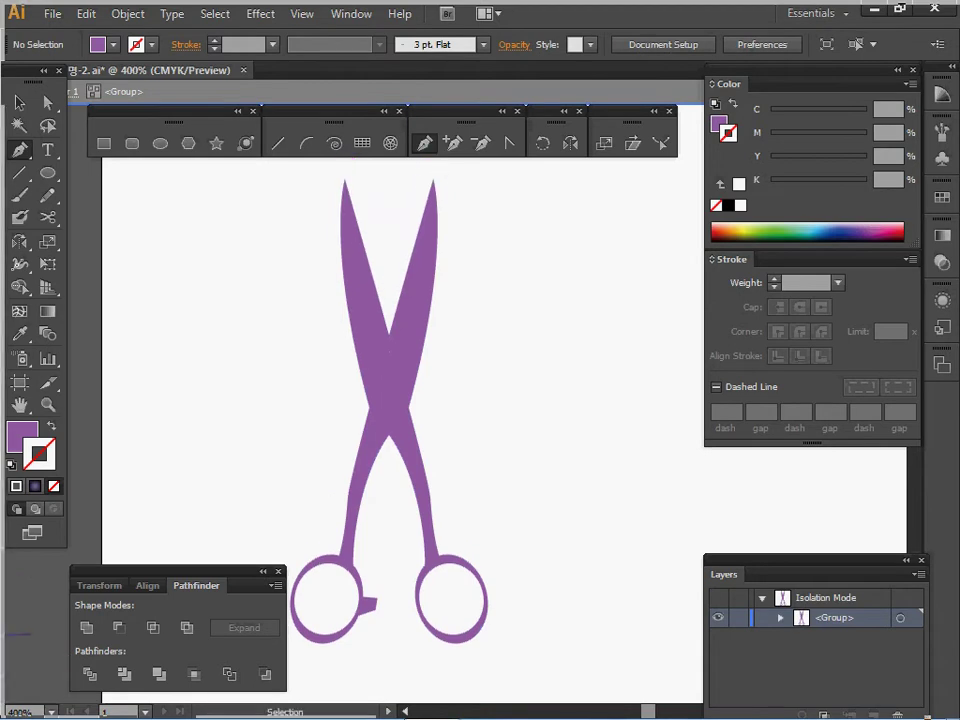
pyautogui.keyDown('ctrl'); pyautogui.click(413, 304); pyautogui.keyUp('ctrl')
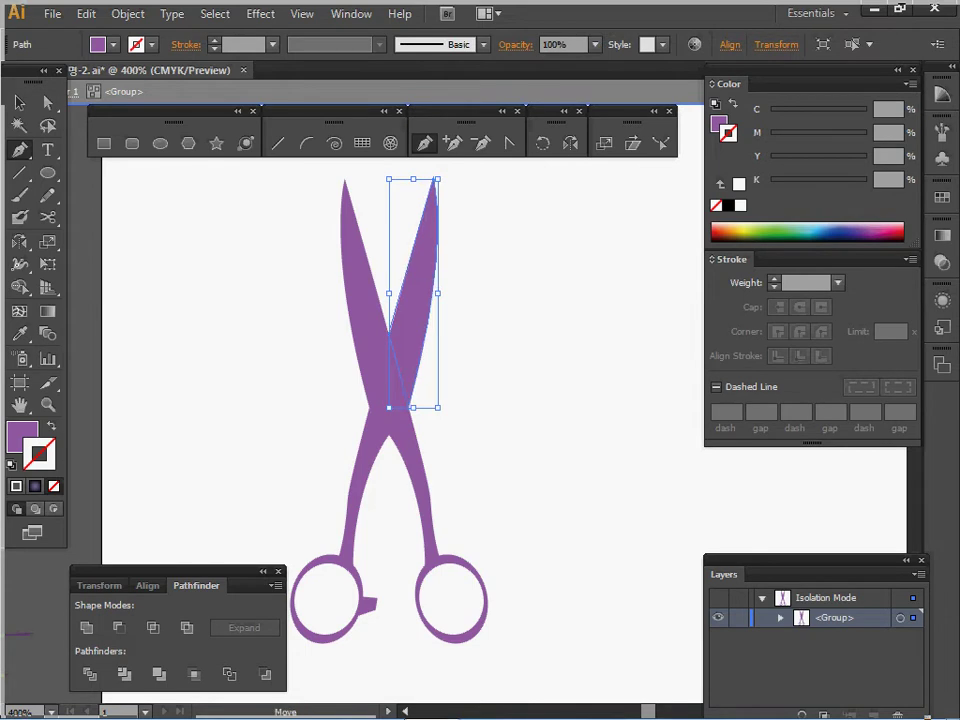
pyautogui.keyDown('ctrl'); pyautogui.moveTo(413, 304); pyautogui.dragTo(415, 299); pyautogui.keyUp('ctrl')
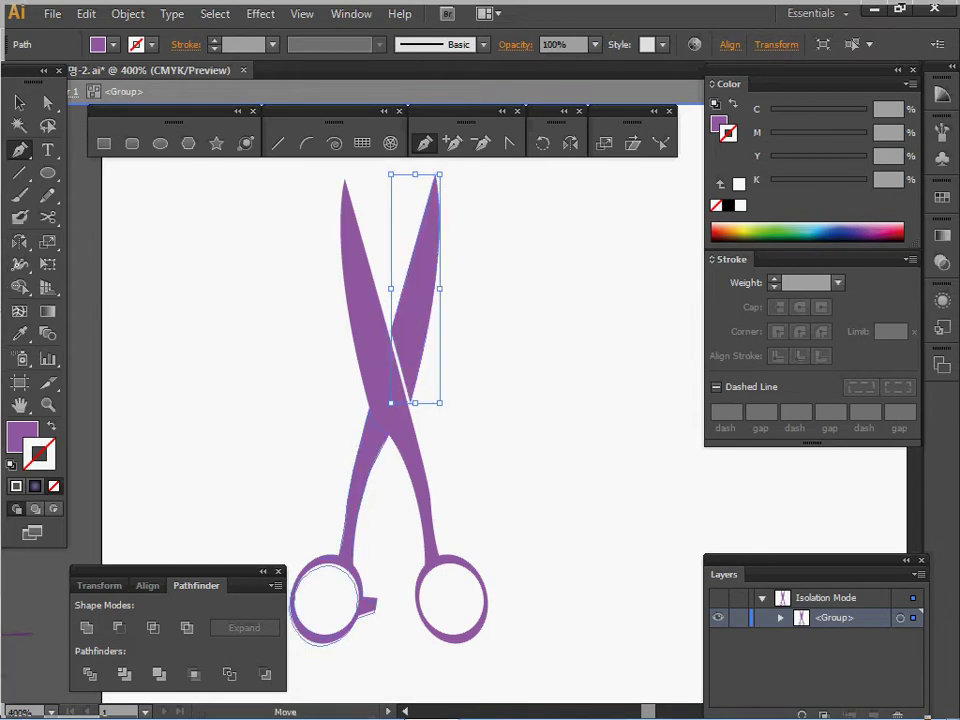
pyautogui.keyDown('ctrl'); pyautogui.moveTo(358, 482); pyautogui.dragTo(356, 485); pyautogui.keyUp('ctrl')
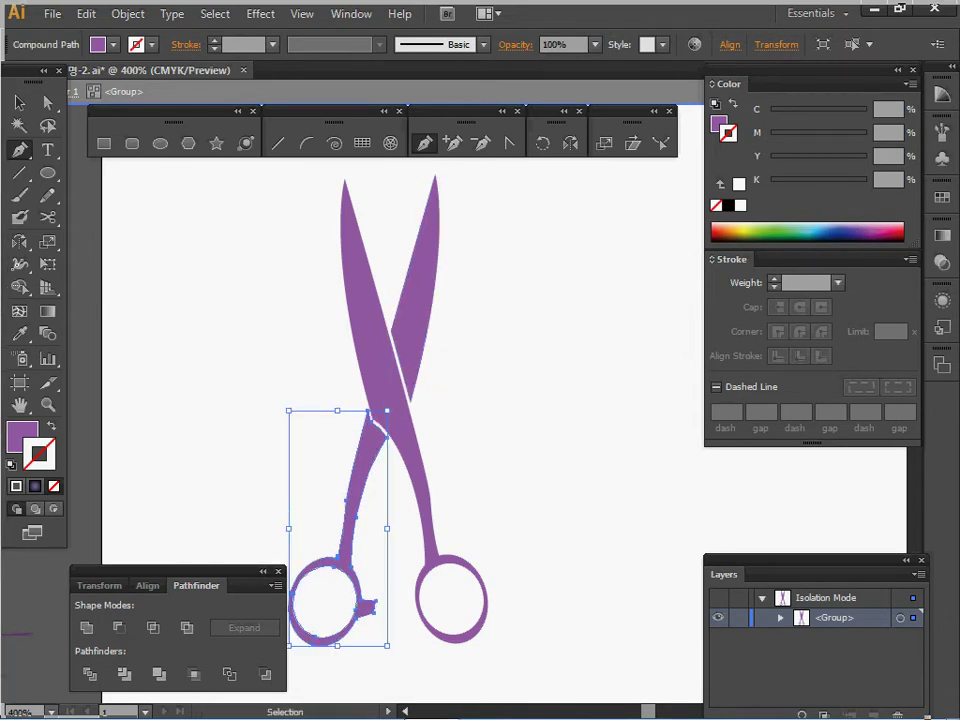
pyautogui.keyDown('ctrl'); pyautogui.click(213, 533); pyautogui.keyUp('ctrl')
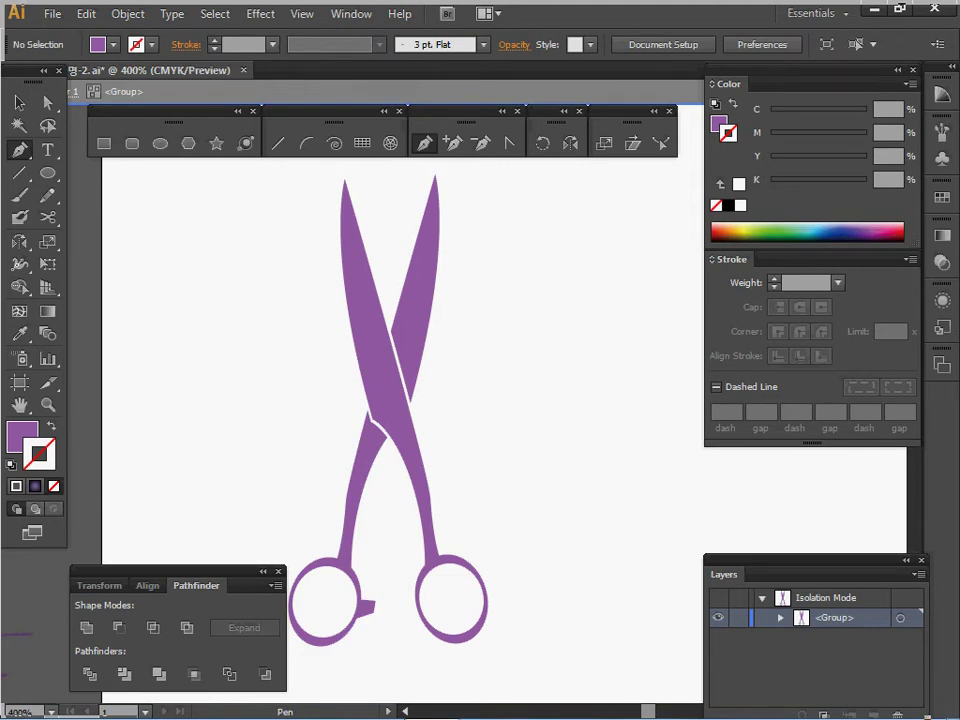
# - Leave isolation mode to return to the full scissors artwork
pyautogui.press('Escape')
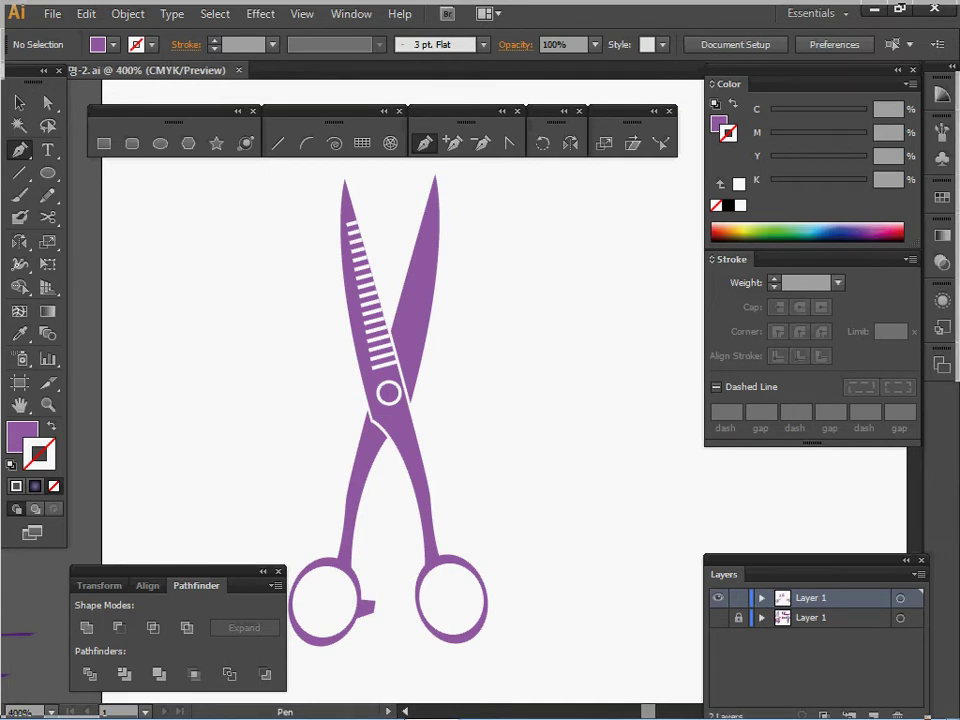
pyautogui.keyDown('ctrl'); pyautogui.click(442, 232); pyautogui.keyUp('ctrl')
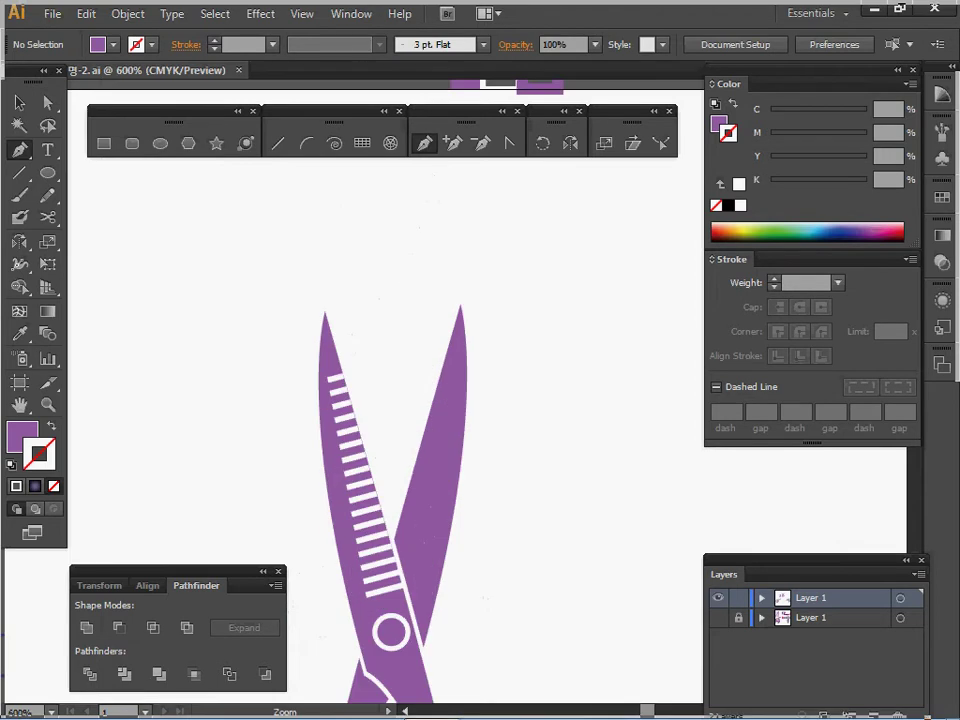
pyautogui.keyDown('ctrl'); pyautogui.click(447, 408); pyautogui.keyUp('ctrl')
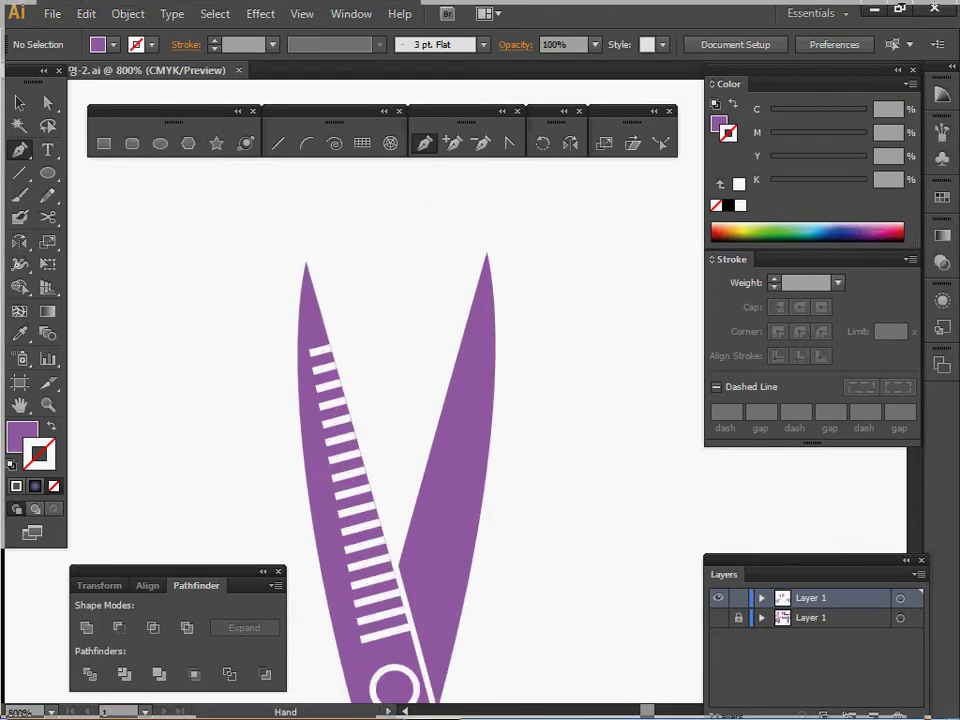
pyautogui.keyDown('ctrl'); pyautogui.keyDown('alt'); pyautogui.click(493, 399); pyautogui.keyUp('alt'); pyautogui.keyUp('ctrl')
pyautogui.keyDown('ctrl'); pyautogui.click(465, 428); pyautogui.keyUp('ctrl')
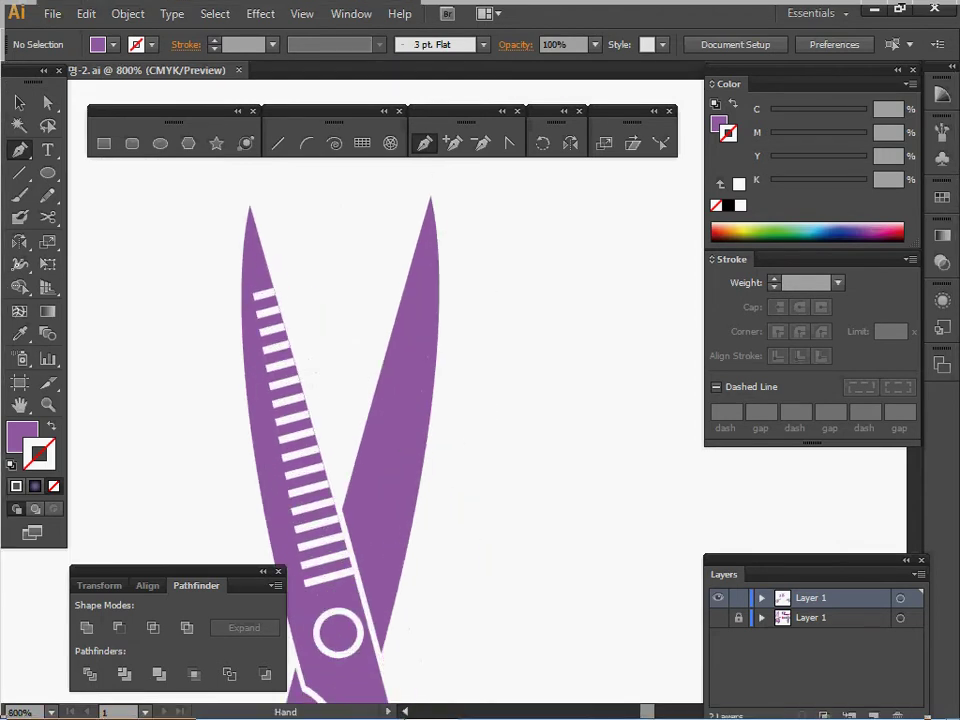
pyautogui.moveTo(465, 428); pyautogui.dragTo(454, 389)
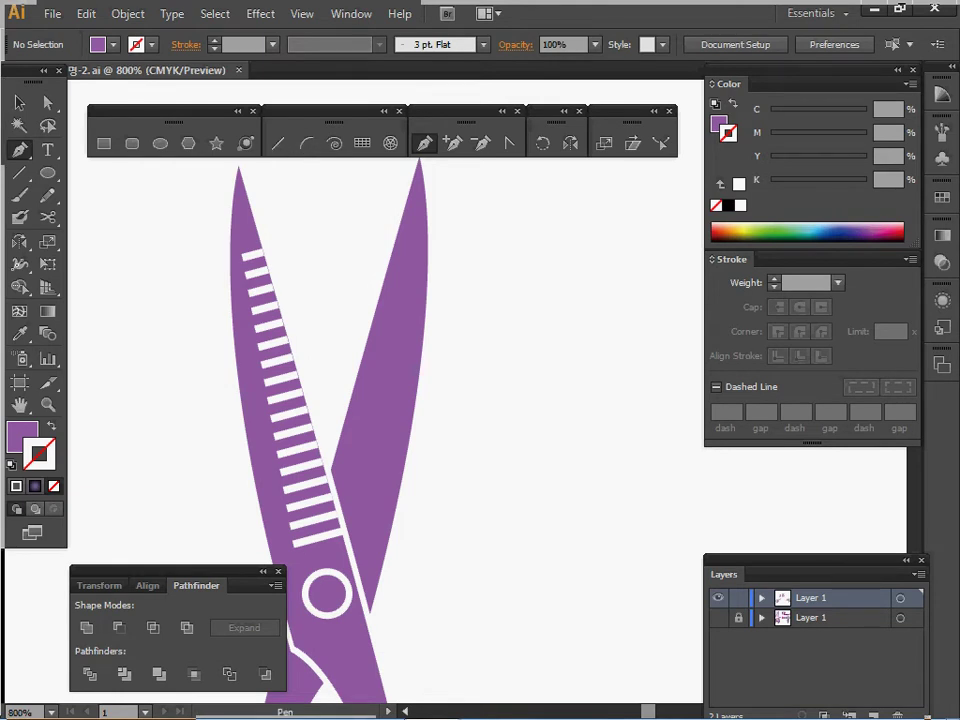
# - Reshape the right blade's outer edge with Convert Anchor Point, pulling the tip and lower direction handles inward for a slimmer curve
pyautogui.click(509, 143)
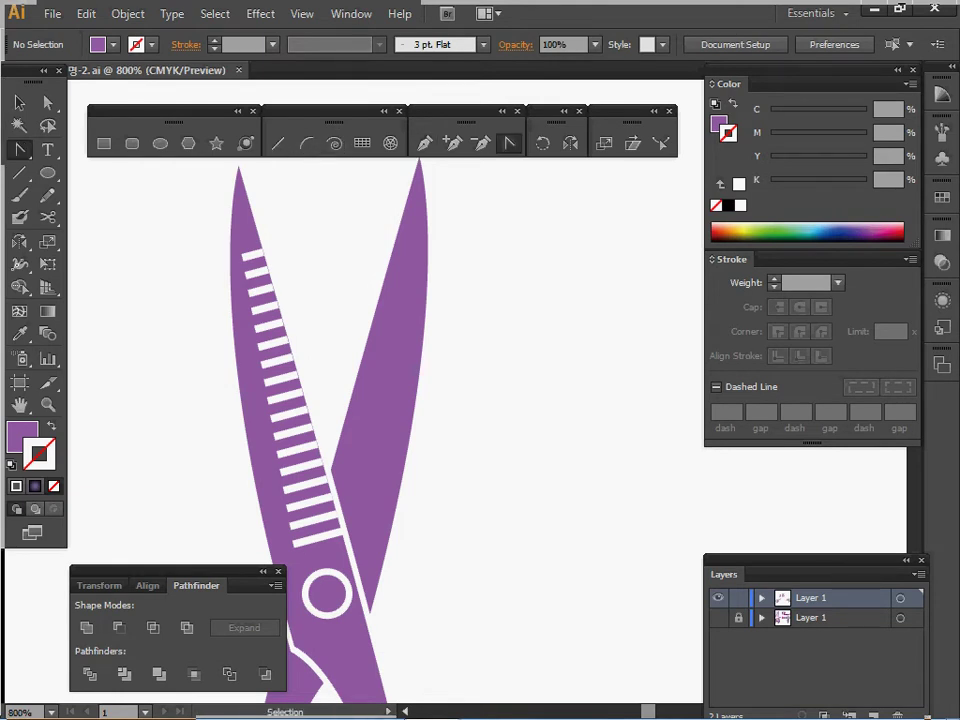
pyautogui.keyDown('ctrl'); pyautogui.click(400, 330); pyautogui.keyUp('ctrl')
pyautogui.press('a')
pyautogui.moveTo(463, 248); pyautogui.dragTo(418, 300)
pyautogui.keyDown('ctrl'); pyautogui.keyDown('alt'); pyautogui.click(429, 318); pyautogui.keyUp('alt'); pyautogui.keyUp('ctrl')
pyautogui.moveTo(445, 345); pyautogui.dragTo(381, 244)
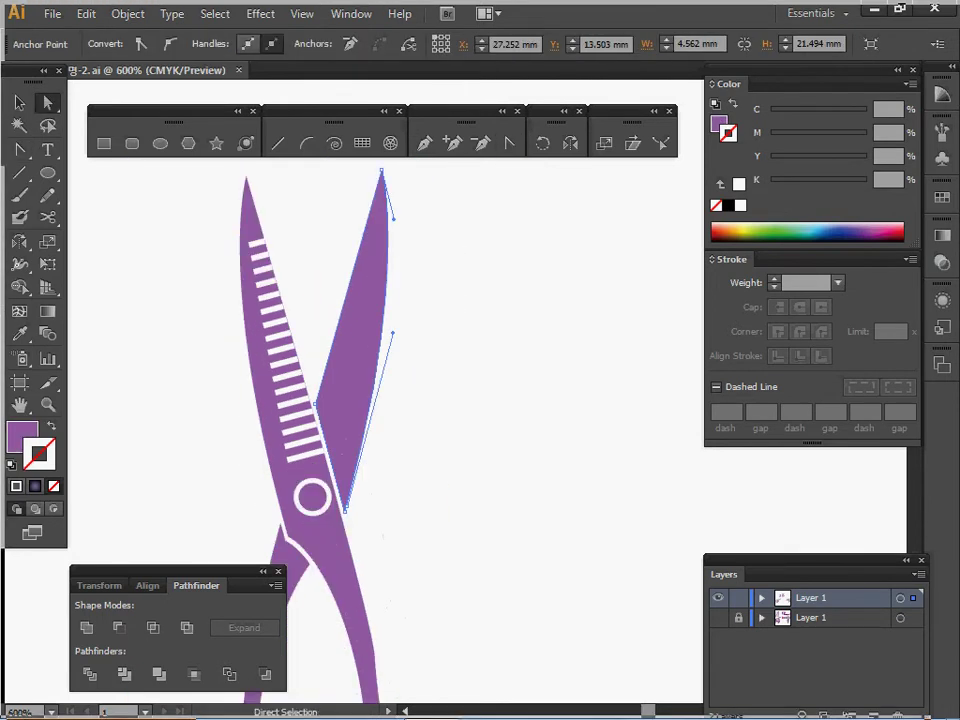
pyautogui.click(510, 143)
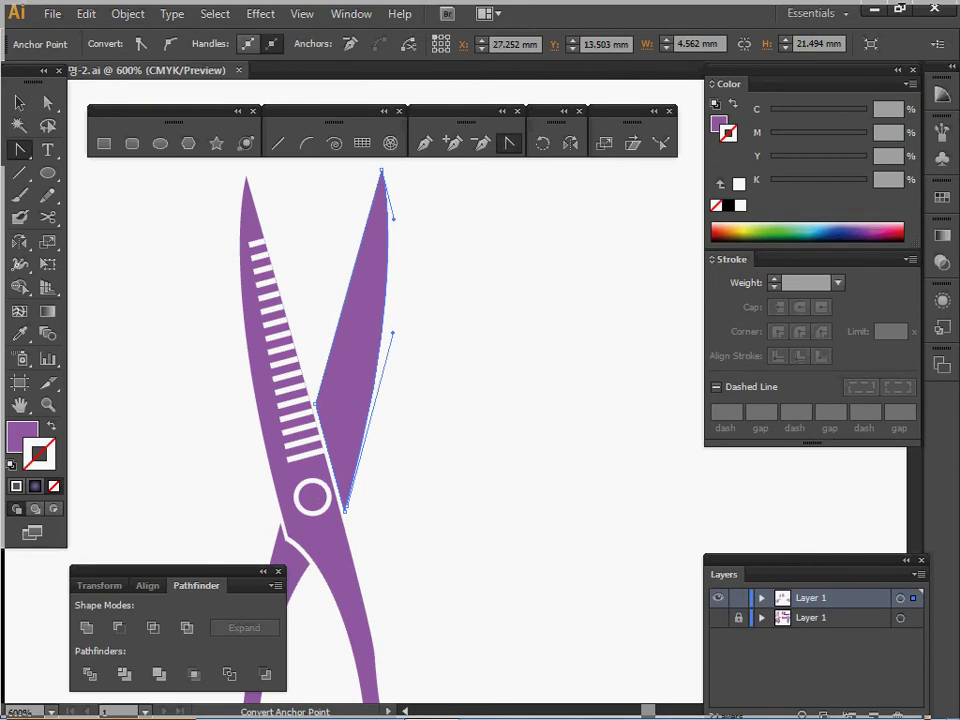
pyautogui.click(393, 333)
pyautogui.press('Return')
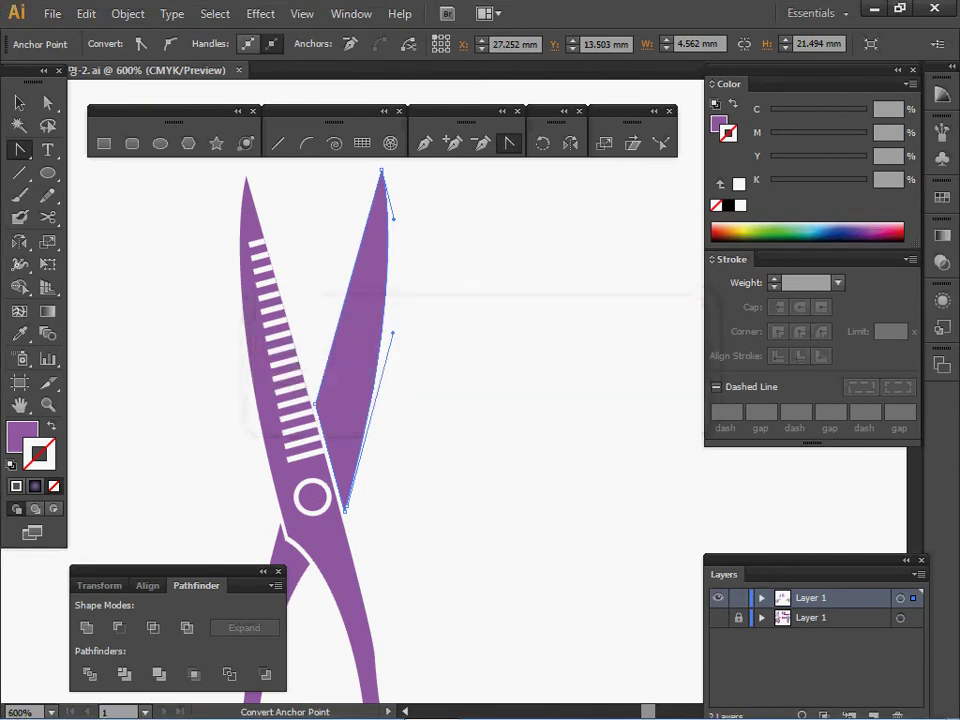
pyautogui.click(380, 172)
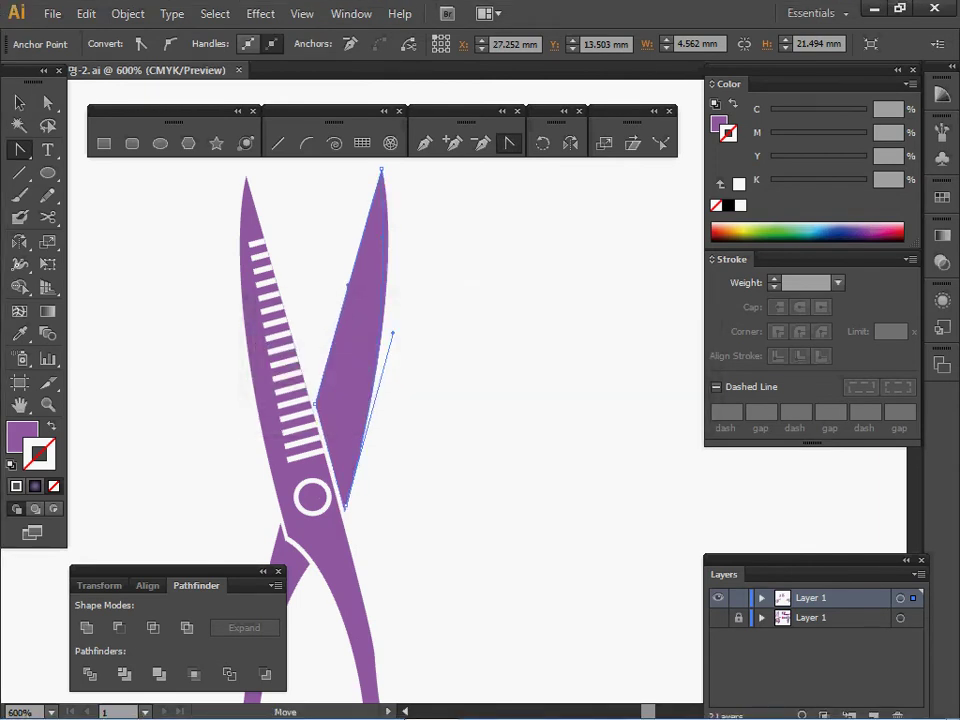
pyautogui.click(392, 333)
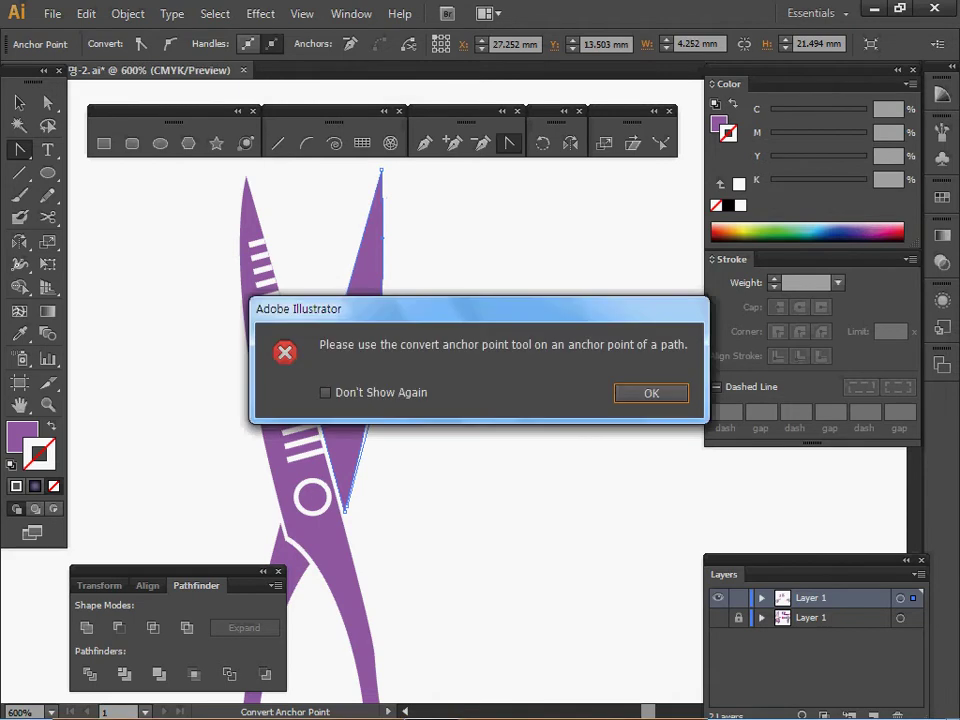
pyautogui.click(651, 392)
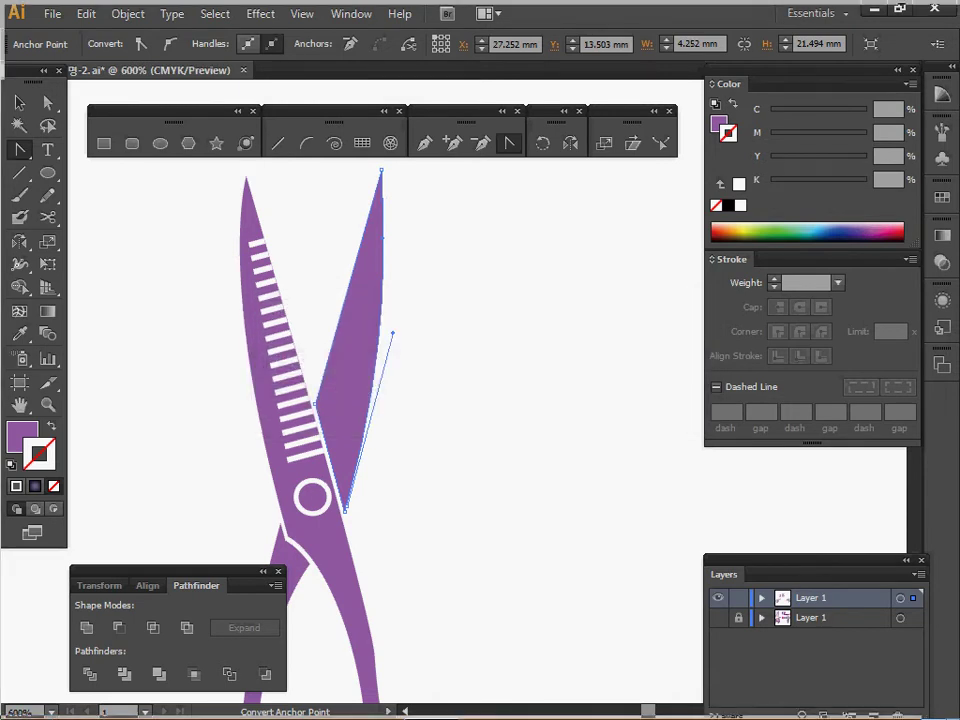
pyautogui.moveTo(393, 333); pyautogui.dragTo(386, 348)
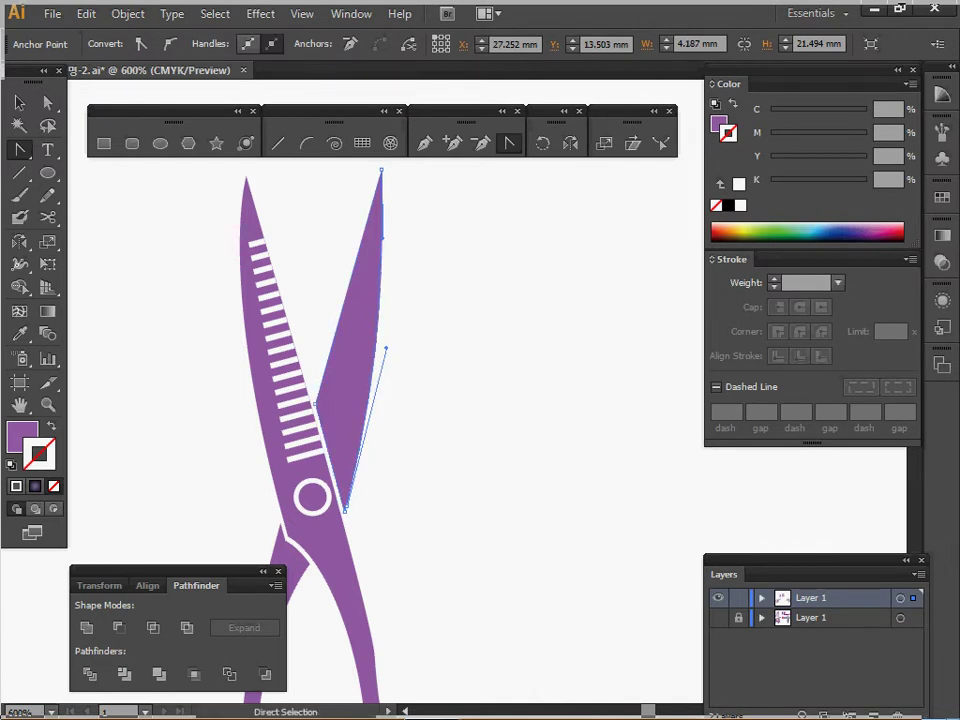
# - Save the document and group all parts of the scissors
pyautogui.hotkey('ctrl', 'space')
pyautogui.keyDown('ctrl'); pyautogui.keyDown('alt'); pyautogui.click(420, 498); pyautogui.keyUp('alt'); pyautogui.keyUp('ctrl')
pyautogui.keyDown('ctrl'); pyautogui.keyDown('alt'); pyautogui.click(420, 497); pyautogui.keyUp('alt'); pyautogui.keyUp('ctrl')
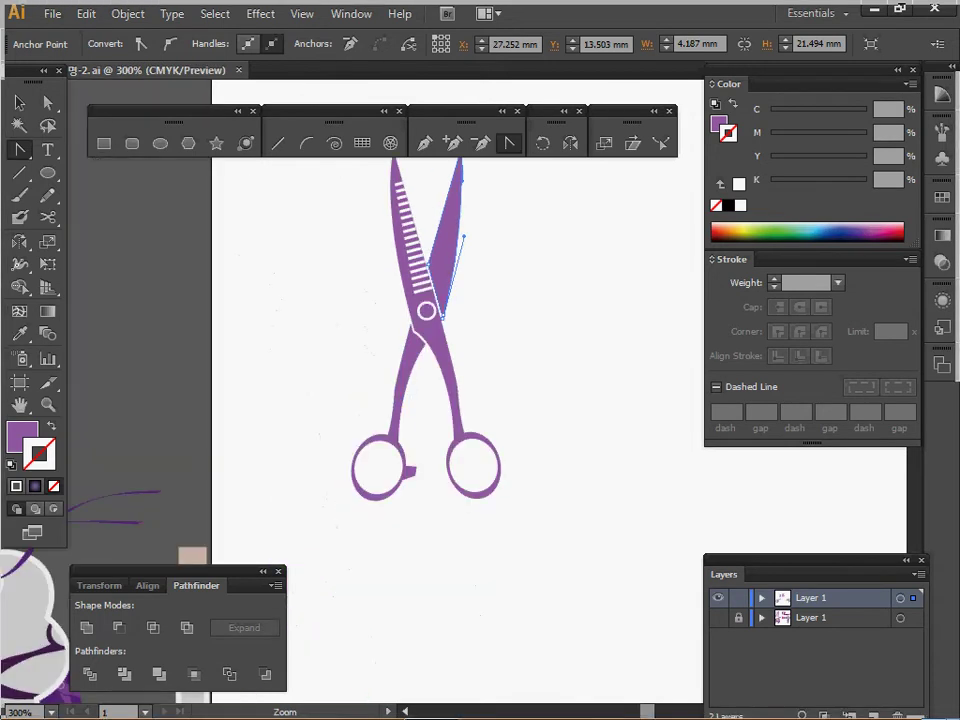
pyautogui.keyDown('ctrl'); pyautogui.keyDown('alt'); pyautogui.click(422, 489); pyautogui.keyUp('alt'); pyautogui.keyUp('ctrl')
pyautogui.moveTo(422, 489); pyautogui.dragTo(289, 513)
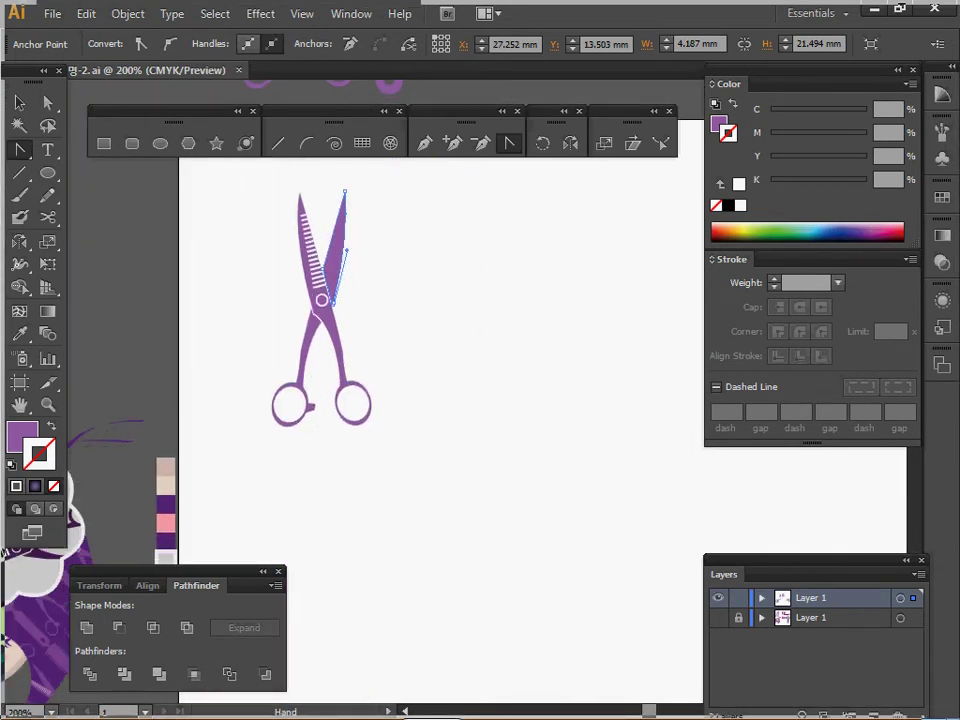
pyautogui.click(19, 102)
pyautogui.moveTo(236, 246); pyautogui.dragTo(399, 354)
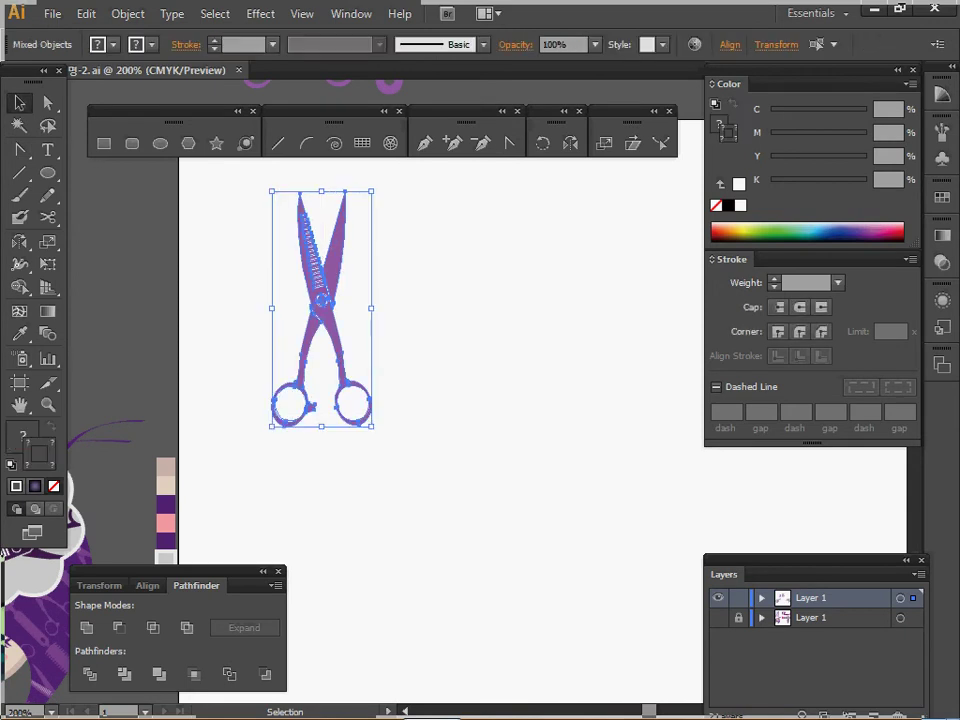
pyautogui.hotkey('ctrl', 'g')
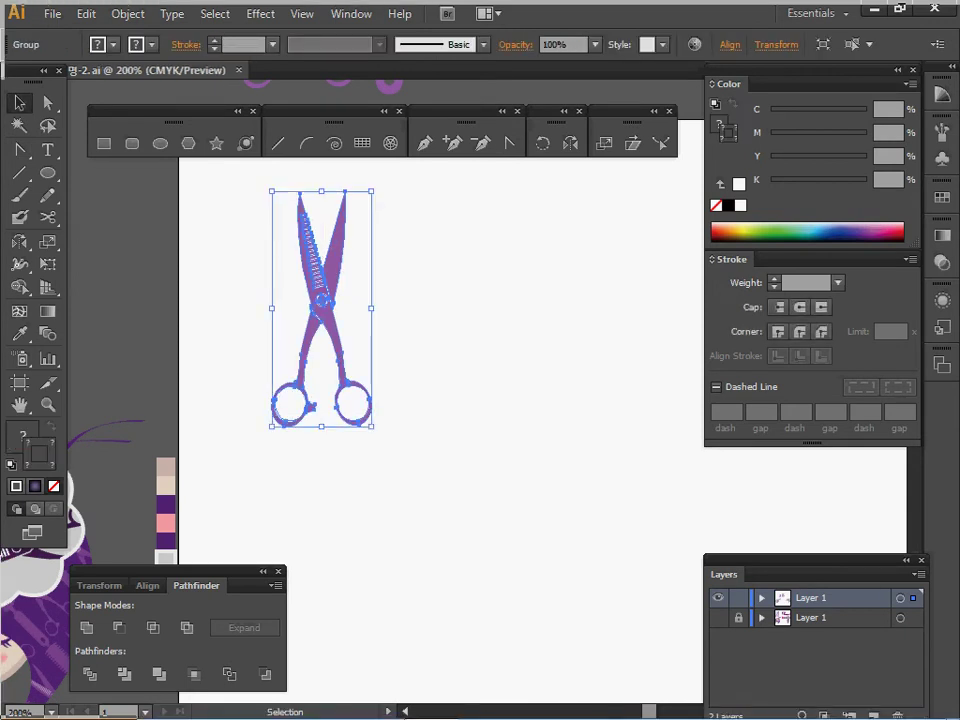
# - Bring the purple hairbrush from above the artboard onto the page beside the grouped scissors, and deselect it
pyautogui.press('space')
pyautogui.moveTo(440, 300); pyautogui.dragTo(404, 471)
pyautogui.moveTo(285, 472); pyautogui.dragTo(271, 610)
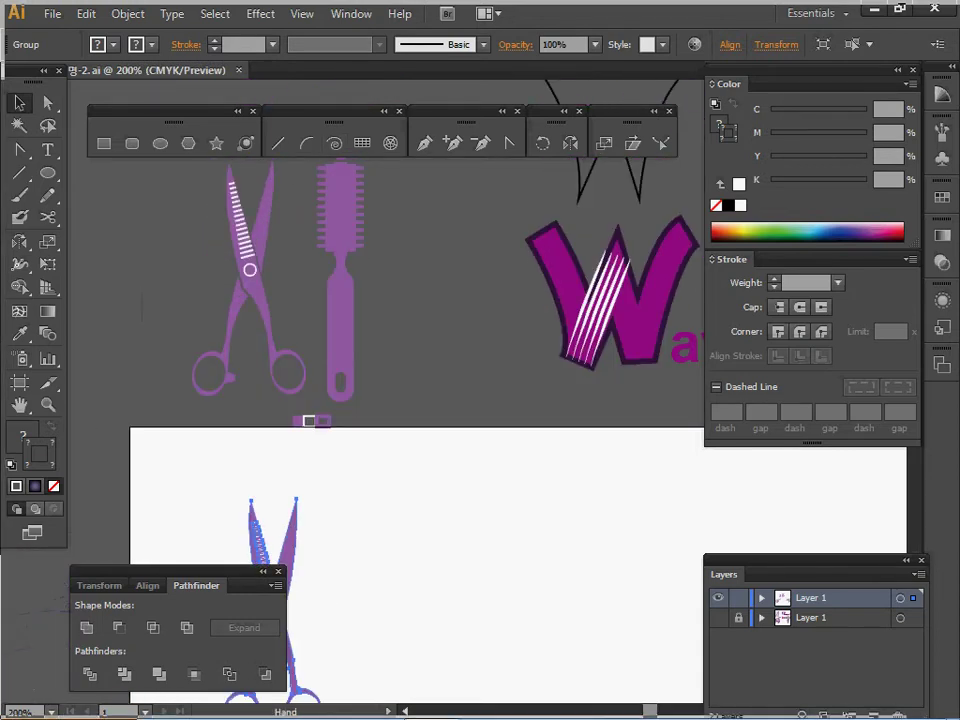
pyautogui.moveTo(340, 280)
pyautogui.mouseDown()
pyautogui.moveTo(332, 566)
pyautogui.moveTo(341, 617)
pyautogui.mouseUp()
pyautogui.hotkey('ctrl', 'space')
pyautogui.click(398, 561)
pyautogui.moveTo(398, 561); pyautogui.dragTo(354, 523)
pyautogui.moveTo(336, 518)
pyautogui.mouseDown()
pyautogui.moveTo(355, 518)
pyautogui.moveTo(308, 451)
pyautogui.mouseUp()
pyautogui.hotkey('ctrl', 'shift', 'a')
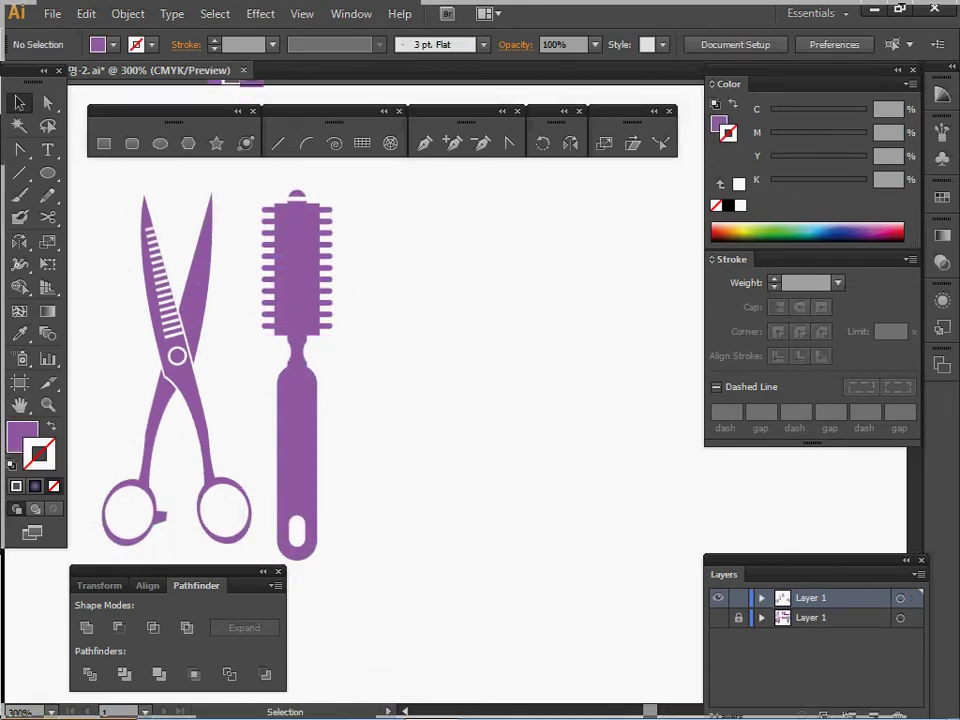
# - Restore the default white fill and 1 pt black stroke, and draw a narrow rounded-rectangle stem with a wider rounded handle below it
pyautogui.press('d')
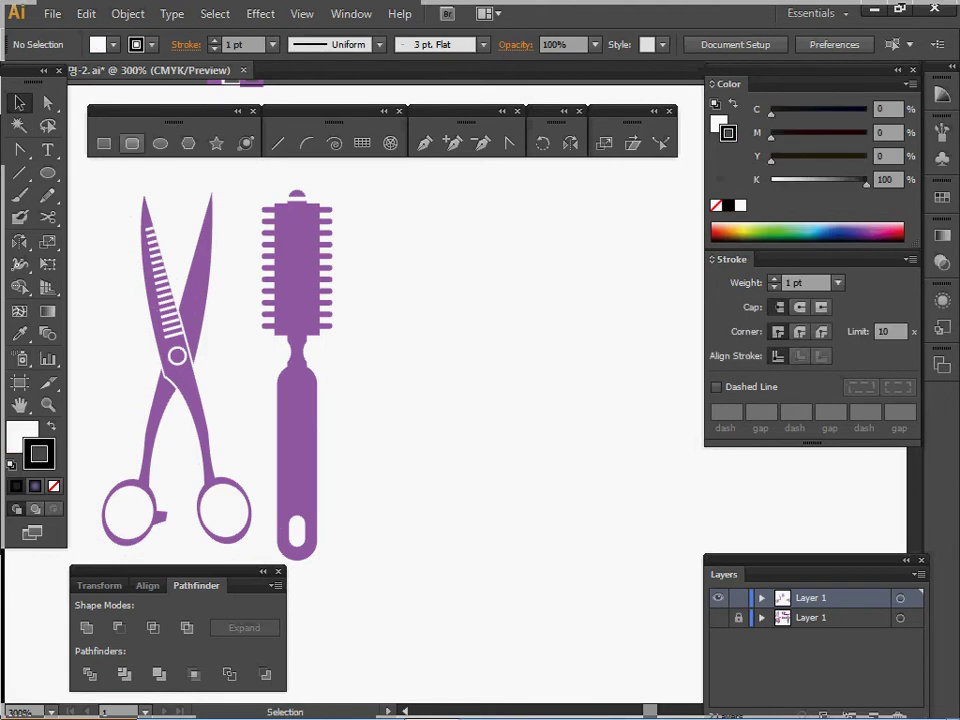
pyautogui.click(131, 143)
pyautogui.moveTo(433, 191)
pyautogui.mouseDown()
pyautogui.moveTo(452, 311)
pyautogui.moveTo(448, 525)
pyautogui.moveTo(460, 566)
pyautogui.mouseUp()
pyautogui.press('v')
pyautogui.hotkey('ctrl', 'a')
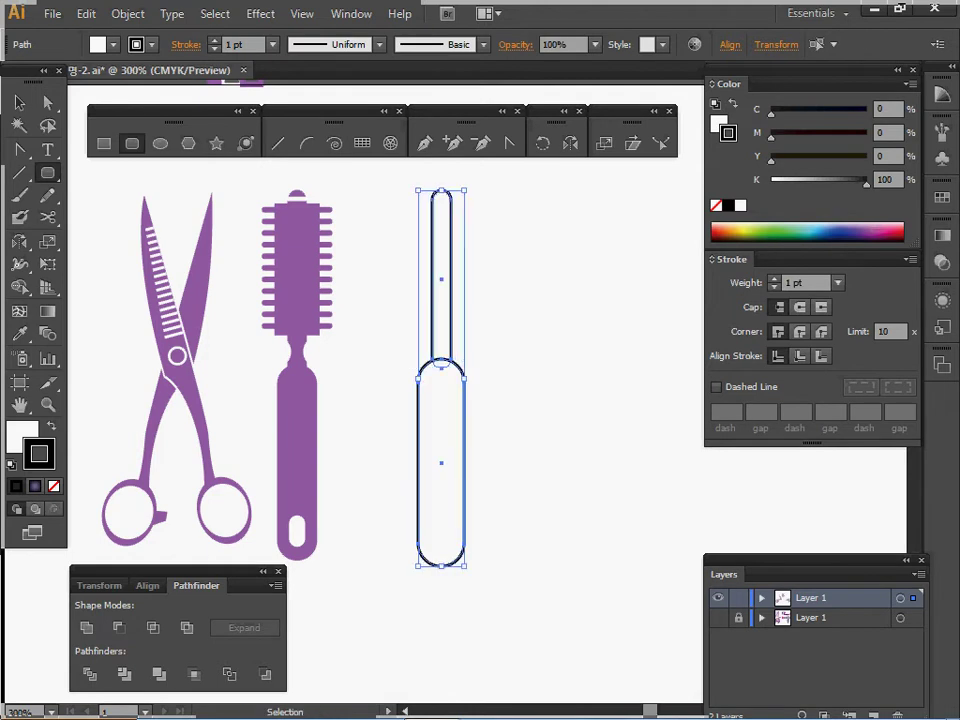
# - Raise the handle slightly to overlap the stem and centre the two rounded shapes horizontally
pyautogui.click(520, 420)
pyautogui.moveTo(450, 440); pyautogui.dragTo(450, 433)
pyautogui.moveTo(395, 316); pyautogui.dragTo(457, 432)
pyautogui.click(150, 585)
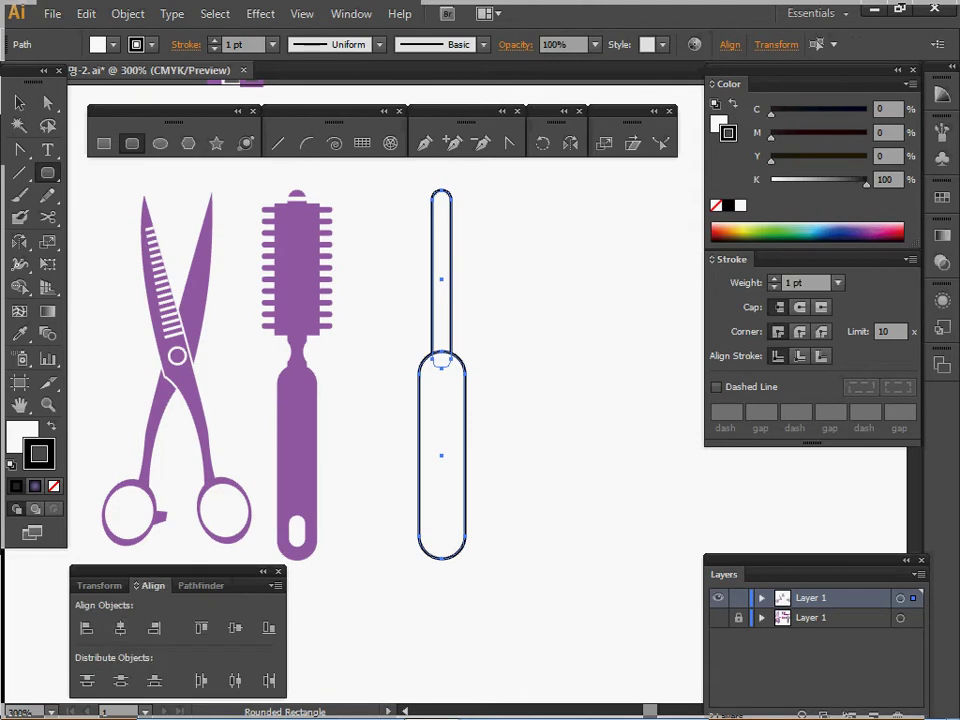
# - Draw a rectangular brush head over the upper part of the stem, leaving the rounded tip exposed
pyautogui.hotkey('ctrl', 'shift', 'a')
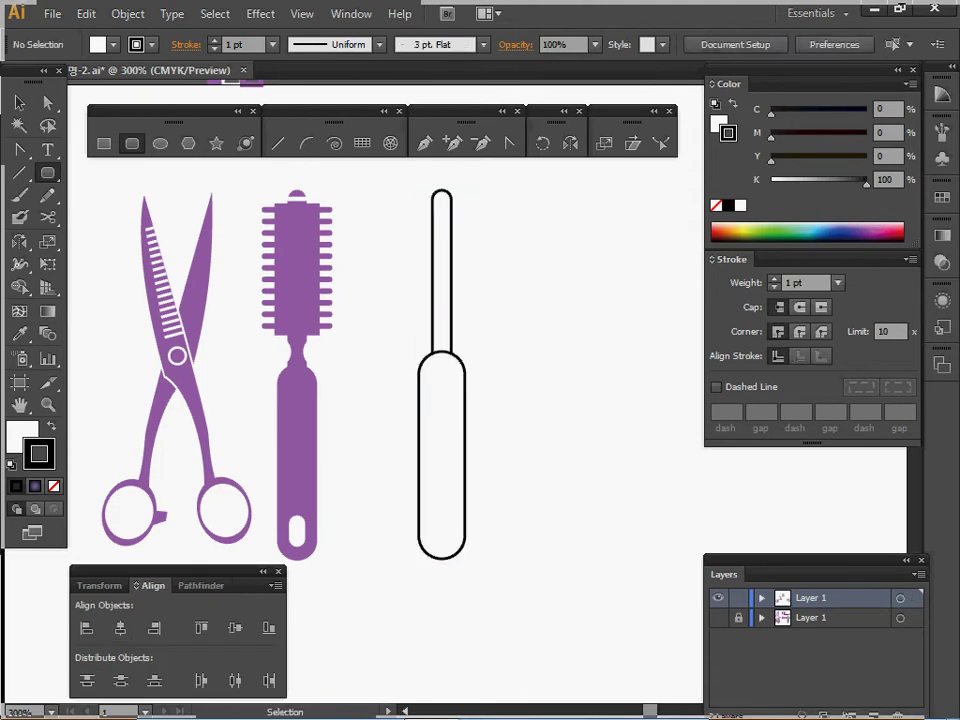
pyautogui.click(104, 143)
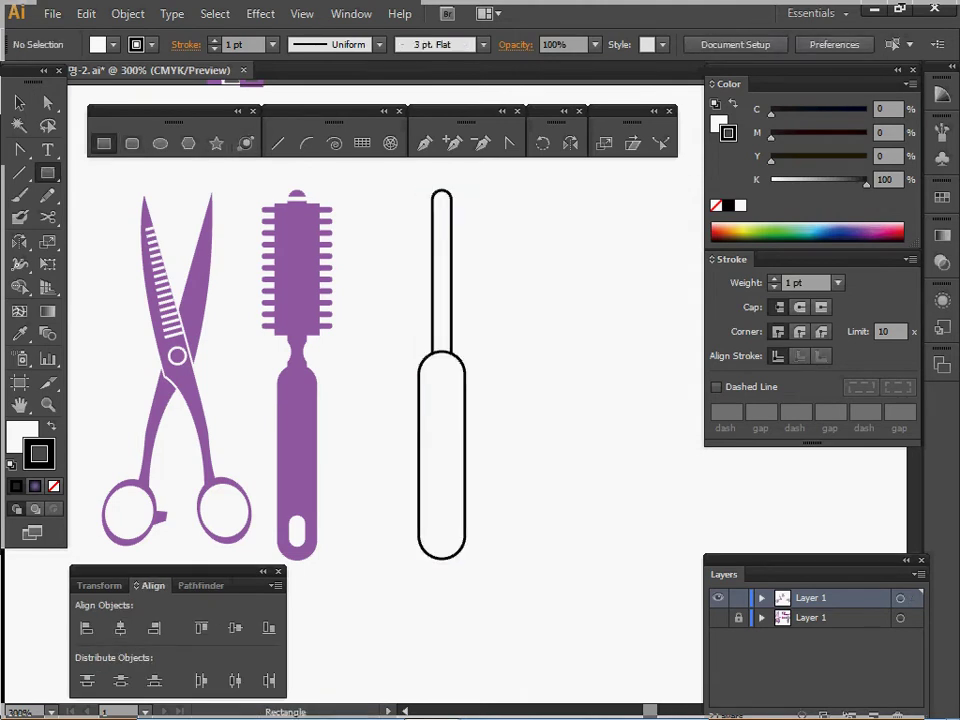
pyautogui.moveTo(415, 207); pyautogui.dragTo(465, 322)
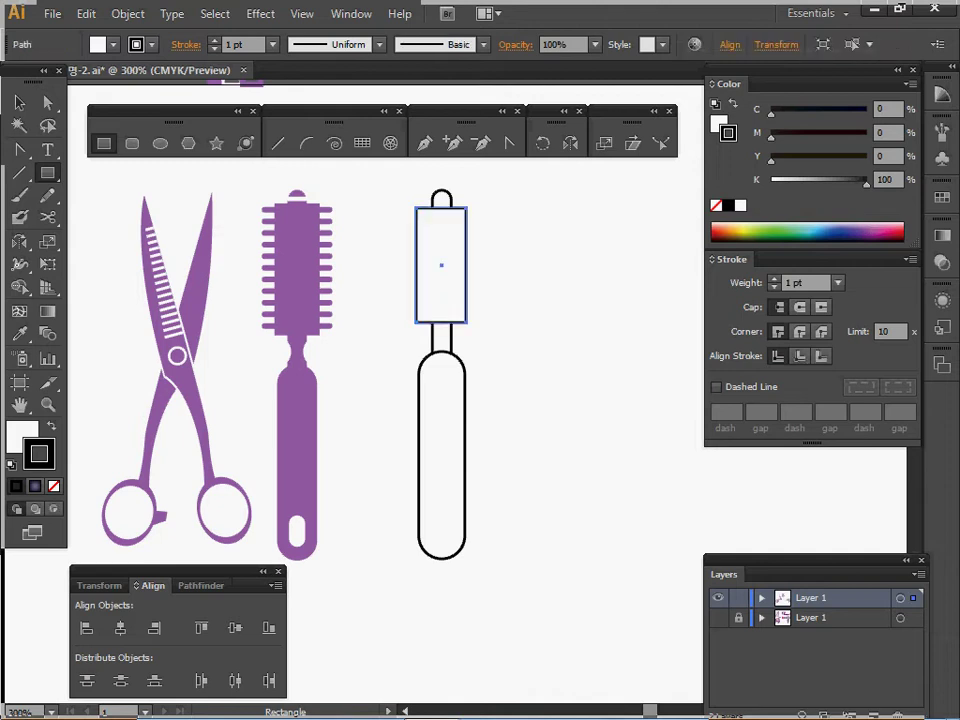
# - Lower the handle slightly and align the brush head, stem and handle by their horizontal centres
pyautogui.keyDown('ctrl'); pyautogui.click(441, 456); pyautogui.keyUp('ctrl')
pyautogui.keyDown('ctrl'); pyautogui.click(401, 197); pyautogui.keyUp('ctrl')
pyautogui.moveTo(401, 197); pyautogui.dragTo(455, 385)
pyautogui.click(120, 628)
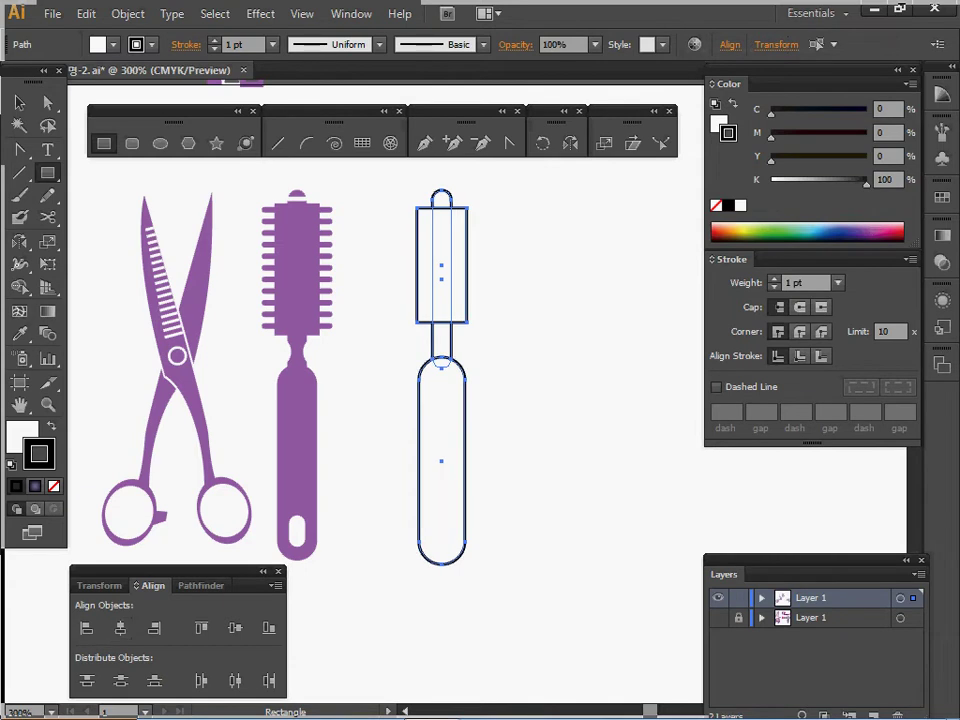
pyautogui.keyDown('ctrl'); pyautogui.click(366, 470); pyautogui.keyUp('ctrl')
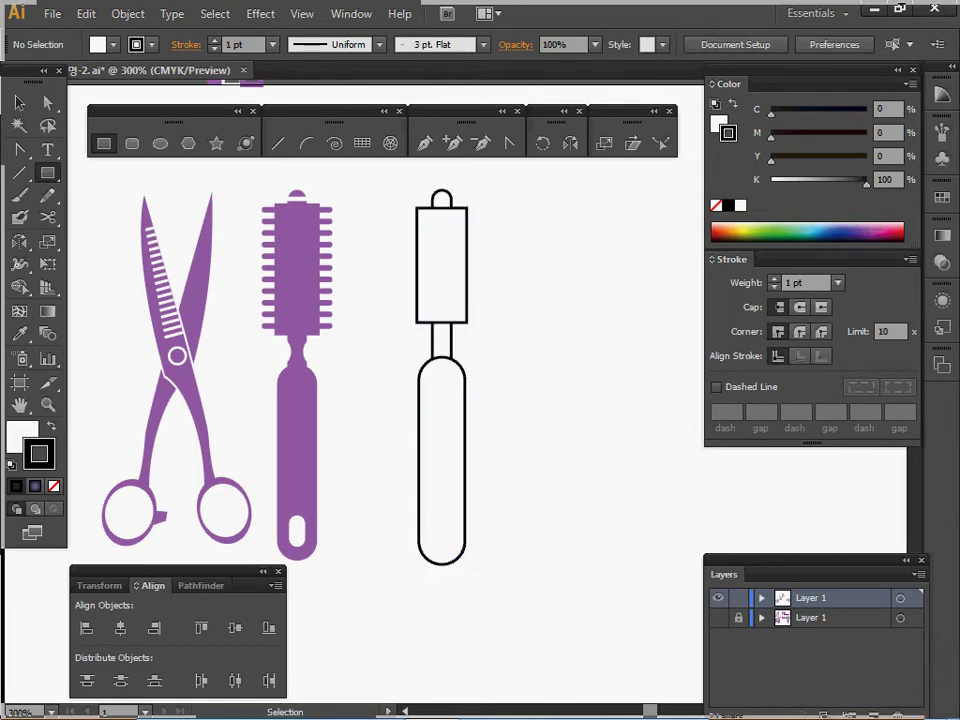
# - Unite the brush head, stem and handle into one outline with Pathfinder
pyautogui.hotkey('ctrl', 'a')
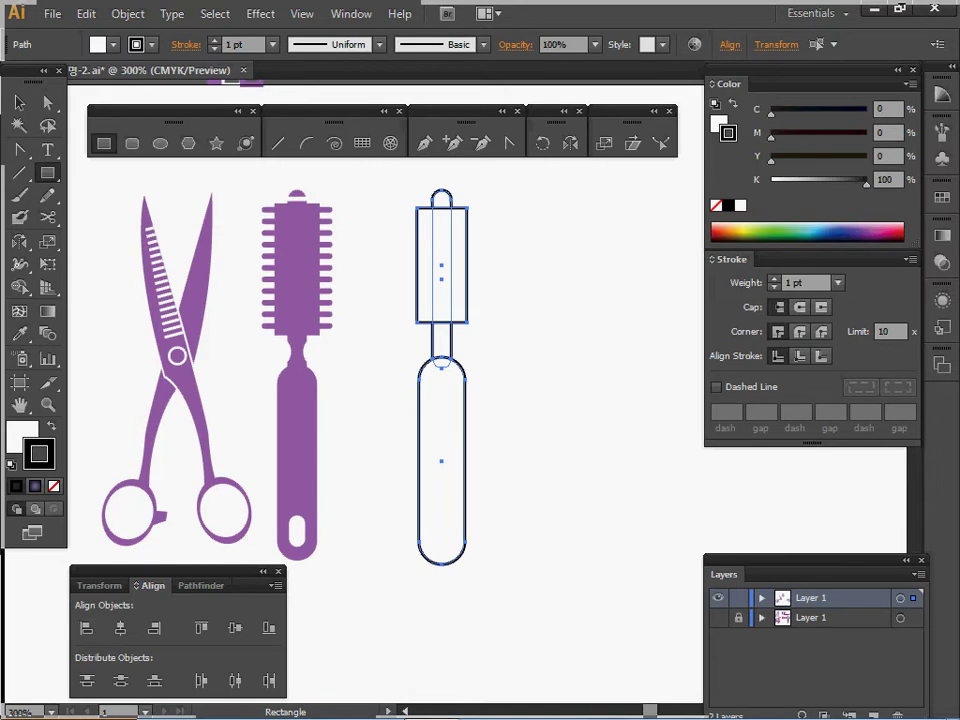
pyautogui.click(201, 586)
pyautogui.click(87, 628)
pyautogui.press('ctrl')
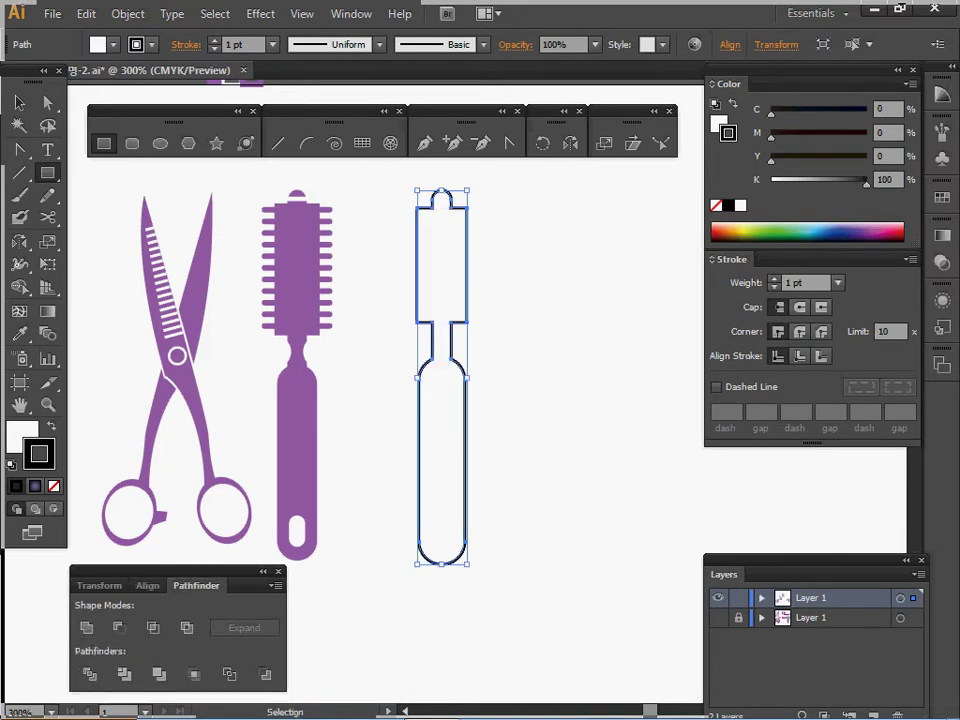
# - Draw a thin horizontal rectangle across the stem just below the brush's rounded tip, and lower its upper edge slightly
pyautogui.keyDown('ctrl'); pyautogui.click(478, 328); pyautogui.keyUp('ctrl')
pyautogui.moveTo(478, 328)
pyautogui.mouseDown()
pyautogui.moveTo(490, 359)
pyautogui.moveTo(478, 328)
pyautogui.moveTo(498, 267)
pyautogui.moveTo(577, 273)
pyautogui.moveTo(471, 311)
pyautogui.moveTo(483, 322)
pyautogui.moveTo(499, 313)
pyautogui.mouseUp()
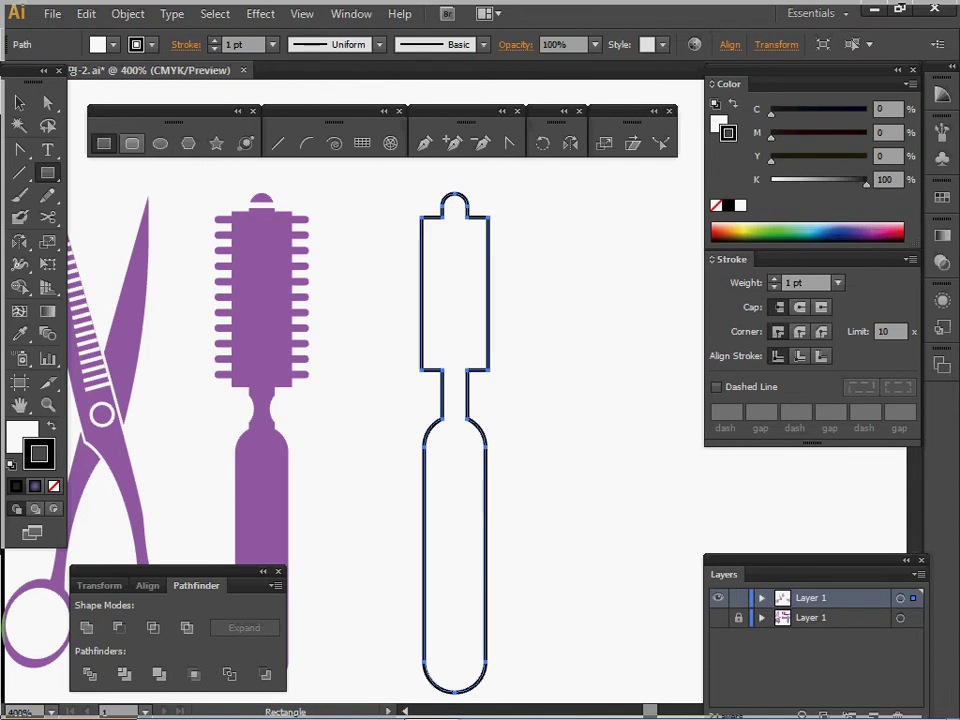
pyautogui.hotkey('ctrl', 'space')
pyautogui.click(471, 251)
pyautogui.moveTo(471, 251); pyautogui.dragTo(529, 156)
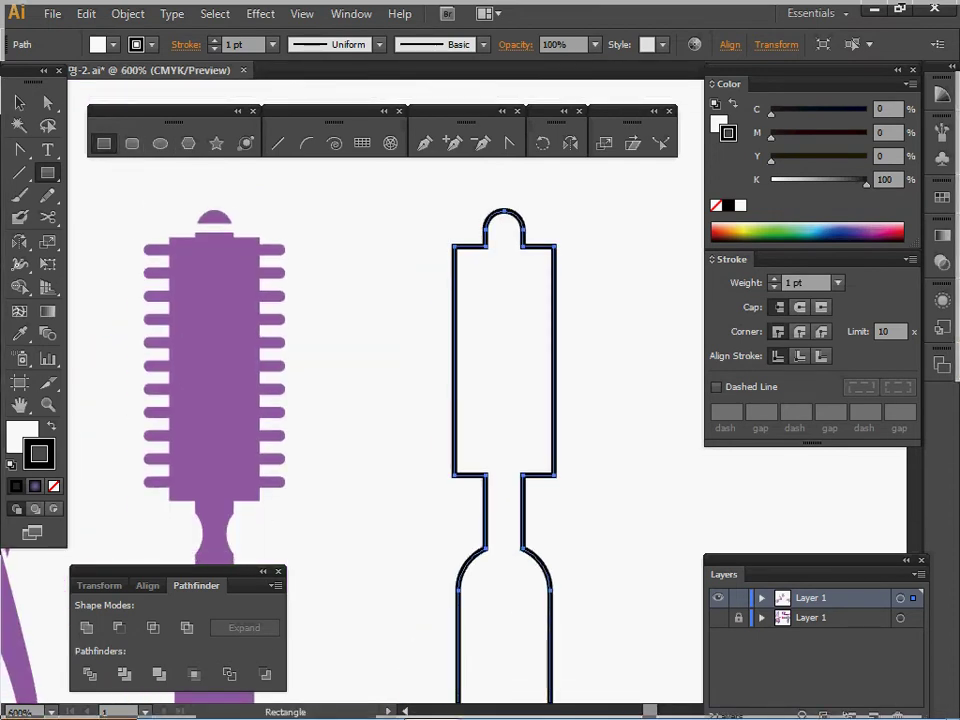
pyautogui.moveTo(448, 222); pyautogui.dragTo(567, 242)
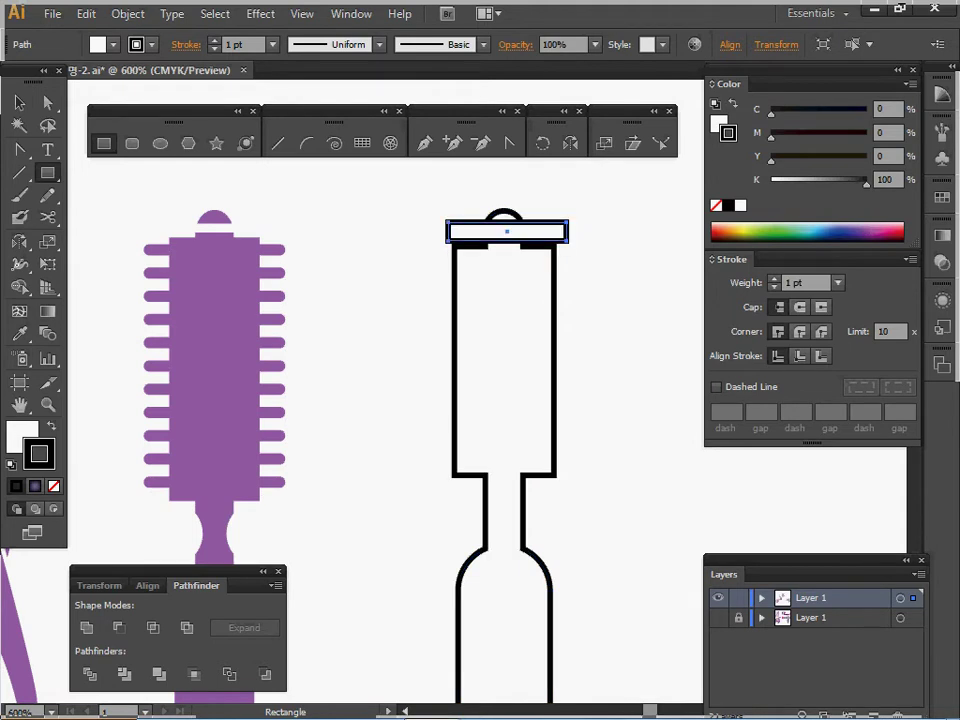
pyautogui.press('v')
pyautogui.moveTo(507, 222); pyautogui.dragTo(507, 227)
pyautogui.moveTo(507, 300); pyautogui.dragTo(507, 165)
# - Draw a small upright ellipse overlapping the left edge of the brush neck
pyautogui.click(160, 143)
pyautogui.moveTo(473, 376); pyautogui.dragTo(492, 403)
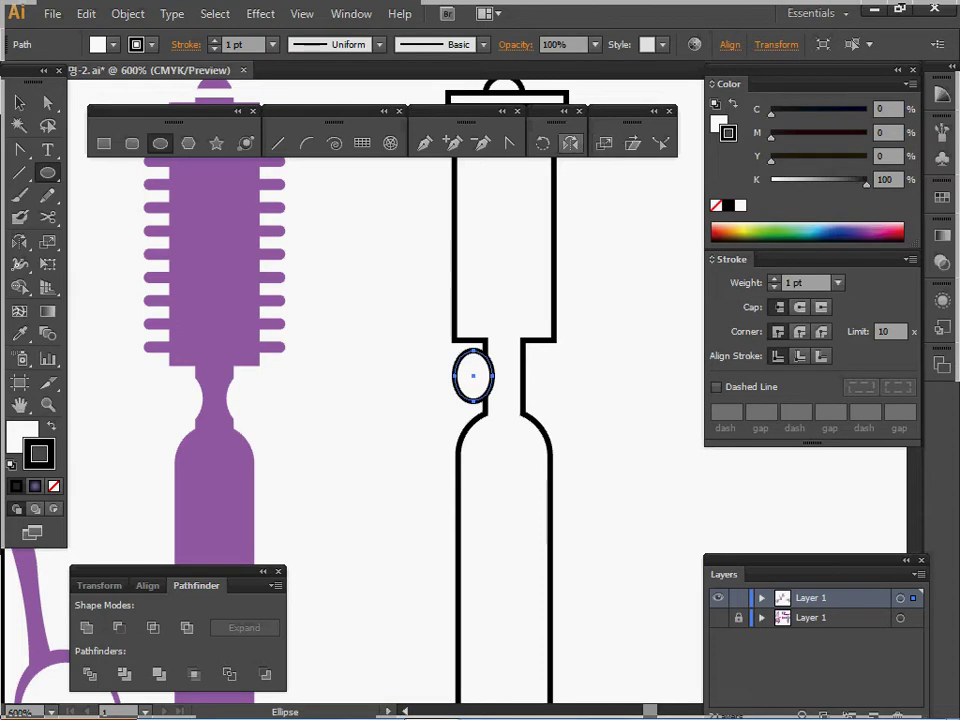
# - Show the rulers and place a vertical guide through the centre of the brush outline
pyautogui.click(570, 143)
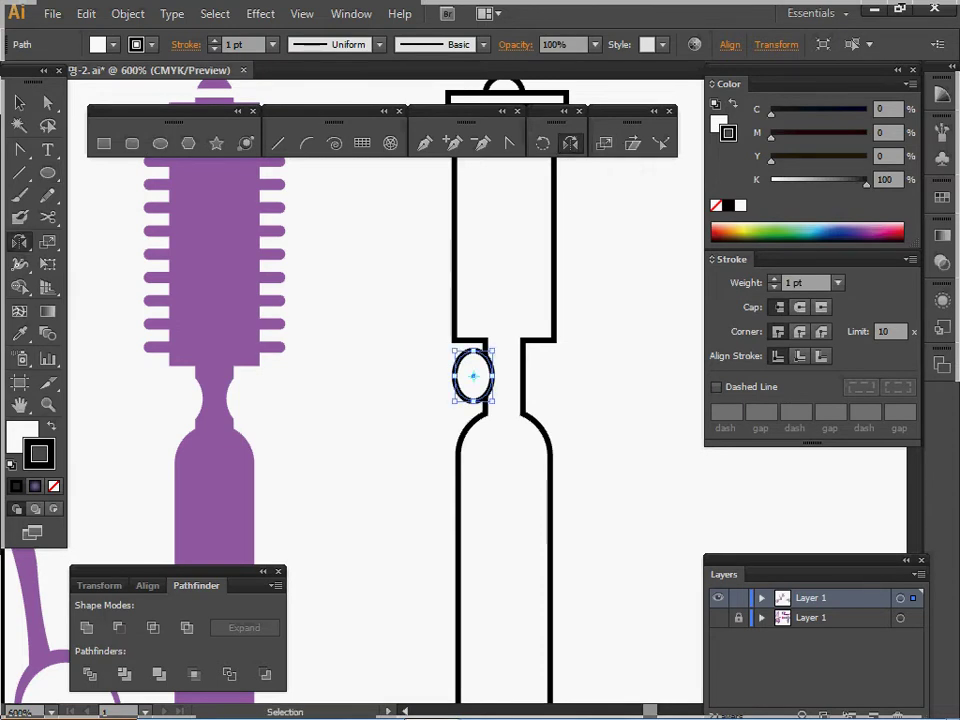
pyautogui.keyDown('ctrl'); pyautogui.click(522, 376); pyautogui.keyUp('ctrl')
pyautogui.hotkey('ctrl', 'r')
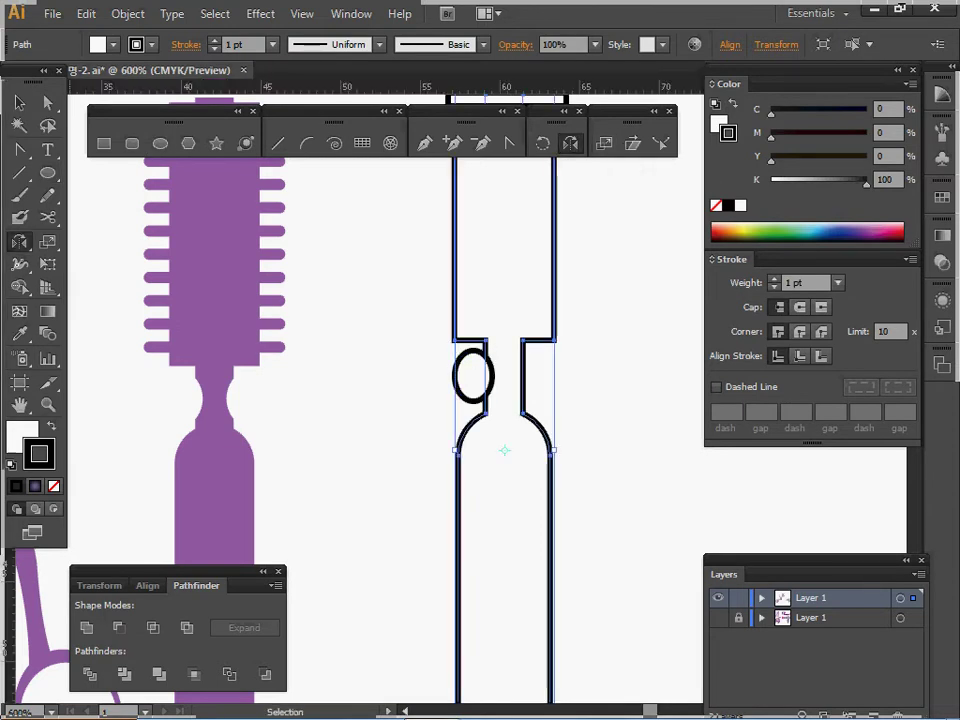
pyautogui.moveTo(7, 610)
pyautogui.mouseDown()
pyautogui.moveTo(525, 470)
pyautogui.moveTo(506, 451)
pyautogui.mouseUp()
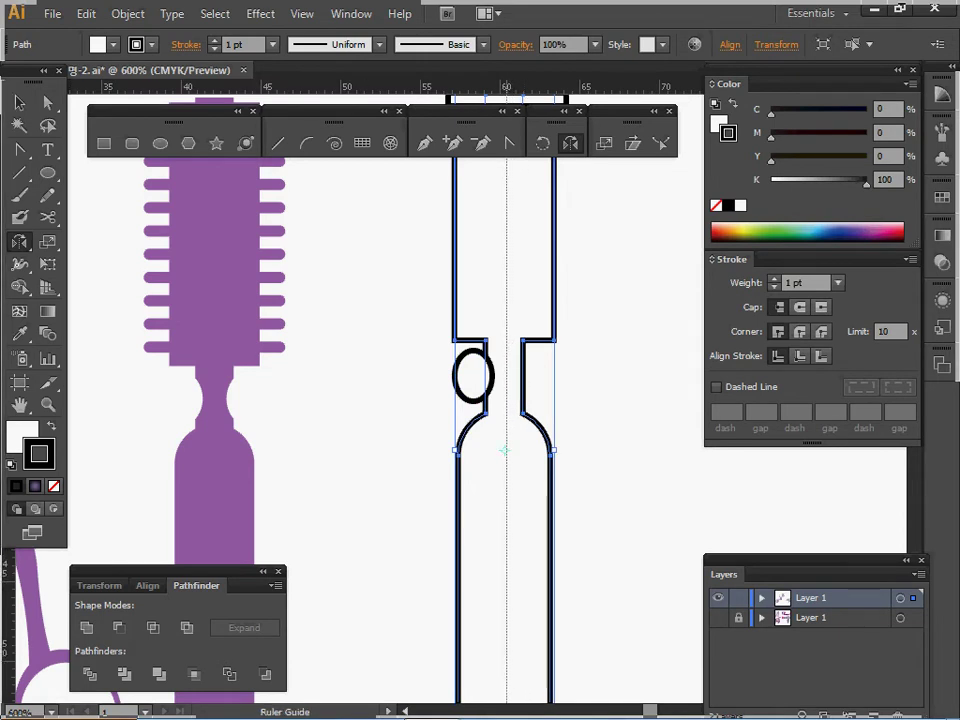
pyautogui.moveTo(507, 300); pyautogui.dragTo(506, 300)
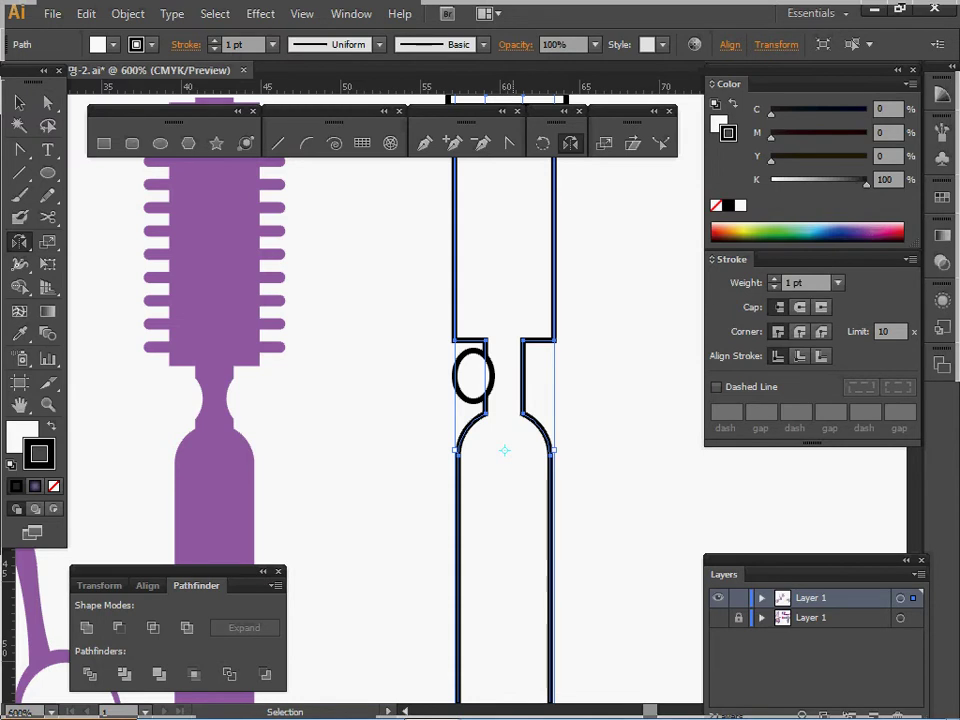
# - Try to mirror a copy of the ellipse across the vertical guide onto the neck's right edge
pyautogui.moveTo(424, 363)
pyautogui.mouseDown()
pyautogui.moveTo(464, 394)
pyautogui.moveTo(505, 400)
pyautogui.mouseUp()
pyautogui.click(505, 364)
pyautogui.keyDown('ctrl'); pyautogui.click(603, 385); pyautogui.keyUp('ctrl')
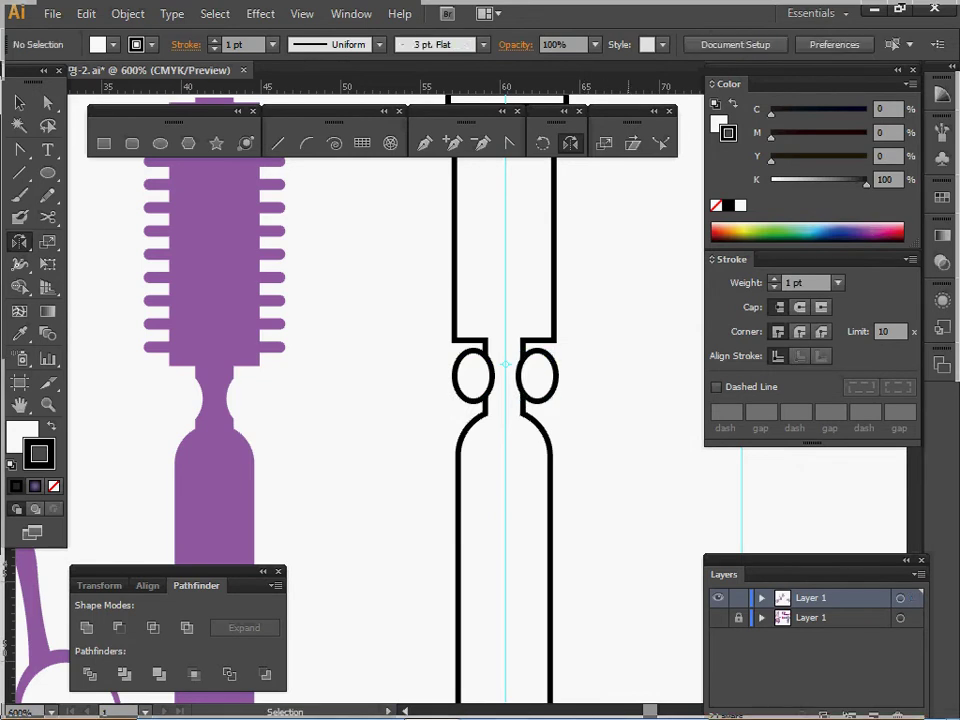
# - Undo the mirrored ellipse copy
pyautogui.keyDown('ctrl'); pyautogui.keyDown('alt'); pyautogui.click(551, 380); pyautogui.keyUp('alt'); pyautogui.keyUp('ctrl')
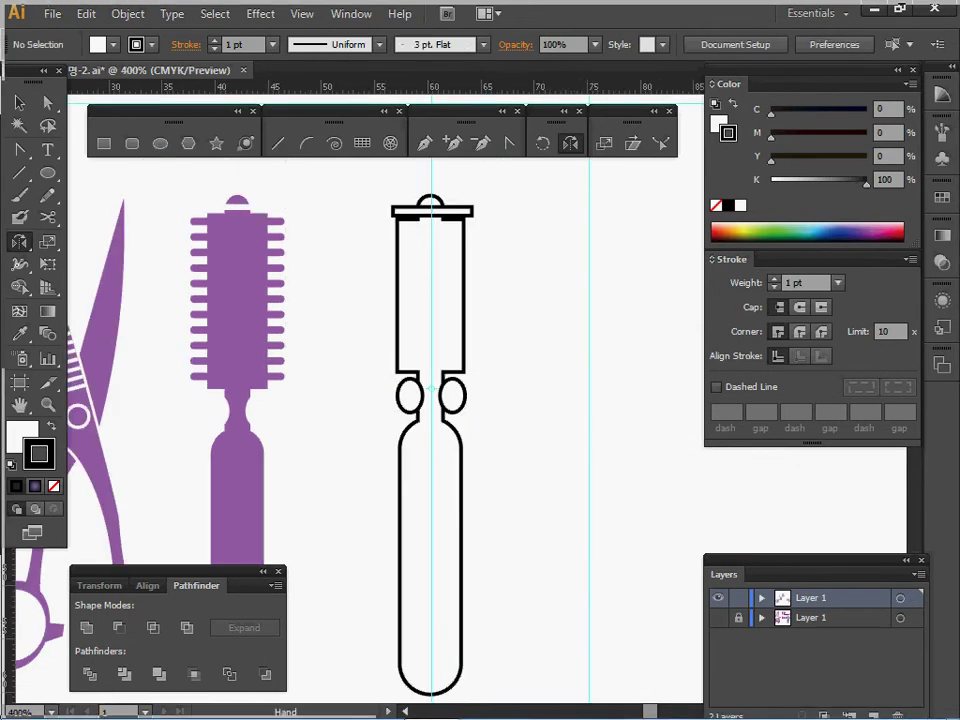
pyautogui.hotkey('ctrl', 'a')
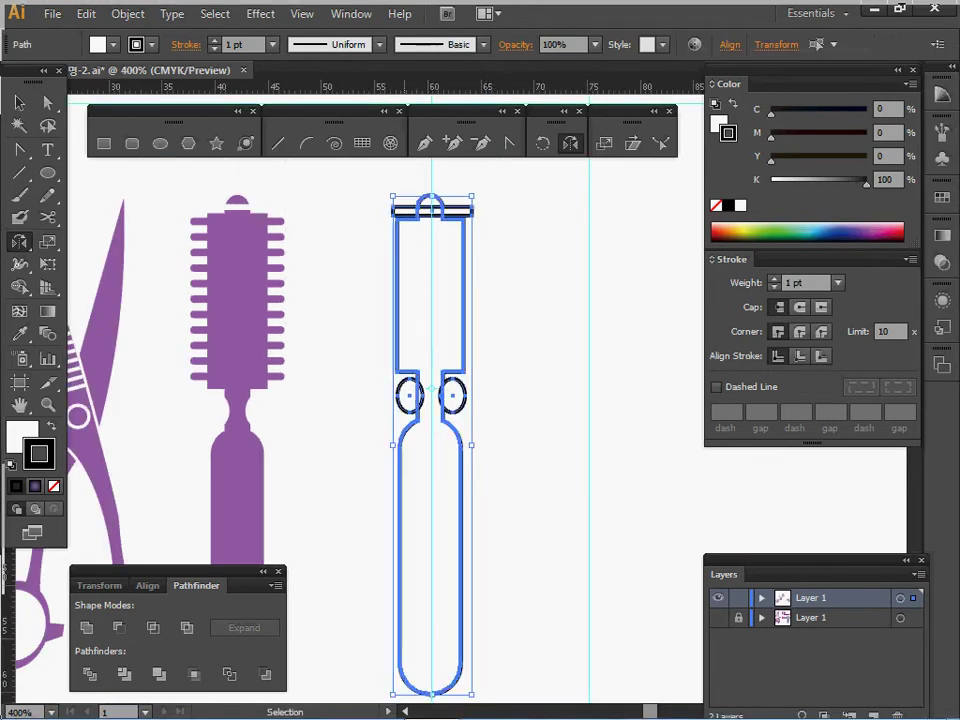
pyautogui.keyDown('ctrl'); pyautogui.click(237, 310); pyautogui.keyUp('ctrl')
pyautogui.hotkey('ctrl', 'z')
# - Try to align the brush outline, thin crossbar and ellipse all together by their horizontal centres
pyautogui.moveTo(504, 172); pyautogui.dragTo(395, 560)
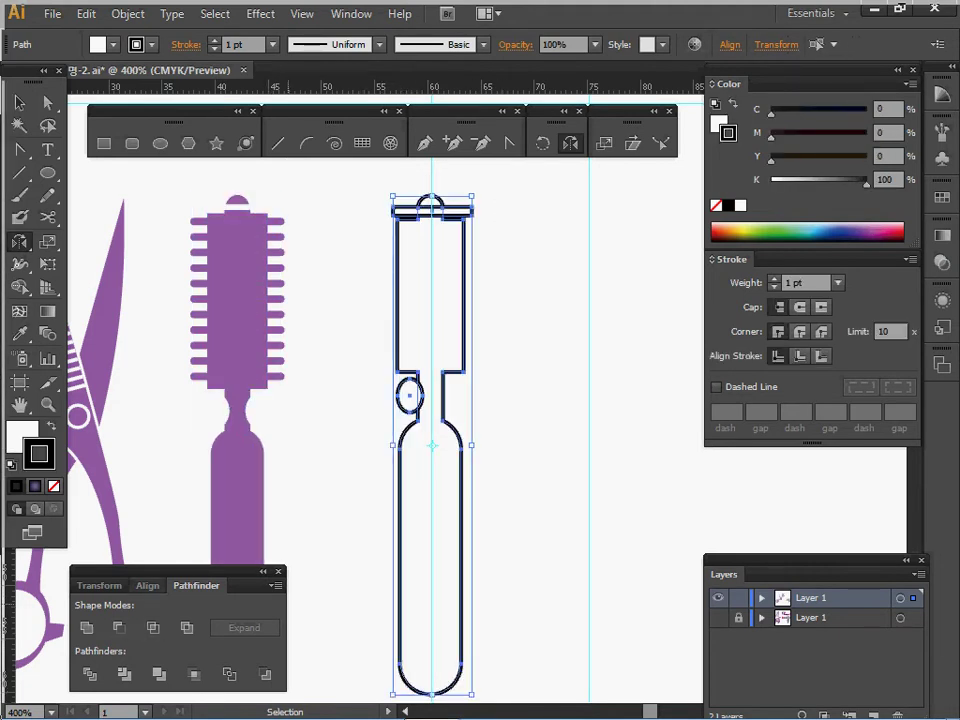
pyautogui.click(148, 586)
pyautogui.click(120, 628)
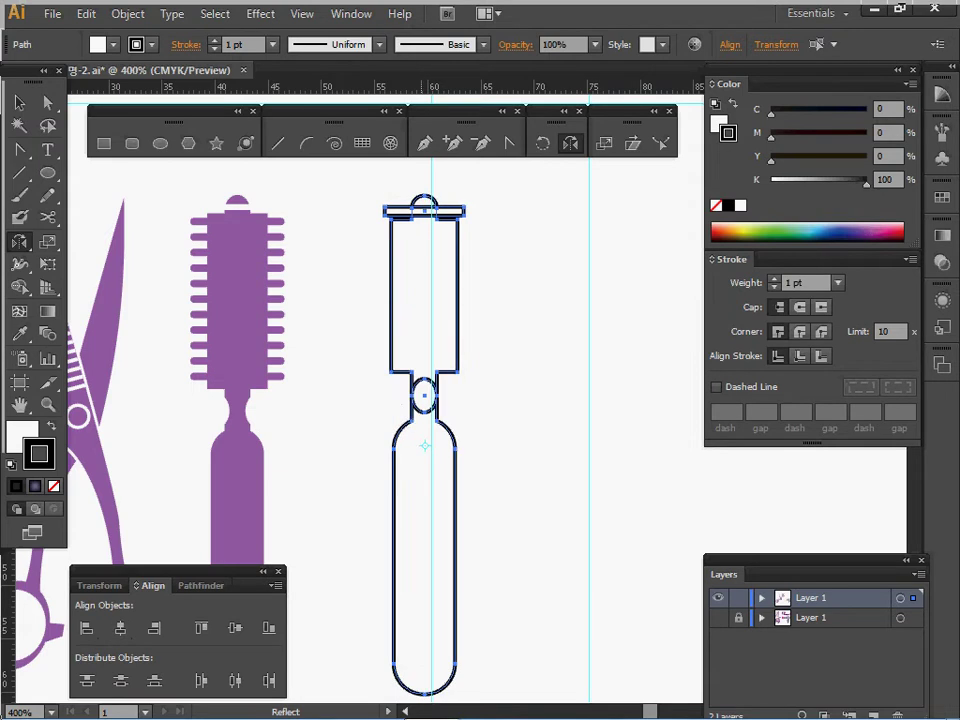
# - Undo that alignment and align only the brush outline and thin crossbar by their horizontal centres, leaving the ellipse out
pyautogui.hotkey('ctrl', 'z')
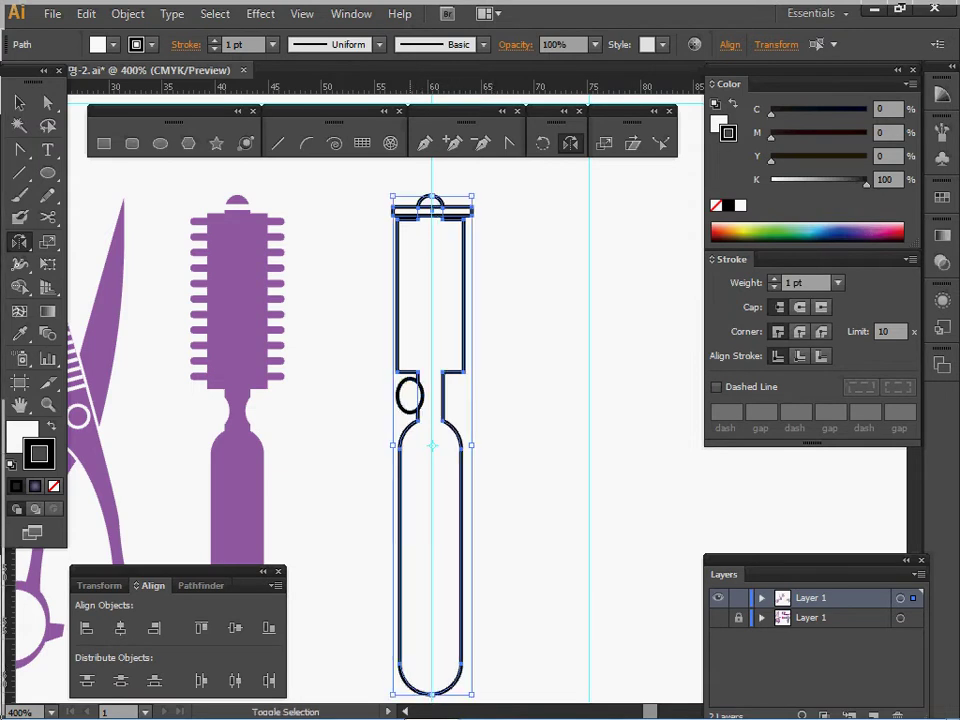
pyautogui.press('o')
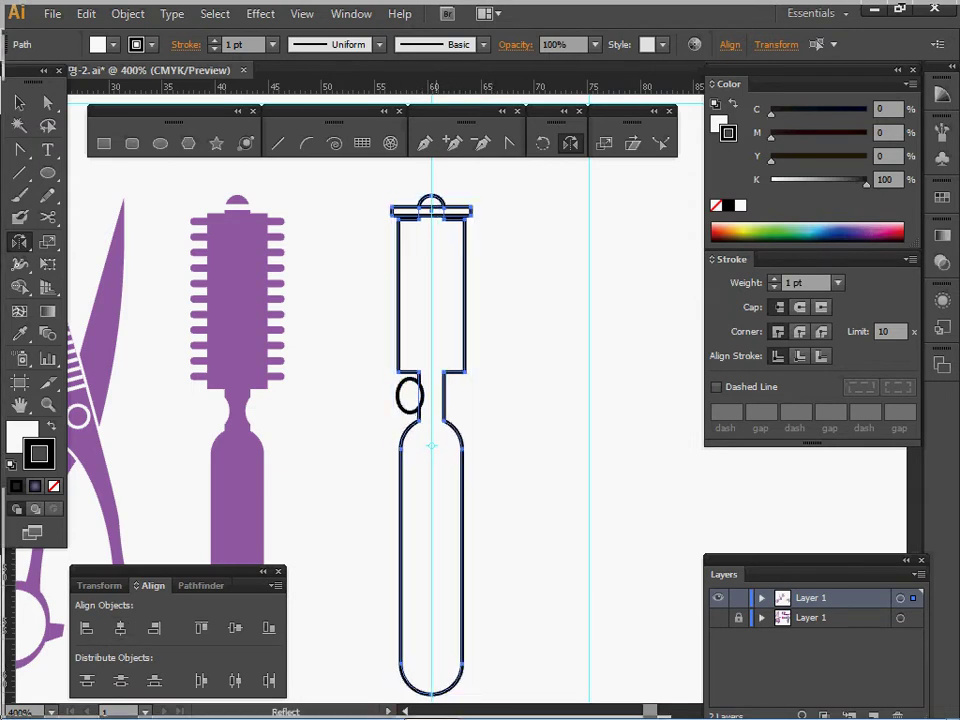
pyautogui.press('v')
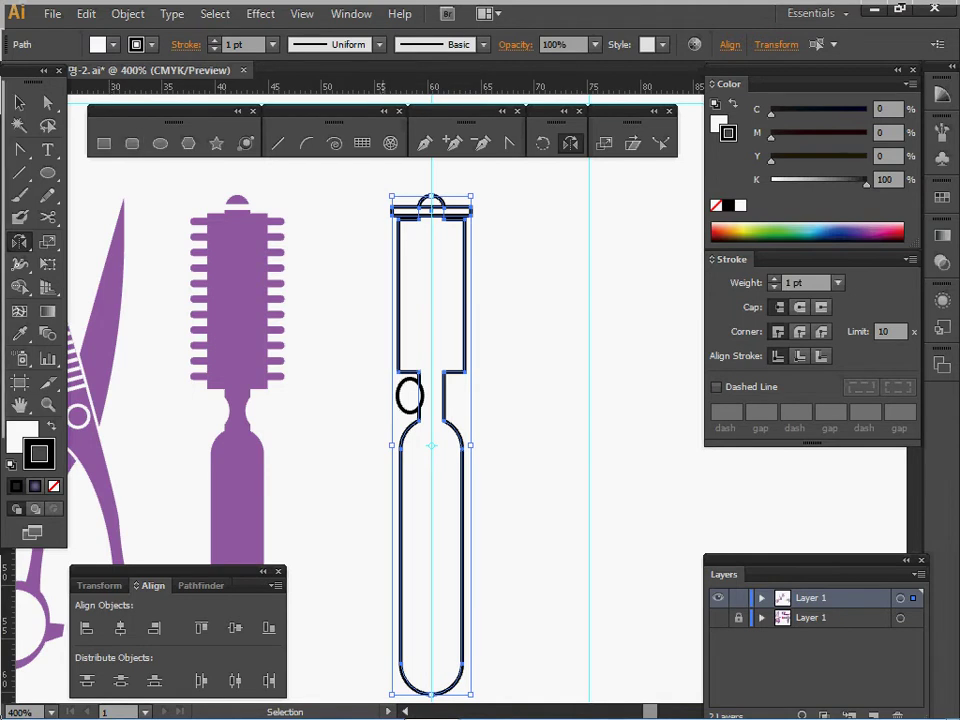
# - Reflect a copy of the neck ellipse across the vertical guide onto the neck's right edge
pyautogui.hotkey('ctrl', 'shift', 'a')
pyautogui.keyDown('ctrl'); pyautogui.click(410, 396); pyautogui.keyUp('ctrl')
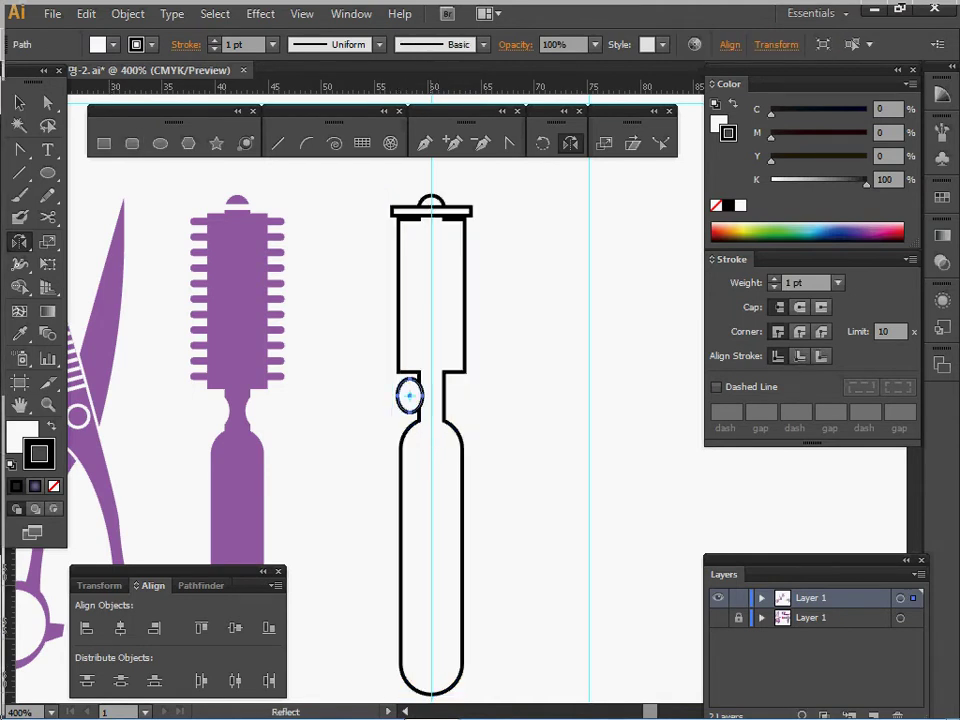
pyautogui.moveTo(411, 397); pyautogui.dragTo(452, 323)
pyautogui.press('space')
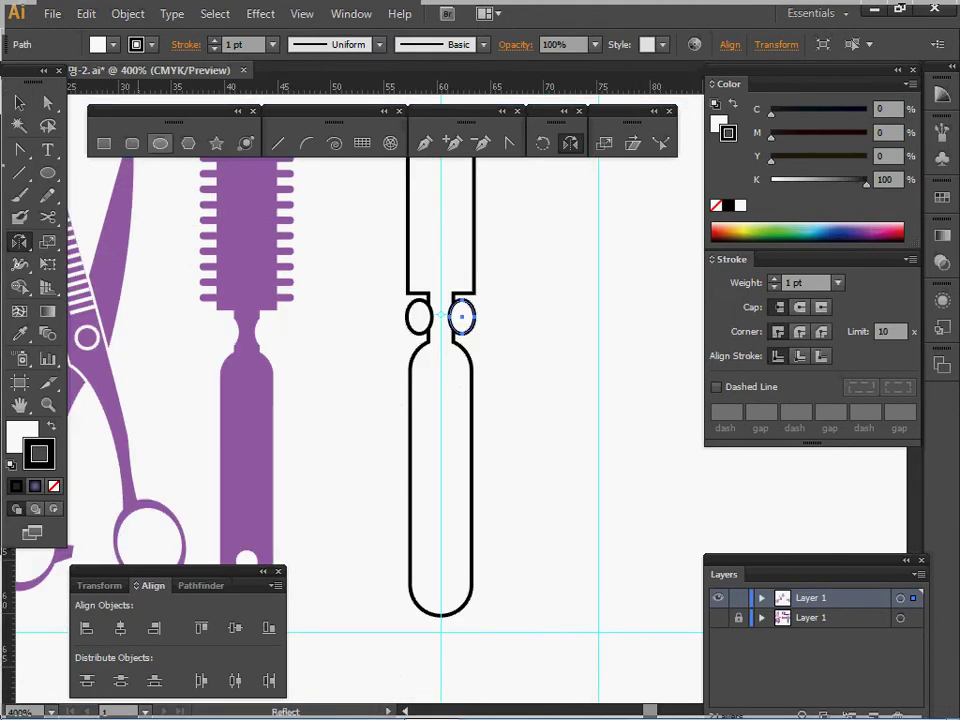
# - Draw a narrow upright rounded rectangle as the hanging slot near the lower end of the handle
pyautogui.click(132, 143)
pyautogui.press('space')
pyautogui.moveTo(440, 480); pyautogui.dragTo(448, 429)
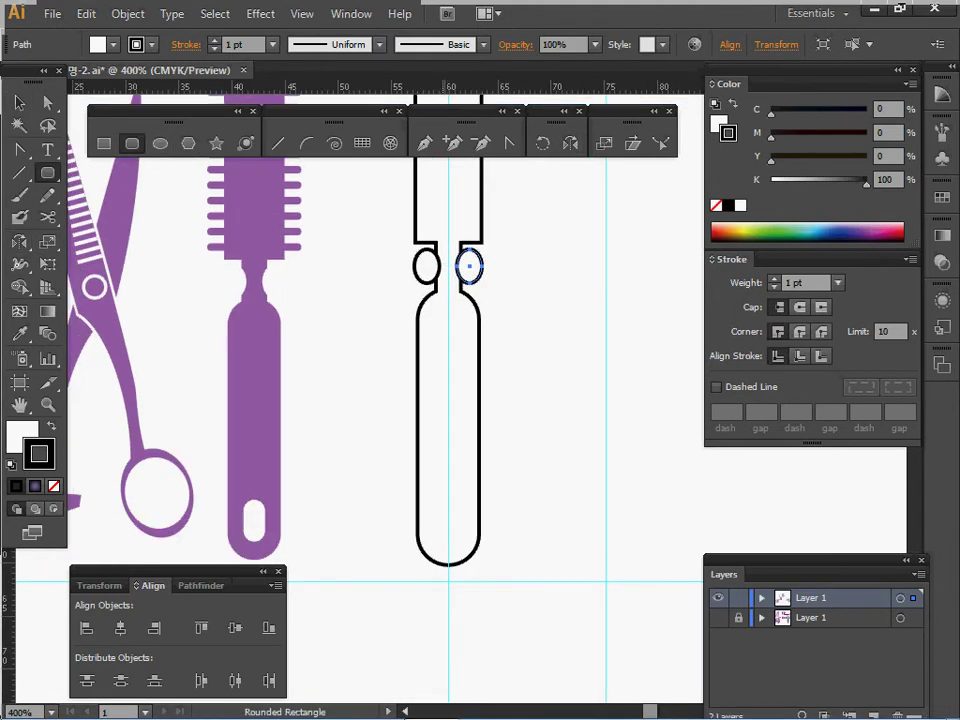
pyautogui.moveTo(437, 497); pyautogui.dragTo(459, 543)
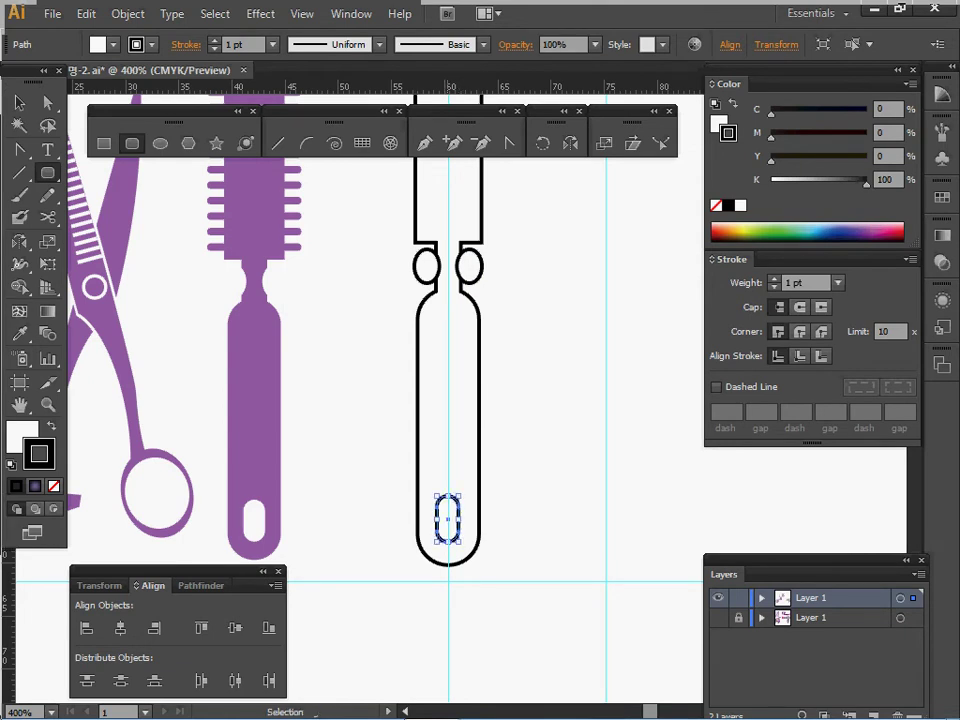
# - Subtract the crossbar, both neck ellipses and the hanging slot from the brush outline with Minus Front
pyautogui.hotkey('ctrl', '-')
pyautogui.moveTo(459, 453); pyautogui.dragTo(428, 581)
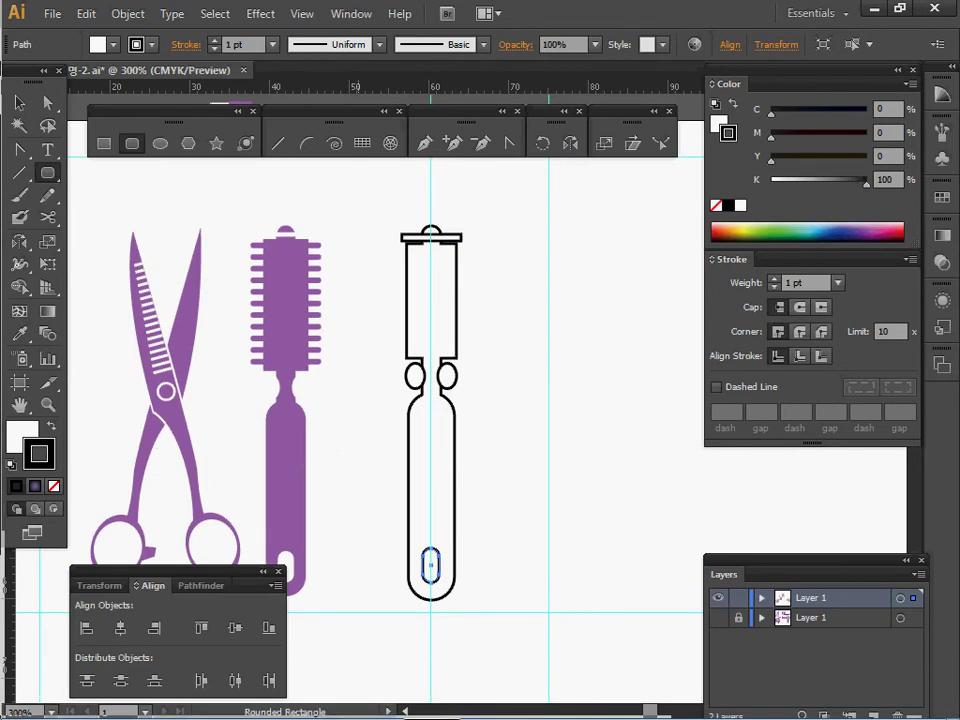
pyautogui.moveTo(381, 200); pyautogui.dragTo(463, 575)
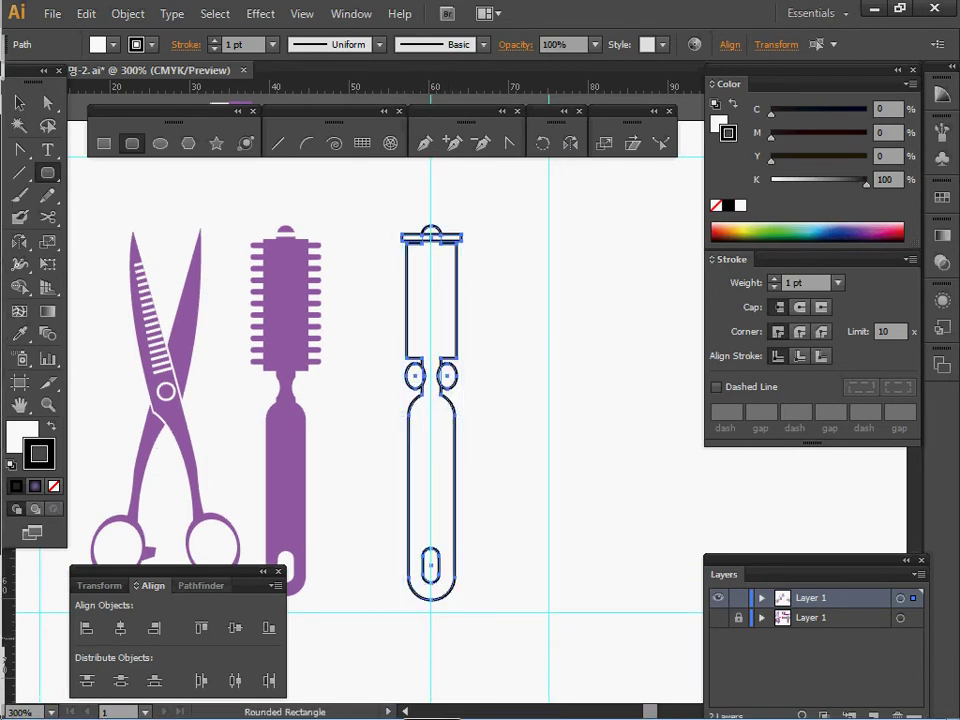
pyautogui.click(199, 586)
pyautogui.click(118, 627)
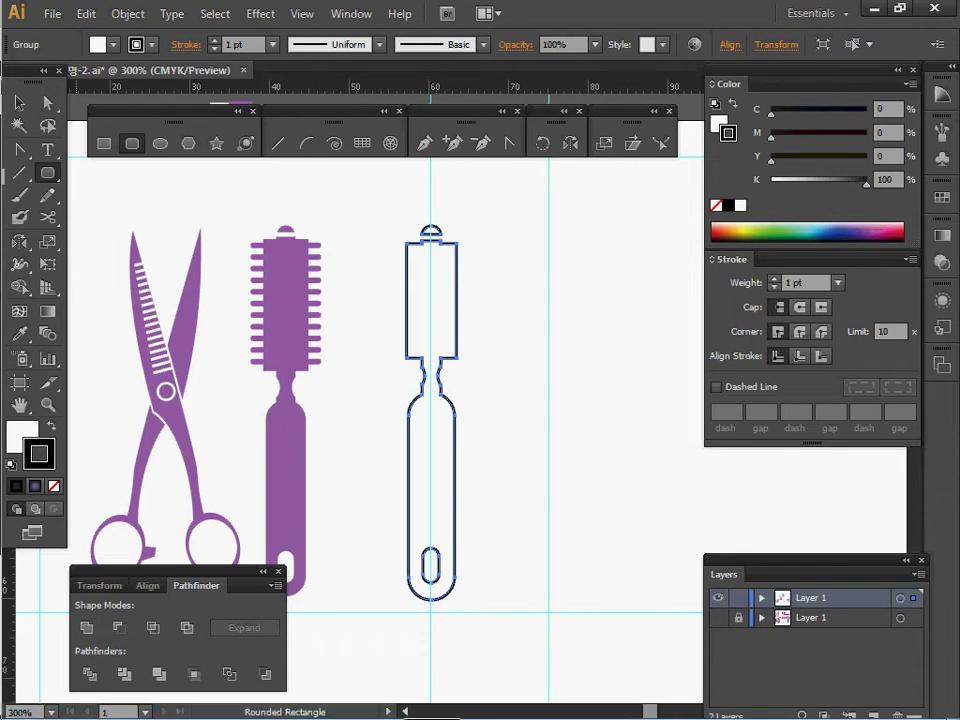
# - Draw a horizontal line across the upper brush head, extending past both sides, with a 2 pt purple round-capped stroke
pyautogui.press('\\')
pyautogui.hotkey('ctrl', 'shift', 'a')
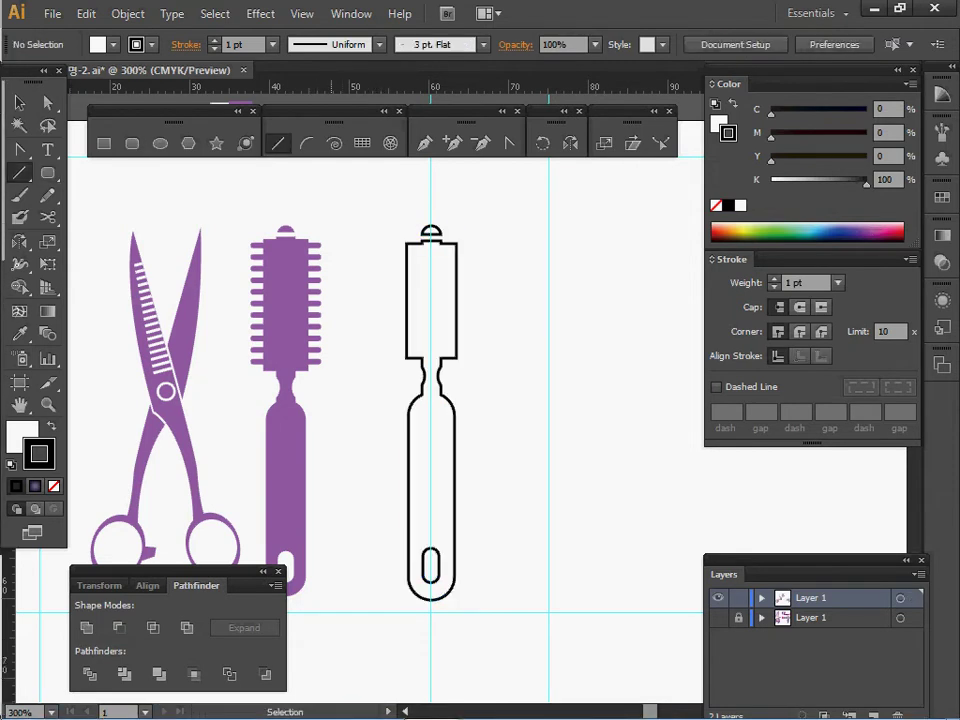
pyautogui.press('space')
pyautogui.moveTo(377, 300)
pyautogui.mouseDown()
pyautogui.moveTo(370, 431)
pyautogui.moveTo(416, 327)
pyautogui.moveTo(385, 216)
pyautogui.moveTo(494, 236)
pyautogui.mouseUp()
pyautogui.keyDown('ctrl'); pyautogui.click(236, 247); pyautogui.keyUp('ctrl')
pyautogui.hotkey('ctrl', 'shift', 'a')
pyautogui.press('space')
pyautogui.keyDown('ctrl'); pyautogui.click(417, 332); pyautogui.keyUp('ctrl')
pyautogui.press('ctrl')
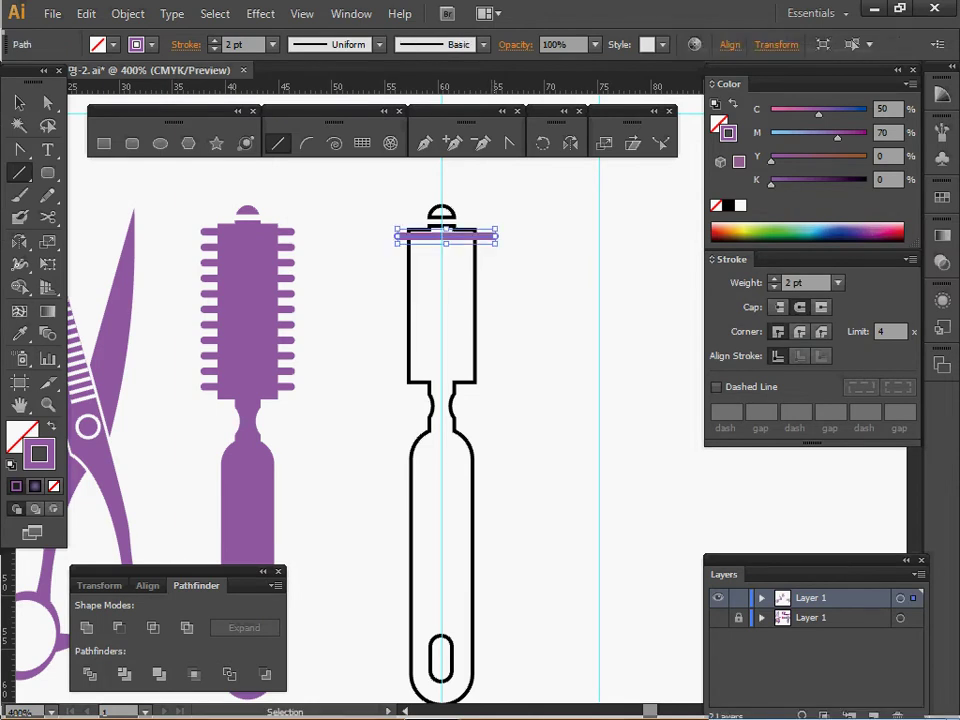
# - Nudge the bristle line left and align it with the brush outline by their horizontal centres
pyautogui.press('Left')
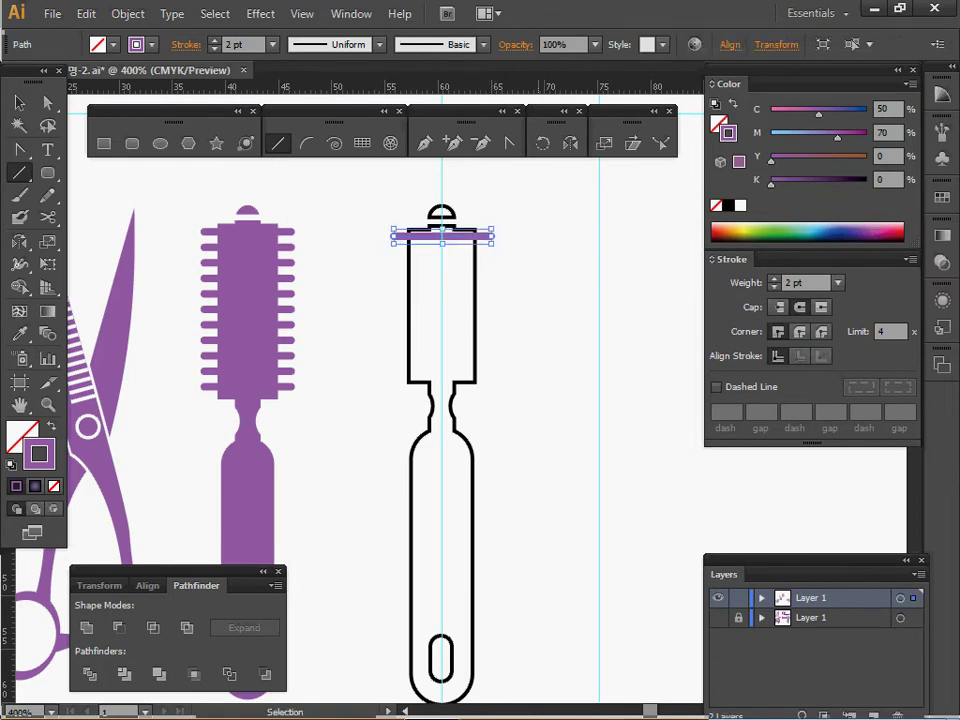
pyautogui.moveTo(370, 187); pyautogui.dragTo(477, 566)
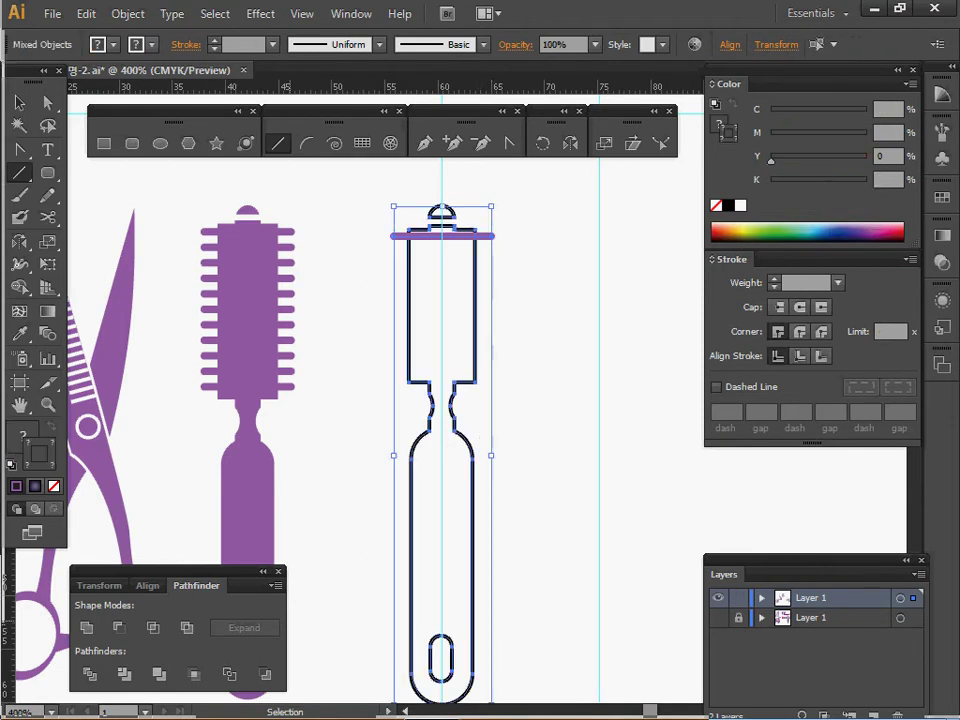
pyautogui.click(147, 586)
pyautogui.click(120, 628)
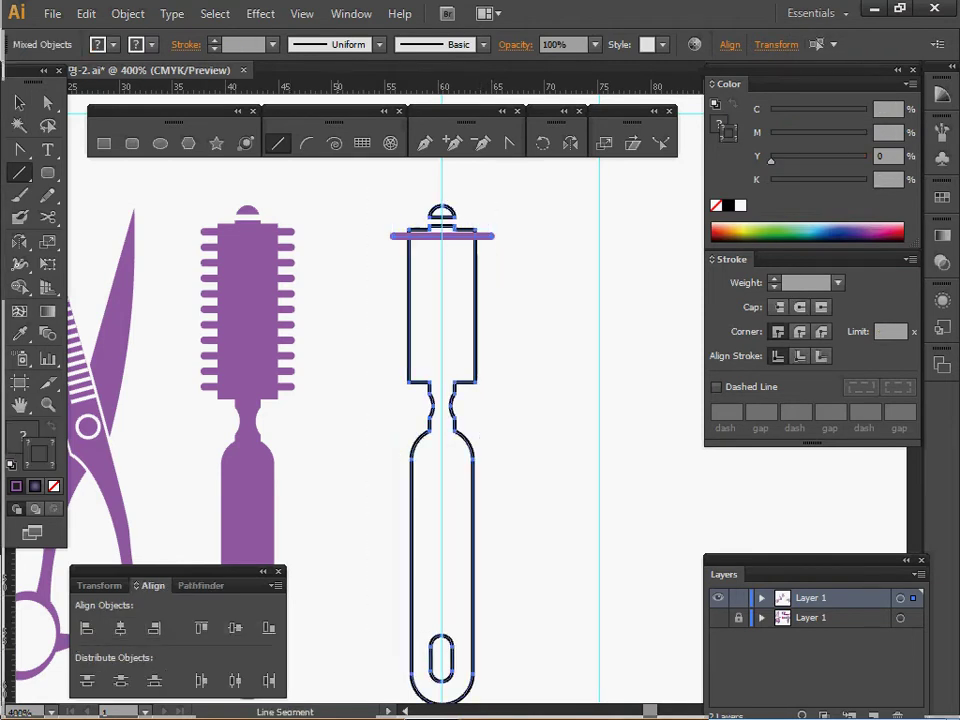
pyautogui.keyDown('ctrl'); pyautogui.click(500, 280); pyautogui.keyUp('ctrl')
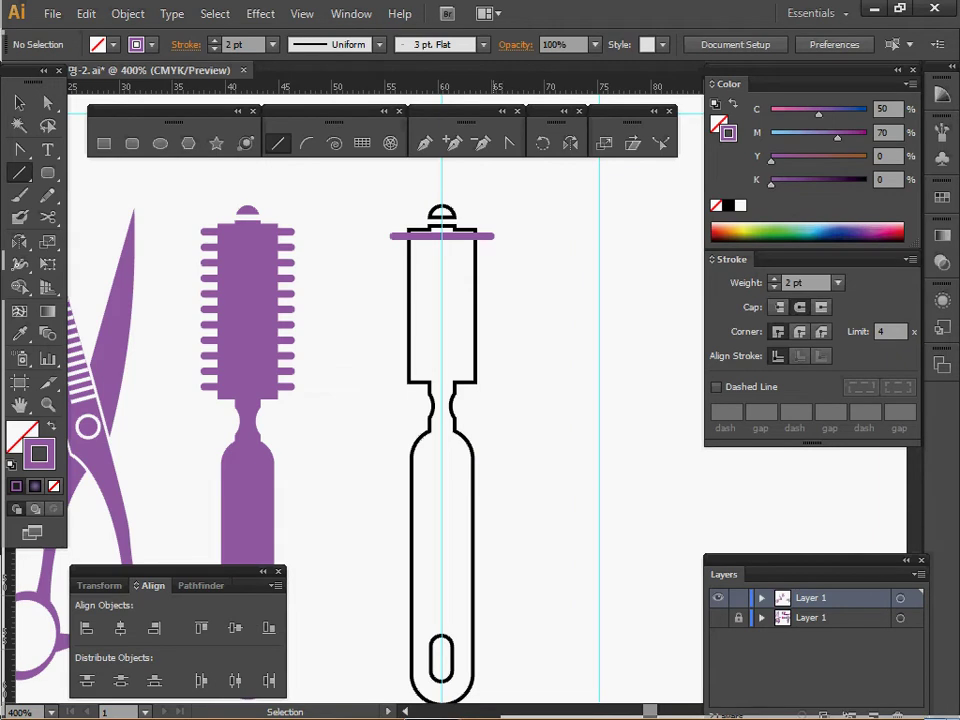
# - Copy the bristle line straight down to a position just below the first one
pyautogui.keyDown('ctrl'); pyautogui.click(487, 236); pyautogui.keyUp('ctrl')
pyautogui.moveTo(487, 236); pyautogui.dragTo(487, 248)
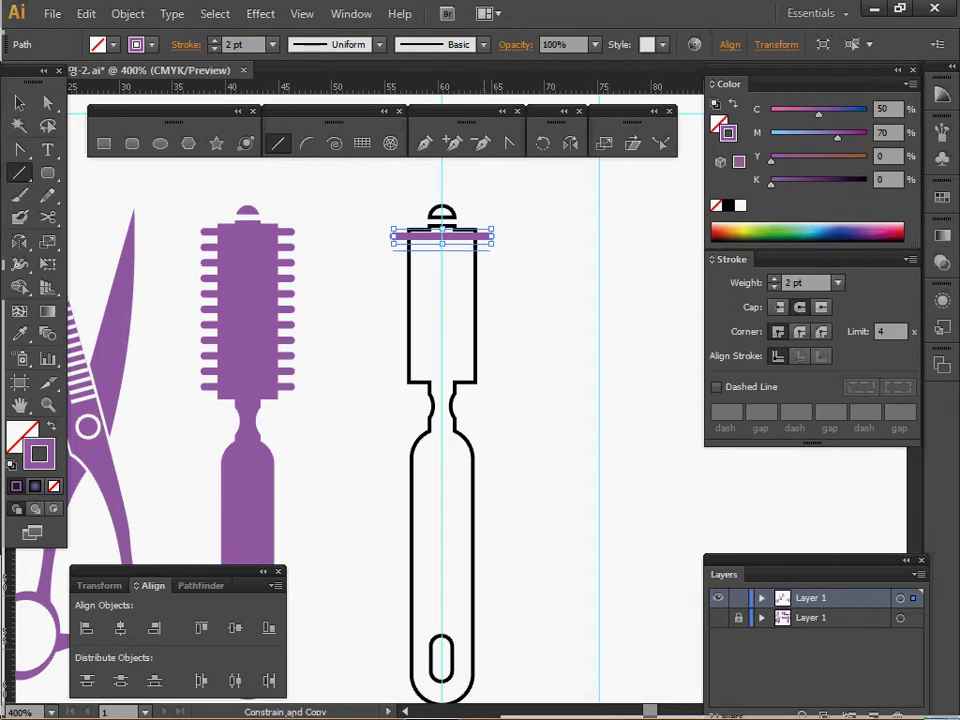
pyautogui.moveTo(400, 246); pyautogui.dragTo(400, 249)
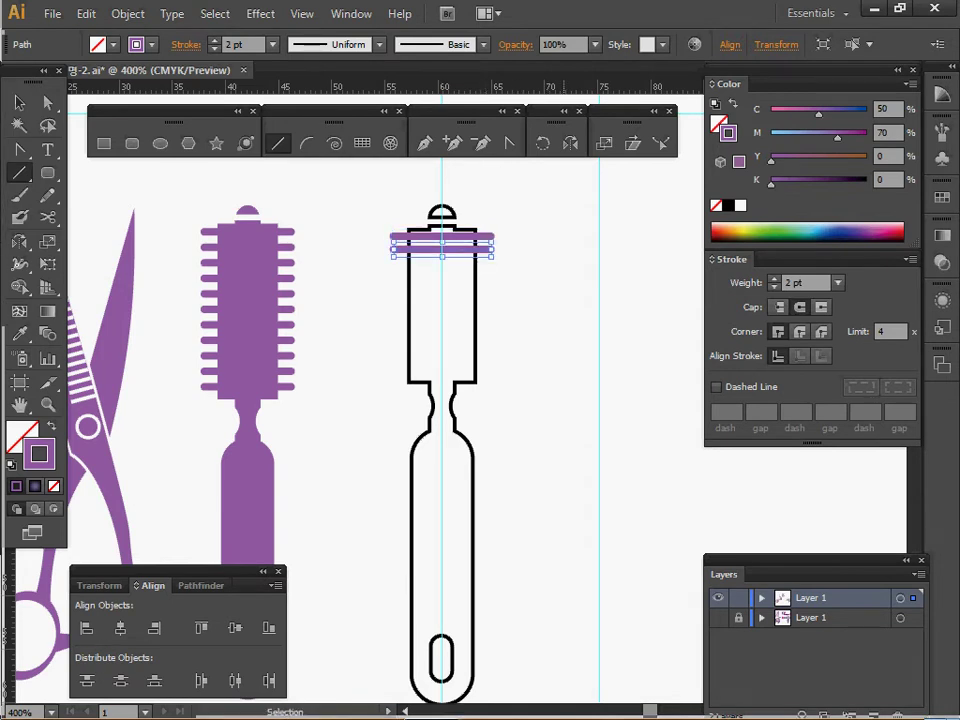
# - Repeat the copy transformation to fill the brush head with evenly spaced bristle lines down to its lower edge
pyautogui.hotkey('ctrl', 'd')
pyautogui.hotkey('ctrl', 'd')
pyautogui.hotkey('ctrl', 'd')
pyautogui.hotkey('ctrl', 'd')
pyautogui.hotkey('ctrl', 'd')
pyautogui.hotkey('ctrl', 'd')
pyautogui.hotkey('ctrl', 'd')
pyautogui.hotkey('ctrl', 'd')
pyautogui.hotkey('ctrl', 'd')
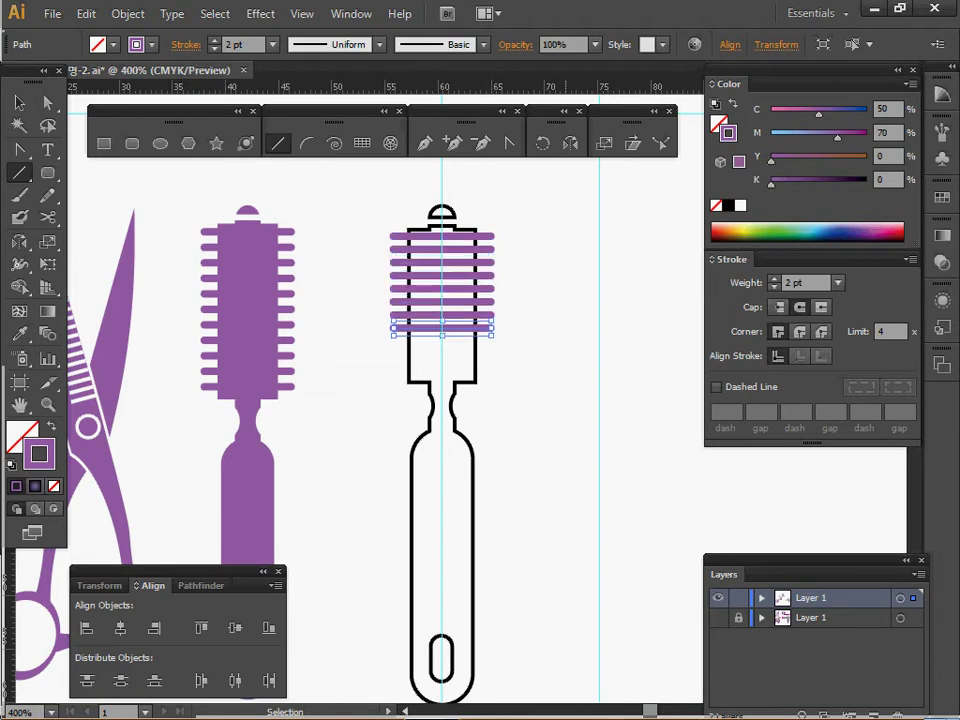
pyautogui.hotkey('ctrl', 'shift', 'a')
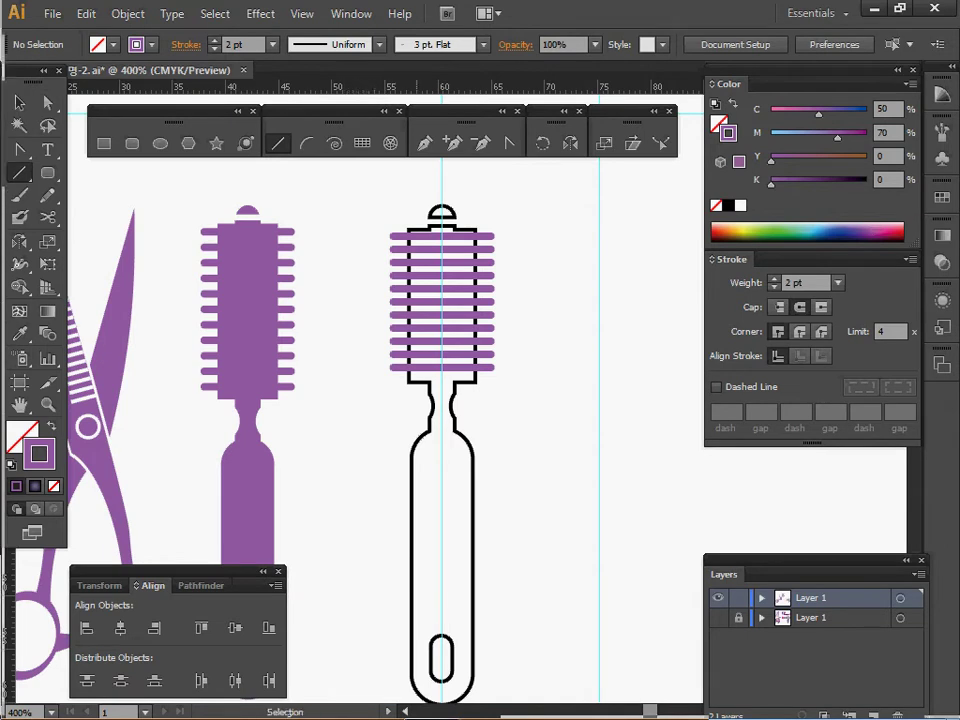
# - Apply the original brush's purple fill and no stroke to the redrawn brush outline with the Eyedropper
pyautogui.keyDown('ctrl'); pyautogui.click(473, 500); pyautogui.keyUp('ctrl')
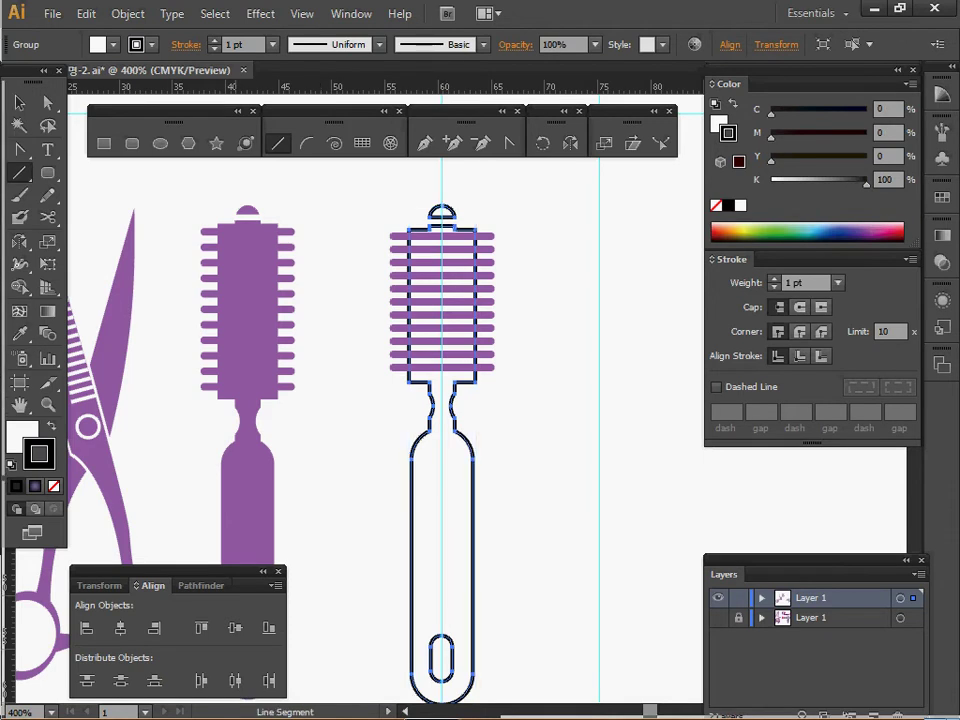
pyautogui.press('i')
pyautogui.click(248, 350)
pyautogui.keyDown('ctrl'); pyautogui.click(335, 420); pyautogui.keyUp('ctrl')
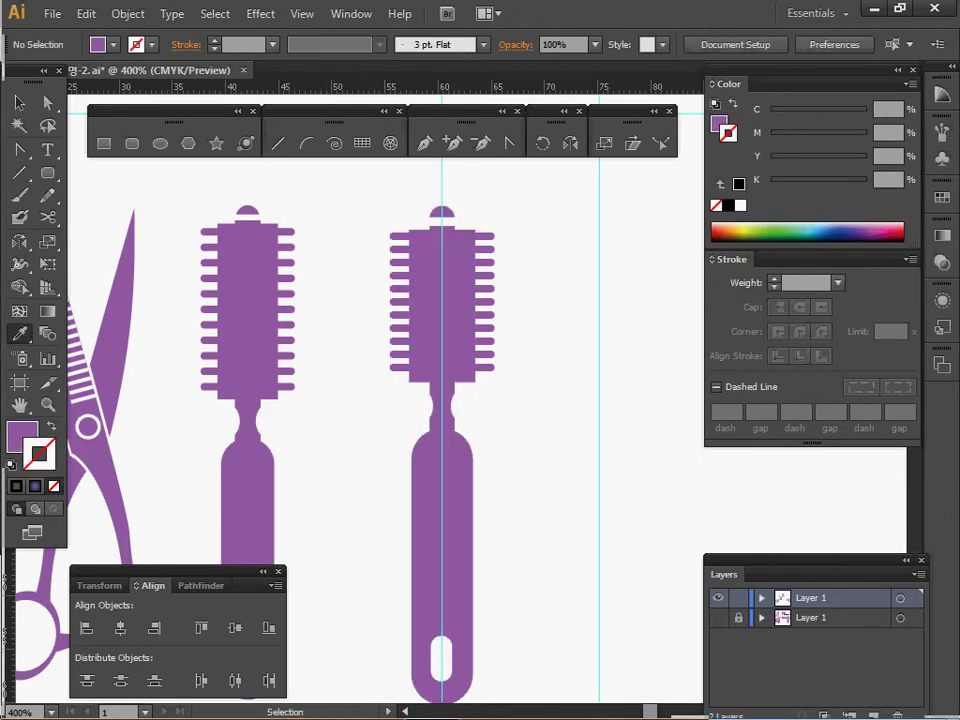
# - Delete the redrawn hairbrush, keeping the original scissors and brush icons
pyautogui.hotkey('ctrl', '-')
pyautogui.hotkey('ctrl', '-')
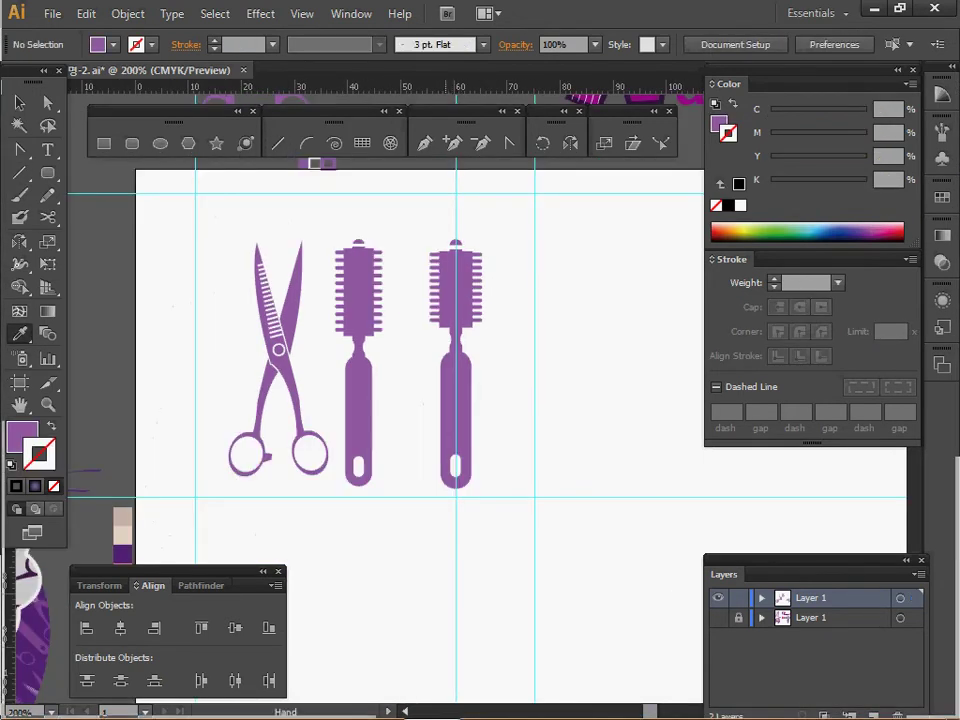
pyautogui.moveTo(423, 405); pyautogui.dragTo(389, 394)
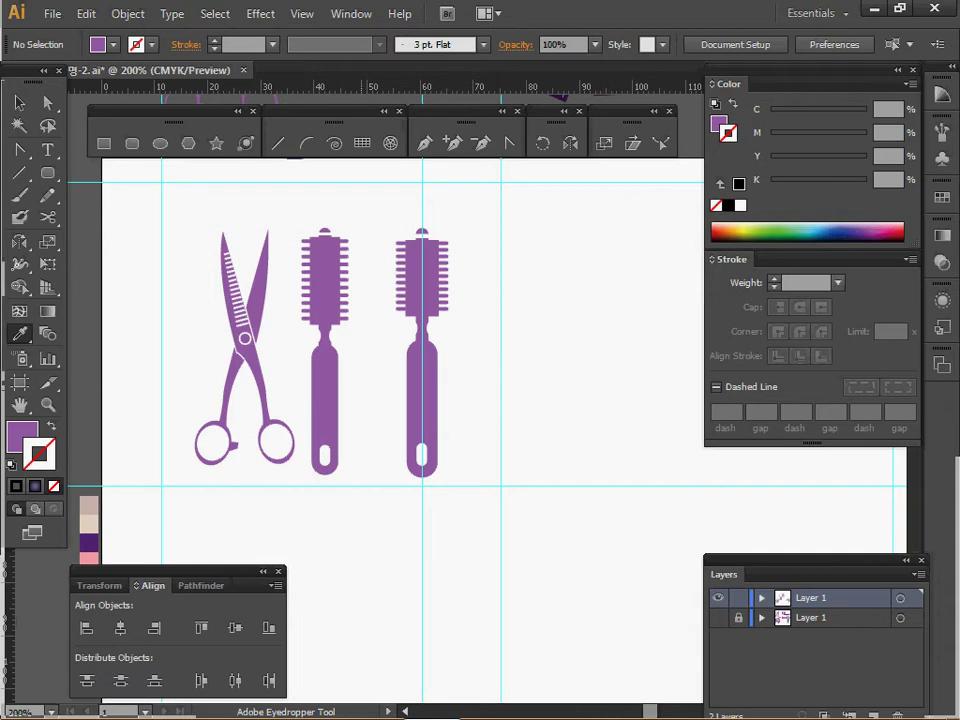
pyautogui.moveTo(381, 220); pyautogui.dragTo(474, 480)
pyautogui.press('Delete')
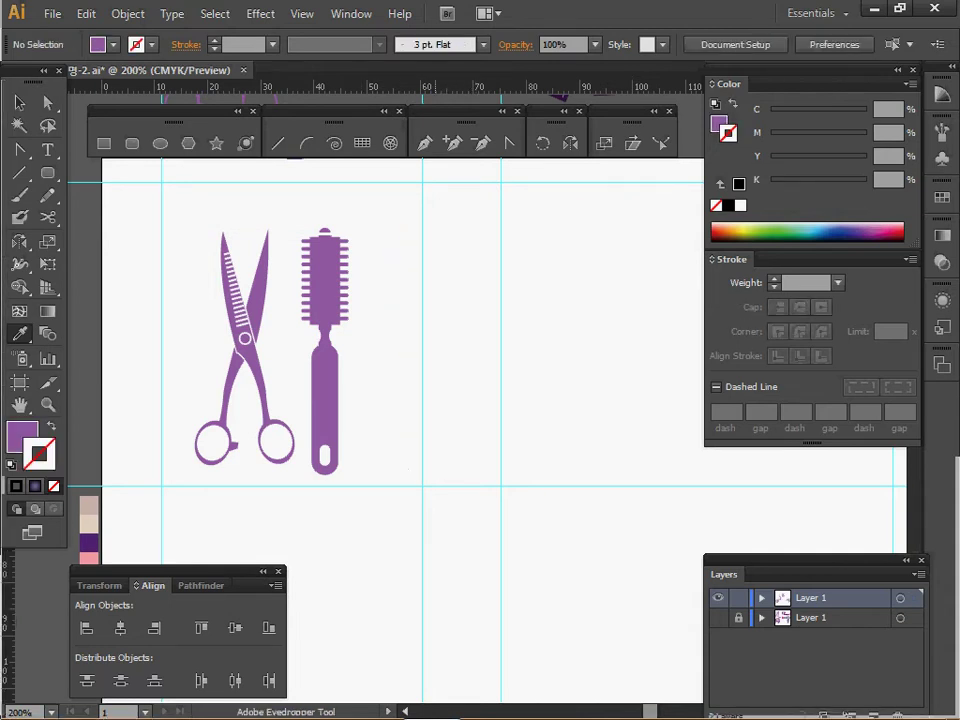
# - Make a new pattern from the scissors and hairbrush icons
pyautogui.moveTo(196, 203); pyautogui.dragTo(405, 523)
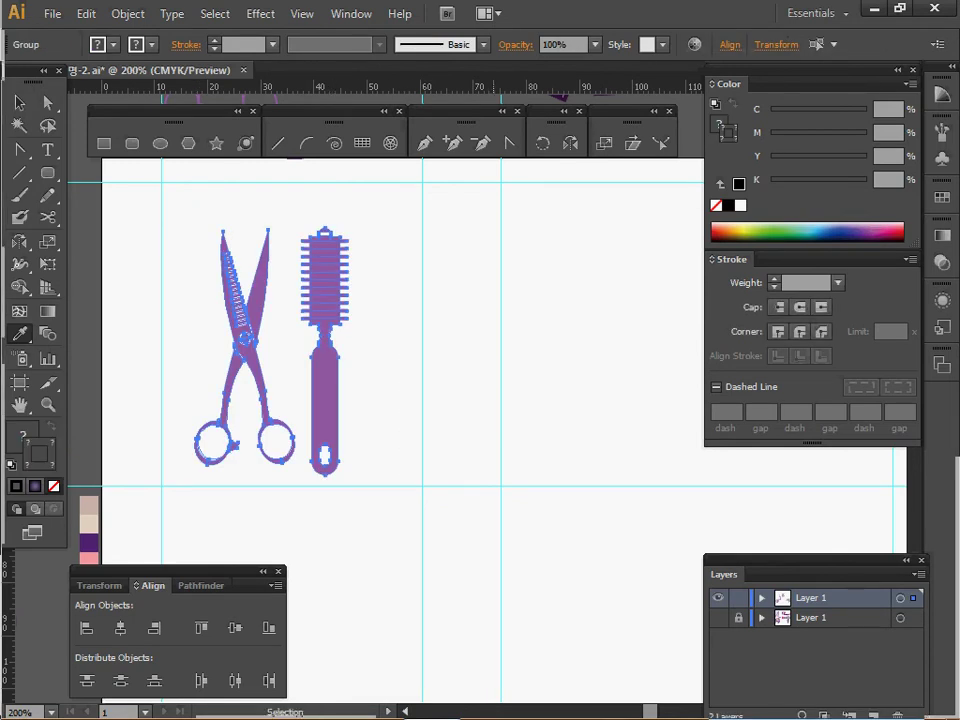
pyautogui.click(128, 14)
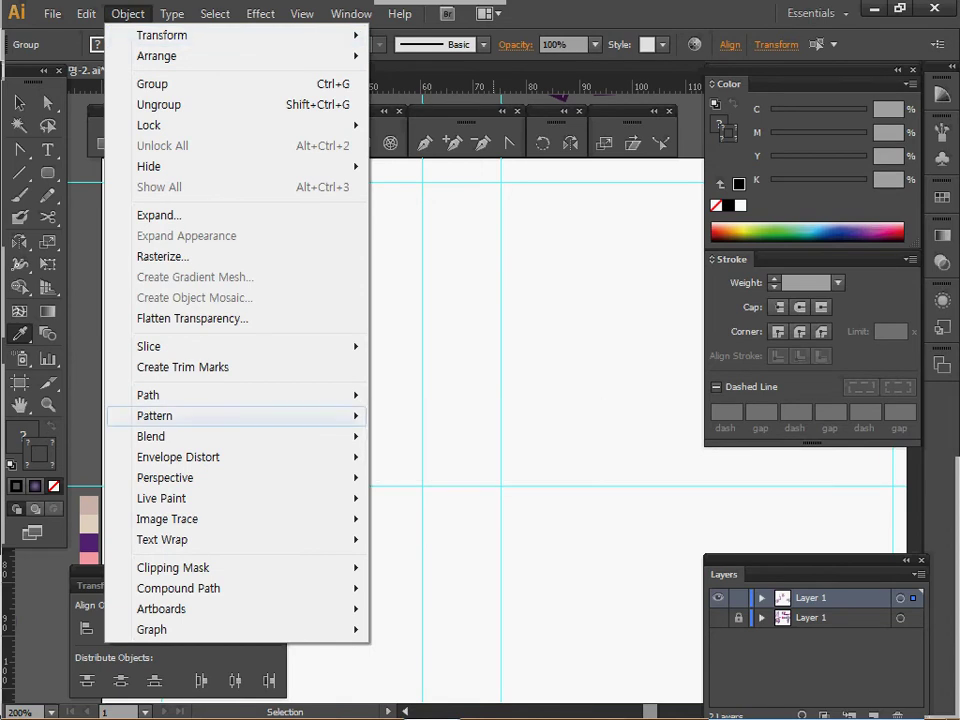
pyautogui.moveTo(250, 415)
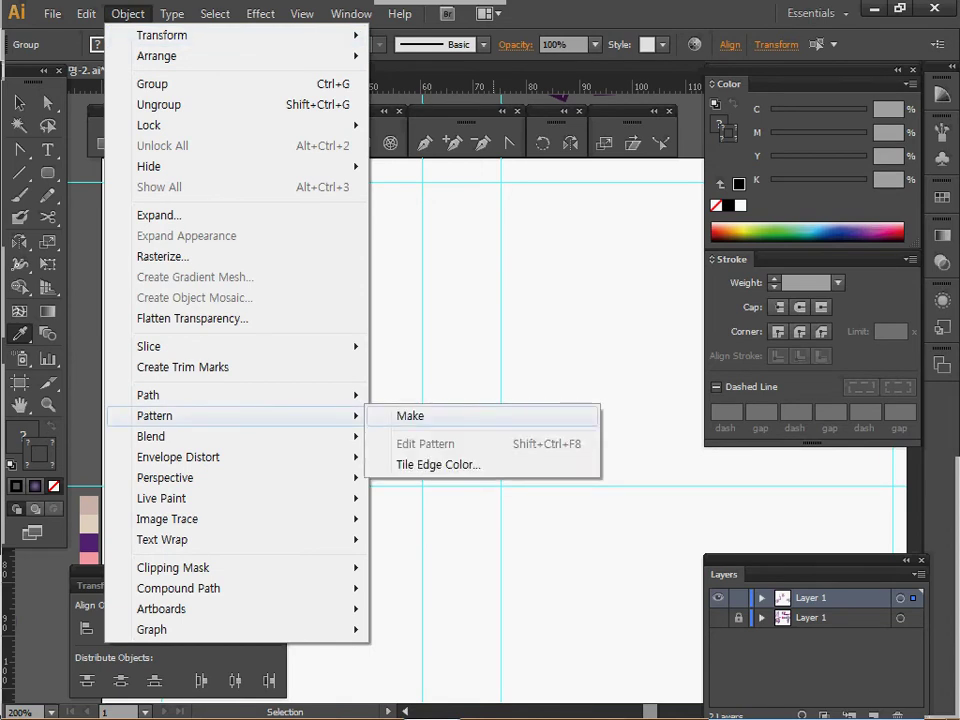
pyautogui.click(410, 415)
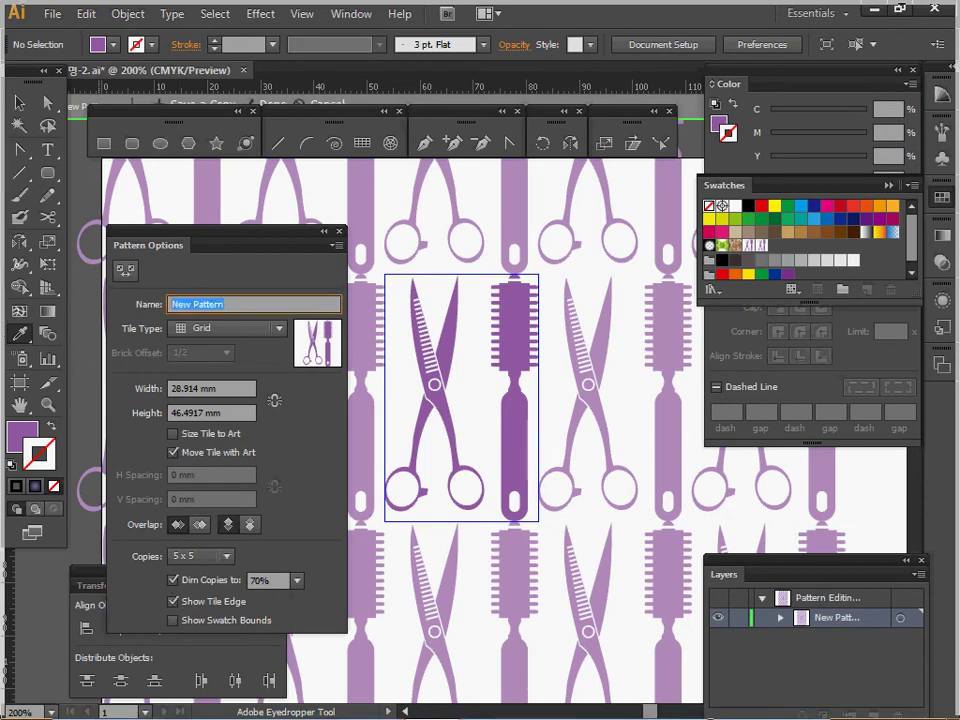
# - Name the new pattern "가위와 롤 브러쉬" and finish editing it, returning to the artwork
pyautogui.write('가위와')
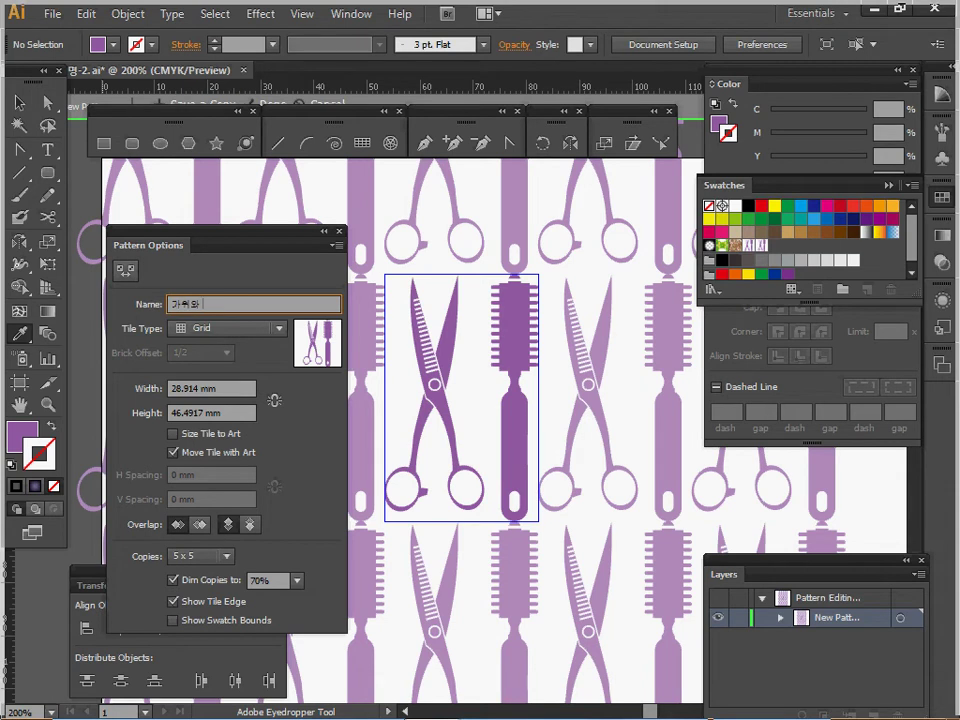
pyautogui.write('롤 브')
pyautogui.write(' 브러쉬')
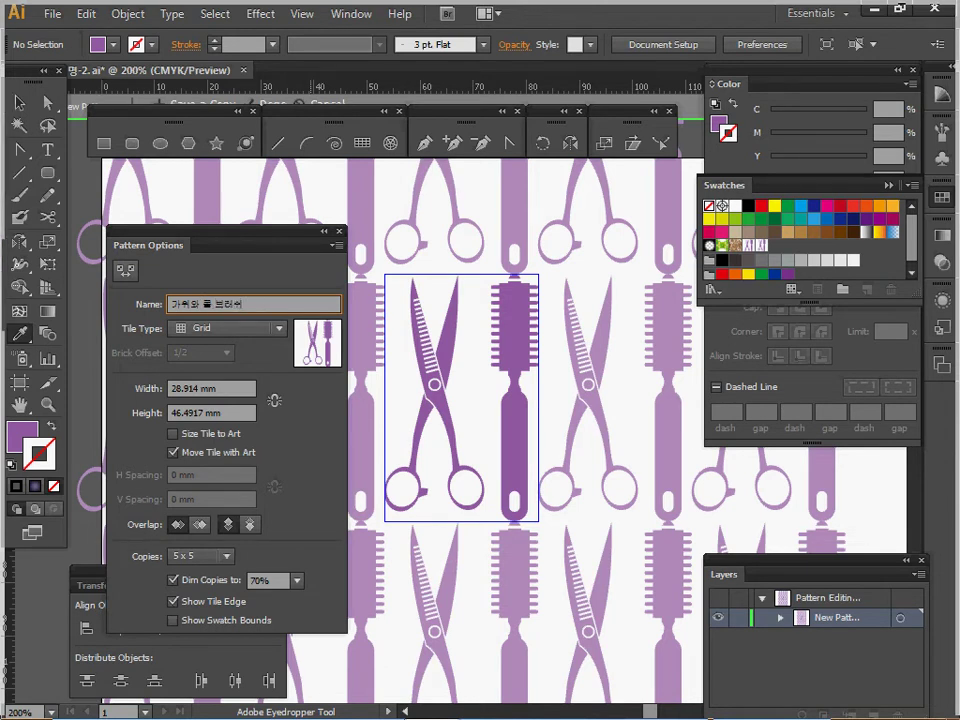
pyautogui.press('Return')
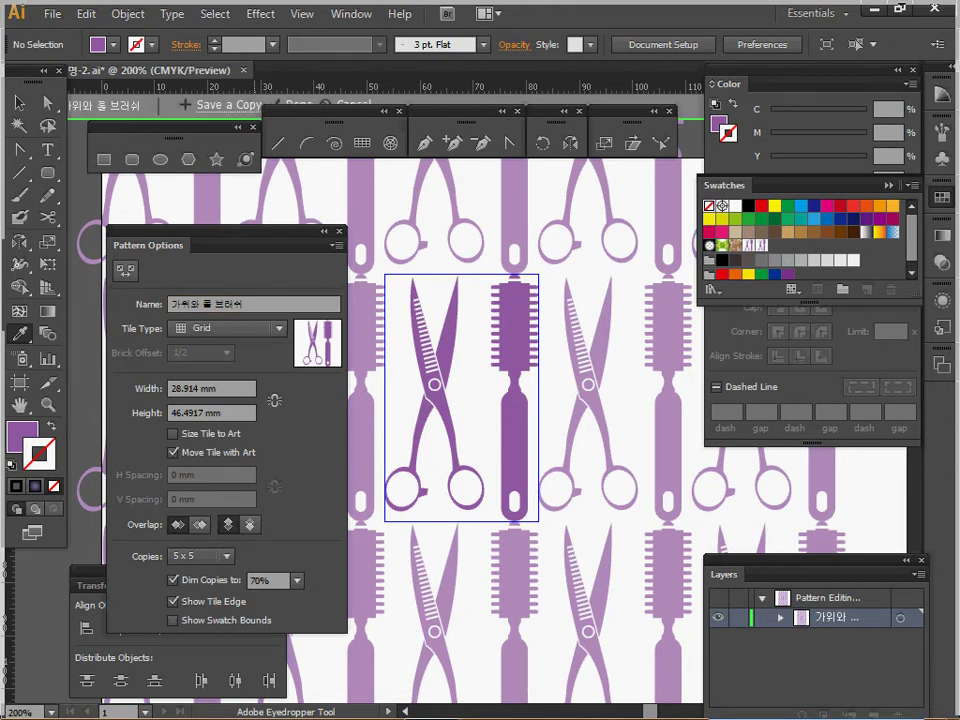
pyautogui.press('Escape')
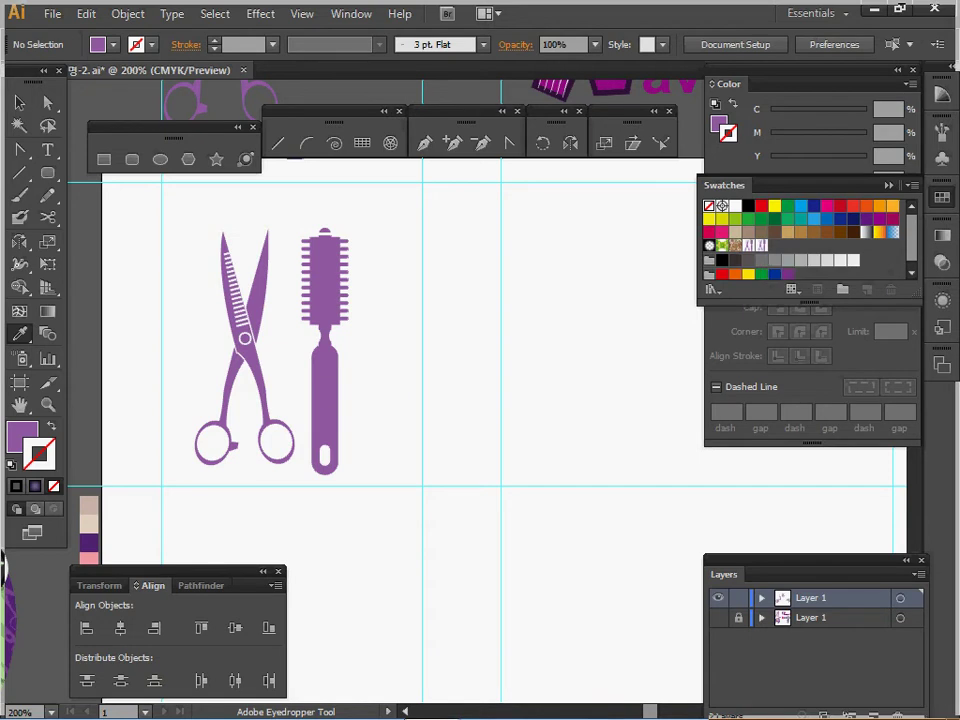
pyautogui.click(942, 197)
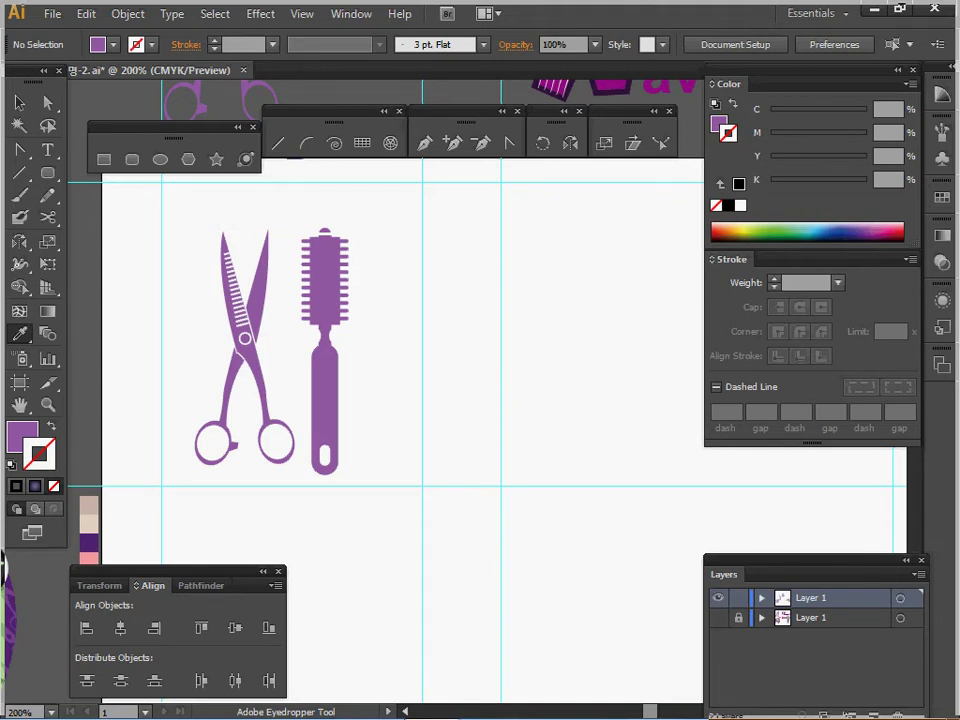
# - Move the "Wave & Cut" logo from above the artboard down onto it, beside the hairbrush
pyautogui.press('space')
pyautogui.moveTo(332, 262); pyautogui.dragTo(244, 440)
pyautogui.moveTo(312, 529); pyautogui.dragTo(222, 619)
pyautogui.moveTo(274, 240); pyautogui.dragTo(712, 407)
pyautogui.press('space')
pyautogui.moveTo(640, 420); pyautogui.dragTo(621, 355)
pyautogui.moveTo(580, 285); pyautogui.dragTo(580, 593)
pyautogui.moveTo(440, 613)
pyautogui.mouseDown()
pyautogui.moveTo(440, 635)
pyautogui.moveTo(440, 622)
pyautogui.mouseUp()
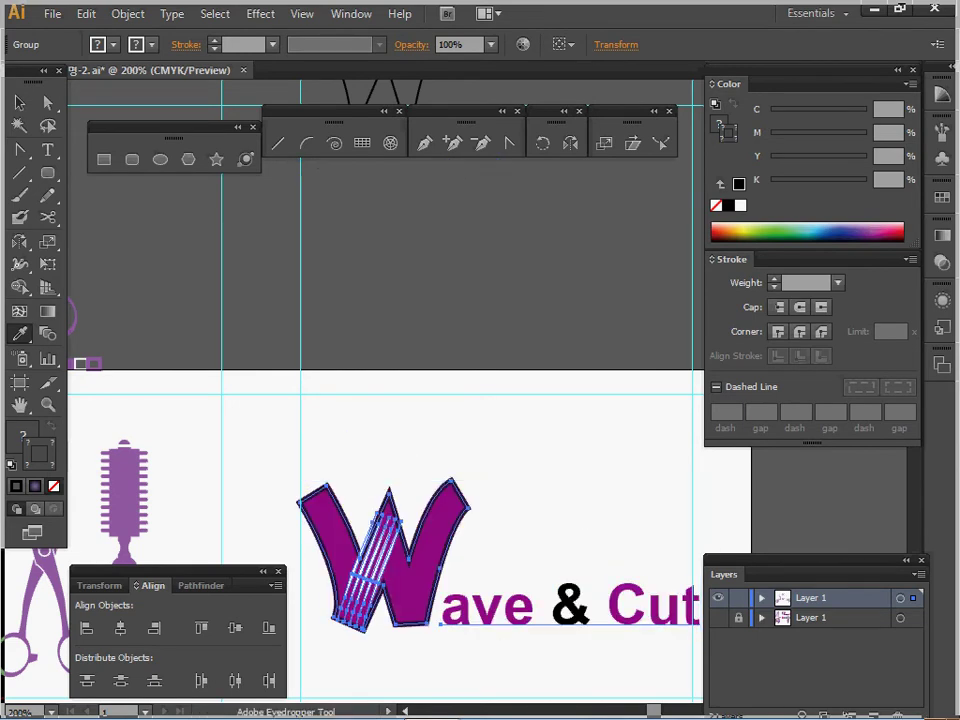
# - Move the thin W centerline path and its color sample squares from above the artboard to below the "Wave & Cut" logo
pyautogui.moveTo(440, 400); pyautogui.dragTo(472, 599)
pyautogui.moveTo(345, 168); pyautogui.dragTo(642, 319)
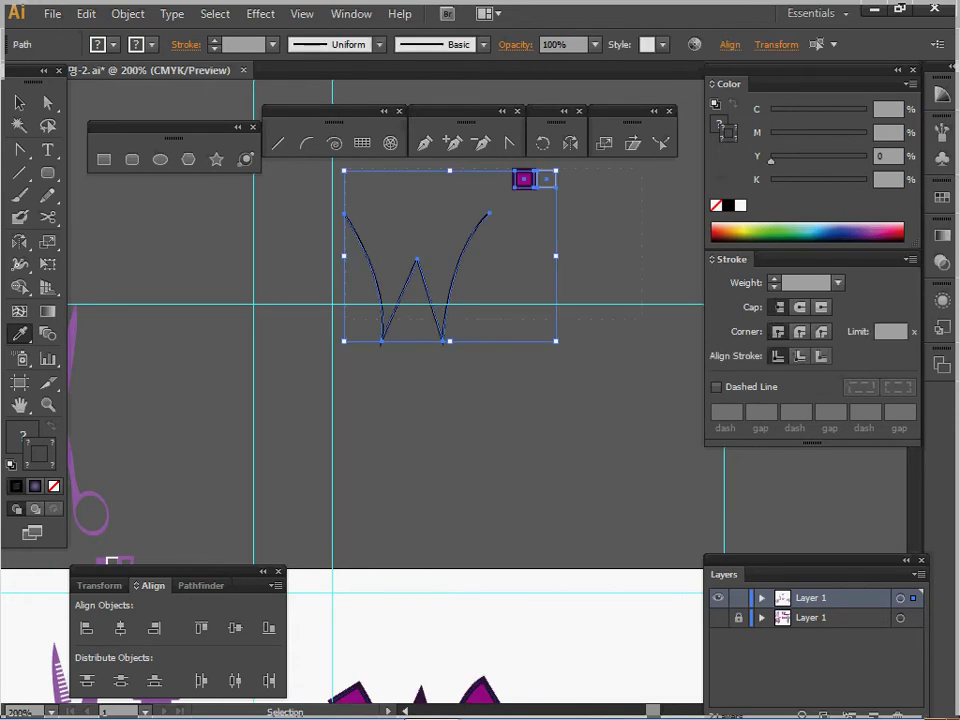
pyautogui.moveTo(372, 290); pyautogui.dragTo(388, 570)
pyautogui.scroll(-5, 388, 570)
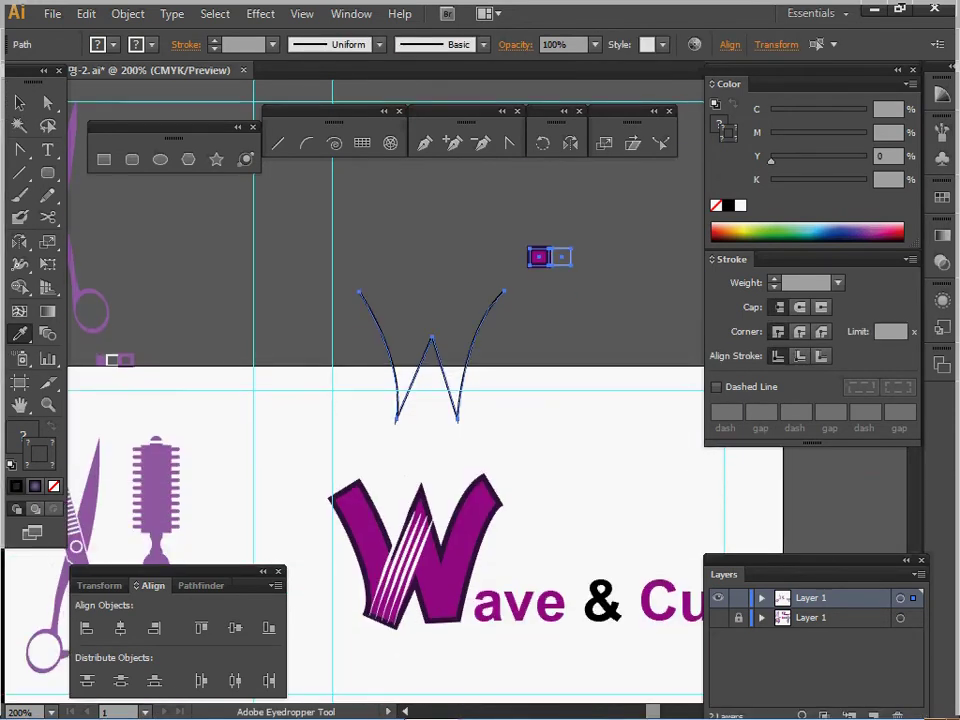
pyautogui.moveTo(383, 336); pyautogui.dragTo(370, 648)
pyautogui.scroll(-5, 370, 648)
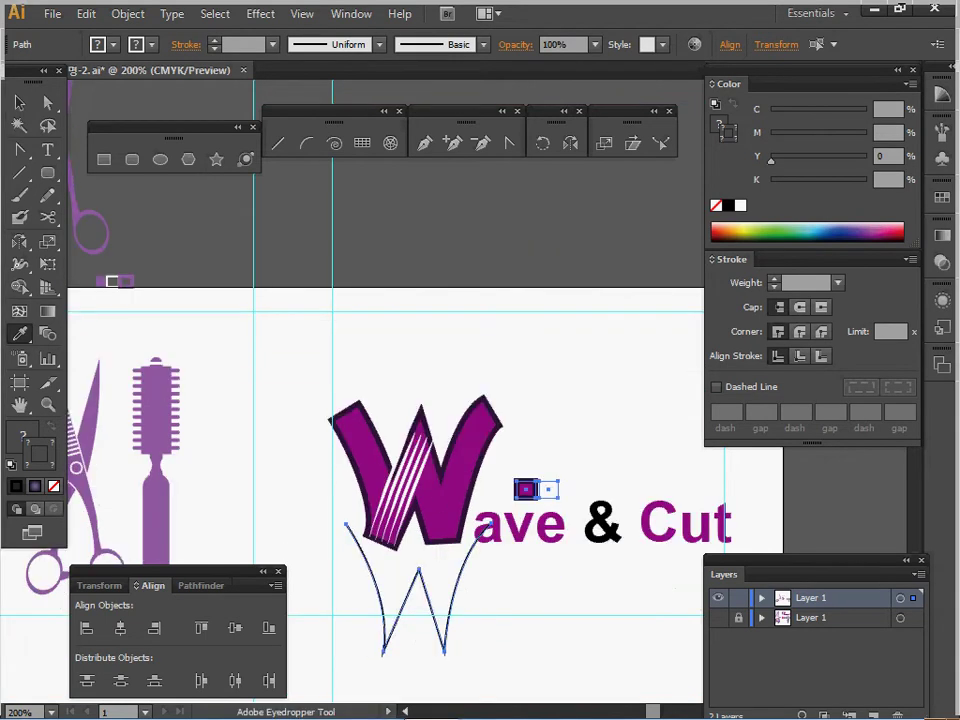
pyautogui.scroll(-1, 388, 400)
pyautogui.moveTo(371, 404); pyautogui.dragTo(377, 510)
pyautogui.hotkey('ctrl', 'shift', 'a')
# - Set the stroke weight of the W centerline path below the logo to 17 pt
pyautogui.moveTo(332, 436); pyautogui.dragTo(376, 483)
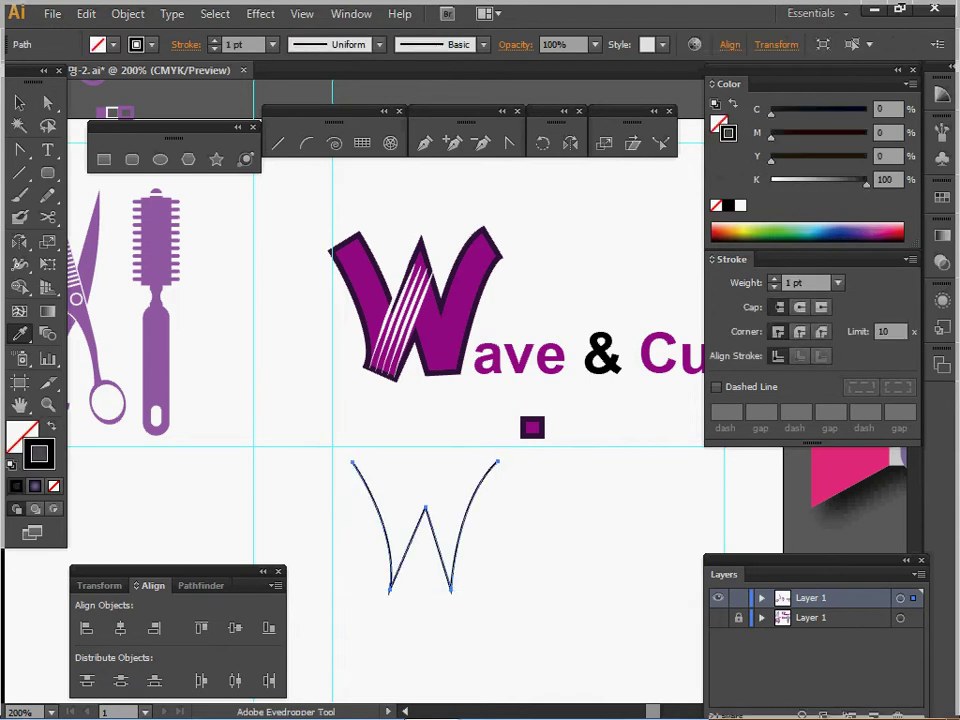
pyautogui.keyDown('ctrl'); pyautogui.click(469, 447); pyautogui.keyUp('ctrl')
pyautogui.moveTo(469, 447); pyautogui.dragTo(479, 500)
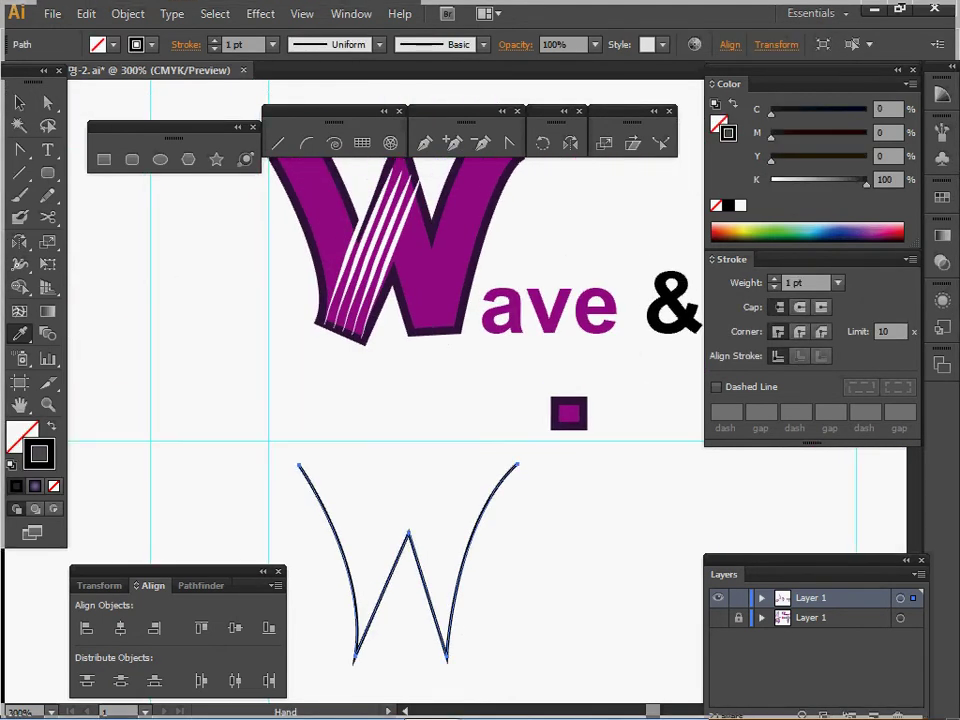
pyautogui.keyDown('ctrl'); pyautogui.keyDown('alt'); pyautogui.click(455, 559); pyautogui.keyUp('alt'); pyautogui.keyUp('ctrl')
pyautogui.moveTo(455, 559); pyautogui.dragTo(445, 646)
pyautogui.moveTo(313, 421); pyautogui.dragTo(397, 503)
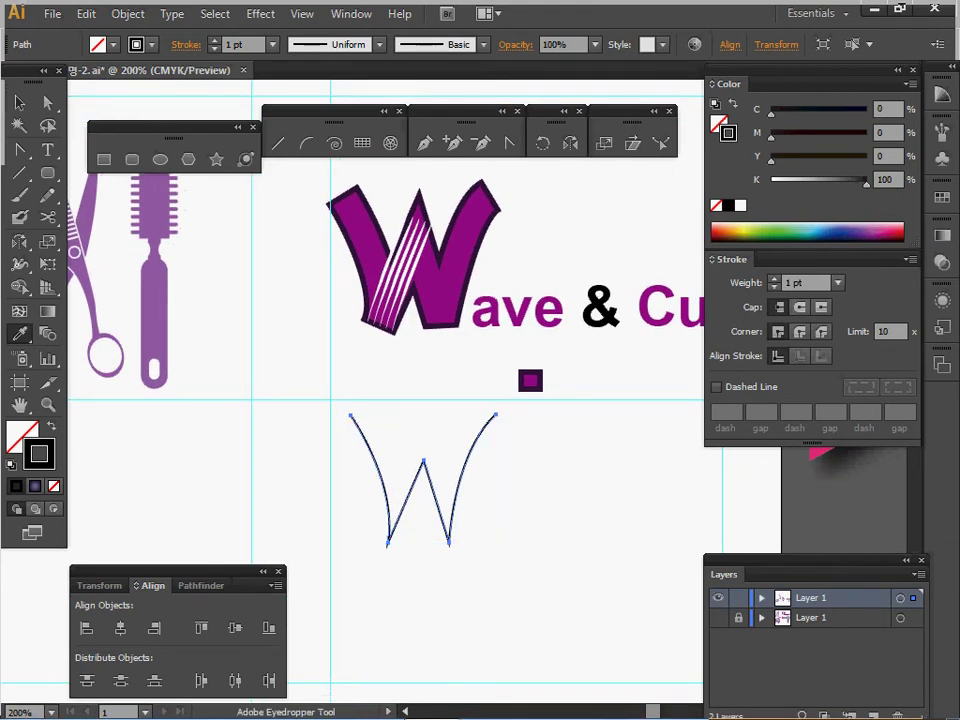
pyautogui.click(838, 283)
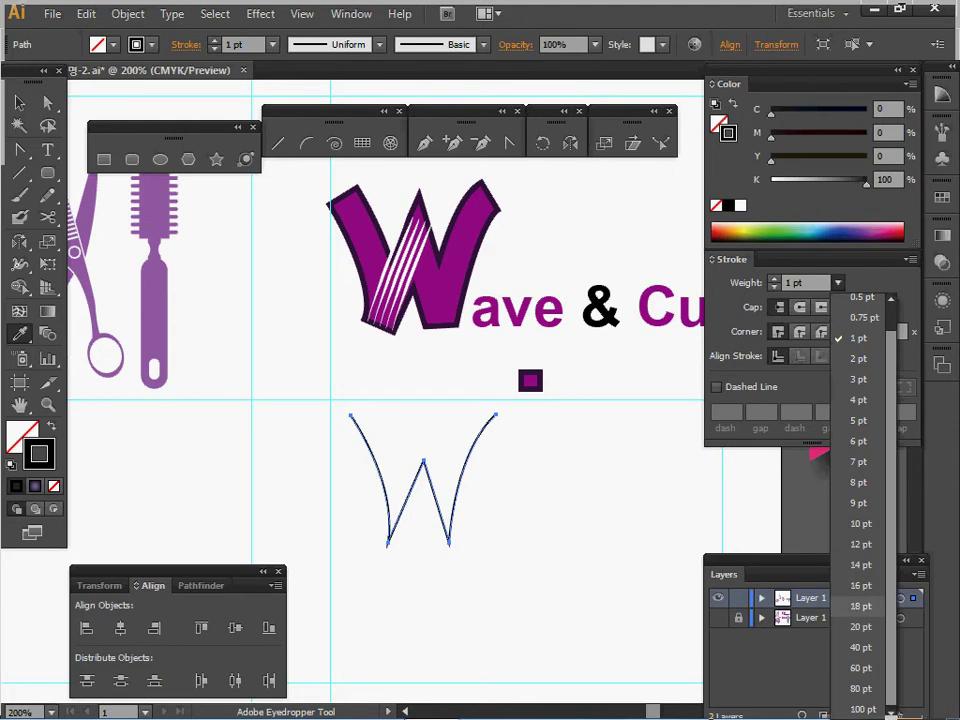
pyautogui.click(861, 606)
pyautogui.click(774, 287)
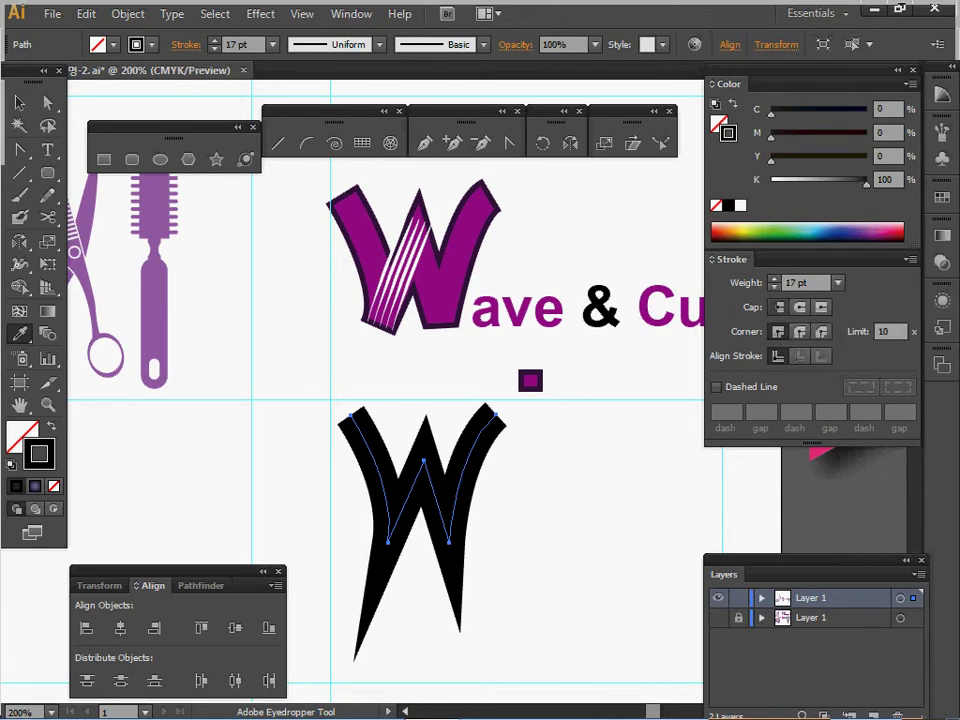
pyautogui.hotkey('ctrl', 'shift', 'a')
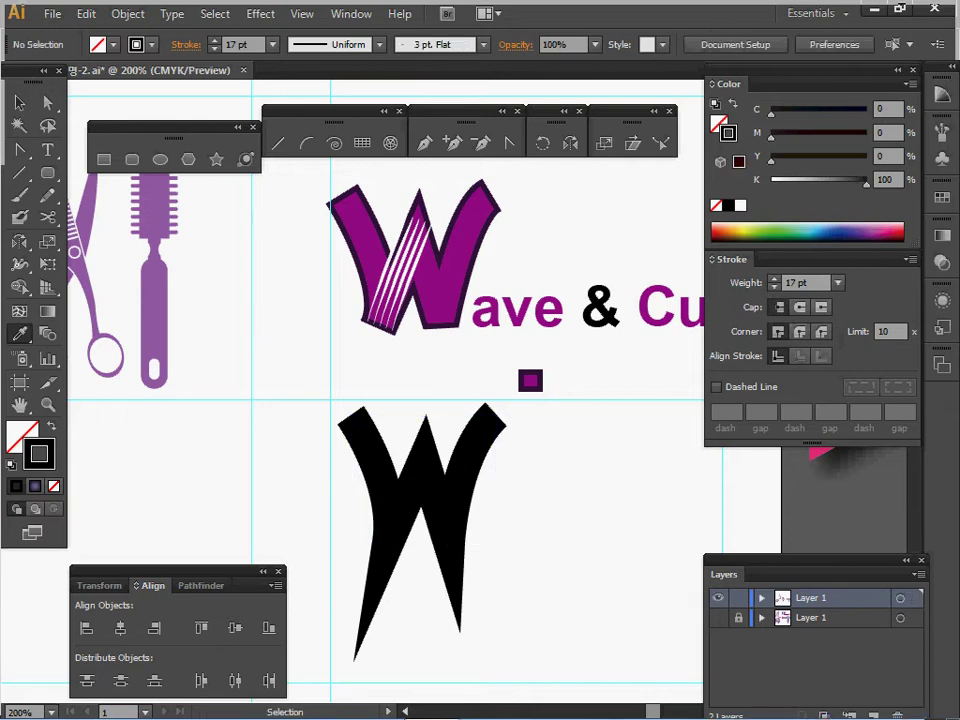
# - Shift the direction handle of the W path's lower-left anchor point slightly left to adjust the first stroke's curve
pyautogui.keyDown('ctrl'); pyautogui.click(422, 474); pyautogui.keyUp('ctrl')
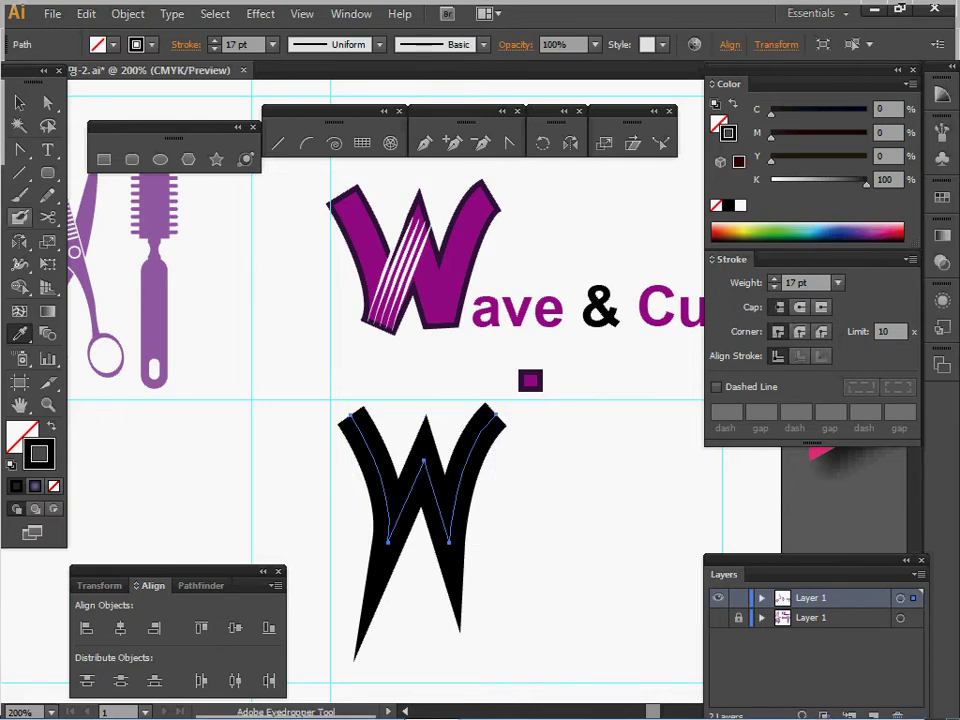
pyautogui.click(48, 103)
pyautogui.click(351, 527)
pyautogui.moveTo(351, 527); pyautogui.dragTo(409, 555)
pyautogui.moveTo(351, 555); pyautogui.dragTo(350, 556)
pyautogui.click(388, 542)
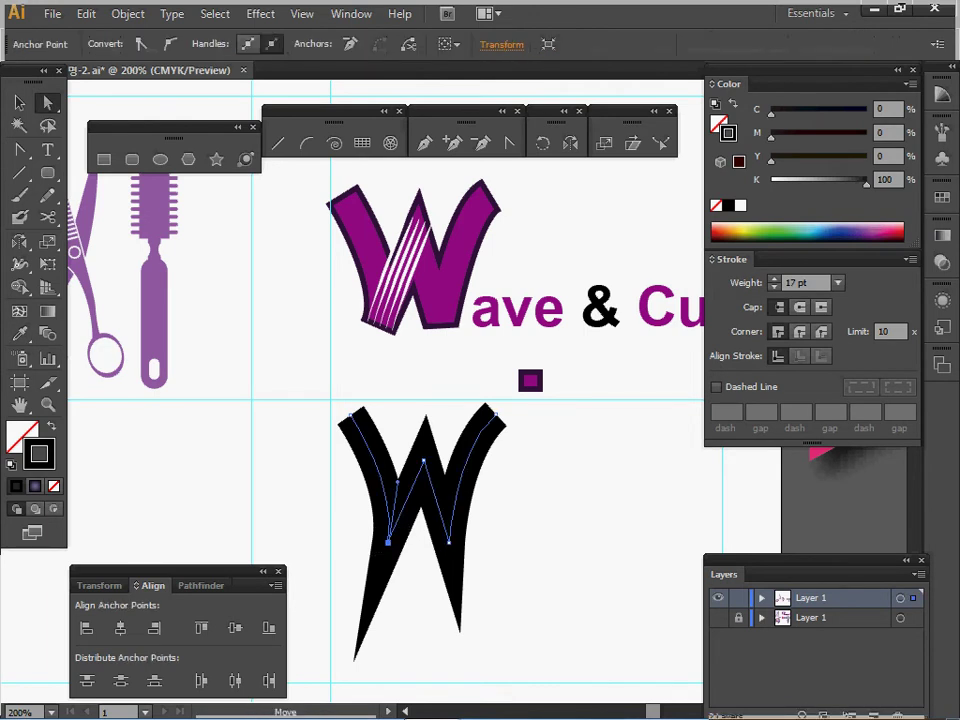
pyautogui.moveTo(397, 482); pyautogui.dragTo(389, 481)
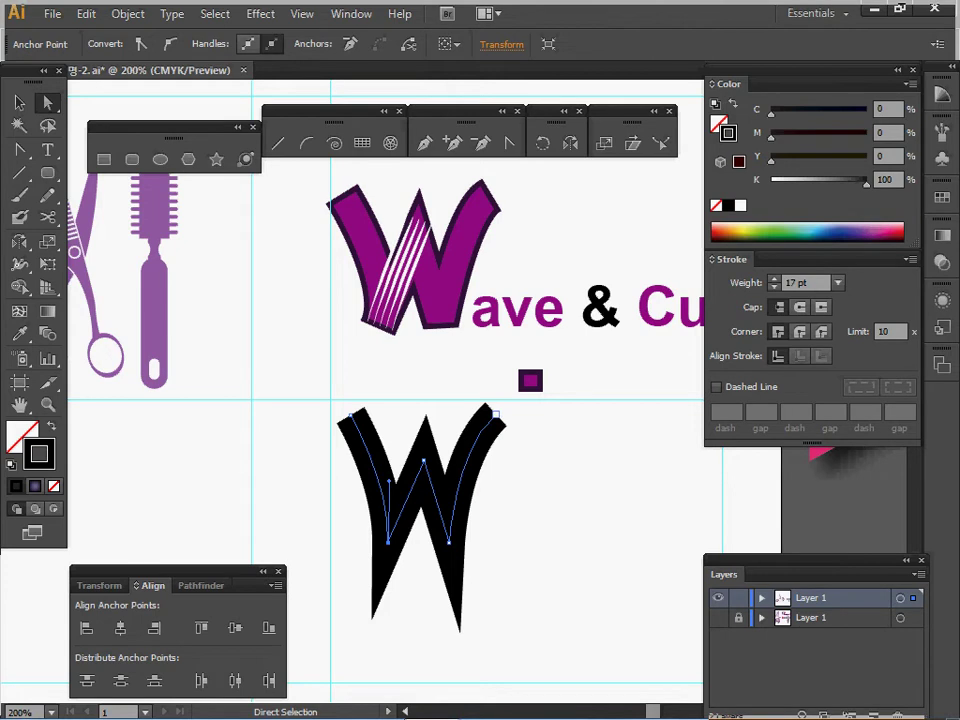
pyautogui.click(496, 415)
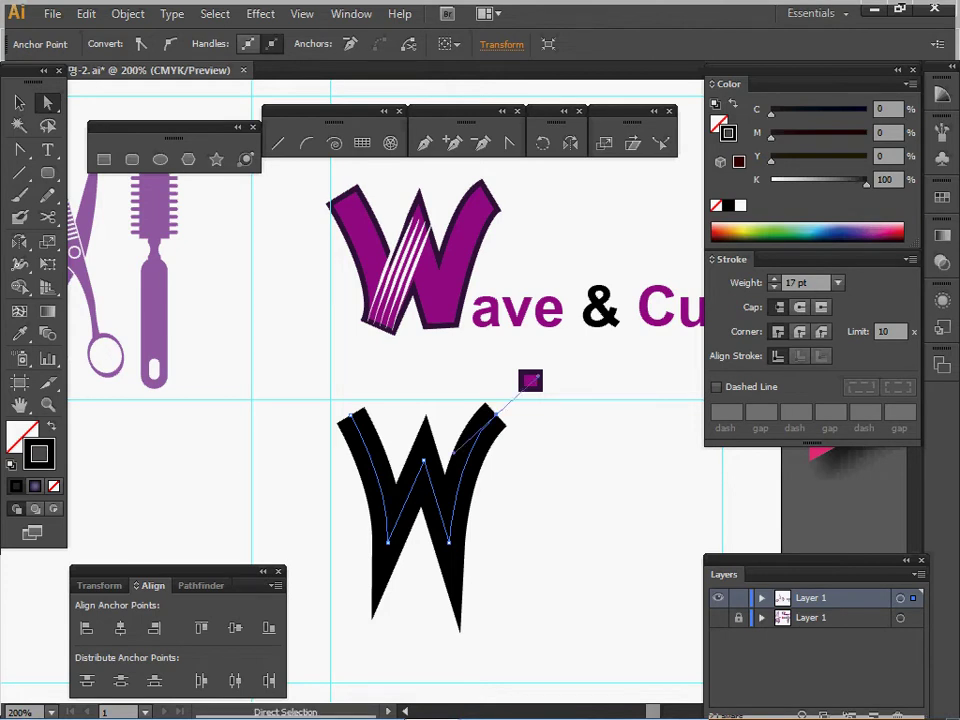
pyautogui.hotkey('ctrl', 'shift', 'a')
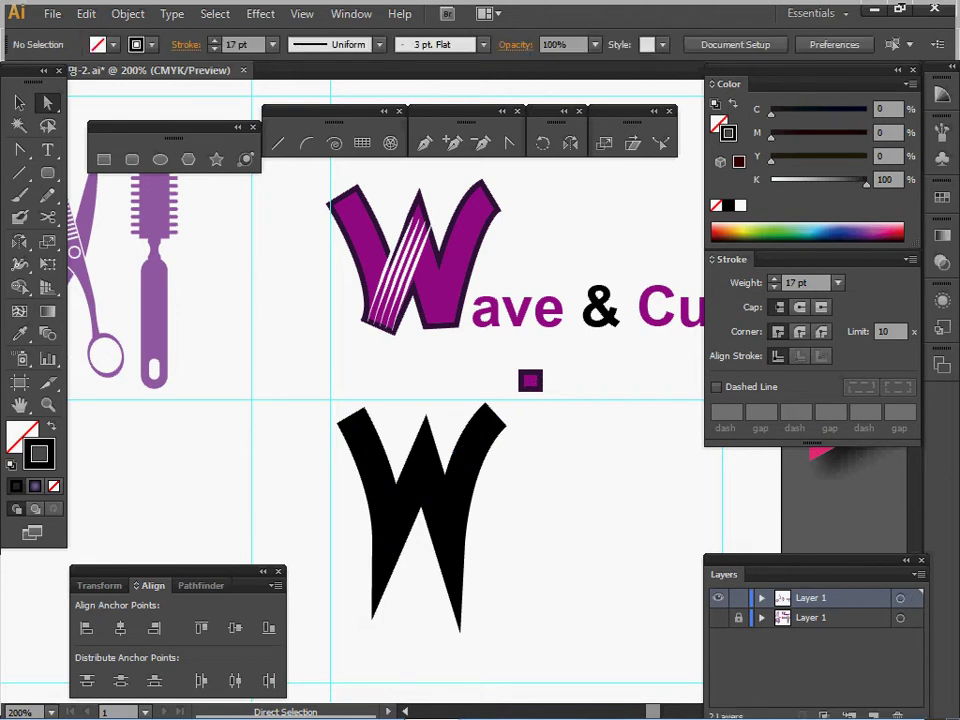
# - Set the W path's miter limit to 4 to cut off its long pointed lower corners
pyautogui.click(388, 542)
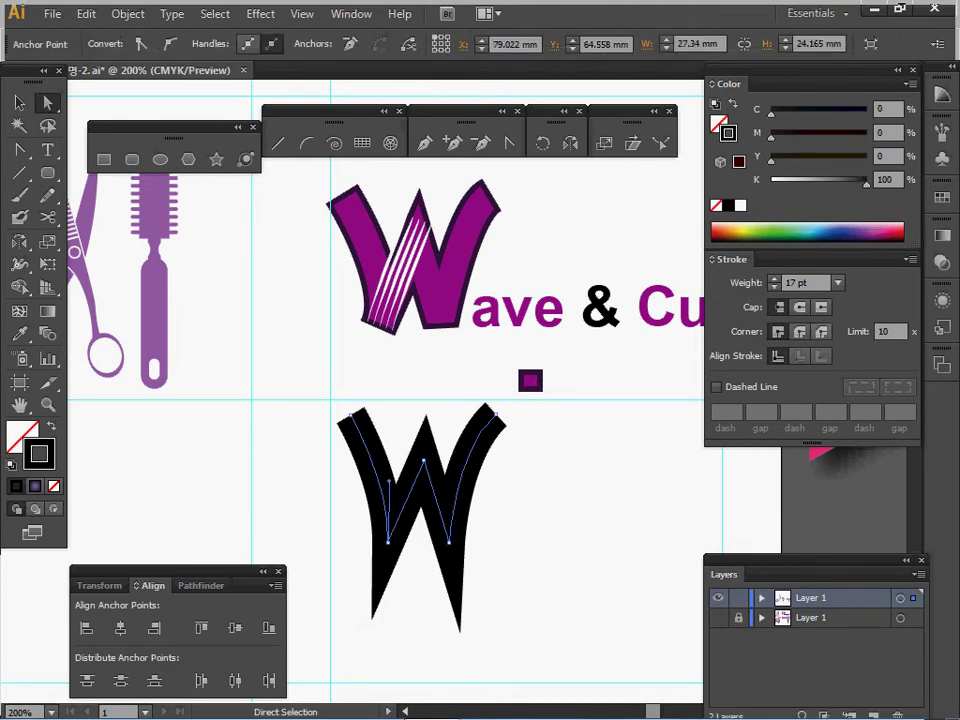
pyautogui.doubleClick(884, 332)
pyautogui.write('4')
pyautogui.press('Return')
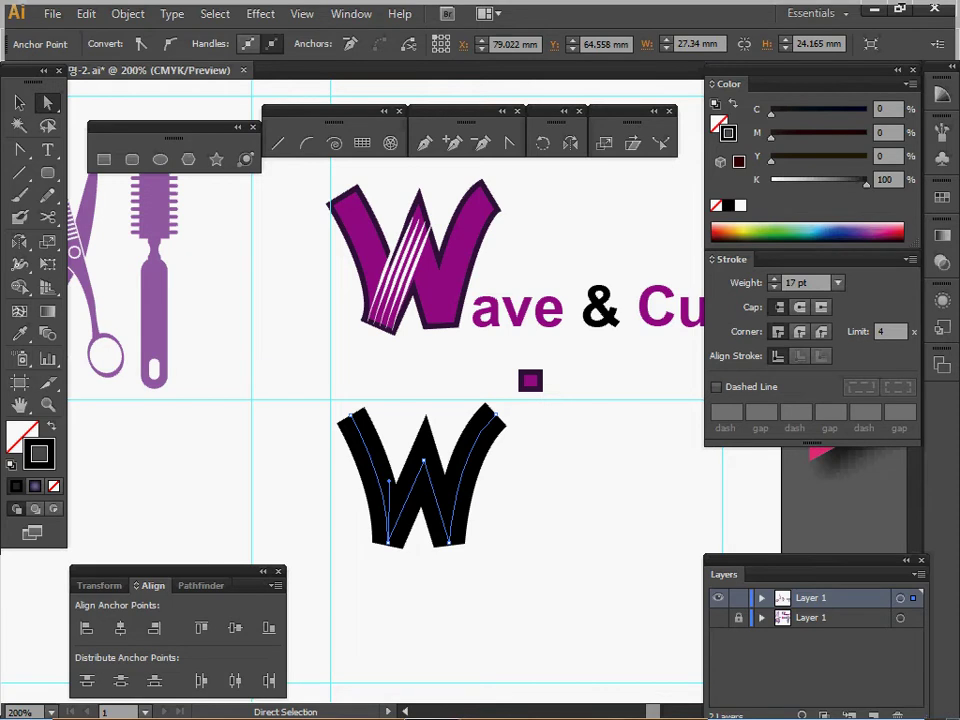
# - Compare the W path's corners at a miter limit of 10 and restore the limit to 4
pyautogui.doubleClick(884, 332)
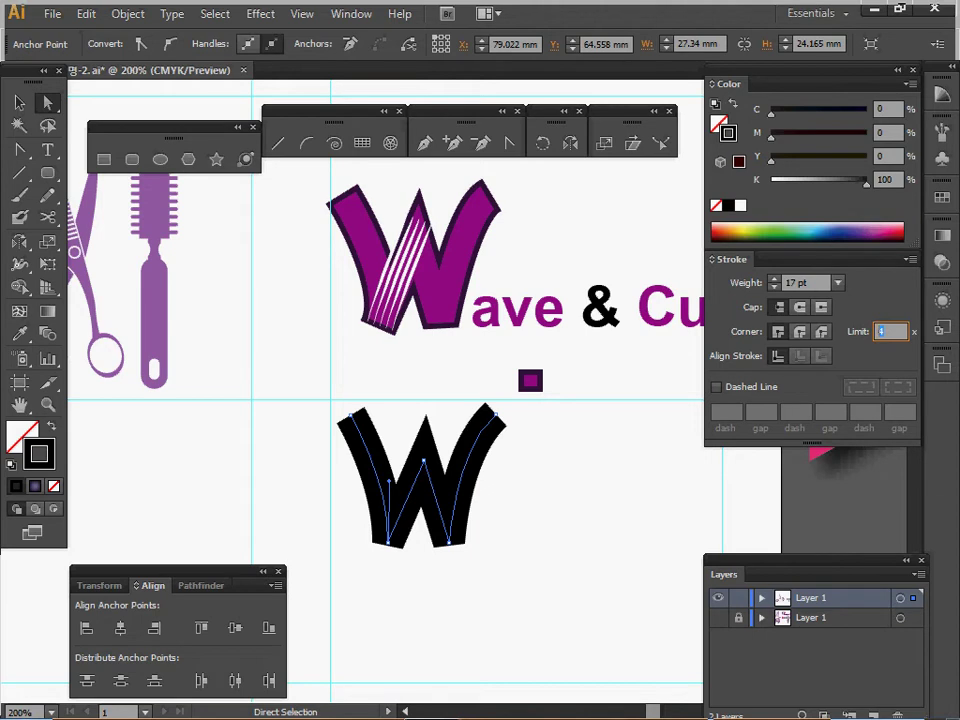
pyautogui.write('10')
pyautogui.press('Return')
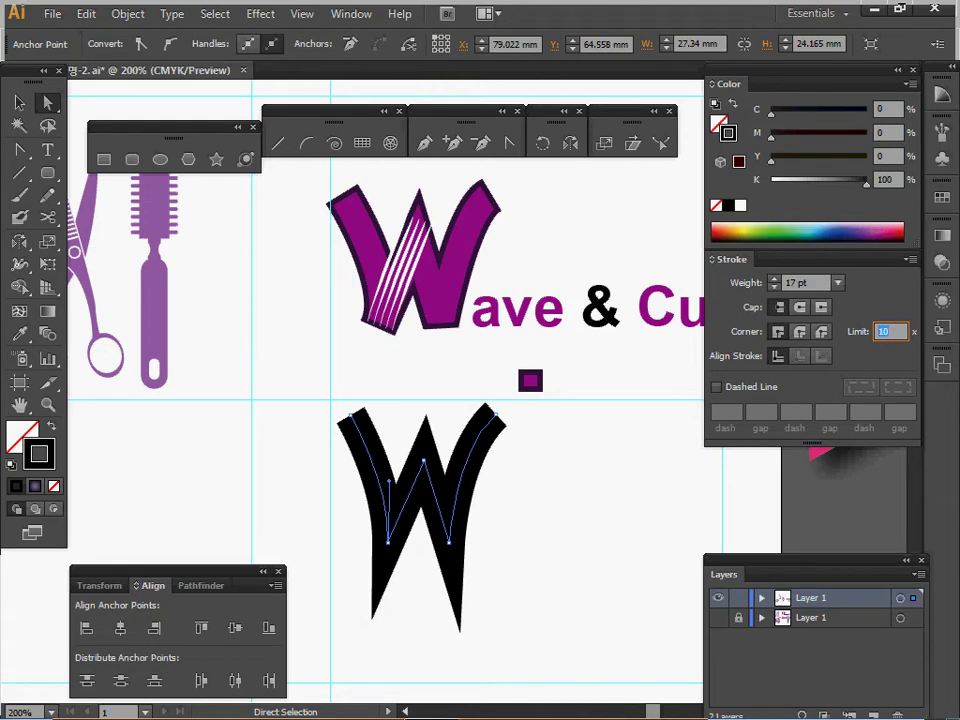
pyautogui.write('4')
pyautogui.press('Return')
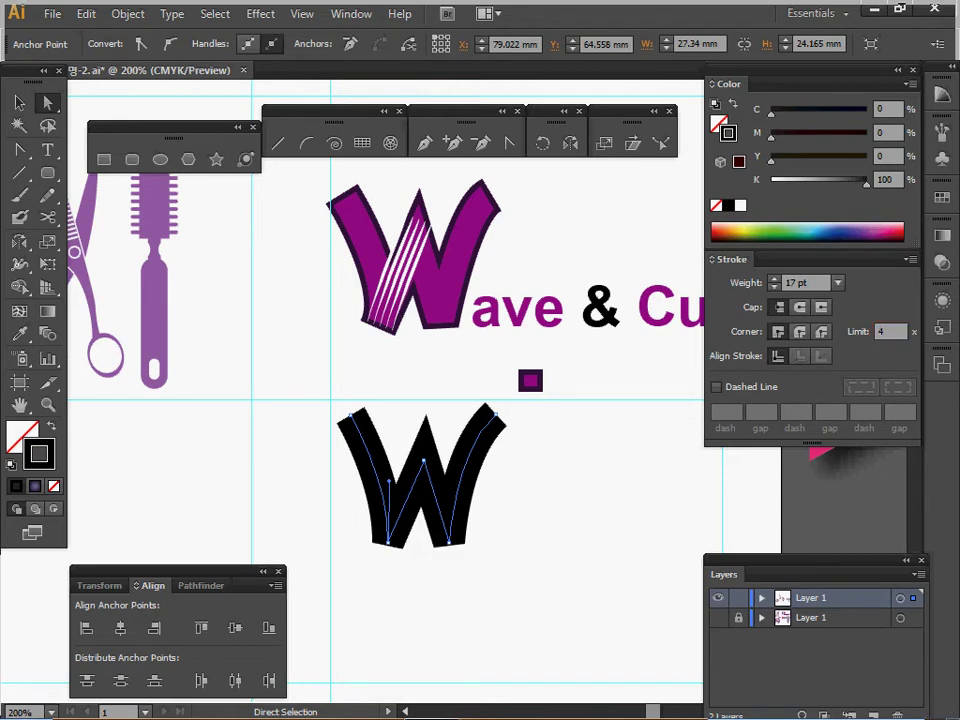
# - Convert the thick stroke of the W path into a filled shape with Outline Stroke
pyautogui.press('space')
pyautogui.moveTo(495, 251); pyautogui.dragTo(461, 262)
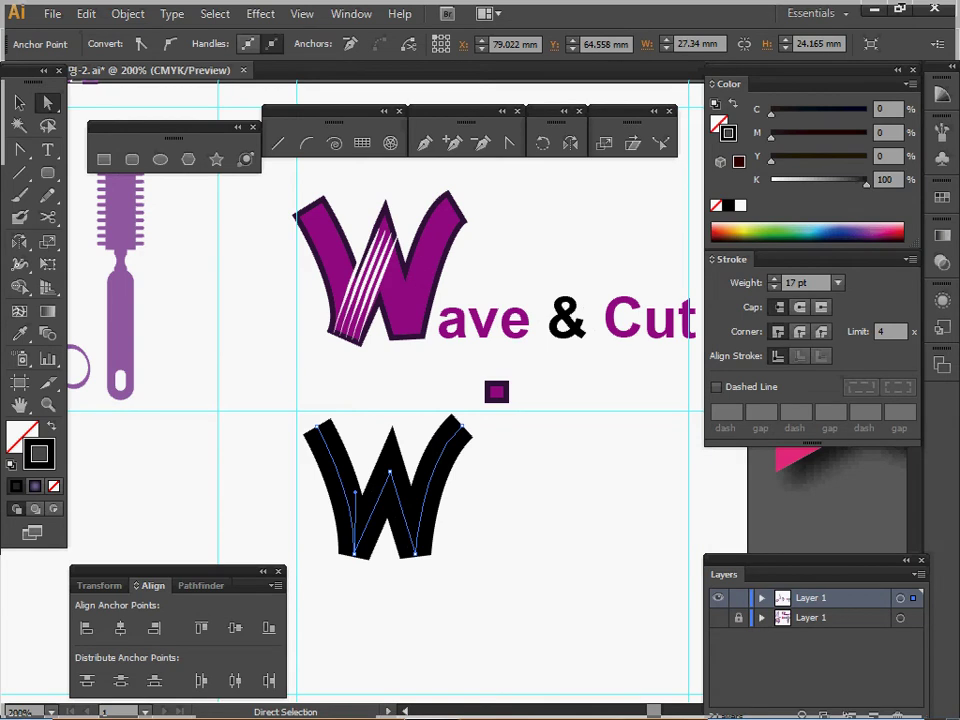
pyautogui.press('space')
pyautogui.moveTo(461, 262); pyautogui.dragTo(459, 271)
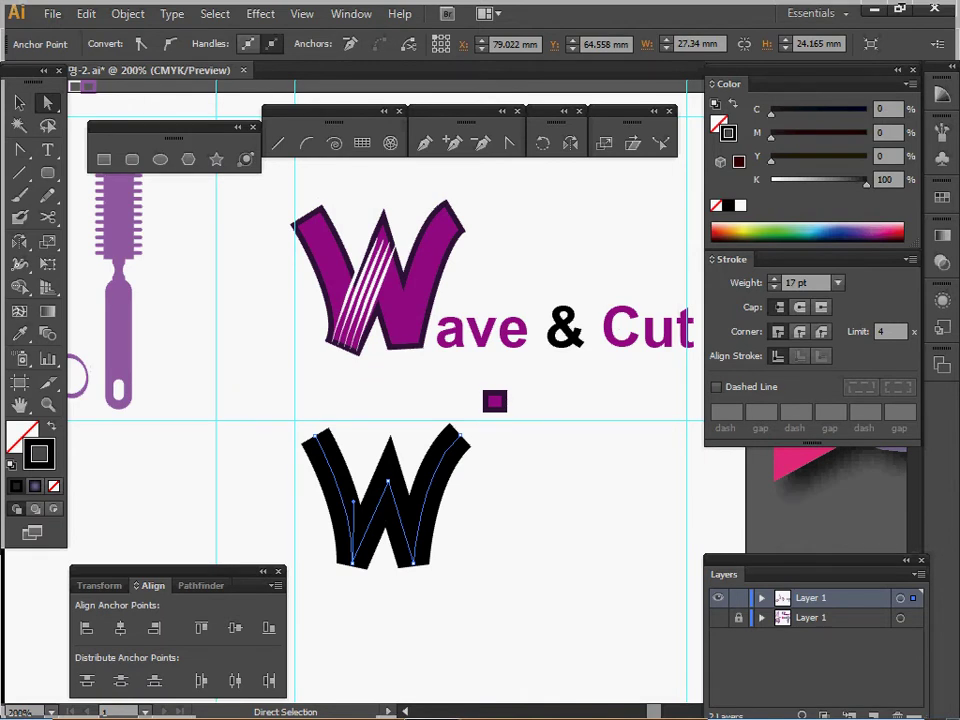
pyautogui.click(86, 13)
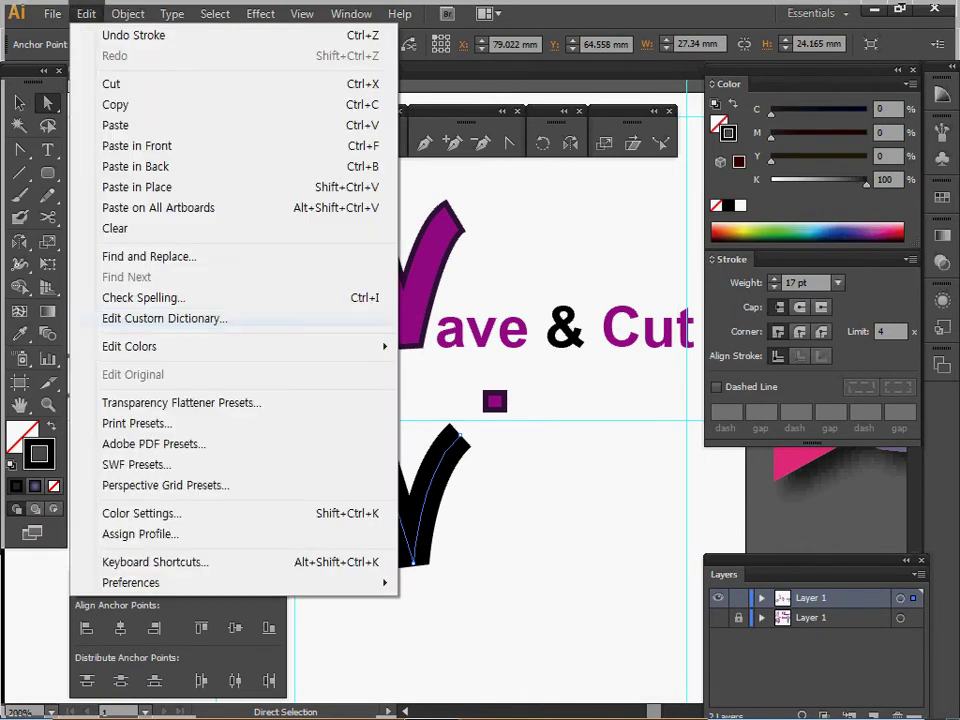
pyautogui.click(127, 14)
pyautogui.click(127, 14)
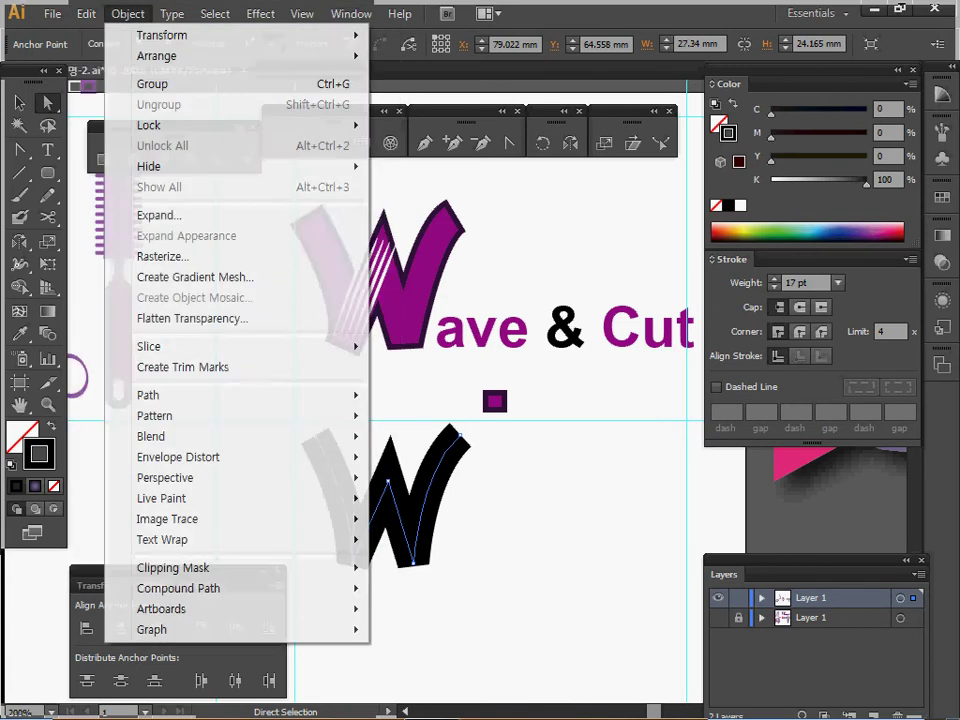
pyautogui.moveTo(250, 395)
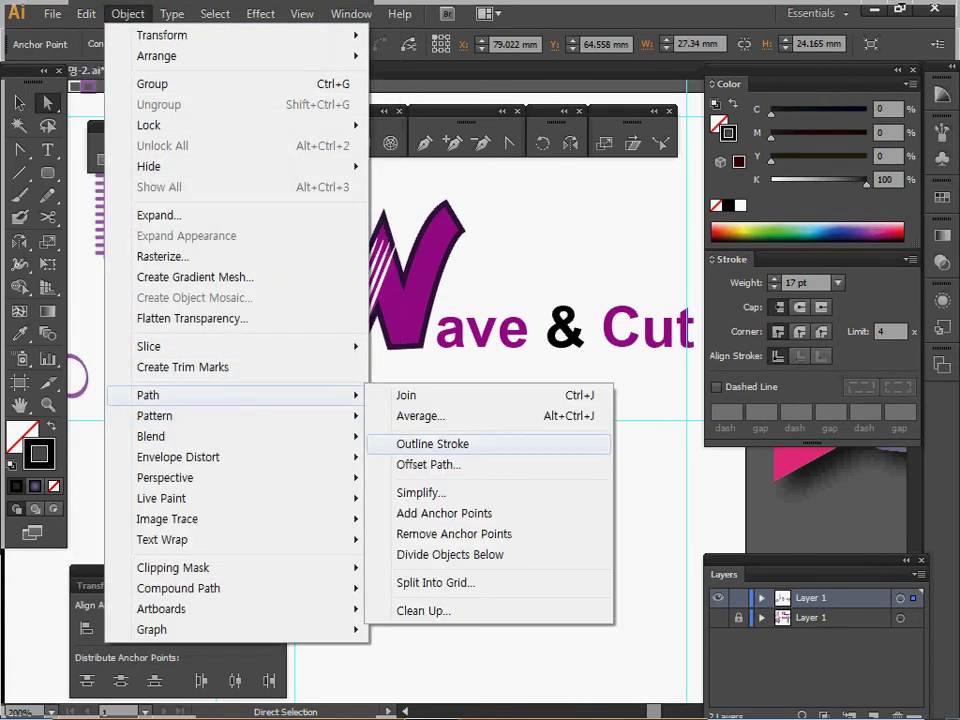
pyautogui.click(432, 443)
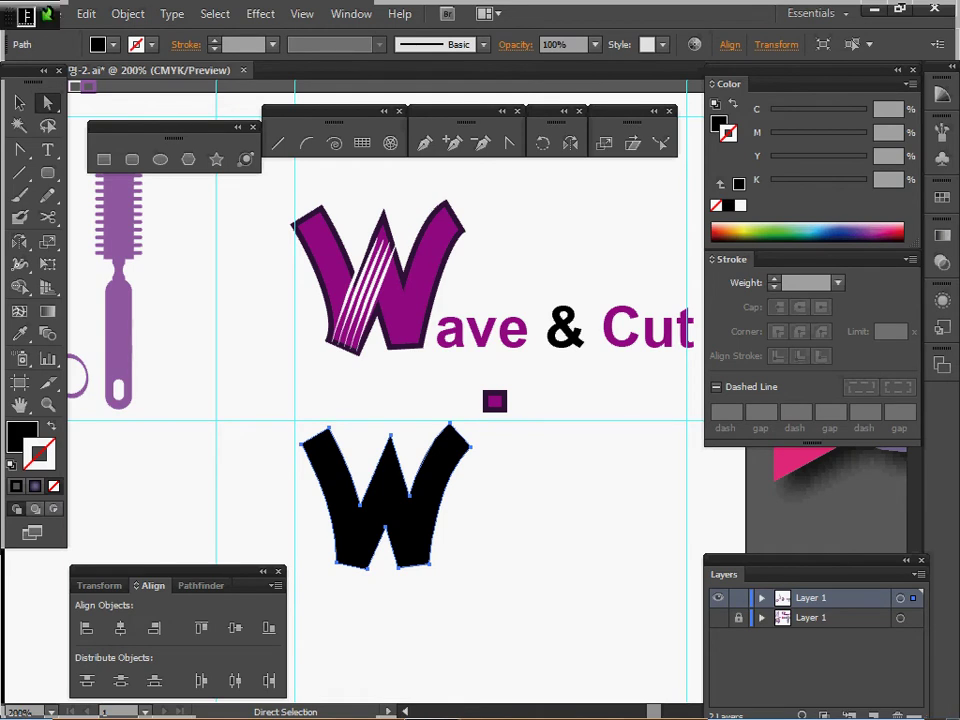
# - Copy the original logo W's purple fill and 3 pt dark outline onto the rebuilt W with the Eyedropper and save the document
pyautogui.click(413, 308)
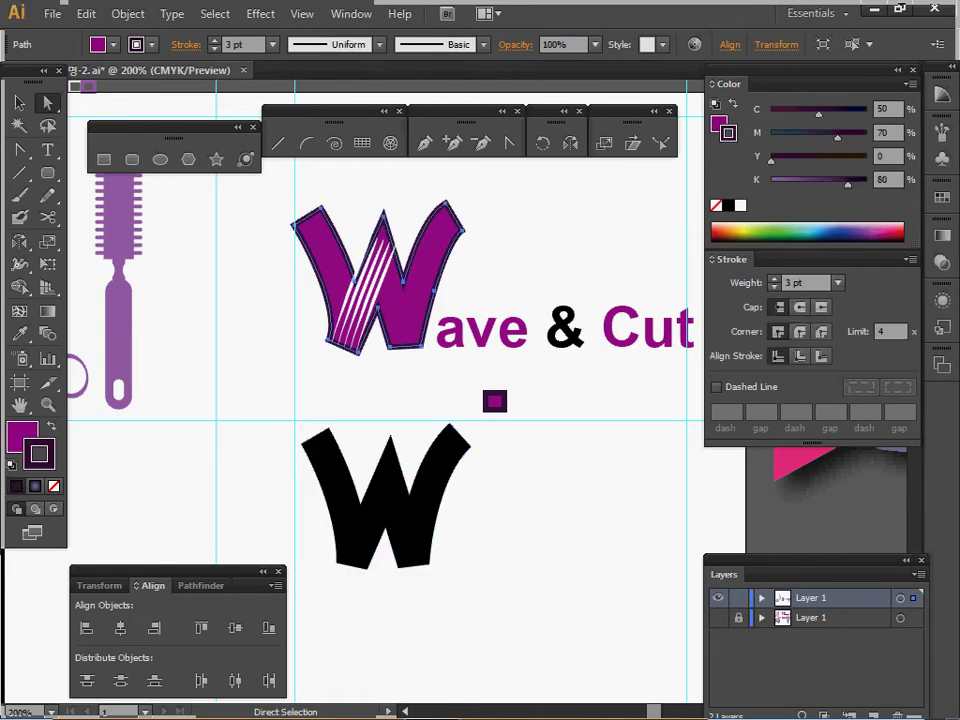
pyautogui.click(412, 520)
pyautogui.press('i')
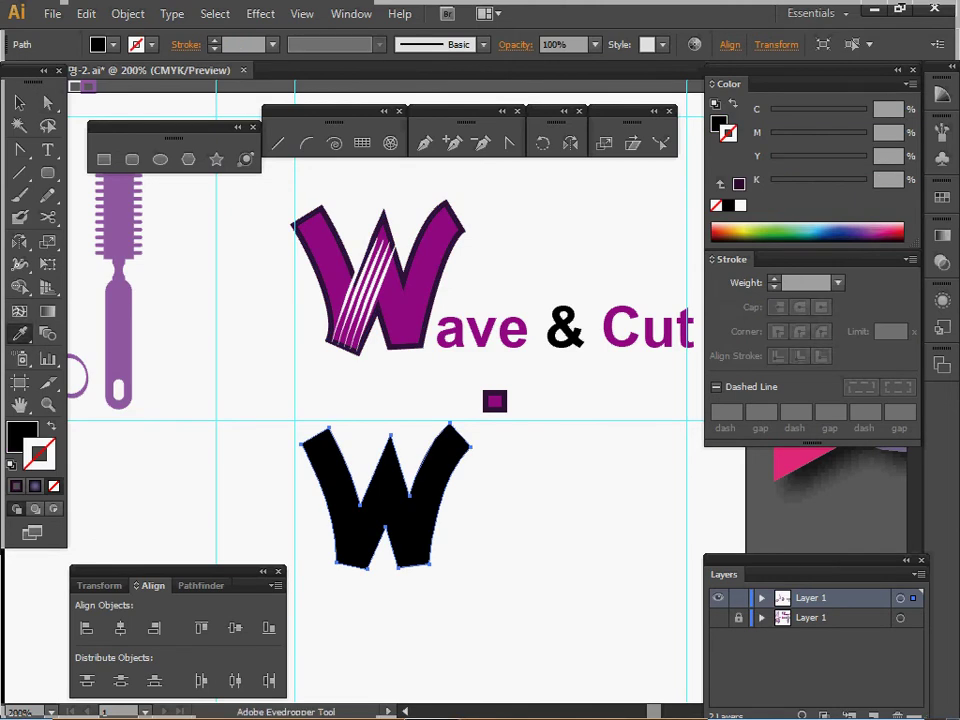
pyautogui.click(413, 308)
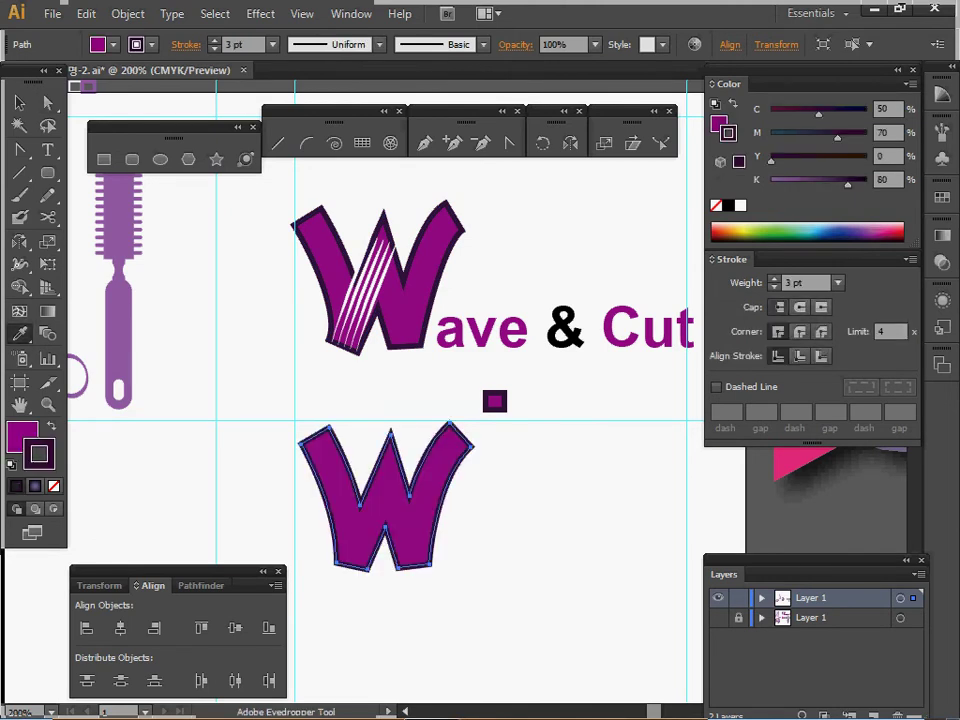
pyautogui.keyDown('ctrl'); pyautogui.click(540, 510); pyautogui.keyUp('ctrl')
pyautogui.moveTo(540, 510); pyautogui.dragTo(546, 548)
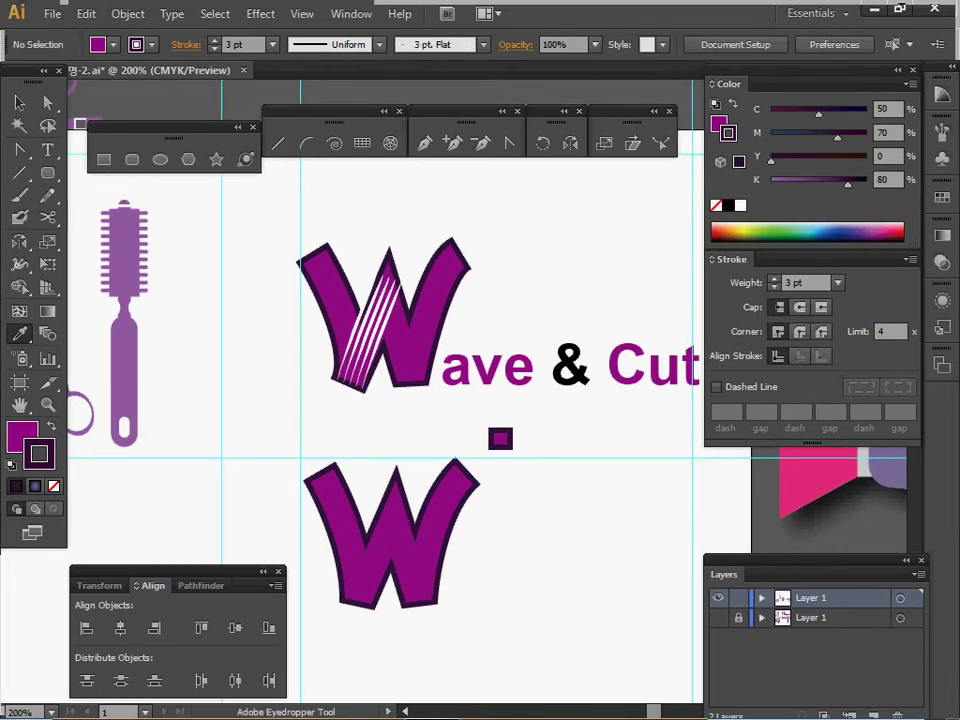
pyautogui.press('ctrl')
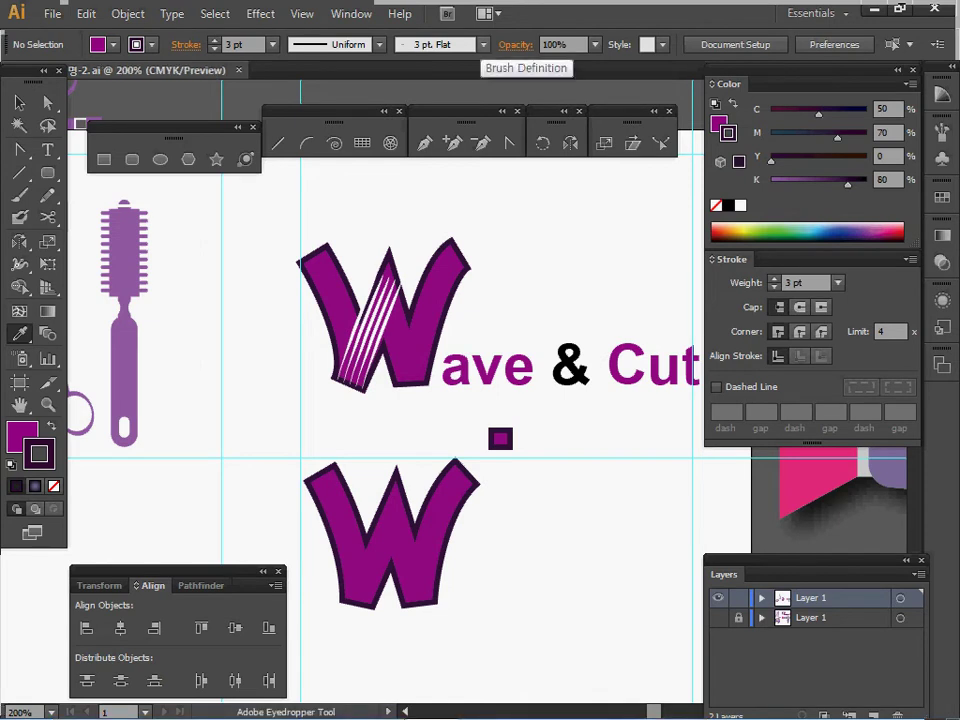
# - Examine the Artistic_ScrollPen brush library for the multi-line stripe brush and close the library
pyautogui.click(483, 44)
pyautogui.scroll(-3, 390, 125)
pyautogui.scroll(1, 390, 125)
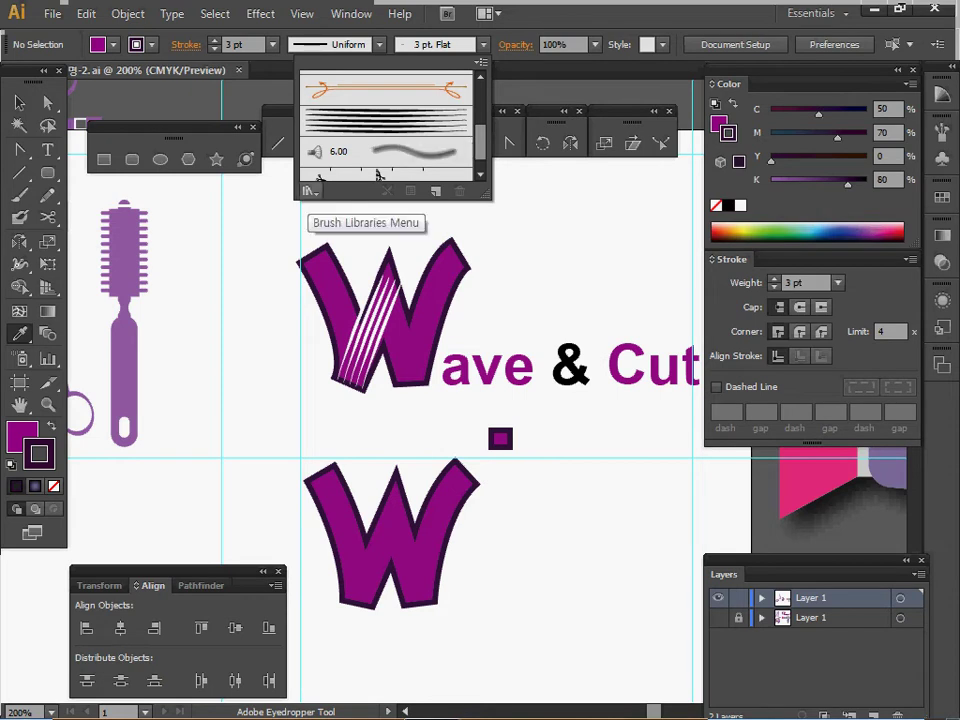
pyautogui.click(310, 190)
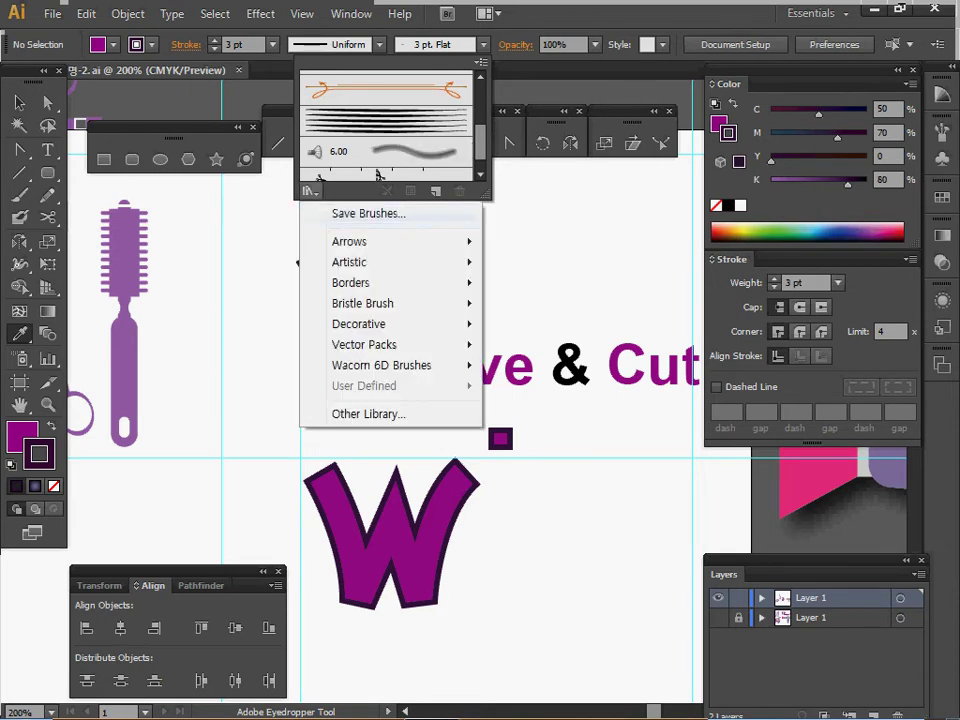
pyautogui.moveTo(360, 262)
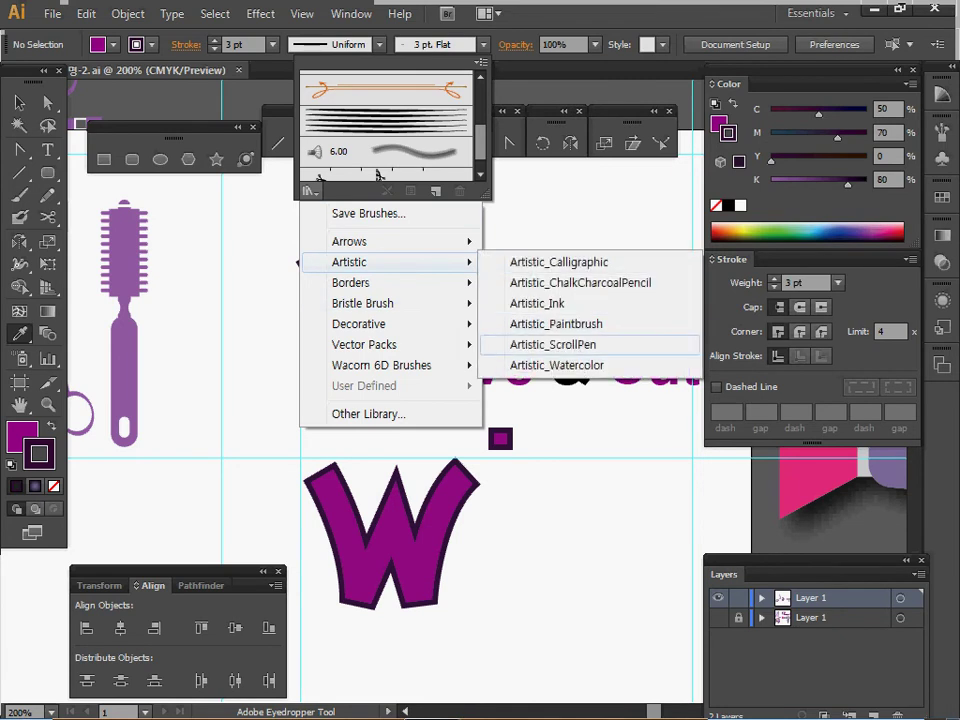
pyautogui.click(553, 344)
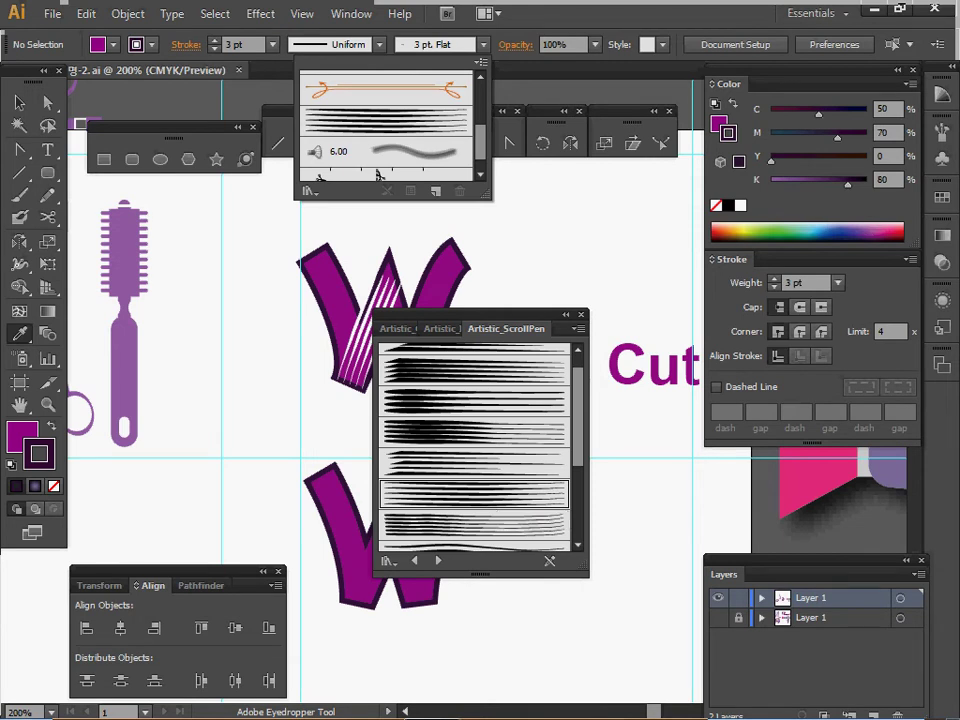
pyautogui.press('Escape')
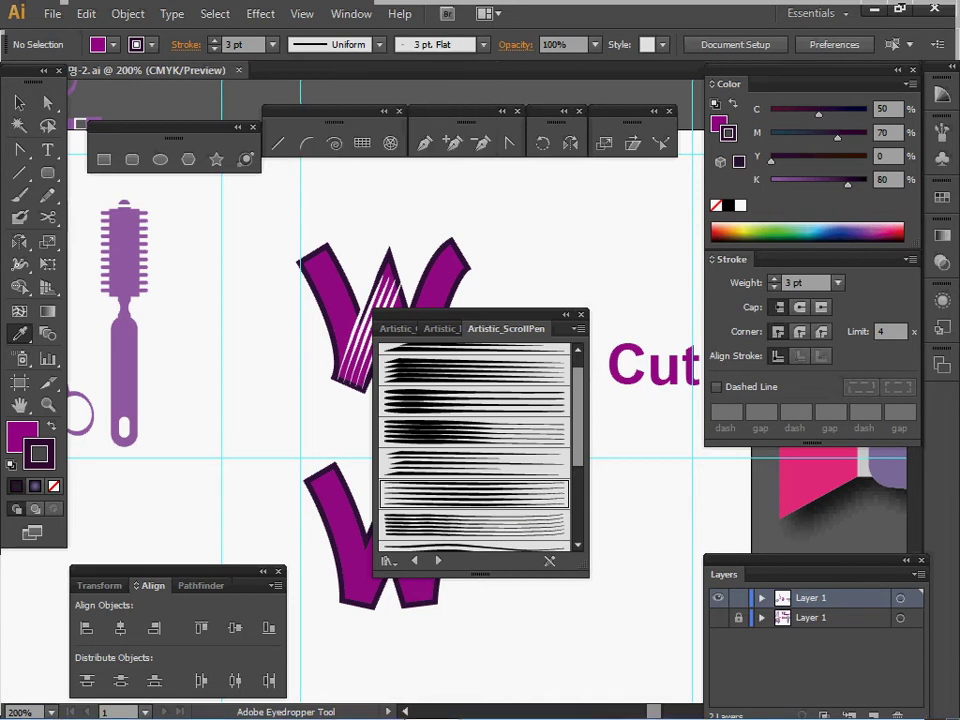
pyautogui.click(581, 314)
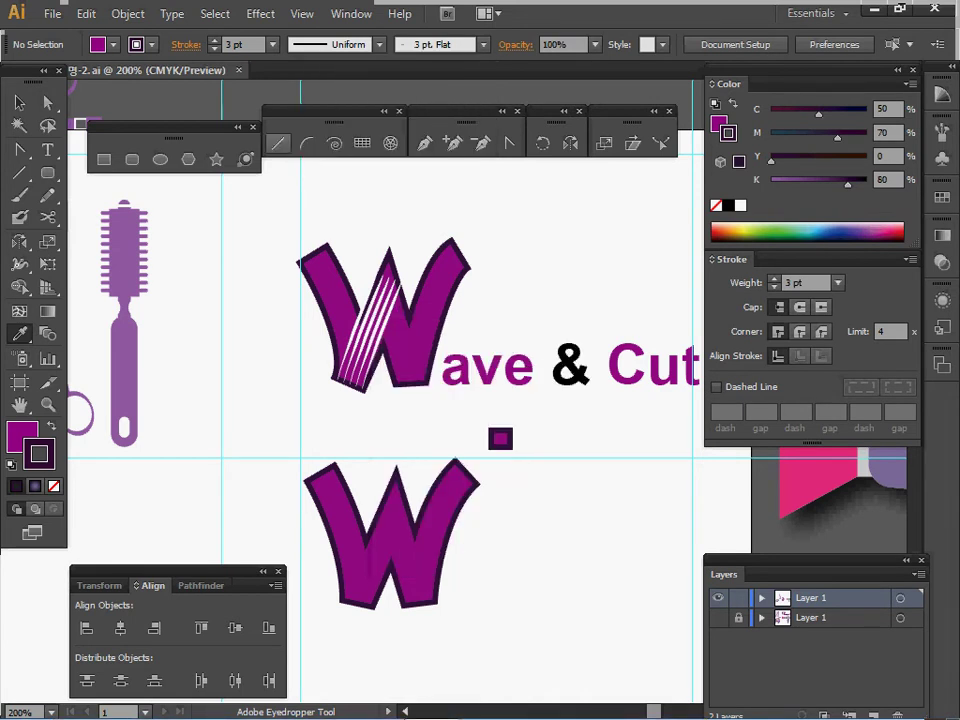
# - Draw a diagonal line along the rebuilt W's middle stroke, from its upper peak to the lower-left foot, and colour its stroke white
pyautogui.press('\\')
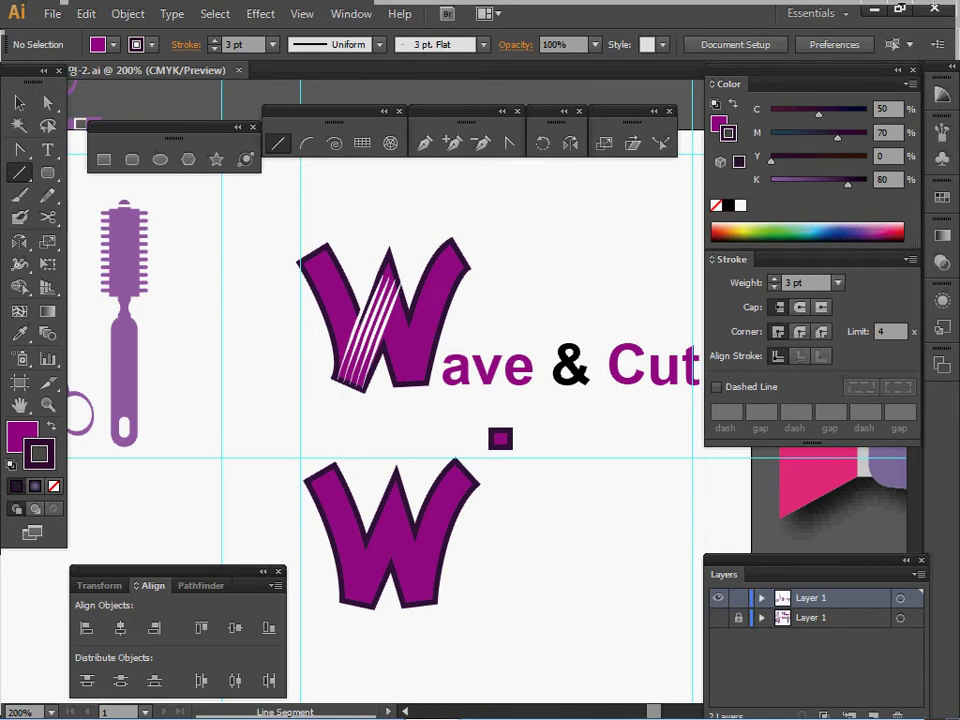
pyautogui.moveTo(404, 492); pyautogui.dragTo(357, 602)
pyautogui.moveTo(357, 602); pyautogui.dragTo(356, 602)
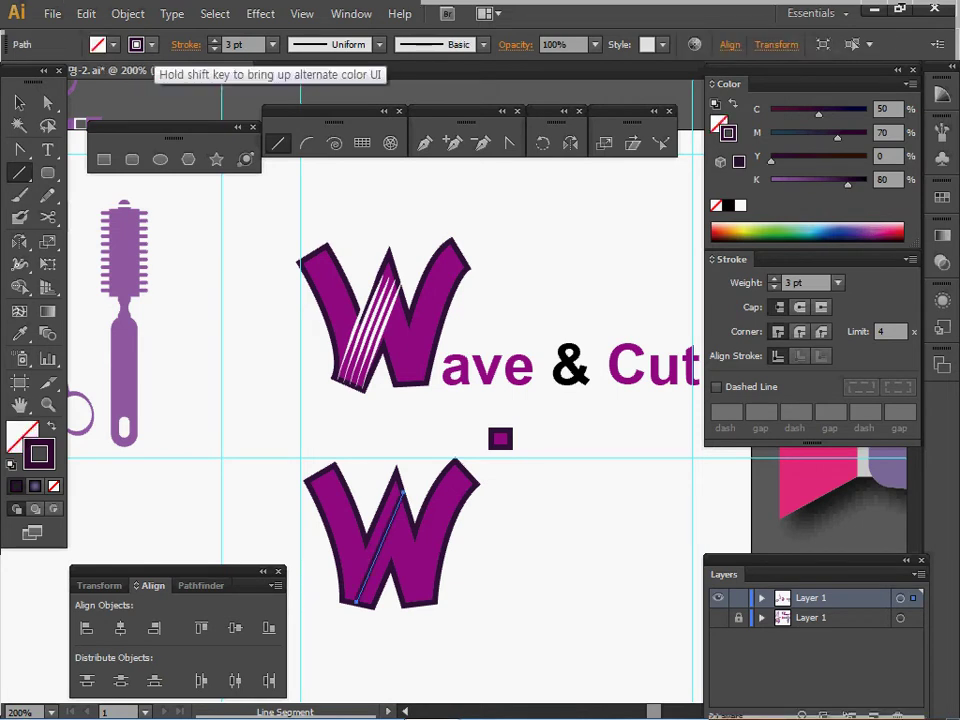
pyautogui.click(136, 44)
pyautogui.click(39, 76)
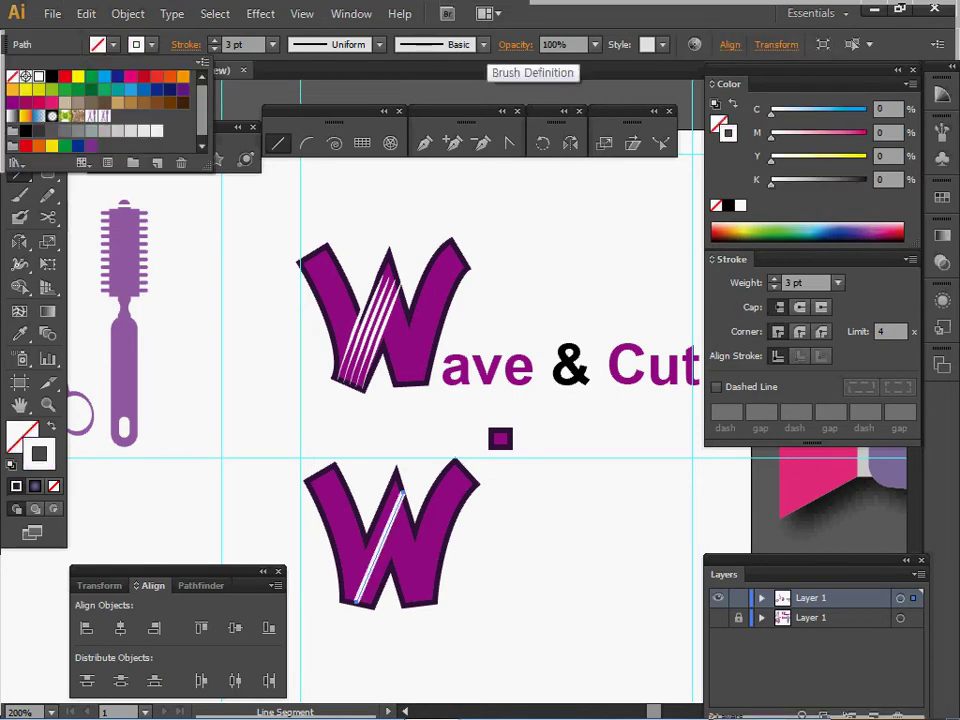
# - Apply the multi-line stripe brush to the white diagonal line and set its stroke weight to 0.5 pt
pyautogui.click(484, 45)
pyautogui.click(483, 44)
pyautogui.click(385, 121)
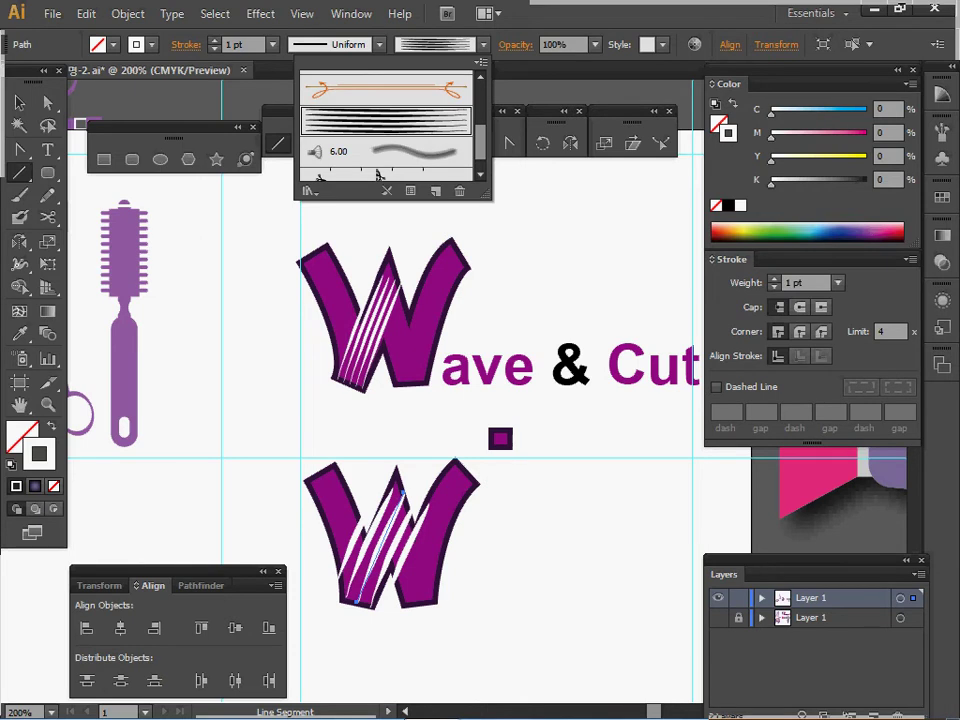
pyautogui.click(272, 44)
pyautogui.click(290, 84)
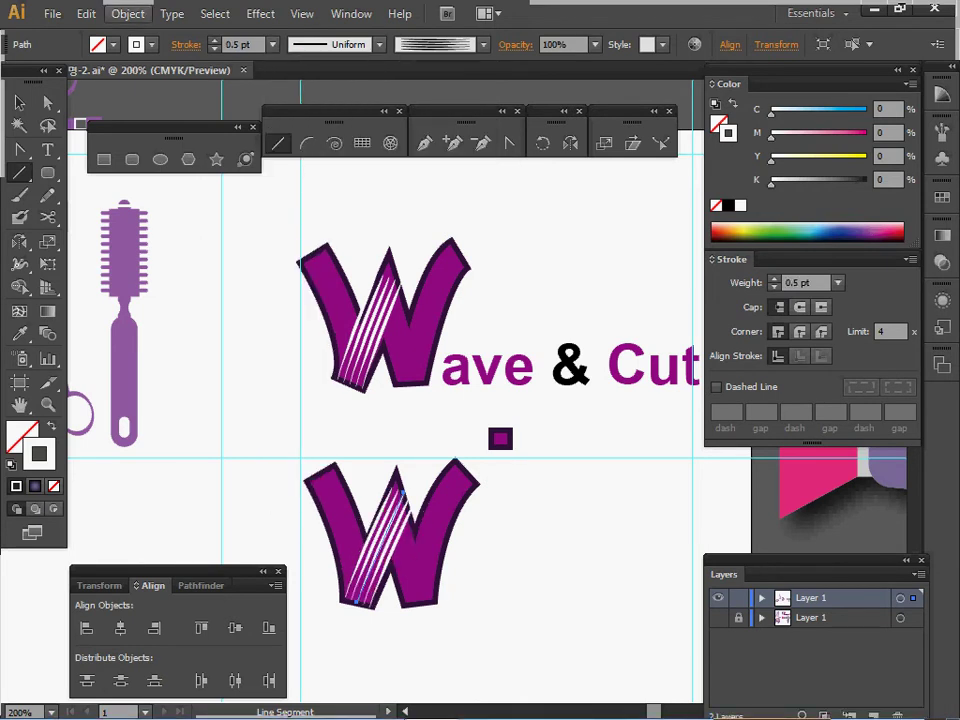
# - Convert the brushed white line into filled shapes with Expand Appearance, deselect it and save the document
pyautogui.click(127, 13)
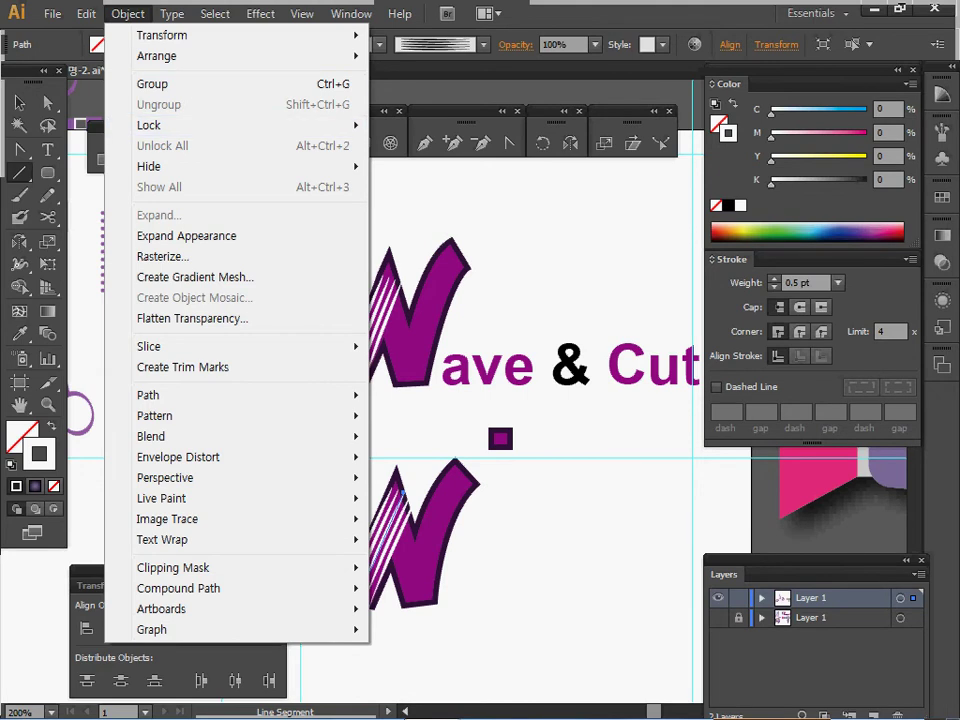
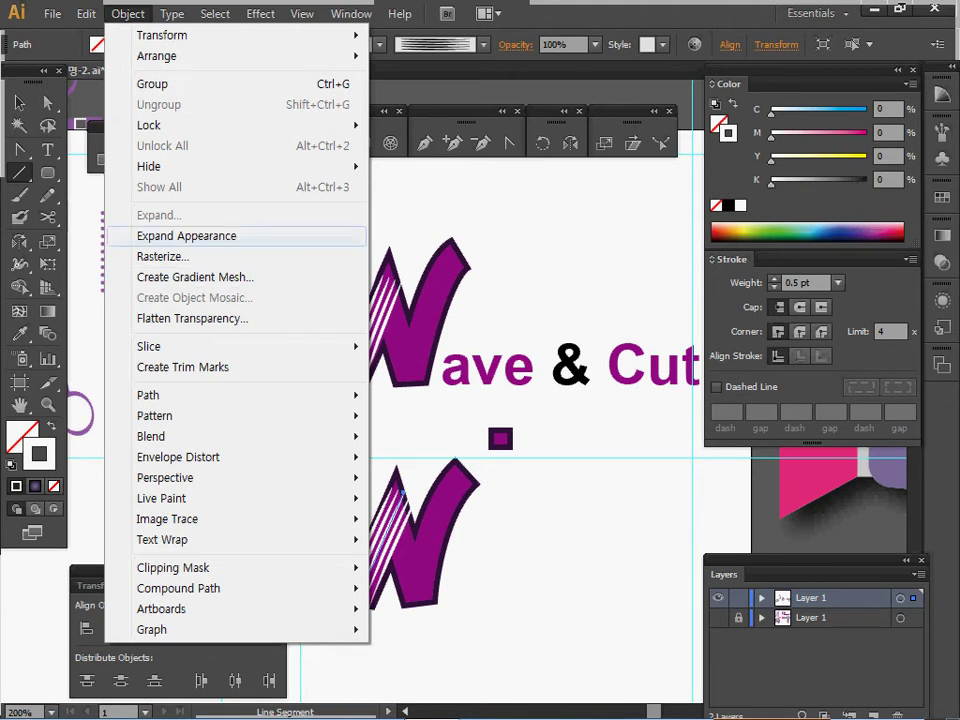
pyautogui.click(186, 236)
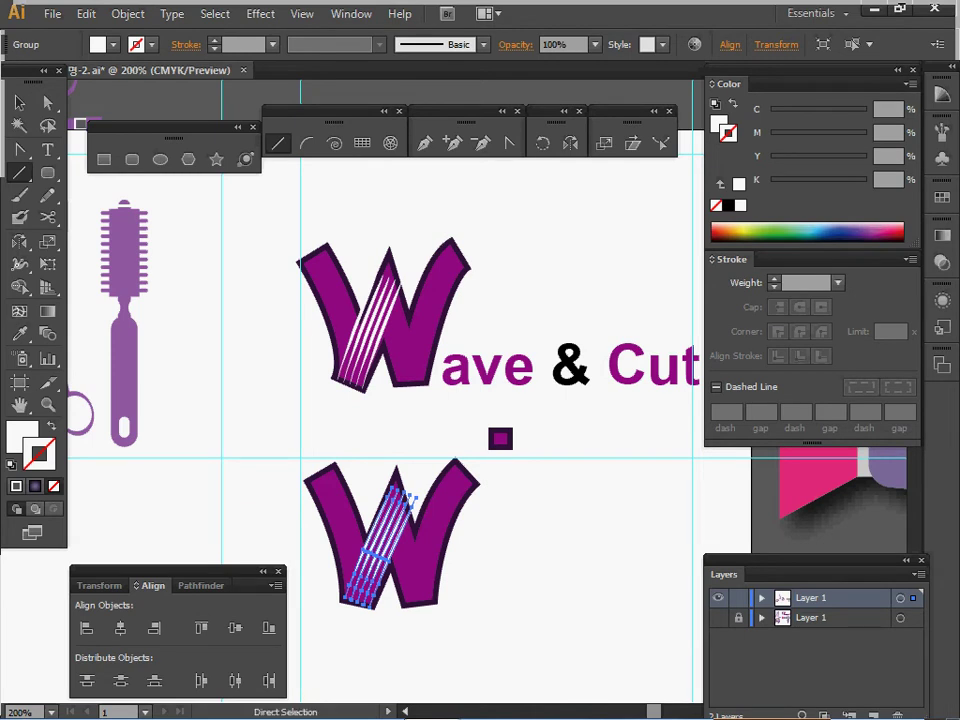
pyautogui.hotkey('ctrl', 'shift', 'a')
pyautogui.moveTo(530, 537); pyautogui.dragTo(465, 501)
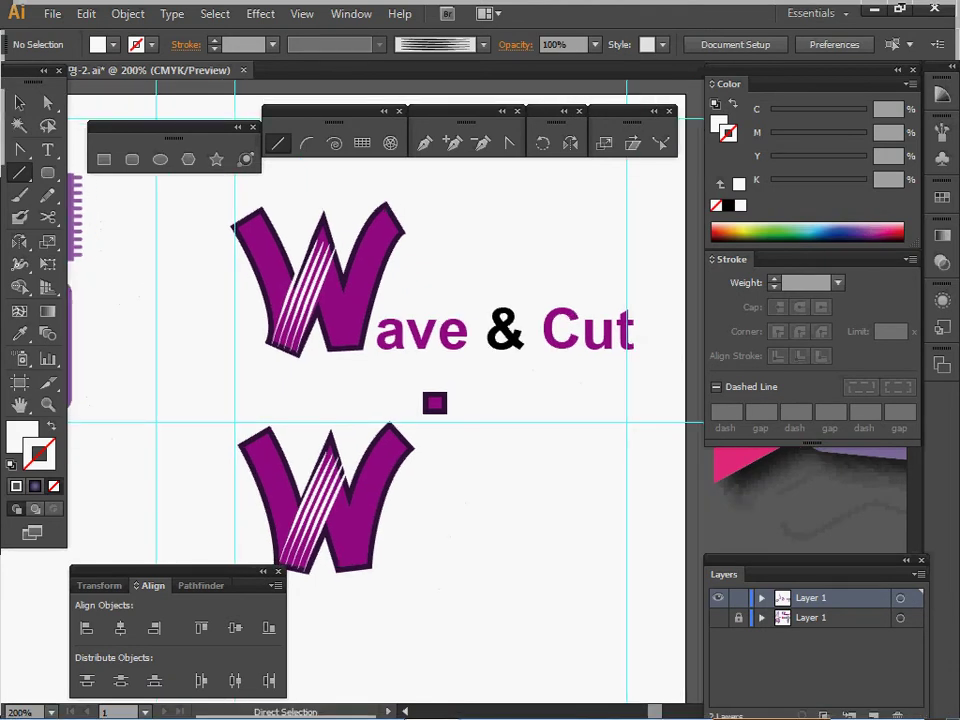
pyautogui.hotkey('ctrl', 's')
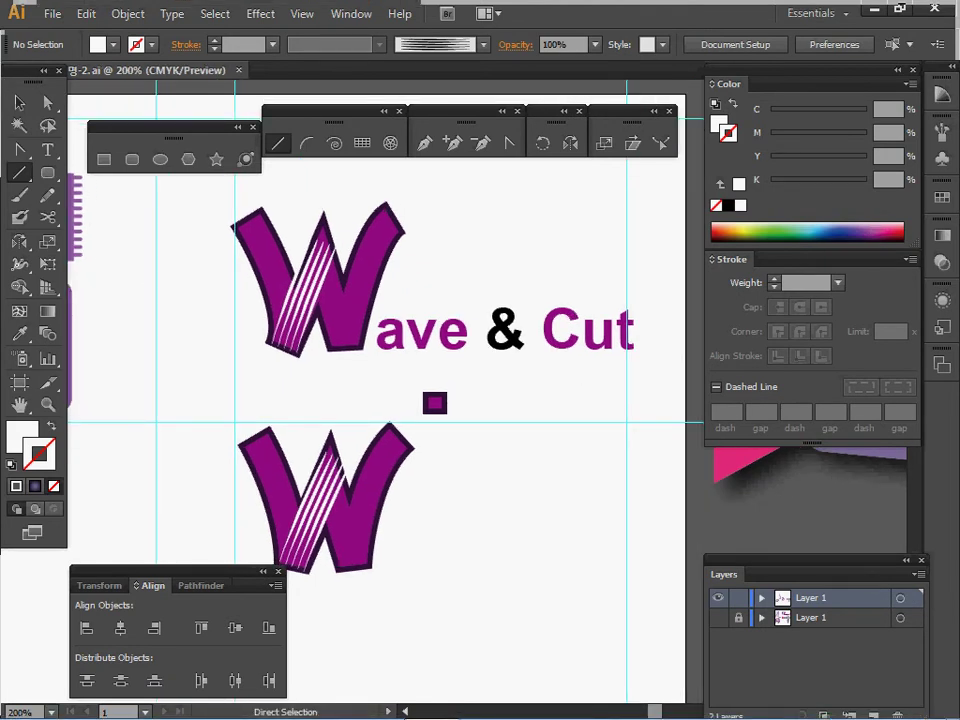
# - Examine the fill colour of the ampersand in the logo text
pyautogui.keyDown('ctrl'); pyautogui.click(505, 332); pyautogui.keyUp('ctrl')
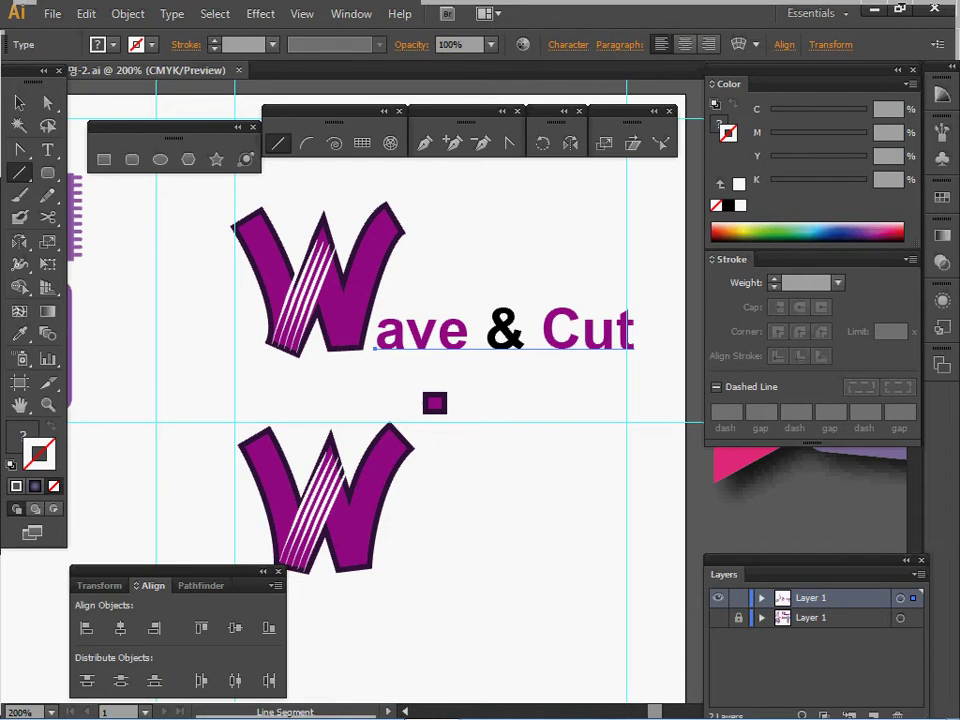
pyautogui.press('t')
pyautogui.moveTo(485, 332); pyautogui.dragTo(525, 332)
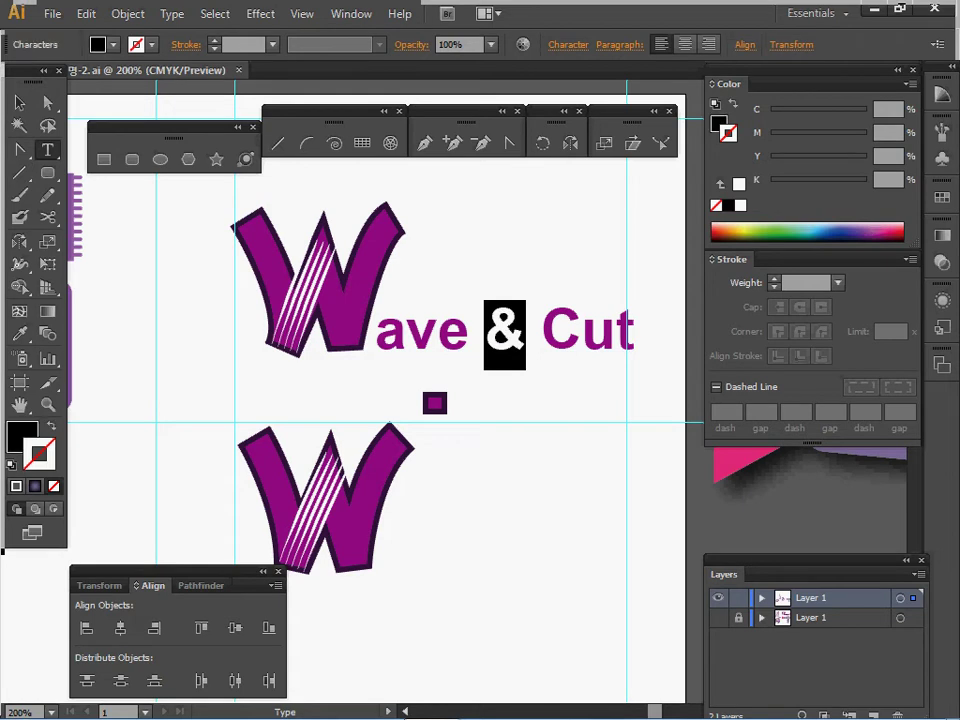
# - Delete the rebuilt W with its white stripes and the small purple colour square below the logo text
pyautogui.keyDown('ctrl'); pyautogui.click(242, 381); pyautogui.keyUp('ctrl')
pyautogui.moveTo(242, 381); pyautogui.dragTo(436, 560)
pyautogui.press('Delete')
pyautogui.press('Delete')
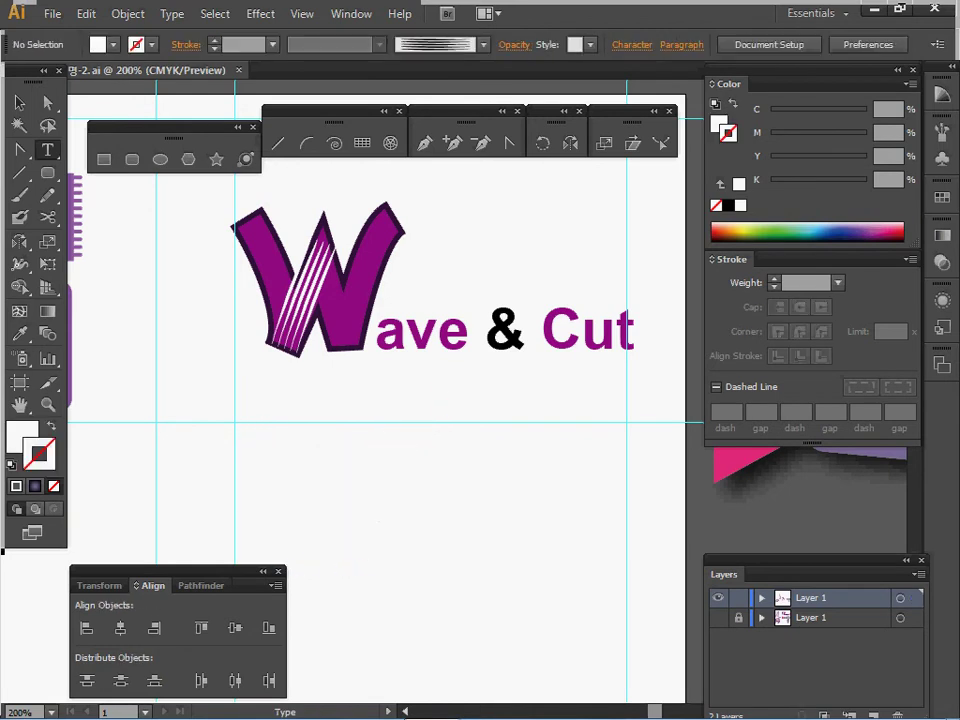
# - Draw a 27 × 30 mm ellipse with the default white fill and black stroke and place it on the artboard below the scissors and hairbrush
pyautogui.keyDown('ctrl'); pyautogui.keyDown('alt'); pyautogui.click(503, 481); pyautogui.keyUp('alt'); pyautogui.keyUp('ctrl')
pyautogui.moveTo(470, 480); pyautogui.dragTo(872, 430)
pyautogui.keyDown('ctrl'); pyautogui.click(364, 422); pyautogui.keyUp('ctrl')
pyautogui.moveTo(364, 422); pyautogui.dragTo(332, 447)
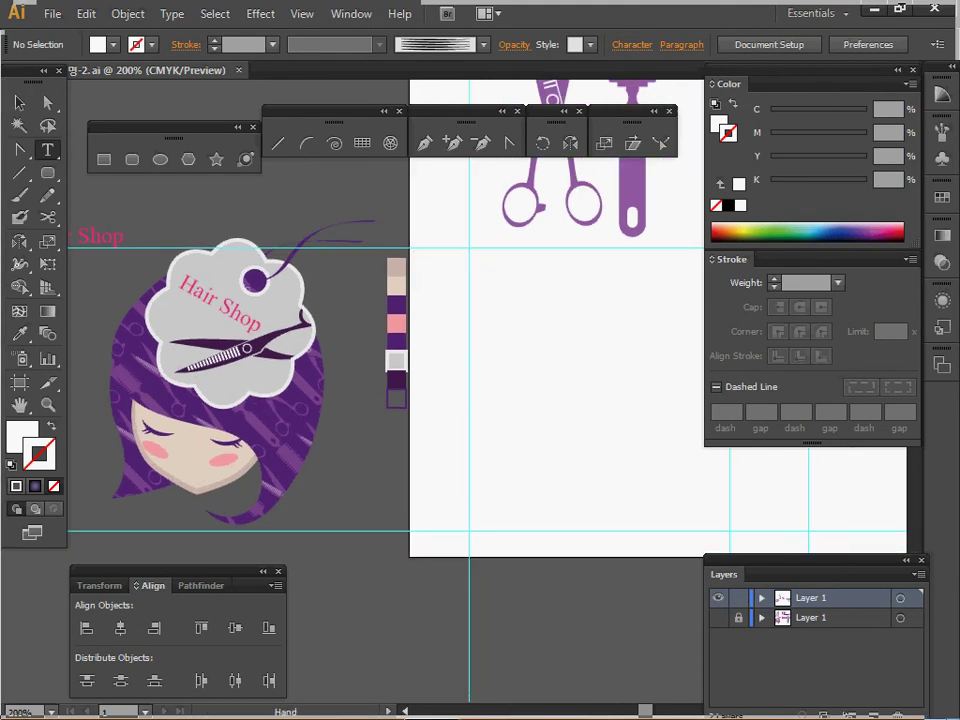
pyautogui.moveTo(332, 447)
pyautogui.mouseDown()
pyautogui.moveTo(328, 401)
pyautogui.moveTo(313, 432)
pyautogui.moveTo(394, 448)
pyautogui.moveTo(346, 448)
pyautogui.mouseUp()
pyautogui.press('d')
pyautogui.hotkey('ctrl', '+')
pyautogui.hotkey('ctrl', '-')
pyautogui.click(160, 159)
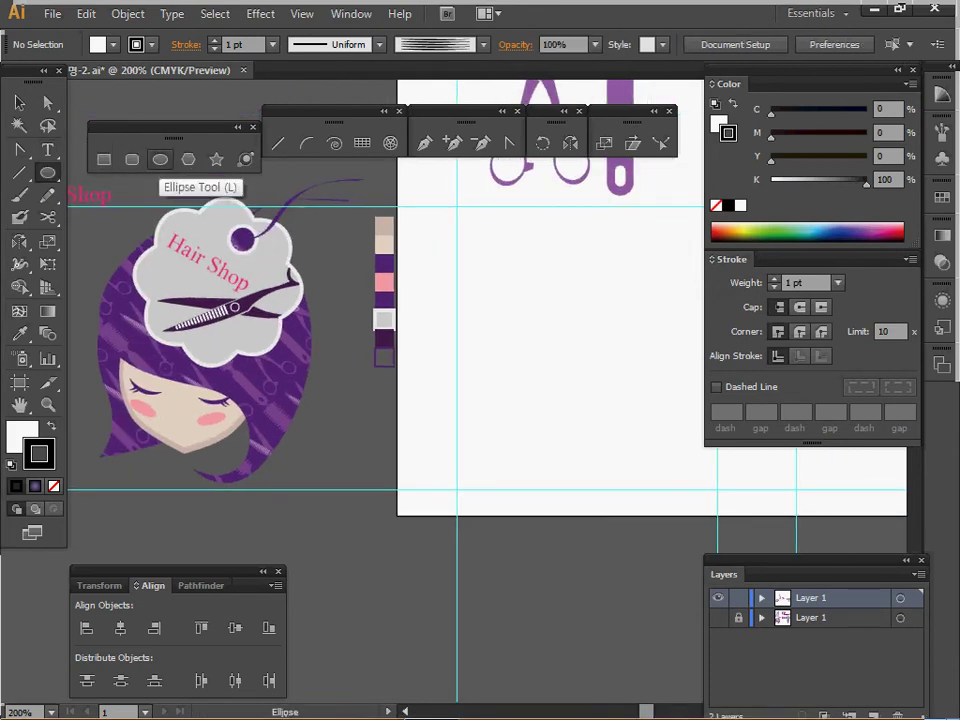
pyautogui.click(380, 319)
pyautogui.write('27')
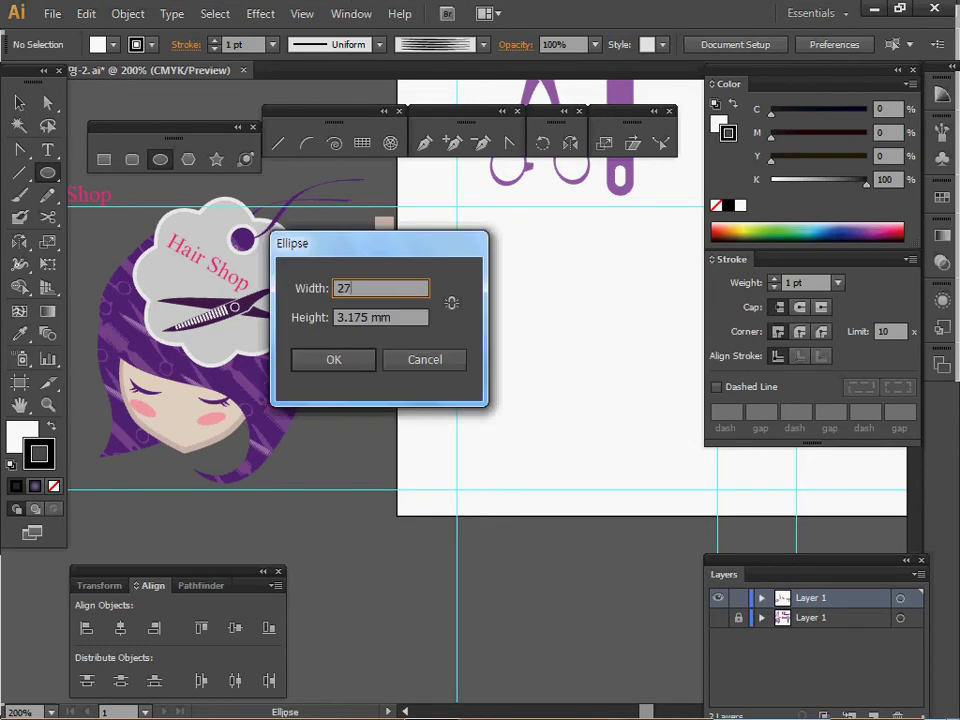
pyautogui.press('Tab')
pyautogui.write('30')
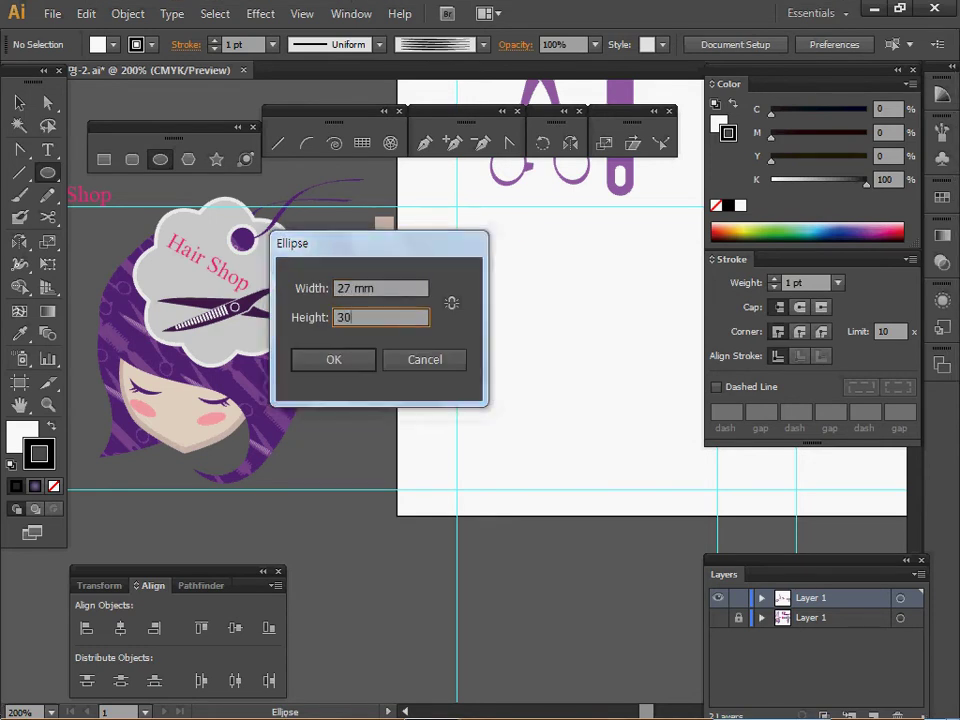
pyautogui.press('Return')
pyautogui.moveTo(564, 377); pyautogui.dragTo(548, 357)
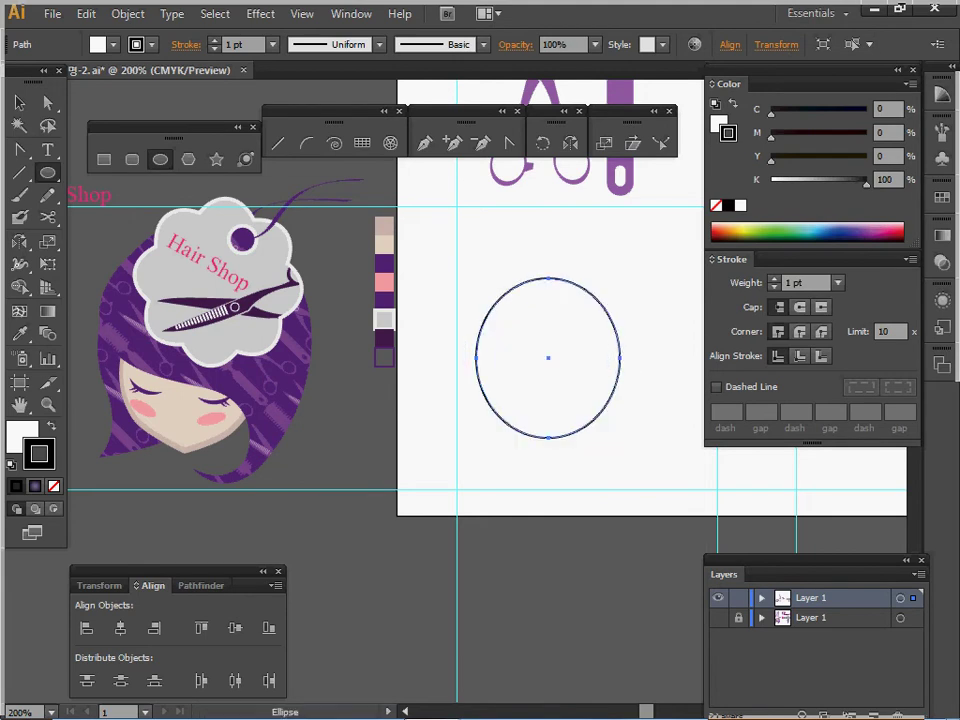
# - Add anchor points midway between the ellipse's existing ones and convert its lowest anchor point into a corner for the chin
pyautogui.click(127, 13)
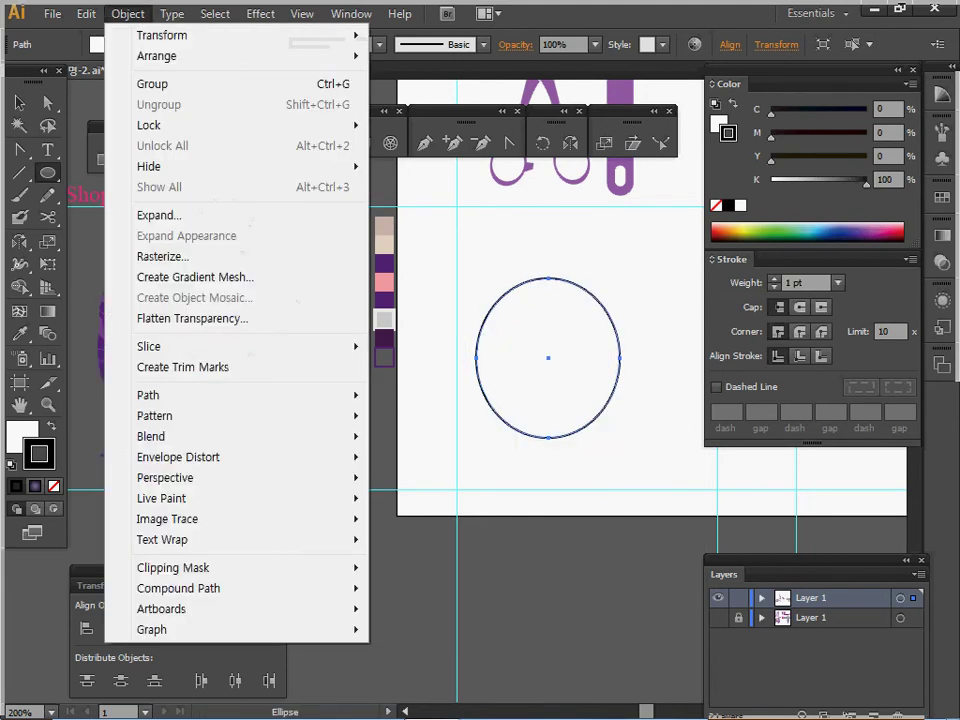
pyautogui.moveTo(200, 395)
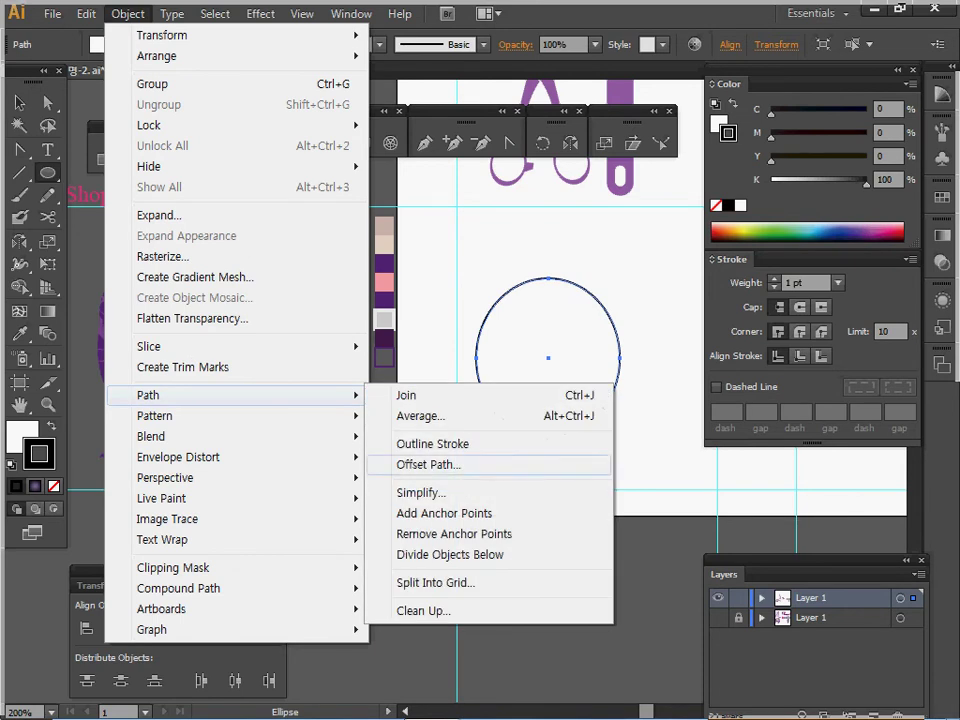
pyautogui.click(444, 513)
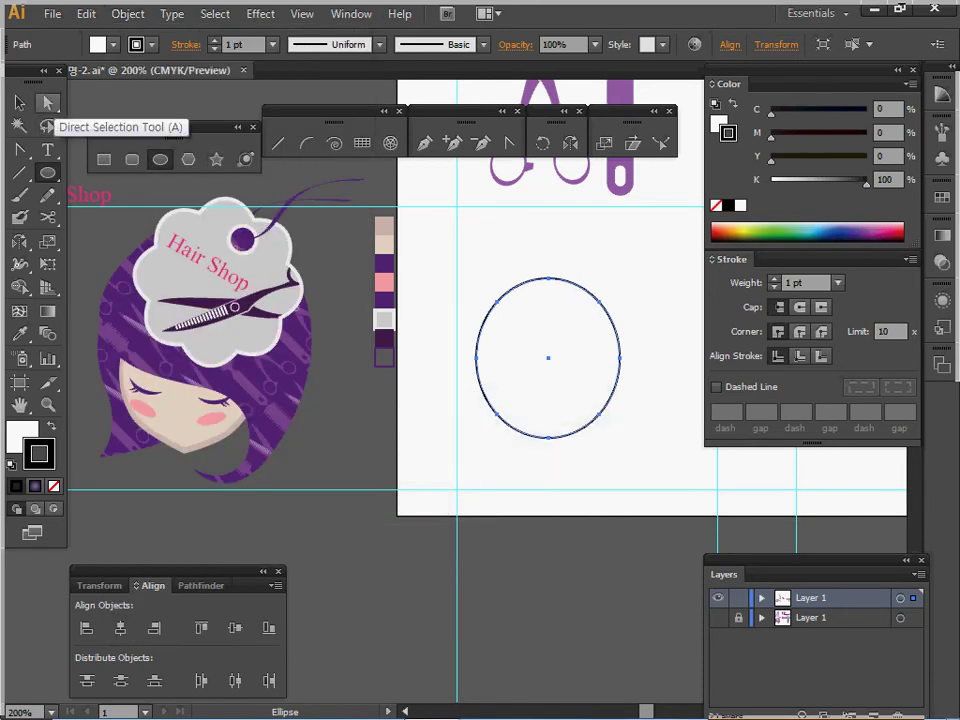
pyautogui.click(509, 143)
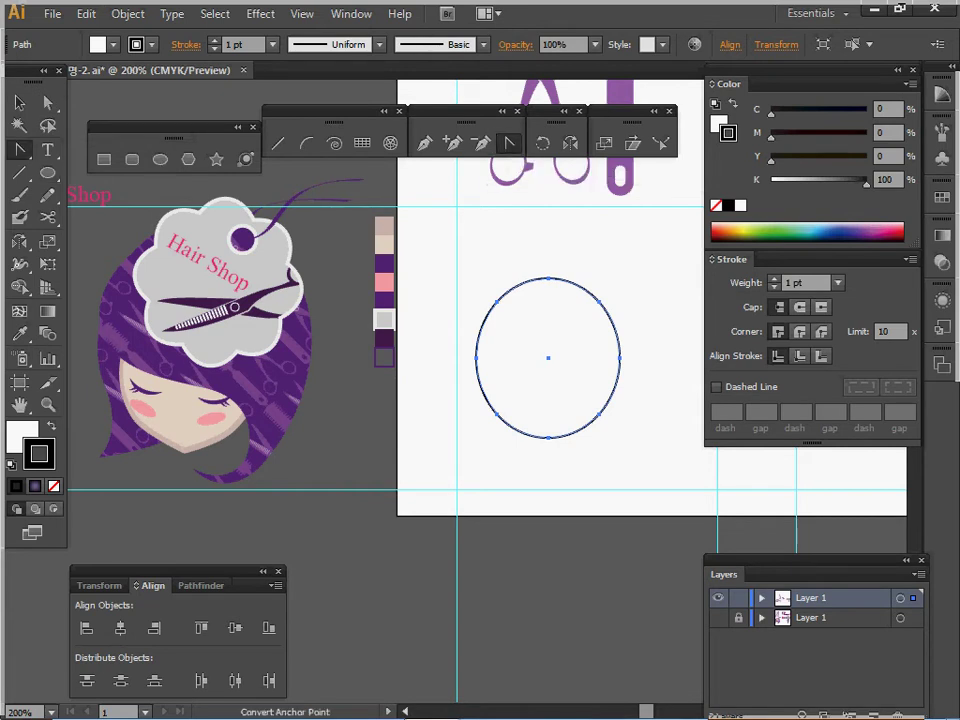
pyautogui.click(548, 438)
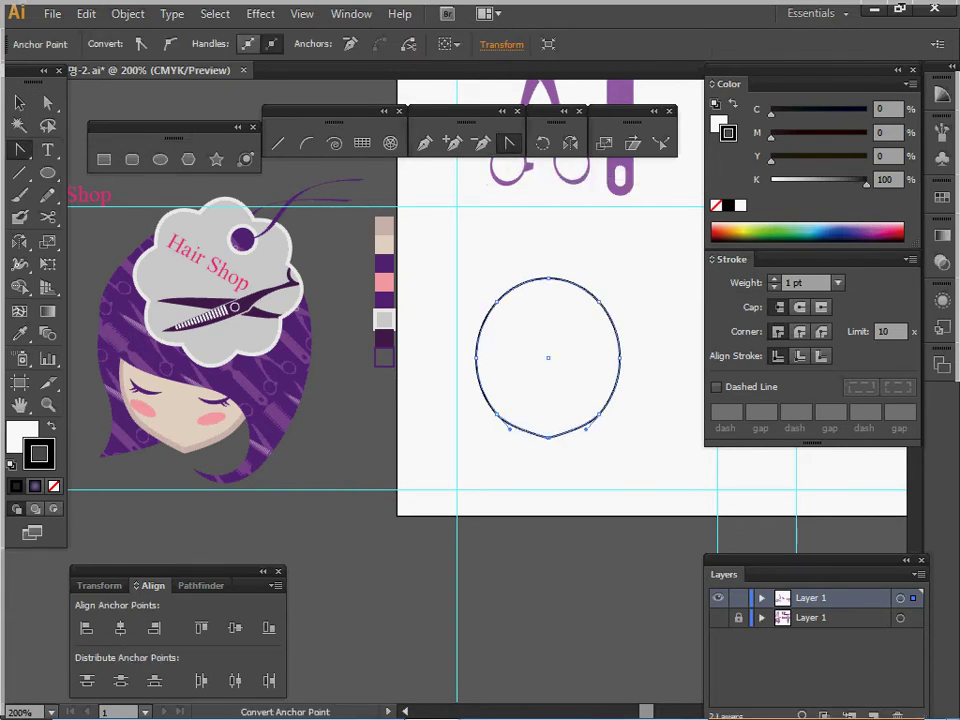
pyautogui.press('a')
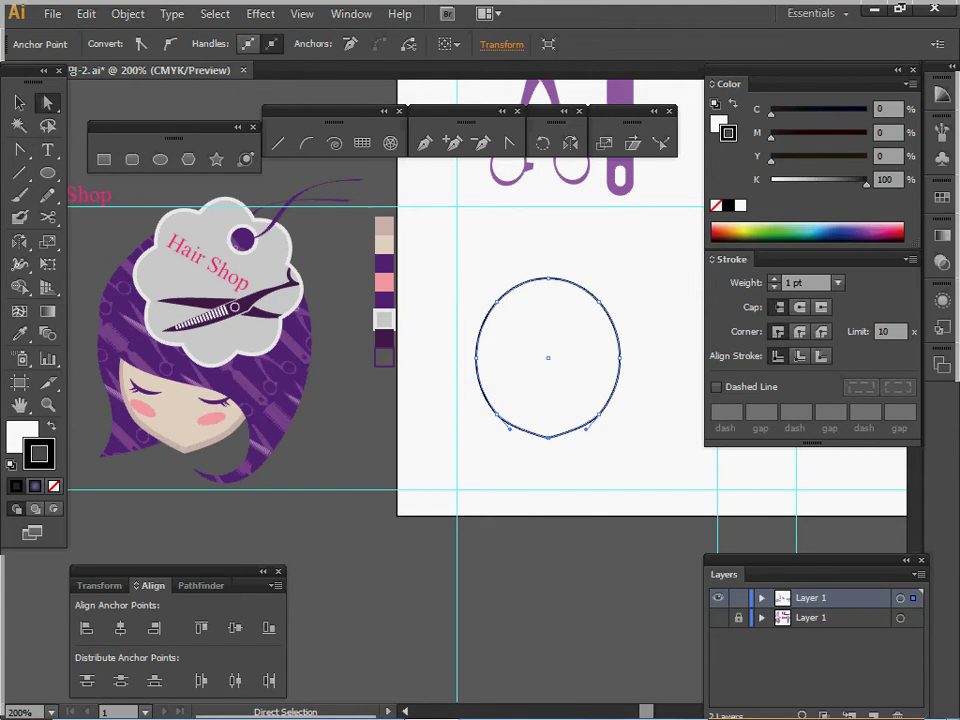
# - Pull the face outline's chin point slightly down and to the right, and offset the outline inward by -1 mm
pyautogui.moveTo(548, 438); pyautogui.dragTo(553, 444)
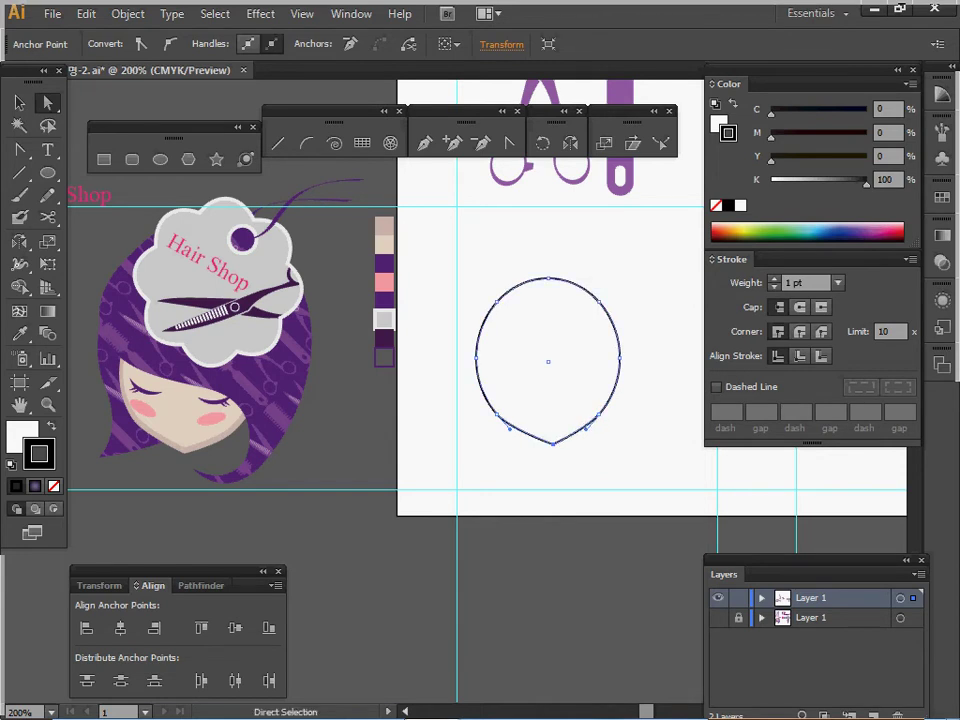
pyautogui.click(128, 13)
pyautogui.moveTo(240, 395)
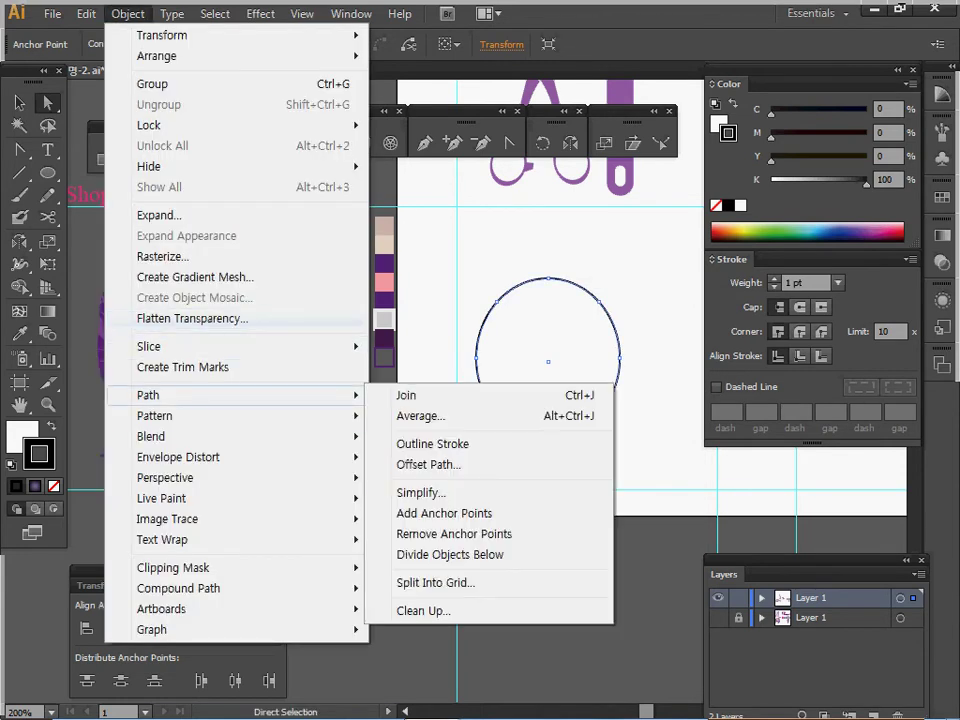
pyautogui.click(430, 464)
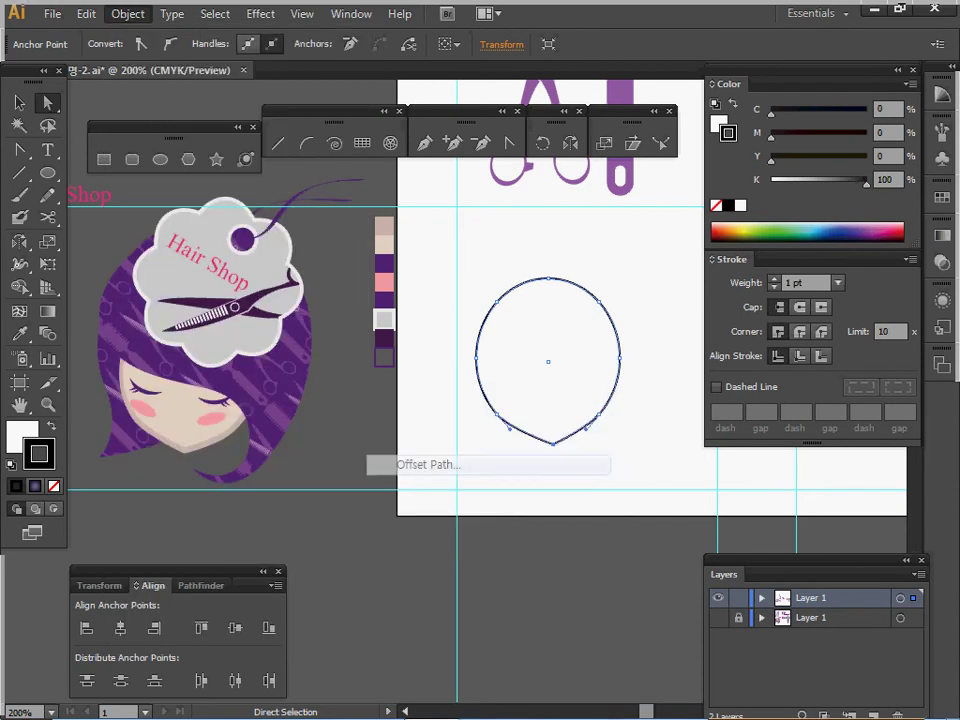
pyautogui.write('-')
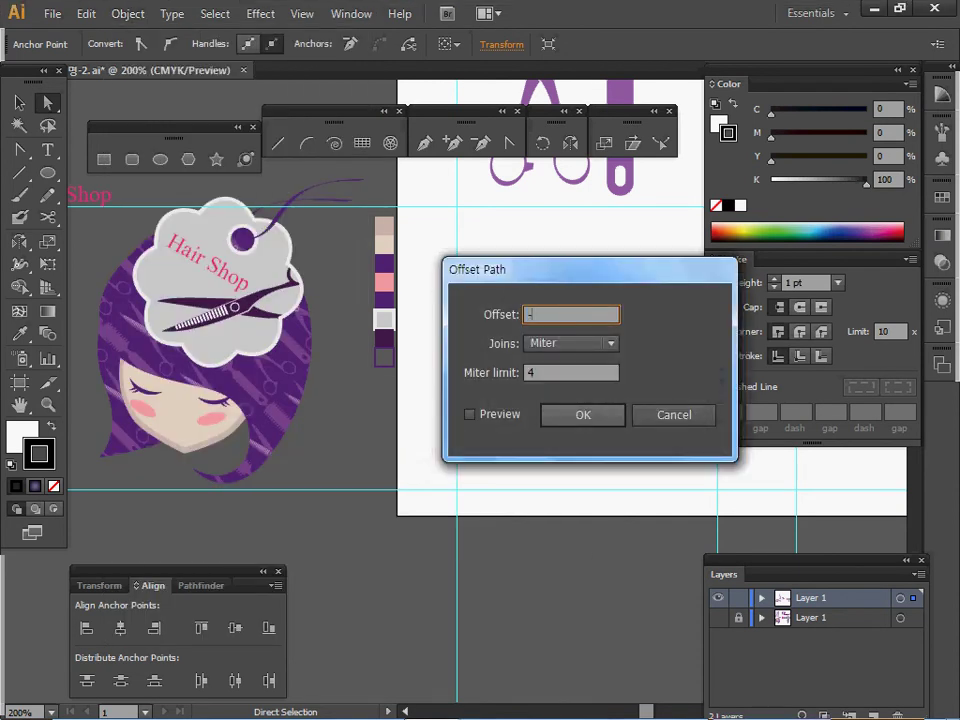
pyautogui.write('1')
pyautogui.click(470, 414)
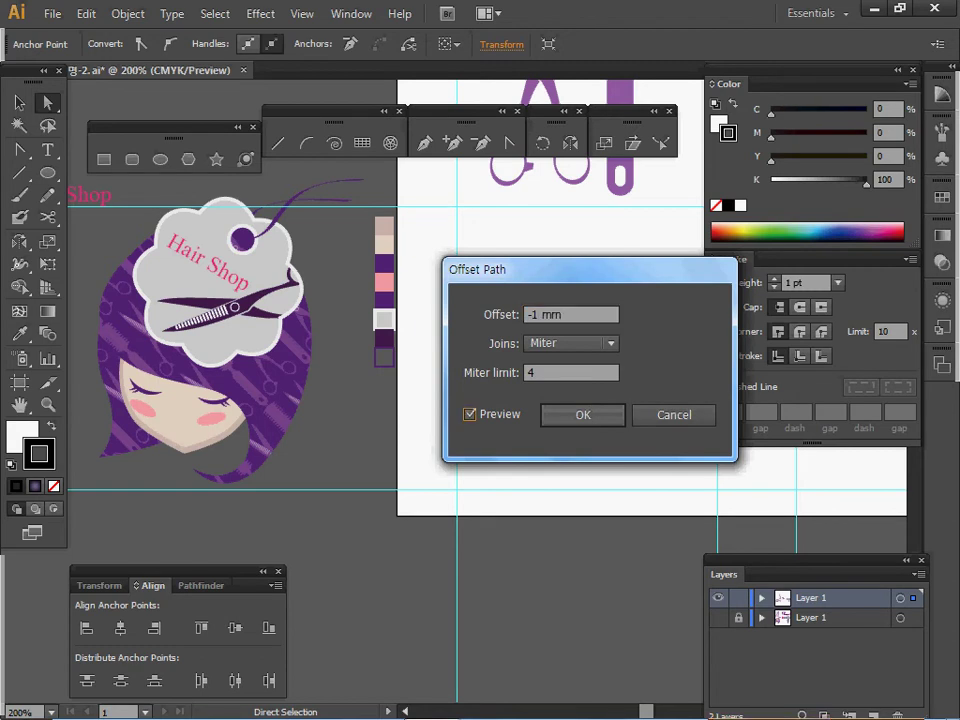
pyautogui.moveTo(570, 270); pyautogui.dragTo(249, 319)
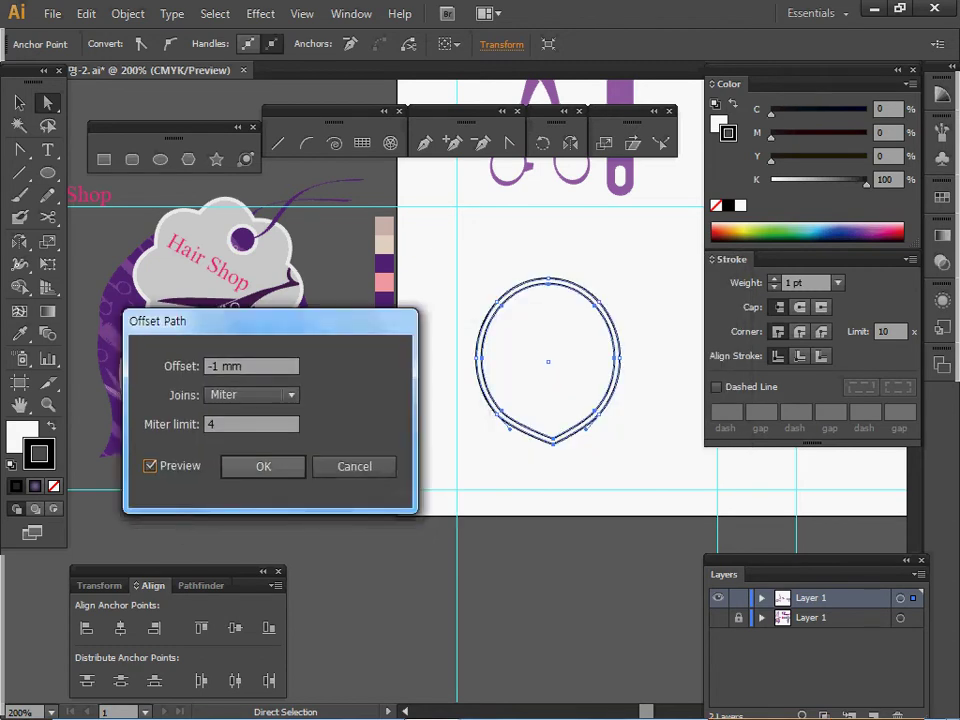
pyautogui.click(263, 465)
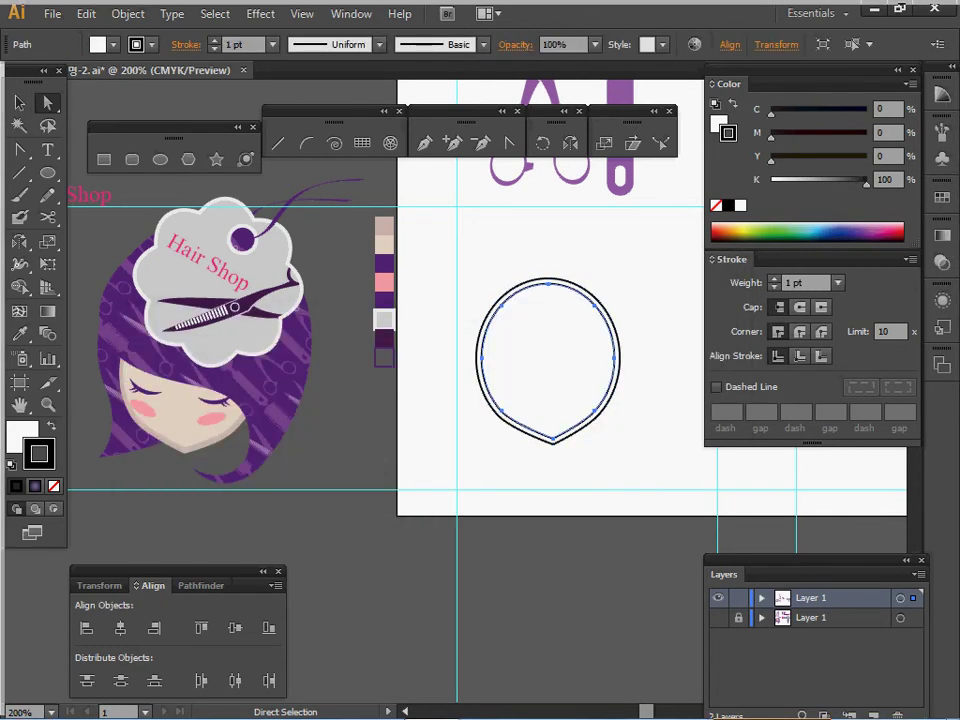
# - Nudge the inner face shape slightly up and left and fill it with the light beige sampled from the colour swatches
pyautogui.press('Up')
pyautogui.press('Left')
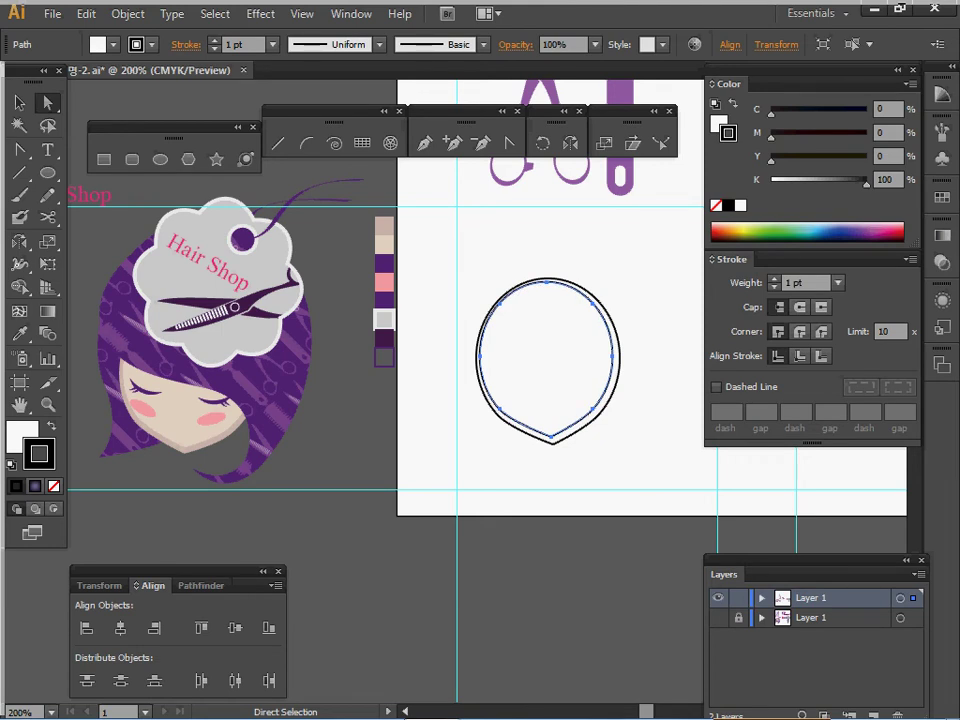
pyautogui.press('i')
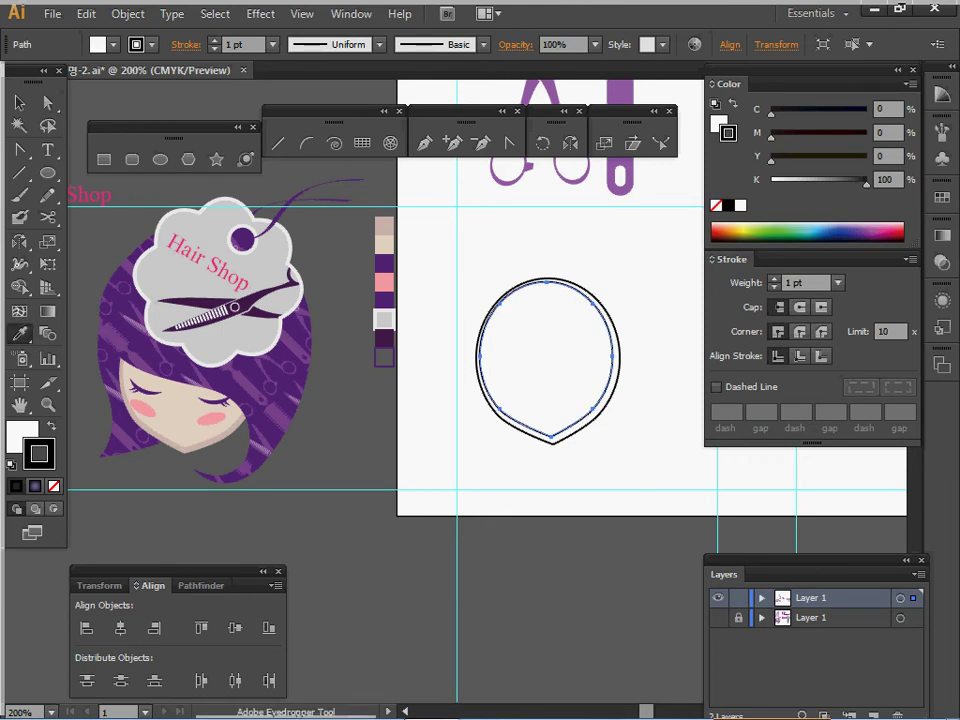
pyautogui.click(384, 245)
# - Fill the outer face shape with the darker pinkish-beige sampled from the colour swatches and save the document
pyautogui.keyDown('ctrl'); pyautogui.click(586, 427); pyautogui.keyUp('ctrl')
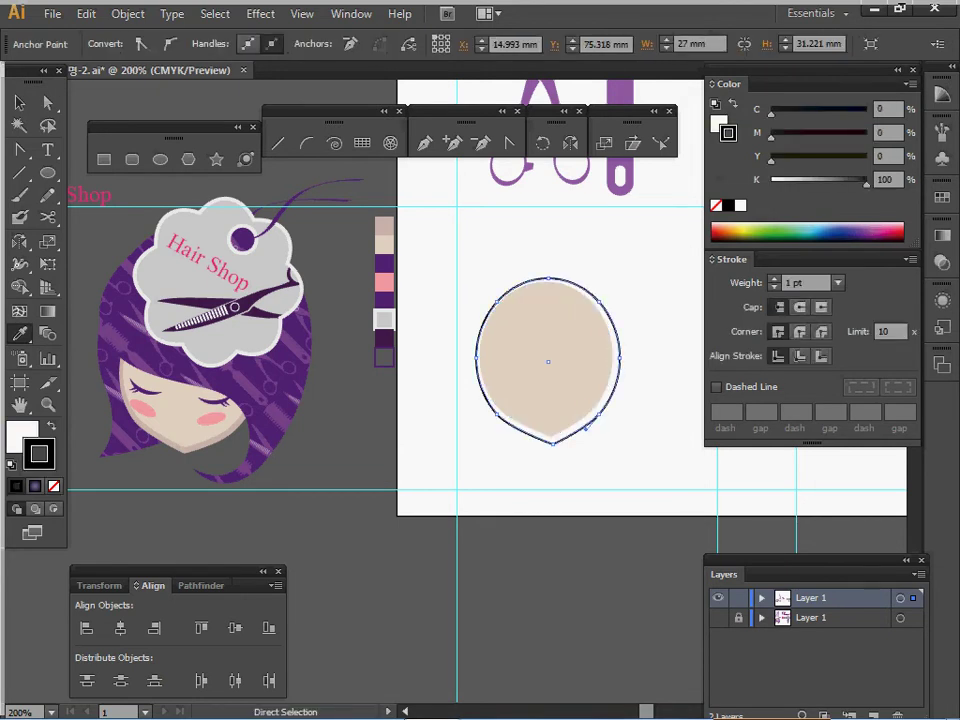
pyautogui.click(384, 227)
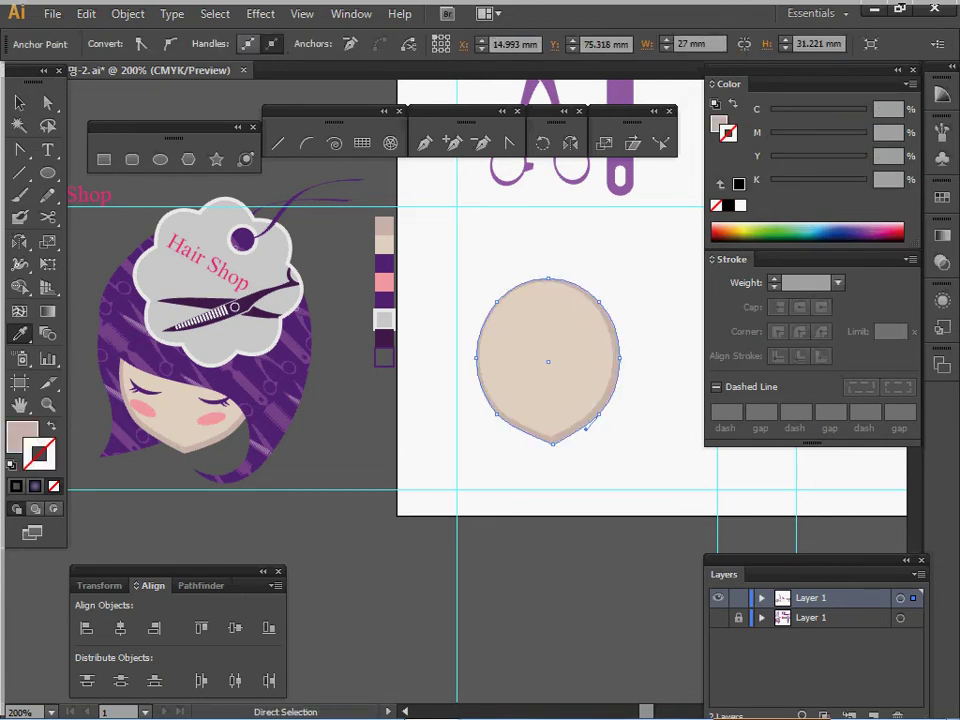
pyautogui.hotkey('ctrl', 's')
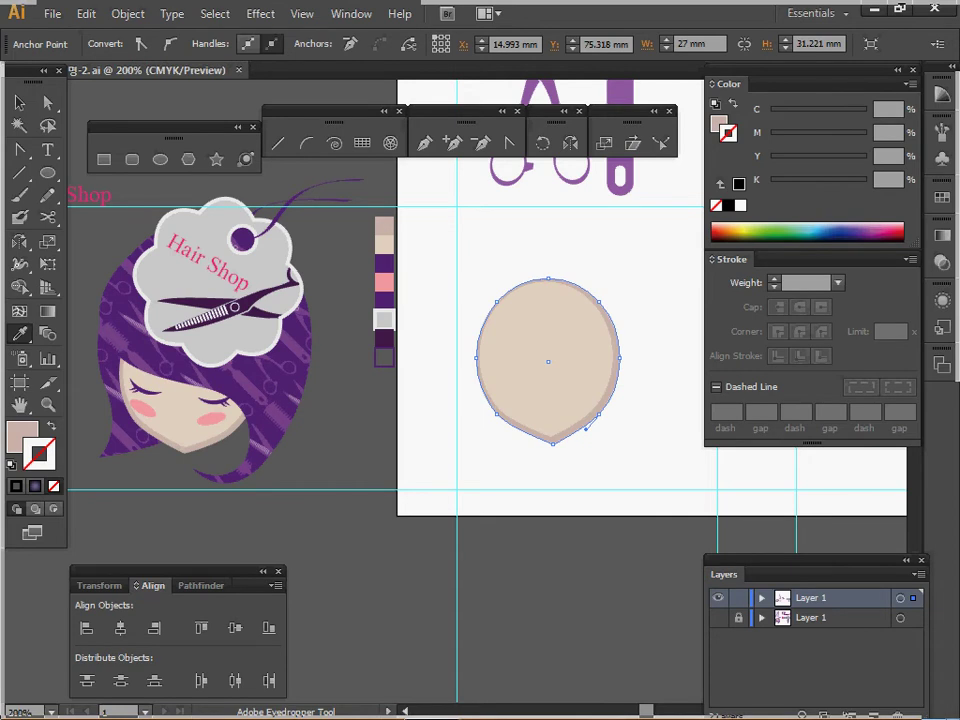
# - Draw an unfilled ellipse about 10 × 11.5 mm with a 0.75 pt black stroke, following the lower curve of the reference's left closed eye
pyautogui.keyDown('ctrl'); pyautogui.click(190, 425); pyautogui.keyUp('ctrl')
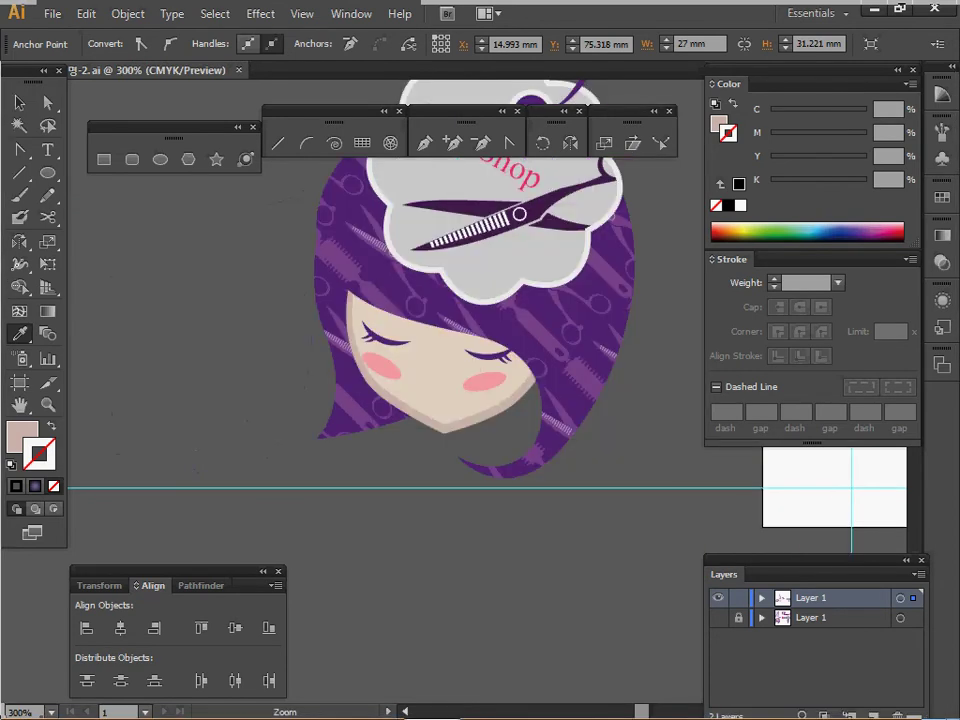
pyautogui.hotkey('ctrl', '+')
pyautogui.hotkey('ctrl', '+')
pyautogui.keyDown('ctrl'); pyautogui.click(479, 421); pyautogui.keyUp('ctrl')
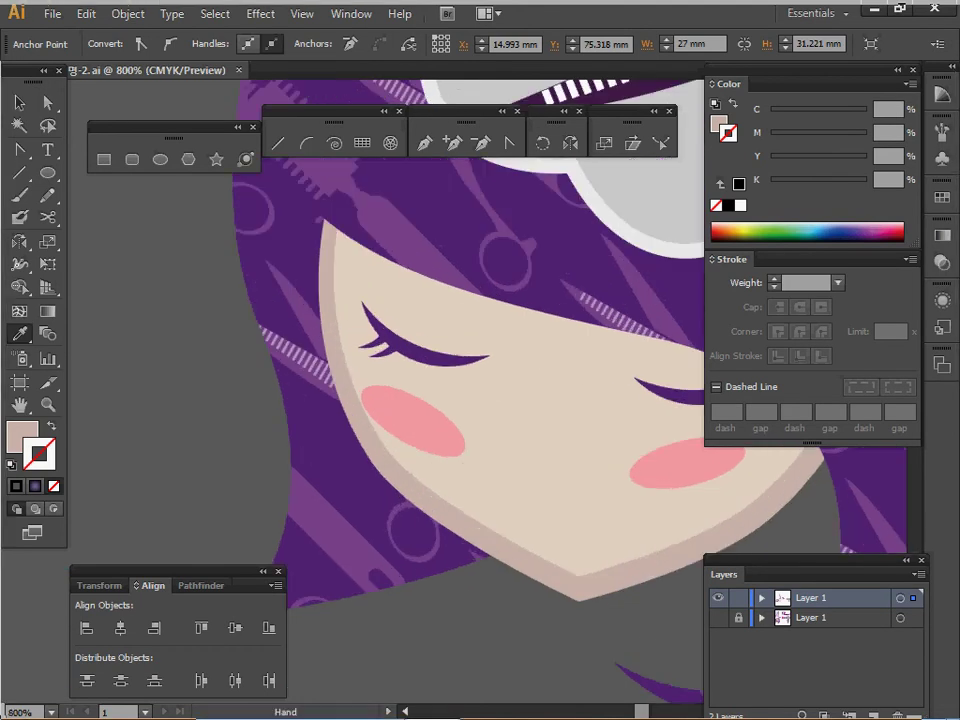
pyautogui.moveTo(479, 421); pyautogui.dragTo(614, 438)
pyautogui.click(48, 173)
pyautogui.hotkey('ctrl', '-')
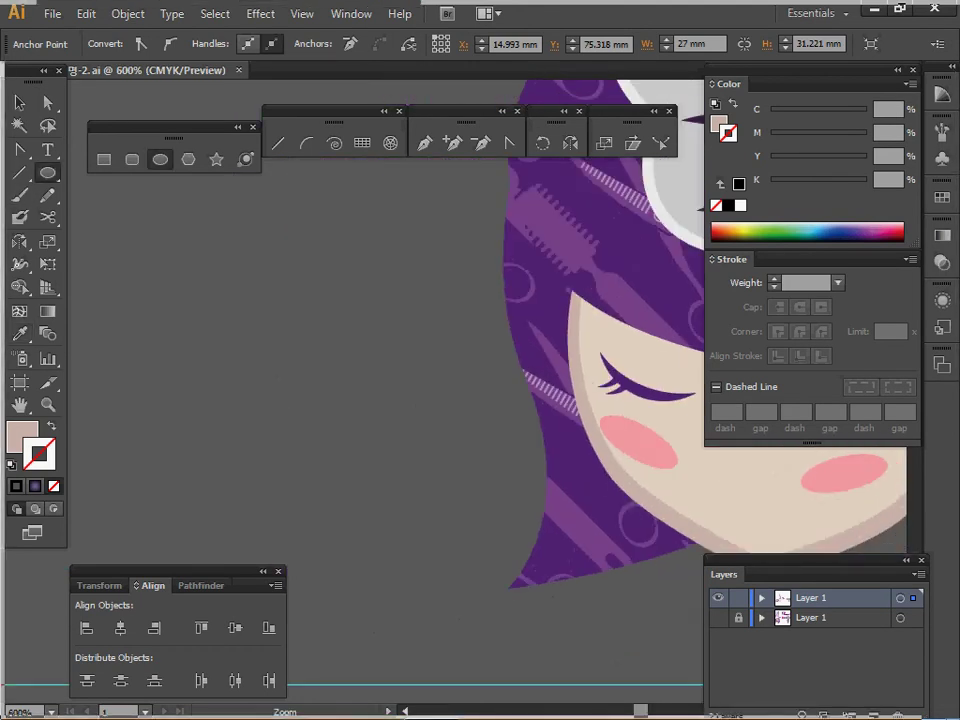
pyautogui.press('d')
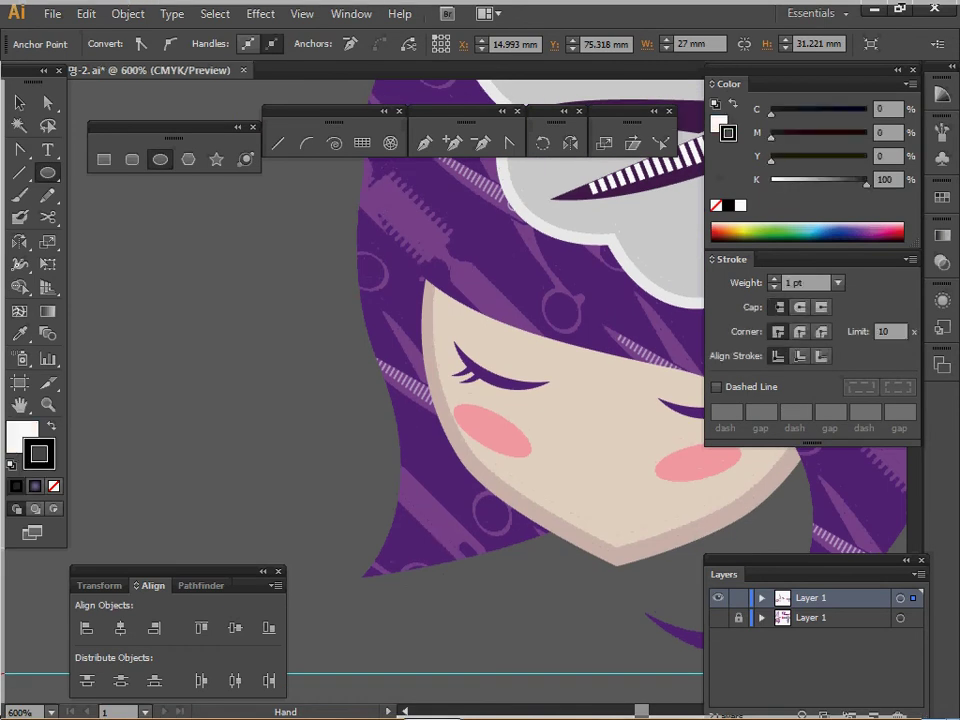
pyautogui.press('/')
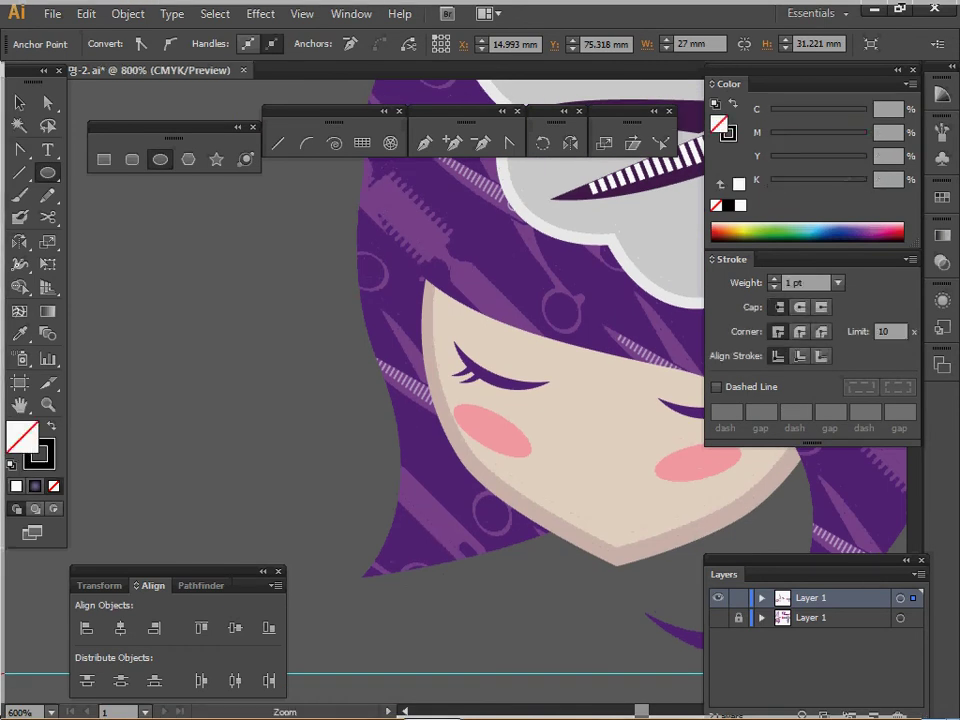
pyautogui.hotkey('ctrl', '+')
pyautogui.hotkey('ctrl', '+')
pyautogui.moveTo(496, 389); pyautogui.dragTo(429, 476)
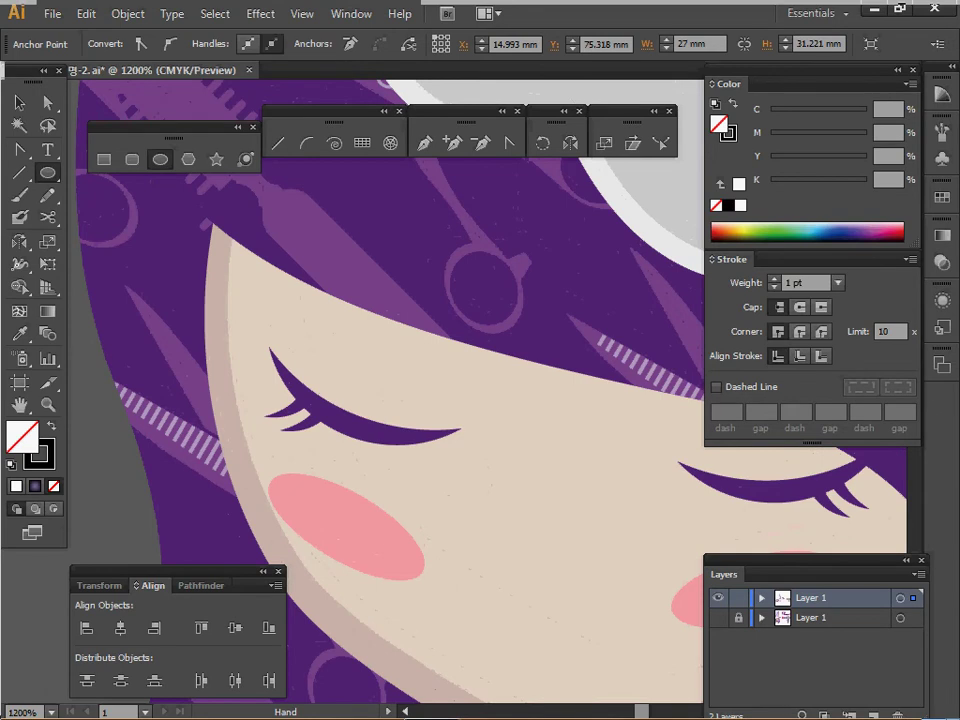
pyautogui.hotkey('ctrl', 'space')
pyautogui.keyDown('ctrl'); pyautogui.keyDown('alt'); pyautogui.click(360, 314); pyautogui.keyUp('alt'); pyautogui.keyUp('ctrl')
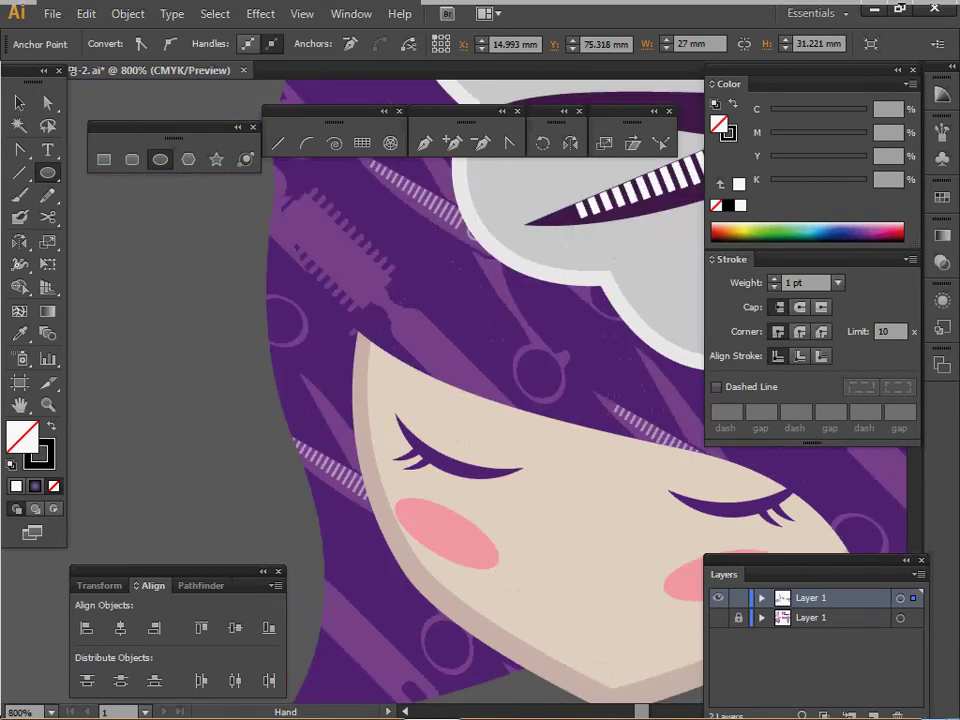
pyautogui.moveTo(360, 314); pyautogui.dragTo(257, 278)
pyautogui.moveTo(266, 201)
pyautogui.mouseDown()
pyautogui.moveTo(338, 333)
pyautogui.moveTo(487, 405)
pyautogui.moveTo(503, 445)
pyautogui.moveTo(480, 445)
pyautogui.moveTo(458, 408)
pyautogui.moveTo(472, 390)
pyautogui.mouseUp()
pyautogui.click(838, 283)
pyautogui.click(860, 317)
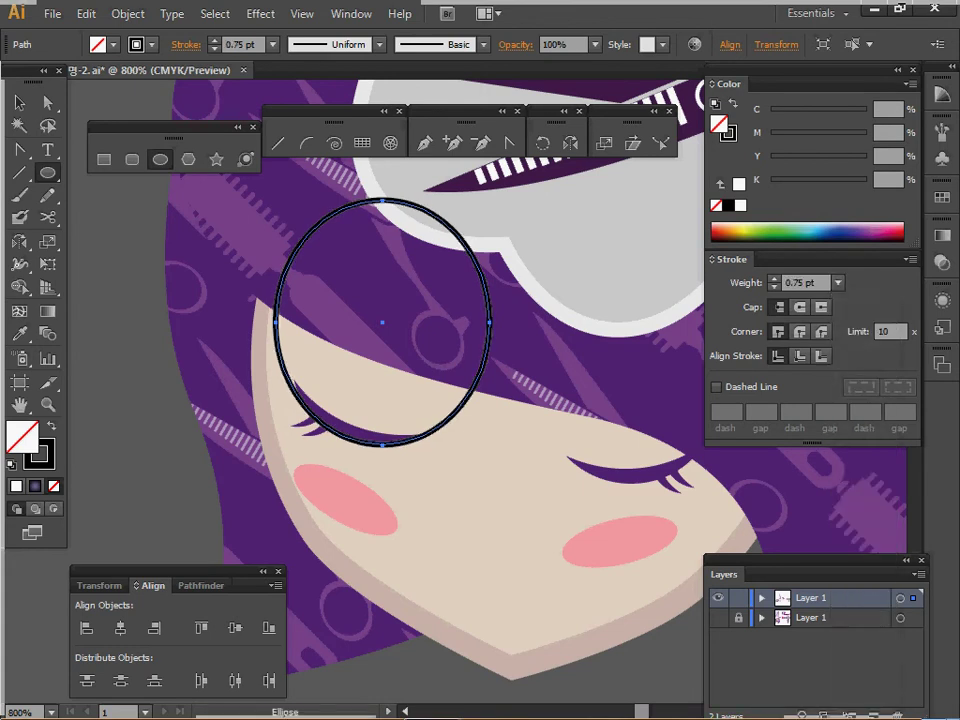
# - Draw a second, wider ellipse overlapping the first and shift it so its curve follows the upper edge of the closed eyelid
pyautogui.moveTo(263, 178)
pyautogui.mouseDown()
pyautogui.moveTo(497, 352)
pyautogui.moveTo(559, 437)
pyautogui.moveTo(261, 177)
pyautogui.mouseUp()
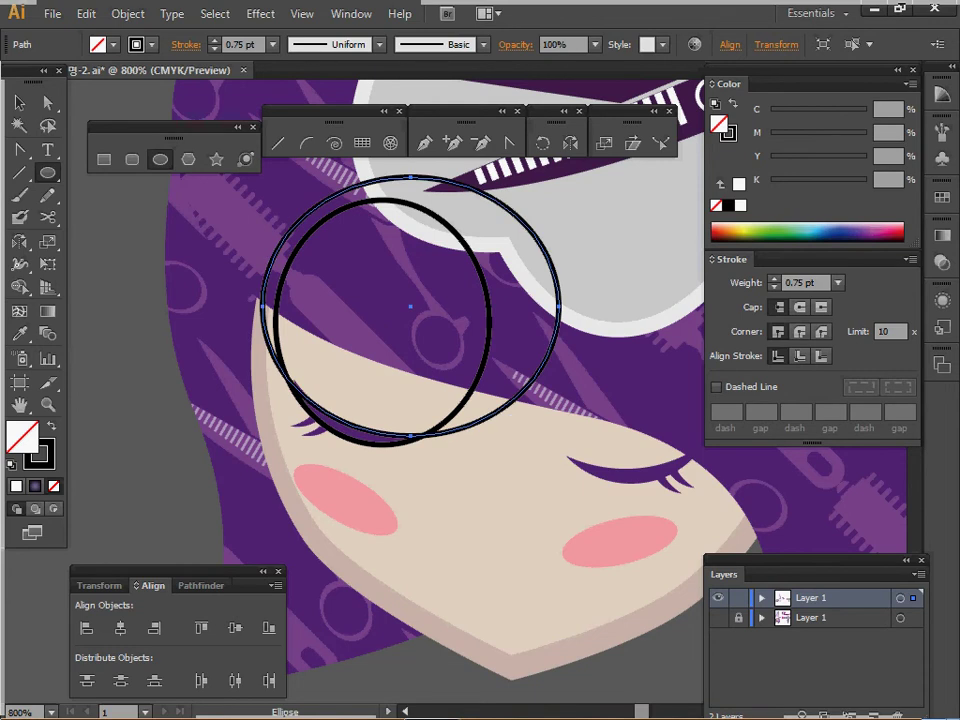
pyautogui.click(48, 103)
pyautogui.moveTo(293, 383); pyautogui.dragTo(292, 379)
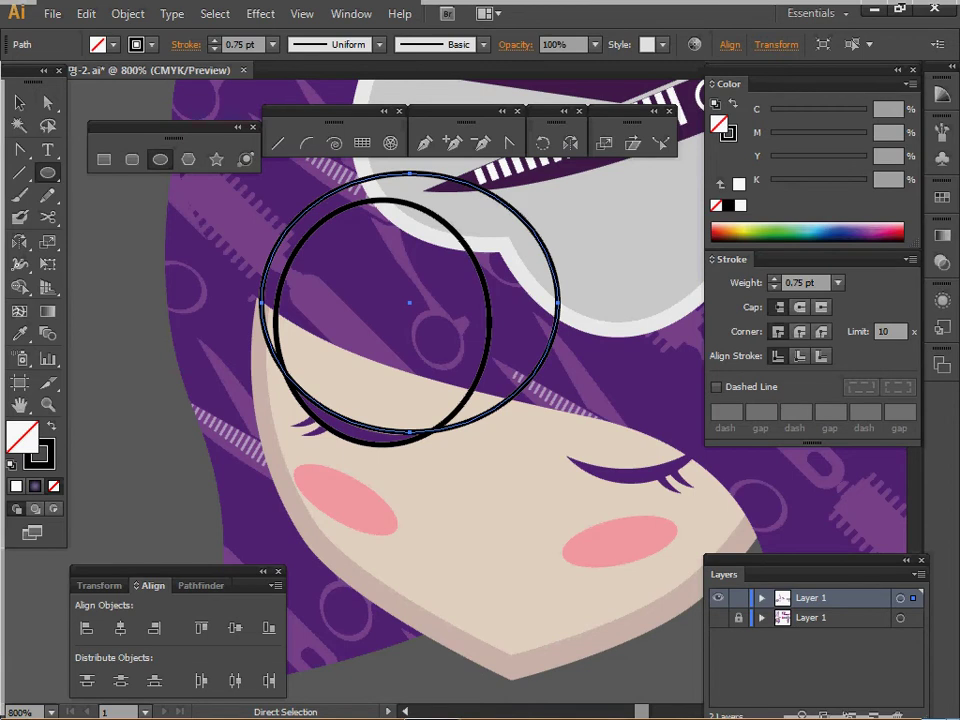
# - Widen the smaller ellipse slightly and move the larger one down a little to match the eyelid's crescent
pyautogui.click(463, 402)
pyautogui.click(20, 103)
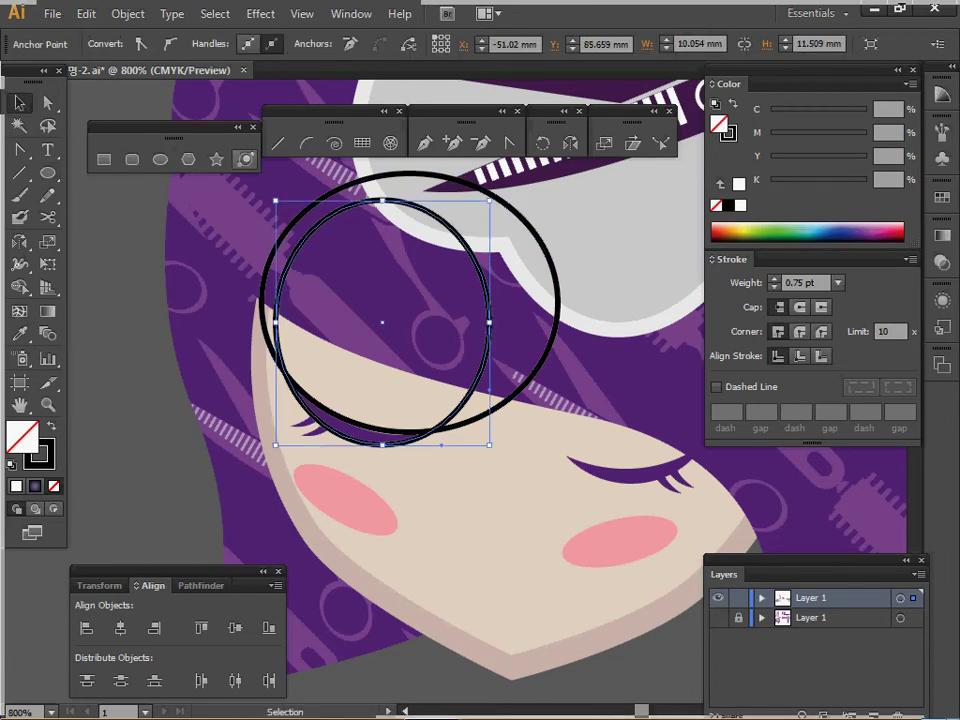
pyautogui.hotkey('ctrl', 'shift', 'b')
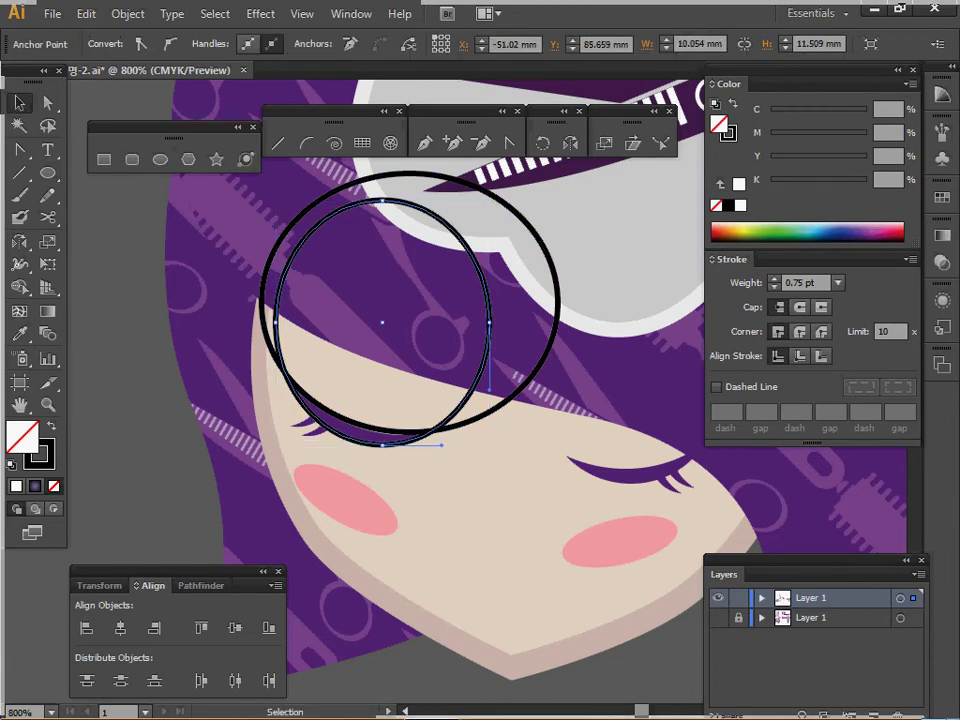
pyautogui.moveTo(489, 322); pyautogui.dragTo(494, 322)
pyautogui.press('a')
pyautogui.click(480, 440)
pyautogui.press('v')
pyautogui.click(497, 407)
pyautogui.moveTo(497, 407); pyautogui.dragTo(496, 411)
# - Select both ellipses and subtract the larger front one to leave a crescent-shaped eyelid
pyautogui.keyDown('shift'); pyautogui.click(473, 400); pyautogui.keyUp('shift')
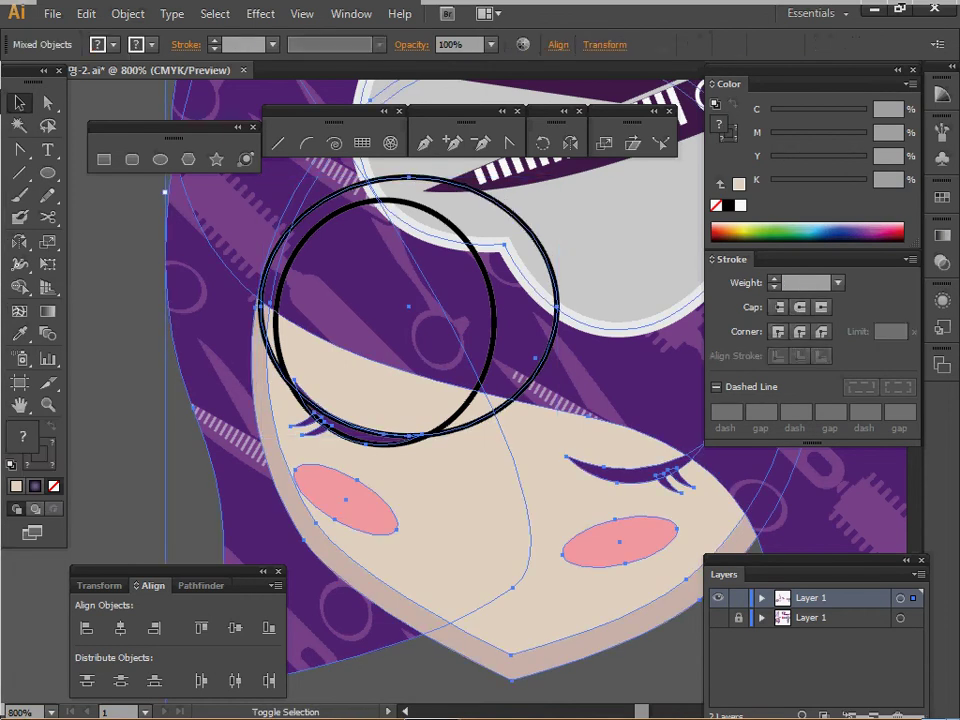
pyautogui.keyDown('shift'); pyautogui.click(473, 400); pyautogui.keyUp('shift')
pyautogui.keyDown('shift'); pyautogui.click(470, 400); pyautogui.keyUp('shift')
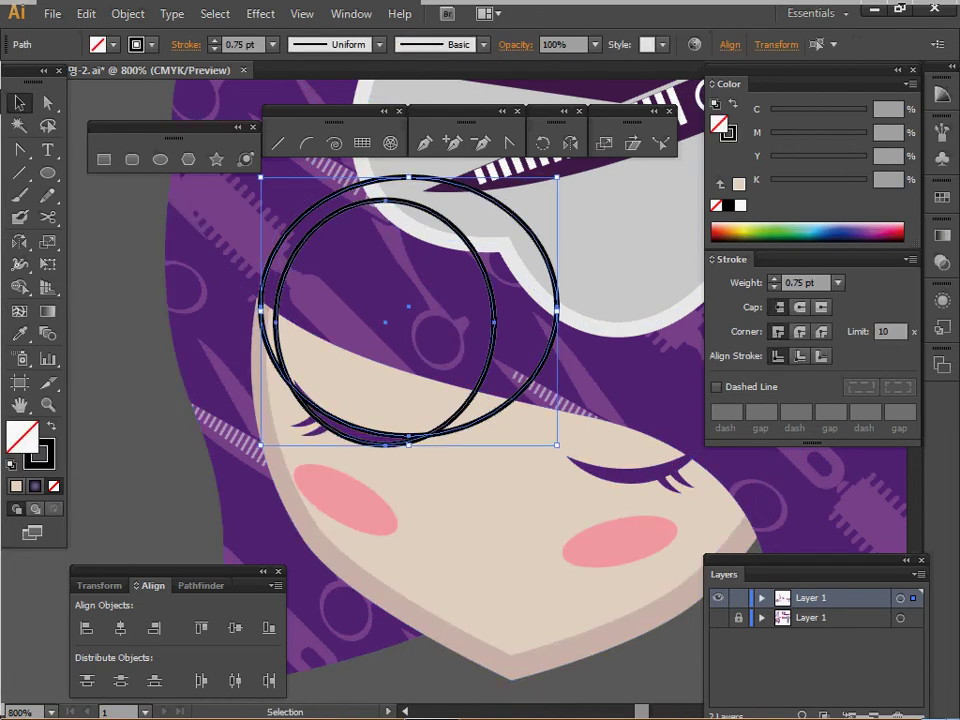
pyautogui.click(198, 585)
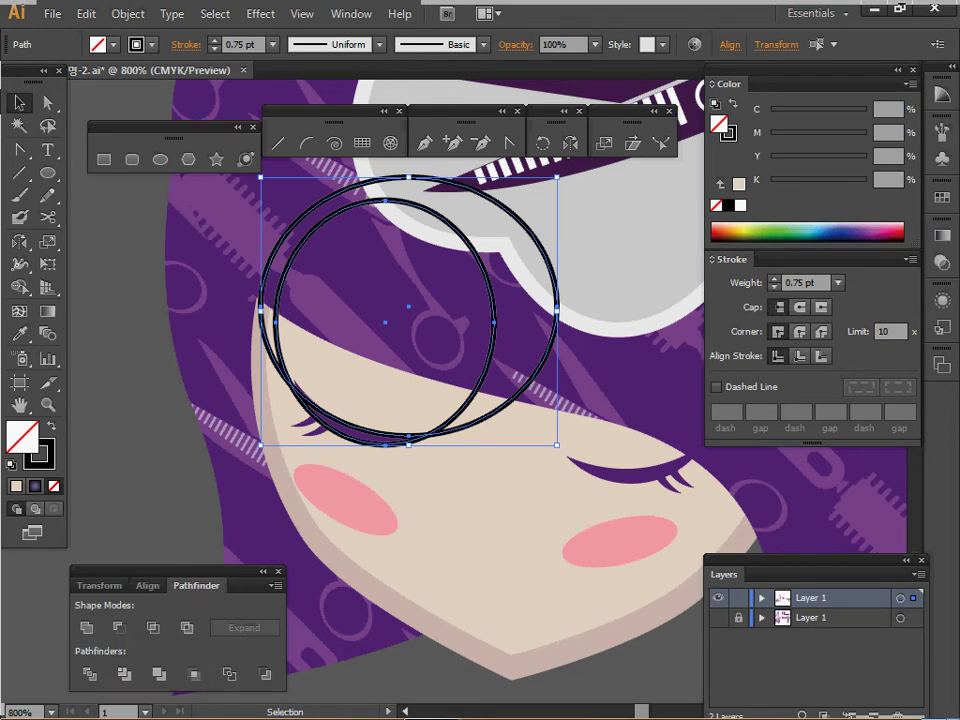
pyautogui.click(120, 628)
# - Move the crescent eyelid onto the empty area beside the reference head and give it the hair's dark purple fill without stroke
pyautogui.press('space')
pyautogui.moveTo(340, 480); pyautogui.dragTo(554, 485)
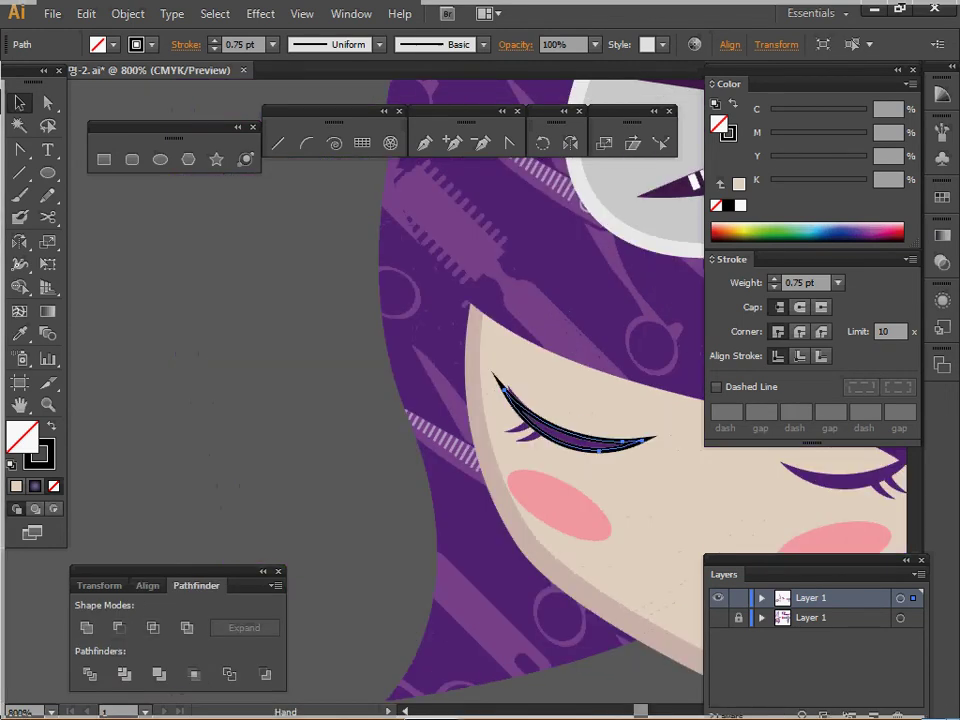
pyautogui.moveTo(590, 435); pyautogui.dragTo(288, 421)
pyautogui.press('i')
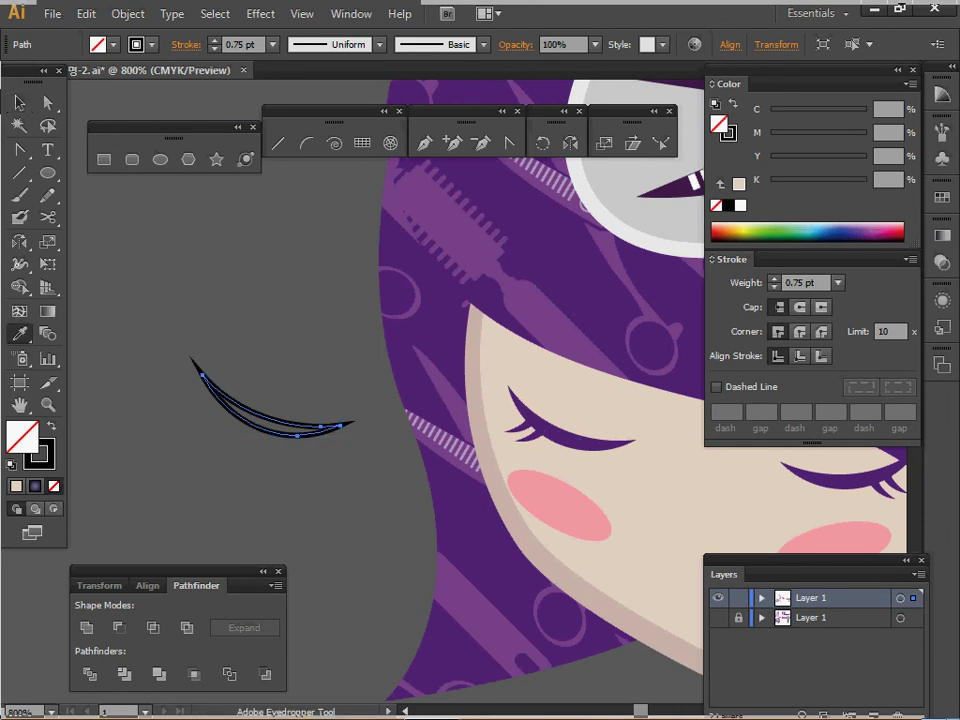
pyautogui.click(408, 375)
pyautogui.keyDown('ctrl'); pyautogui.click(320, 345); pyautogui.keyUp('ctrl')
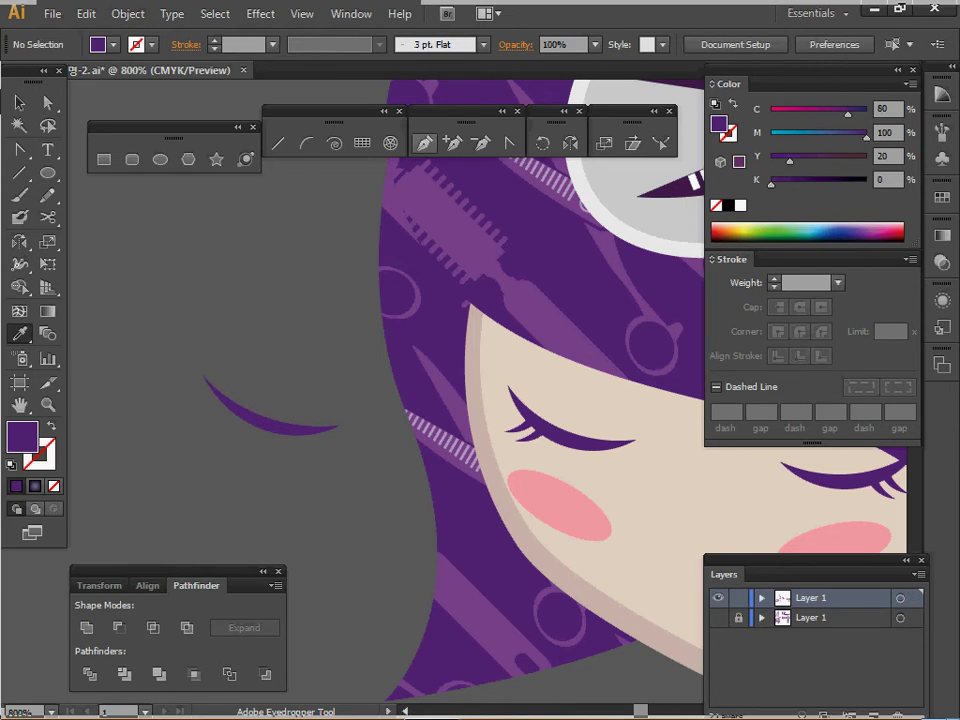
# - Draw a small curved, pointed eyelash in purple at the crescent's outer end with the Pen tool and duplicate it just below
pyautogui.press('p')
pyautogui.keyDown('ctrl'); pyautogui.click(373, 427); pyautogui.keyUp('ctrl')
pyautogui.moveTo(373, 427); pyautogui.dragTo(313, 411)
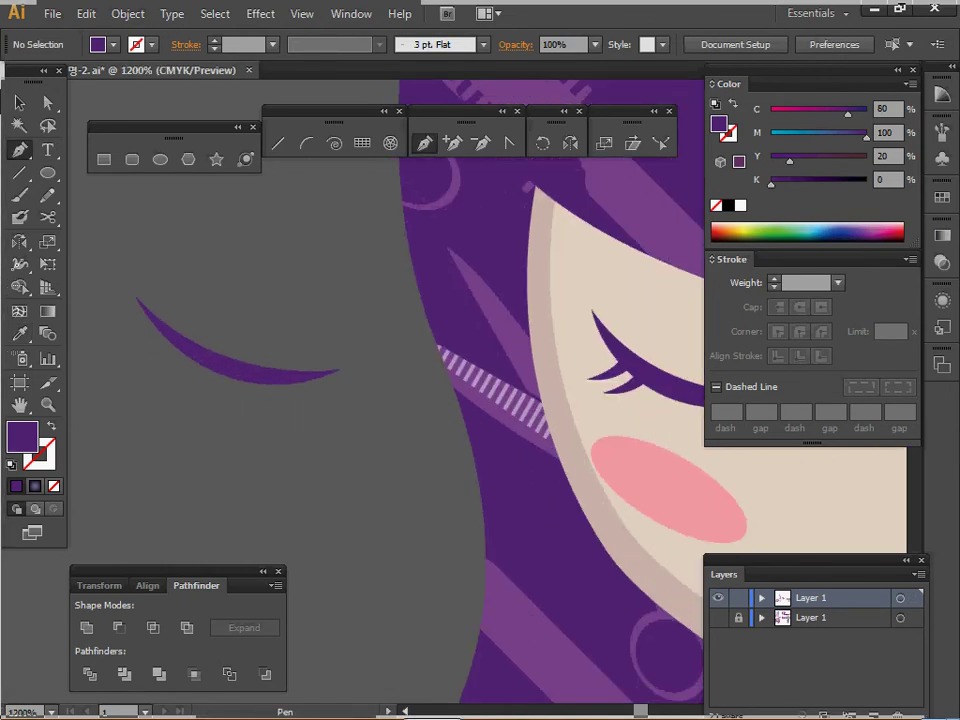
pyautogui.click(181, 346)
pyautogui.moveTo(143, 361); pyautogui.dragTo(129, 359)
pyautogui.click(143, 361)
pyautogui.moveTo(188, 355); pyautogui.dragTo(205, 348)
pyautogui.click(188, 355)
pyautogui.click(182, 347)
pyautogui.press('v')
pyautogui.hotkey('ctrl', 'shift', 'a')
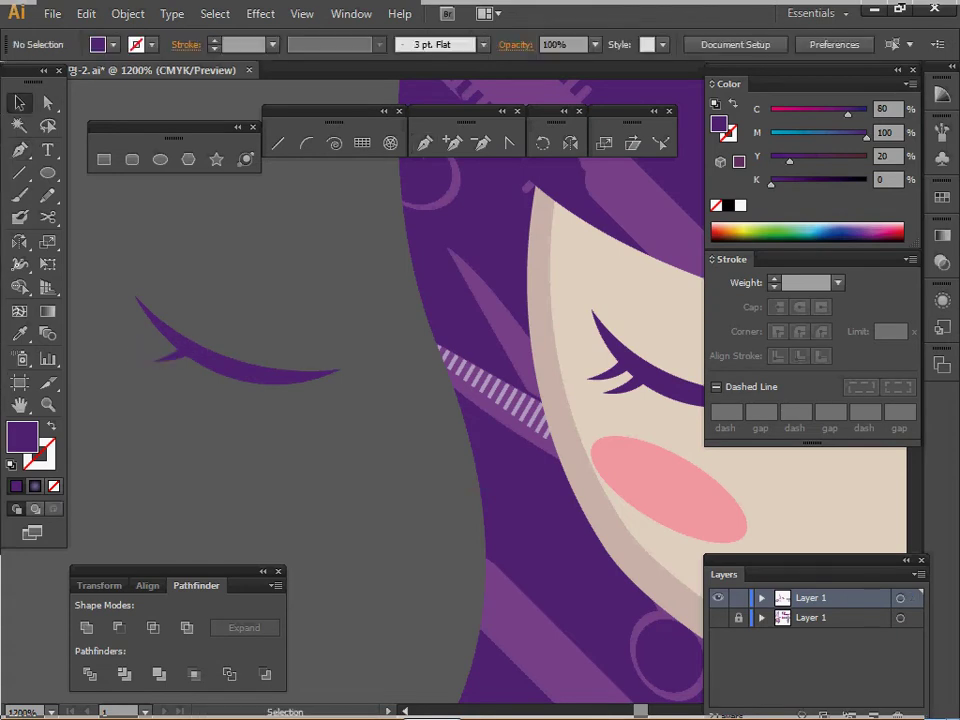
pyautogui.moveTo(176, 354)
pyautogui.mouseDown()
pyautogui.moveTo(163, 355)
pyautogui.moveTo(189, 363)
pyautogui.moveTo(181, 365)
pyautogui.mouseUp()
pyautogui.hotkey('ctrl', 'shift', 'a')
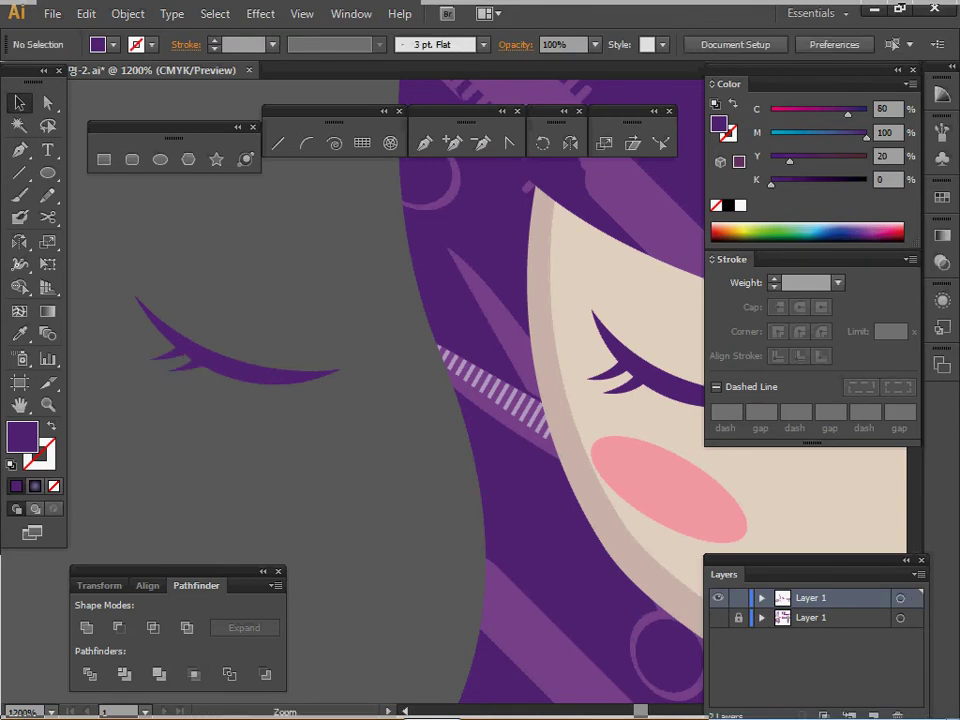
# - Delete the rebuilt crescent eyelid together with its eyelashes beside the reference head
pyautogui.keyDown('ctrl'); pyautogui.keyDown('alt'); pyautogui.click(346, 414); pyautogui.keyUp('alt'); pyautogui.keyUp('ctrl')
pyautogui.moveTo(346, 414); pyautogui.dragTo(136, 395)
pyautogui.moveTo(112, 279); pyautogui.dragTo(164, 362)
pyautogui.press('Delete')
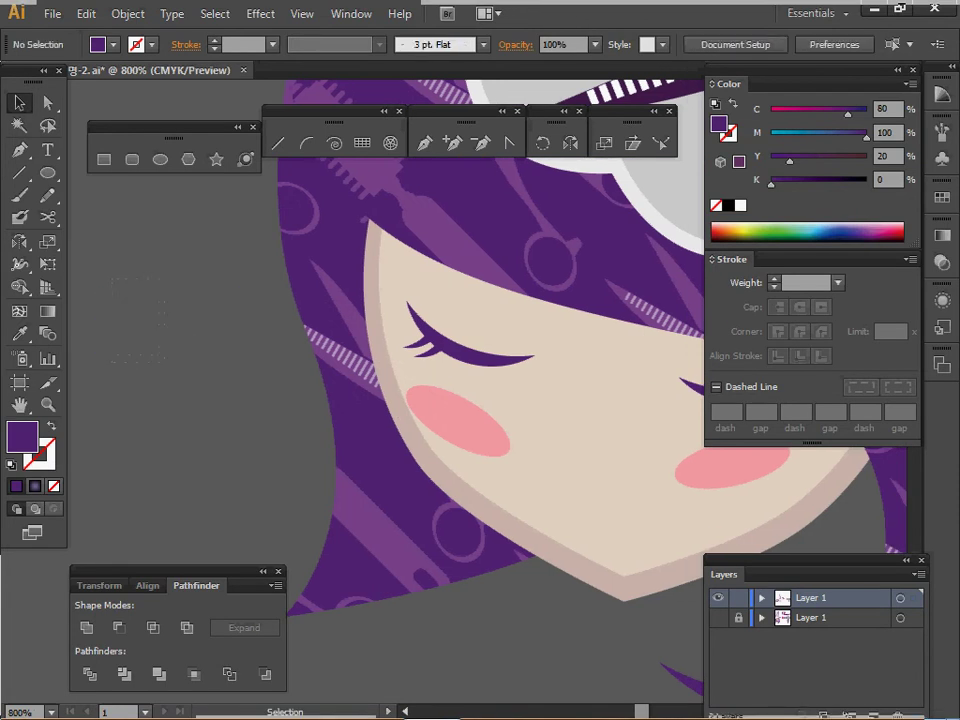
# - Isolate the reference head's group and copy its left eyelid and both lashes onto the left side of the new face
pyautogui.doubleClick(460, 350)
pyautogui.click(460, 350)
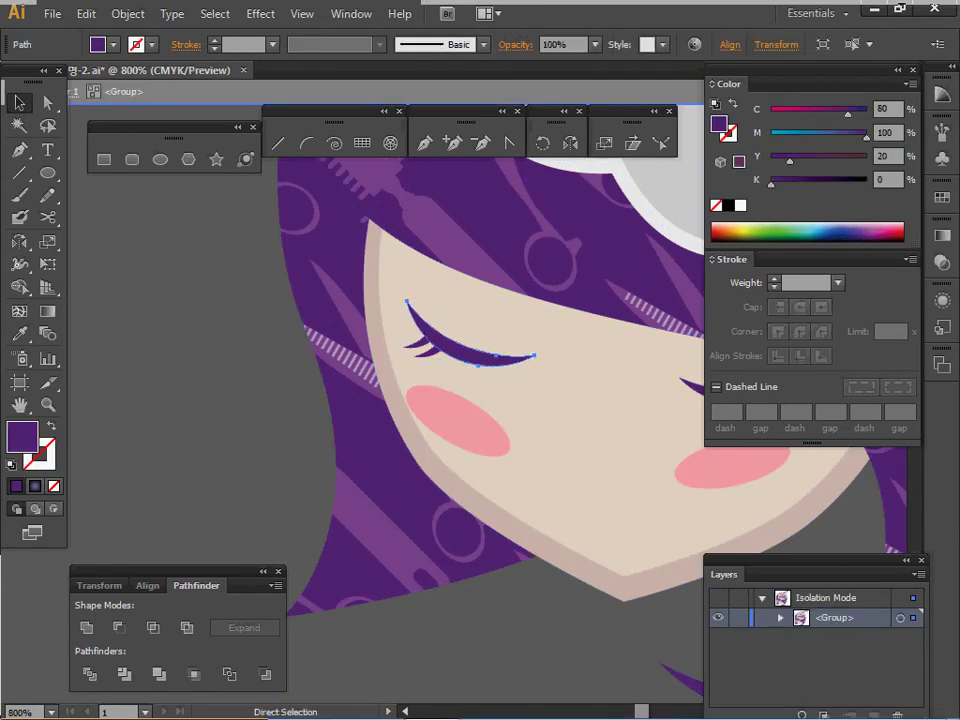
pyautogui.keyDown('shift'); pyautogui.click(429, 351); pyautogui.keyUp('shift')
pyautogui.keyDown('shift'); pyautogui.click(419, 344); pyautogui.keyUp('shift')
pyautogui.keyDown('ctrl'); pyautogui.keyDown('alt'); pyautogui.click(667, 500); pyautogui.keyUp('alt'); pyautogui.keyUp('ctrl')
pyautogui.moveTo(667, 500); pyautogui.dragTo(352, 583)
pyautogui.keyDown('ctrl'); pyautogui.keyDown('alt'); pyautogui.click(461, 502); pyautogui.keyUp('alt'); pyautogui.keyUp('ctrl')
pyautogui.moveTo(108, 350); pyautogui.dragTo(648, 336)
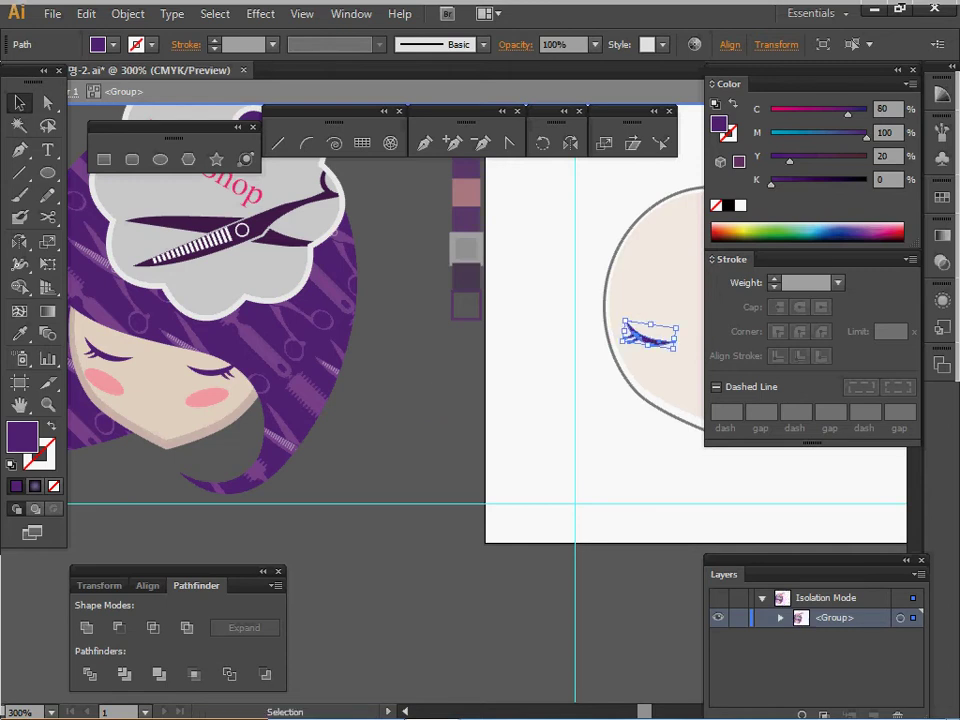
pyautogui.hotkey('ctrl', 'shift', 'a')
pyautogui.hscroll(-1, 385, 340)
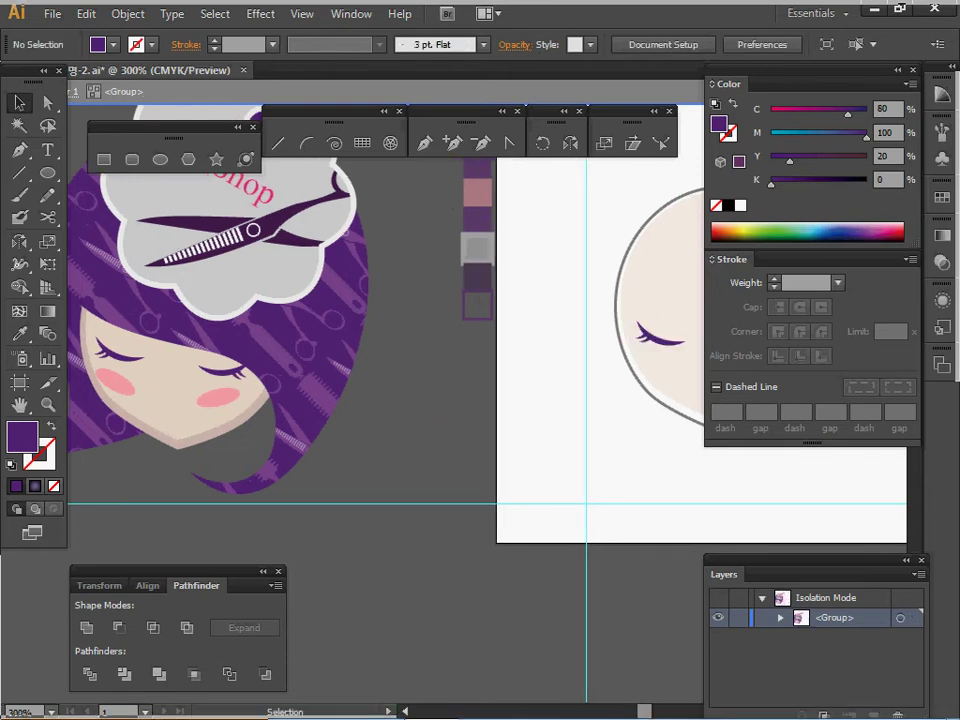
pyautogui.press('Escape')
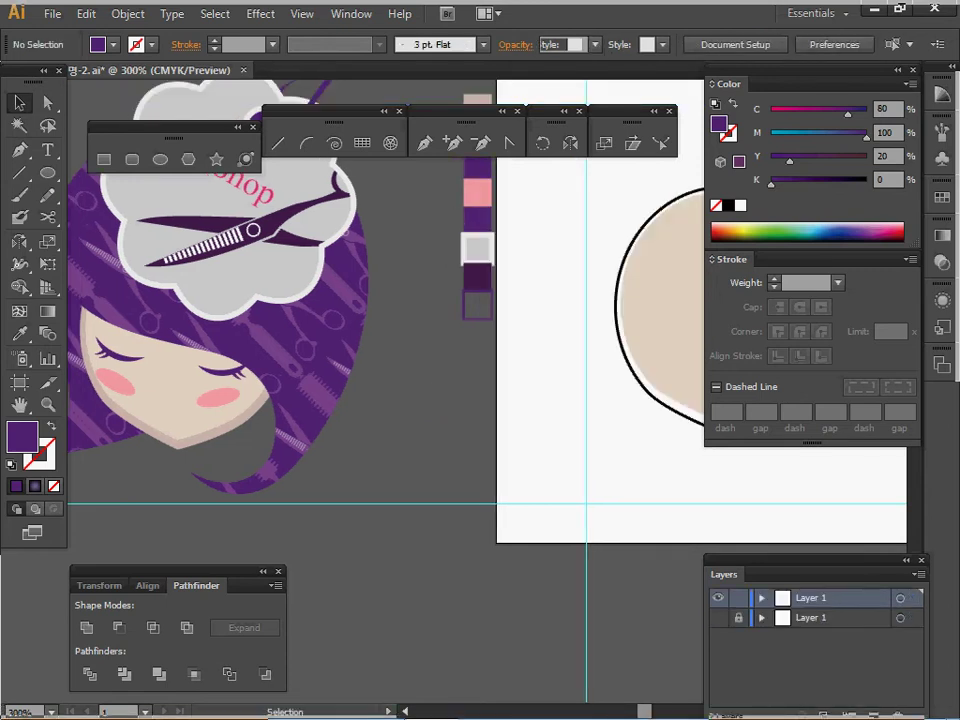
pyautogui.click(477, 193)
pyautogui.hotkey('ctrl', 'shift', 'a')
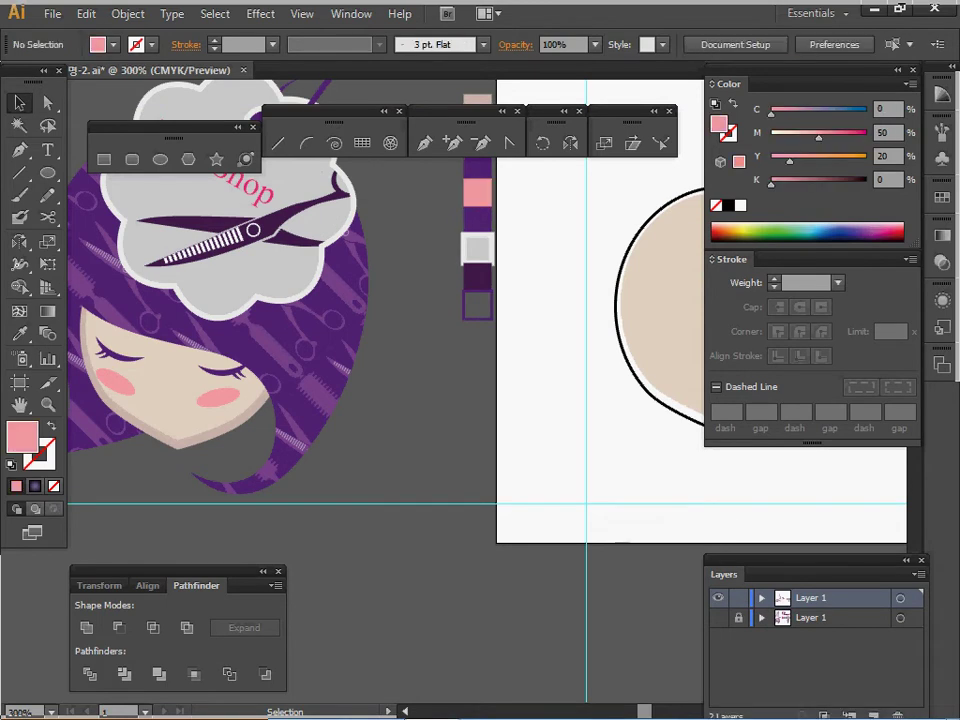
pyautogui.click(132, 159)
pyautogui.click(160, 159)
pyautogui.press('space')
pyautogui.moveTo(401, 263); pyautogui.dragTo(368, 261)
pyautogui.hotkey('ctrl', 'z')
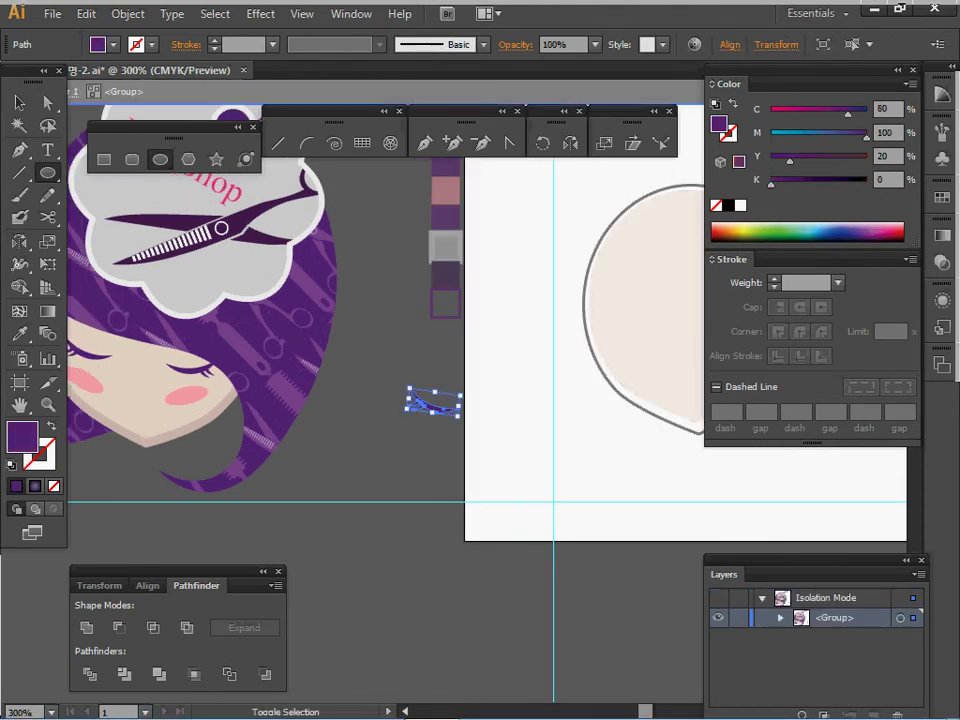
pyautogui.hotkey('ctrl', 'z')
pyautogui.hotkey('ctrl', 'z')
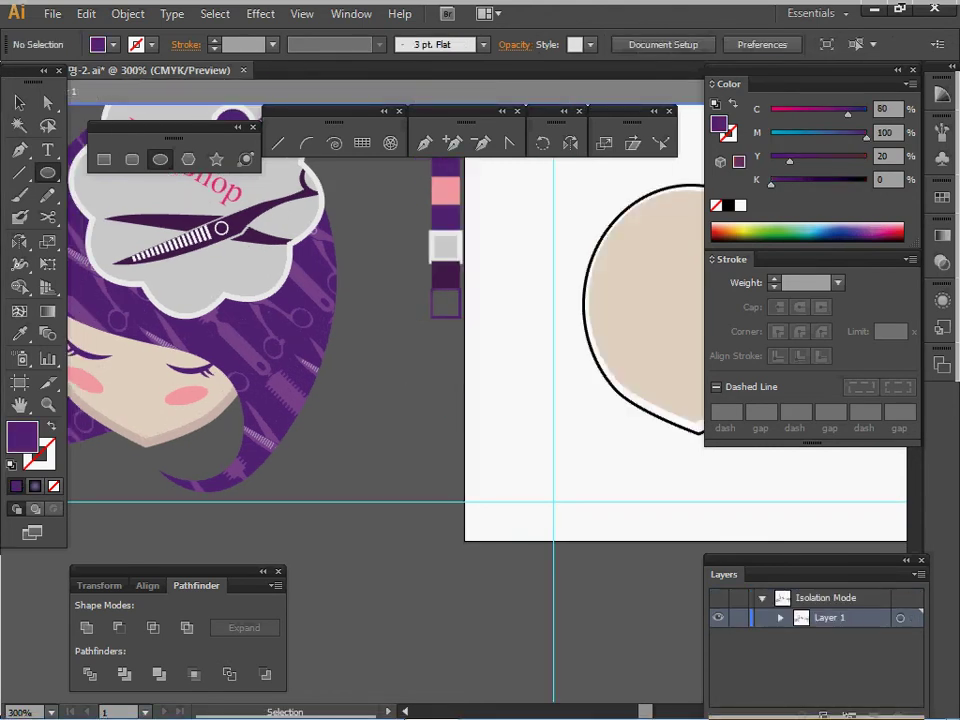
# - Send both shapes of the new face behind the copied eye and leave isolation mode
pyautogui.moveTo(593, 217); pyautogui.dragTo(627, 242)
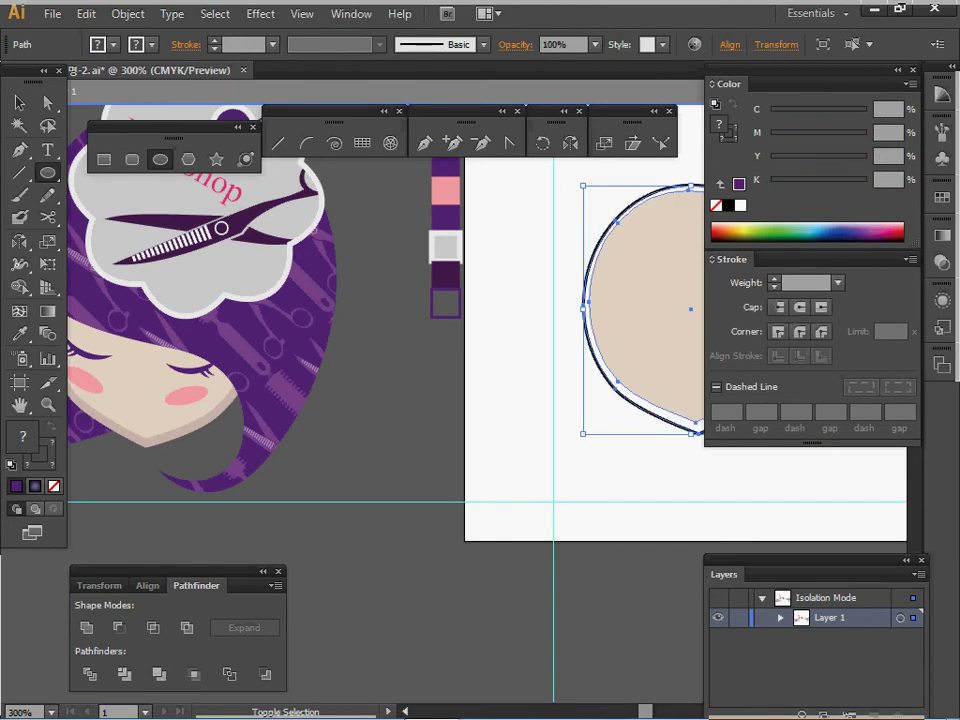
pyautogui.hotkey('ctrl', 'shift', '[')
pyautogui.keyDown('ctrl'); pyautogui.doubleClick(520, 330); pyautogui.keyUp('ctrl')
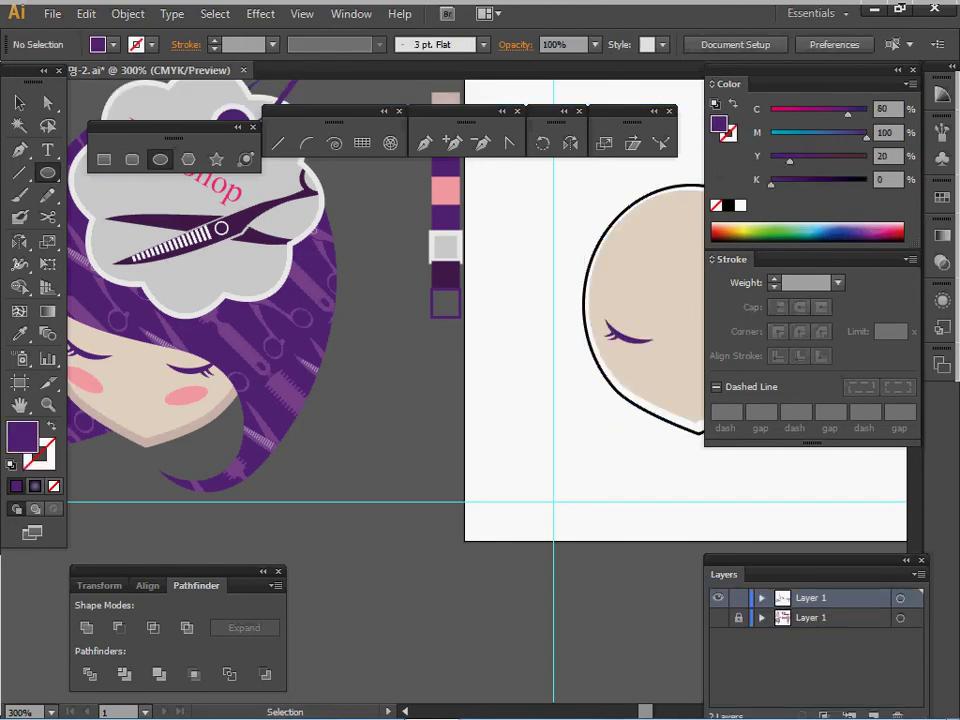
# - Draw a flat ellipse below the copied eye with the Ellipse tool and fill it with the palette's blush pink
pyautogui.moveTo(520, 330); pyautogui.dragTo(548, 322)
pyautogui.moveTo(647, 357); pyautogui.dragTo(696, 374)
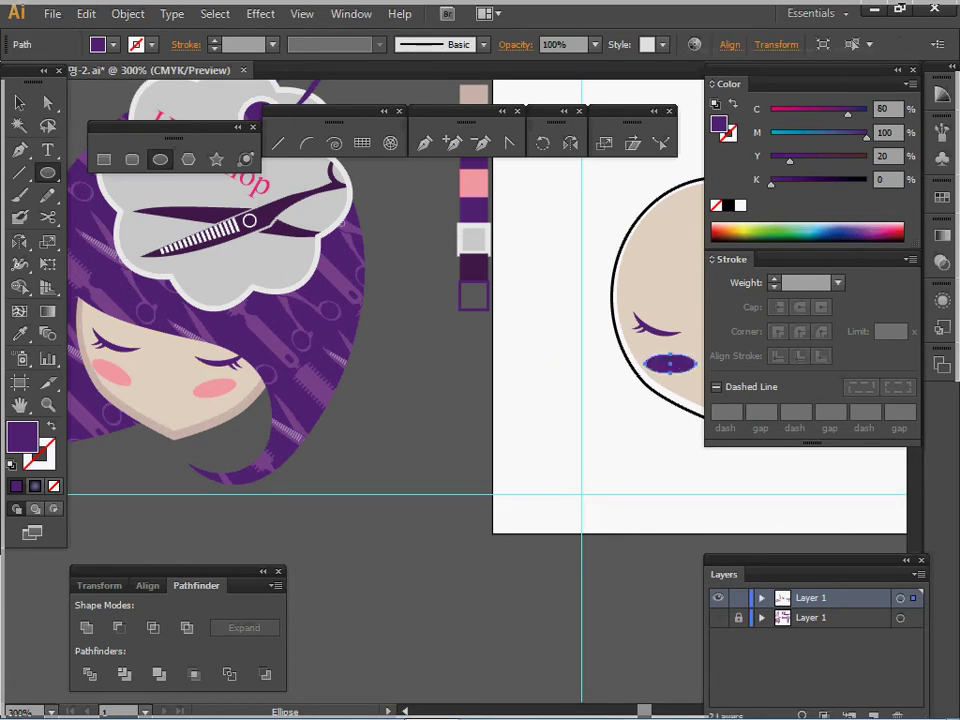
pyautogui.click(19, 333)
pyautogui.click(474, 184)
pyautogui.click(19, 102)
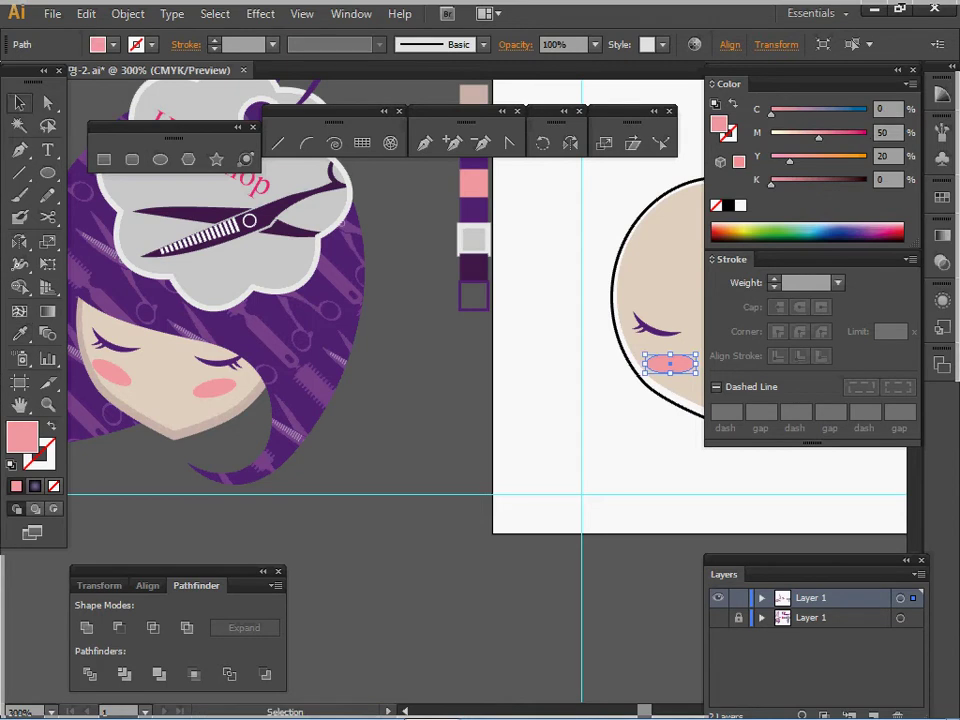
# - Tilt the pink cheek ellipse clockwise, seat it near the face's left edge and shrink it slightly
pyautogui.moveTo(699, 352); pyautogui.dragTo(662, 361)
pyautogui.click(612, 434)
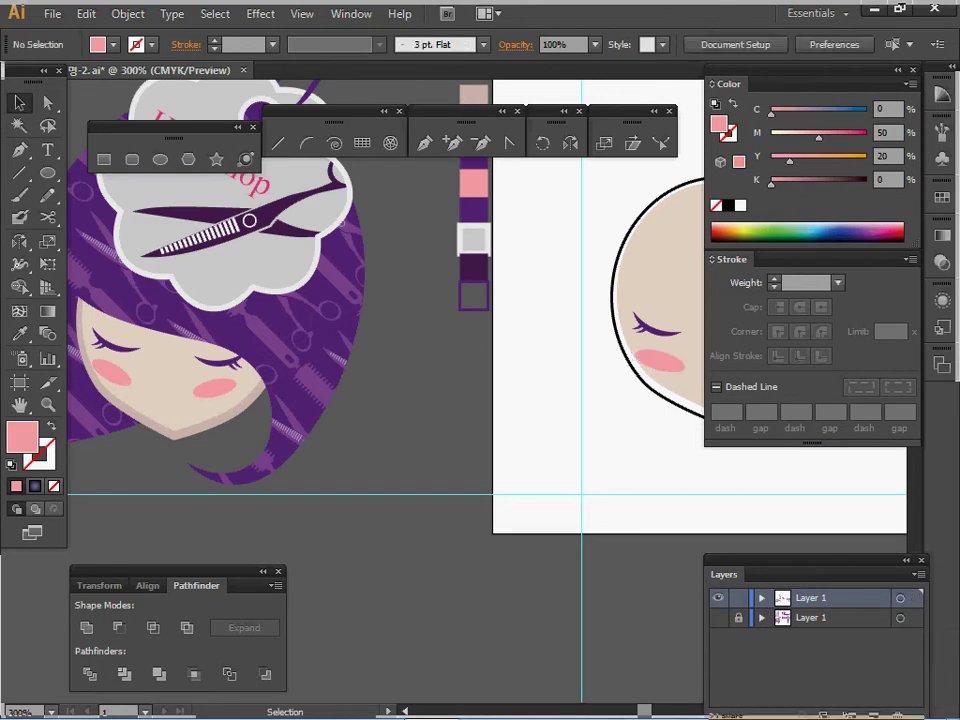
pyautogui.click(659, 361)
pyautogui.moveTo(683, 377); pyautogui.dragTo(680, 373)
pyautogui.click(612, 434)
pyautogui.moveTo(612, 434); pyautogui.dragTo(589, 434)
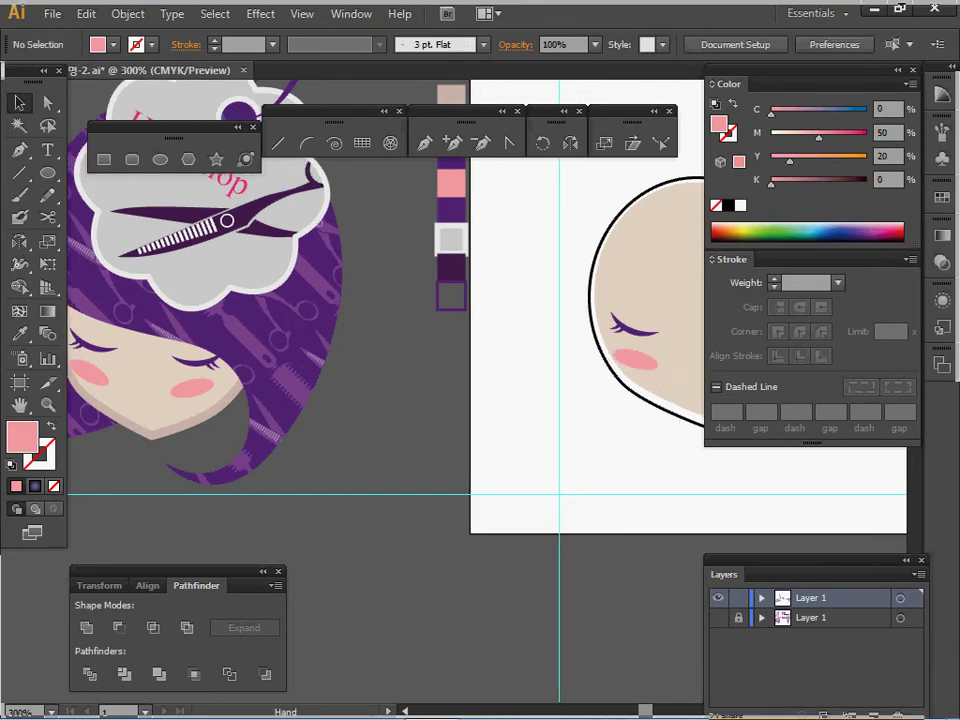
# - Give the outer face outline the palette's dusky beige fill (C10 M20 Y20 K20) without stroke
pyautogui.click(652, 405)
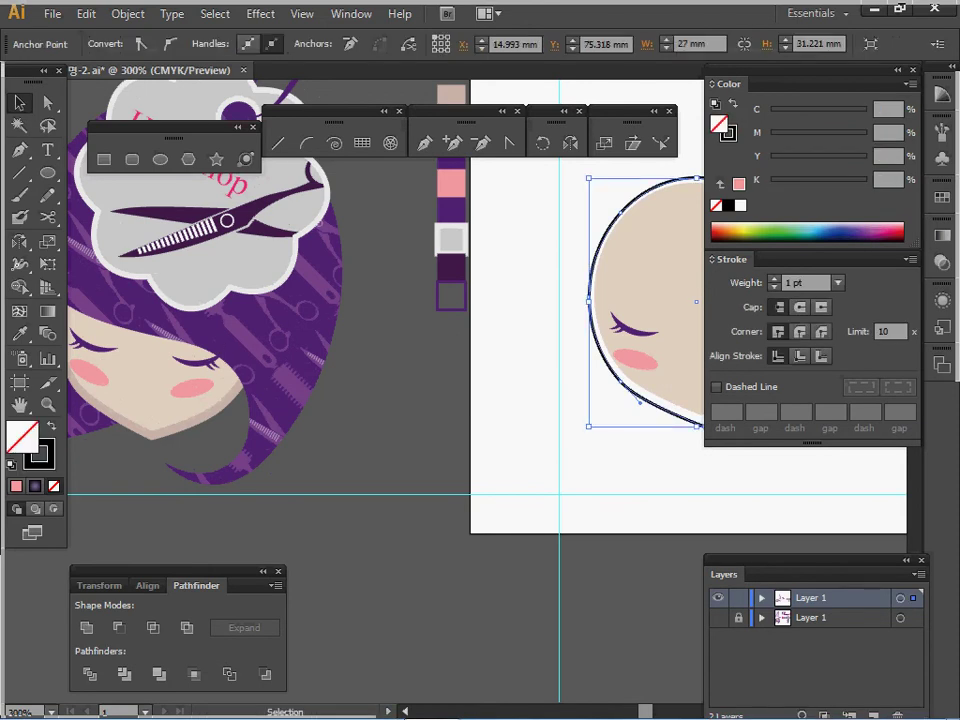
pyautogui.press('i')
pyautogui.click(451, 95)
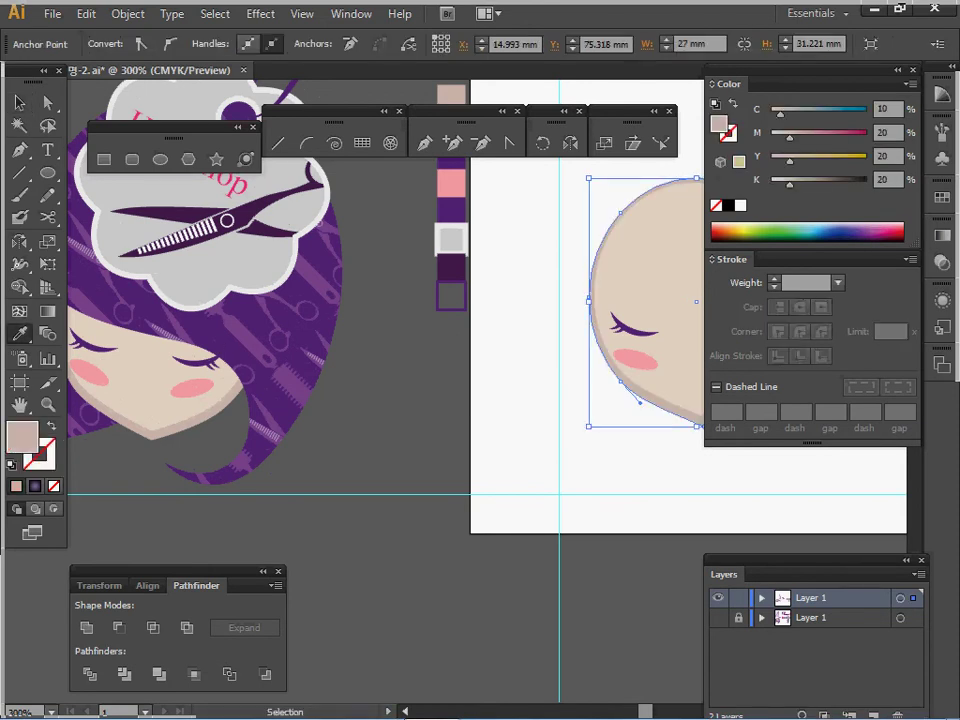
pyautogui.keyDown('ctrl'); pyautogui.click(684, 449); pyautogui.keyUp('ctrl')
pyautogui.moveTo(684, 449); pyautogui.dragTo(575, 455)
pyautogui.press('v')
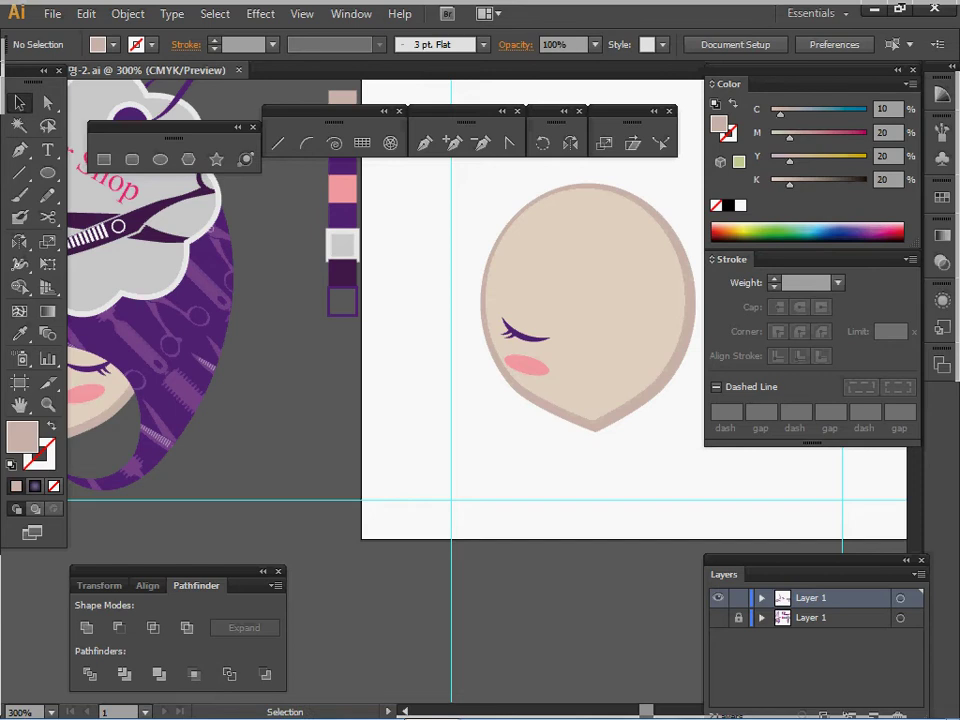
# - Ungroup the reference head's artwork to separate the copied eye from it
pyautogui.moveTo(468, 207); pyautogui.dragTo(540, 411)
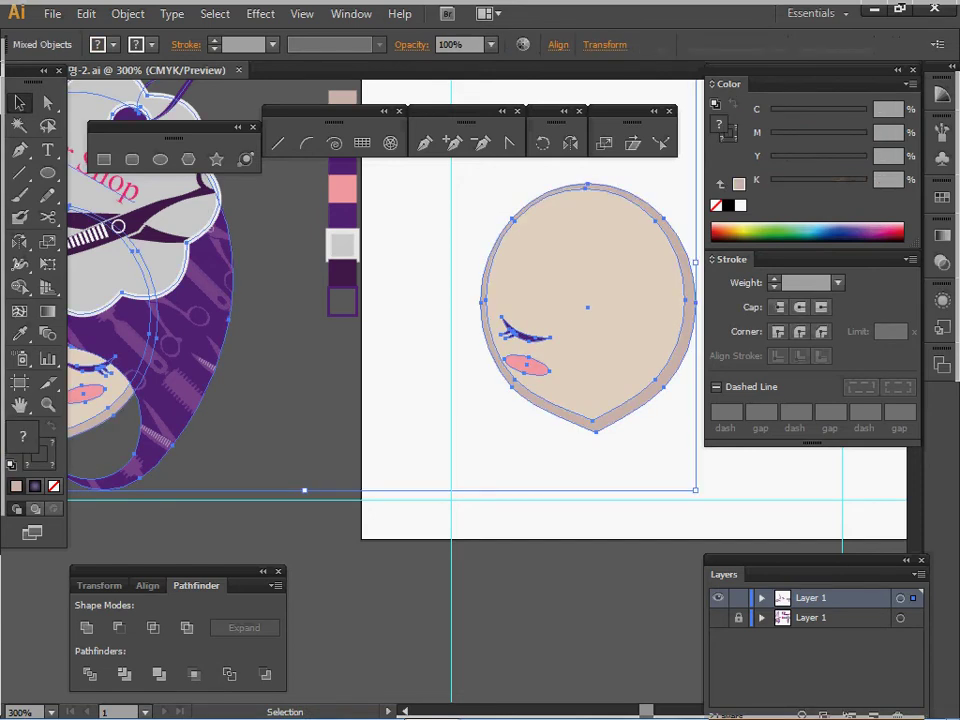
pyautogui.keyDown('shift'); pyautogui.click(590, 350); pyautogui.keyUp('shift')
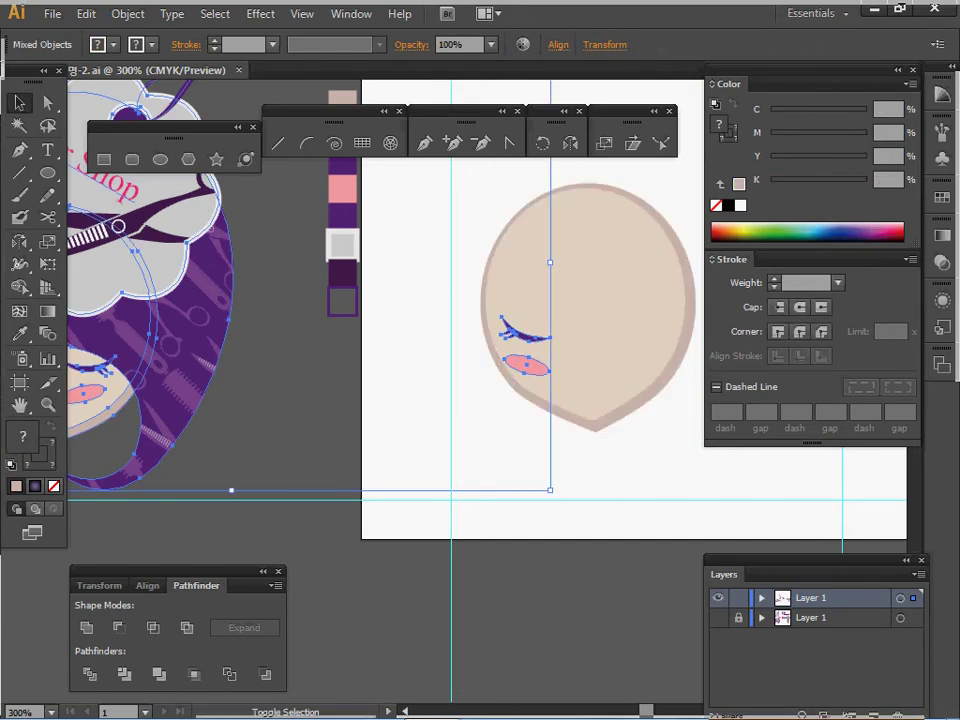
pyautogui.rightClick(222, 354)
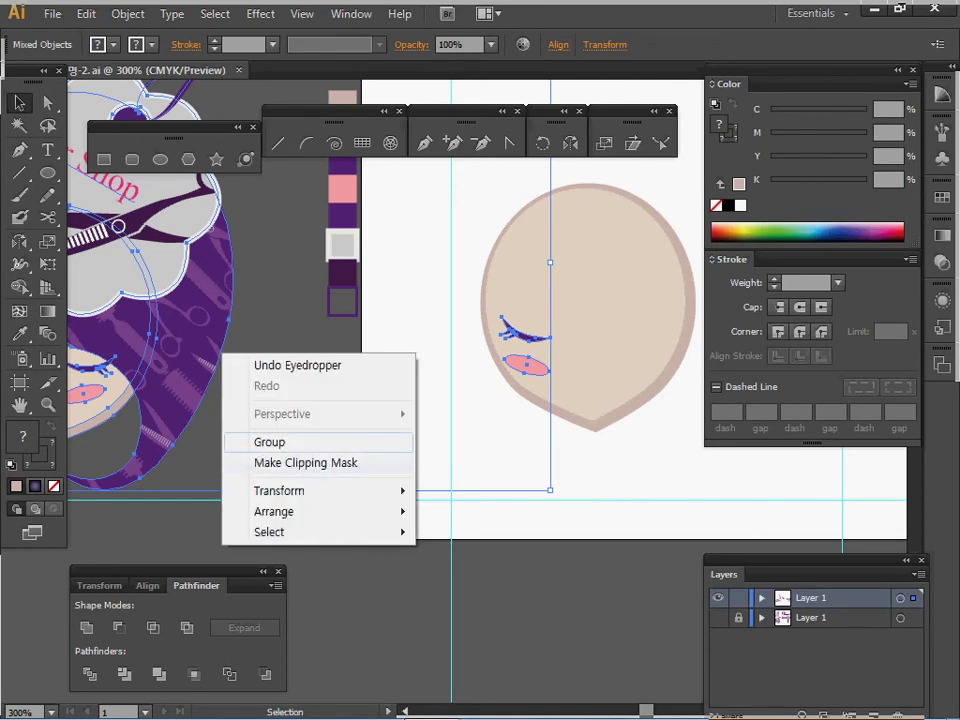
pyautogui.click(203, 336)
pyautogui.doubleClick(203, 336)
pyautogui.rightClick(203, 336)
pyautogui.click(282, 396)
pyautogui.click(190, 333)
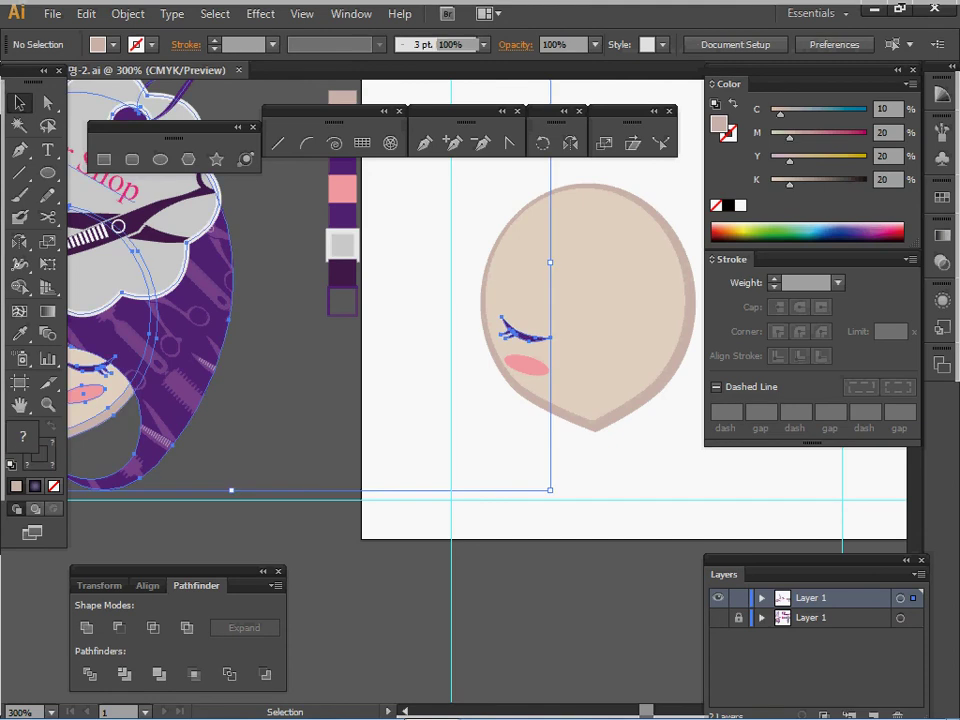
pyautogui.rightClick(190, 333)
pyautogui.click(240, 445)
pyautogui.click(262, 438)
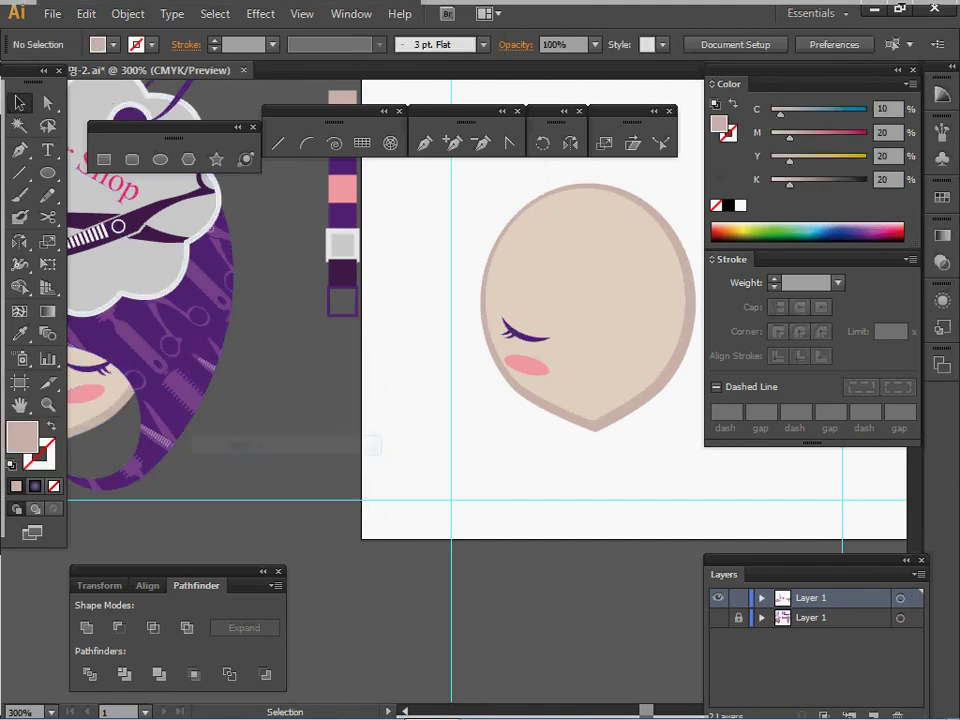
# - Select the new face's eye, lashes and cheek and reflect a copy across a vertical axis onto the face's other side
pyautogui.click(526, 365)
pyautogui.moveTo(437, 277); pyautogui.dragTo(603, 428)
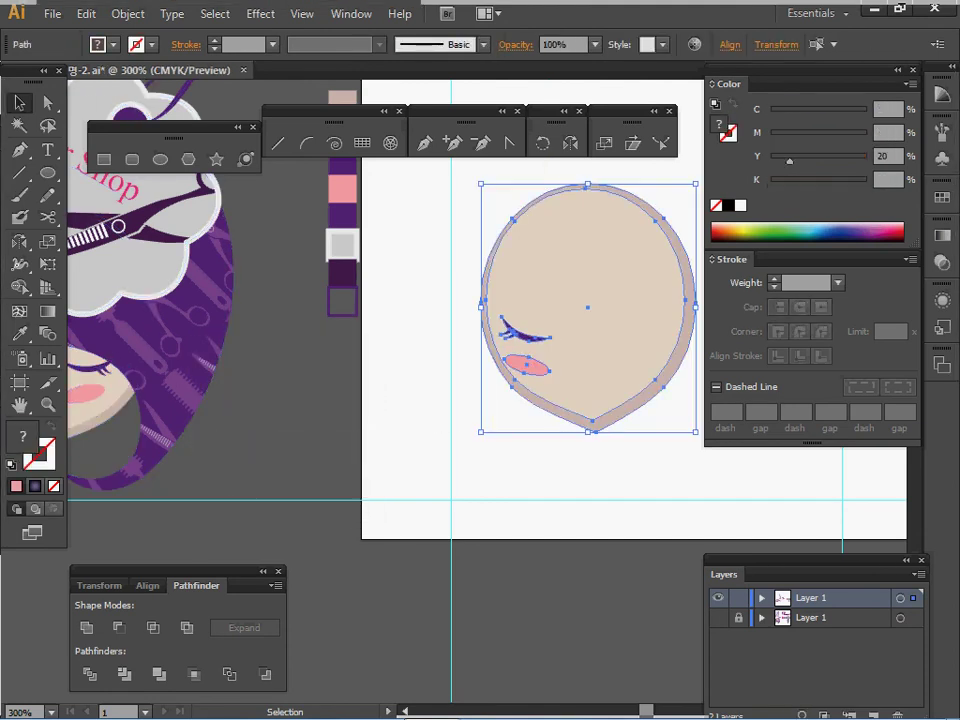
pyautogui.keyDown('shift'); pyautogui.click(605, 320); pyautogui.keyUp('shift')
pyautogui.press('space')
pyautogui.moveTo(605, 320); pyautogui.dragTo(595, 320)
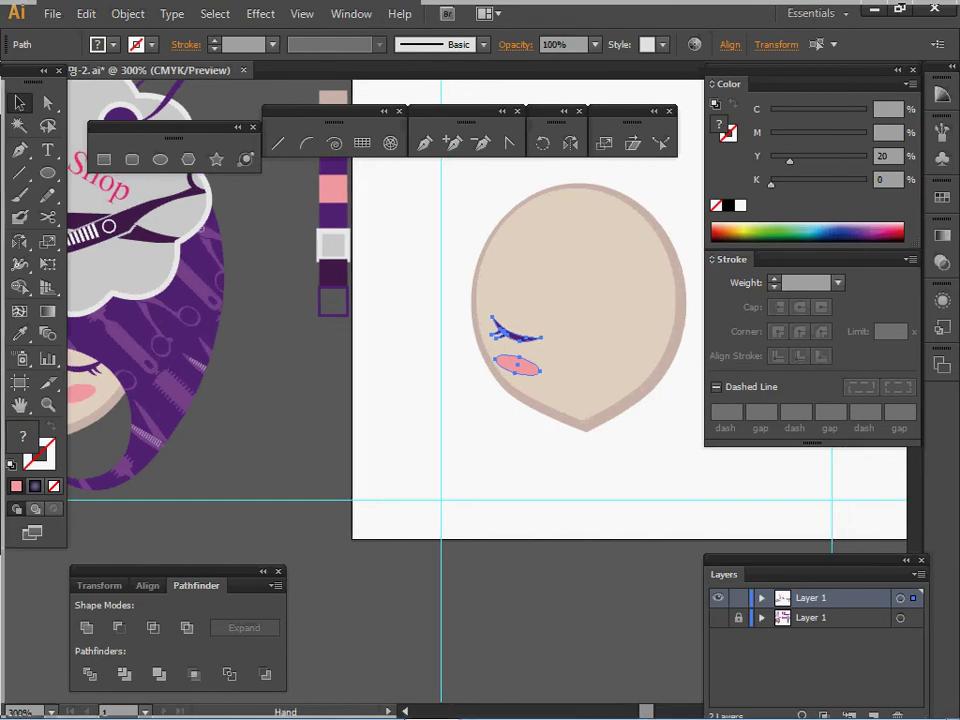
pyautogui.click(570, 143)
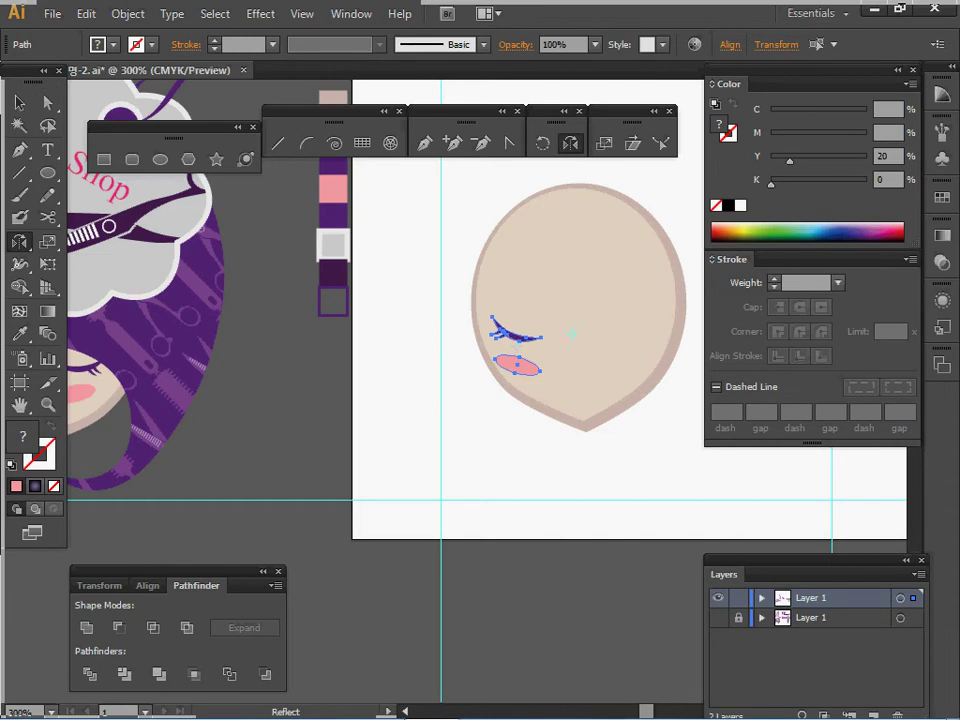
pyautogui.moveTo(572, 340); pyautogui.dragTo(573, 396)
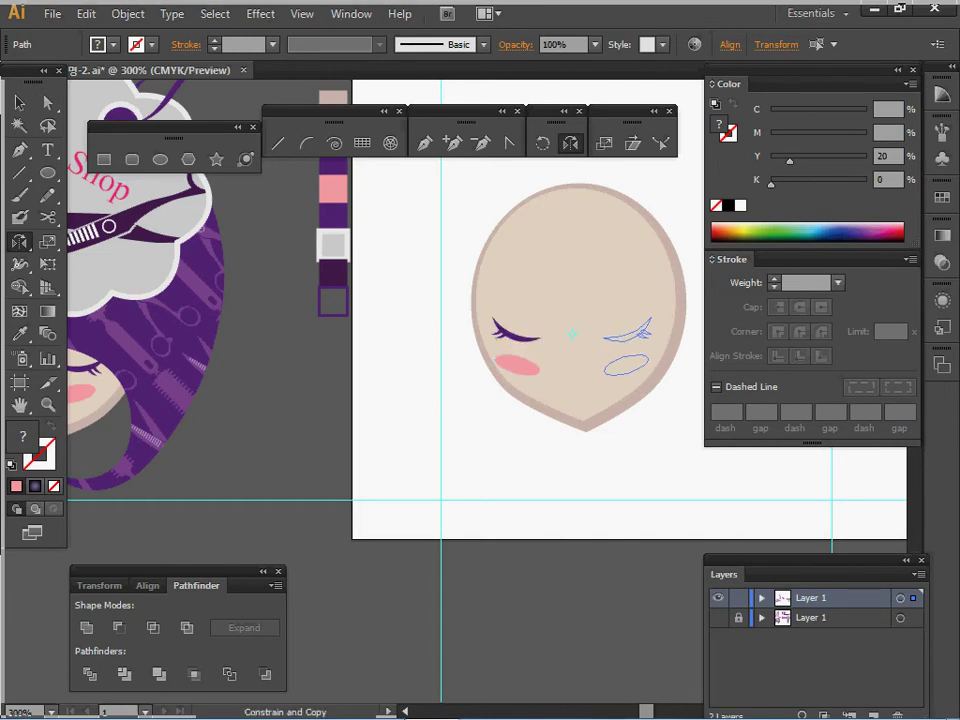
pyautogui.moveTo(472, 273); pyautogui.dragTo(472, 274)
pyautogui.press('ctrl')
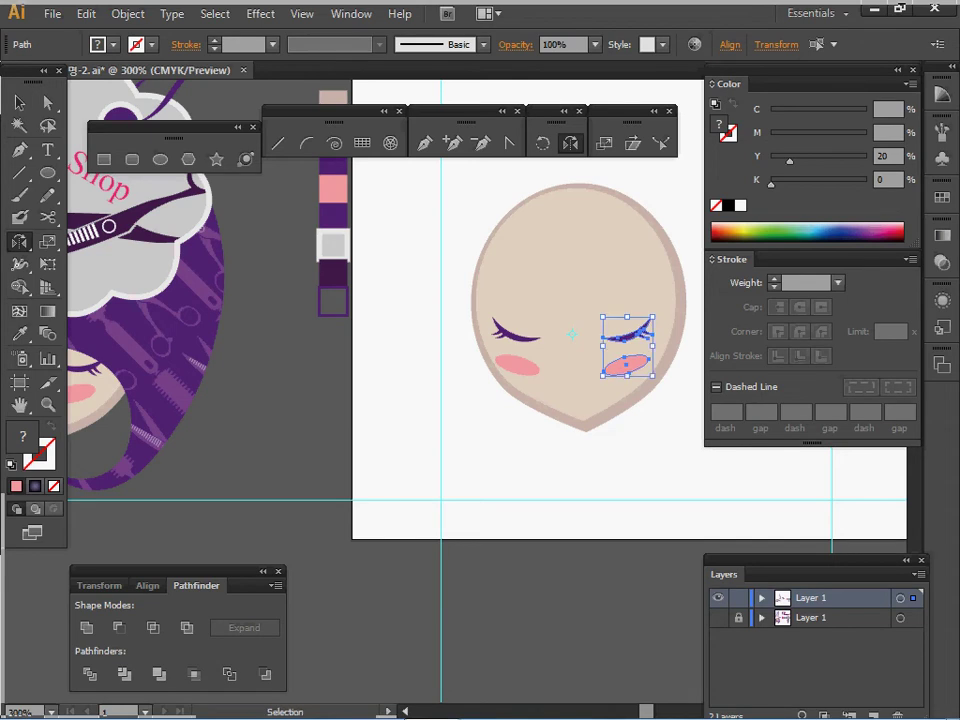
# - Move the mirrored eye and cheek inward and slightly down on the face
pyautogui.moveTo(641, 331); pyautogui.dragTo(616, 369)
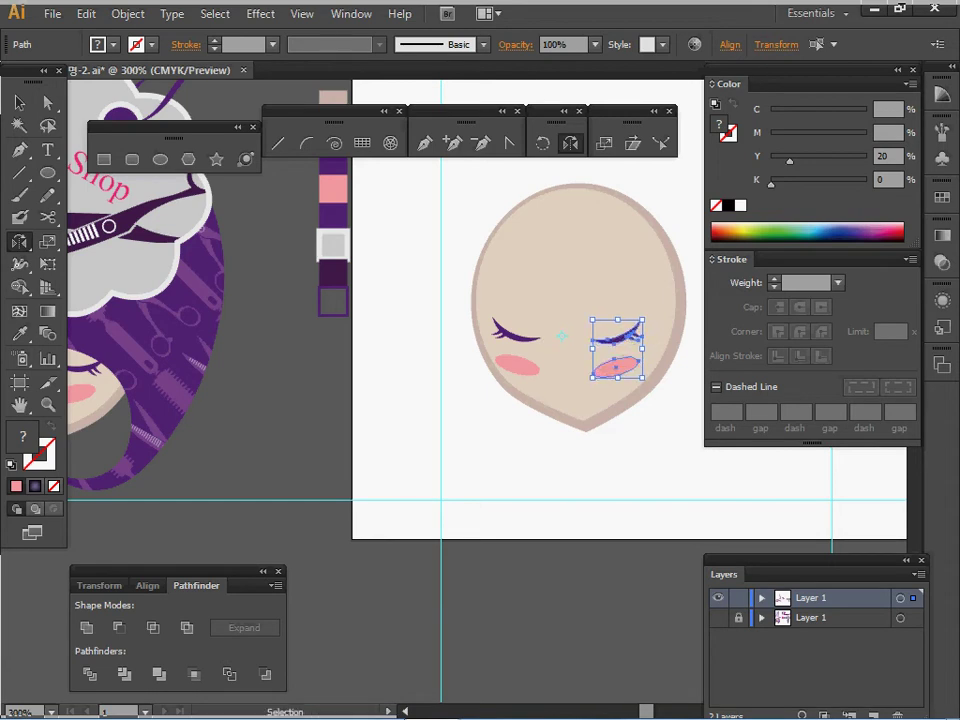
pyautogui.press('Left')
pyautogui.press('Left')
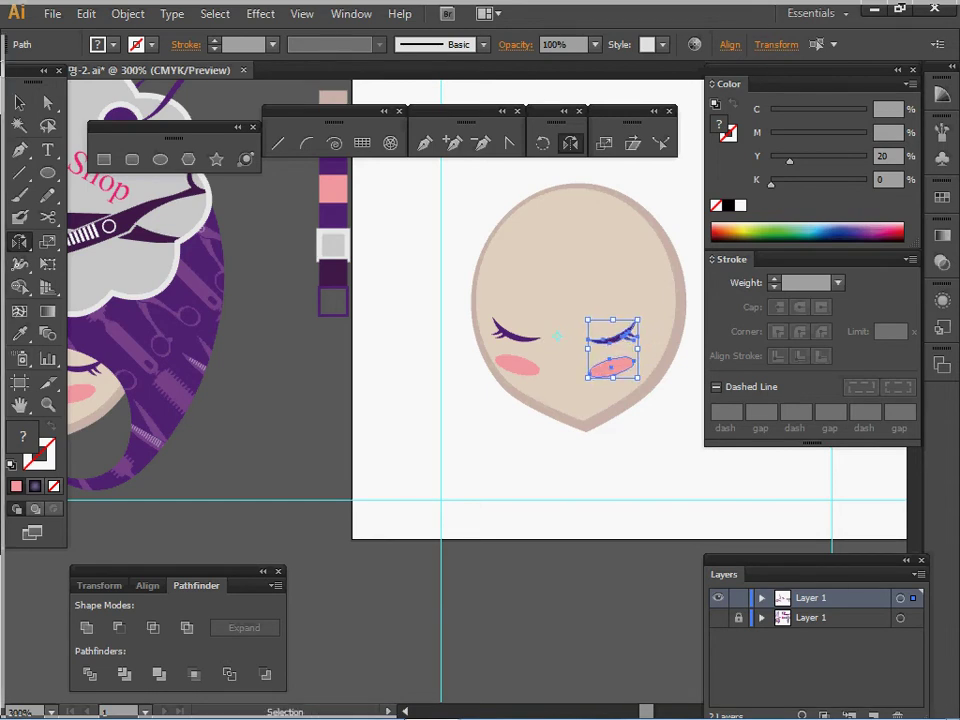
# - Select the whole new face with its eyes and cheeks and rotate it slightly clockwise
pyautogui.click(481, 465)
pyautogui.moveTo(481, 465); pyautogui.dragTo(664, 261)
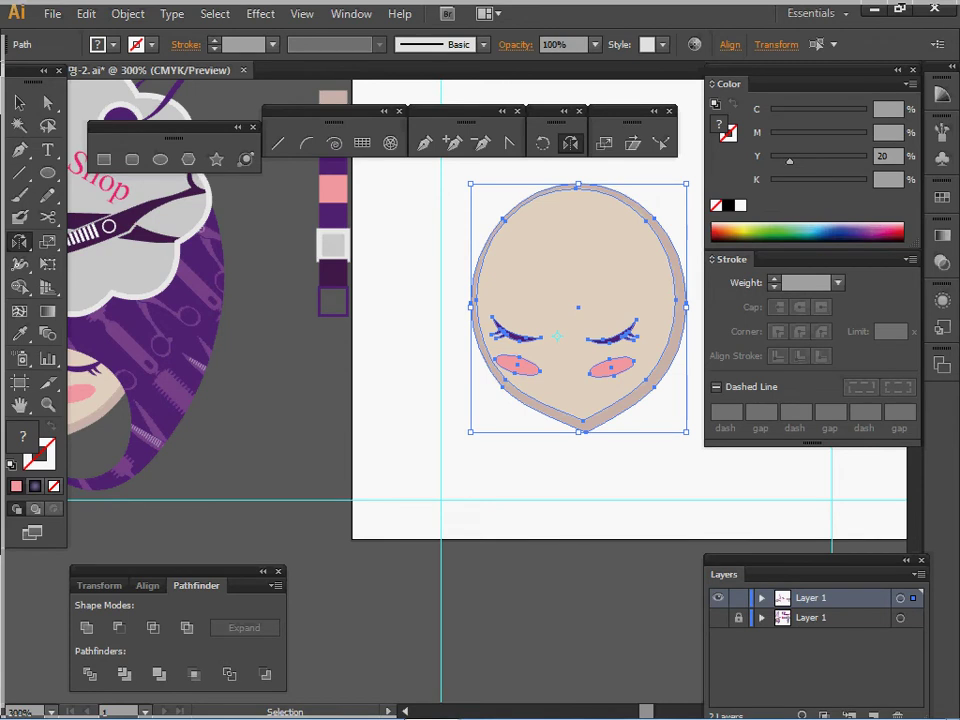
pyautogui.moveTo(692, 178); pyautogui.dragTo(702, 187)
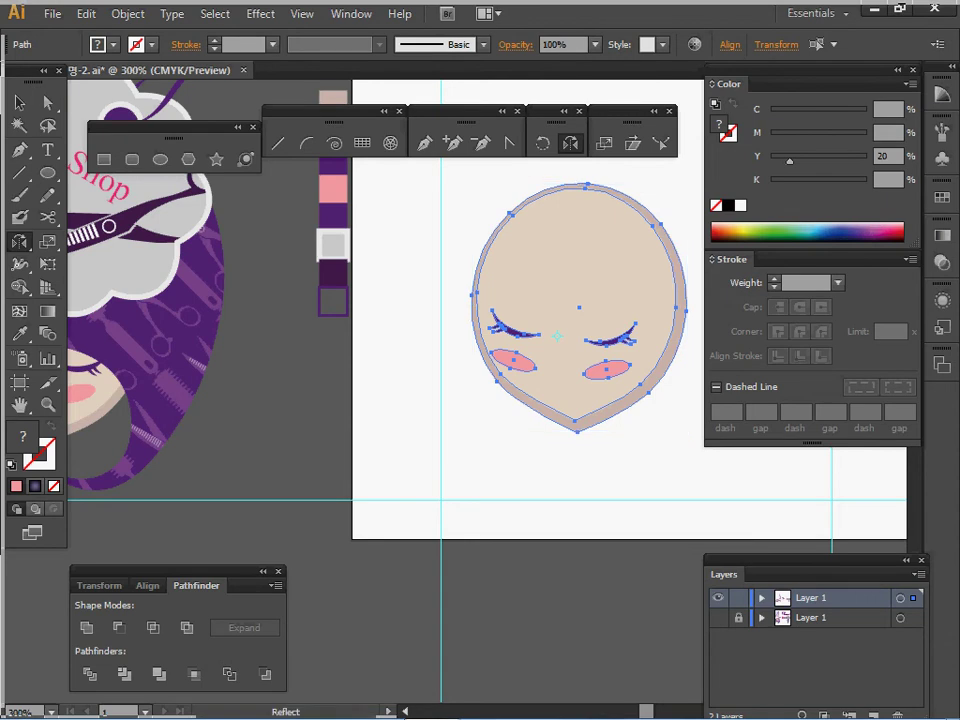
# - Deselect the face artwork and save the document
pyautogui.hotkey('ctrl', 'shift', 'a')
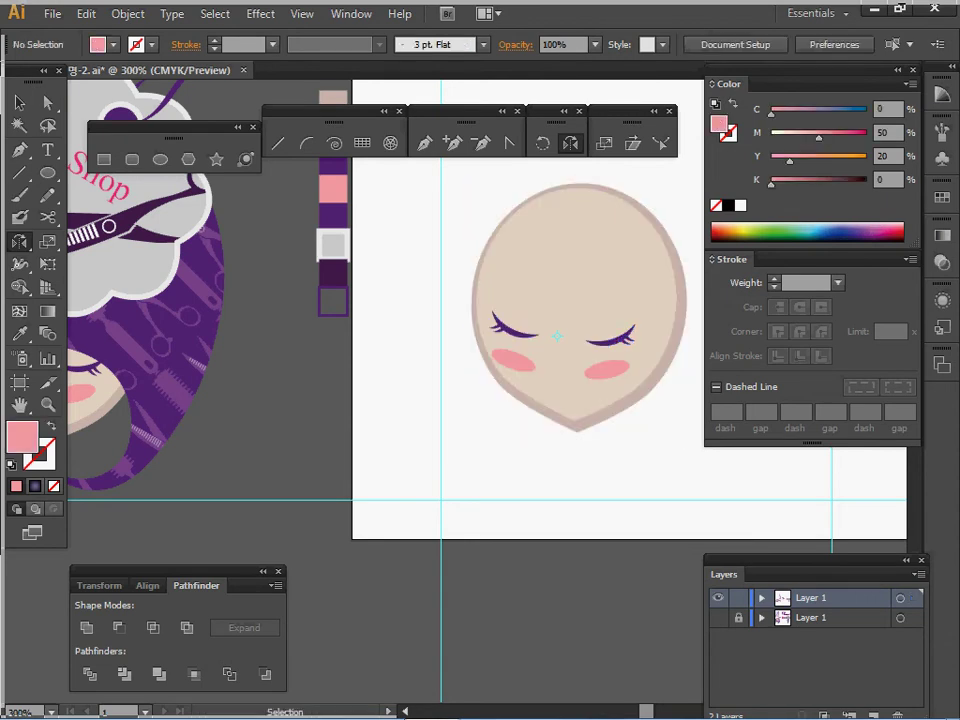
pyautogui.hotkey('ctrl', 's')
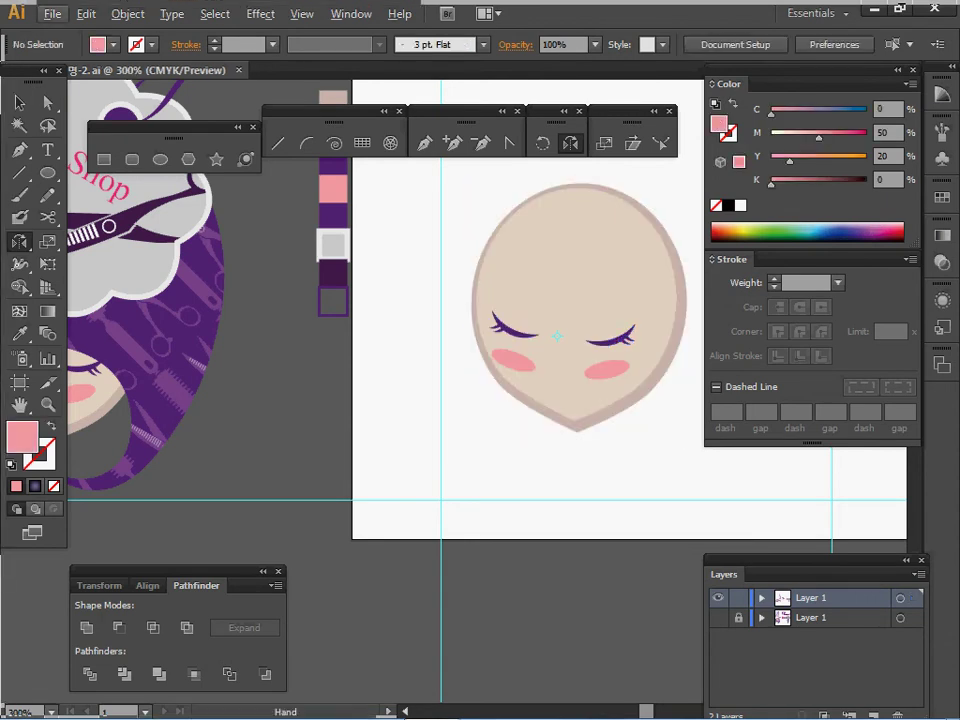
# - Draw a closed, curved side-hair shape over the left side of the face with the Pen tool
pyautogui.press('space')
pyautogui.moveTo(557, 300); pyautogui.dragTo(589, 288)
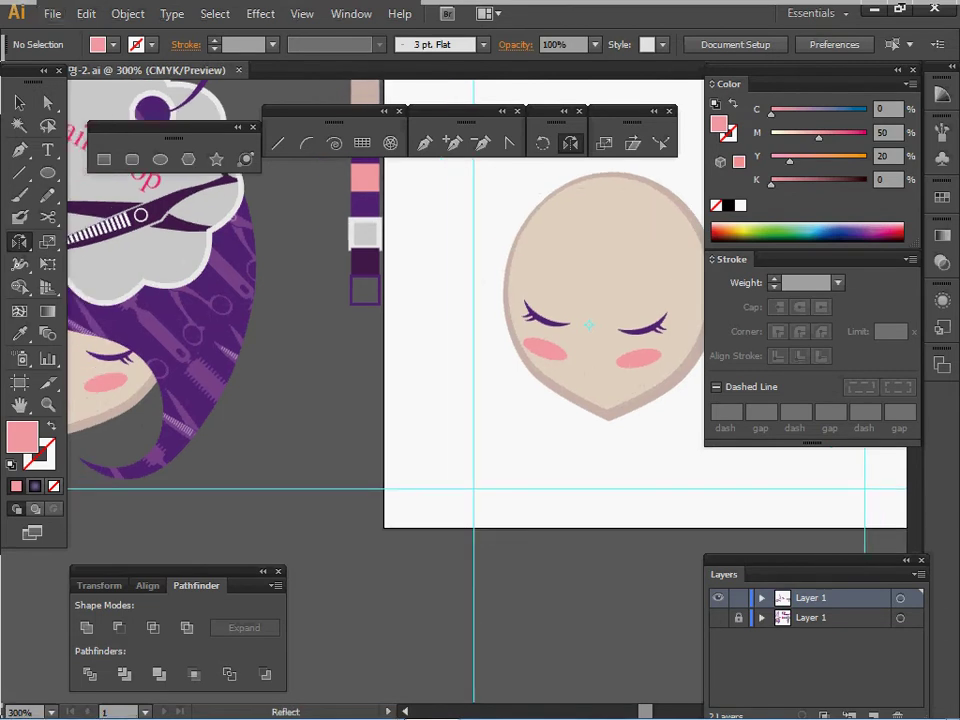
pyautogui.press('space')
pyautogui.moveTo(560, 320); pyautogui.dragTo(534, 316)
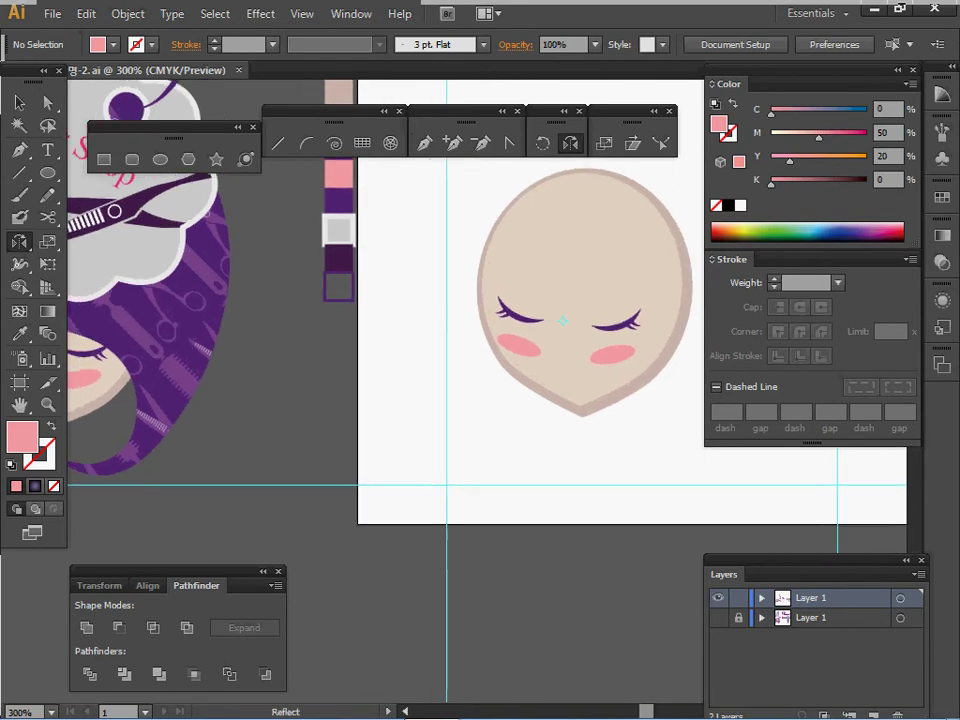
pyautogui.click(424, 143)
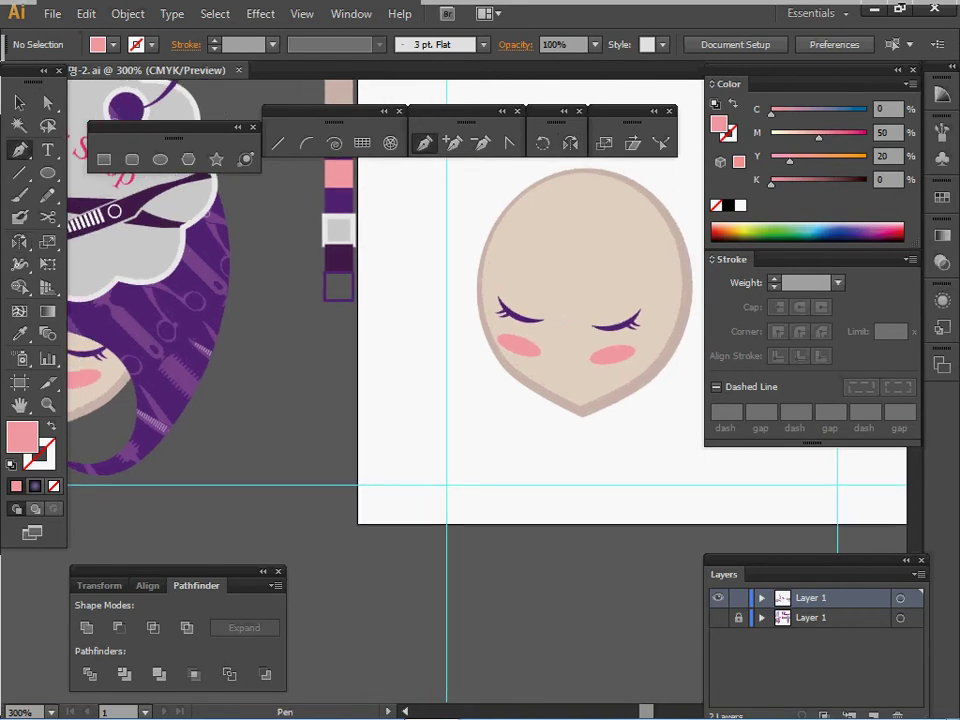
pyautogui.click(488, 218)
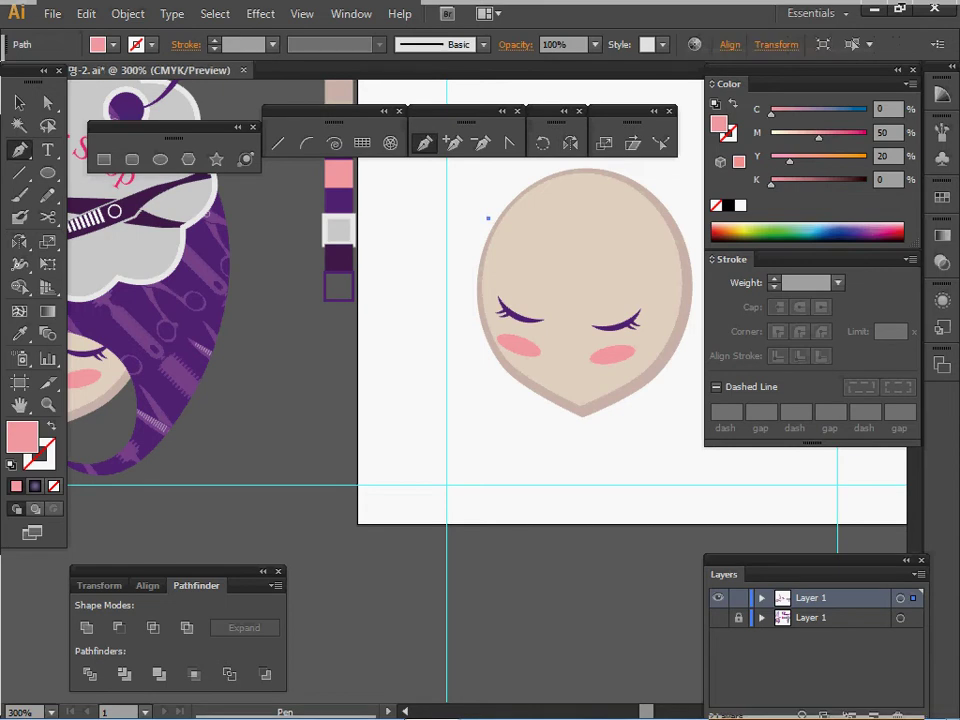
pyautogui.moveTo(457, 322); pyautogui.dragTo(475, 369)
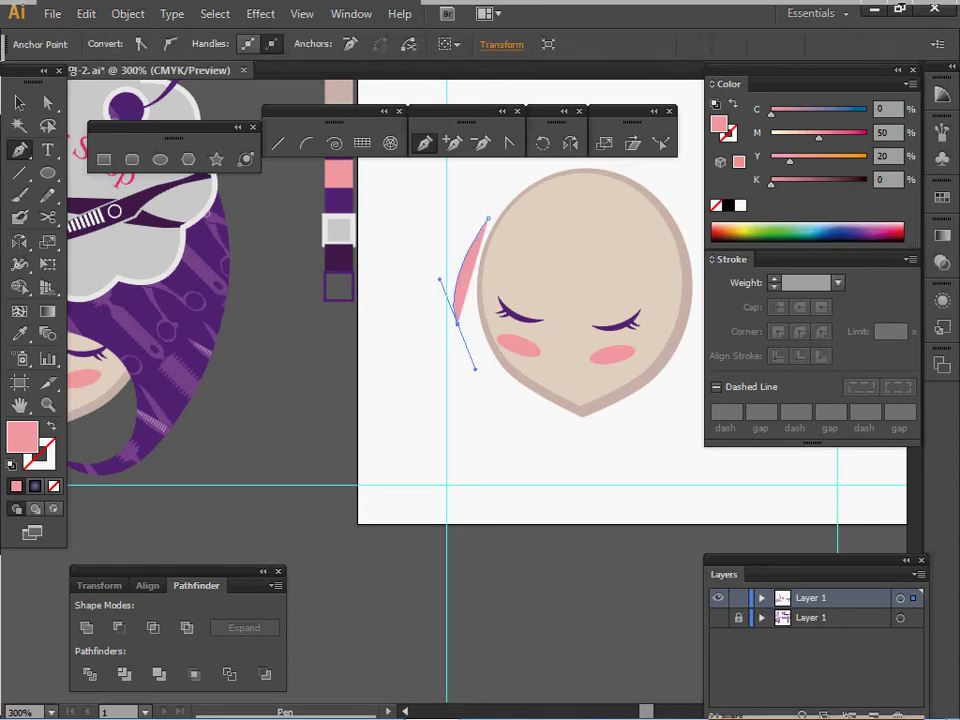
pyautogui.moveTo(473, 428); pyautogui.dragTo(452, 447)
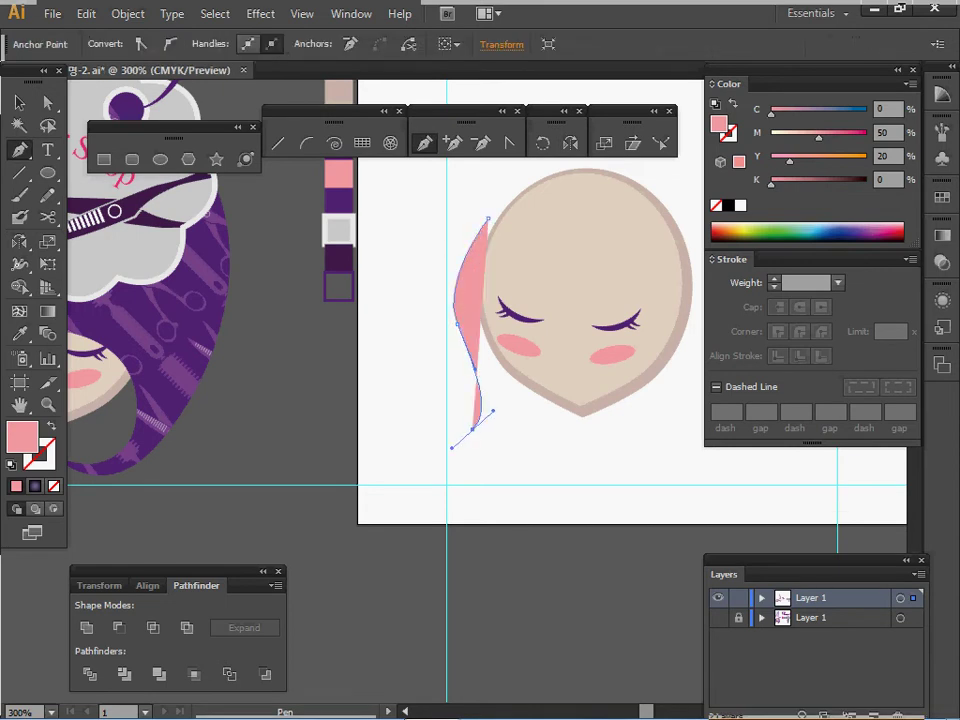
pyautogui.click(473, 428)
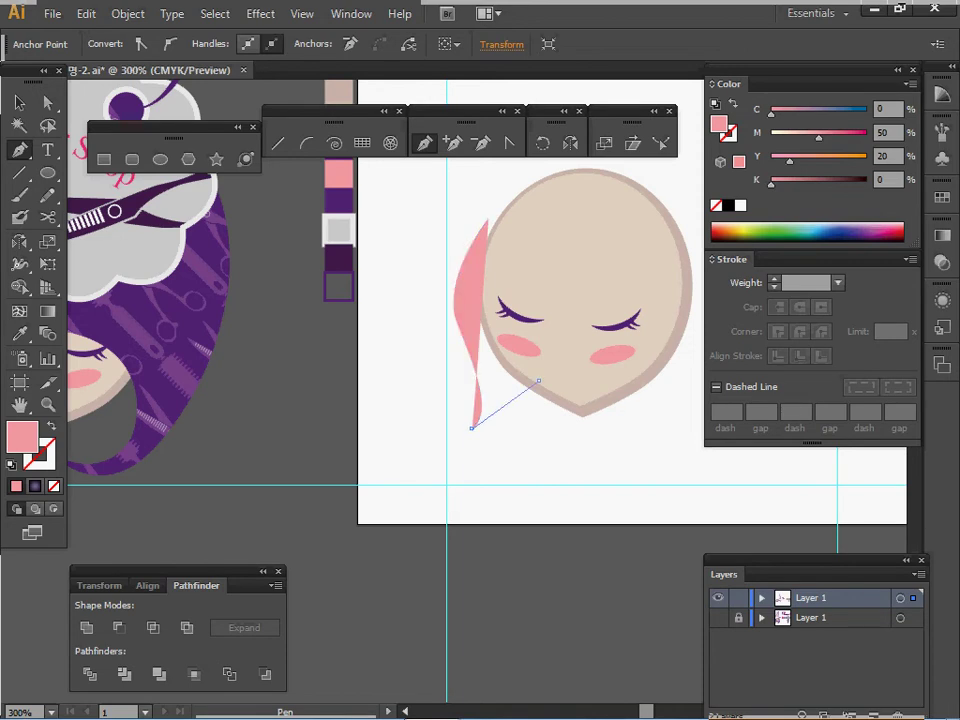
pyautogui.click(540, 381)
pyautogui.moveTo(488, 218); pyautogui.dragTo(474, 196)
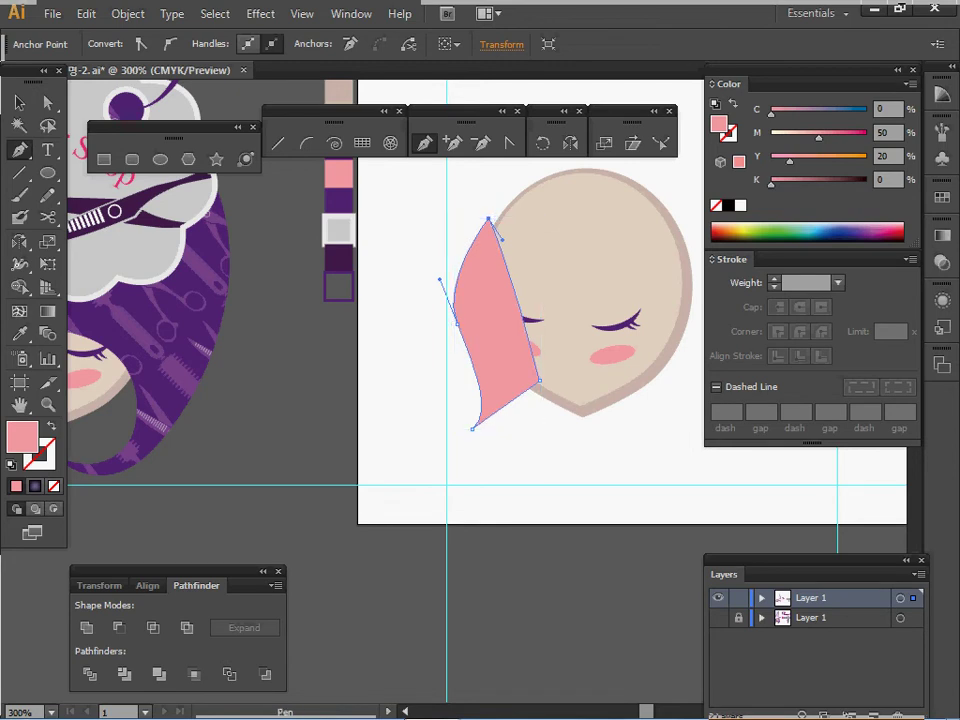
# - Send the drawn side-hair shape behind the face and fill it with the purple sampled from the reference color strip
pyautogui.rightClick(478, 313)
pyautogui.moveTo(530, 581)
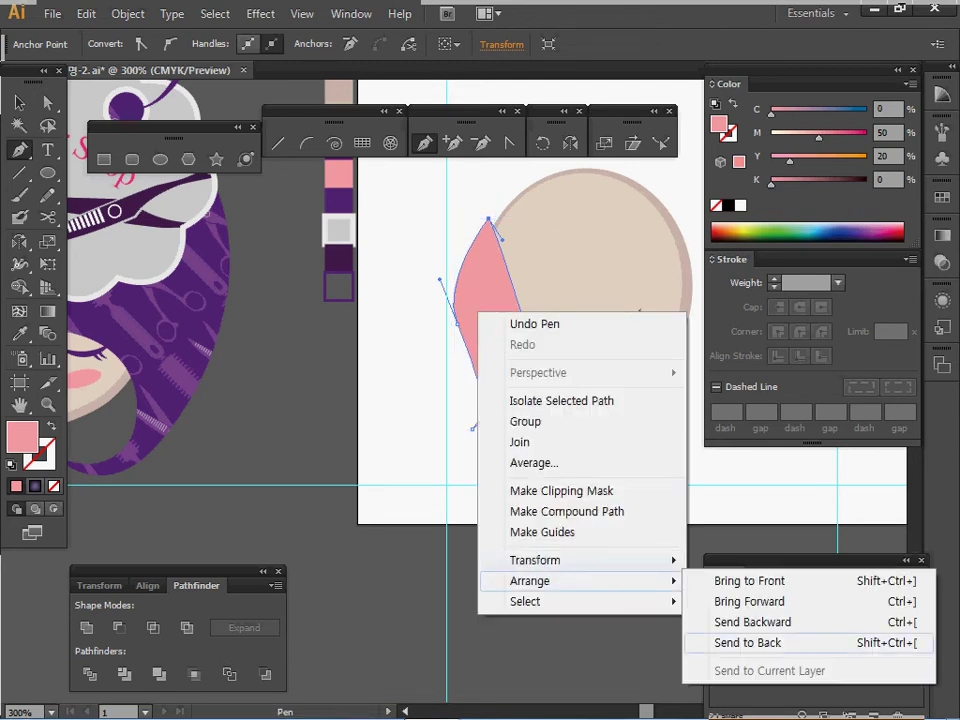
pyautogui.click(748, 642)
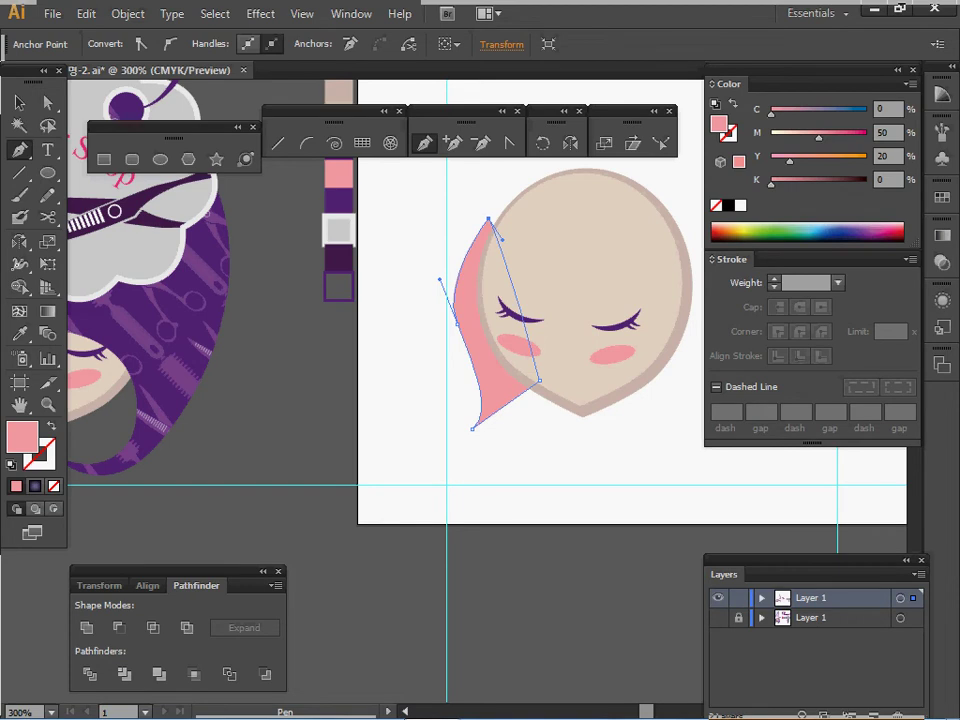
pyautogui.press('i')
pyautogui.click(339, 200)
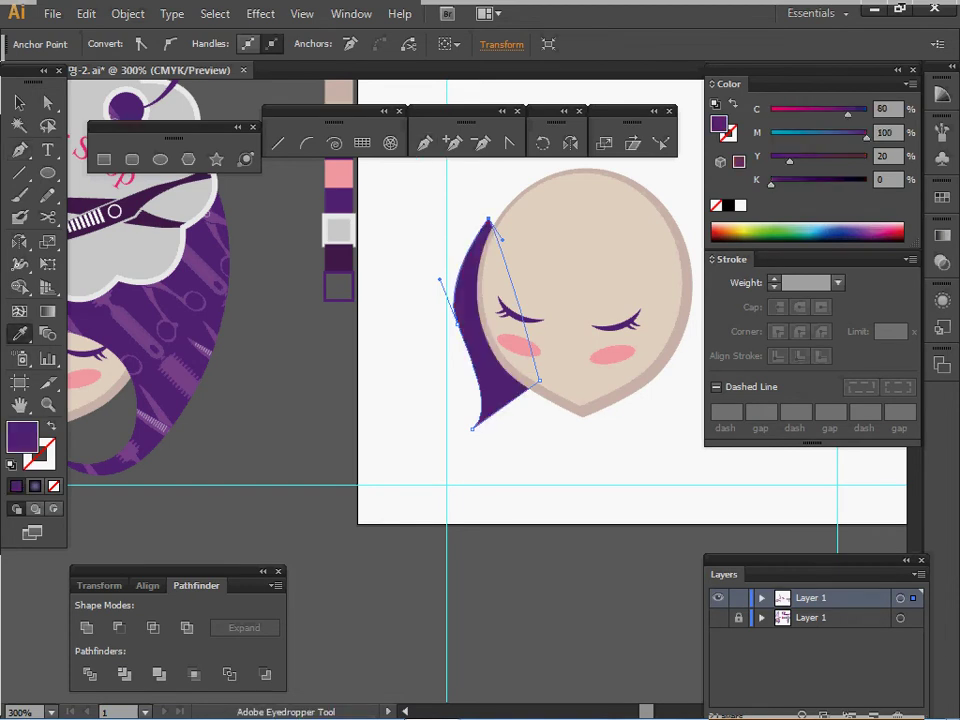
# - Delete the hand-drawn purple side-hair shape
pyautogui.moveTo(400, 330); pyautogui.dragTo(466, 350)
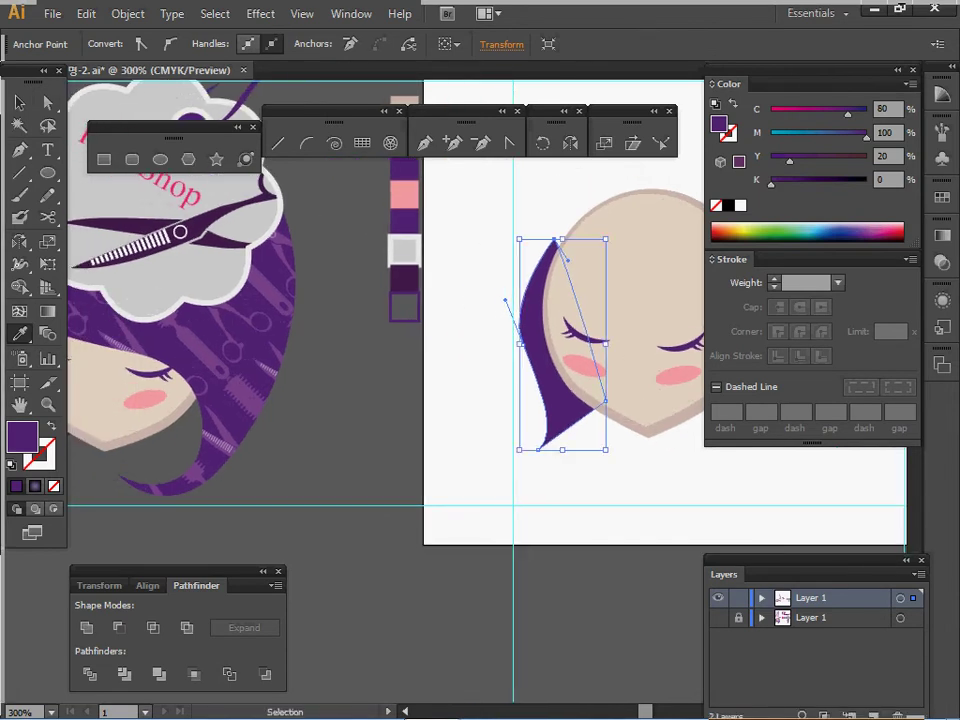
pyautogui.press('Delete')
# - Select the two patterned hair overlays on the reference head and lock them
pyautogui.keyDown('ctrl'); pyautogui.keyDown('alt'); pyautogui.click(442, 412); pyautogui.keyUp('alt'); pyautogui.keyUp('ctrl')
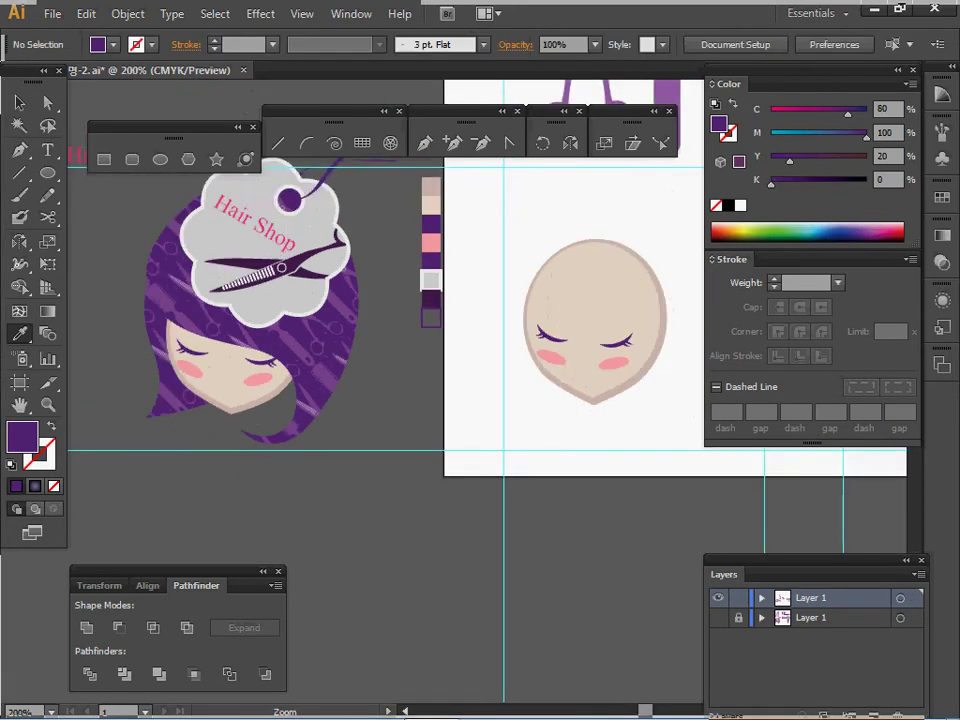
pyautogui.moveTo(442, 412); pyautogui.dragTo(432, 397)
pyautogui.keyDown('ctrl'); pyautogui.click(318, 345); pyautogui.keyUp('ctrl')
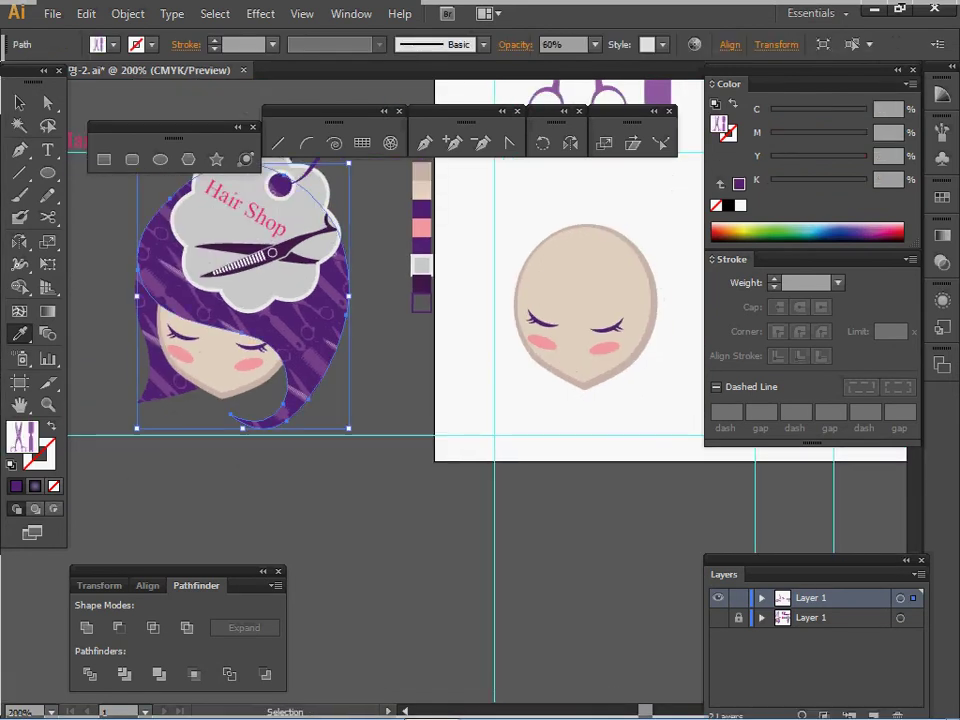
pyautogui.keyDown('ctrl'); pyautogui.keyDown('shift'); pyautogui.click(154, 372); pyautogui.keyUp('shift'); pyautogui.keyUp('ctrl')
pyautogui.hotkey('ctrl', '2')
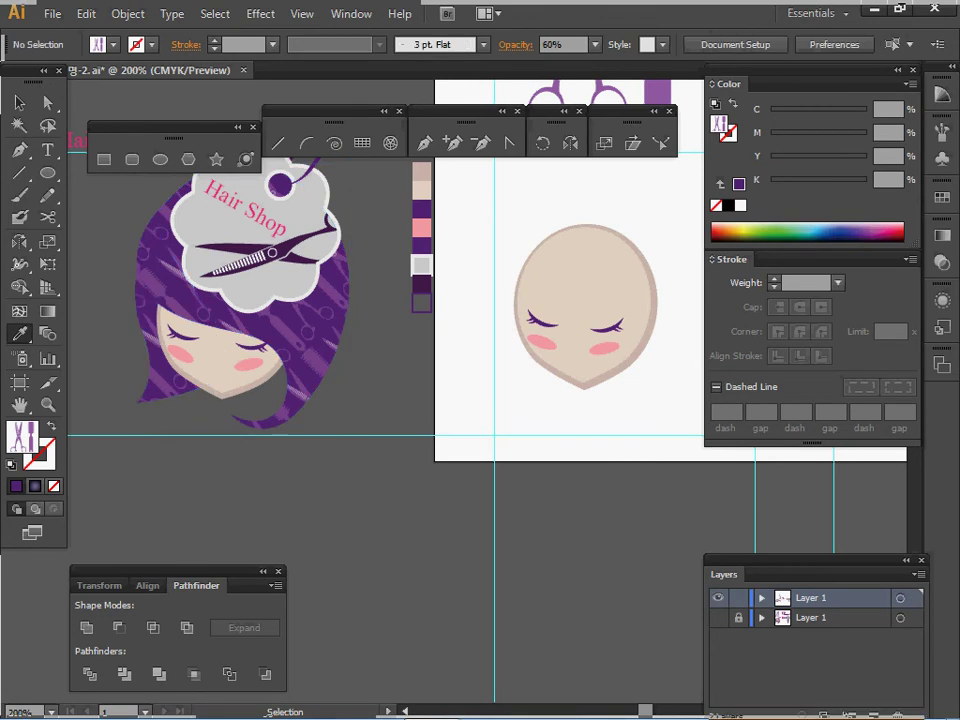
# - Copy the reference head's two solid purple hair shapes and place the duplicates over the new face
pyautogui.keyDown('ctrl'); pyautogui.click(154, 372); pyautogui.keyUp('ctrl')
pyautogui.keyDown('ctrl'); pyautogui.keyDown('shift'); pyautogui.click(318, 345); pyautogui.keyUp('shift'); pyautogui.keyUp('ctrl')
pyautogui.hotkey('ctrl', 'c')
pyautogui.hotkey('ctrl', 'v')
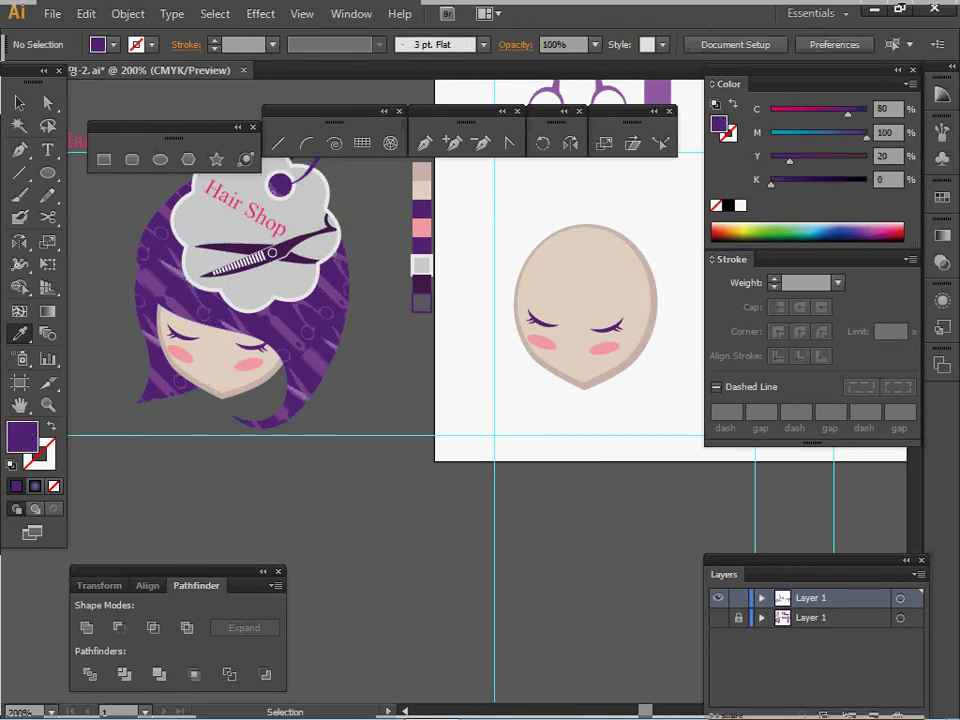
pyautogui.moveTo(455, 400); pyautogui.dragTo(585, 309)
# - Send the copied side-hair piece to the back, behind the face
pyautogui.keyDown('ctrl'); pyautogui.click(526, 372); pyautogui.keyUp('ctrl')
pyautogui.rightClick(526, 372)
pyautogui.moveTo(590, 640)
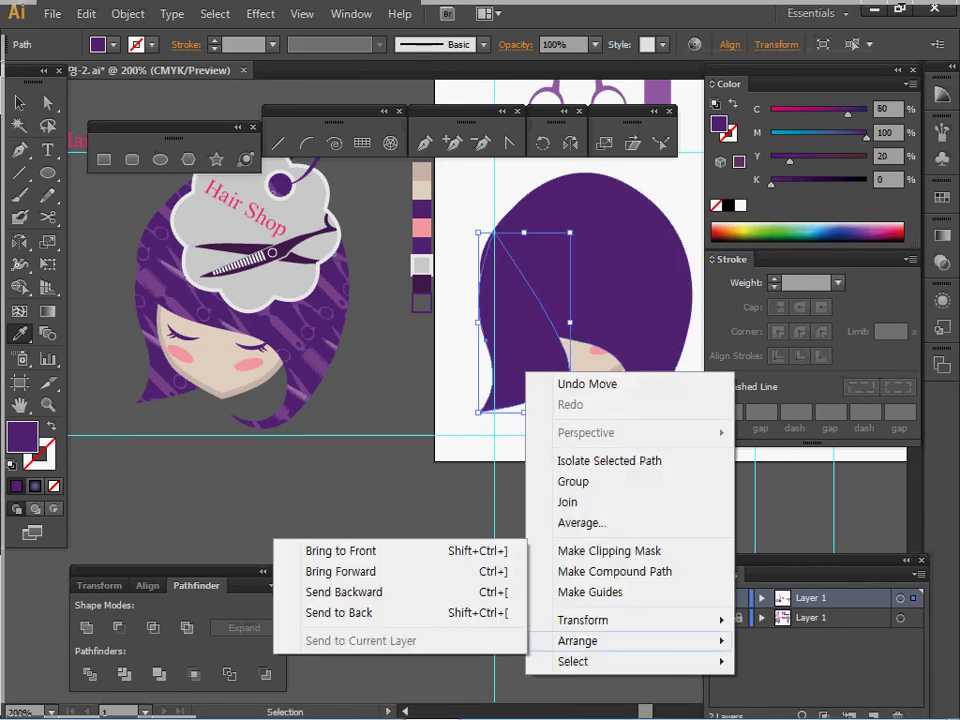
pyautogui.click(340, 613)
# - Reposition the copied front hair higher so that its fringe frames the face
pyautogui.keyDown('ctrl'); pyautogui.click(470, 510); pyautogui.keyUp('ctrl')
pyautogui.moveTo(590, 265); pyautogui.dragTo(612, 259)
pyautogui.moveTo(515, 300); pyautogui.dragTo(510, 273)
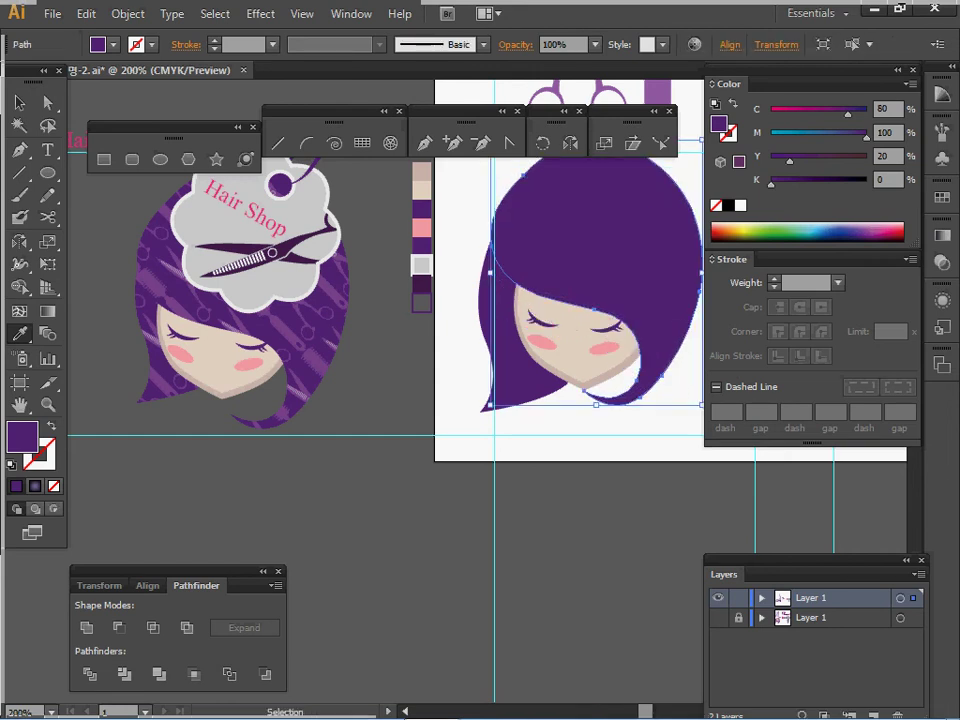
pyautogui.moveTo(600, 265); pyautogui.dragTo(594, 271)
# - Fine-tune the positions of the side hair and front hair so both pieces line up around the face
pyautogui.keyDown('ctrl'); pyautogui.click(510, 450); pyautogui.keyUp('ctrl')
pyautogui.moveTo(515, 387); pyautogui.dragTo(519, 376)
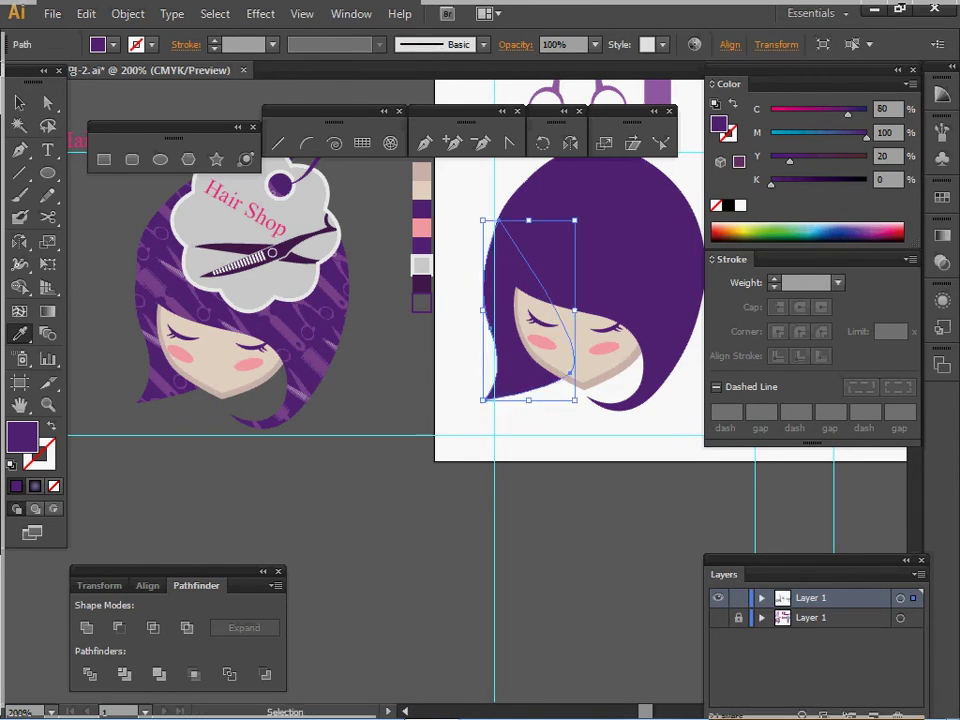
pyautogui.keyDown('ctrl'); pyautogui.click(510, 450); pyautogui.keyUp('ctrl')
pyautogui.moveTo(543, 290); pyautogui.dragTo(494, 326)
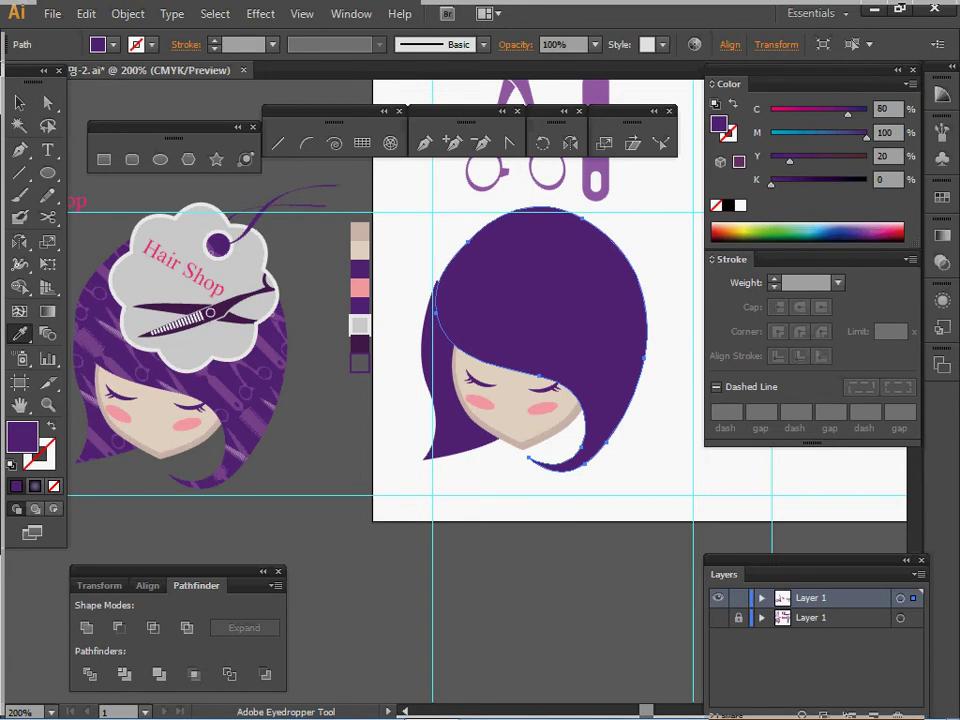
pyautogui.hotkey('ctrl', 'shift', 'a')
pyautogui.moveTo(438, 425); pyautogui.dragTo(442, 422)
pyautogui.keyDown('ctrl'); pyautogui.click(648, 403); pyautogui.keyUp('ctrl')
# - Overlay the side hair with the scissors-and-comb pattern swatch
pyautogui.moveTo(648, 403); pyautogui.dragTo(620, 420)
pyautogui.keyDown('ctrl'); pyautogui.click(428, 447); pyautogui.keyUp('ctrl')
pyautogui.moveTo(428, 447); pyautogui.dragTo(394, 473)
pyautogui.press('v')
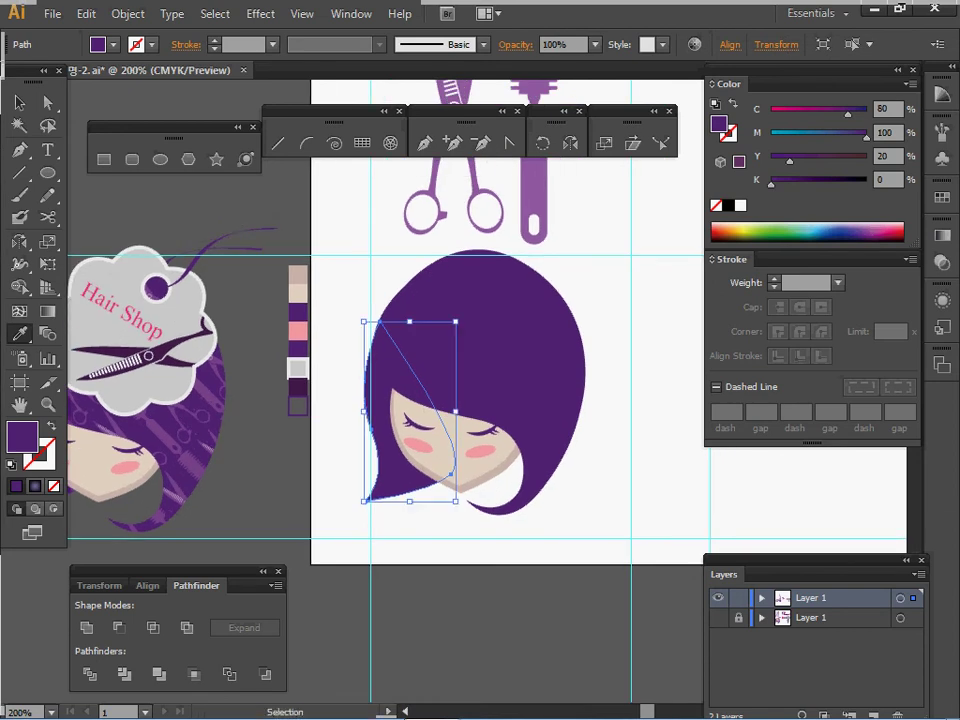
pyautogui.press('i')
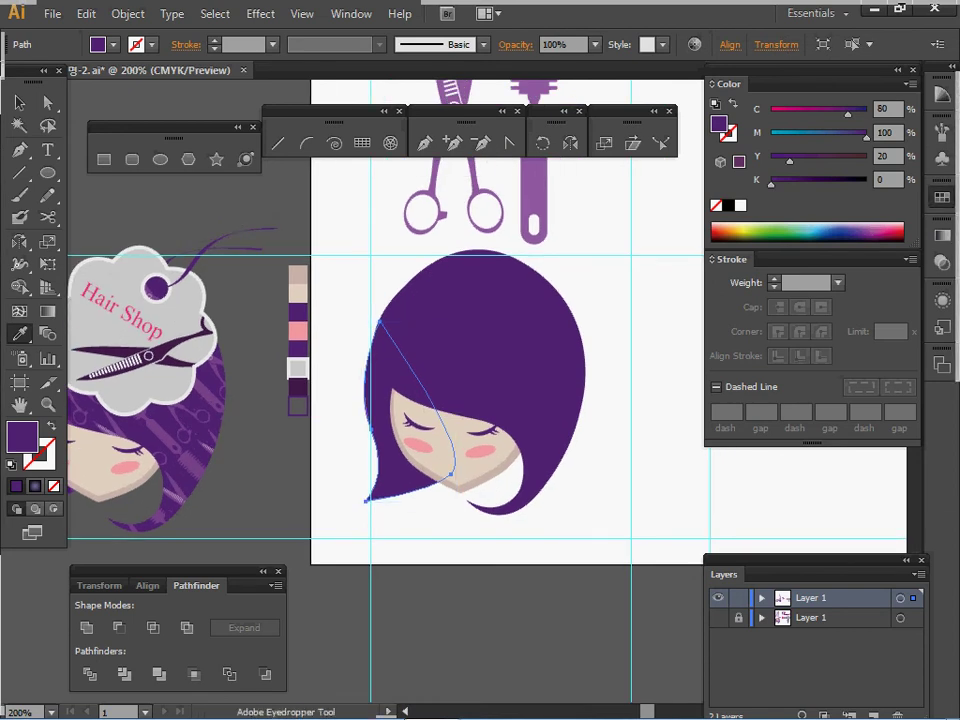
pyautogui.click(940, 197)
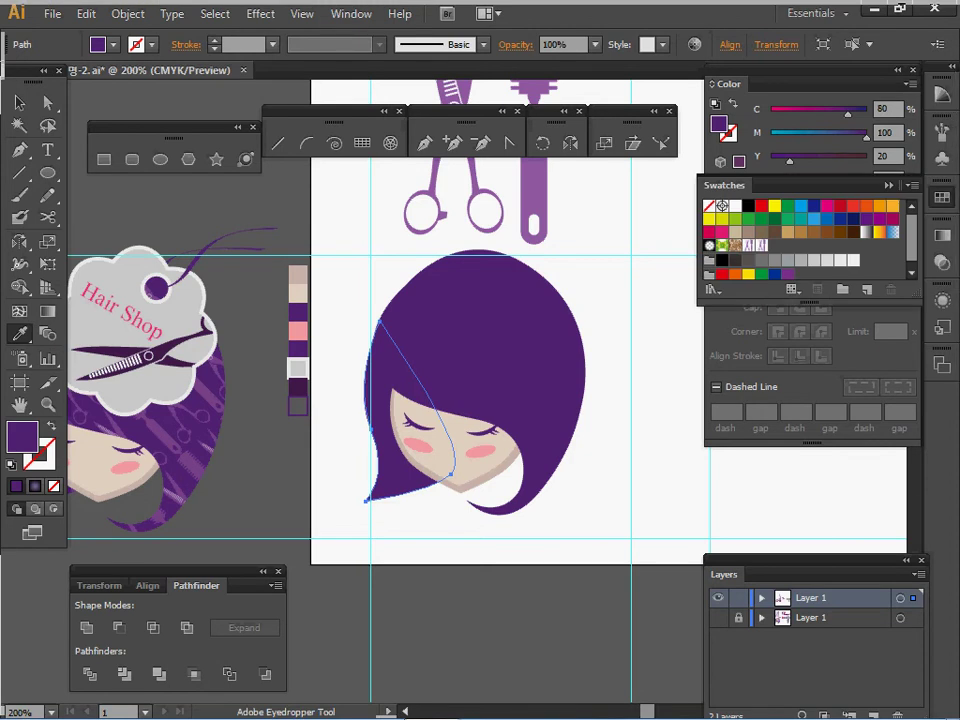
pyautogui.click(749, 245)
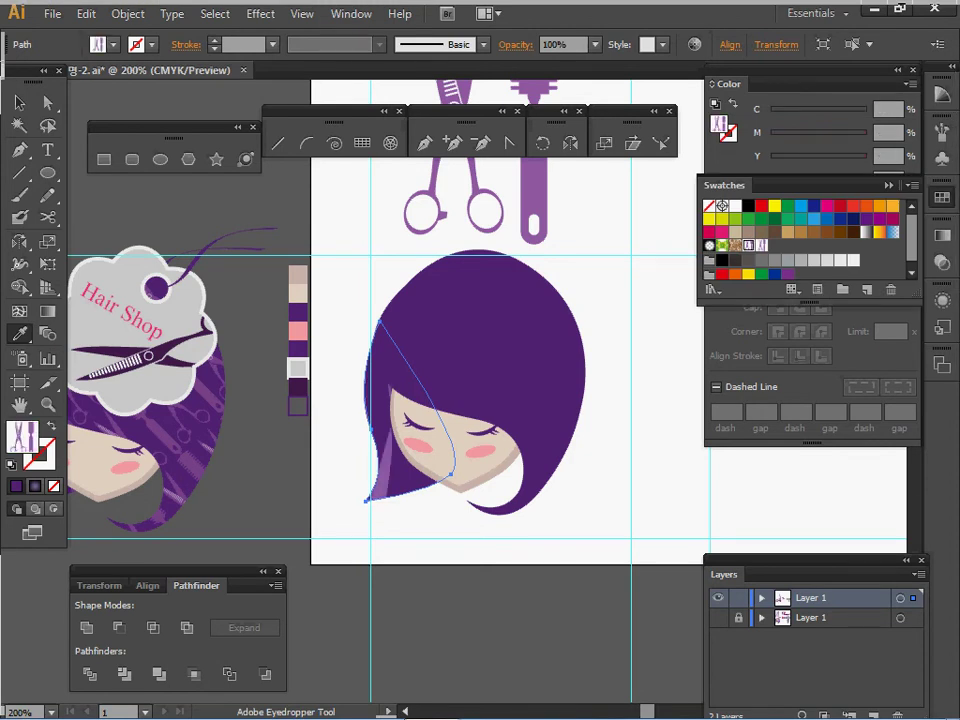
# - Overlay the front hair with the same scissors-and-comb pattern swatch
pyautogui.keyDown('ctrl'); pyautogui.click(495, 330); pyautogui.keyUp('ctrl')
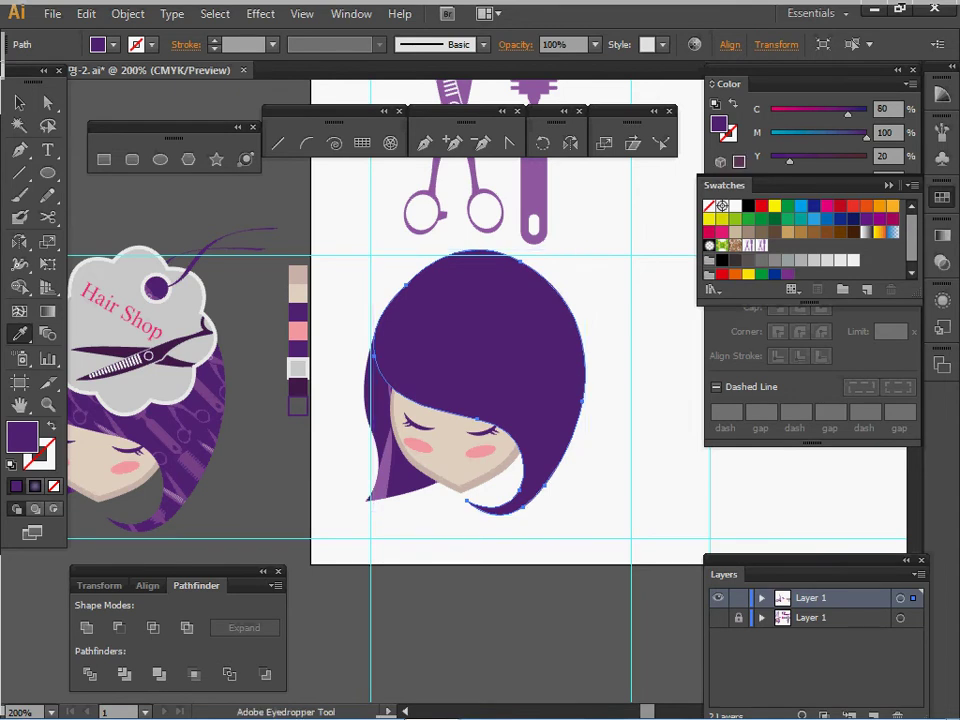
pyautogui.click(749, 245)
pyautogui.click(942, 197)
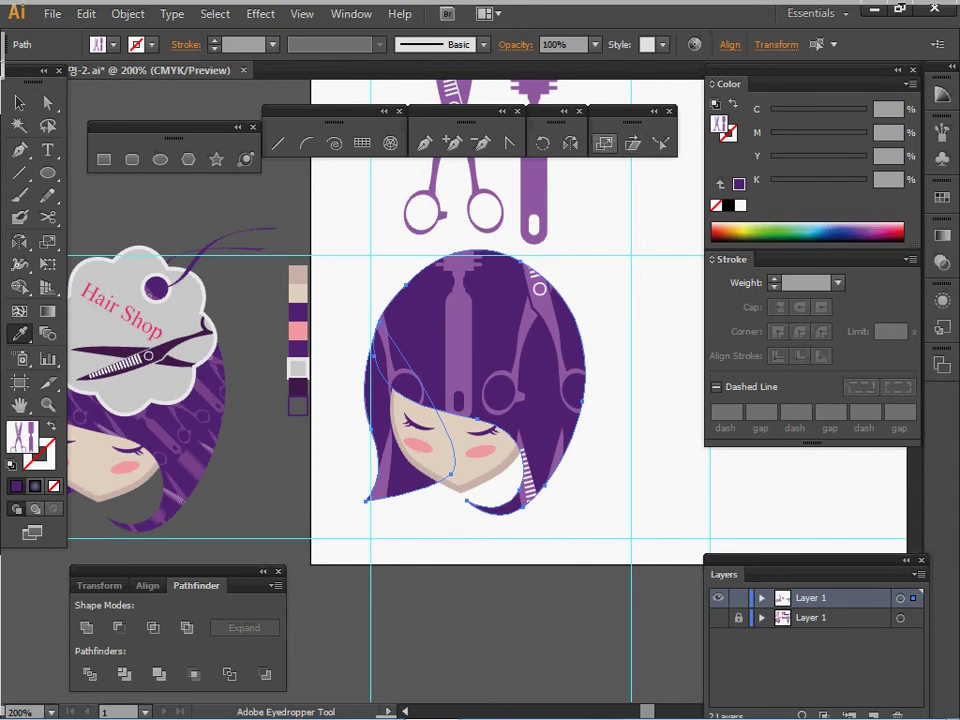
# - Scale only the pattern in both hair pieces uniformly to 35%, leaving Transform Objects off
pyautogui.click(604, 143)
pyautogui.doubleClick(604, 143)
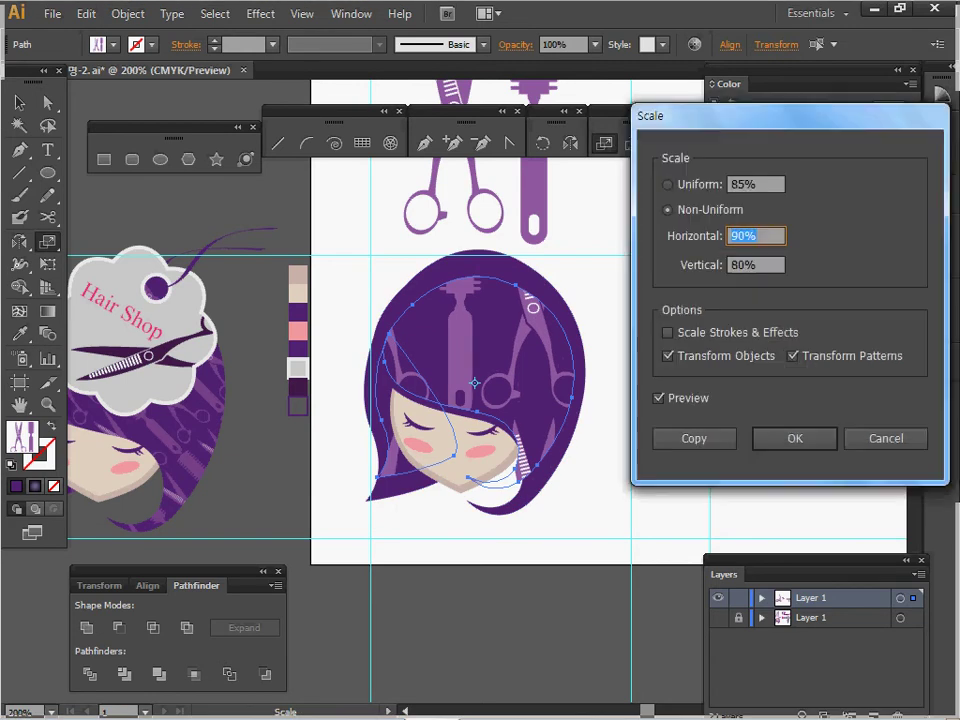
pyautogui.click(669, 184)
pyautogui.write('35')
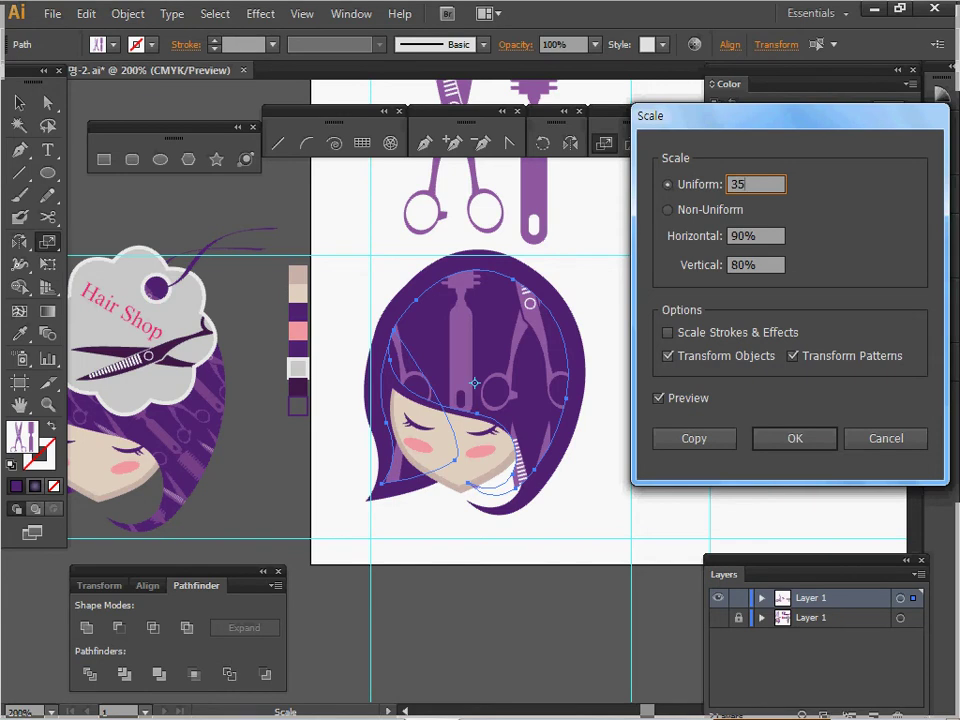
pyautogui.click(668, 356)
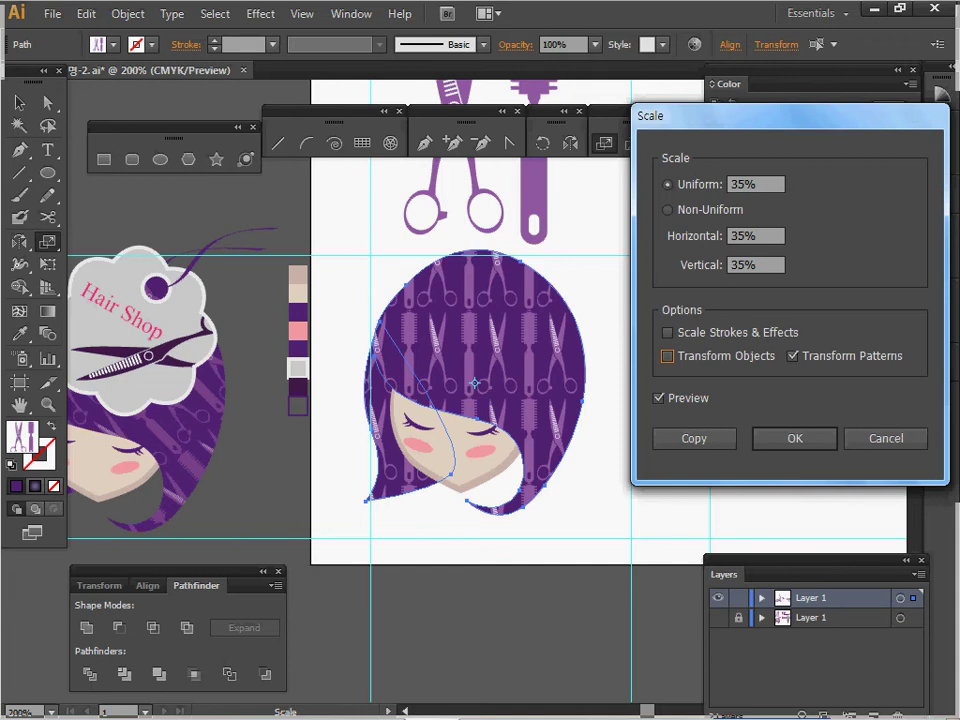
pyautogui.press('Return')
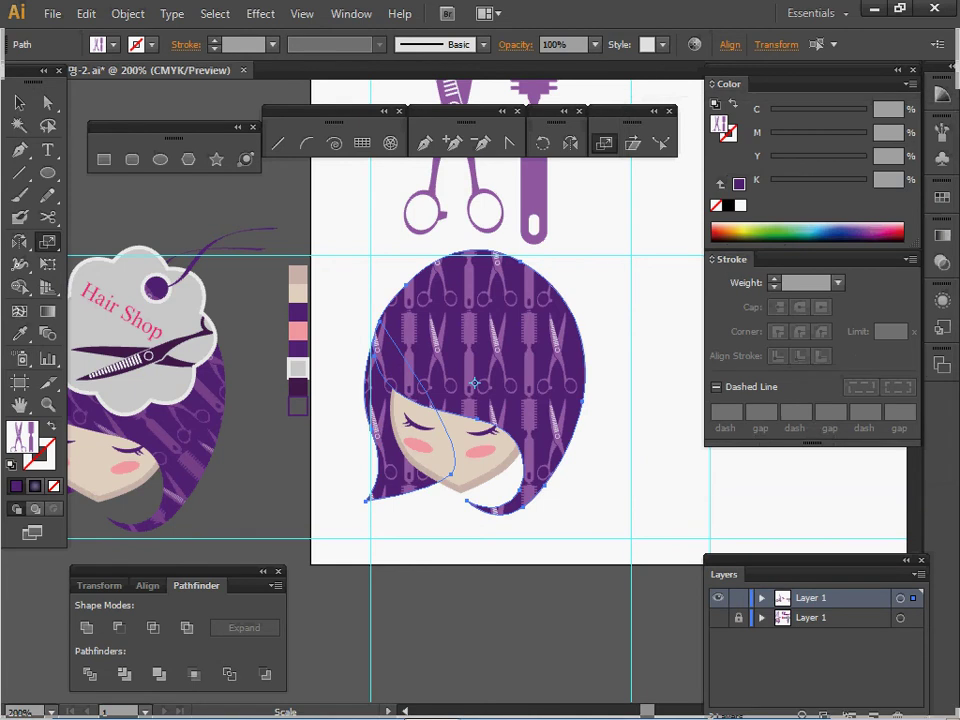
# - Rotate only the pattern in both hair pieces by 45°
pyautogui.press('r')
pyautogui.press('Return')
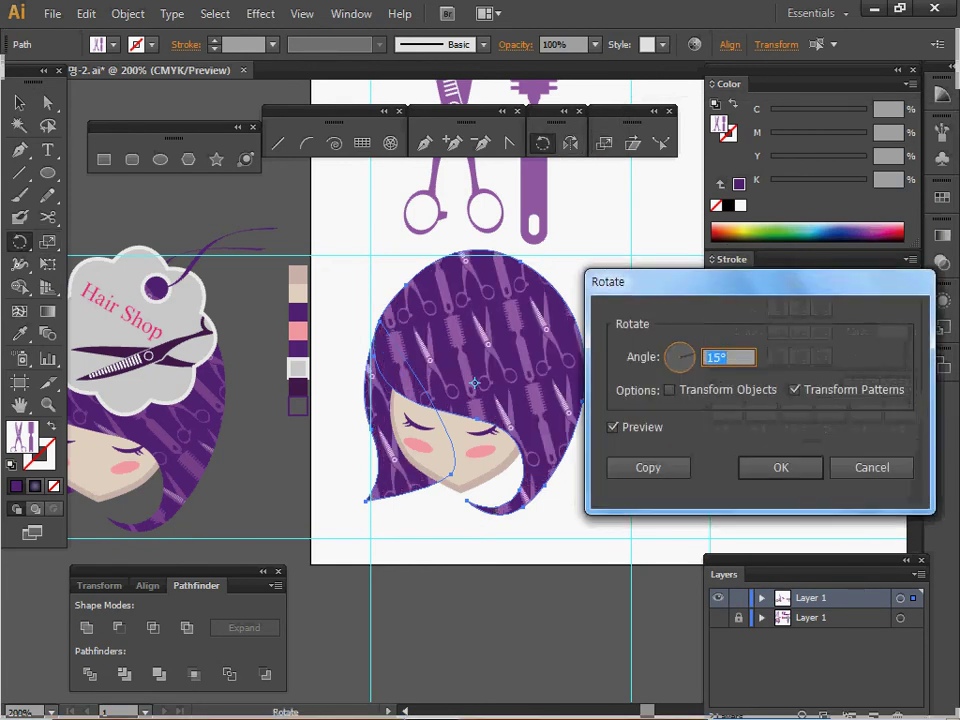
pyautogui.write('45')
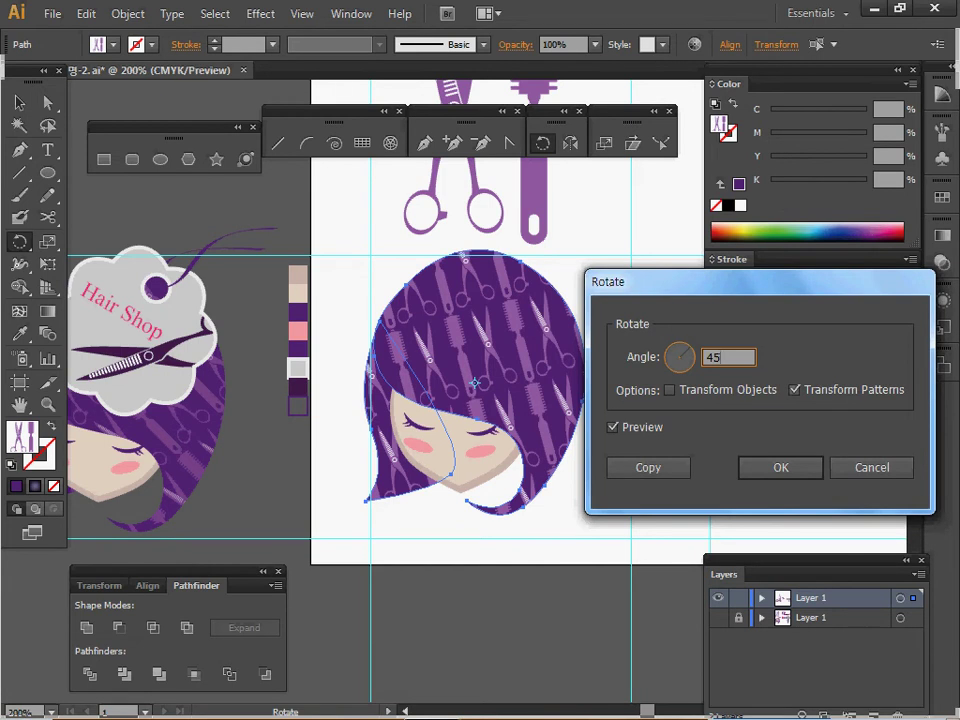
pyautogui.press('Return')
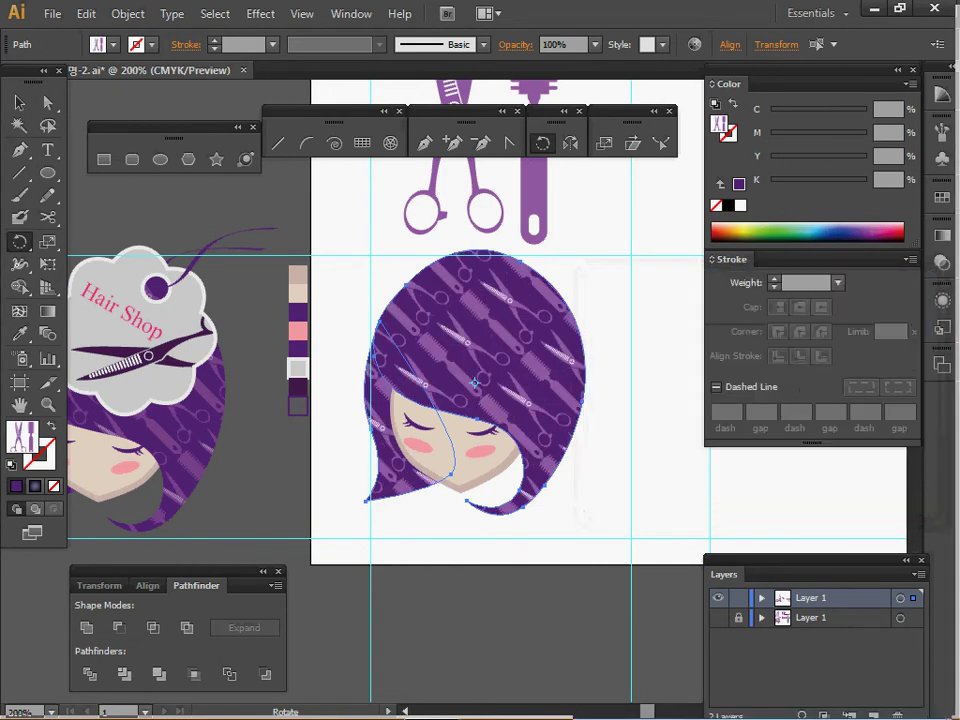
# - Set the opacity of both hair pattern overlays to 60%, then save the document and deselect them
pyautogui.click(942, 262)
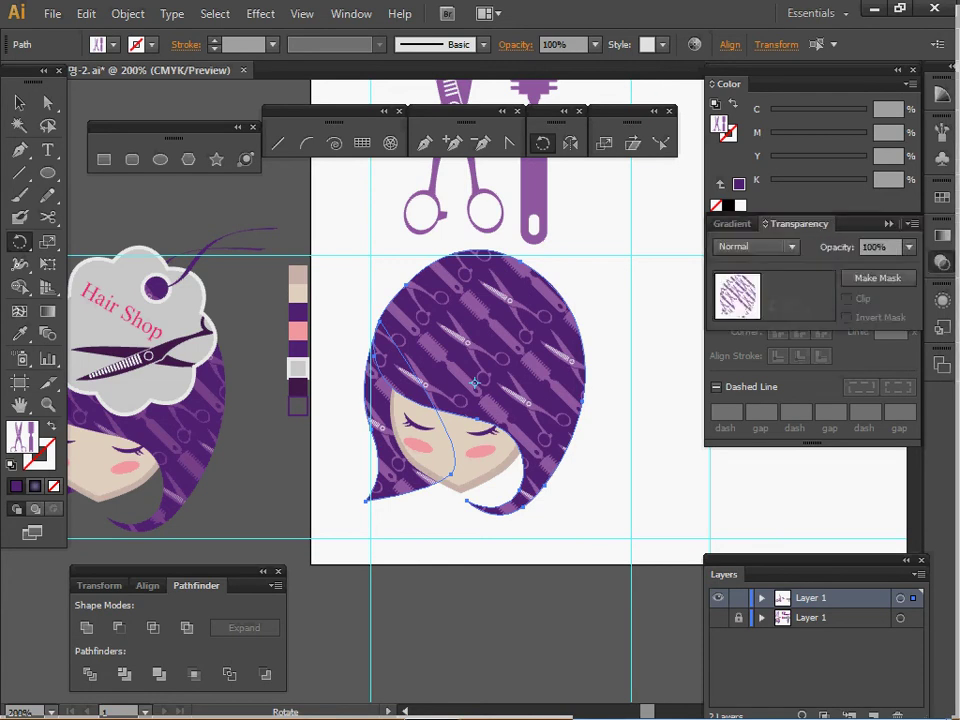
pyautogui.click(908, 247)
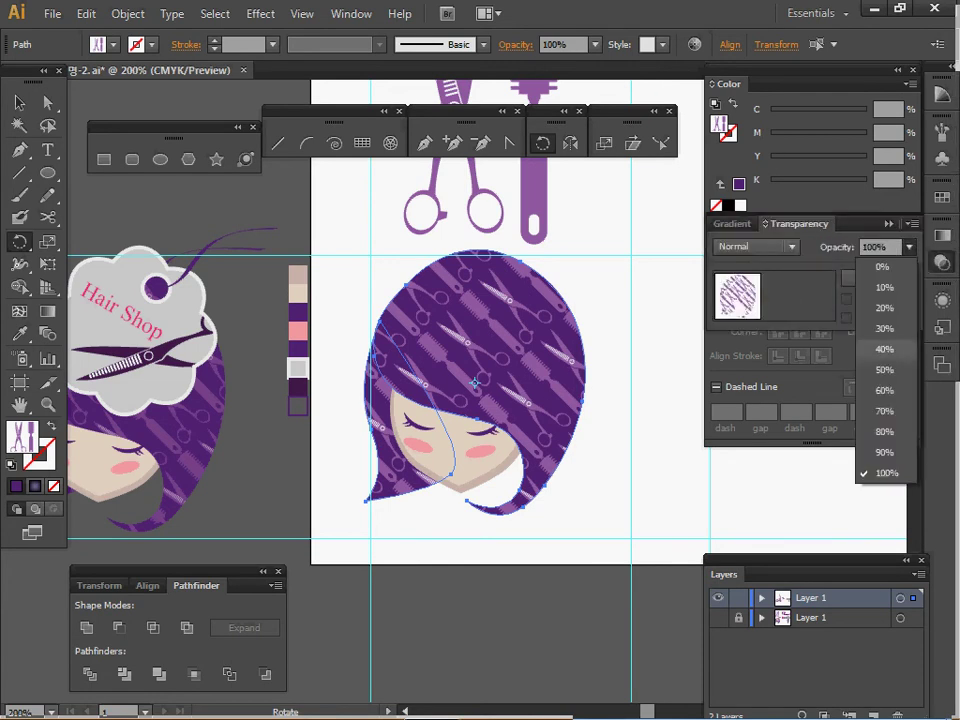
pyautogui.click(884, 390)
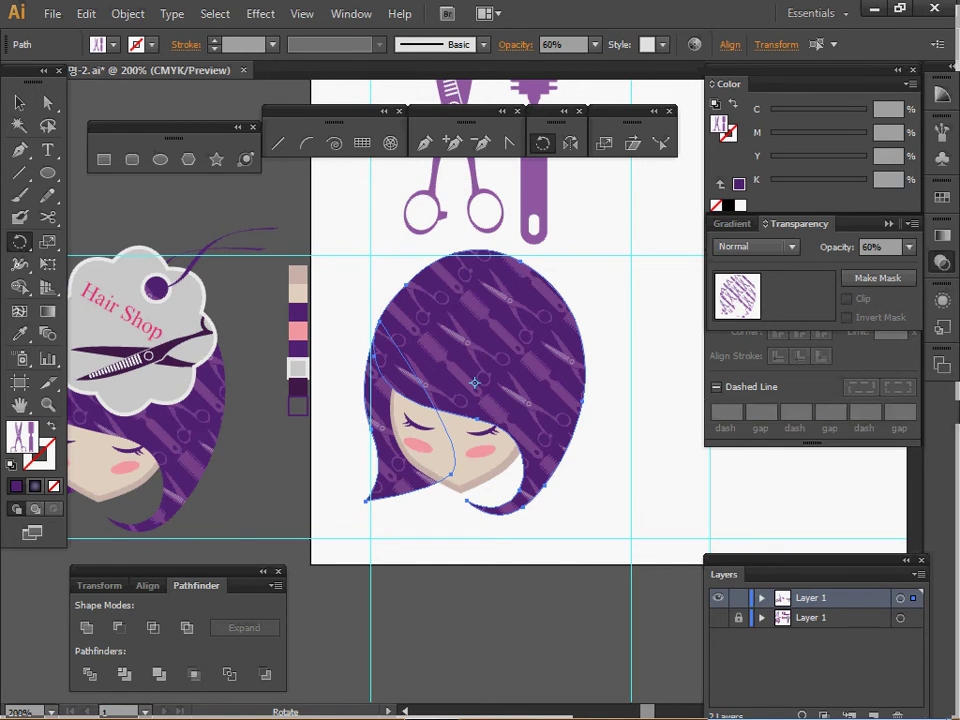
pyautogui.press('ctrl')
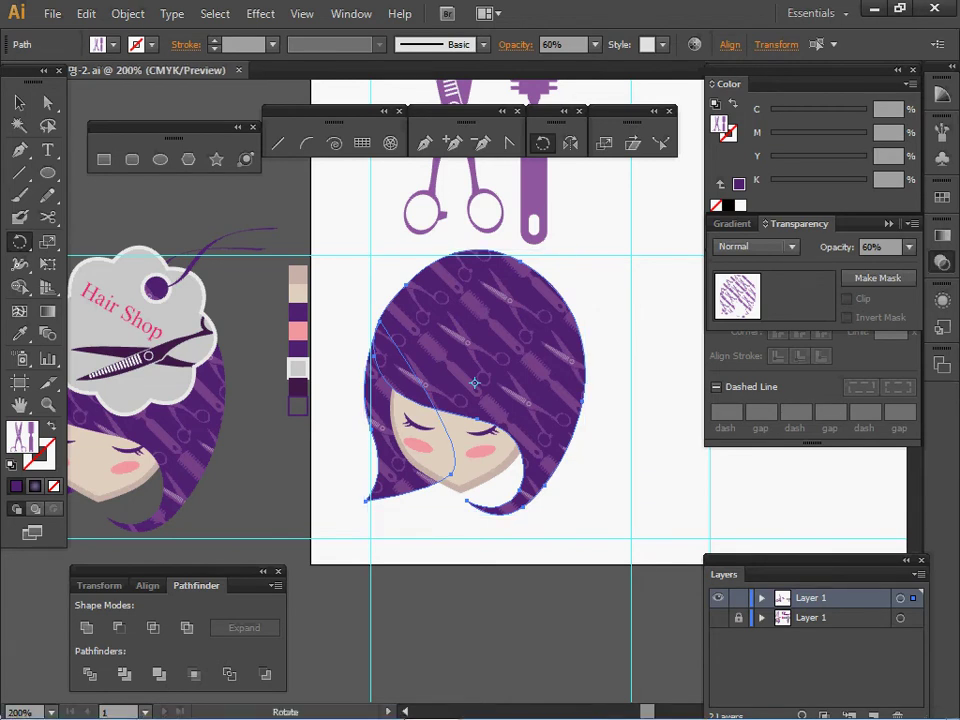
pyautogui.press('space')
pyautogui.moveTo(475, 383); pyautogui.dragTo(493, 413)
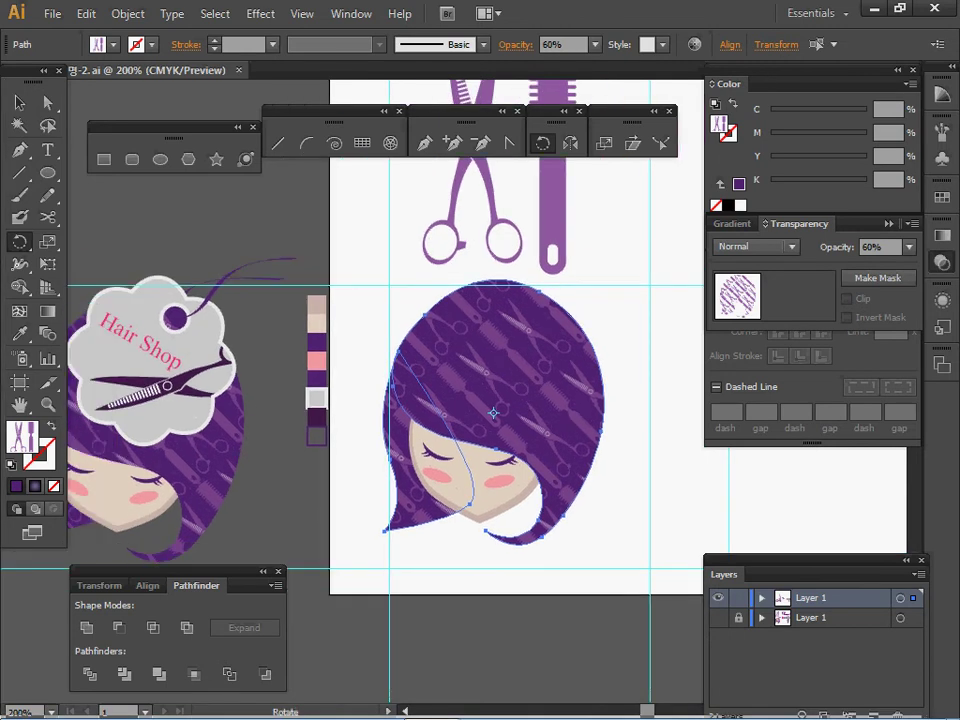
pyautogui.press('space')
pyautogui.moveTo(630, 260); pyautogui.dragTo(549, 256)
pyautogui.keyDown('ctrl'); pyautogui.click(549, 256); pyautogui.keyUp('ctrl')
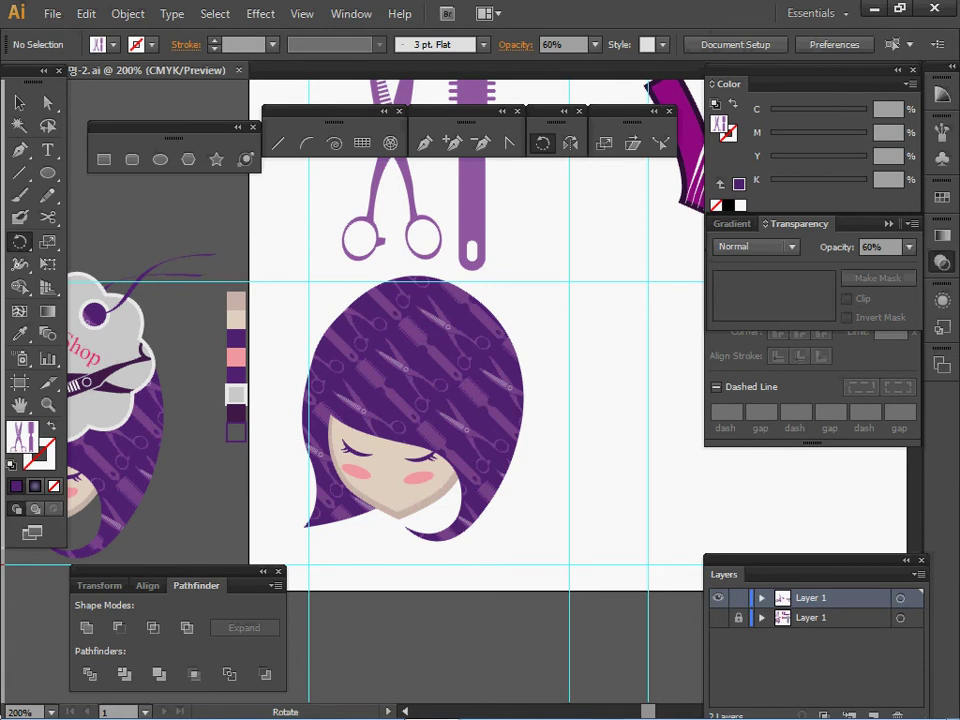
# - Create a 30 × 30 mm circle with the Ellipse tool and place it in the empty space beside the head
pyautogui.click(160, 159)
pyautogui.press('space')
pyautogui.moveTo(420, 320); pyautogui.dragTo(364, 303)
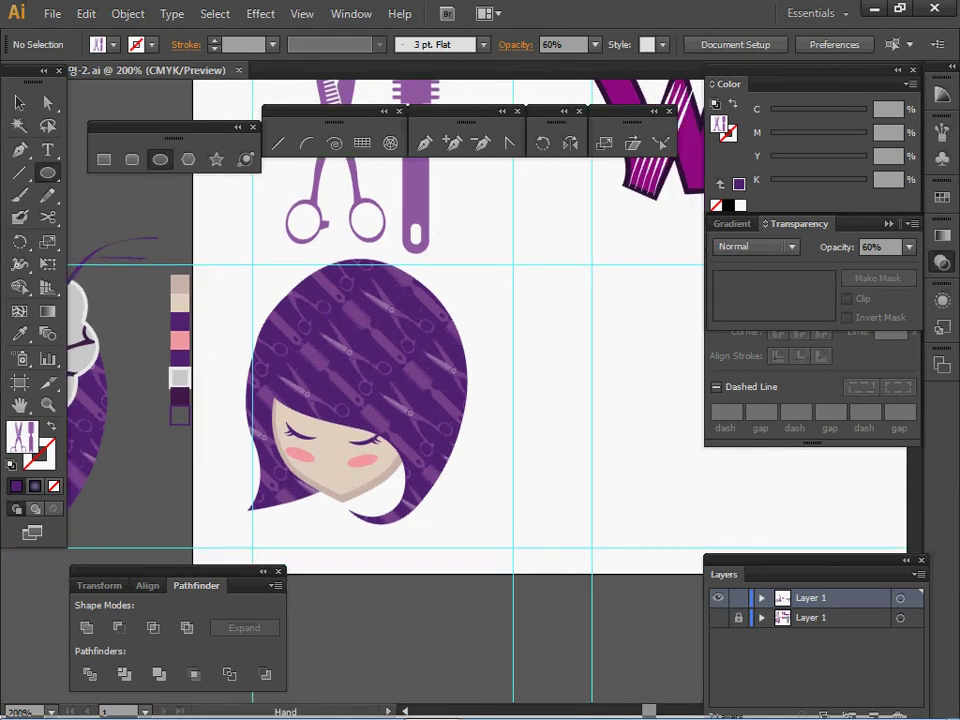
pyautogui.click(376, 316)
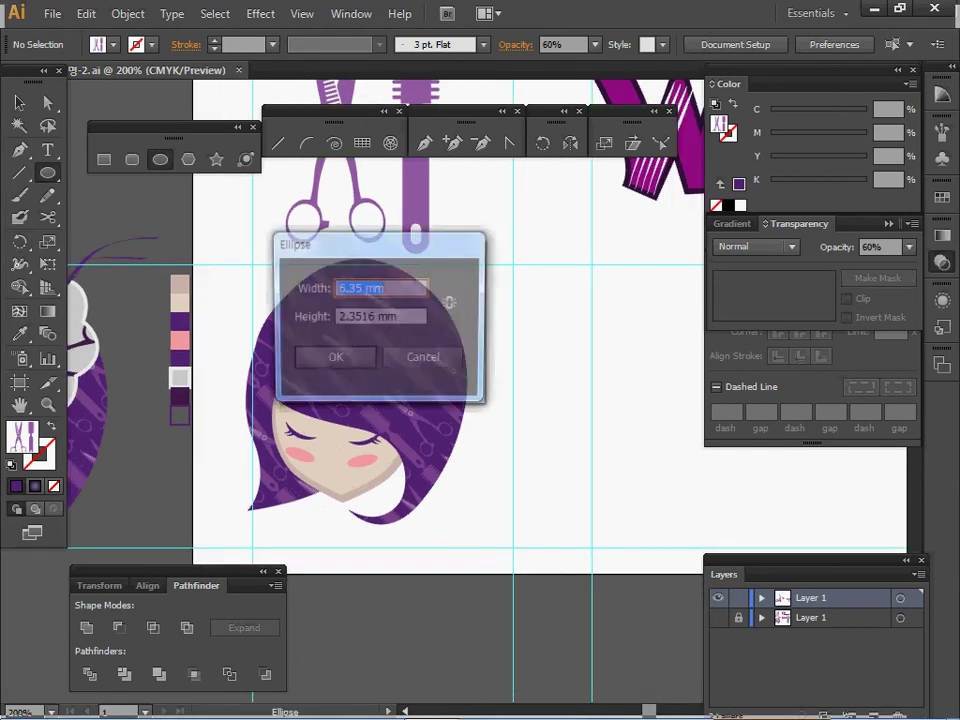
pyautogui.write('30')
pyautogui.press('Tab')
pyautogui.write('30')
pyautogui.press('Return')
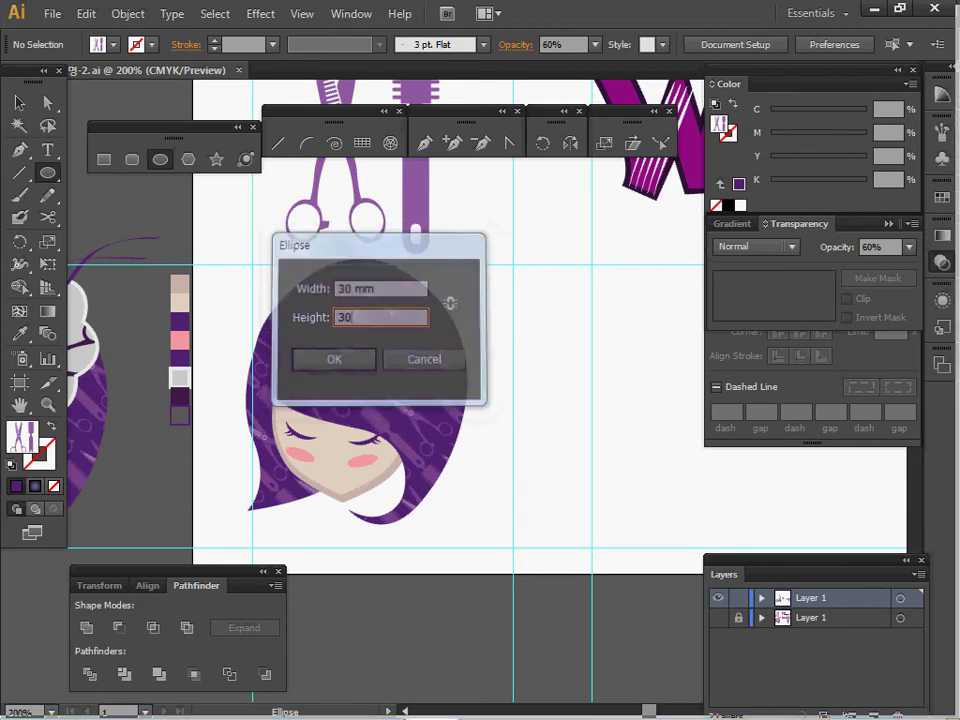
pyautogui.moveTo(652, 414); pyautogui.dragTo(561, 352)
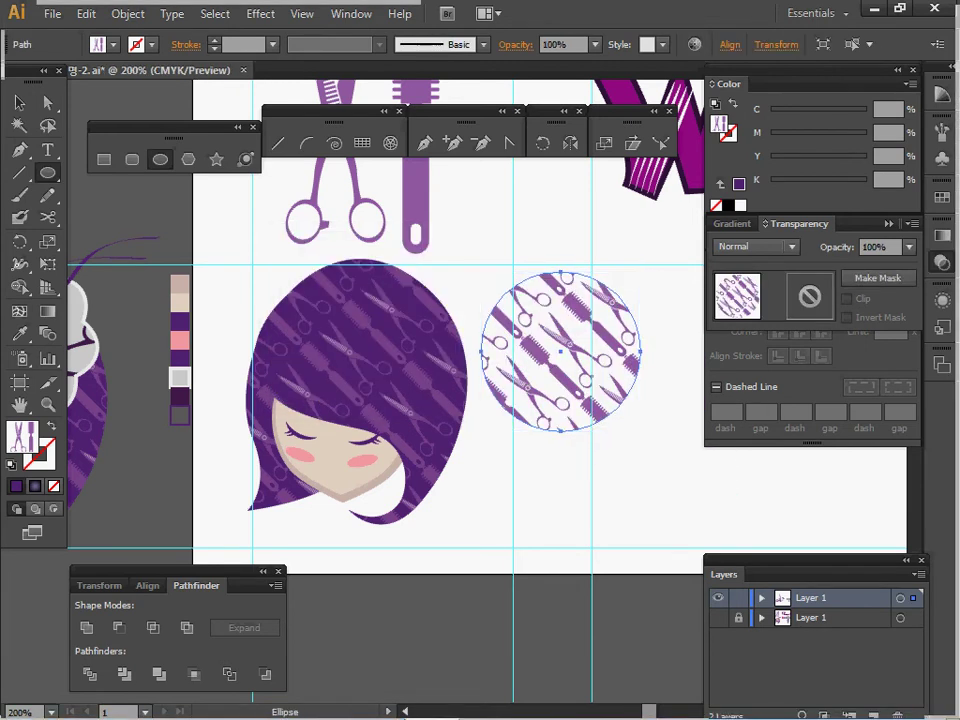
# - Give the circle the default white fill and black stroke, and add anchor points midway between its existing ones
pyautogui.press('d')
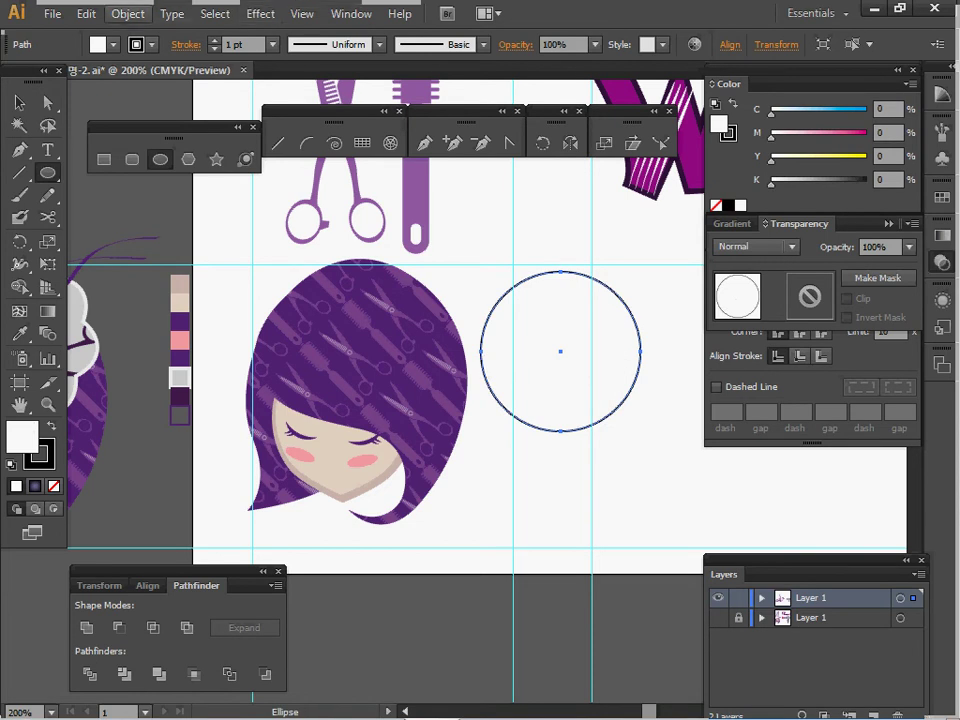
pyautogui.click(128, 13)
pyautogui.moveTo(300, 395)
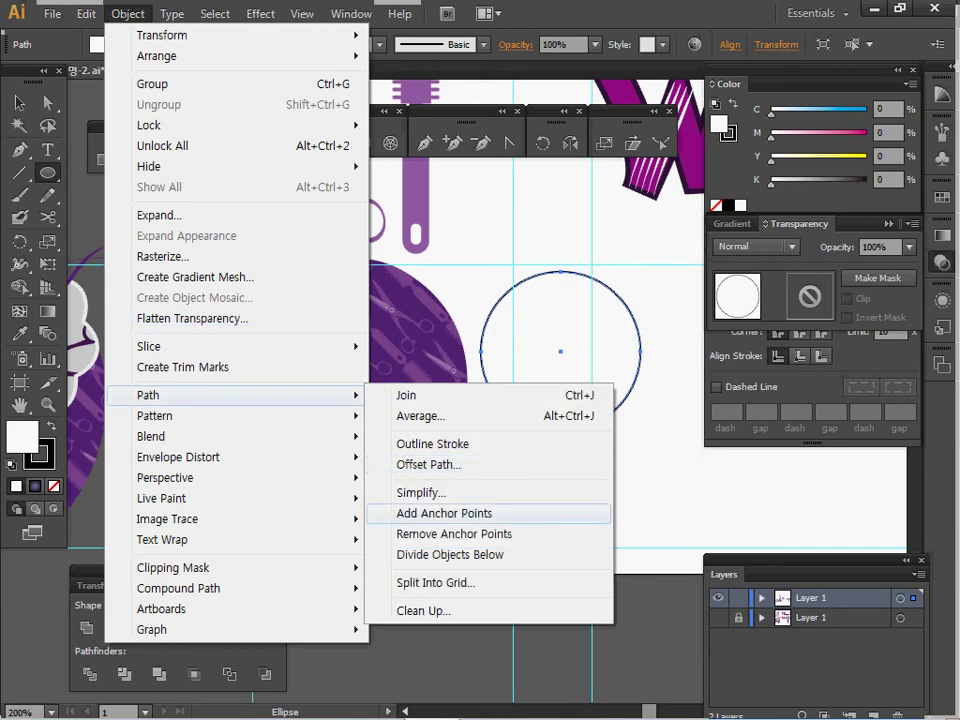
pyautogui.click(444, 513)
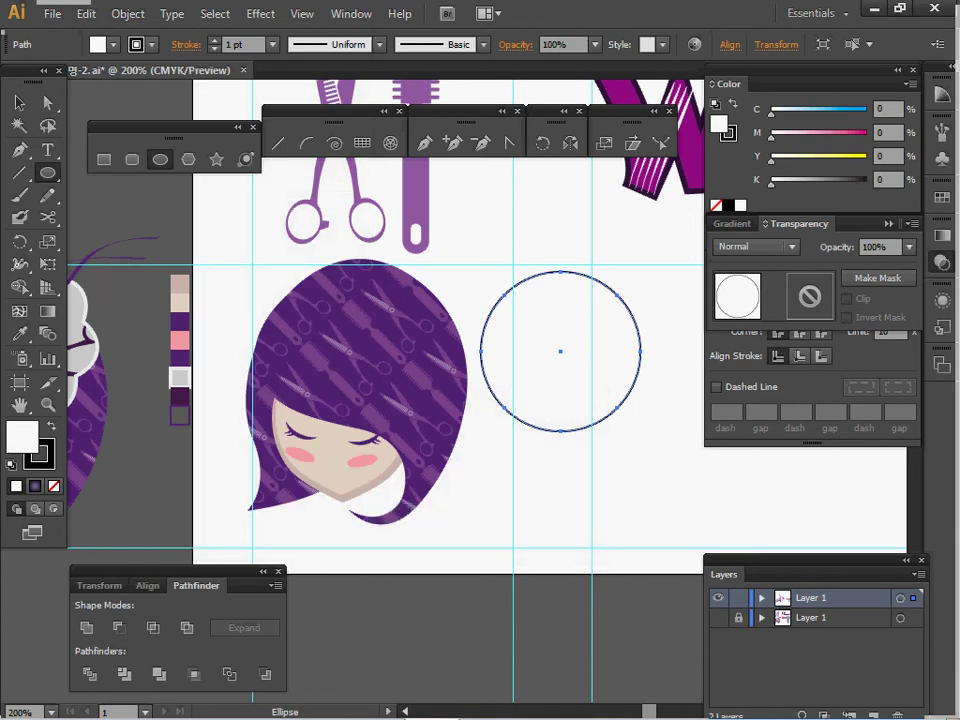
# - Apply a Pucker & Bloat effect of 10% to the circle to give it a scalloped edge
pyautogui.click(260, 13)
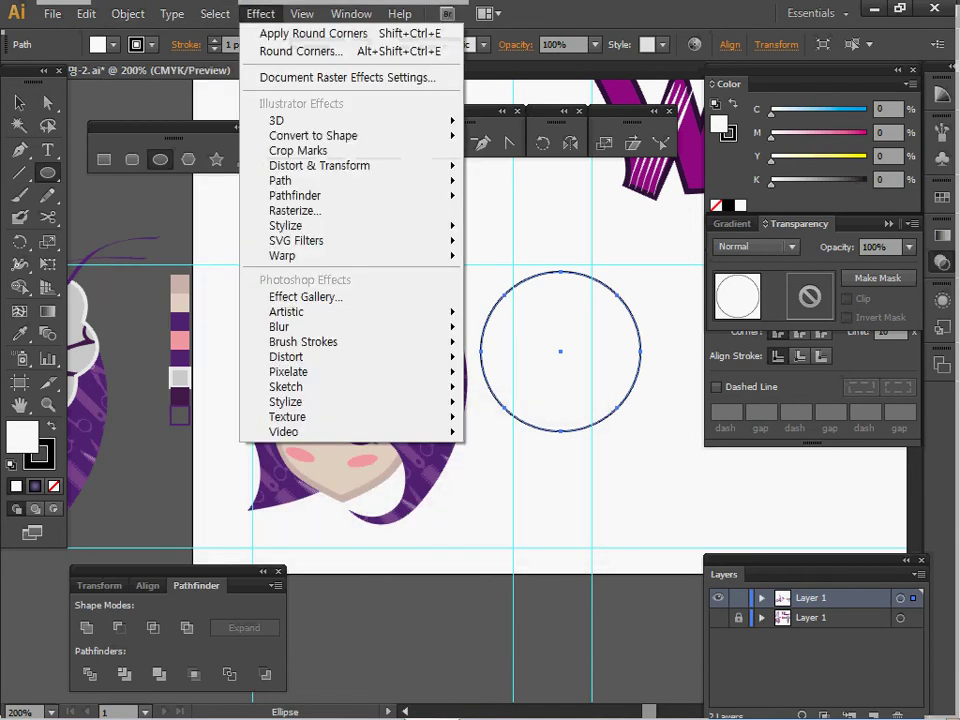
pyautogui.moveTo(320, 165)
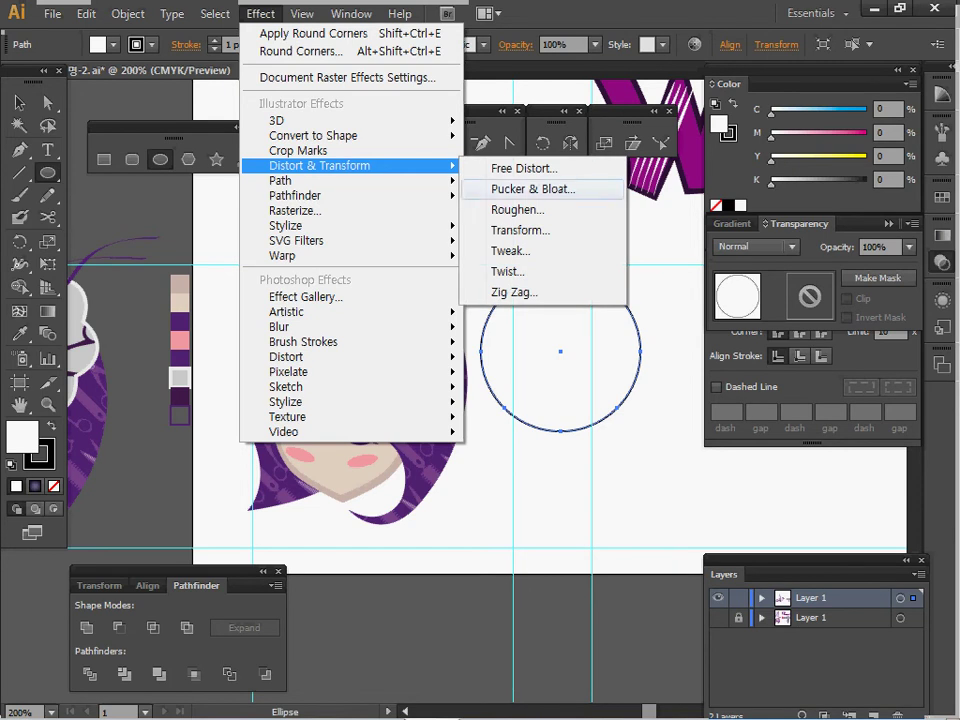
pyautogui.click(533, 188)
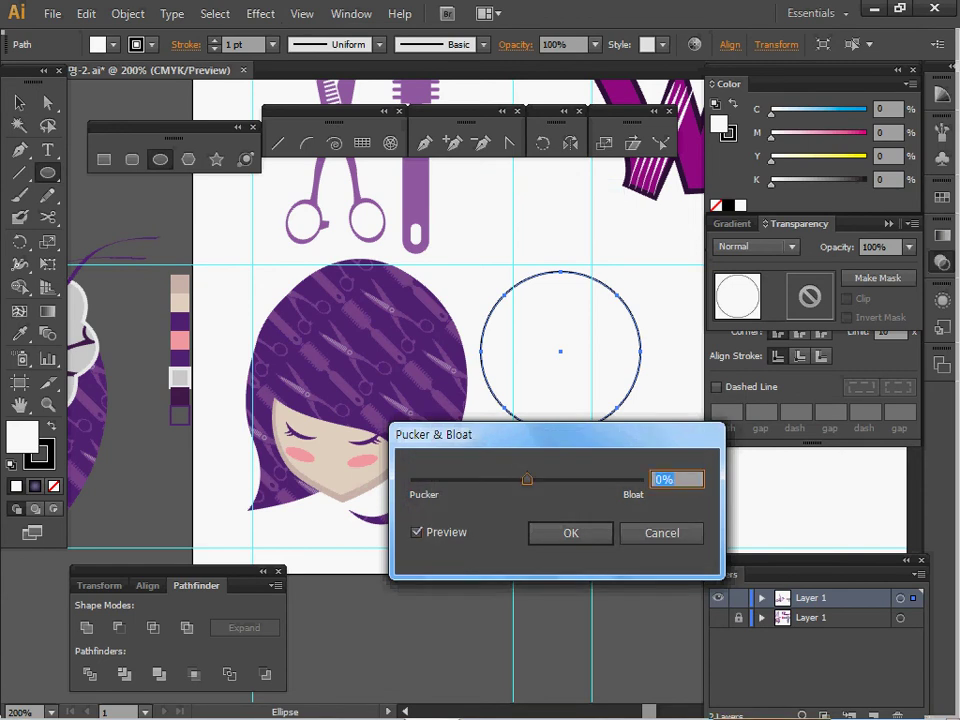
pyautogui.write('10')
pyautogui.press('Tab')
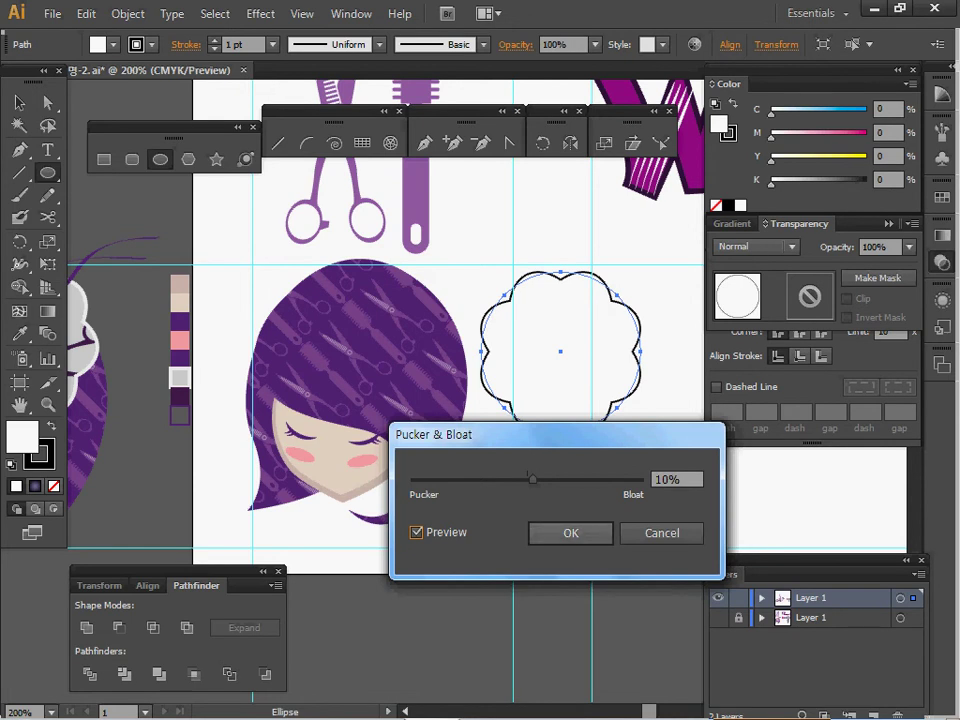
pyautogui.press('Return')
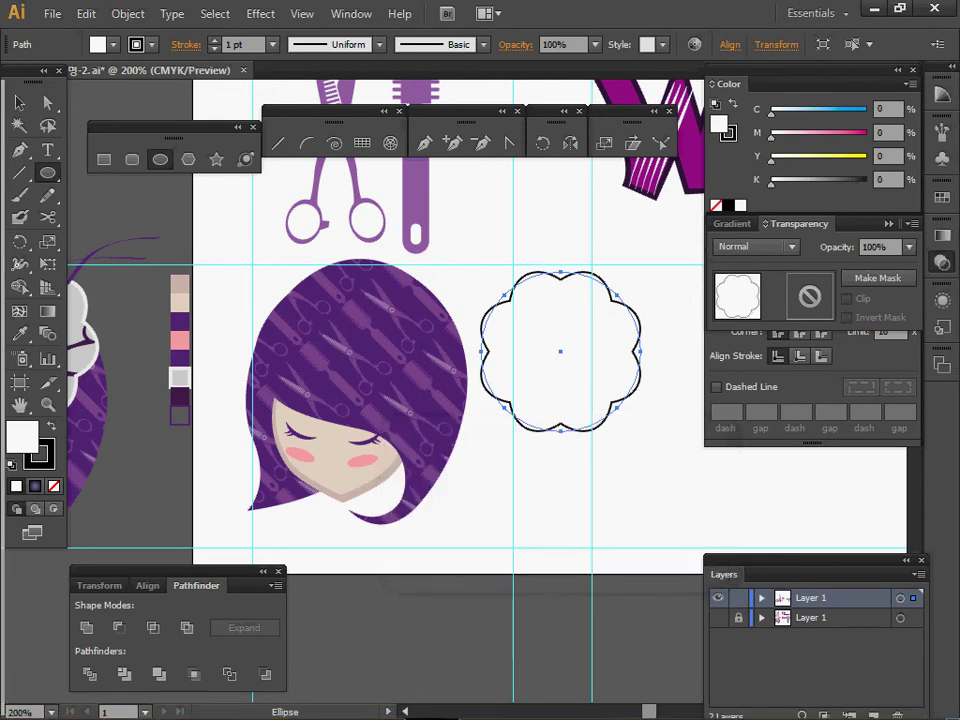
# - Expand the scalloped shape's appearance and ungroup it, then deselect and save the document
pyautogui.click(128, 13)
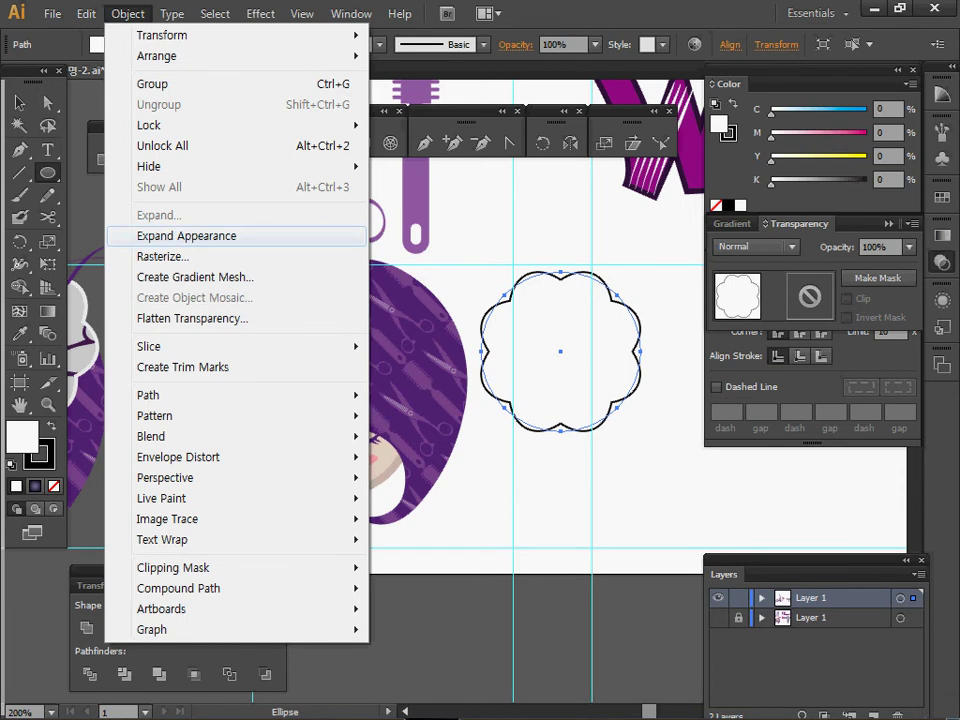
pyautogui.click(186, 235)
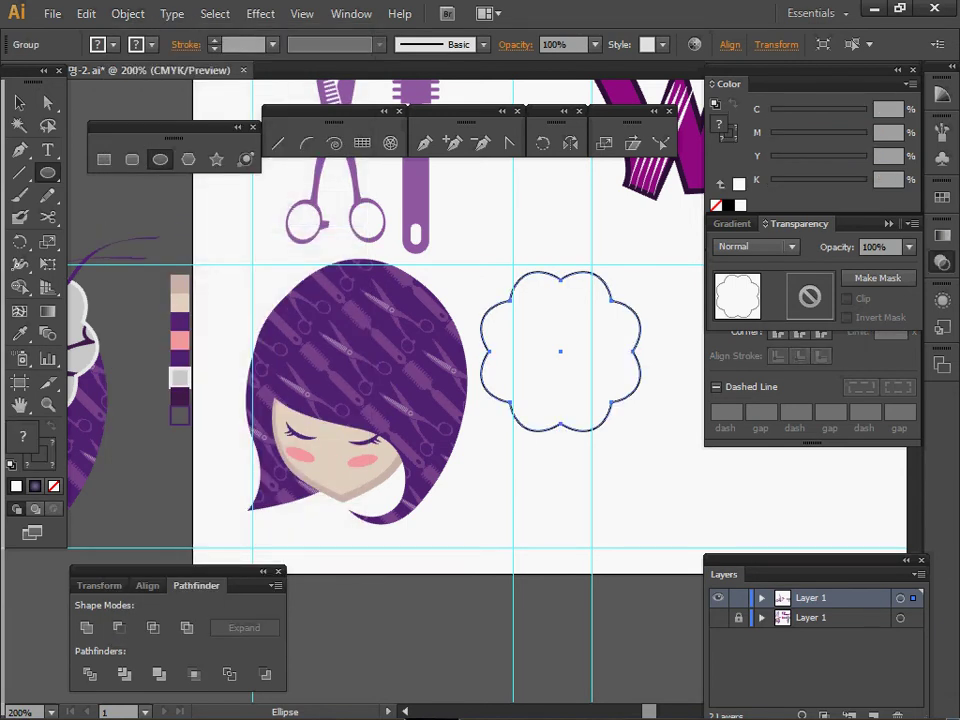
pyautogui.rightClick(547, 319)
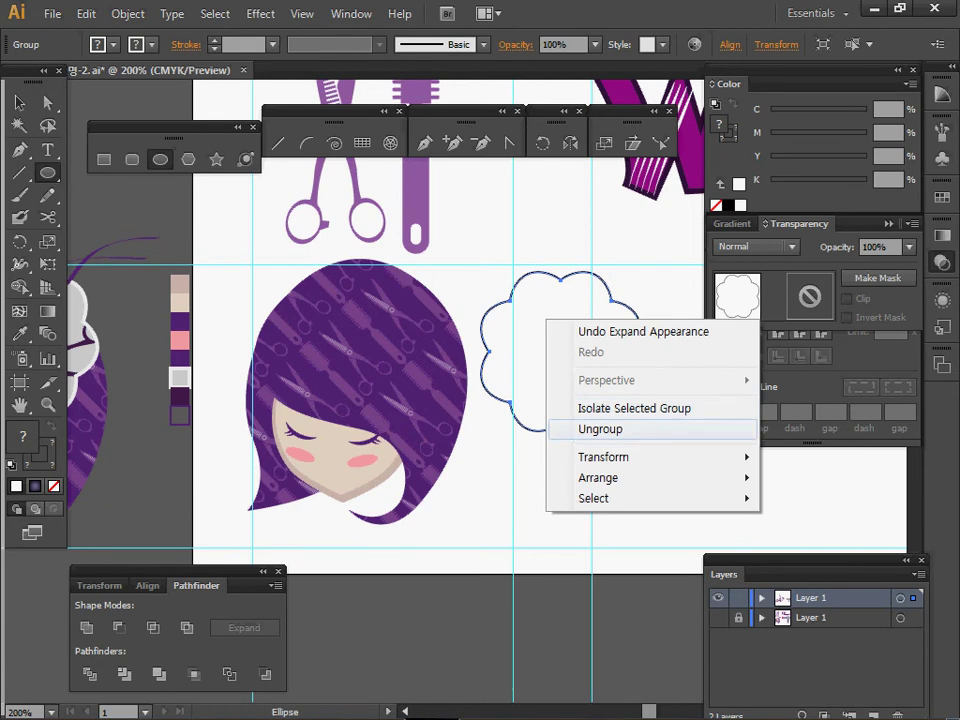
pyautogui.click(600, 429)
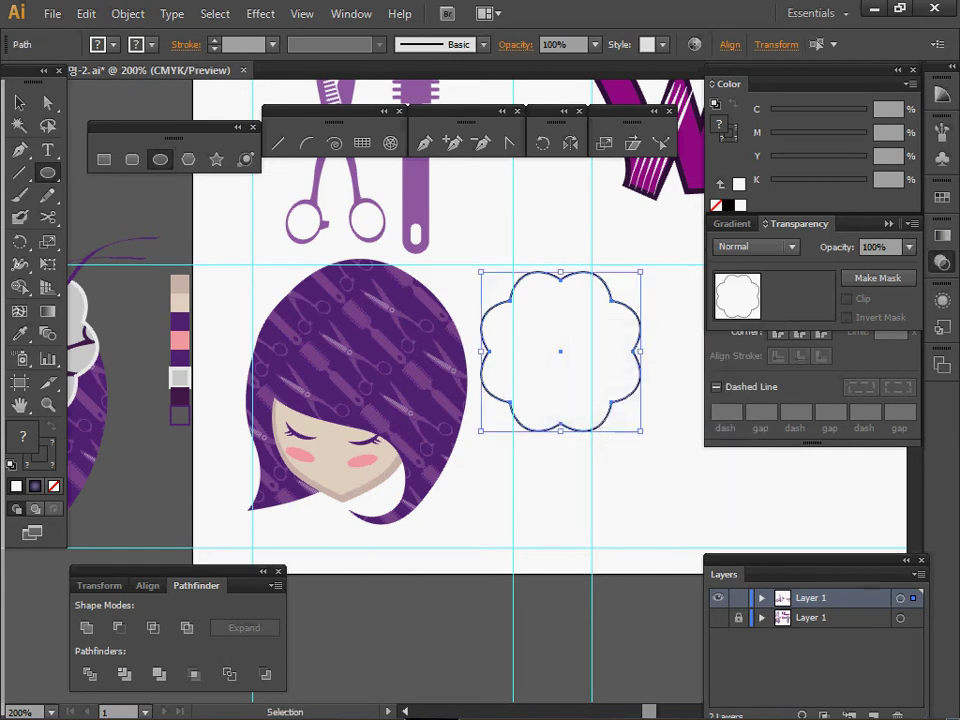
pyautogui.hotkey('ctrl', 'shift', 'a')
pyautogui.hotkey('ctrl', 's')
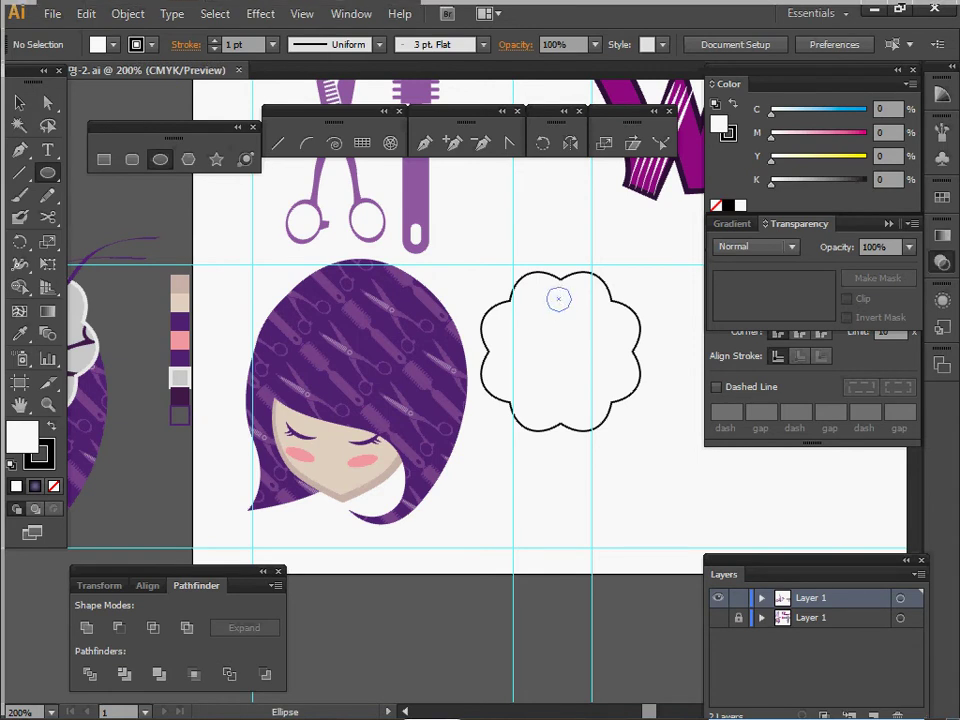
# - Draw a small circle near the scalloped shape's upper edge and align both horizontally by their centers
pyautogui.moveTo(559, 299); pyautogui.dragTo(571, 311)
pyautogui.keyDown('ctrl'); pyautogui.keyDown('shift'); pyautogui.click(570, 328); pyautogui.keyUp('shift'); pyautogui.keyUp('ctrl')
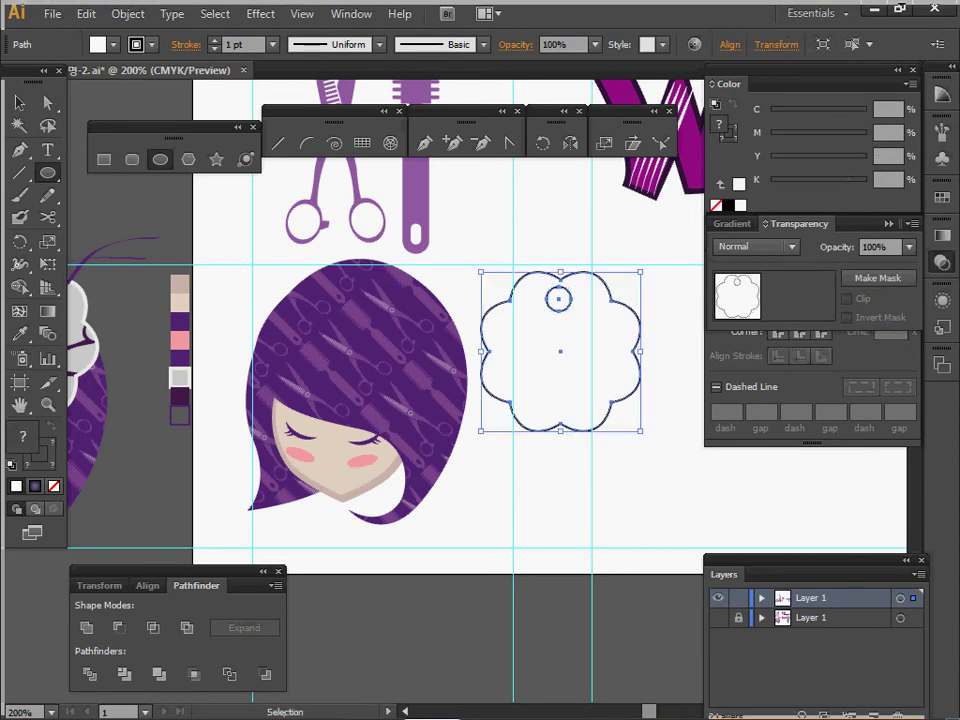
pyautogui.click(148, 586)
pyautogui.click(120, 628)
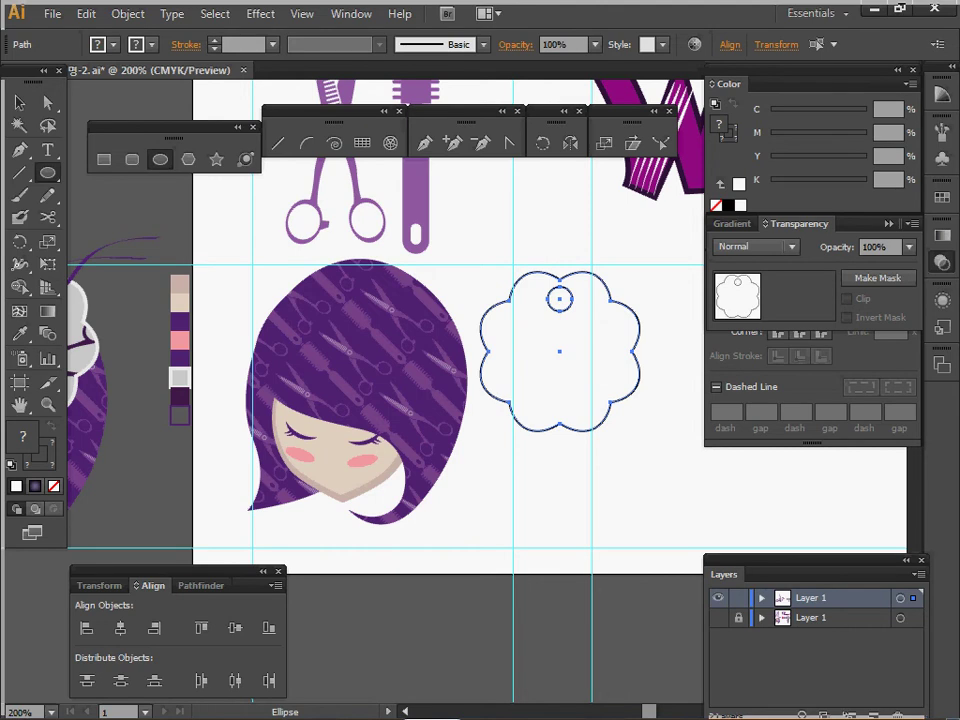
# - Try to subtract the small circle from the scalloped shape with Minus Front
pyautogui.click(196, 585)
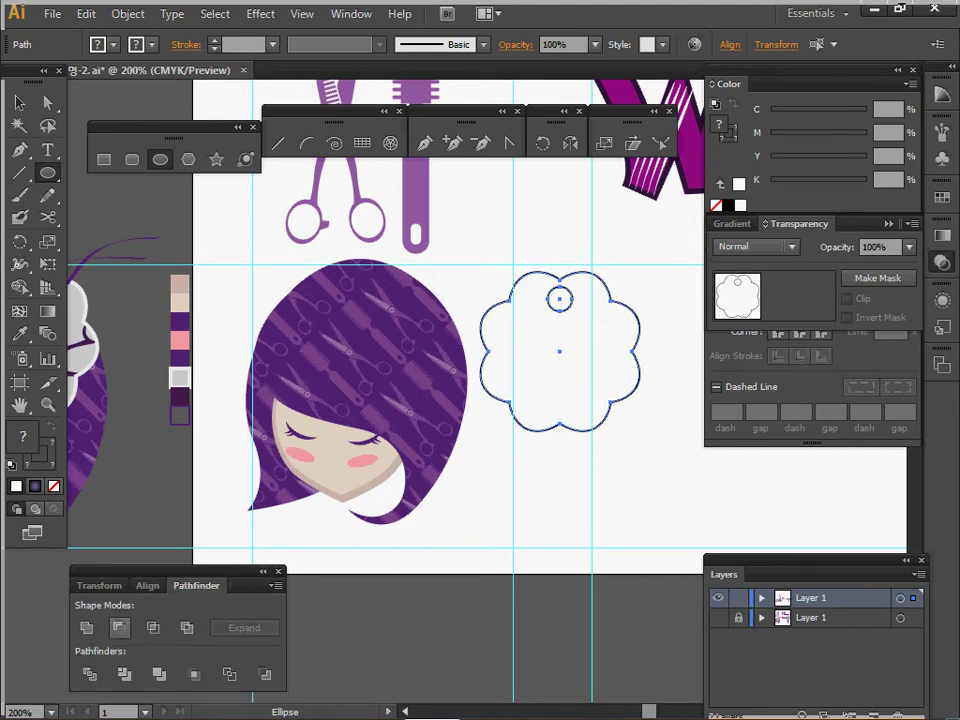
pyautogui.click(118, 627)
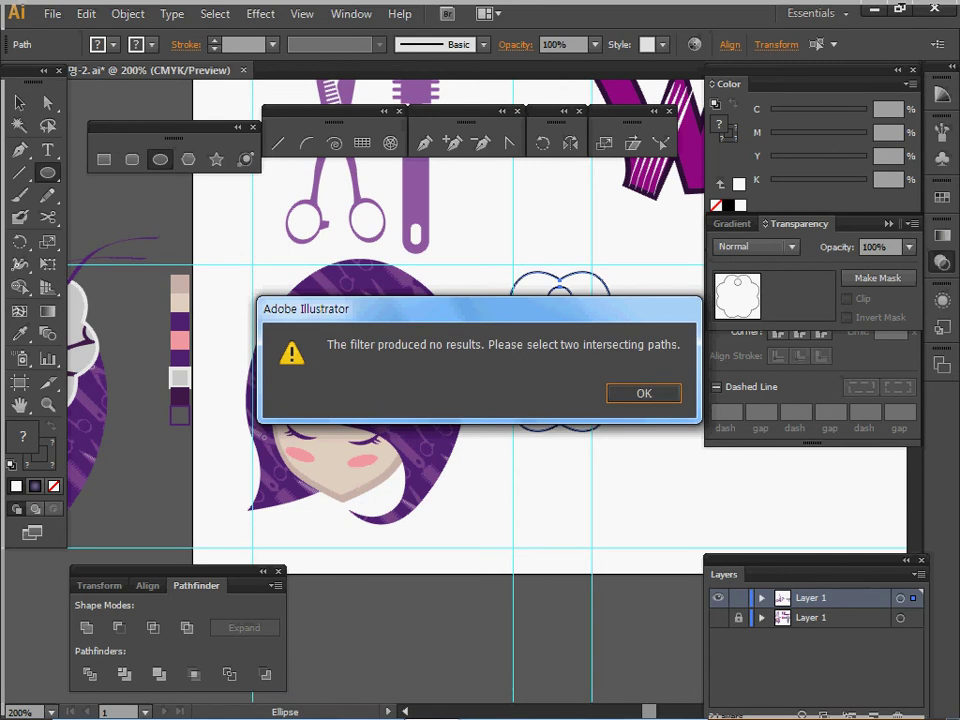
pyautogui.click(644, 393)
# - Examine the scalloped tag up close by selecting and isolating its fill and outline paths individually
pyautogui.keyDown('ctrl'); pyautogui.click(588, 319); pyautogui.keyUp('ctrl')
pyautogui.keyDown('ctrl'); pyautogui.click(443, 376); pyautogui.keyUp('ctrl')
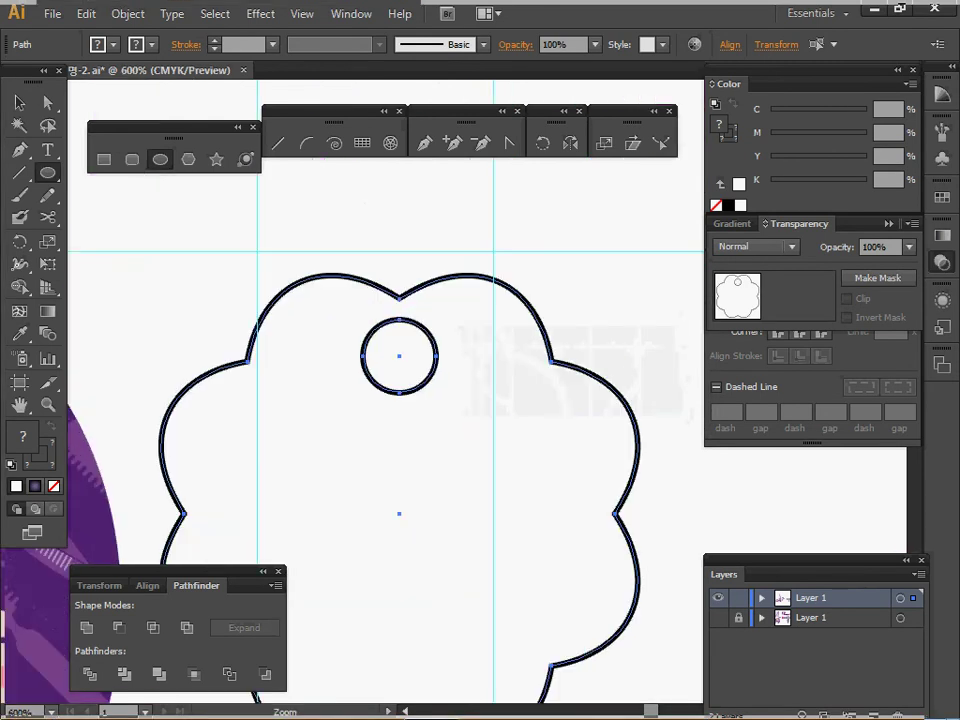
pyautogui.keyDown('ctrl'); pyautogui.doubleClick(443, 376); pyautogui.keyUp('ctrl')
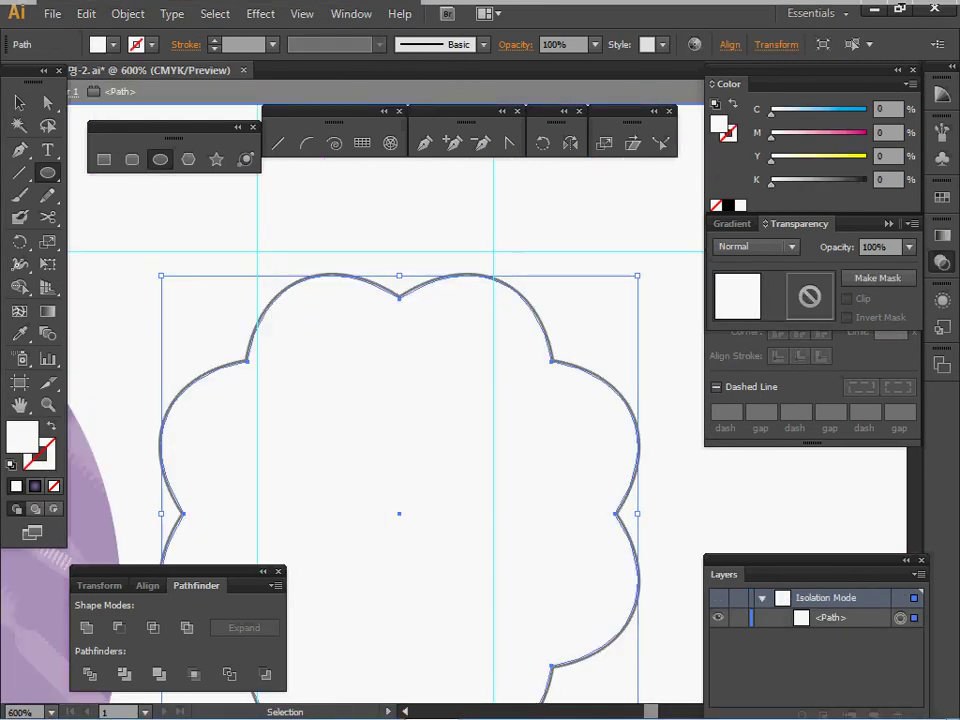
pyautogui.press('Escape')
pyautogui.keyDown('ctrl'); pyautogui.click(440, 279); pyautogui.keyUp('ctrl')
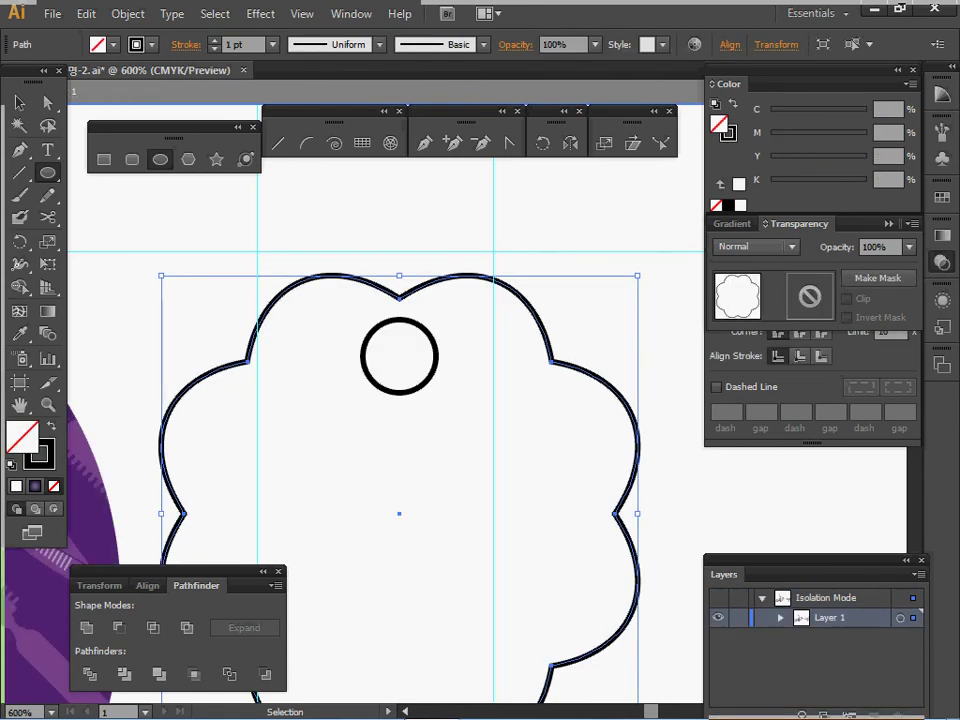
pyautogui.keyDown('ctrl'); pyautogui.click(443, 376); pyautogui.keyUp('ctrl')
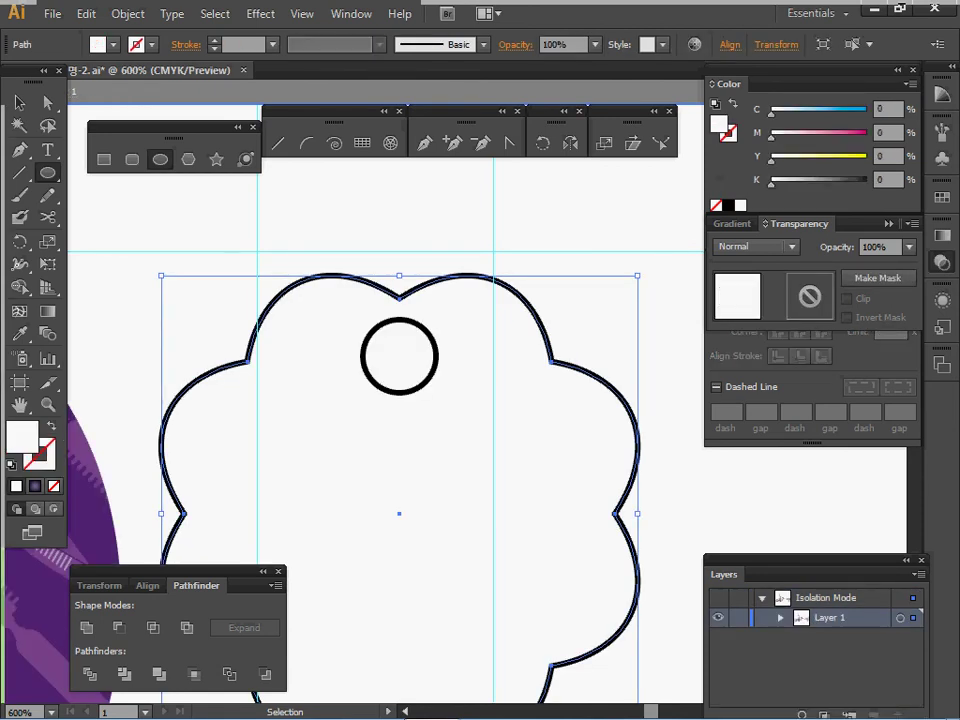
pyautogui.hotkey('ctrl', 'z')
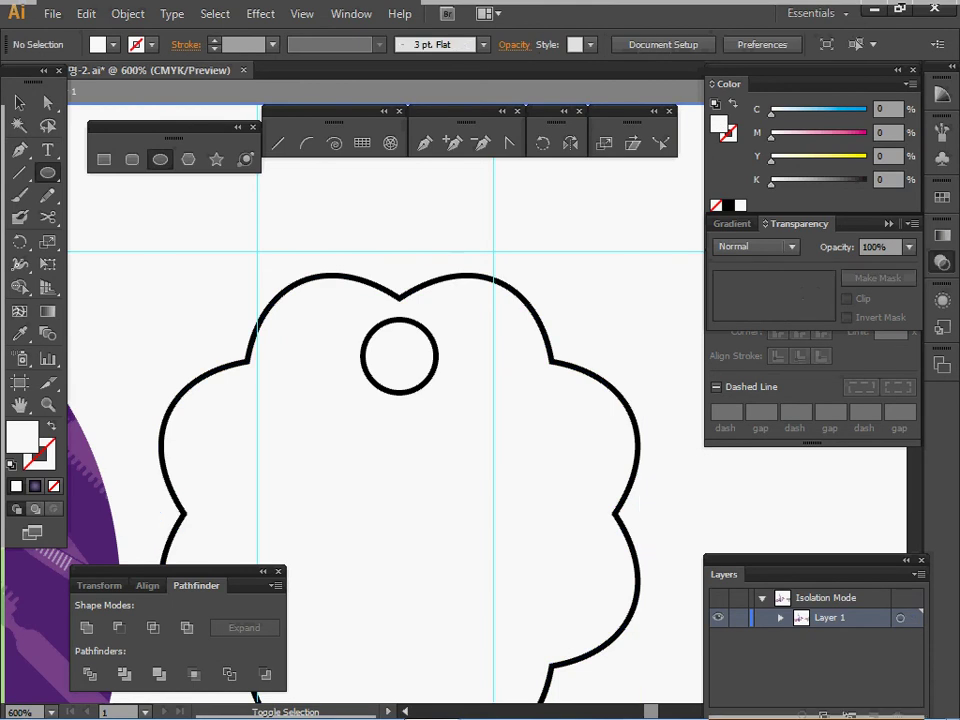
pyautogui.hotkey('ctrl', 'z')
# - Combine the scalloped white fill and the small circle into a compound path to cut the tag's hole
pyautogui.keyDown('ctrl'); pyautogui.keyDown('shift'); pyautogui.click(443, 376); pyautogui.keyUp('shift'); pyautogui.keyUp('ctrl')
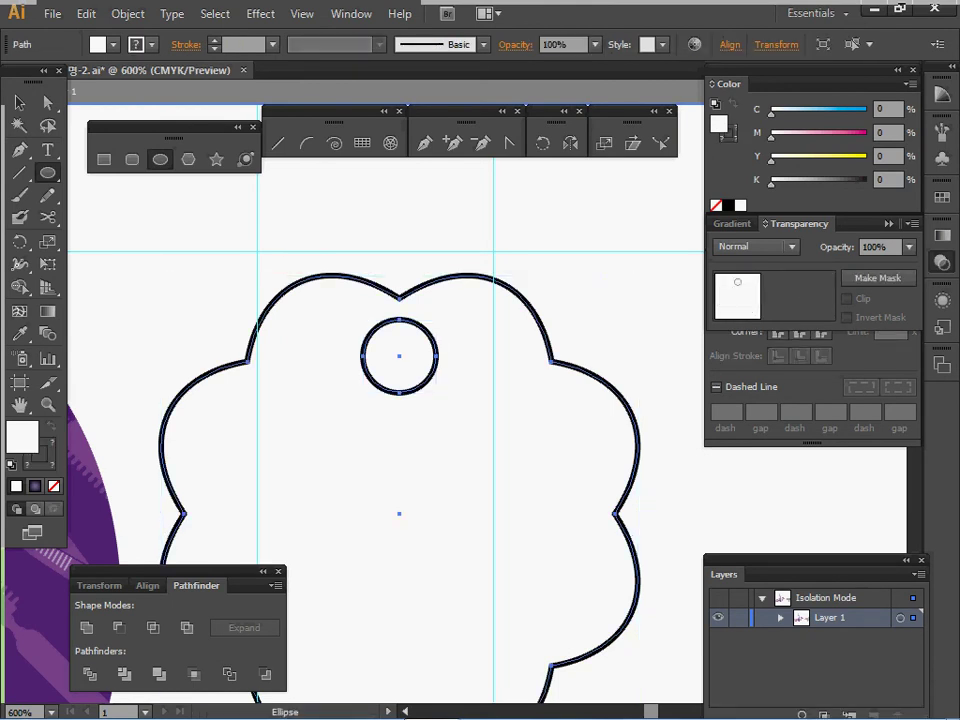
pyautogui.hotkey('ctrl', '8')
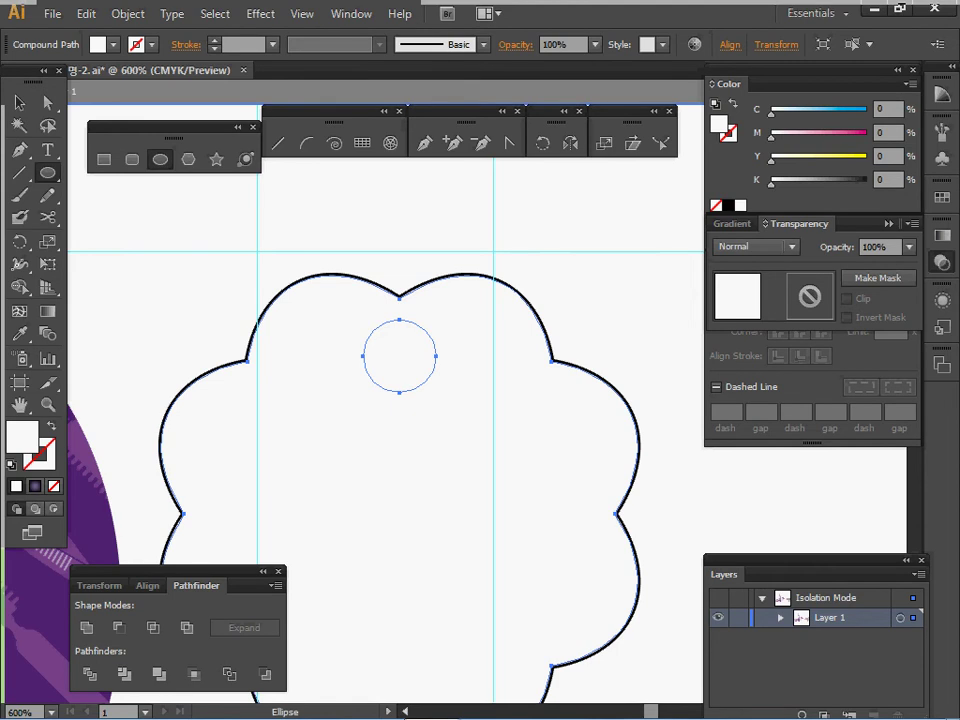
pyautogui.hotkey('ctrl', '-')
pyautogui.hotkey('ctrl', '-')
pyautogui.hotkey('ctrl', '-')
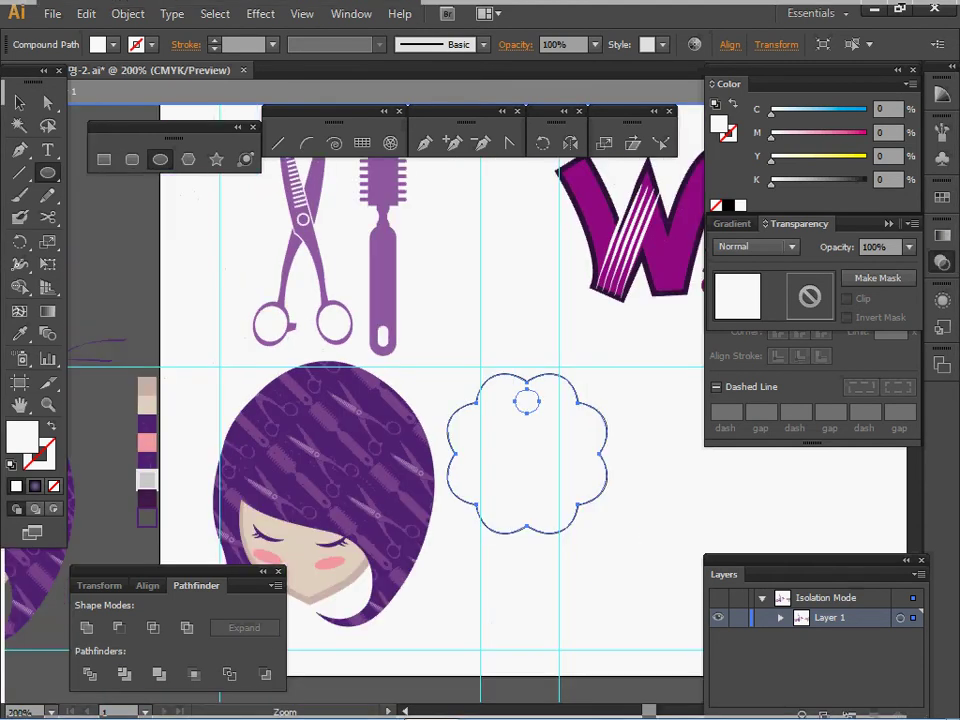
# - Reset the scalloped tag and its hole to the default white fill and black 1 pt stroke
pyautogui.moveTo(527, 401); pyautogui.dragTo(651, 322)
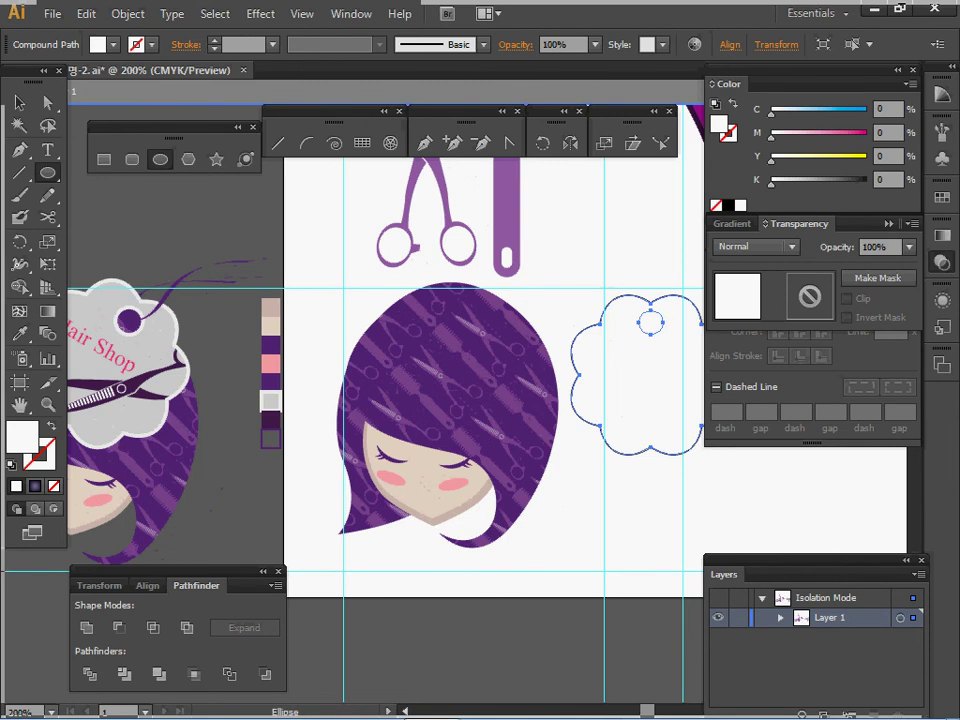
pyautogui.keyDown('ctrl'); pyautogui.doubleClick(640, 490); pyautogui.keyUp('ctrl')
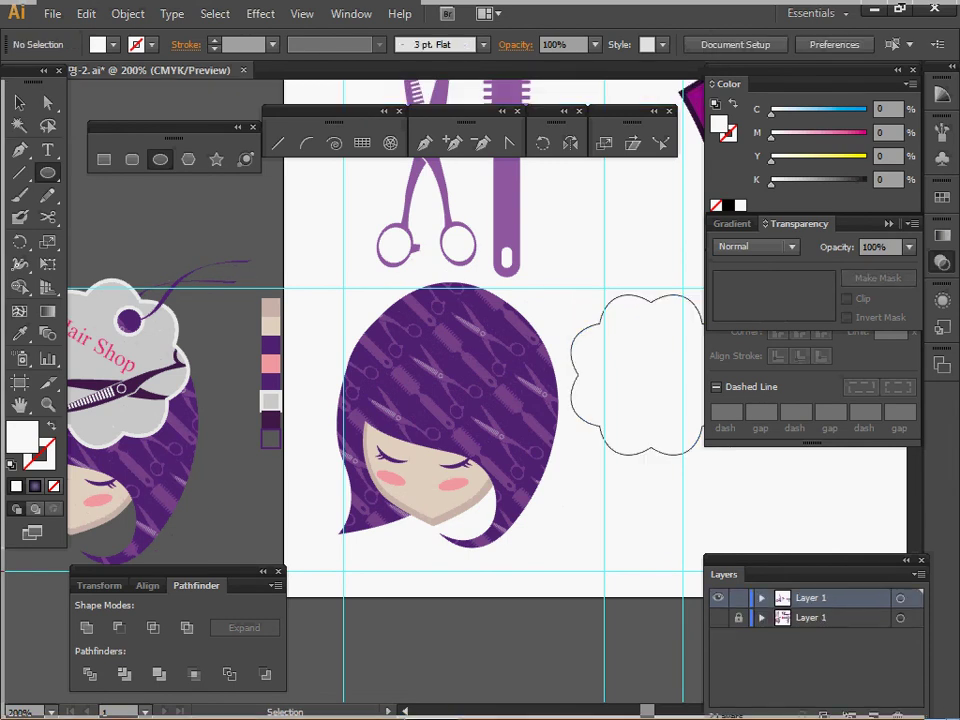
pyautogui.hotkey('ctrl', 'z')
pyautogui.moveTo(642, 272); pyautogui.dragTo(661, 312)
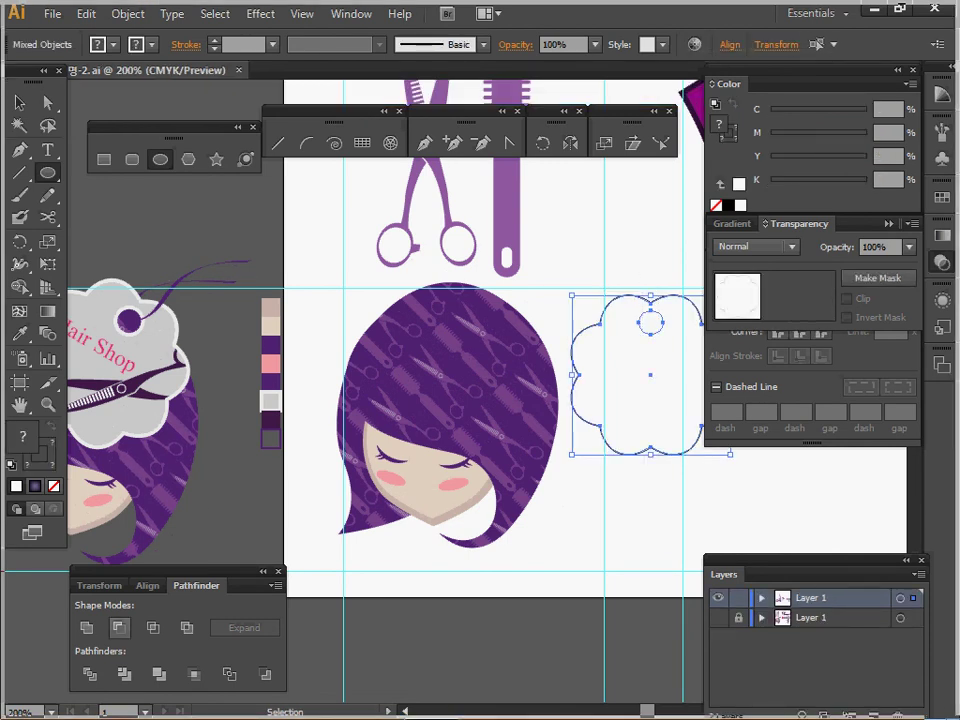
pyautogui.press('l')
pyautogui.press('d')
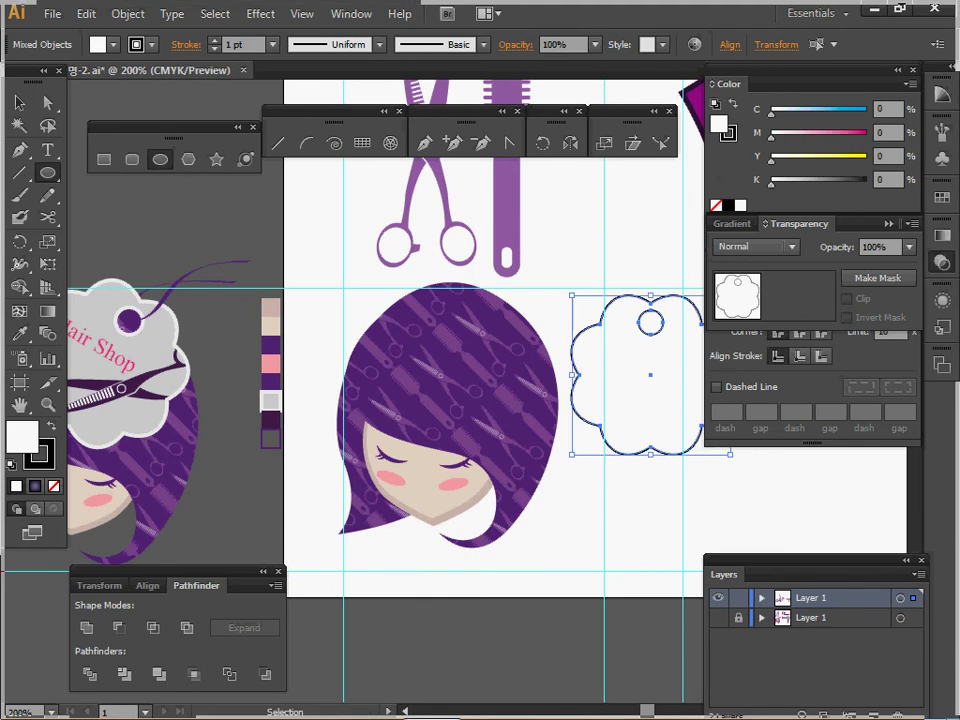
pyautogui.hotkey('ctrl', 'shift', 'a')
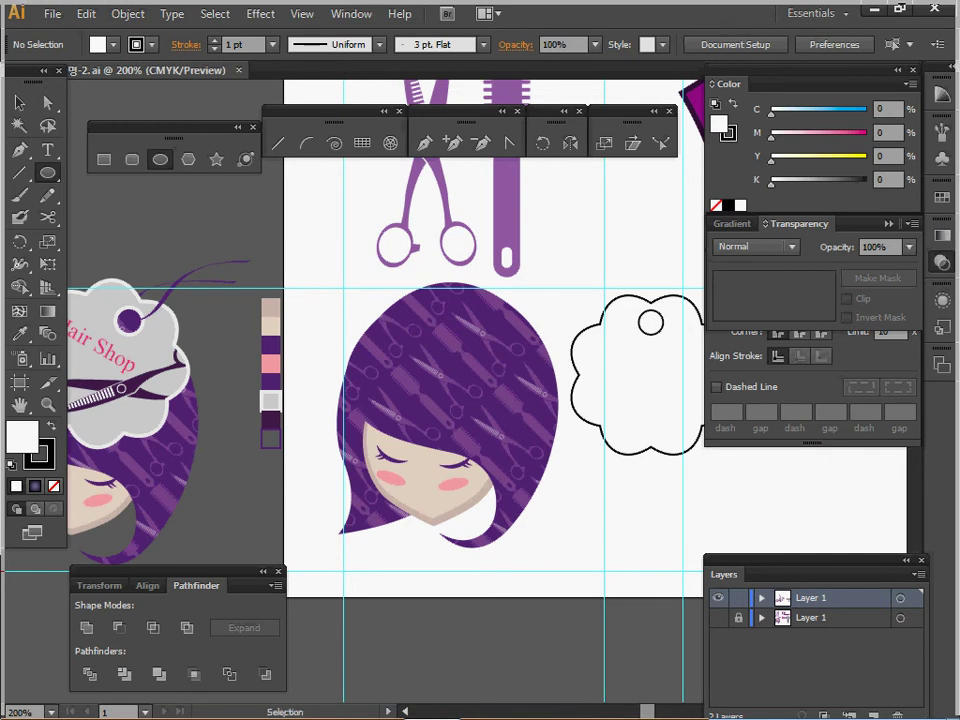
# - Place a copy of the purple scissors over the scalloped tag
pyautogui.keyDown('ctrl'); pyautogui.keyDown('alt'); pyautogui.click(600, 415); pyautogui.keyUp('alt'); pyautogui.keyUp('ctrl')
pyautogui.moveTo(600, 415); pyautogui.dragTo(680, 507)
pyautogui.moveTo(503, 406); pyautogui.dragTo(424, 516)
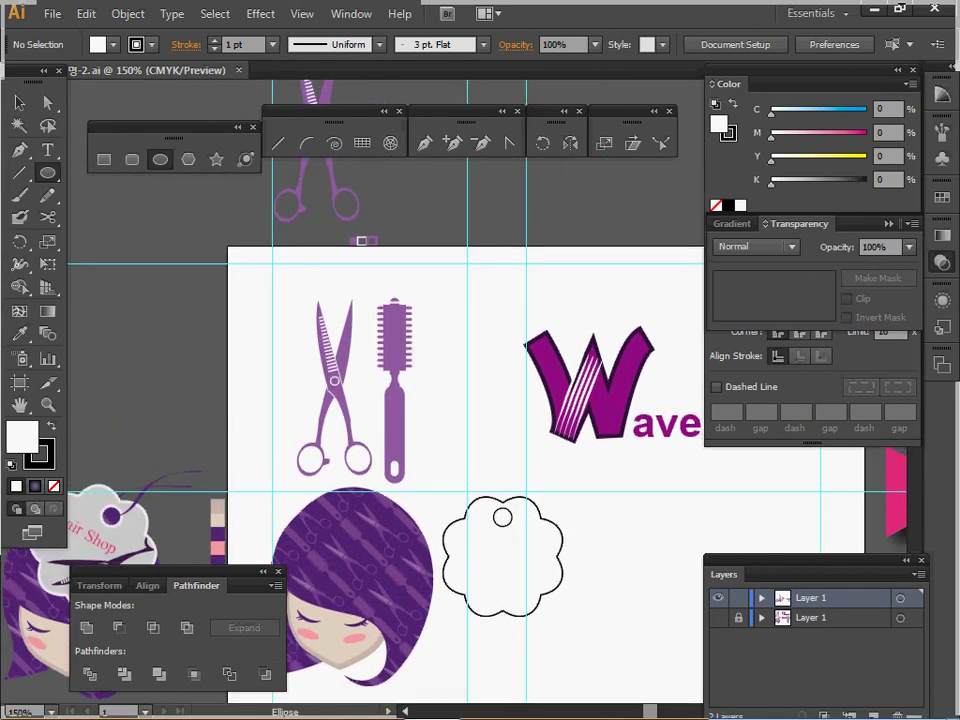
pyautogui.press('v')
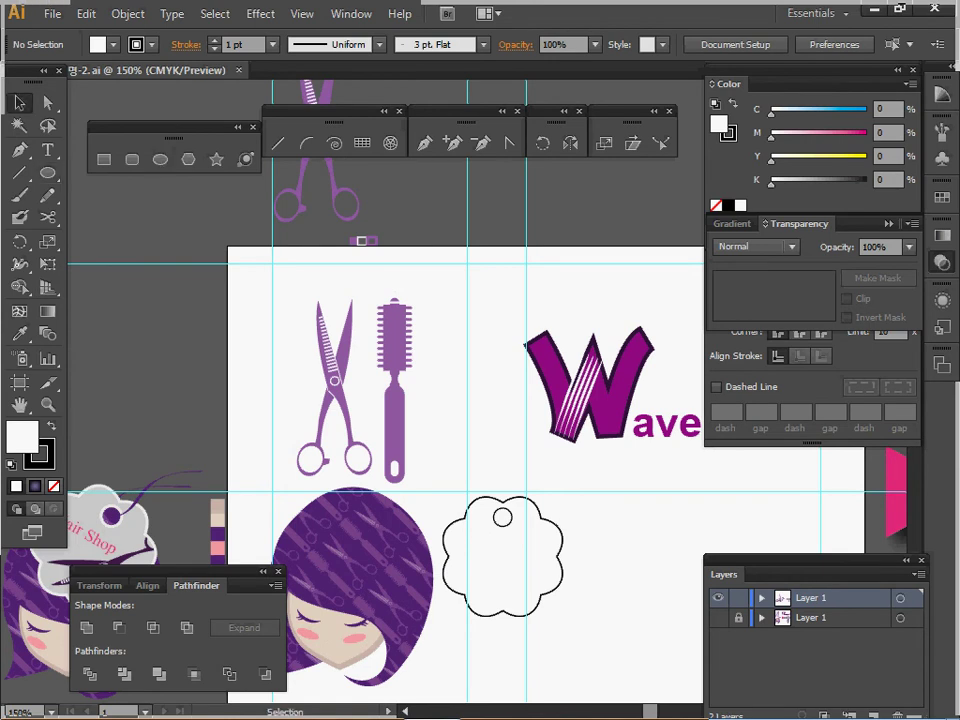
pyautogui.click(337, 384)
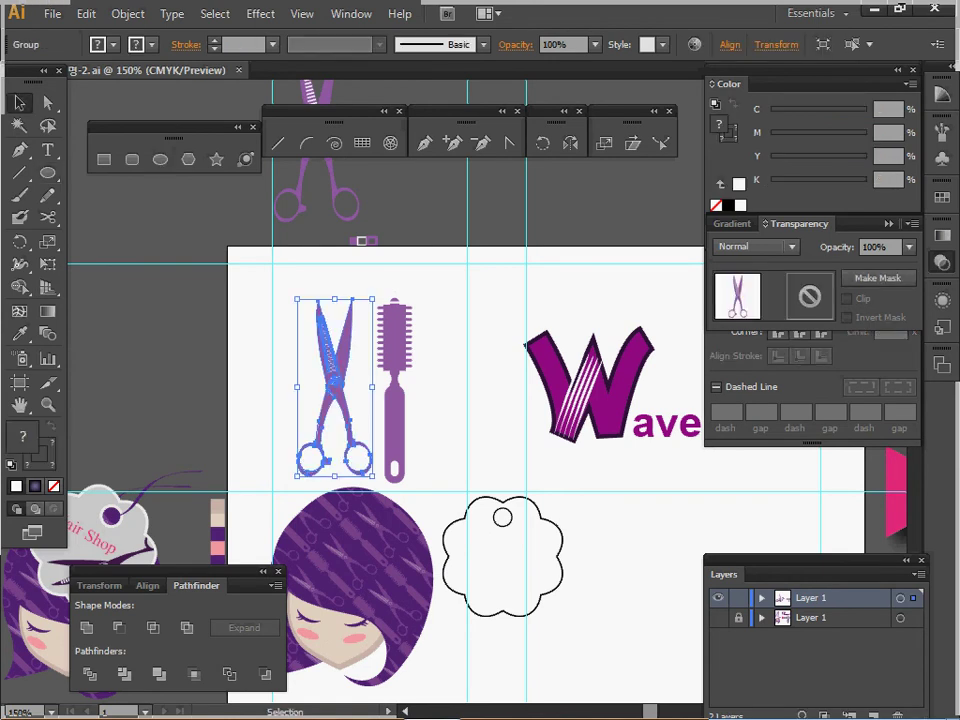
pyautogui.press('a')
pyautogui.moveTo(337, 384)
pyautogui.mouseDown()
pyautogui.moveTo(456, 386)
pyautogui.moveTo(489, 546)
pyautogui.moveTo(503, 552)
pyautogui.moveTo(471, 389)
pyautogui.mouseUp()
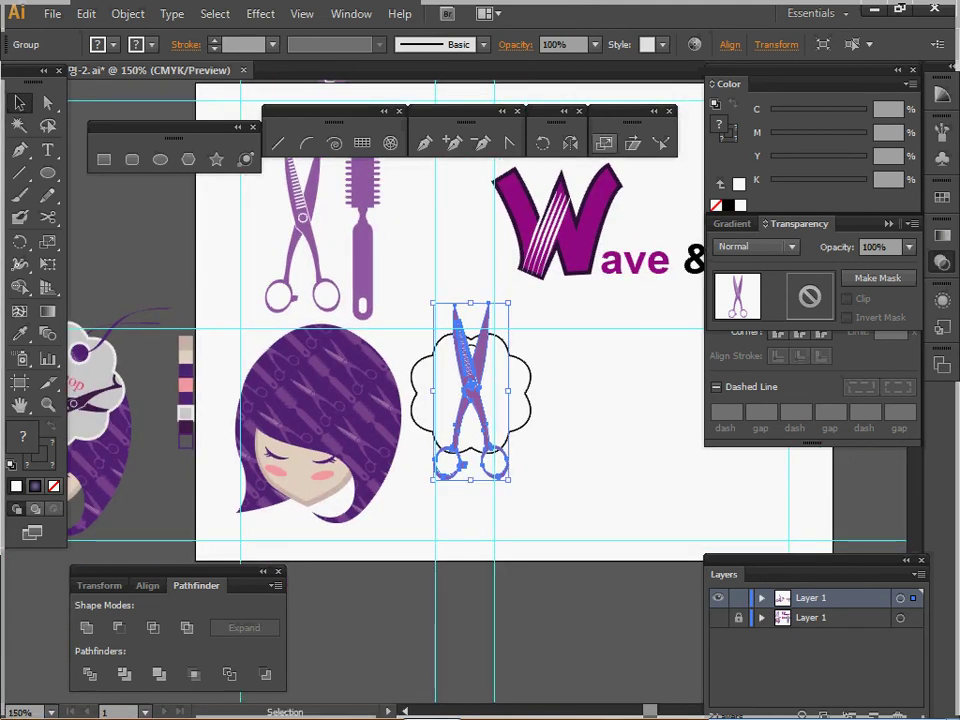
# - Scale the scissors copy uniformly to 70%
pyautogui.click(604, 143)
pyautogui.doubleClick(604, 143)
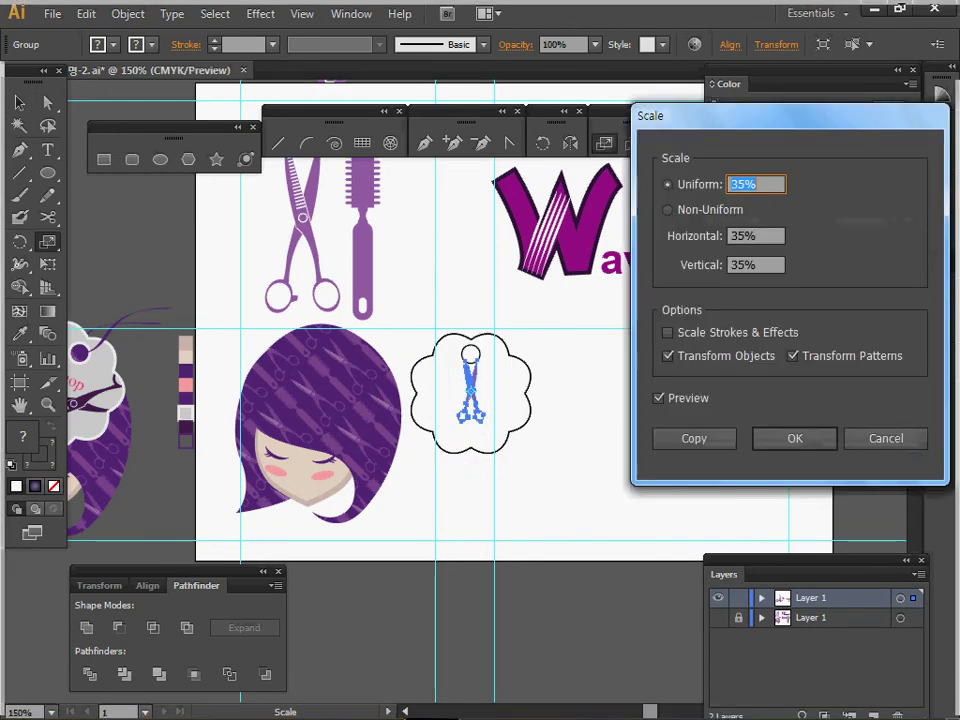
pyautogui.write('70')
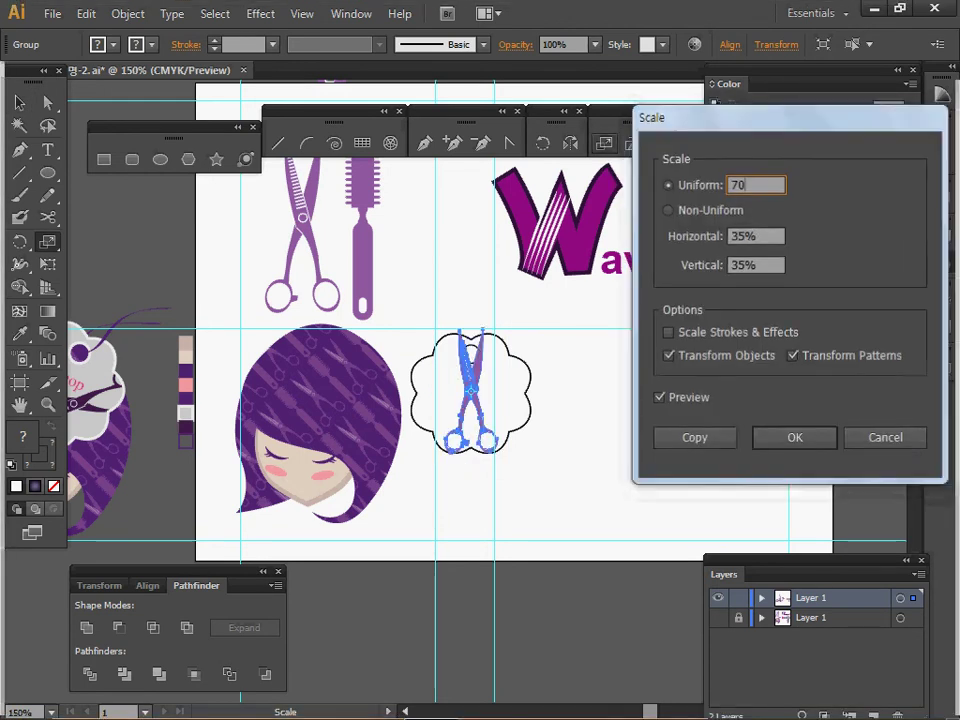
pyautogui.press('Return')
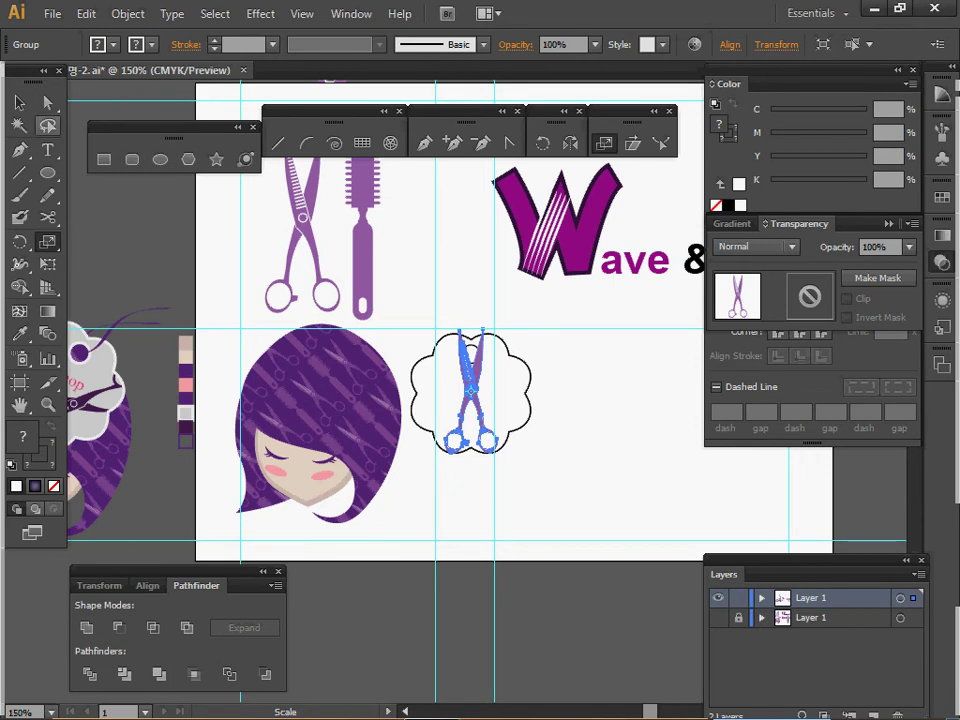
# - Rotate the scissors copy so its blades point diagonally down-left, and shift it until the handles extend past the tag's right edge
pyautogui.press('v')
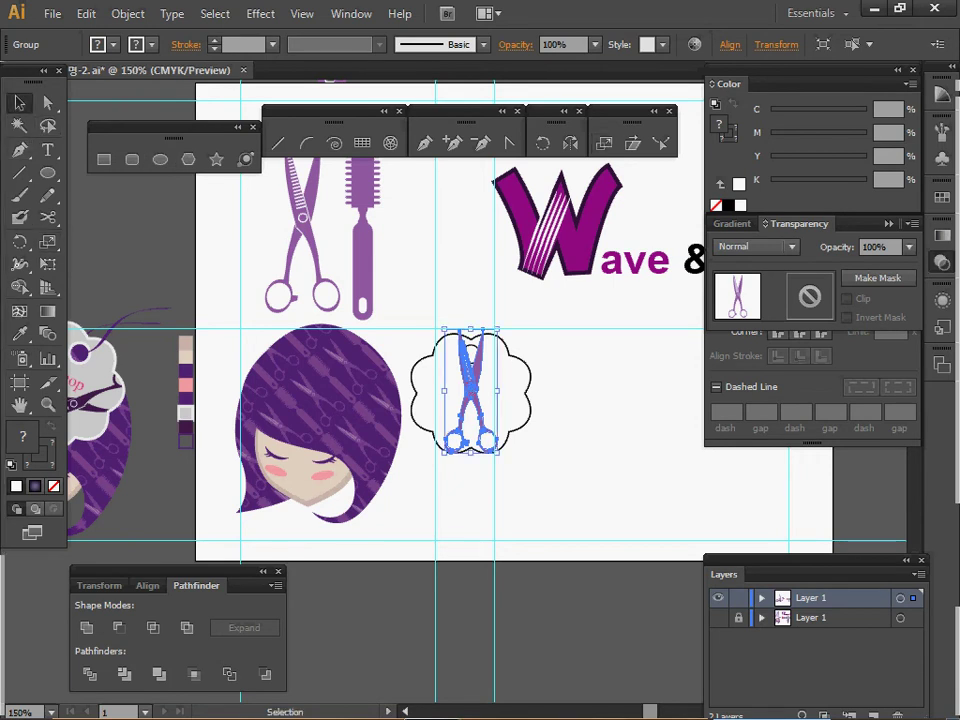
pyautogui.moveTo(500, 325); pyautogui.dragTo(400, 409)
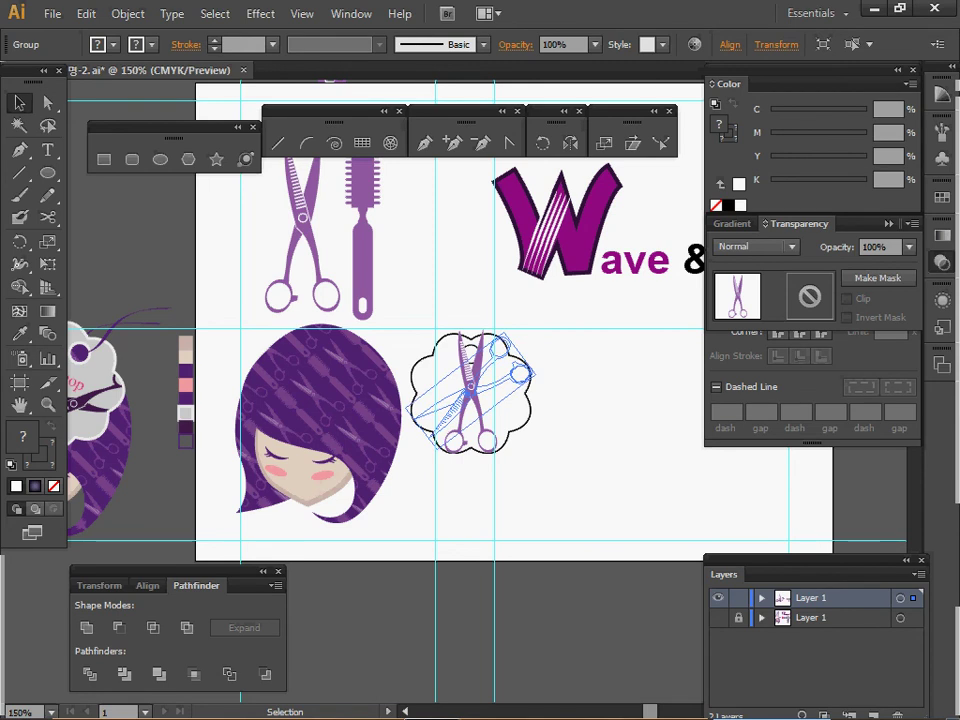
pyautogui.moveTo(533, 410); pyautogui.dragTo(533, 410)
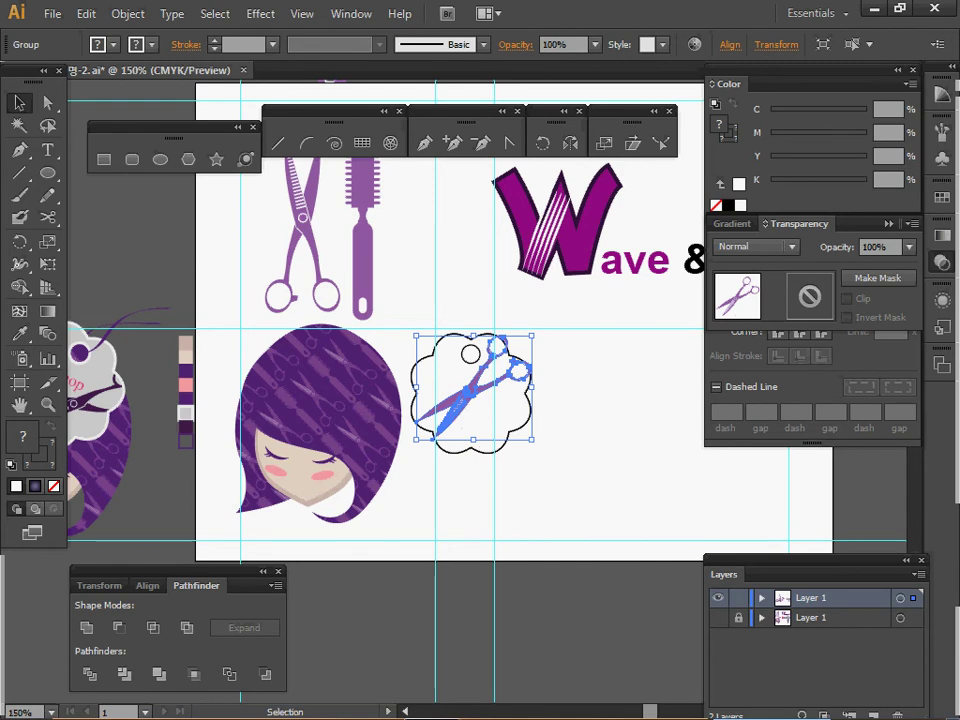
pyautogui.moveTo(470, 396); pyautogui.dragTo(495, 400)
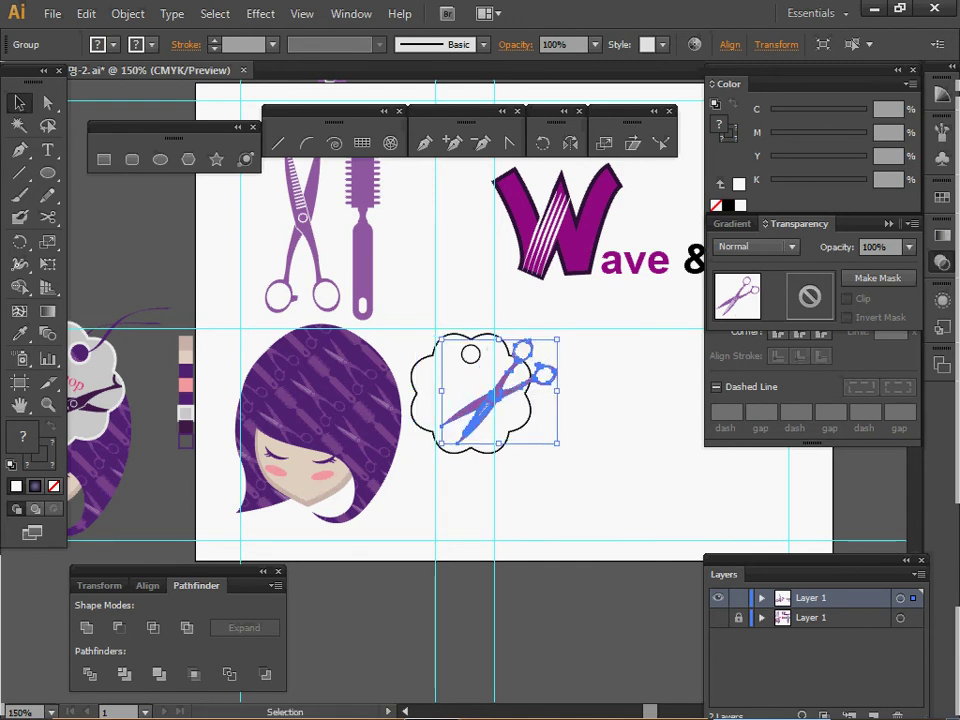
pyautogui.moveTo(561, 336); pyautogui.dragTo(555, 330)
# - Send the rotated scissors behind the scalloped tag
pyautogui.rightClick(527, 377)
pyautogui.moveTo(576, 535)
pyautogui.click(338, 596)
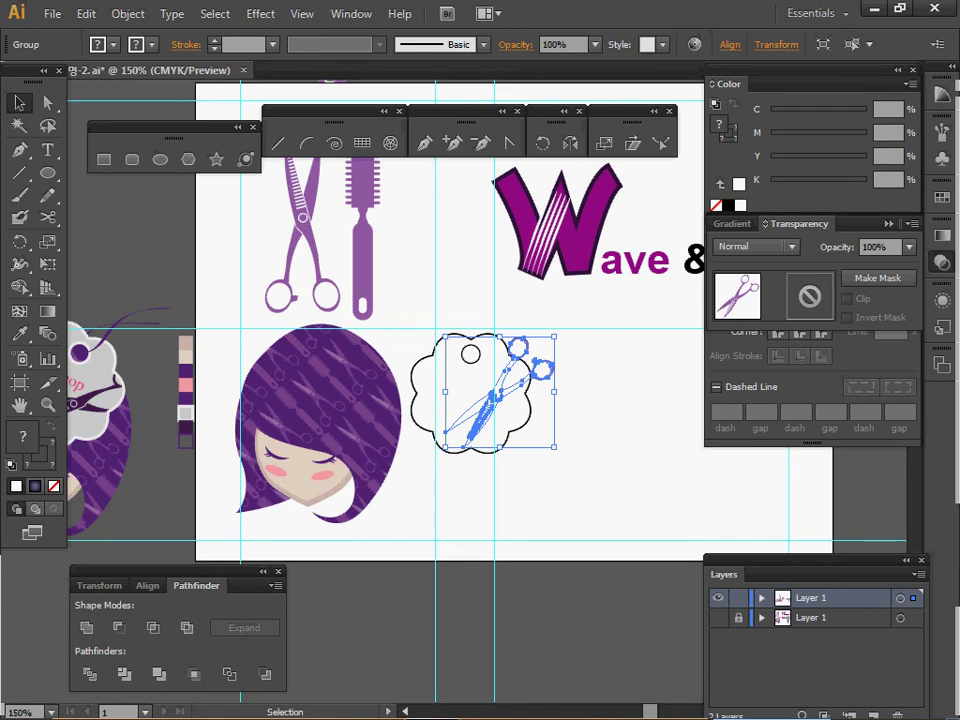
# - Try to clip the scissors to the scalloped tag with a clipping mask
pyautogui.keyDown('shift'); pyautogui.click(414, 395); pyautogui.keyUp('shift')
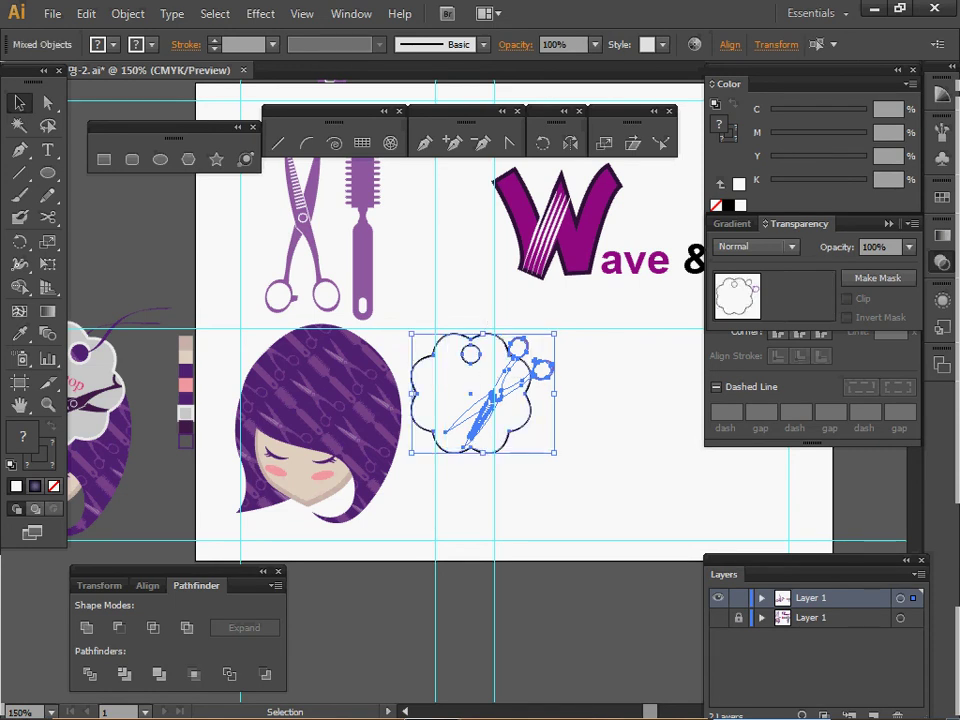
pyautogui.rightClick(505, 393)
pyautogui.click(590, 503)
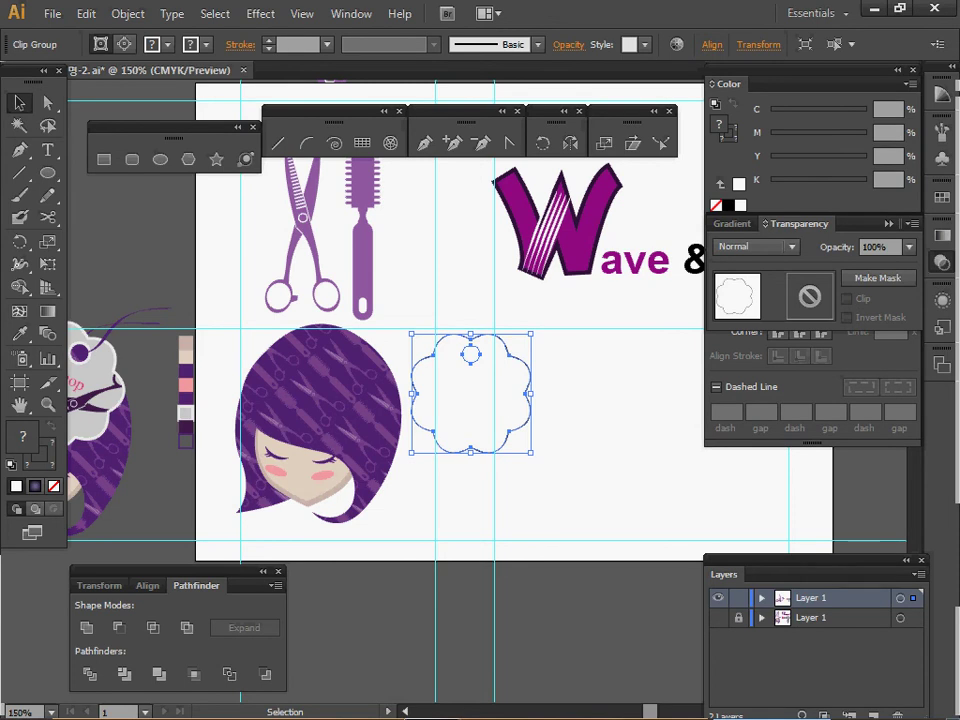
# - Isolate the clipping path, copy the reference tag's K 30 grey fill and 2 pt stroke onto it, and inspect the tag up close
pyautogui.doubleClick(414, 395)
pyautogui.press('space')
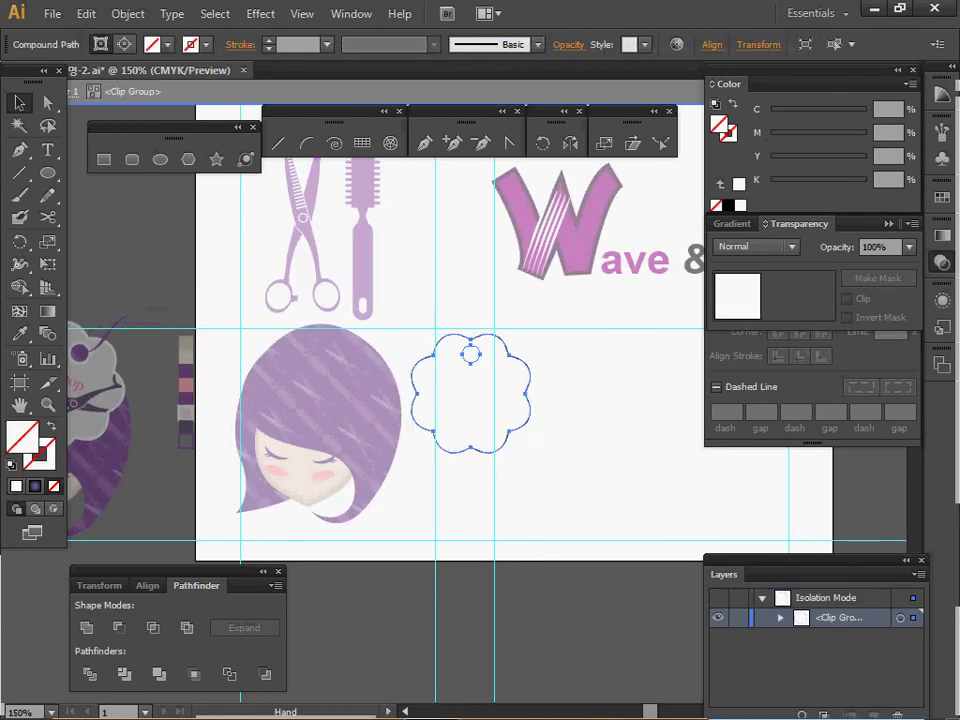
pyautogui.moveTo(470, 393); pyautogui.dragTo(620, 397)
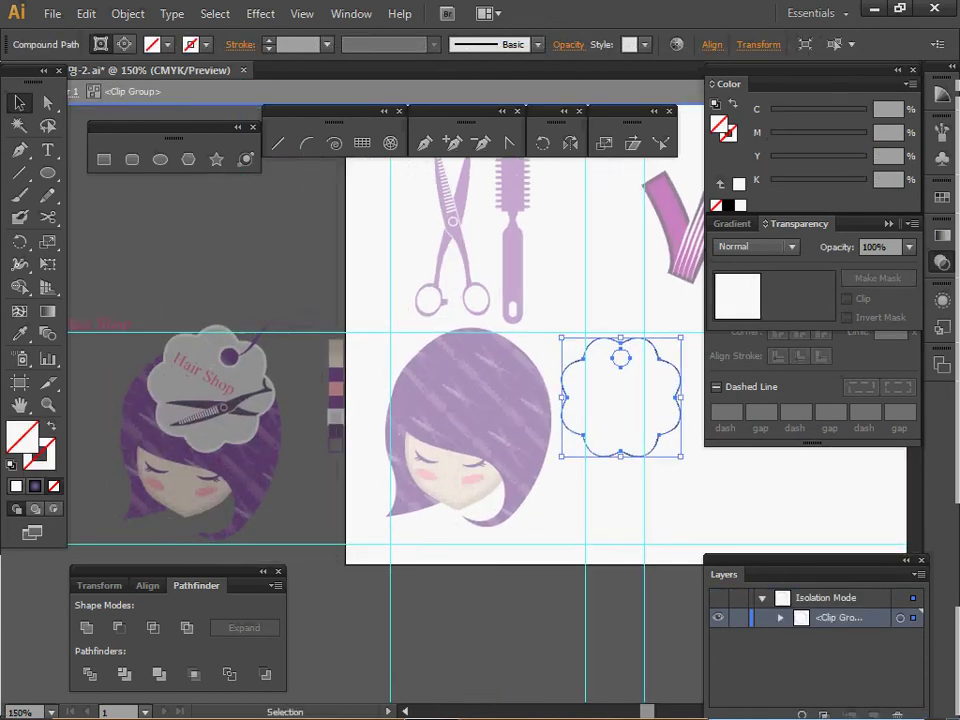
pyautogui.press('i')
pyautogui.click(244, 372)
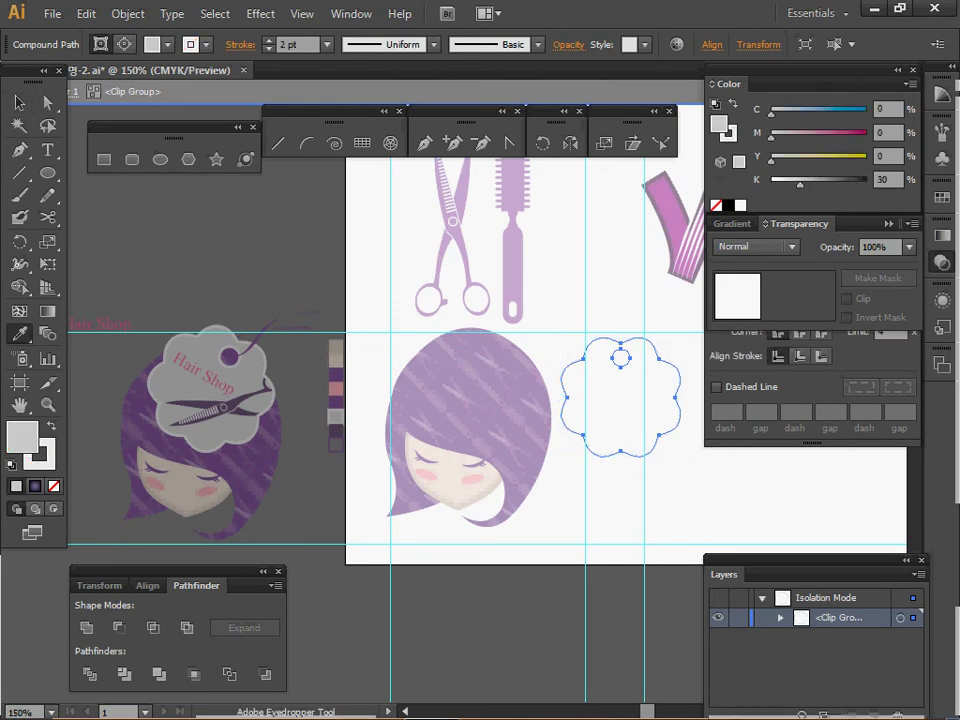
pyautogui.keyDown('ctrl'); pyautogui.doubleClick(620, 500); pyautogui.keyUp('ctrl')
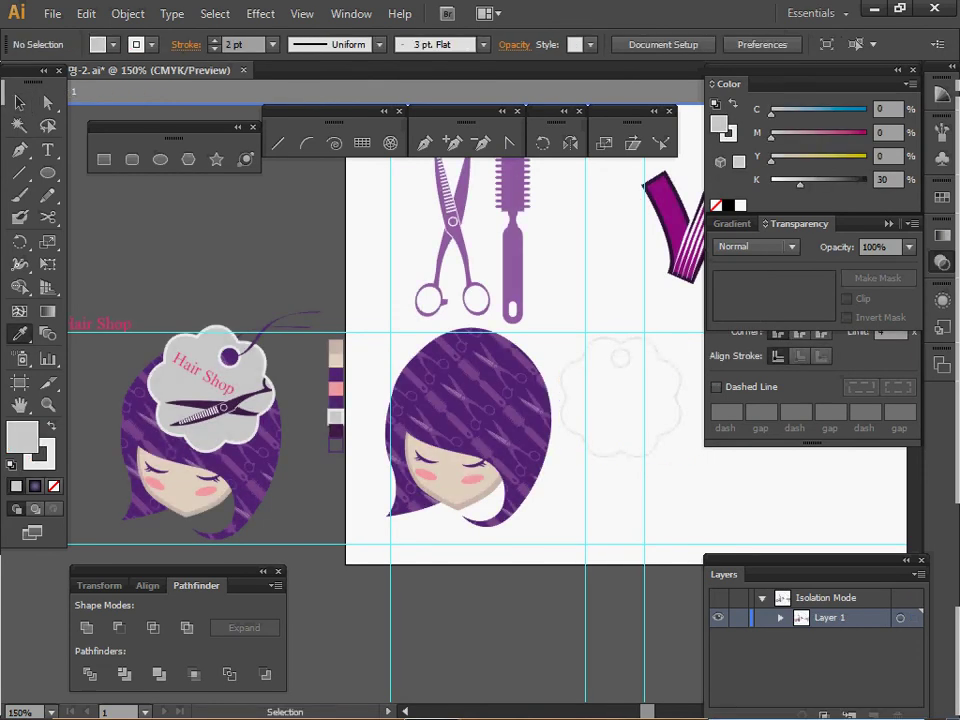
pyautogui.keyDown('ctrl'); pyautogui.click(620, 412); pyautogui.keyUp('ctrl')
pyautogui.hotkey('ctrl', '+')
pyautogui.hotkey('ctrl', '+')
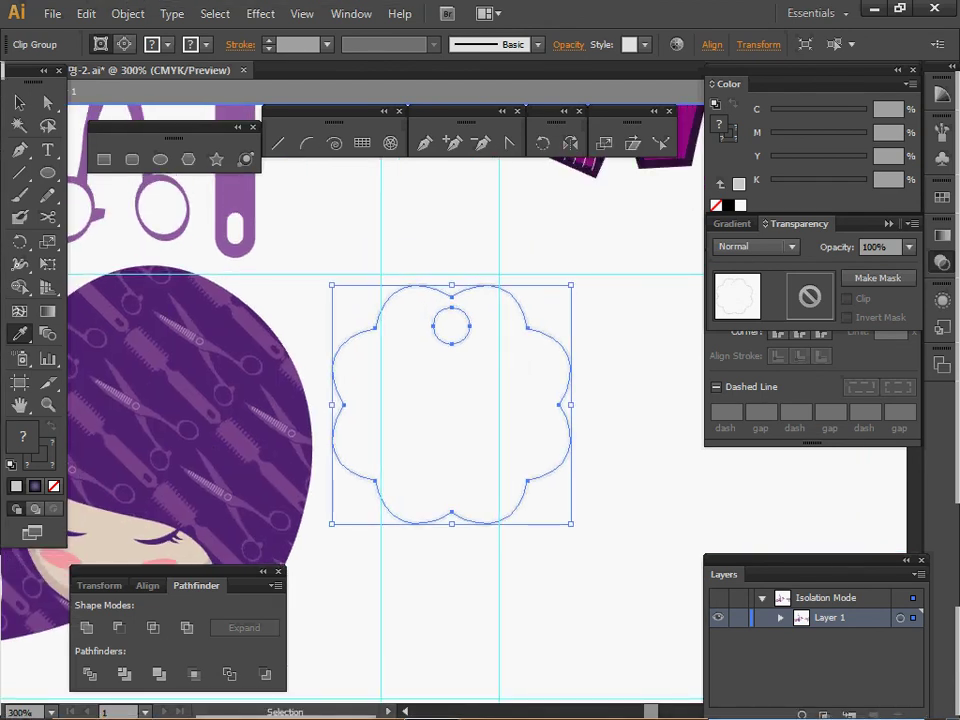
pyautogui.hotkey('ctrl', 'shift', 'a')
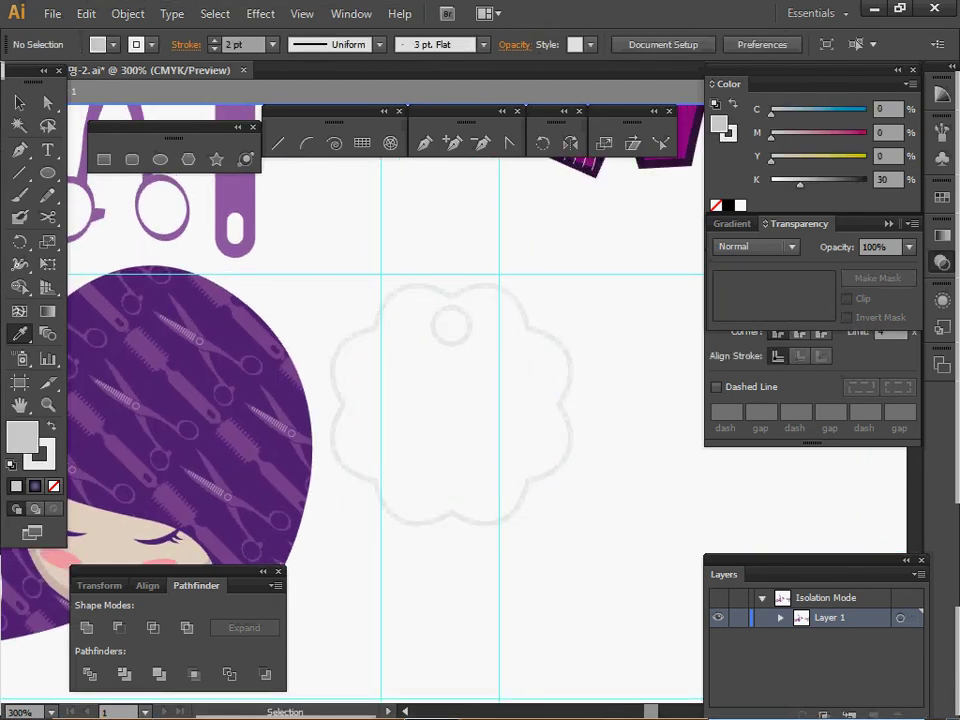
pyautogui.press('Escape')
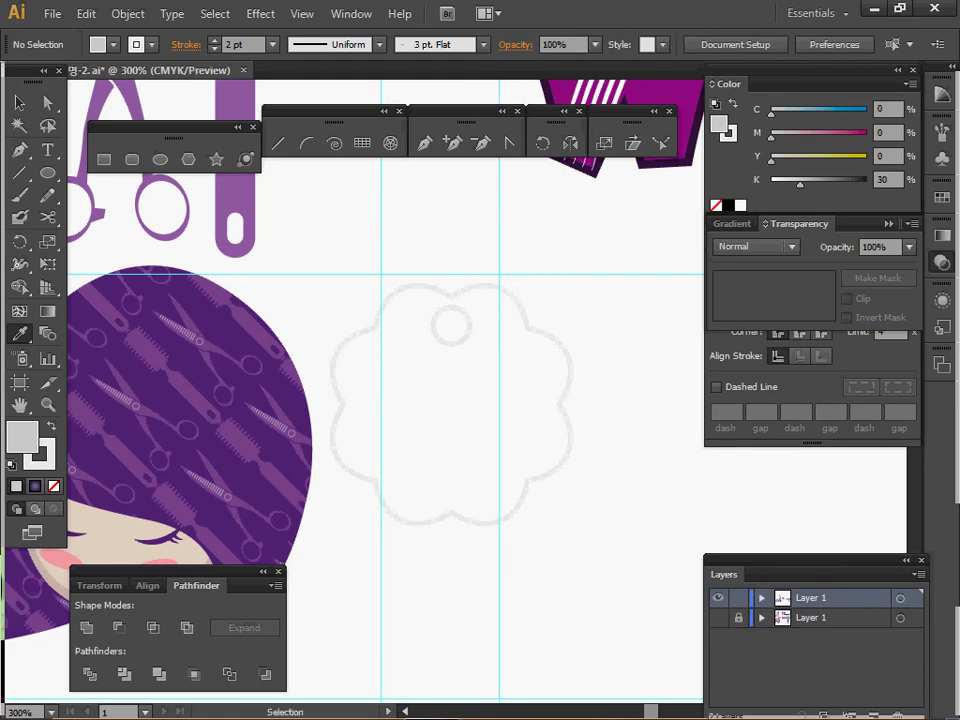
# - Undo the sampled grey style and the clipping mask on the scalloped tag
pyautogui.hotkey('ctrl', 'z')
pyautogui.hotkey('ctrl', 'z')
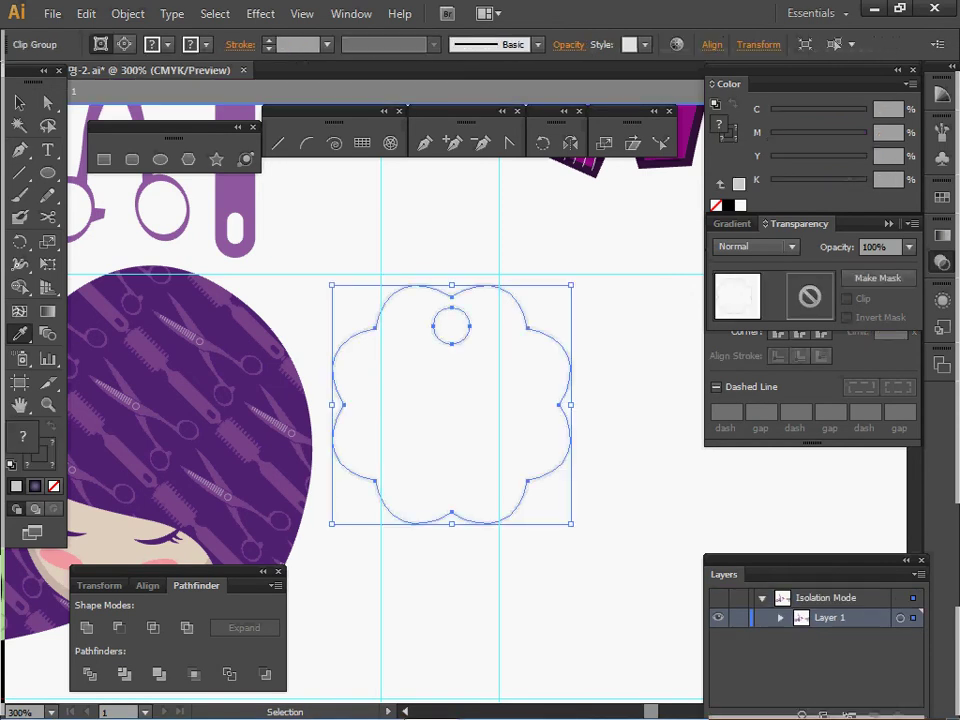
pyautogui.keyDown('ctrl'); pyautogui.keyDown('alt'); pyautogui.click(497, 400); pyautogui.keyUp('alt'); pyautogui.keyUp('ctrl')
pyautogui.keyDown('ctrl'); pyautogui.keyDown('alt'); pyautogui.click(488, 422); pyautogui.keyUp('alt'); pyautogui.keyUp('ctrl')
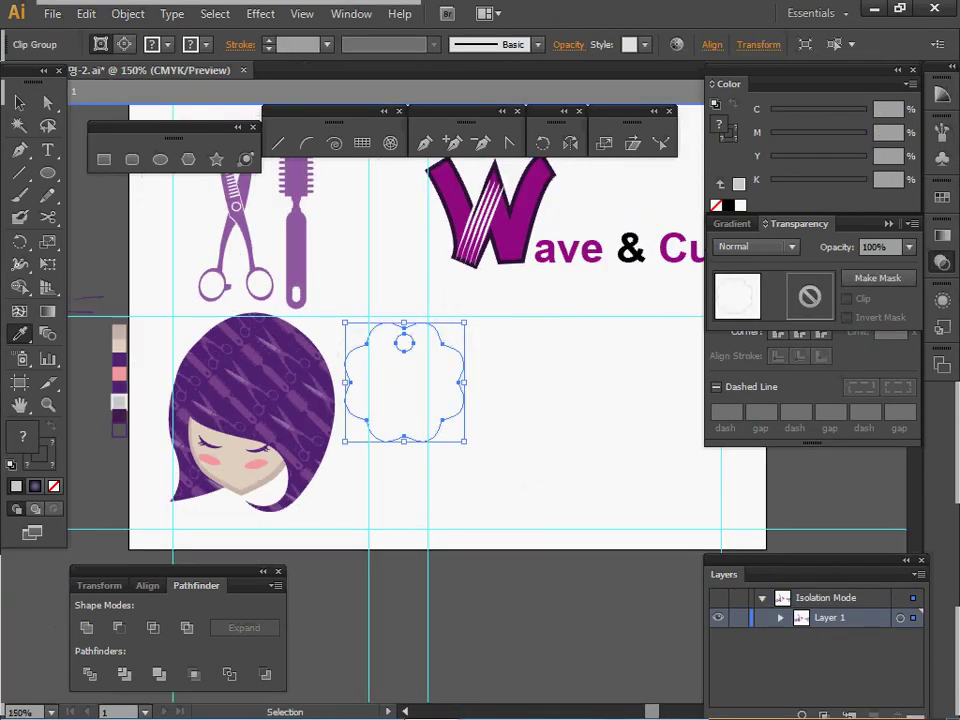
pyautogui.keyDown('ctrl'); pyautogui.doubleClick(525, 486); pyautogui.keyUp('ctrl')
pyautogui.moveTo(525, 486); pyautogui.dragTo(529, 527)
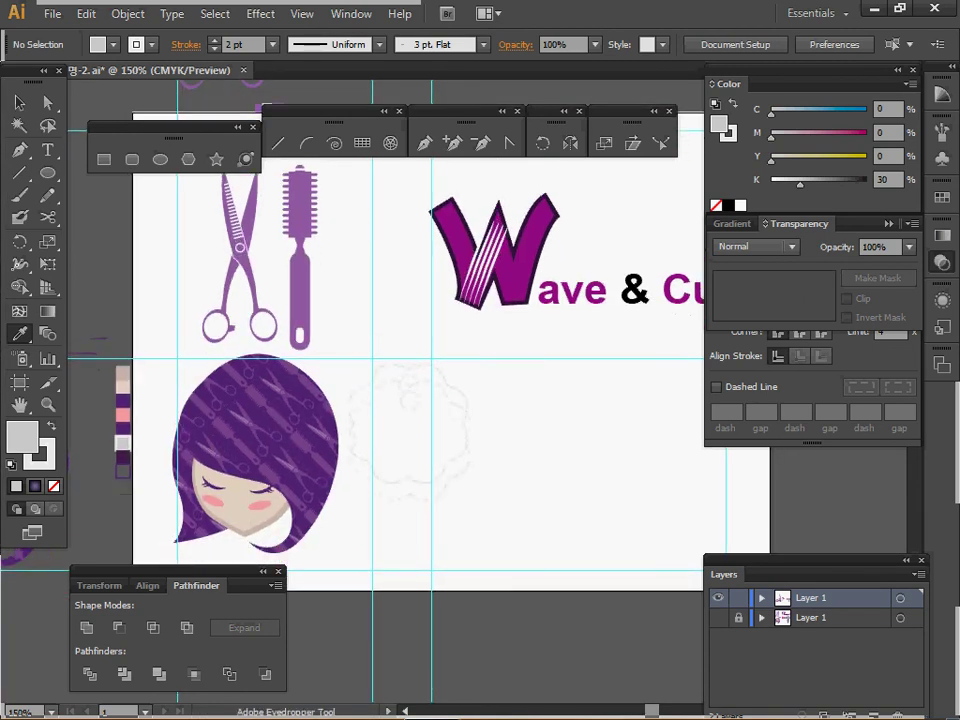
pyautogui.keyDown('ctrl'); pyautogui.click(428, 440); pyautogui.keyUp('ctrl')
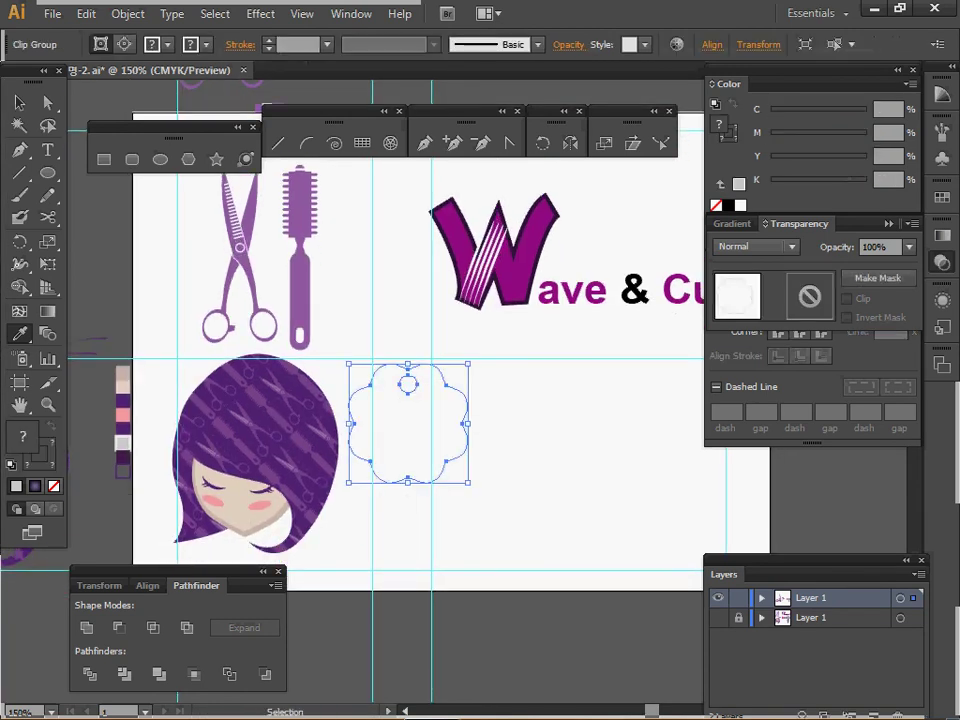
pyautogui.moveTo(428, 440); pyautogui.dragTo(475, 436)
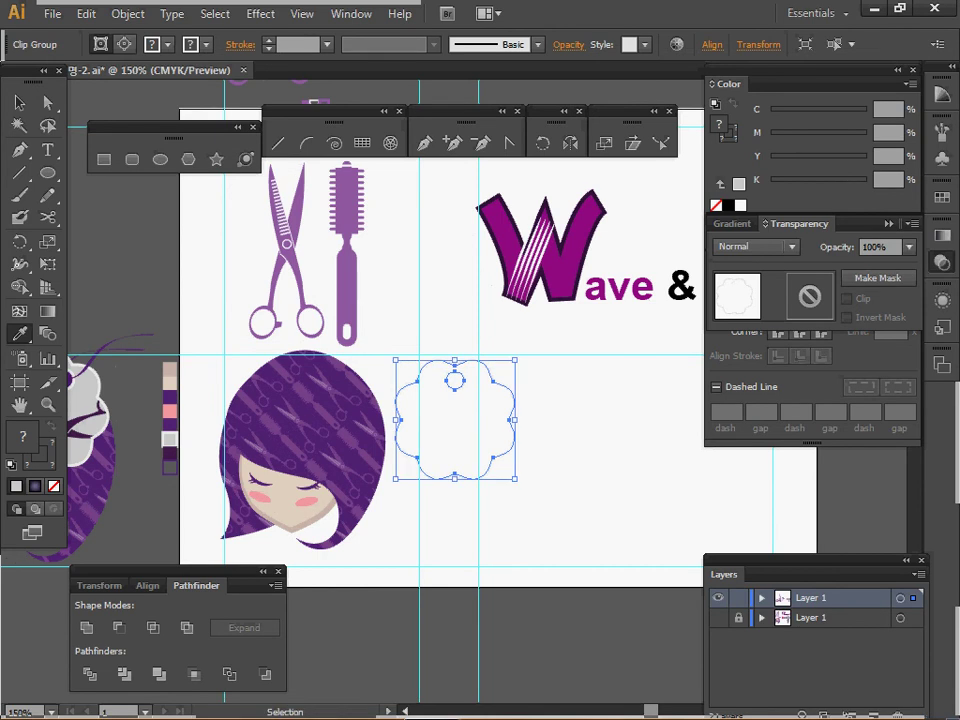
pyautogui.doubleClick(455, 418)
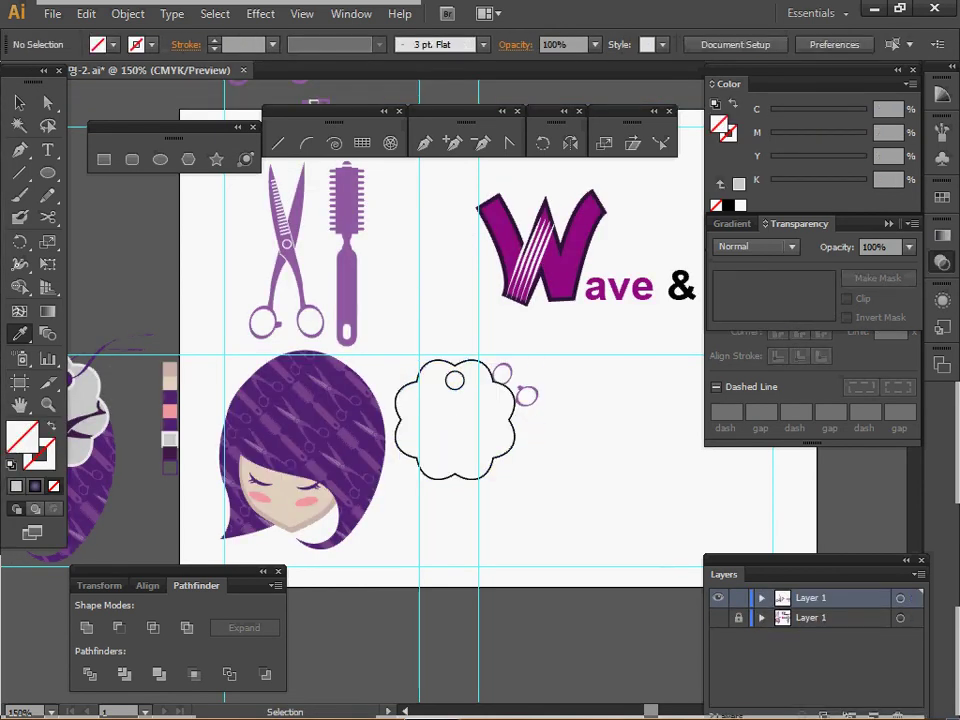
# - Make a clipping mask from the scalloped compound path and the rotated scissors
pyautogui.click(455, 420)
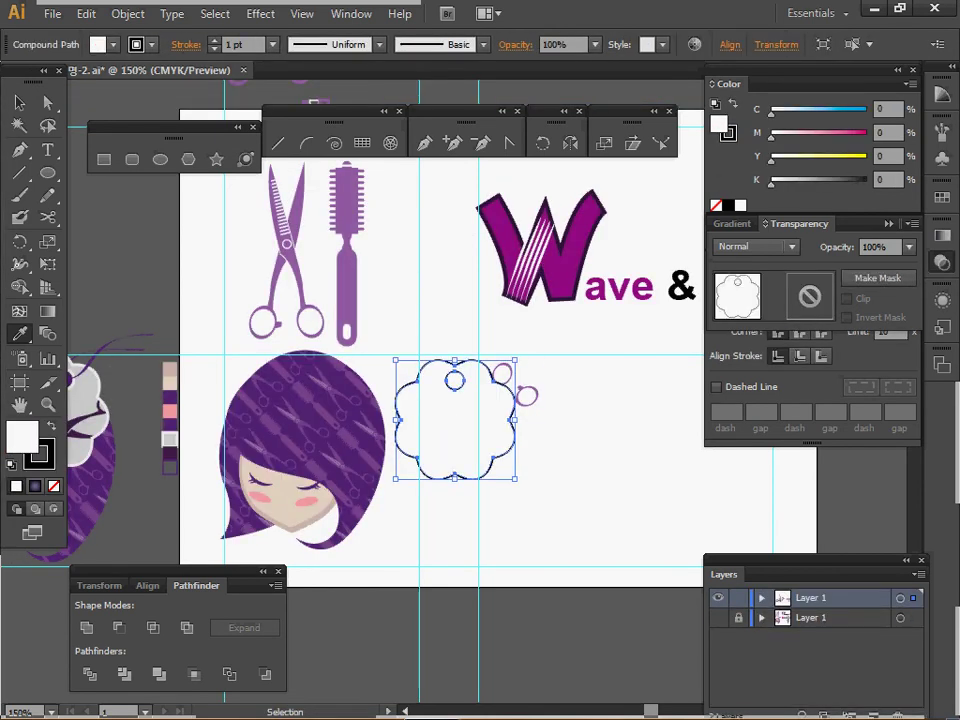
pyautogui.keyDown('ctrl'); pyautogui.keyDown('shift'); pyautogui.click(519, 389); pyautogui.keyUp('shift'); pyautogui.keyUp('ctrl')
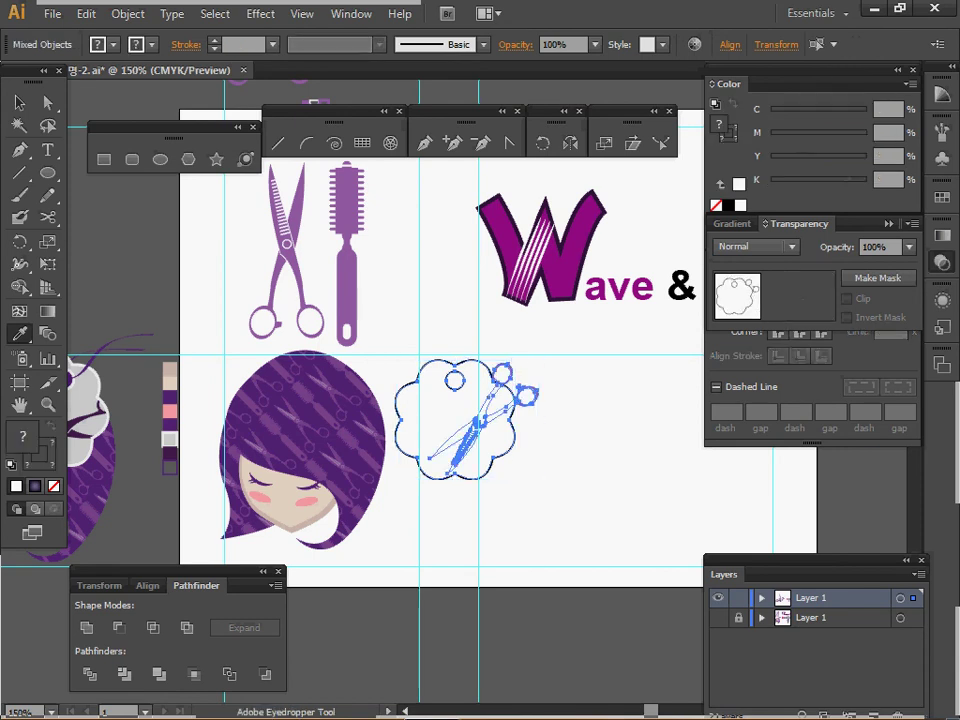
pyautogui.rightClick(527, 356)
pyautogui.click(600, 514)
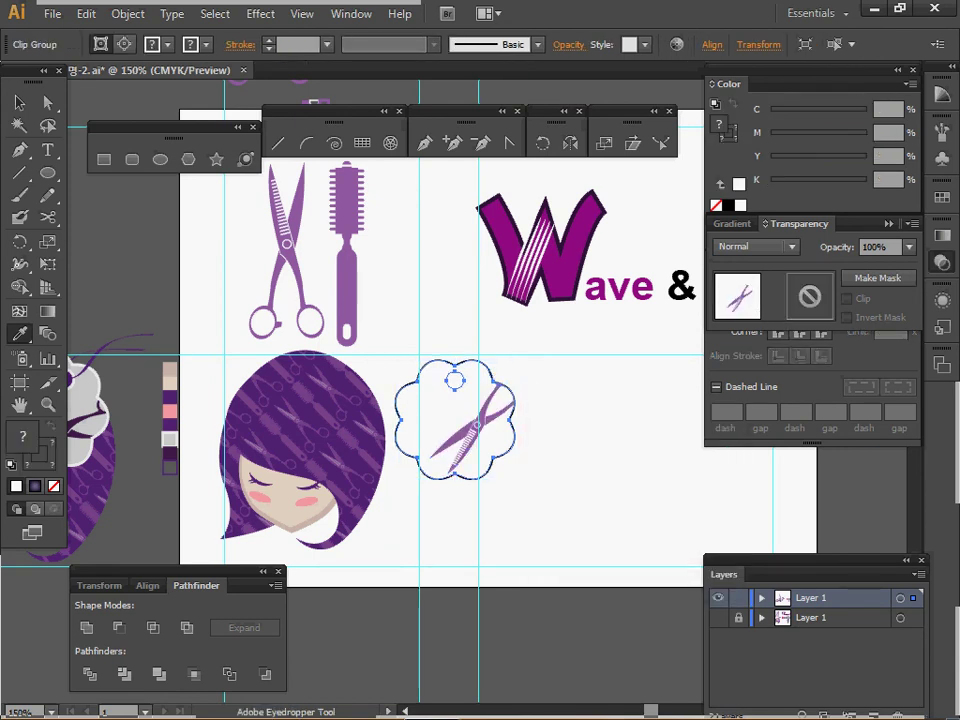
# - Try to apply the grey palette swatch's style to the whole clipped tag group, and undo it
pyautogui.press('v')
pyautogui.moveTo(440, 413); pyautogui.dragTo(502, 463)
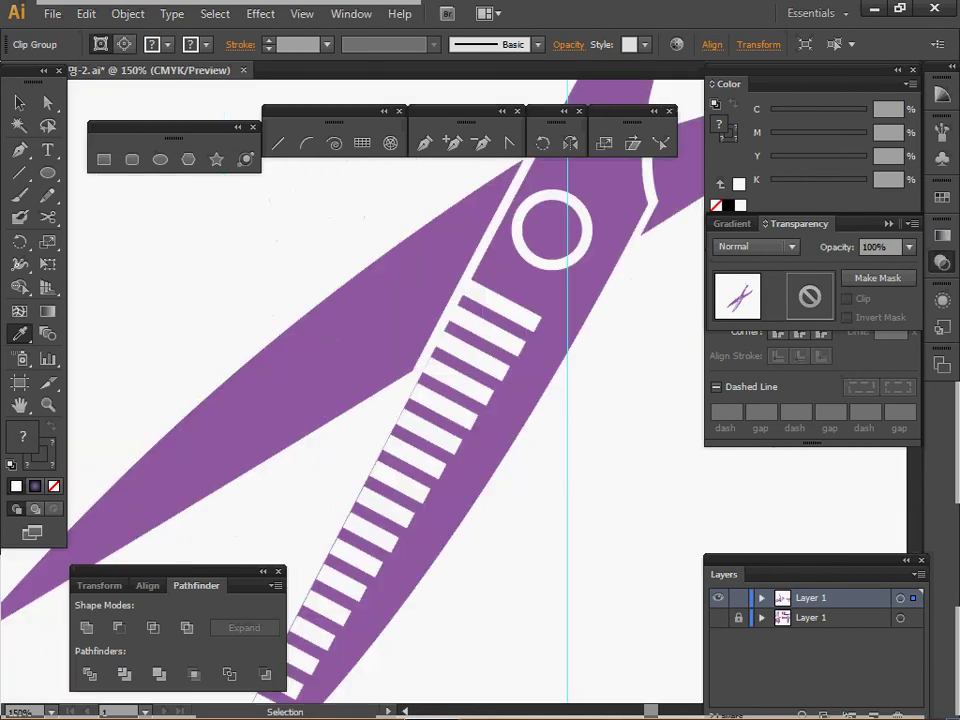
pyautogui.keyDown('ctrl'); pyautogui.keyDown('alt'); pyautogui.click(518, 395); pyautogui.keyUp('alt'); pyautogui.keyUp('ctrl')
pyautogui.keyDown('ctrl'); pyautogui.keyDown('alt'); pyautogui.click(605, 420); pyautogui.keyUp('alt'); pyautogui.keyUp('ctrl')
pyautogui.hotkey('ctrl', '-')
pyautogui.hotkey('ctrl', '-')
pyautogui.hotkey('ctrl', '-')
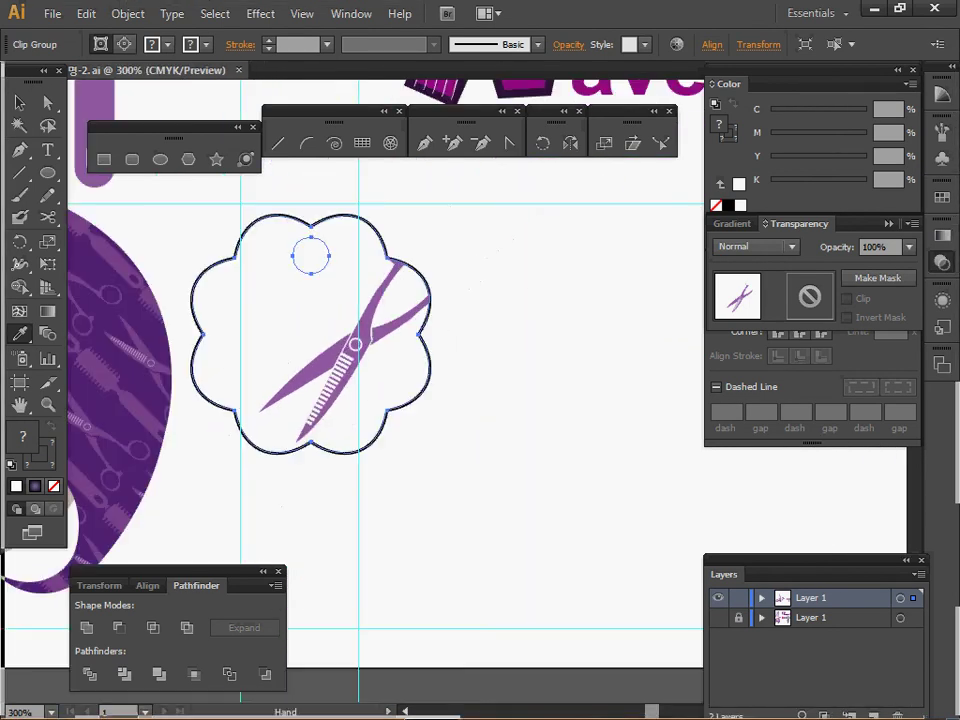
pyautogui.keyDown('ctrl'); pyautogui.keyDown('alt'); pyautogui.click(518, 368); pyautogui.keyUp('alt'); pyautogui.keyUp('ctrl')
pyautogui.moveTo(500, 380); pyautogui.dragTo(673, 331)
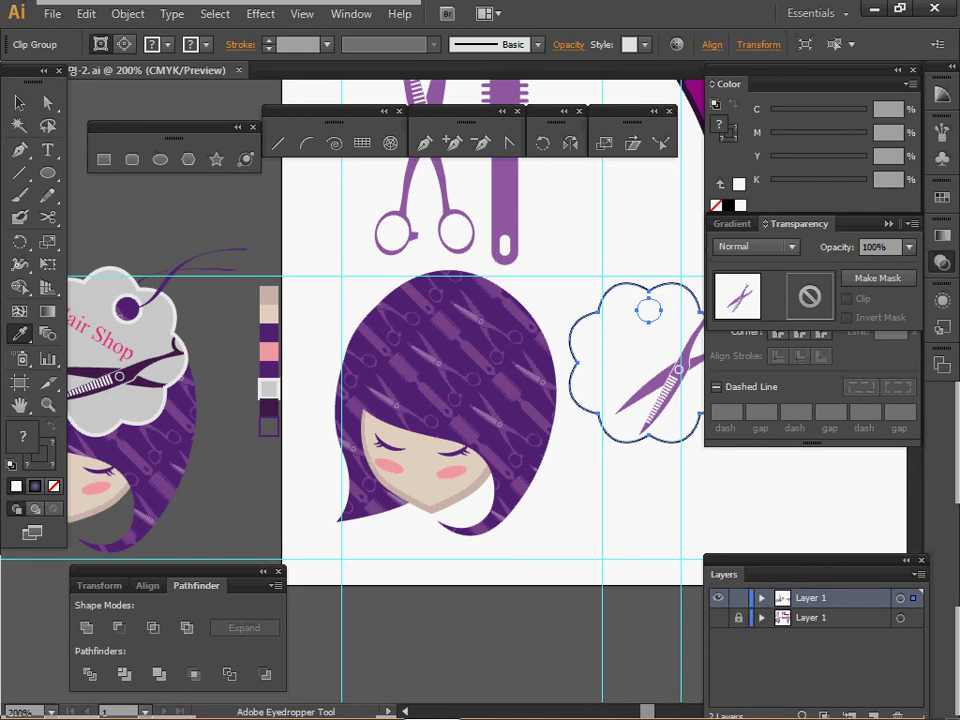
pyautogui.click(269, 389)
pyautogui.hotkey('ctrl', 'z')
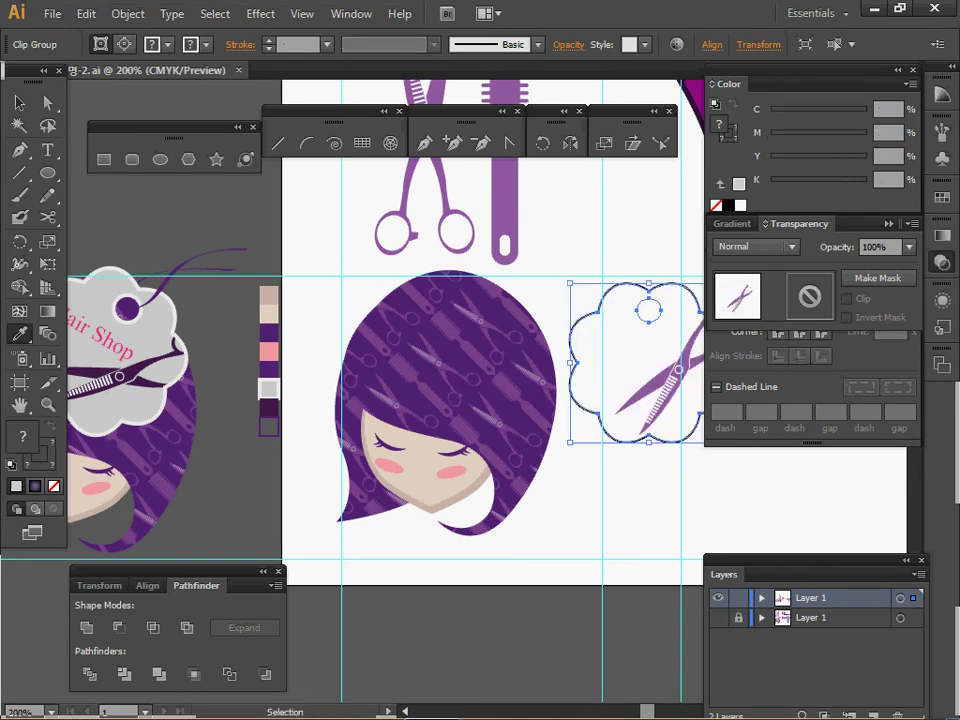
# - Isolate the clip group and copy the grey swatch's K 30 fill and 2 pt stroke onto the scalloped compound path
pyautogui.keyDown('ctrl'); pyautogui.click(626, 500); pyautogui.keyUp('ctrl')
pyautogui.keyDown('ctrl'); pyautogui.doubleClick(668, 384); pyautogui.keyUp('ctrl')
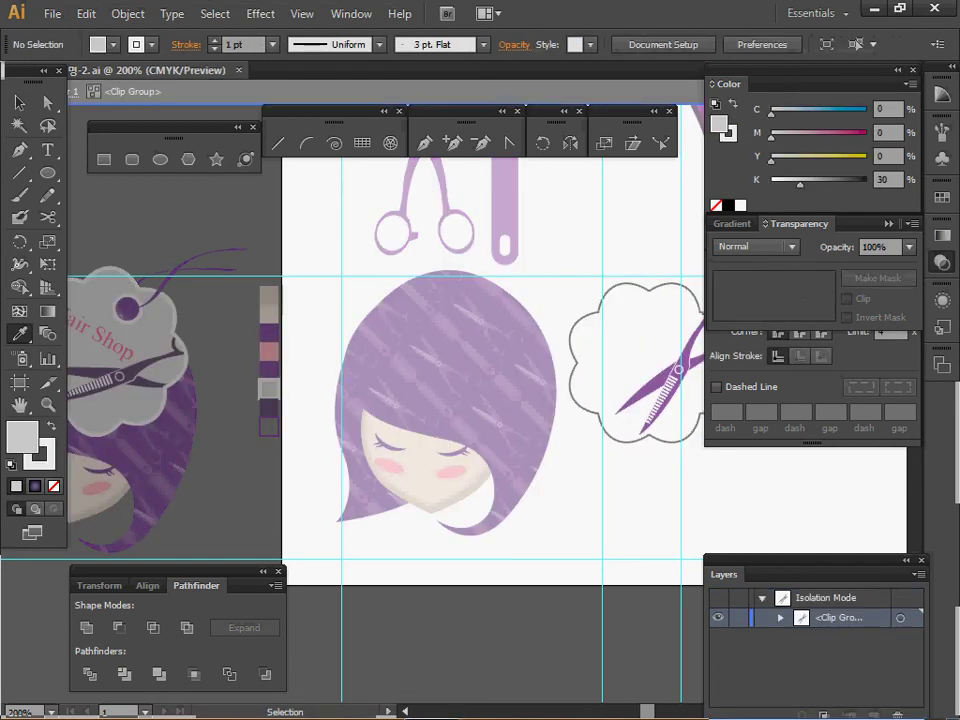
pyautogui.keyDown('ctrl'); pyautogui.click(649, 436); pyautogui.keyUp('ctrl')
pyautogui.click(269, 389)
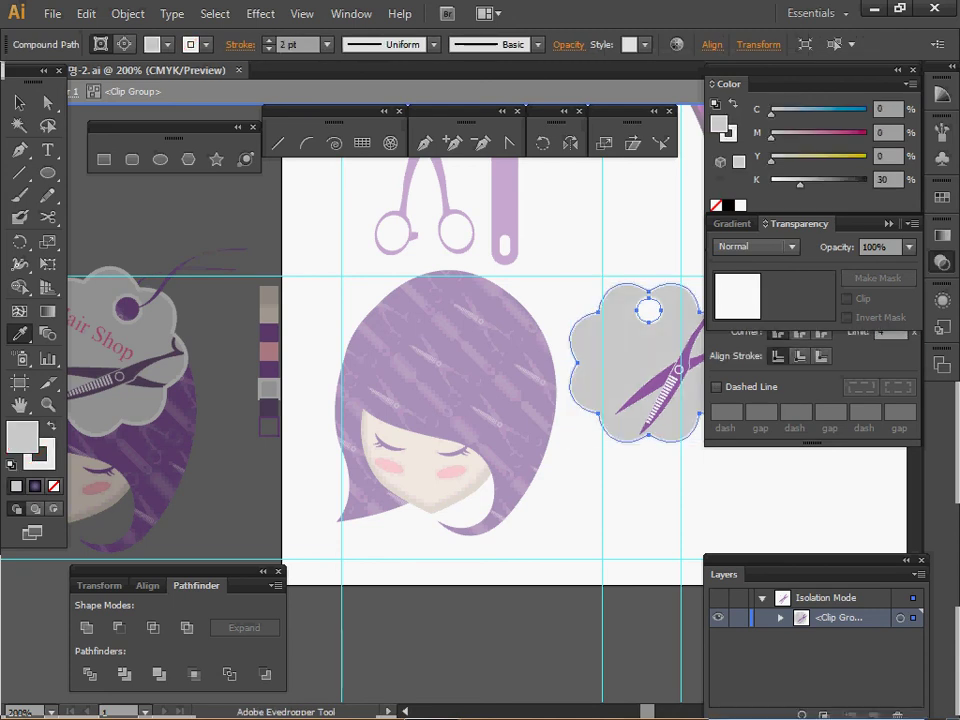
pyautogui.moveTo(590, 470); pyautogui.dragTo(519, 483)
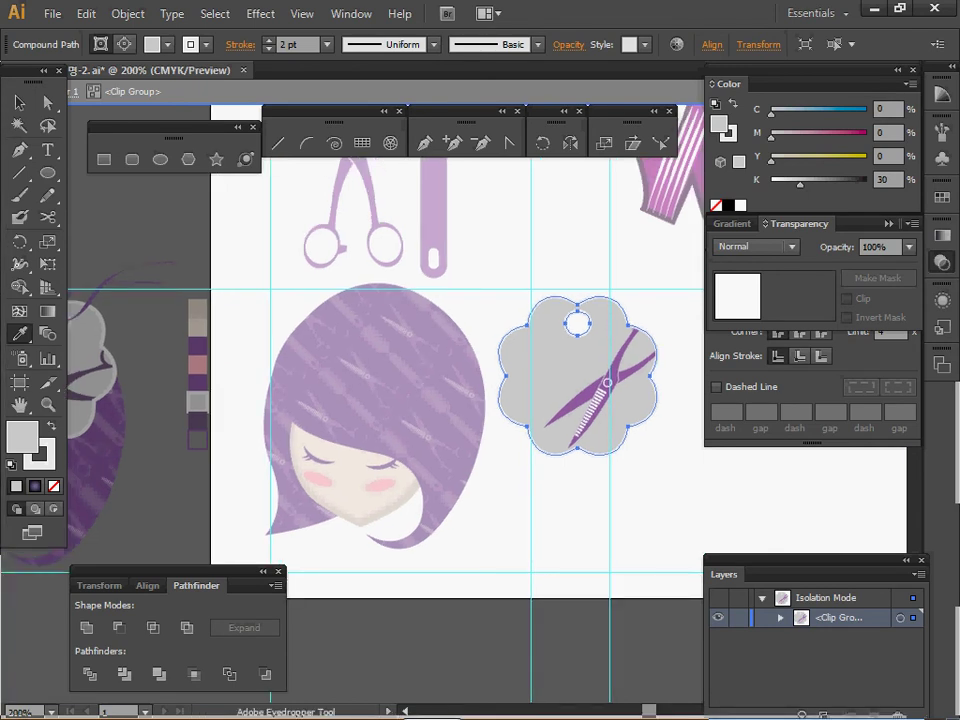
pyautogui.press('ctrl')
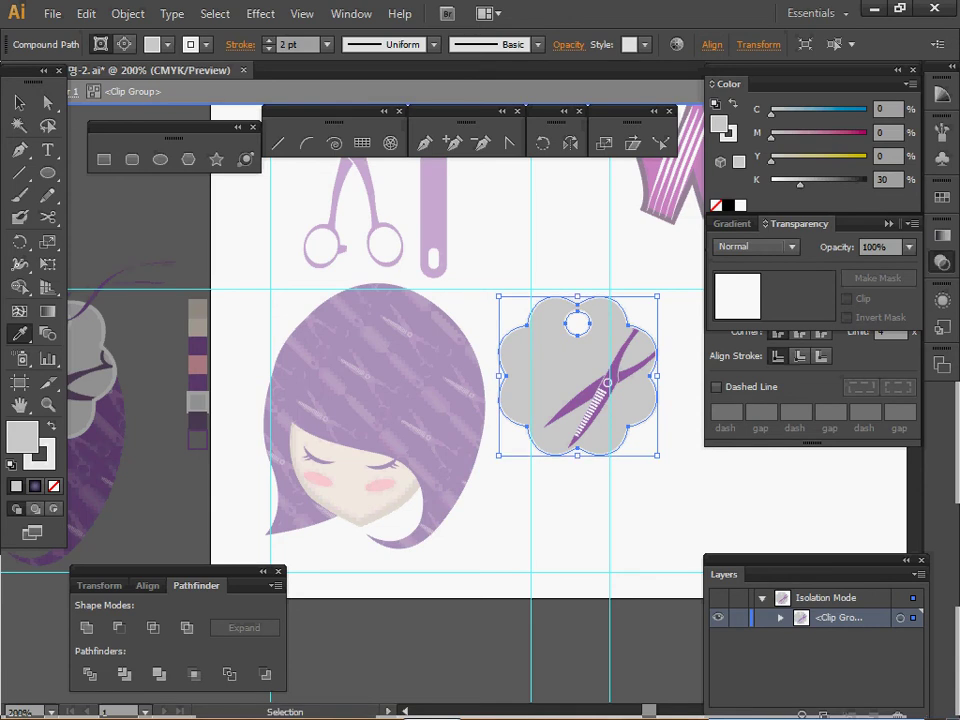
pyautogui.keyDown('ctrl'); pyautogui.click(607, 383); pyautogui.keyUp('ctrl')
pyautogui.hotkey('ctrl', 'space')
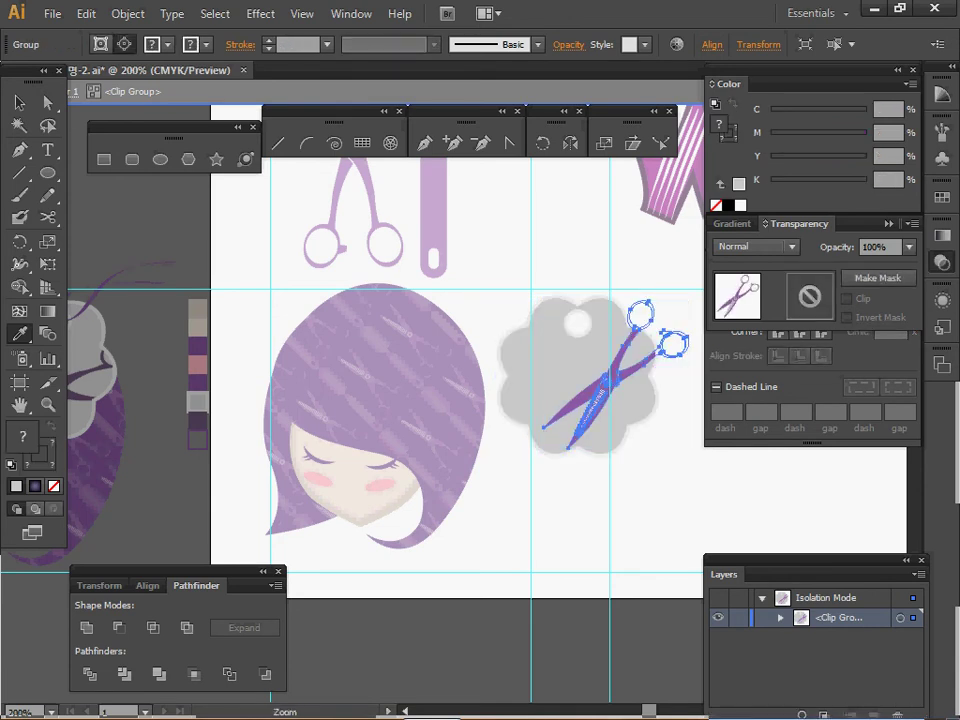
pyautogui.keyDown('ctrl'); pyautogui.click(651, 379); pyautogui.keyUp('ctrl')
pyautogui.keyDown('ctrl'); pyautogui.click(542, 375); pyautogui.keyUp('ctrl')
pyautogui.hotkey('ctrl', '-')
pyautogui.hotkey('ctrl', '-')
pyautogui.hotkey('ctrl', '-')
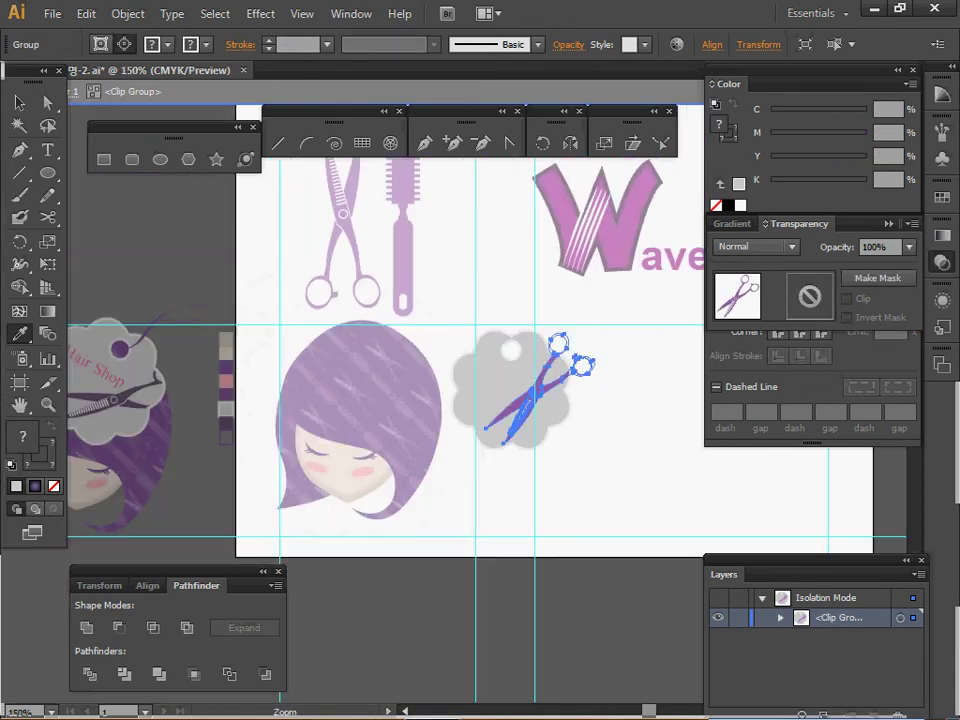
pyautogui.click(48, 103)
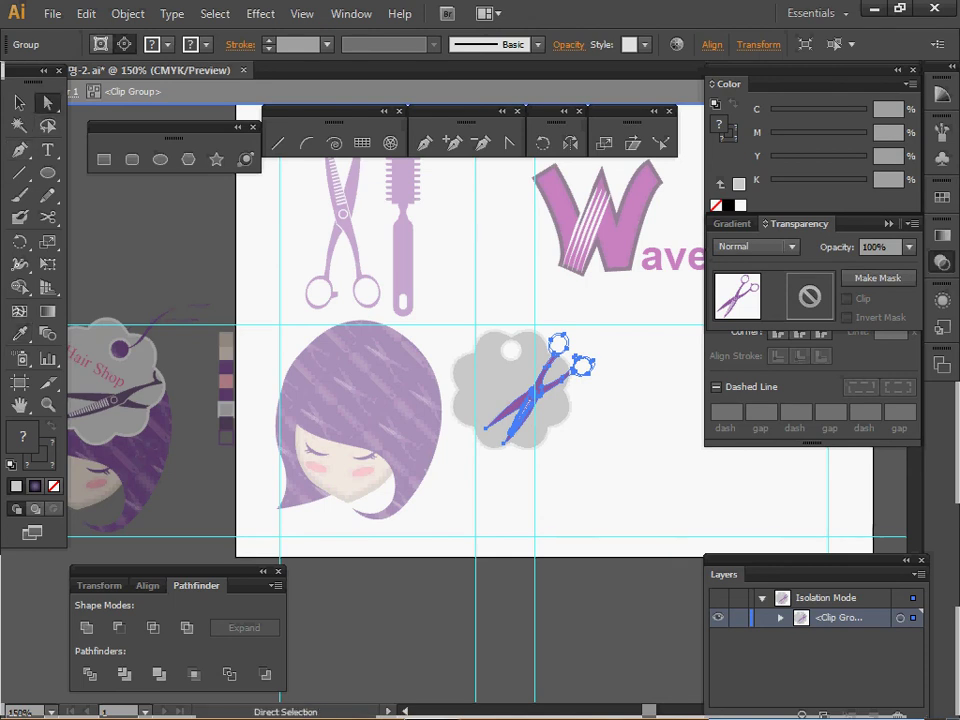
pyautogui.click(610, 430)
pyautogui.click(500, 382)
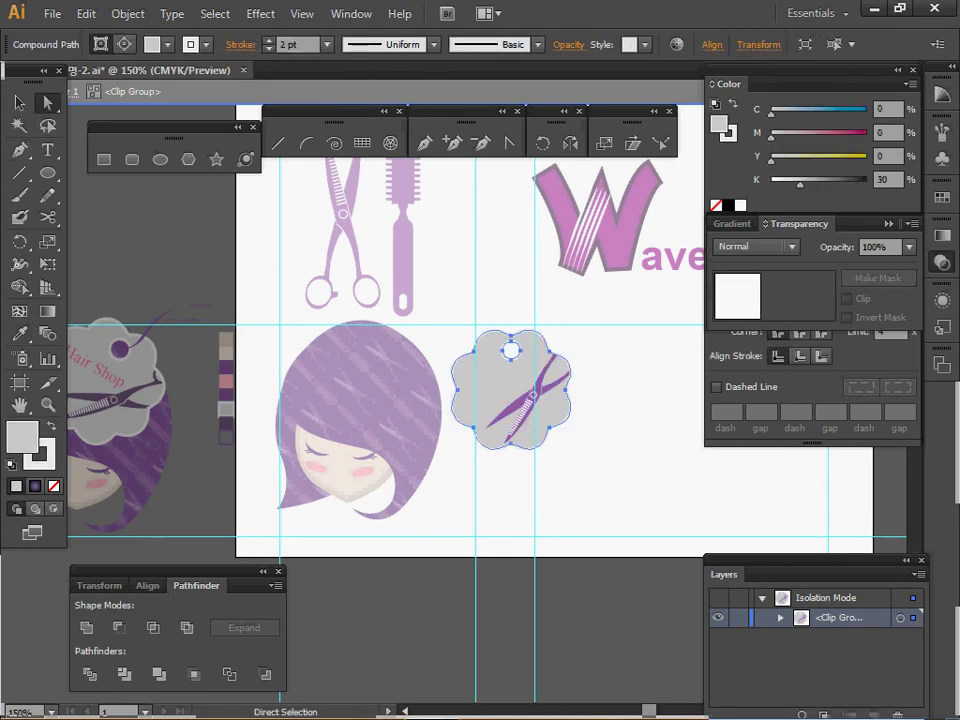
pyautogui.click(606, 398)
pyautogui.click(575, 372)
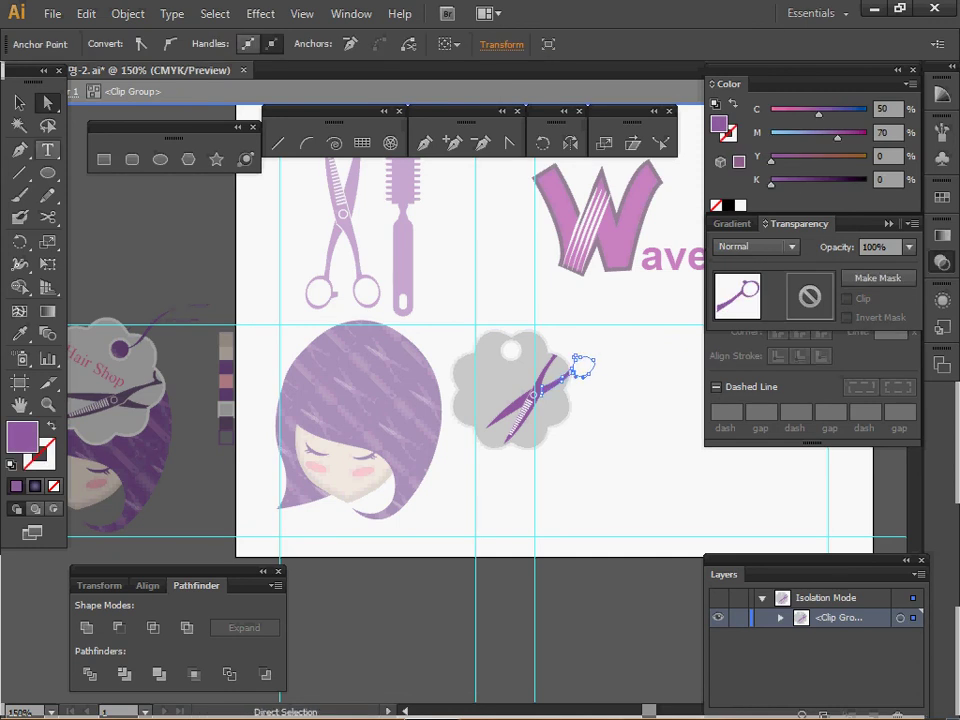
pyautogui.press('v')
pyautogui.press('Delete')
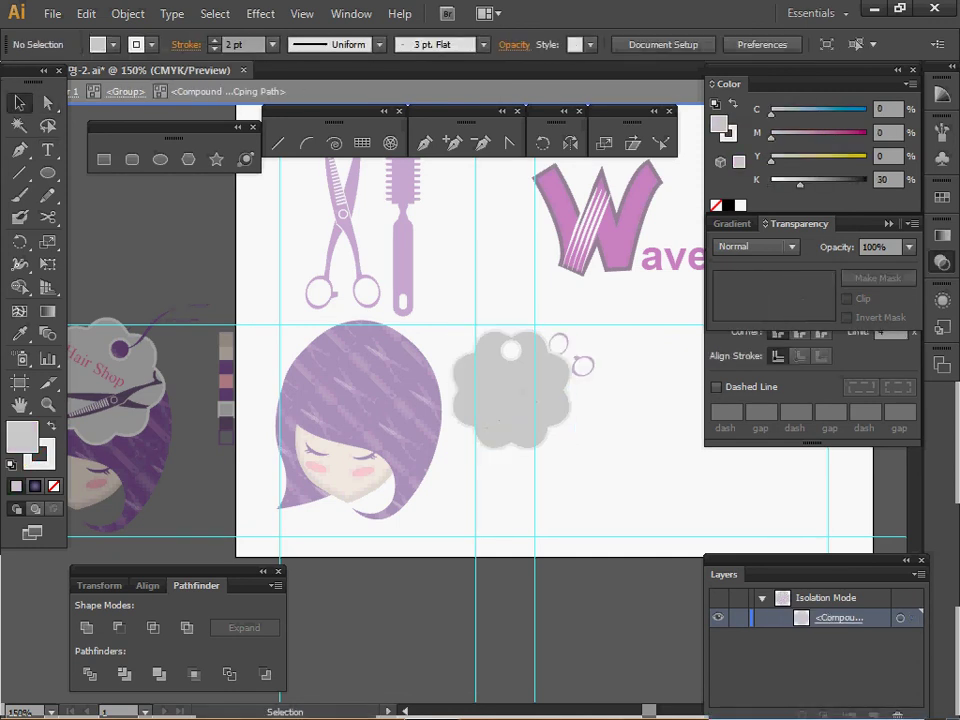
pyautogui.doubleClick(612, 410)
pyautogui.doubleClick(522, 400)
pyautogui.click(552, 408)
# - In outline view, select the blade and handle paths of the scissors inside the isolated clip group
pyautogui.keyDown('ctrl'); pyautogui.click(567, 408); pyautogui.keyUp('ctrl')
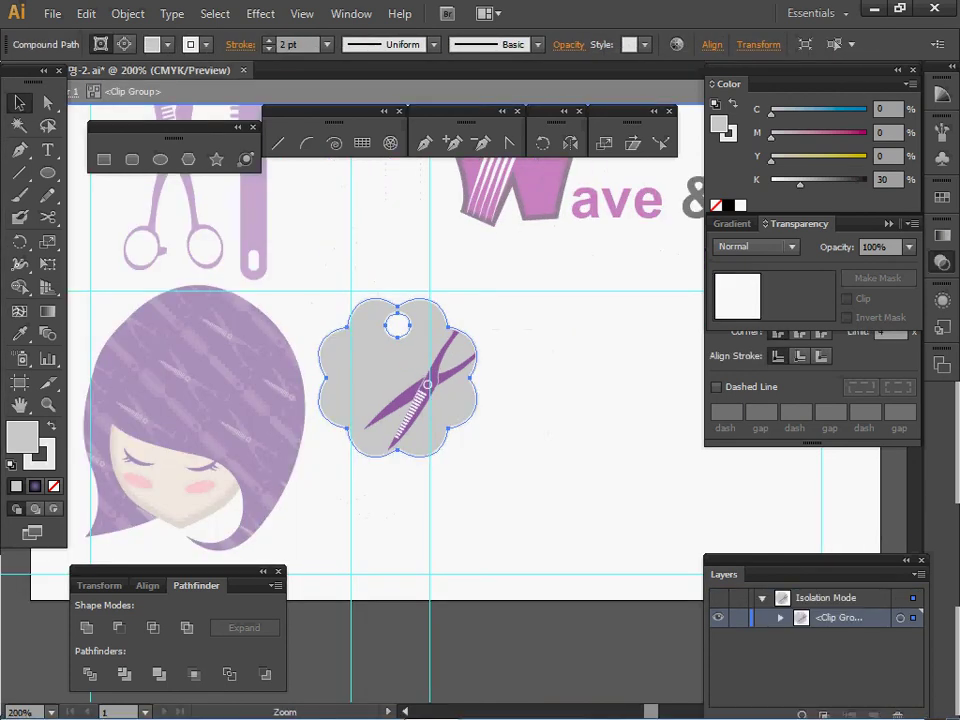
pyautogui.hotkey('ctrl', '+')
pyautogui.hotkey('ctrl', '+')
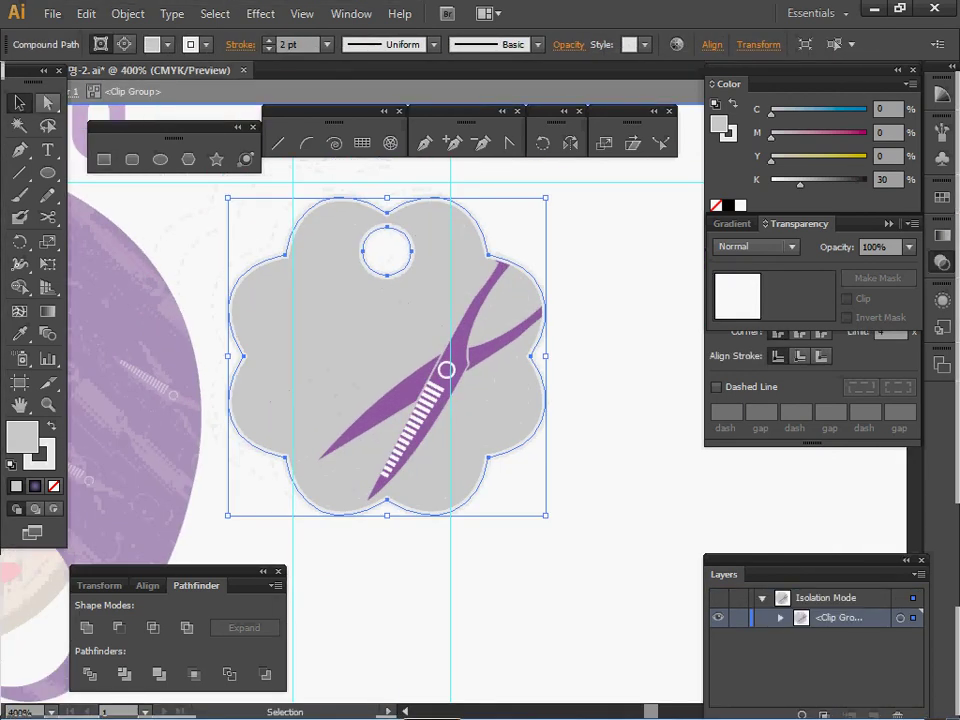
pyautogui.press('a')
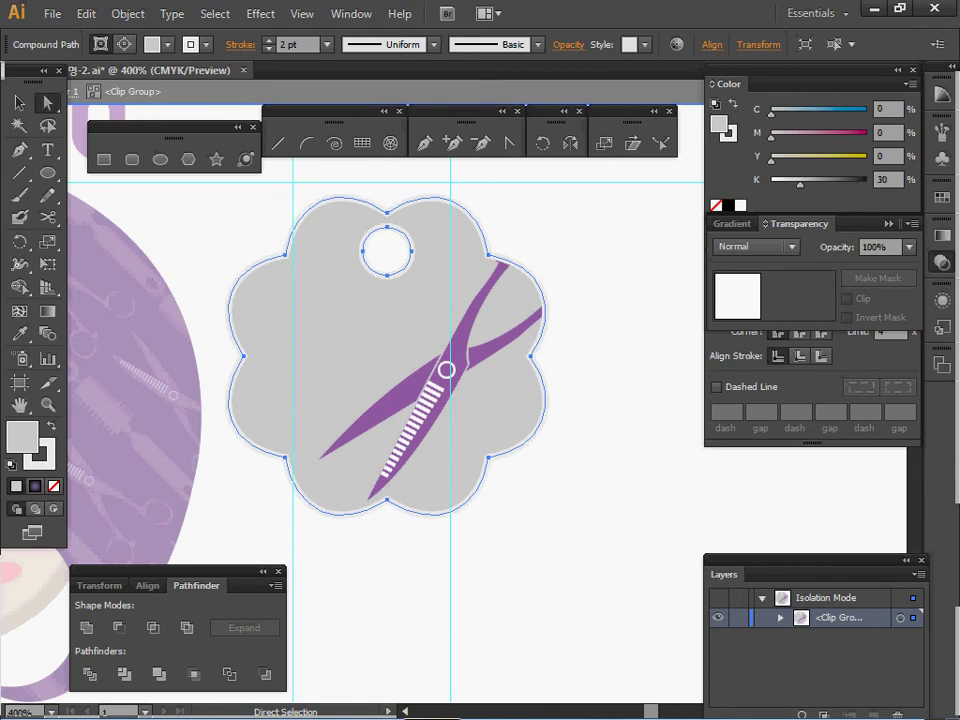
pyautogui.hotkey('ctrl', 'y')
pyautogui.hotkey('ctrl', 'shift', 'a')
pyautogui.click(472, 325)
pyautogui.keyDown('shift'); pyautogui.click(495, 340); pyautogui.keyUp('shift')
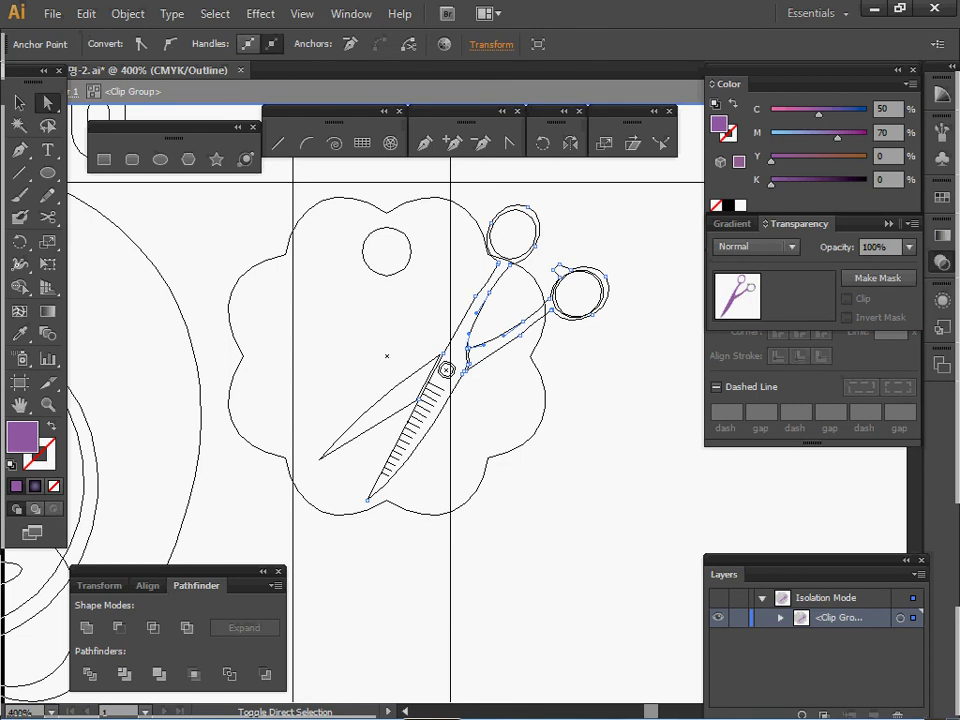
pyautogui.keyDown('shift'); pyautogui.click(389, 391); pyautogui.keyUp('shift')
pyautogui.click(446, 369)
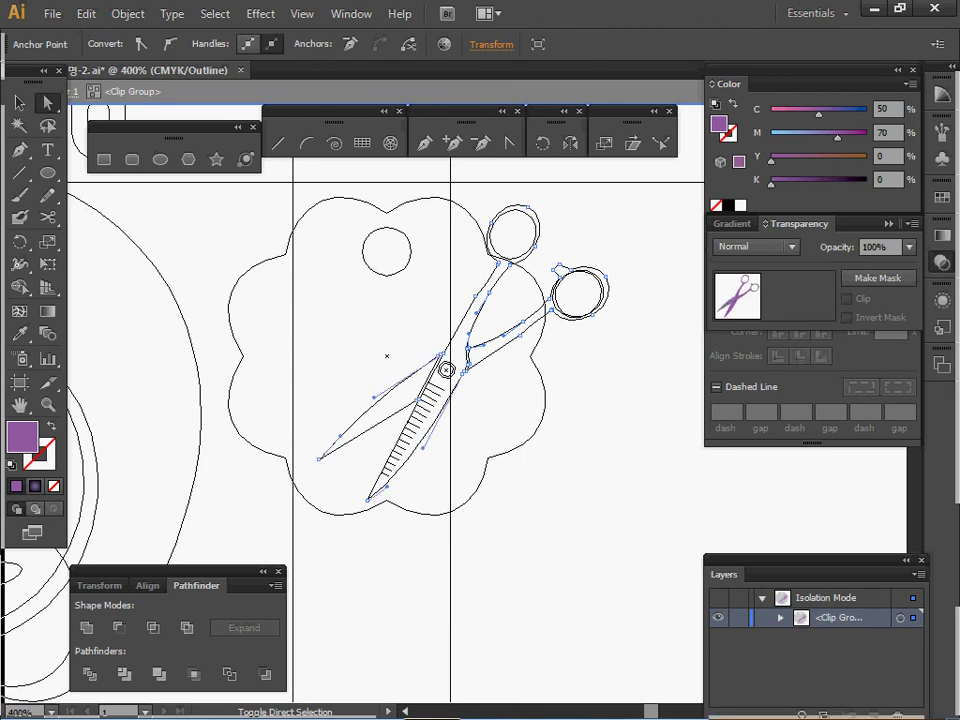
pyautogui.keyDown('ctrl'); pyautogui.click(396, 436); pyautogui.keyUp('ctrl')
# - Return to preview and copy the dark purple swatch's fill (C 50, M 70, Y 0, K 70) onto the selected scissors paths
pyautogui.keyDown('ctrl'); pyautogui.keyDown('alt'); pyautogui.click(405, 411); pyautogui.keyUp('alt'); pyautogui.keyUp('ctrl')
pyautogui.keyDown('ctrl'); pyautogui.keyDown('alt'); pyautogui.click(344, 398); pyautogui.keyUp('alt'); pyautogui.keyUp('ctrl')
pyautogui.keyDown('ctrl'); pyautogui.keyDown('alt'); pyautogui.click(344, 398); pyautogui.keyUp('alt'); pyautogui.keyUp('ctrl')
pyautogui.scroll(-1, 622, 373)
pyautogui.scroll(3, 553, 410)
pyautogui.hotkey('ctrl', 'y')
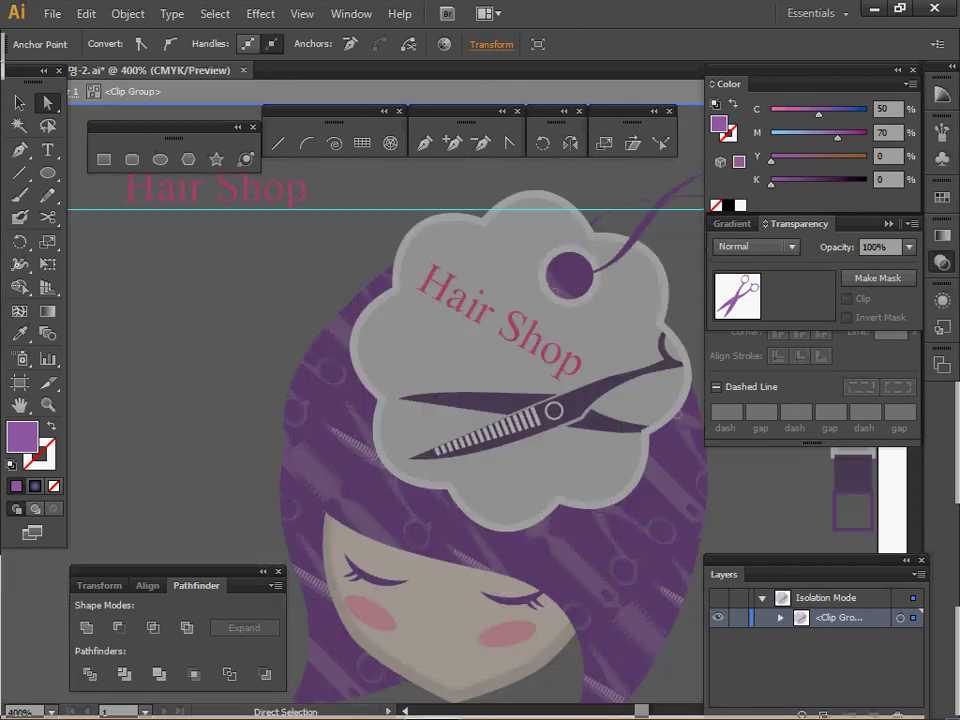
pyautogui.press('i')
pyautogui.click(495, 365)
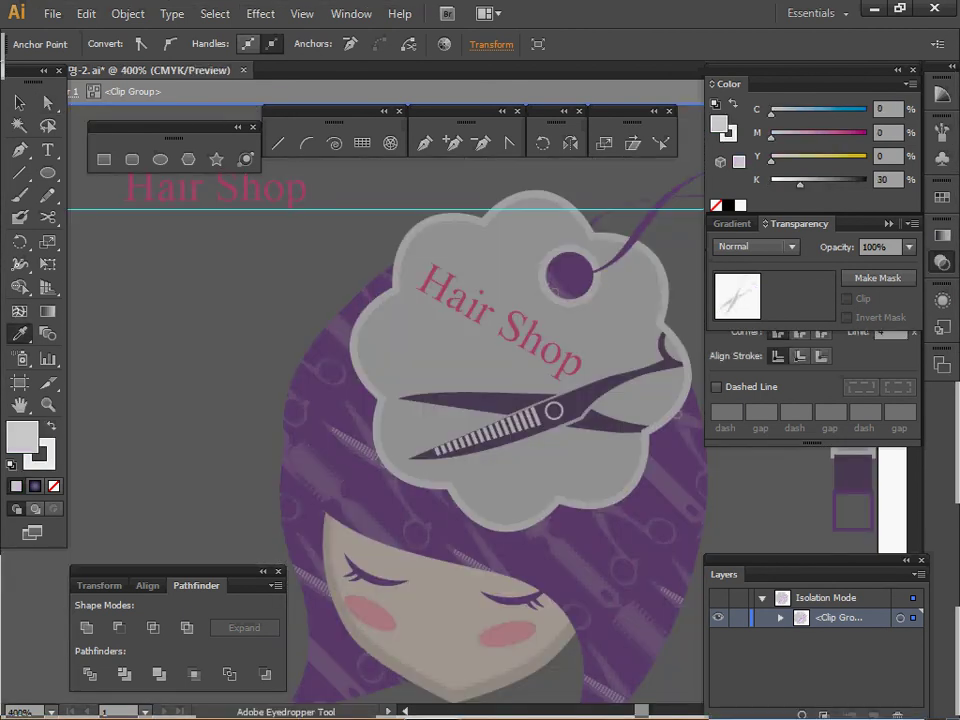
pyautogui.moveTo(640, 420); pyautogui.dragTo(325, 426)
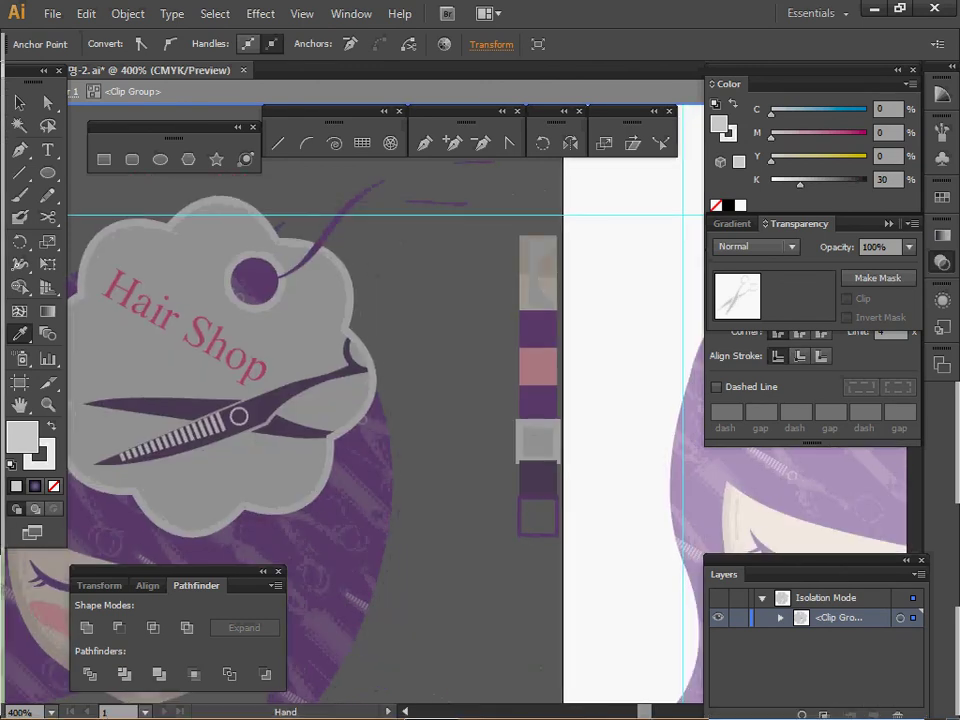
pyautogui.click(538, 479)
# - Exit isolation mode on the tag's clip group and deselect the scissors paths
pyautogui.keyDown('ctrl'); pyautogui.keyDown('alt'); pyautogui.click(515, 498); pyautogui.keyUp('alt'); pyautogui.keyUp('ctrl')
pyautogui.keyDown('ctrl'); pyautogui.keyDown('alt'); pyautogui.click(515, 498); pyautogui.keyUp('alt'); pyautogui.keyUp('ctrl')
pyautogui.keyDown('ctrl'); pyautogui.keyDown('alt'); pyautogui.click(515, 498); pyautogui.keyUp('alt'); pyautogui.keyUp('ctrl')
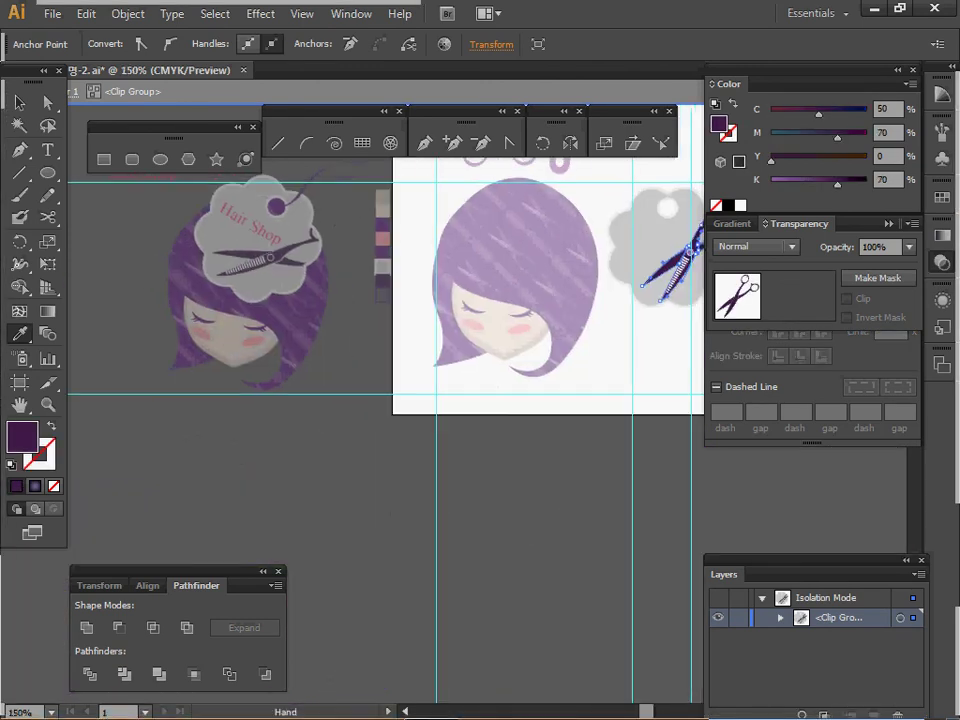
pyautogui.moveTo(515, 498); pyautogui.dragTo(358, 609)
pyautogui.hotkey('ctrl', '+')
pyautogui.hotkey('ctrl', '+')
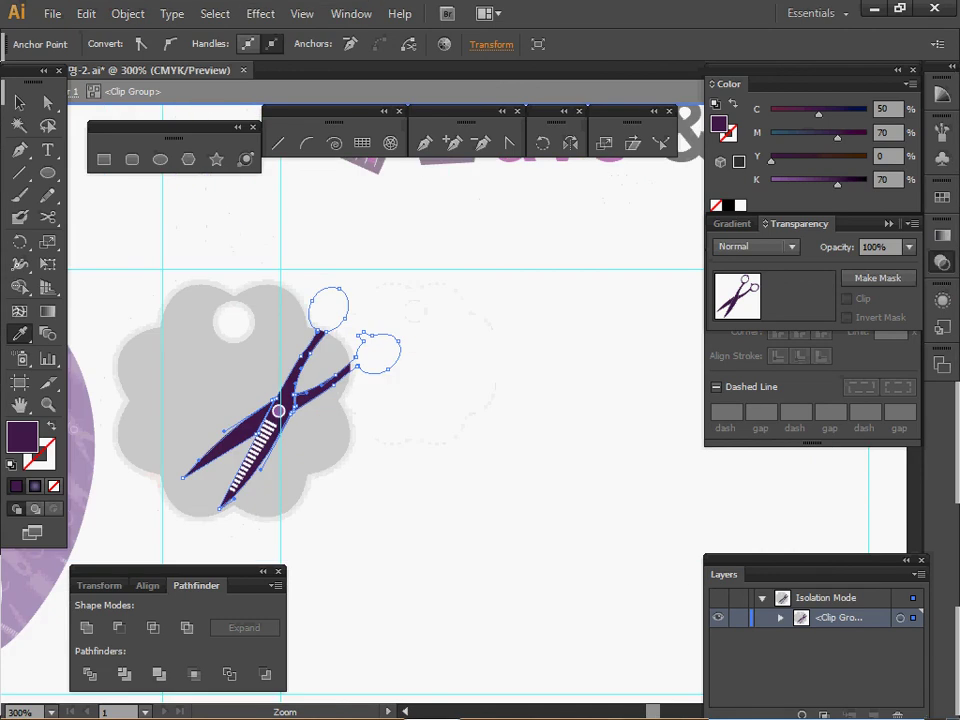
pyautogui.press('Escape')
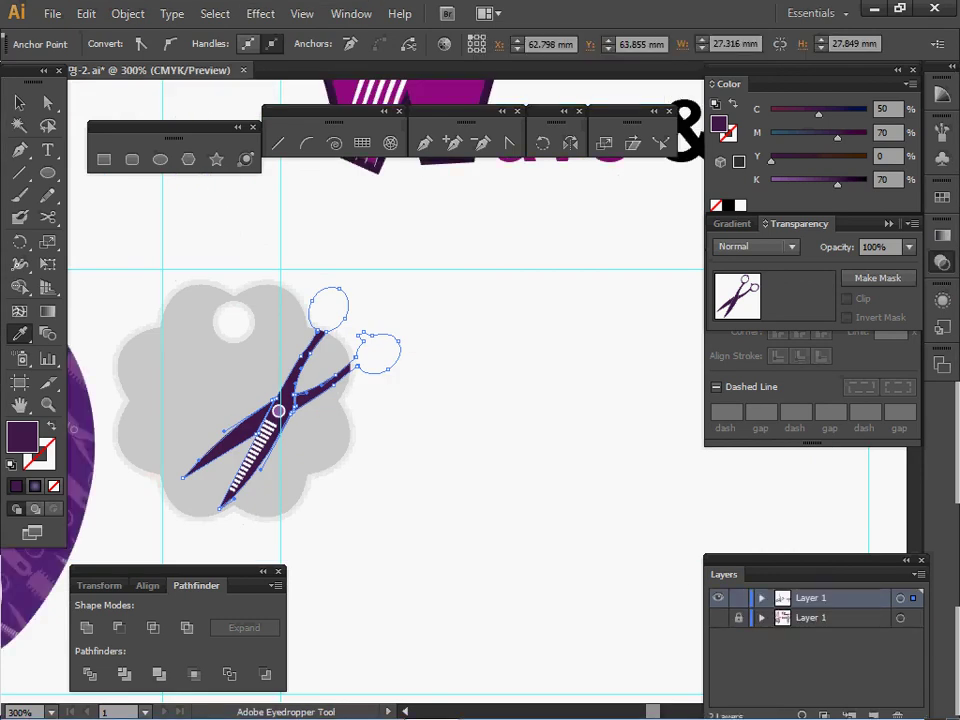
pyautogui.hotkey('ctrl', 'shift', 'a')
pyautogui.hotkey('ctrl', '-')
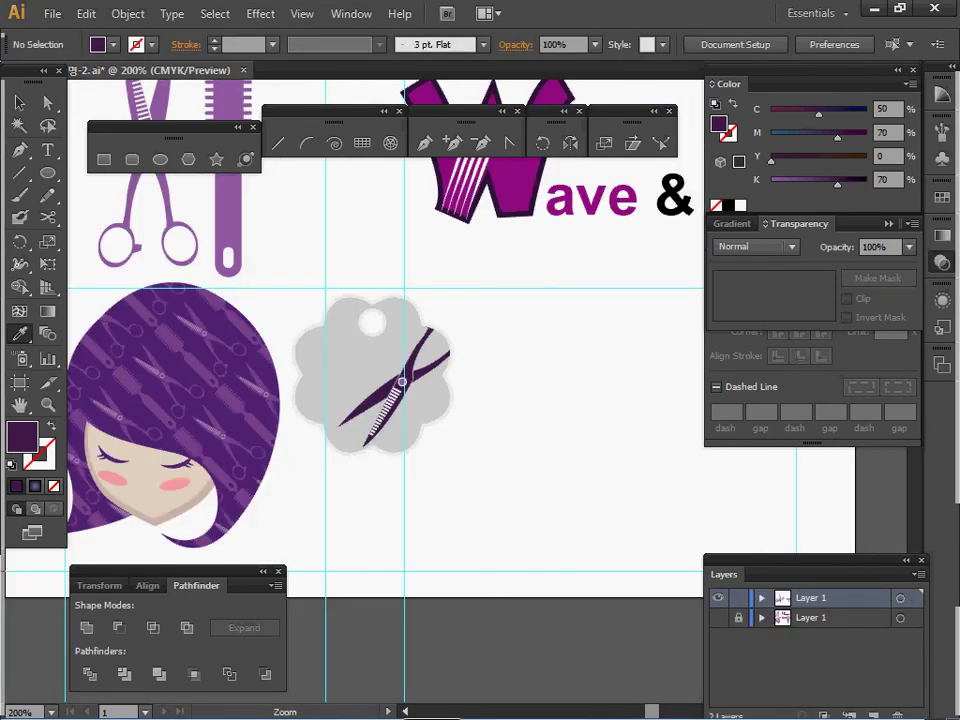
# - Cut the straight pink "Hair Shop" text beside the reference illustration
pyautogui.hotkey('ctrl', '-')
pyautogui.hotkey('ctrl', '-')
pyautogui.moveTo(402, 381); pyautogui.dragTo(391, 402)
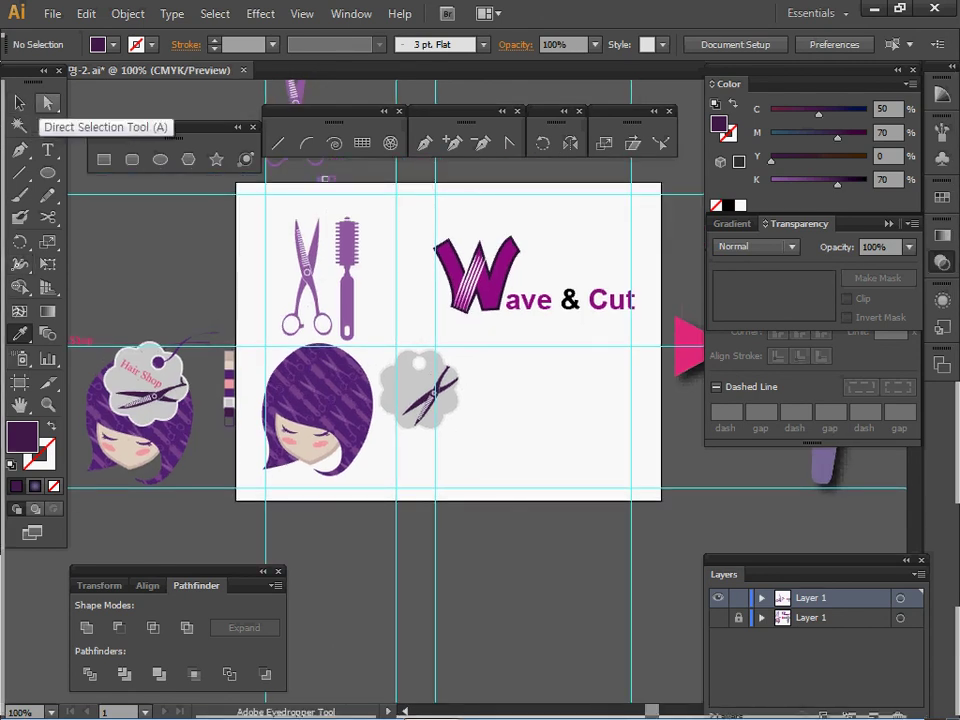
pyautogui.click(47, 102)
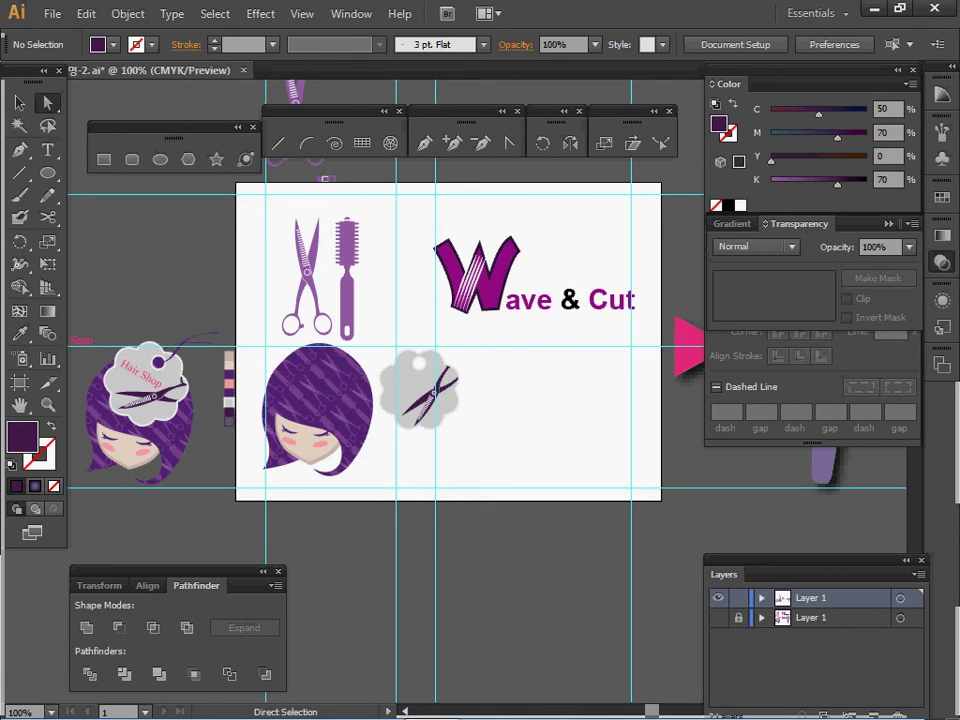
pyautogui.click(83, 341)
pyautogui.keyDown('ctrl'); pyautogui.click(105, 343); pyautogui.keyUp('ctrl')
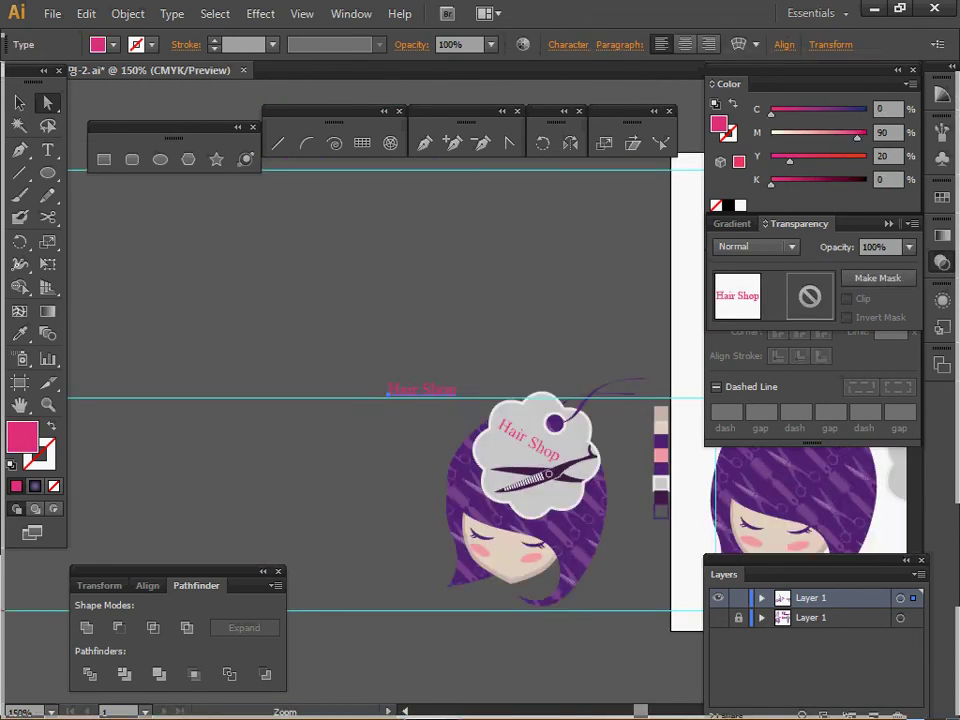
pyautogui.keyDown('ctrl'); pyautogui.click(426, 409); pyautogui.keyUp('ctrl')
pyautogui.hotkey('ctrl', '+')
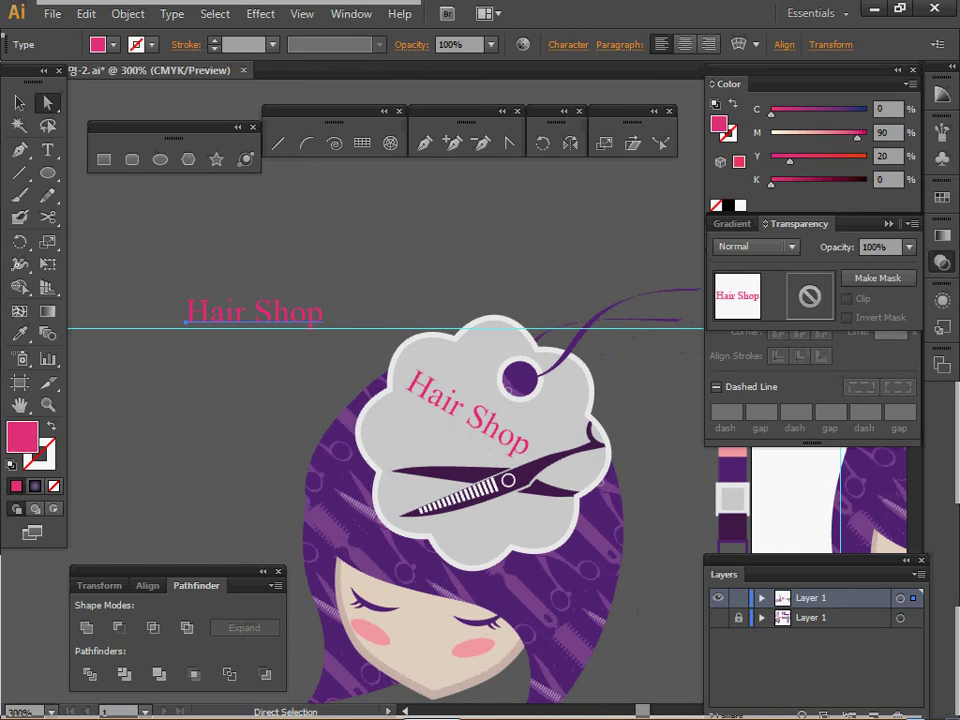
pyautogui.press('ctrl')
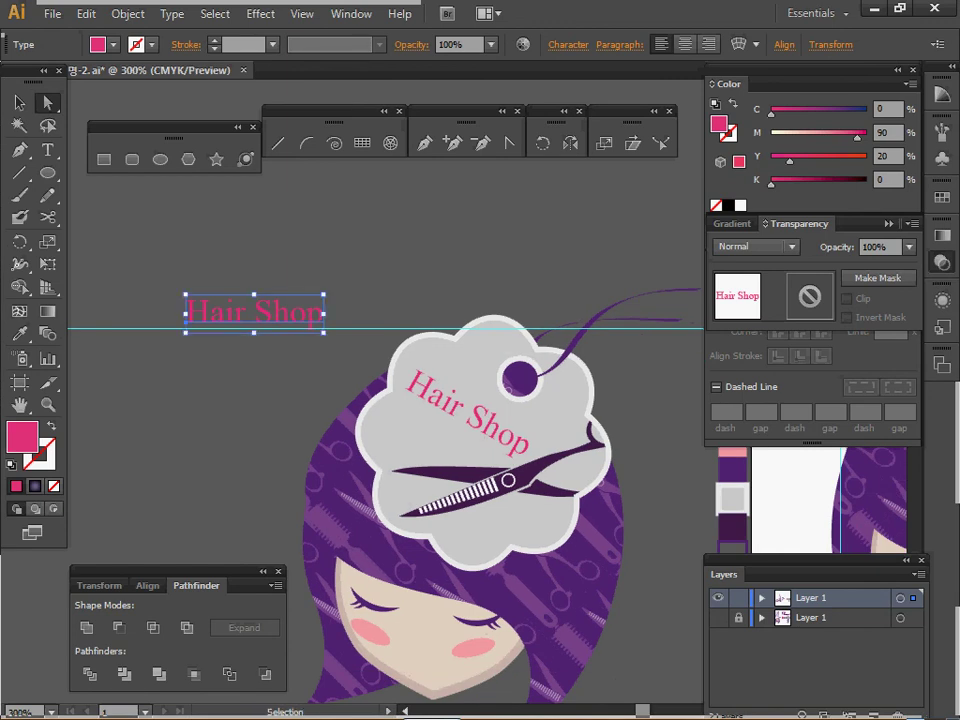
pyautogui.press('Delete')
# - Paste the "Hair Shop" text and place it on the grey scalloped tag below the punched hole, then deselect it
pyautogui.keyDown('ctrl'); pyautogui.click(561, 436); pyautogui.keyUp('ctrl')
pyautogui.keyDown('ctrl'); pyautogui.click(601, 503); pyautogui.keyUp('ctrl')
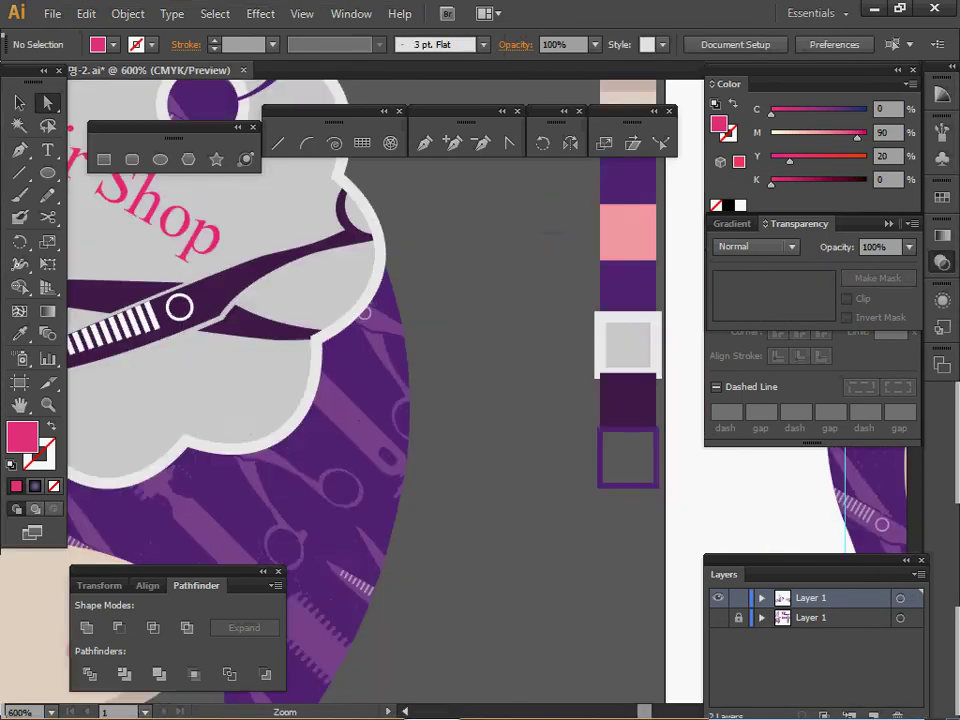
pyautogui.keyDown('ctrl'); pyautogui.keyDown('alt'); pyautogui.click(628, 457); pyautogui.keyUp('alt'); pyautogui.keyUp('ctrl')
pyautogui.keyDown('ctrl'); pyautogui.keyDown('alt'); pyautogui.click(597, 457); pyautogui.keyUp('alt'); pyautogui.keyUp('ctrl')
pyautogui.keyDown('ctrl'); pyautogui.keyDown('alt'); pyautogui.click(597, 457); pyautogui.keyUp('alt'); pyautogui.keyUp('ctrl')
pyautogui.moveTo(597, 457); pyautogui.dragTo(417, 559)
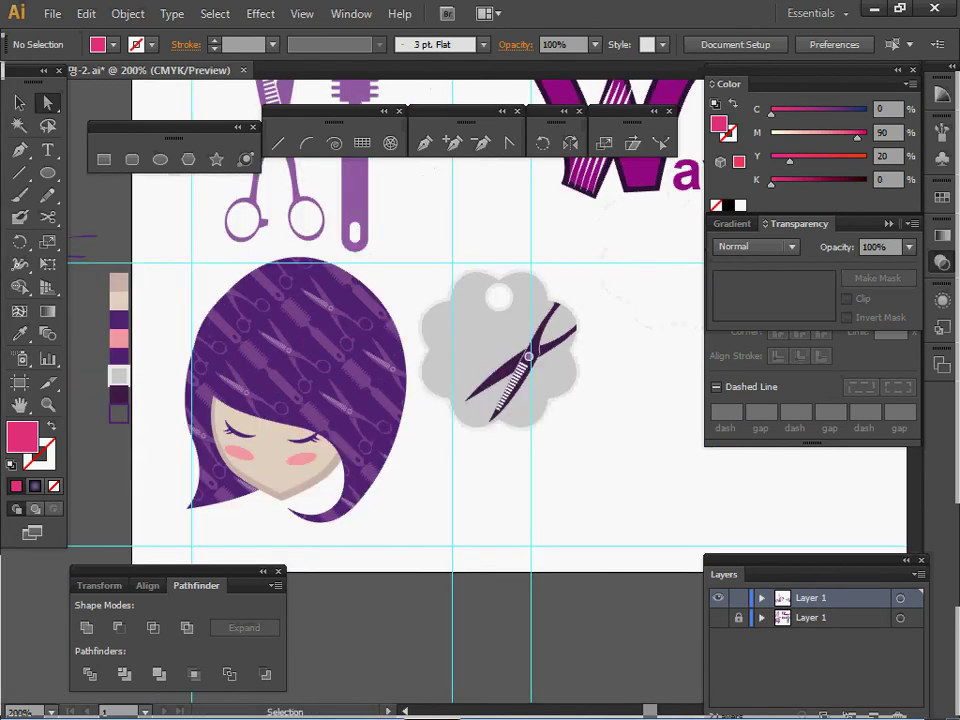
pyautogui.hotkey('ctrl', 'v')
pyautogui.moveTo(455, 392); pyautogui.dragTo(490, 341)
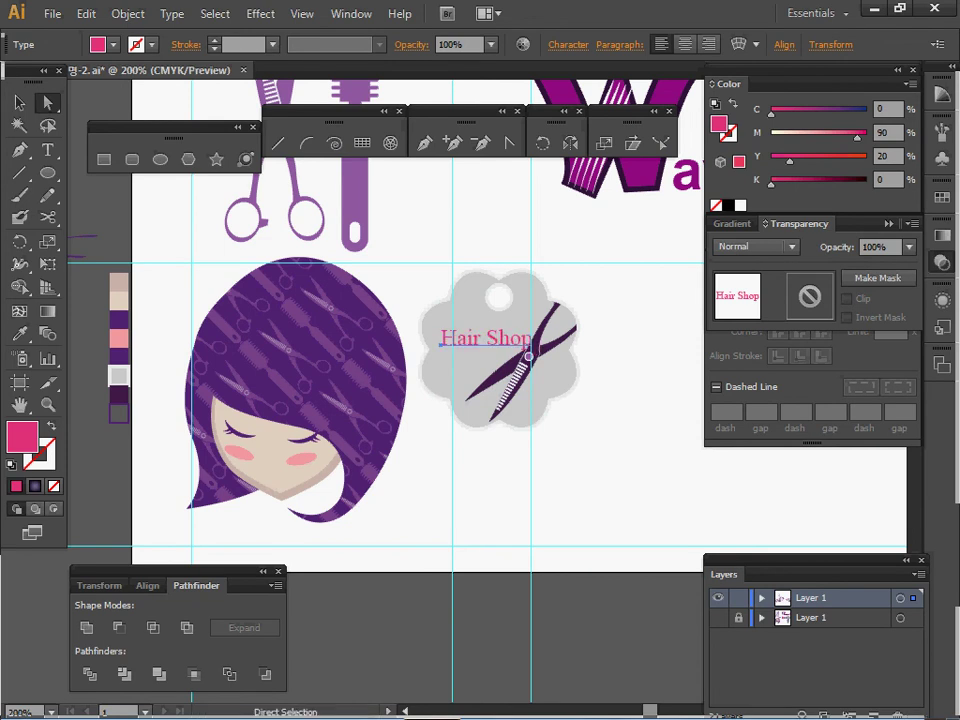
pyautogui.click(19, 103)
pyautogui.click(620, 360)
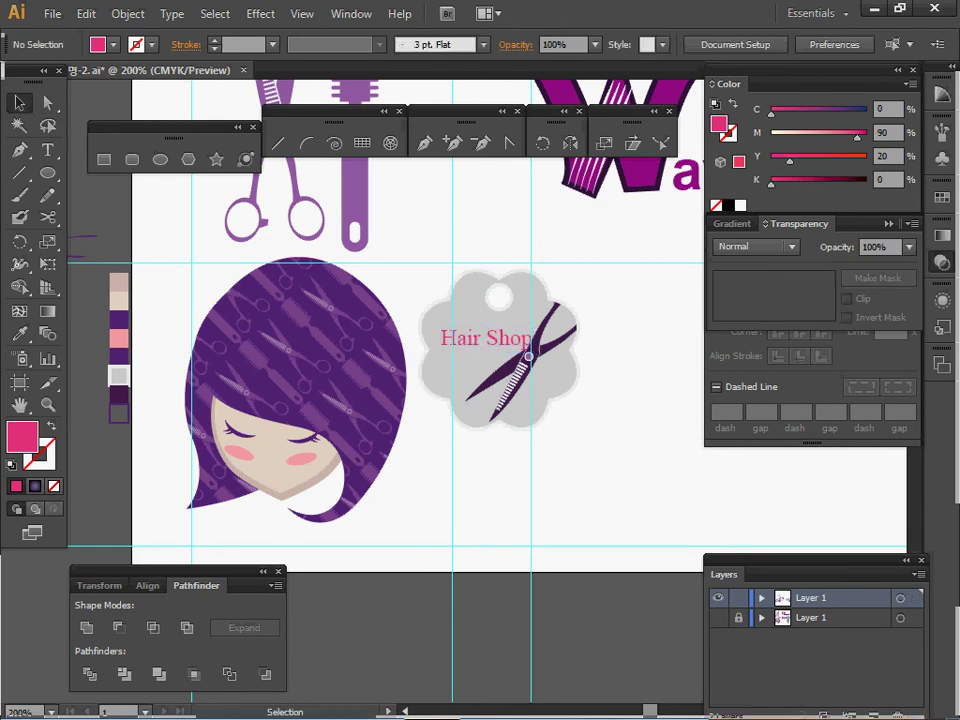
# - Nudge the pink "Hair Shop" text slightly upward on the grey scalloped tag
pyautogui.moveTo(456, 241); pyautogui.dragTo(571, 329)
pyautogui.click(620, 360)
pyautogui.moveTo(497, 341); pyautogui.dragTo(497, 336)
# - Rotate the tag together with its hole, scissors and "Hair Shop" text about 45° clockwise
pyautogui.moveTo(441, 246); pyautogui.dragTo(553, 383)
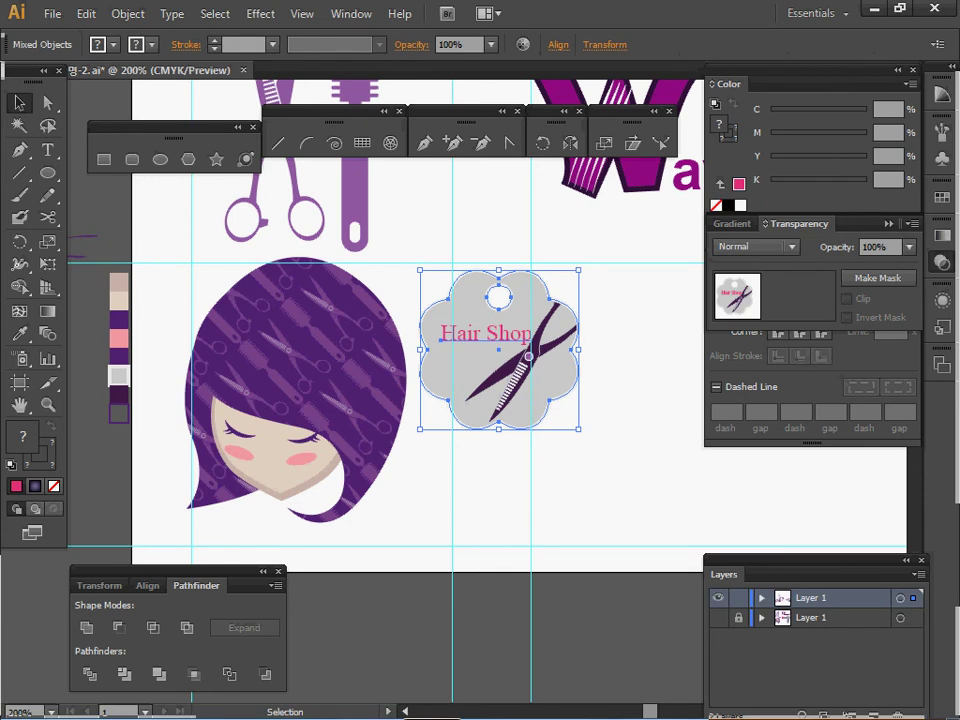
pyautogui.moveTo(584, 265); pyautogui.dragTo(611, 307)
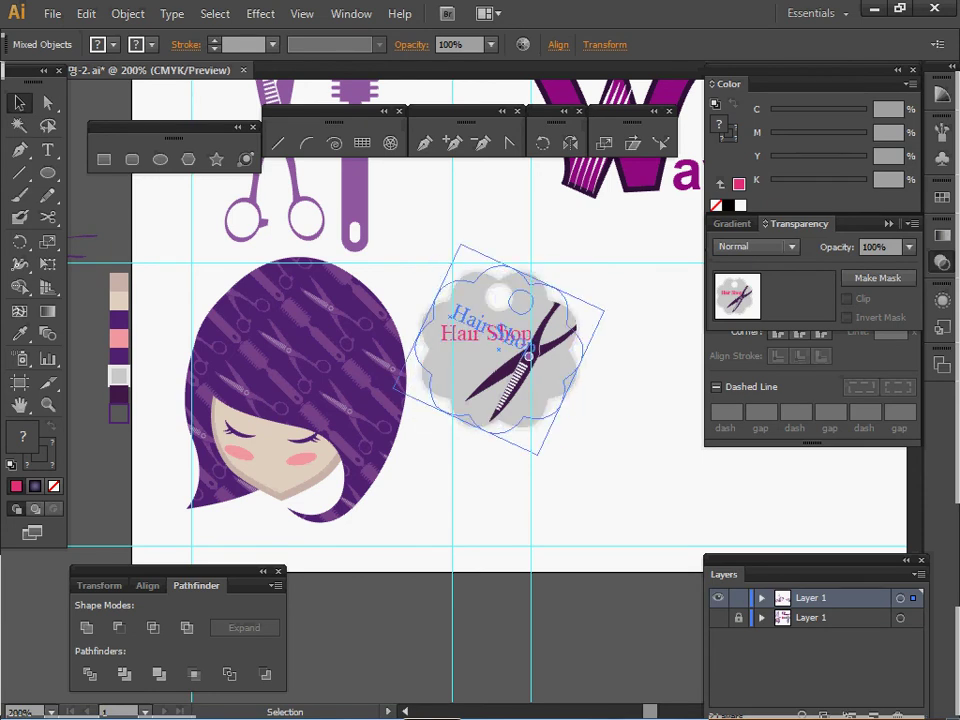
pyautogui.moveTo(350, 242); pyautogui.dragTo(350, 242)
pyautogui.moveTo(586, 263); pyautogui.dragTo(608, 301)
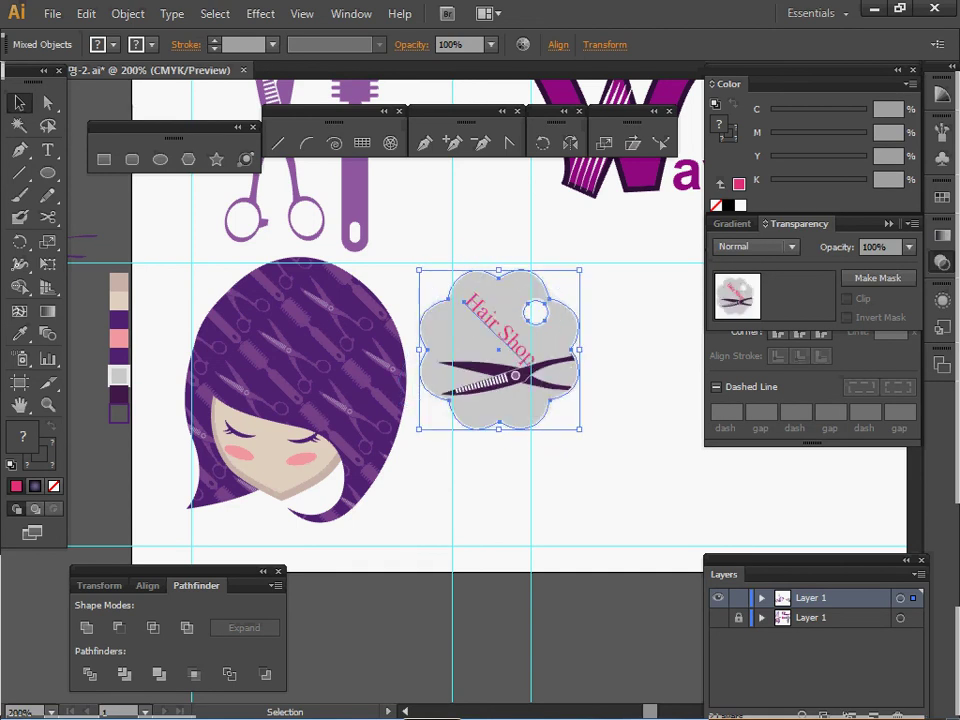
# - Move the rotated tag over the upper part of the girl's purple hair and deselect it
pyautogui.moveTo(500, 345); pyautogui.dragTo(322, 296)
pyautogui.moveTo(186, 279); pyautogui.dragTo(399, 649)
pyautogui.moveTo(217, 217); pyautogui.dragTo(381, 278)
pyautogui.moveTo(344, 325); pyautogui.dragTo(350, 280)
pyautogui.click(430, 400)
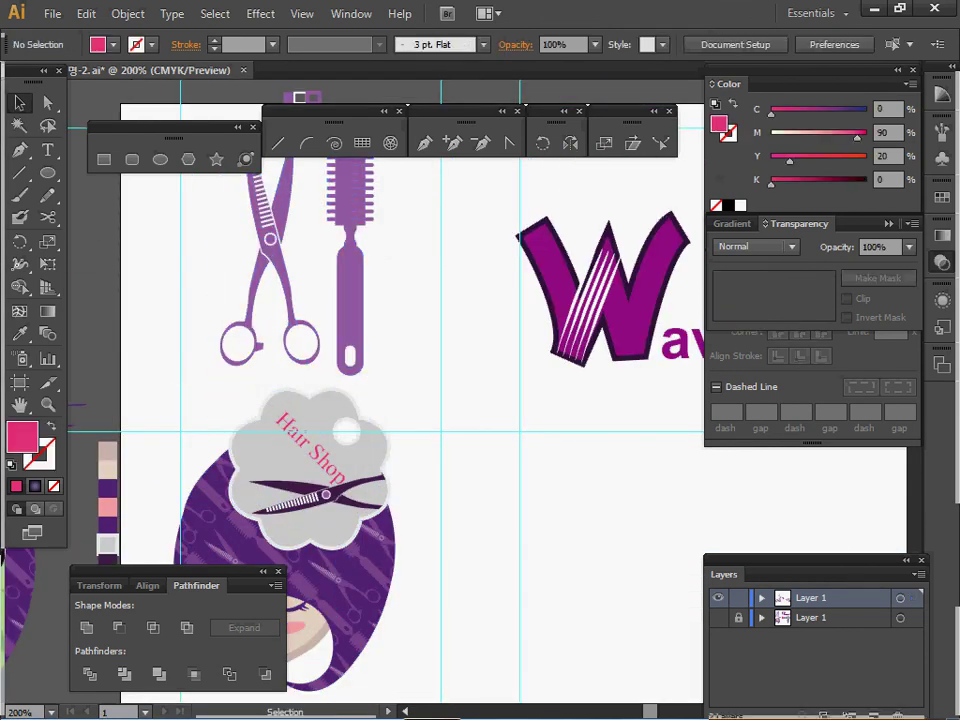
# - Move the girl and the tag together a short way right and down on the artboard, and save the document
pyautogui.moveTo(430, 400)
pyautogui.mouseDown()
pyautogui.moveTo(432, 301)
pyautogui.moveTo(195, 540)
pyautogui.mouseUp()
pyautogui.moveTo(290, 440); pyautogui.dragTo(397, 483)
pyautogui.click(560, 430)
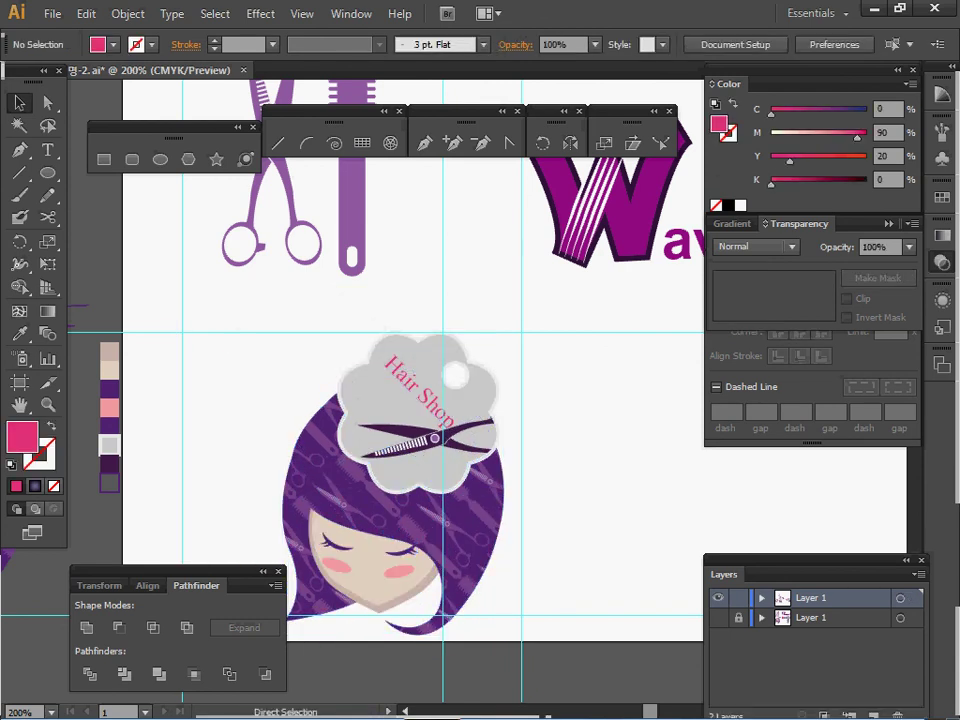
pyautogui.hotkey('ctrl', 's')
# - Shift only the girl's hair and face slightly upward behind the tag, then deselect them
pyautogui.keyDown('ctrl'); pyautogui.click(531, 464); pyautogui.keyUp('ctrl')
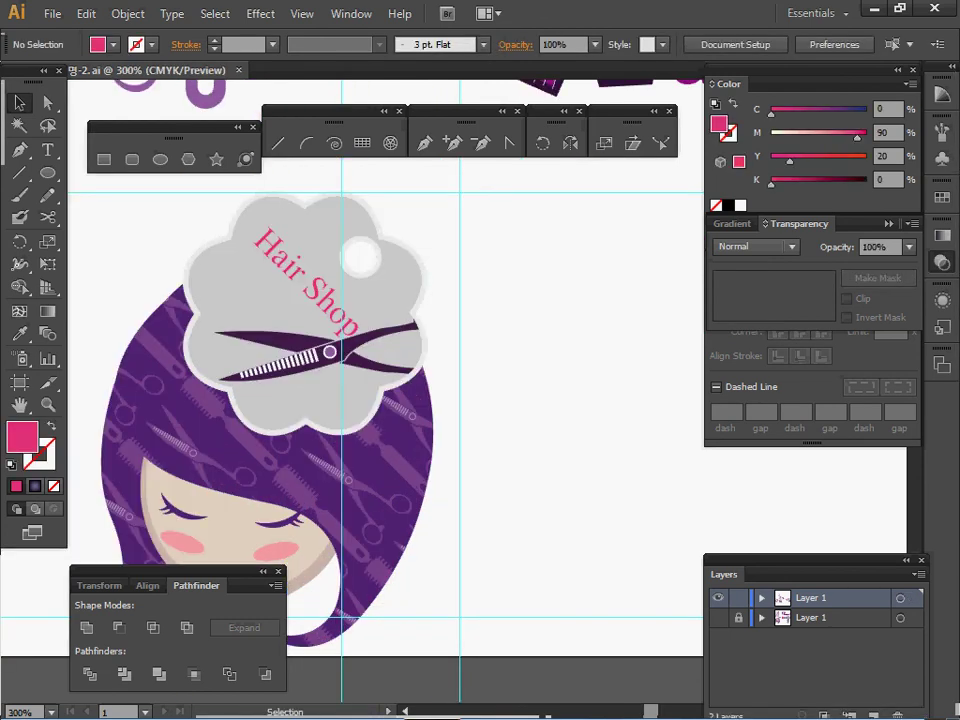
pyautogui.keyDown('ctrl'); pyautogui.keyDown('alt'); pyautogui.click(373, 498); pyautogui.keyUp('alt'); pyautogui.keyUp('ctrl')
pyautogui.moveTo(373, 498); pyautogui.dragTo(347, 498)
pyautogui.moveTo(238, 348); pyautogui.dragTo(463, 476)
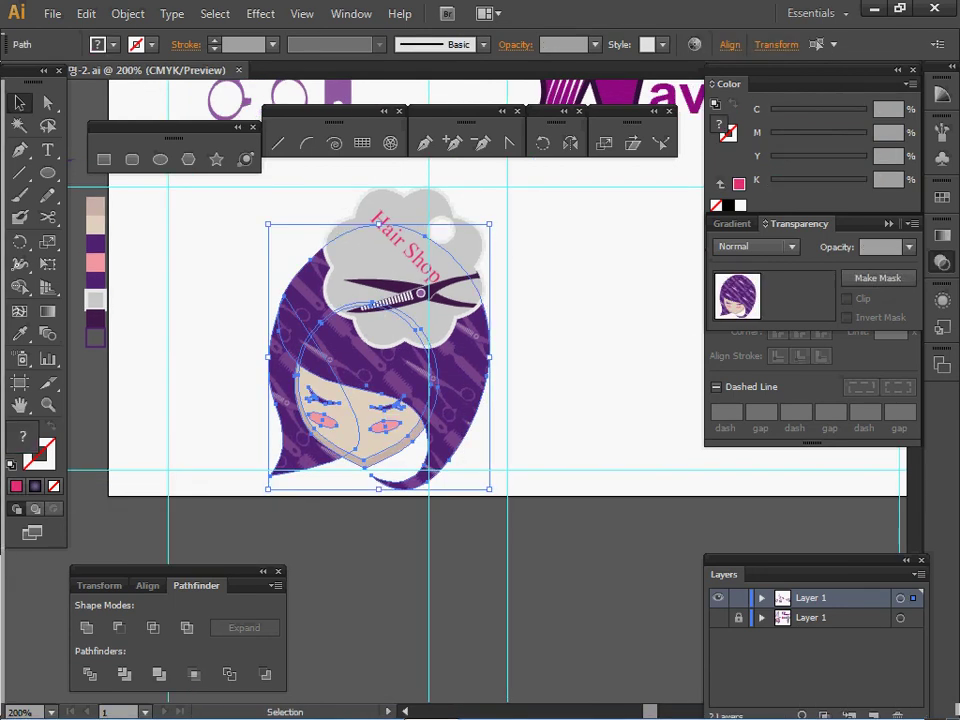
pyautogui.moveTo(450, 425); pyautogui.dragTo(455, 409)
pyautogui.hotkey('ctrl', 'shift', 'a')
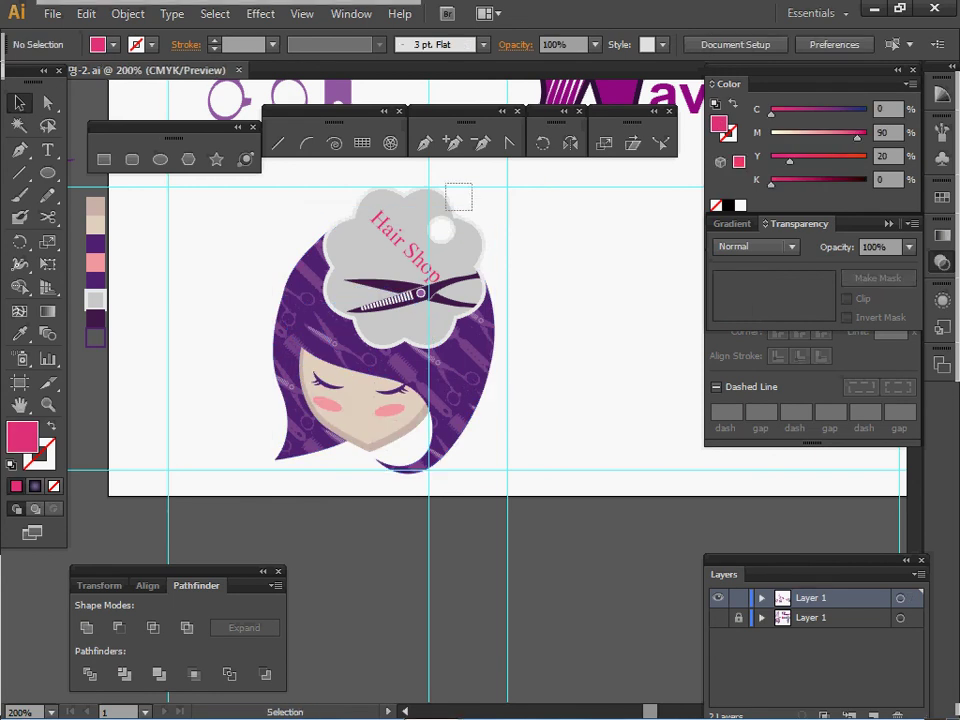
pyautogui.click(440, 226)
pyautogui.hotkey('ctrl', 'shift', 'a')
pyautogui.click(400, 270)
pyautogui.moveTo(400, 270); pyautogui.dragTo(391, 277)
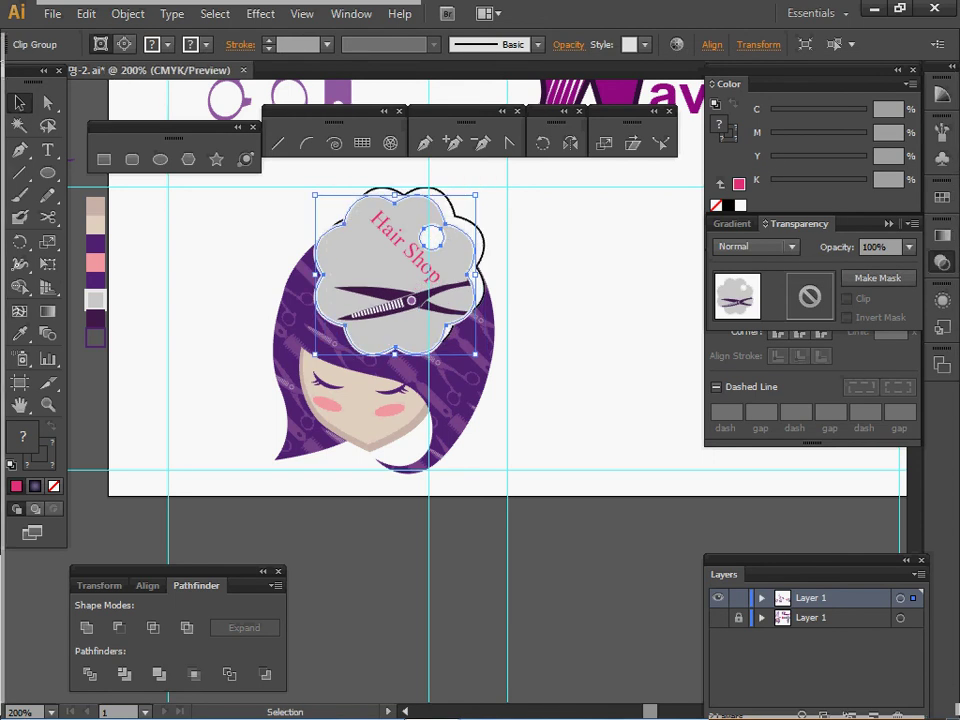
pyautogui.hotkey('ctrl', 'z')
# - Move the scalloped tag and the shapes behind it slightly down and left, leaving the "Hair Shop" text in place
pyautogui.click(502, 202)
pyautogui.moveTo(502, 202); pyautogui.dragTo(448, 244)
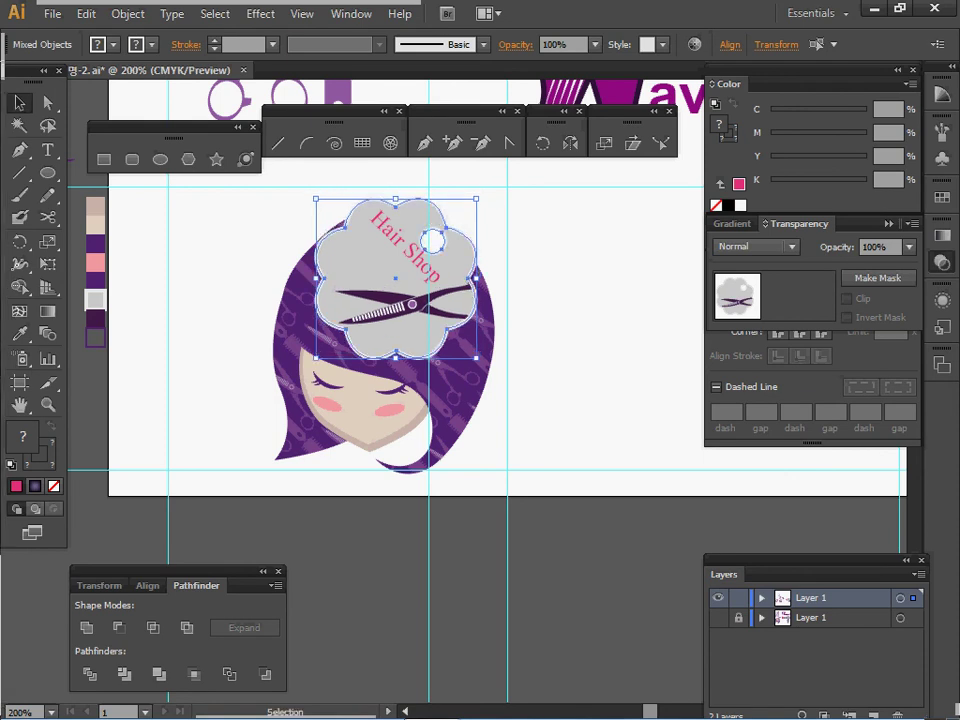
pyautogui.click(640, 208)
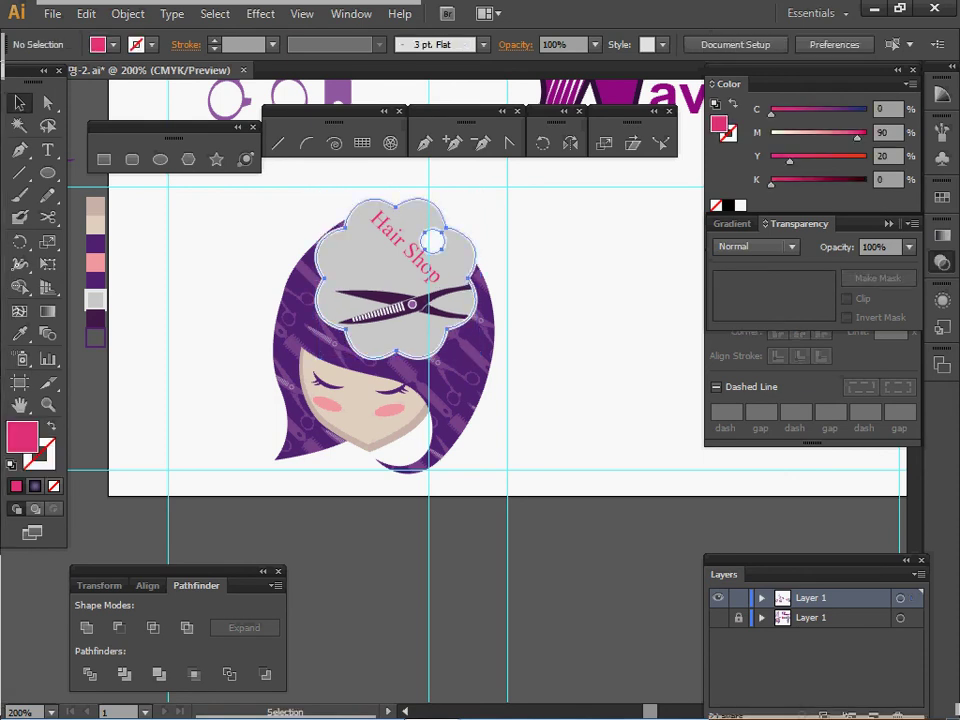
# - Delete the white scalloped shape behind the tag so the punched hole is see-through
pyautogui.doubleClick(455, 262)
pyautogui.click(455, 262)
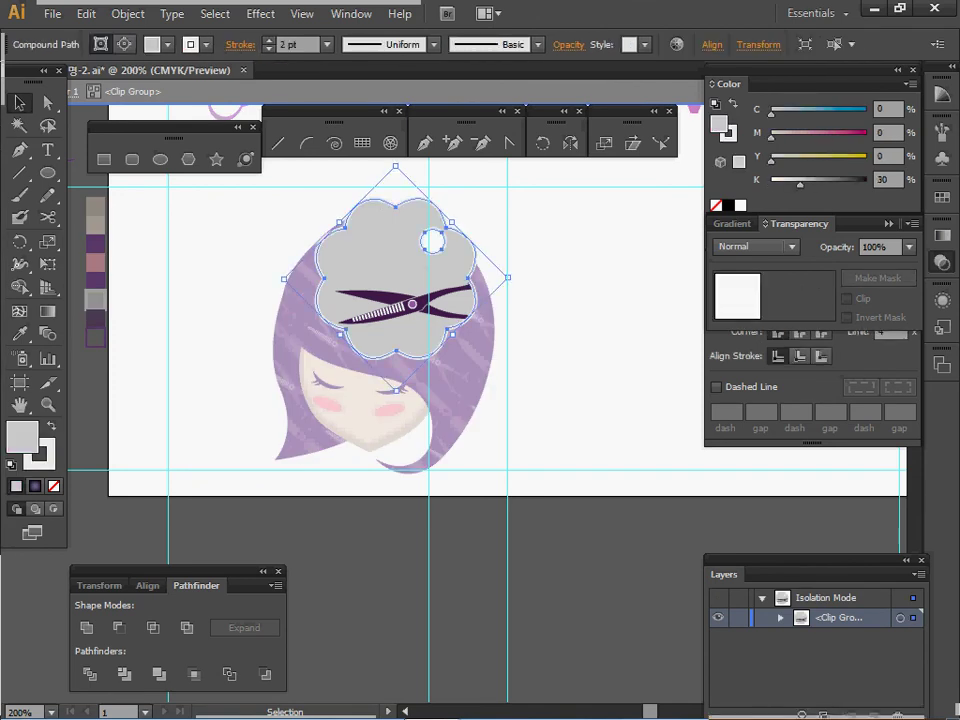
pyautogui.press('Escape')
pyautogui.click(474, 260)
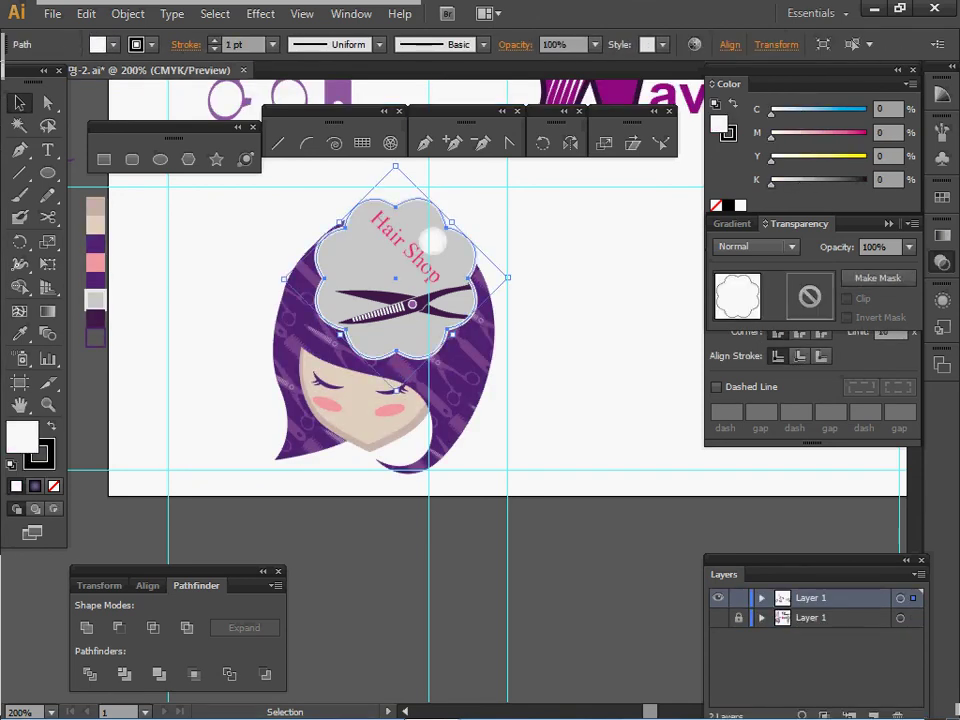
pyautogui.hotkey('ctrl', 'shift', 'a')
# - Nudge the tag's clip group slightly up and right on the hair, deselect it and save the document
pyautogui.click(455, 262)
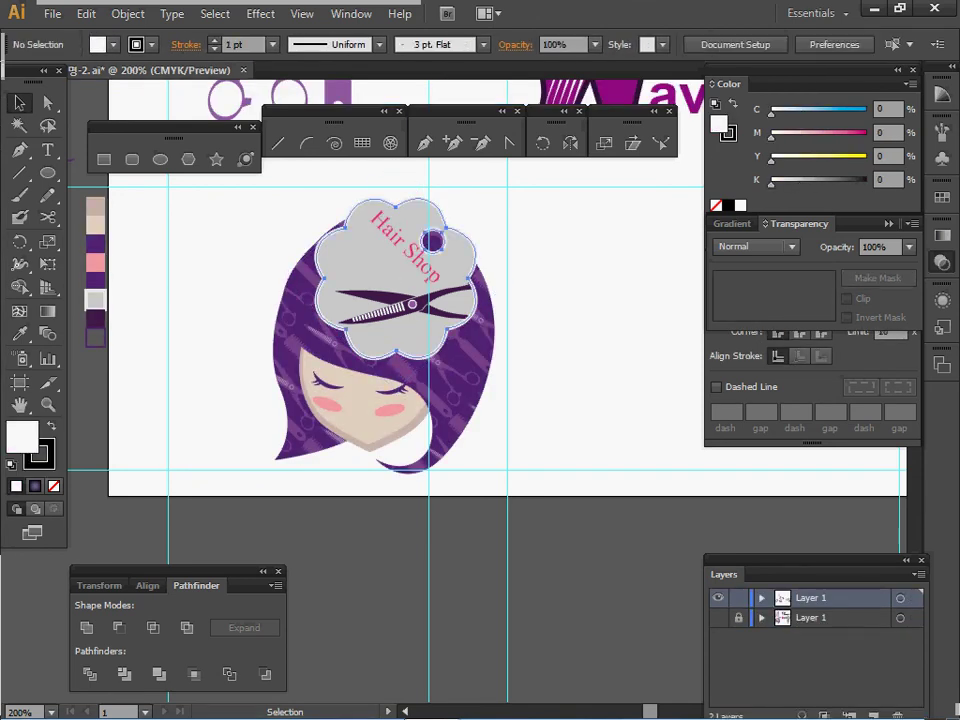
pyautogui.moveTo(455, 262); pyautogui.dragTo(460, 257)
pyautogui.press('a')
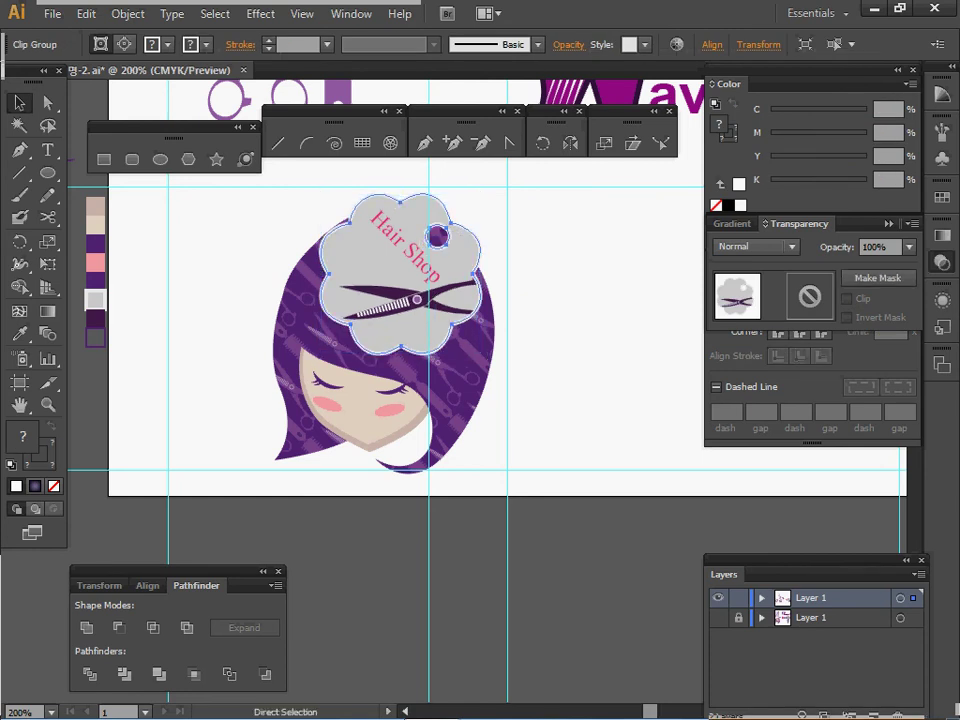
pyautogui.hotkey('ctrl', 'shift', 'a')
pyautogui.hotkey('ctrl', 's')
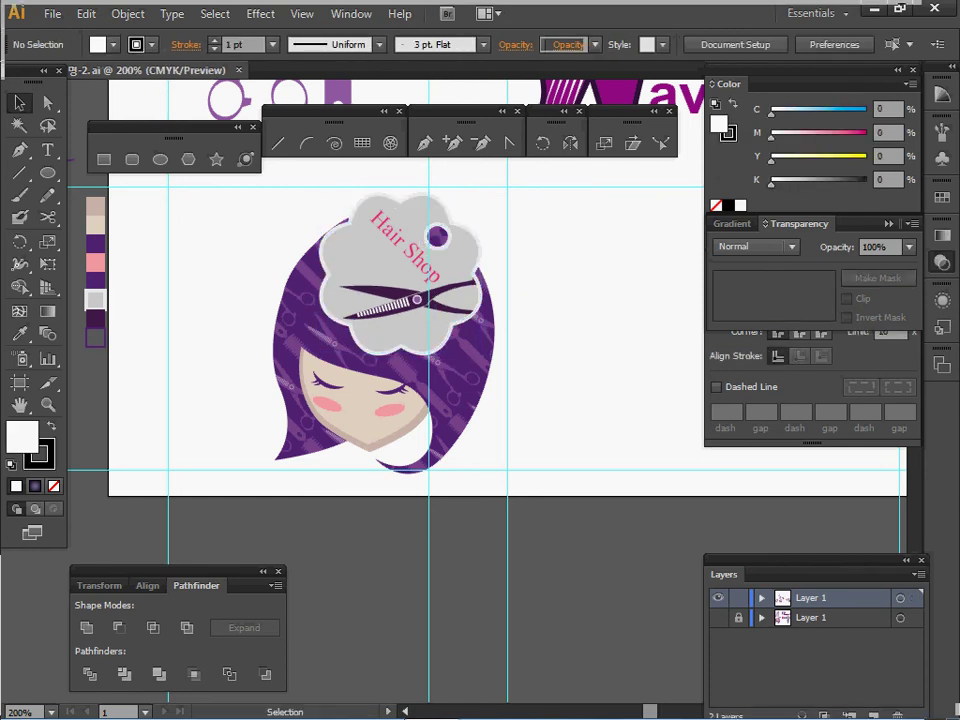
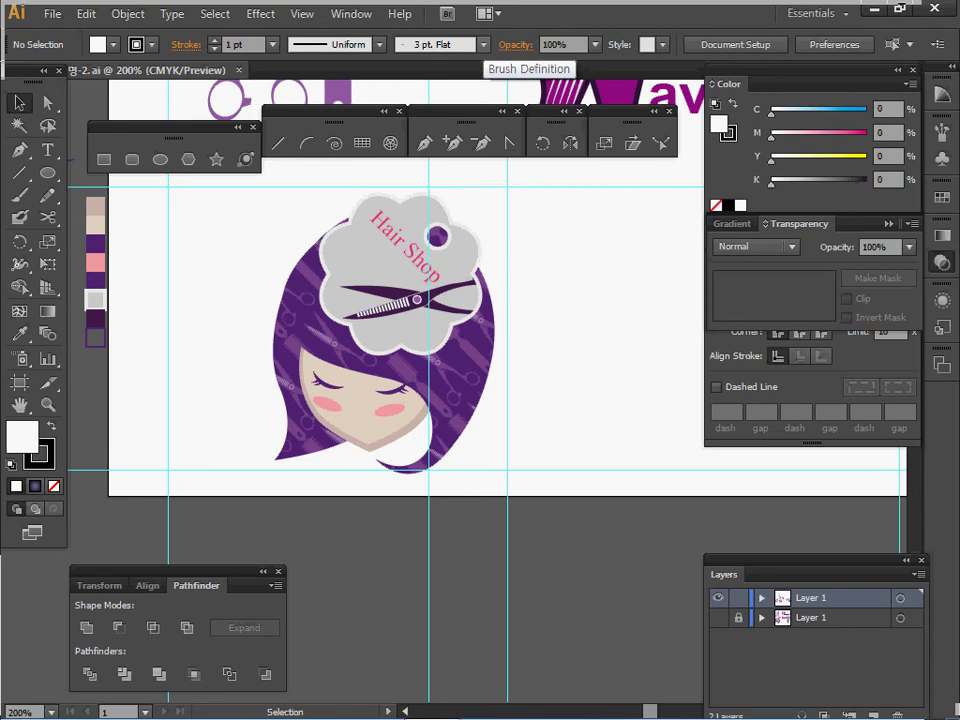
# - With no fill, paint a curved 1 pt black brush stroke from the tag's punched hole up and to the right as a string
pyautogui.click(483, 44)
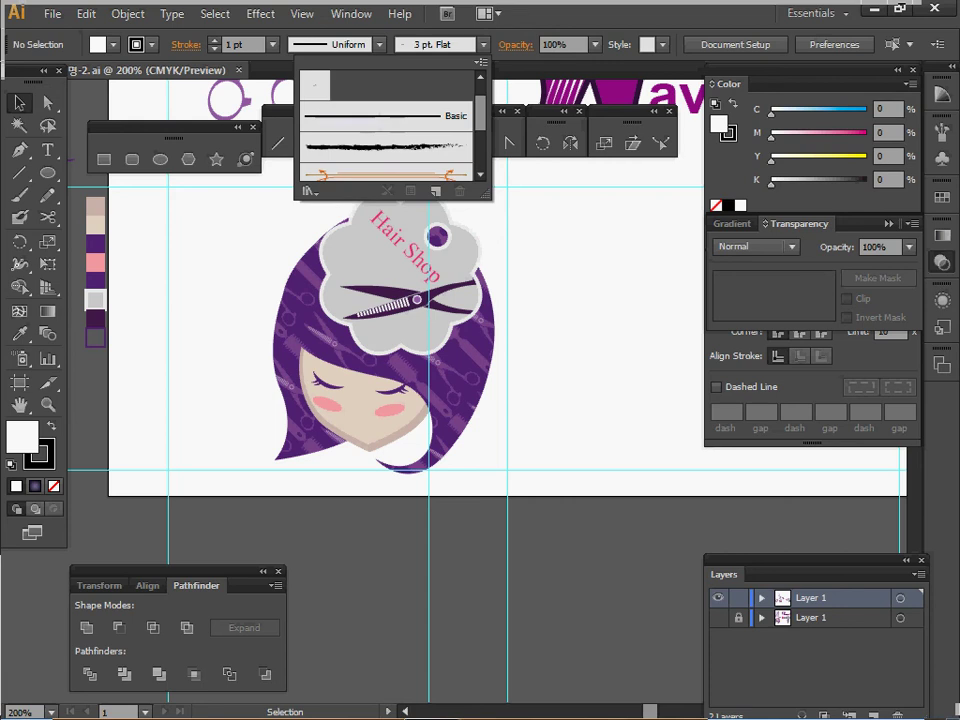
pyautogui.click(572, 330)
pyautogui.moveTo(572, 330); pyautogui.dragTo(561, 358)
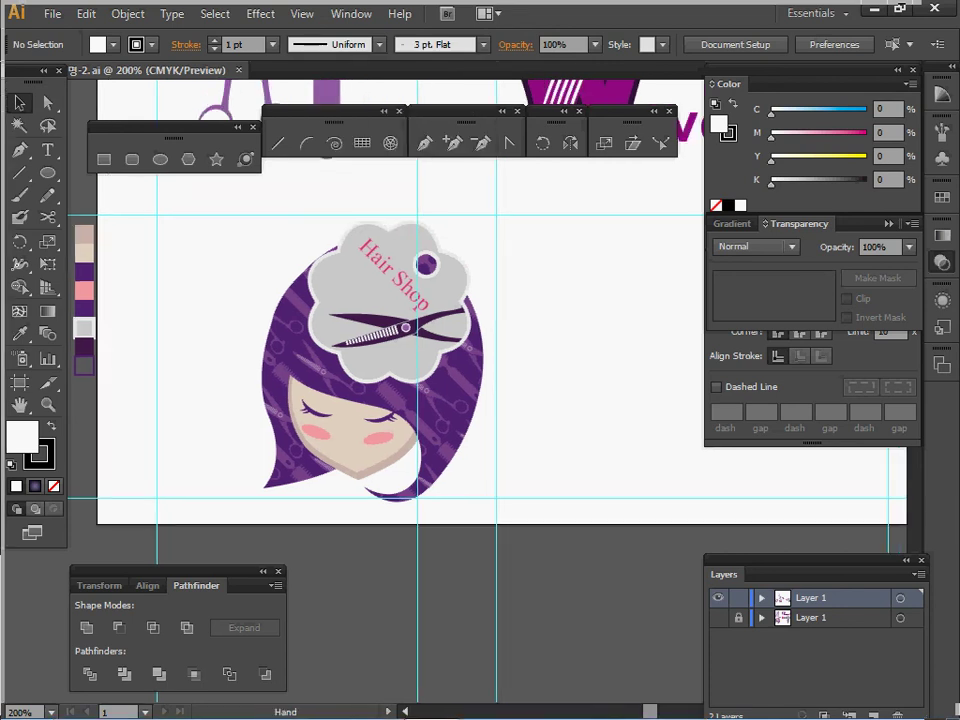
pyautogui.click(19, 195)
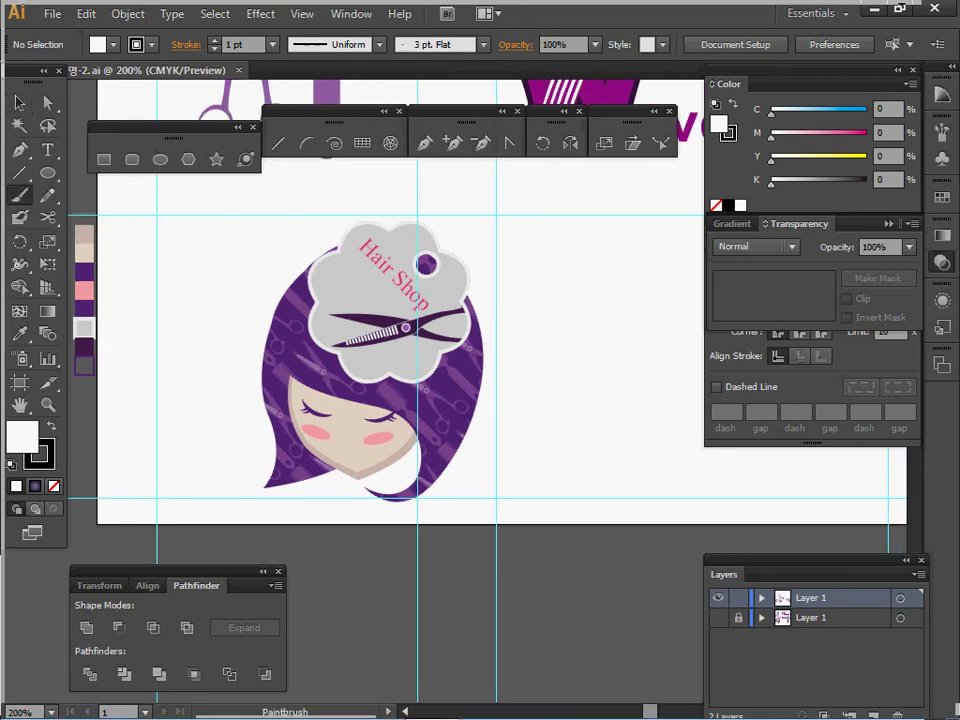
pyautogui.press('/')
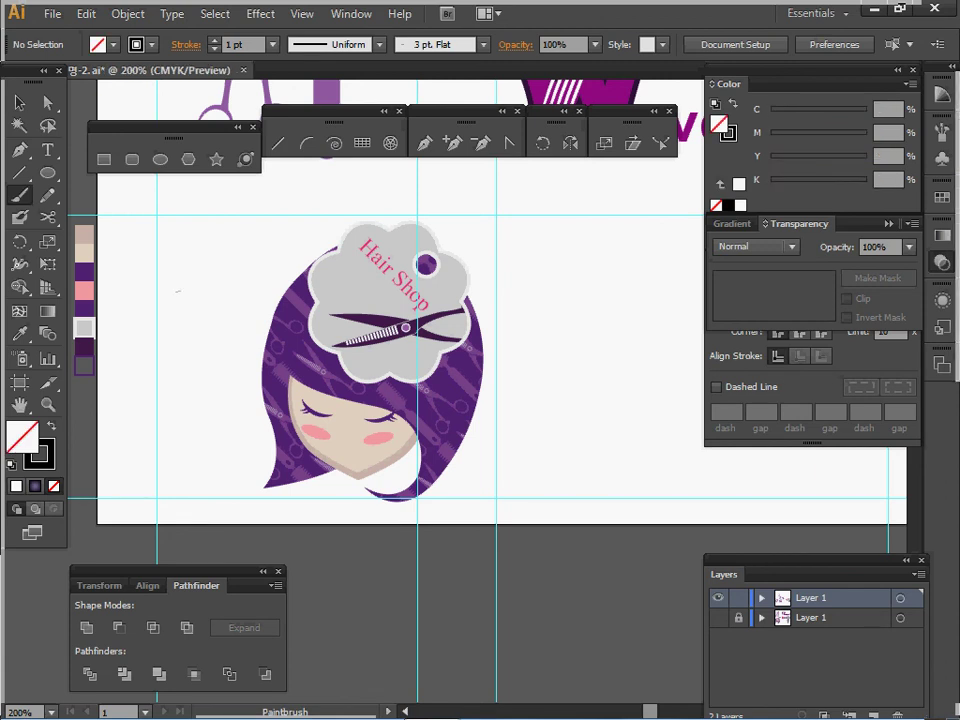
pyautogui.moveTo(428, 262)
pyautogui.mouseDown()
pyautogui.moveTo(480, 215)
pyautogui.moveTo(508, 213)
pyautogui.moveTo(499, 235)
pyautogui.mouseUp()
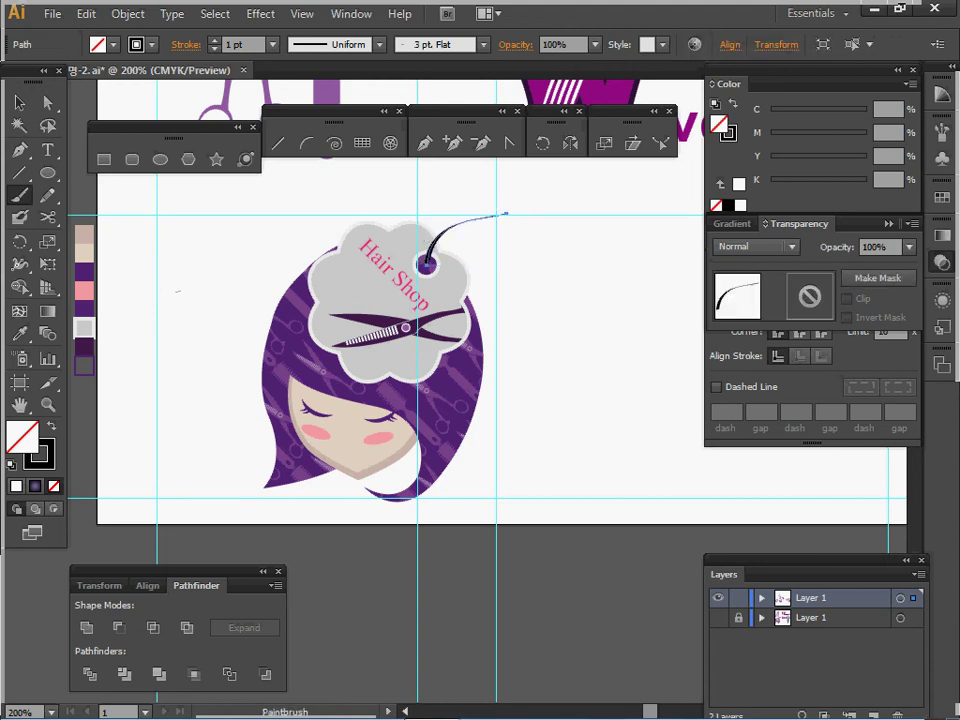
# - Copy the purple outline colour (C 80, M 100, Y 20, K 0) from the bottom swatch onto the string's stroke
pyautogui.press('x')
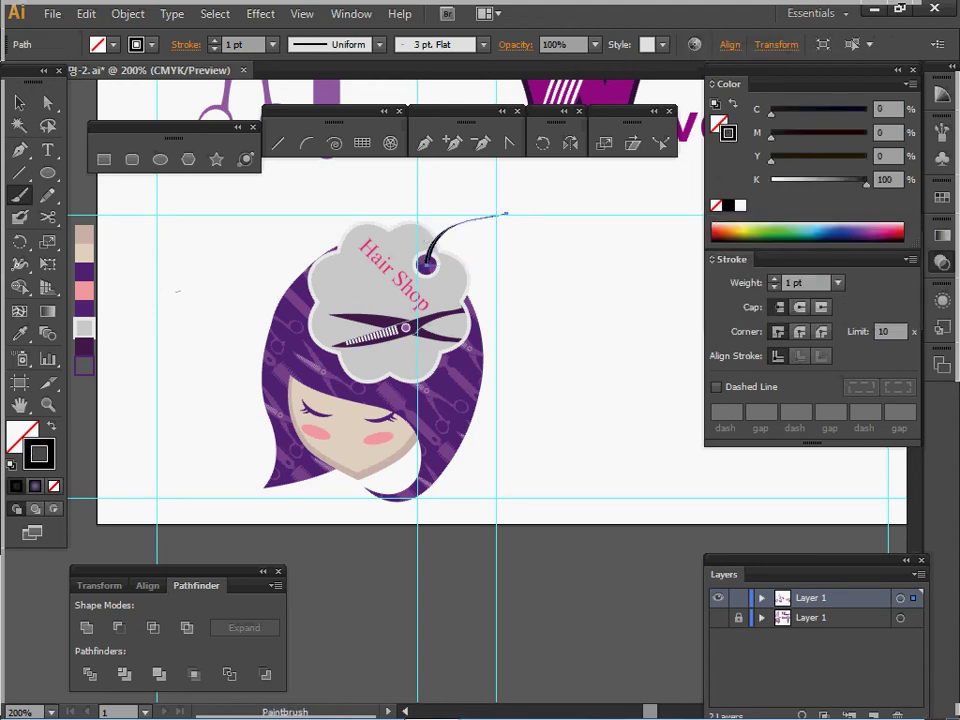
pyautogui.press('i')
pyautogui.click(84, 372)
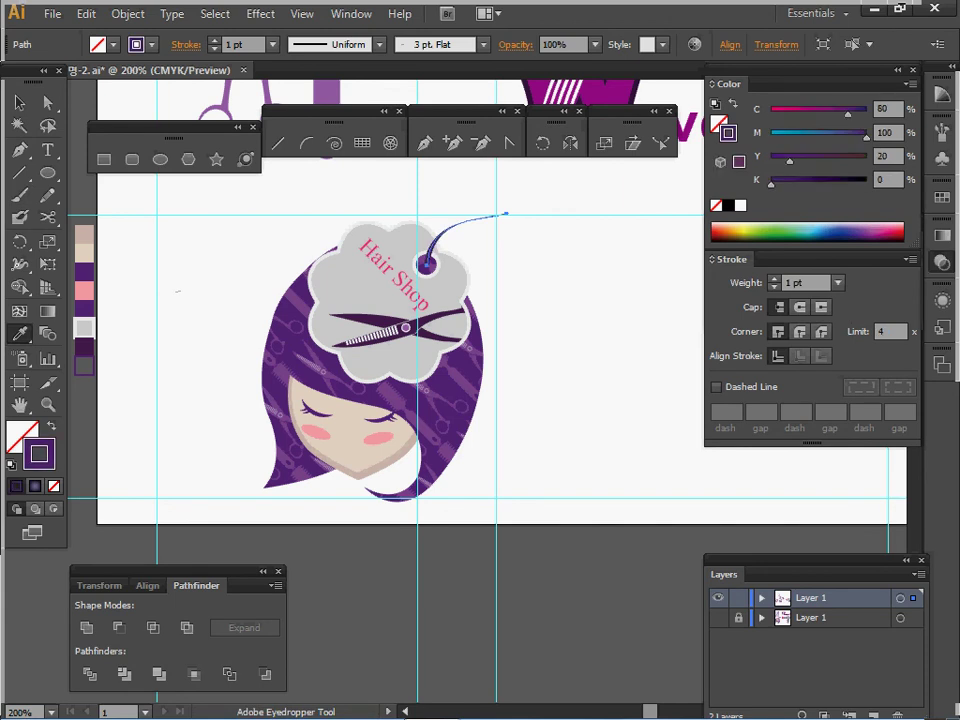
# - Send the purple string to the back so it passes behind the tag, and deselect it
pyautogui.rightClick(484, 230)
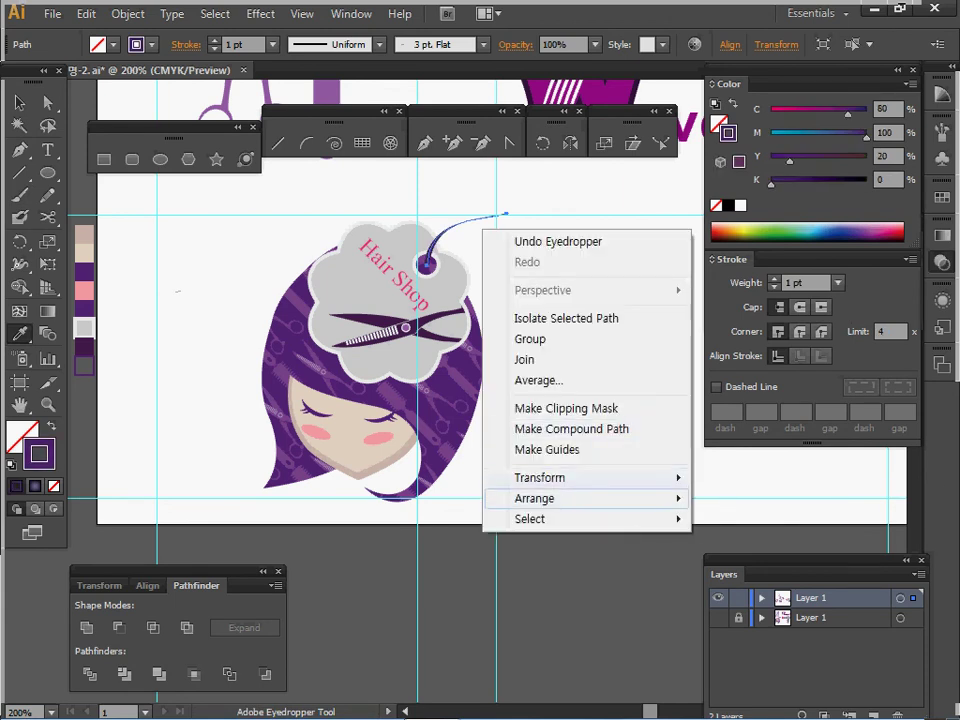
pyautogui.moveTo(534, 498)
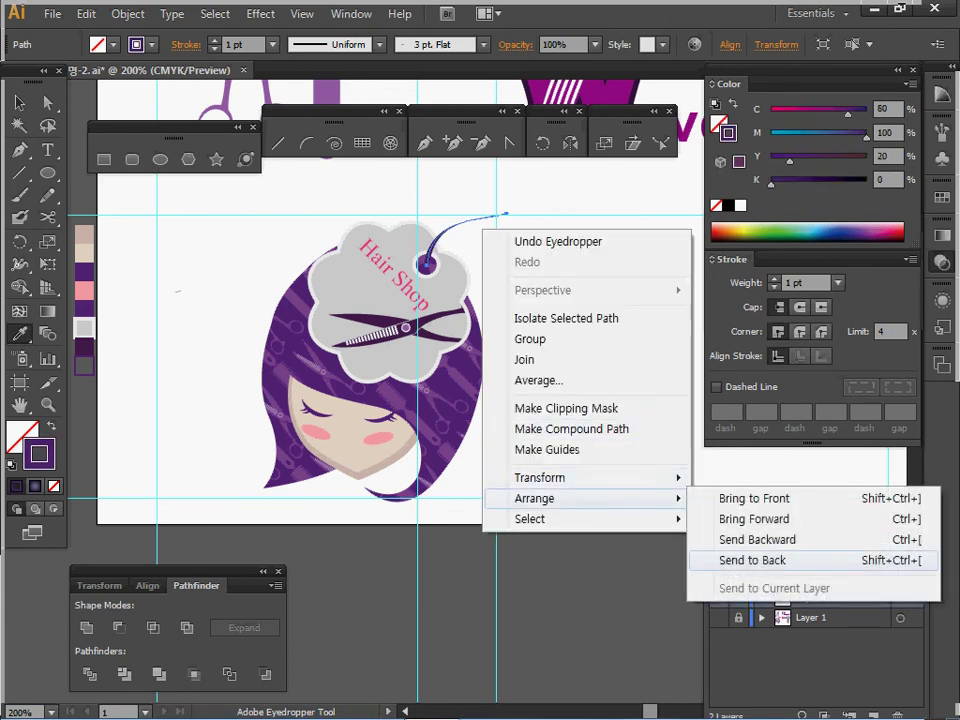
pyautogui.click(752, 560)
pyautogui.hotkey('ctrl', 'shift', 'a')
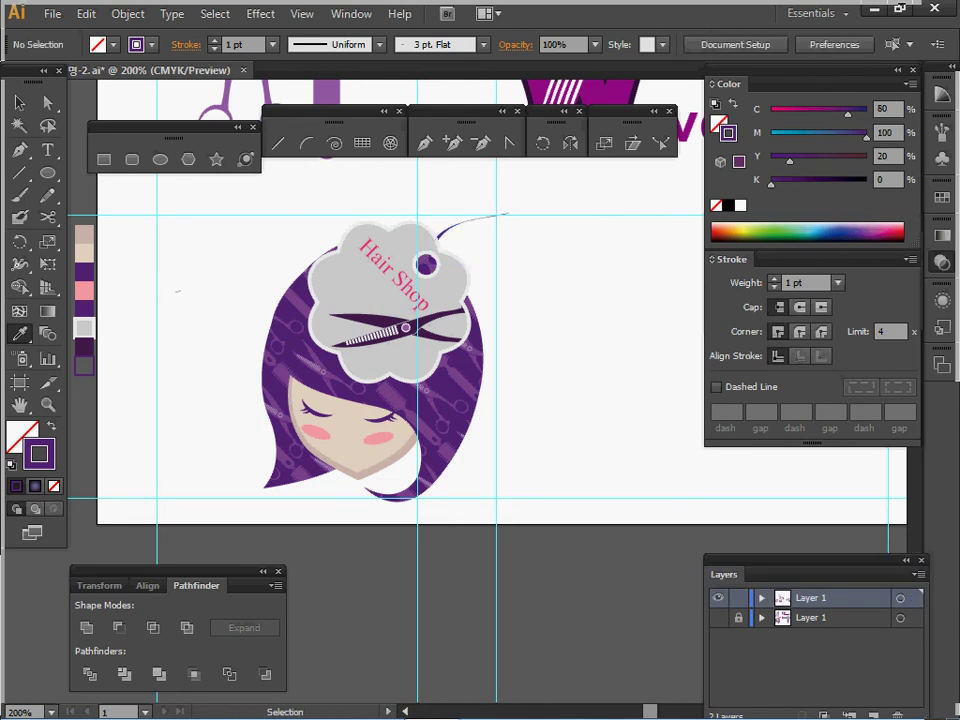
pyautogui.hotkey('ctrl', 'z')
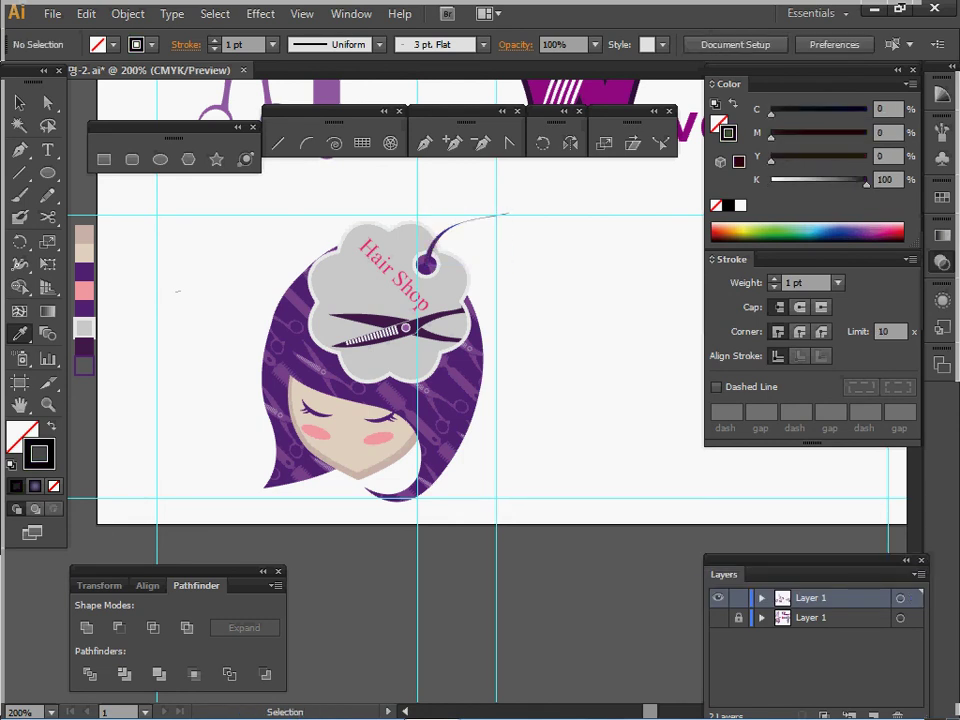
pyautogui.moveTo(502, 202); pyautogui.dragTo(551, 223)
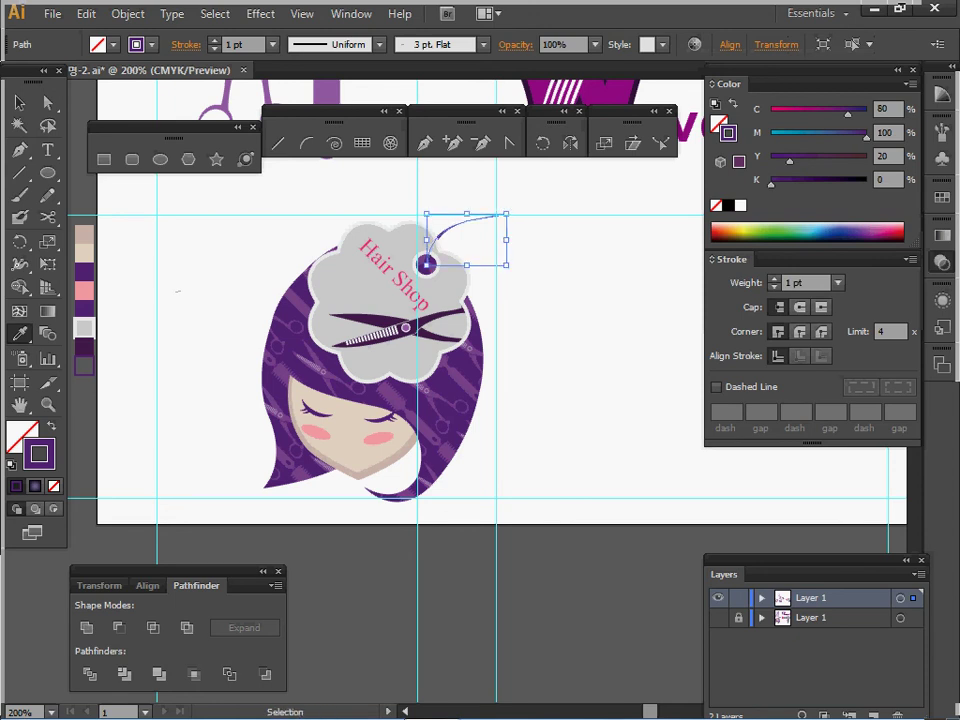
pyautogui.hotkey('ctrl', 'shift', 'a')
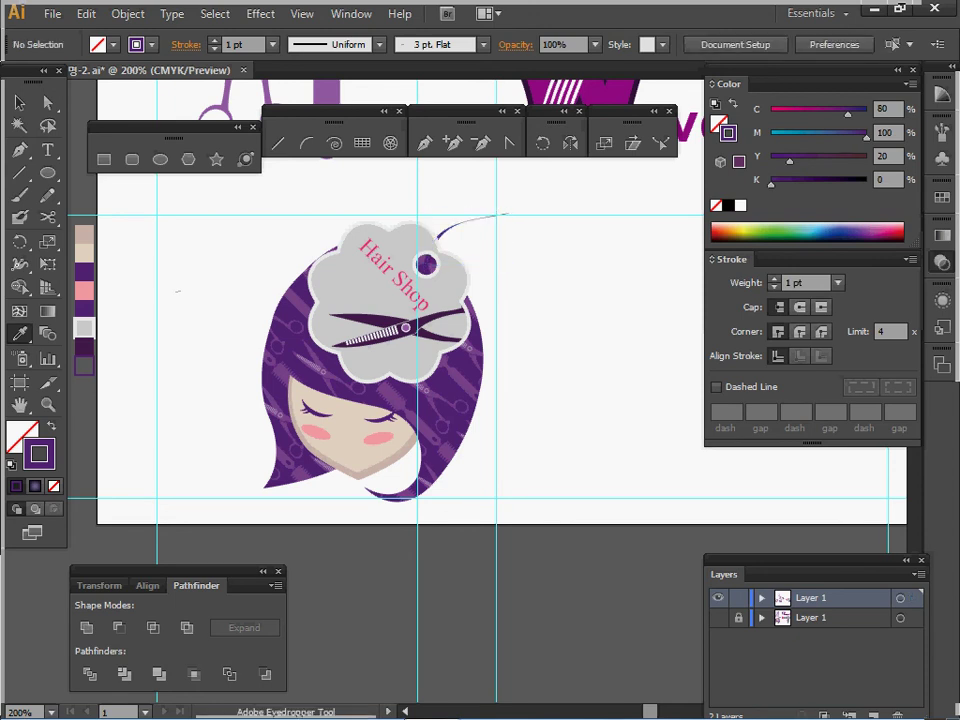
# - Paint a second purple string curving from the tag's hole up and to the right, above the first one
pyautogui.press('space')
pyautogui.moveTo(450, 300); pyautogui.dragTo(581, 300)
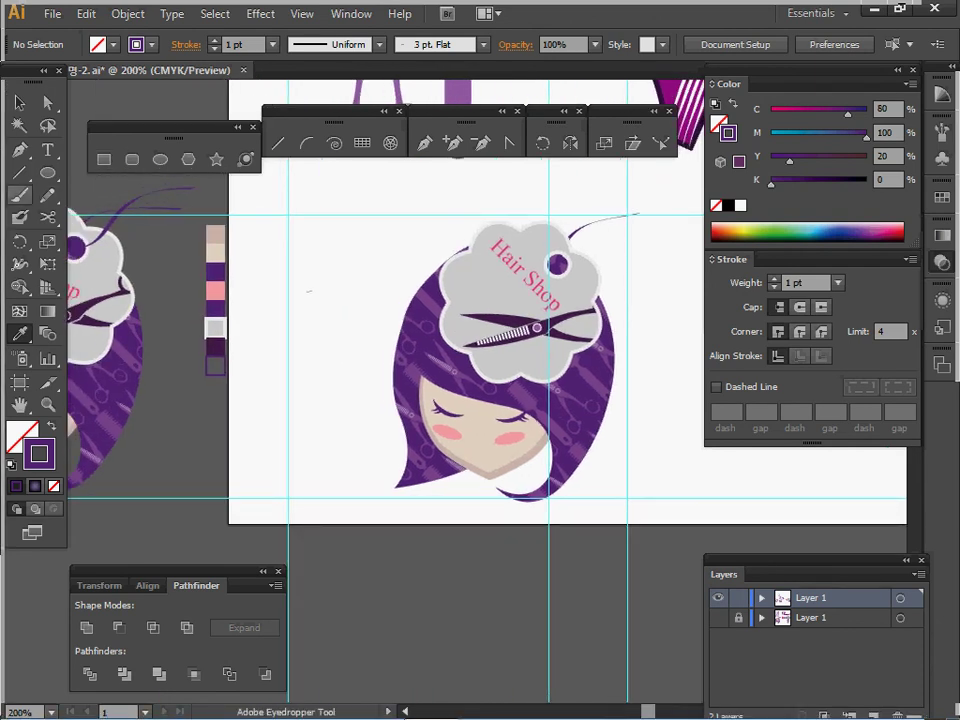
pyautogui.press('b')
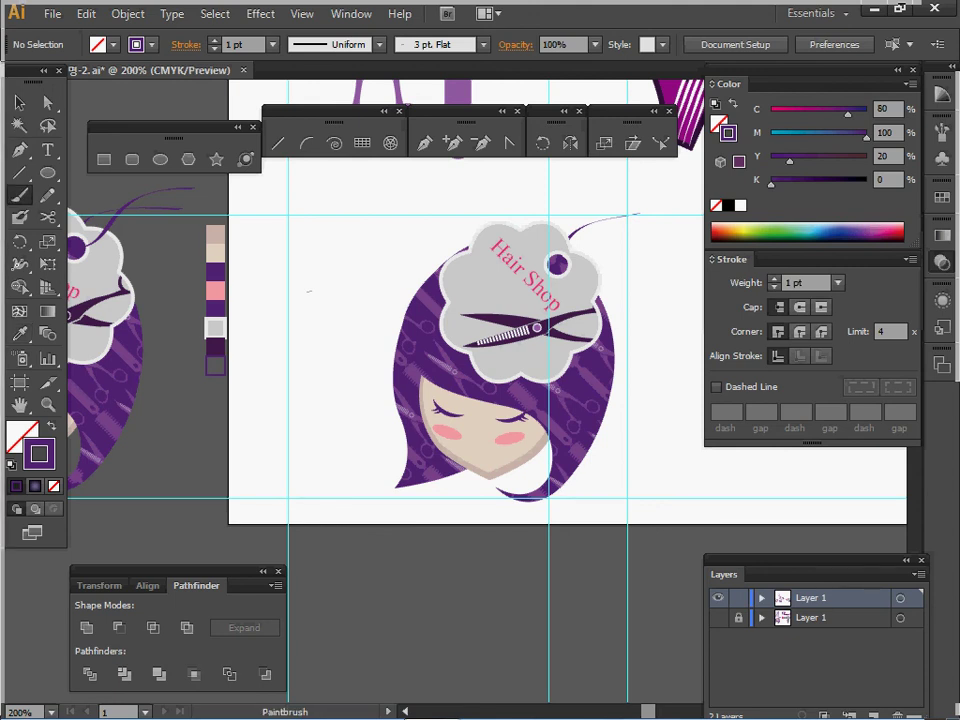
pyautogui.moveTo(567, 265); pyautogui.dragTo(665, 190)
# - Reshape the upper purple string into a smoother curve by adjusting its middle anchor point's direction handle
pyautogui.moveTo(602, 230); pyautogui.dragTo(595, 229)
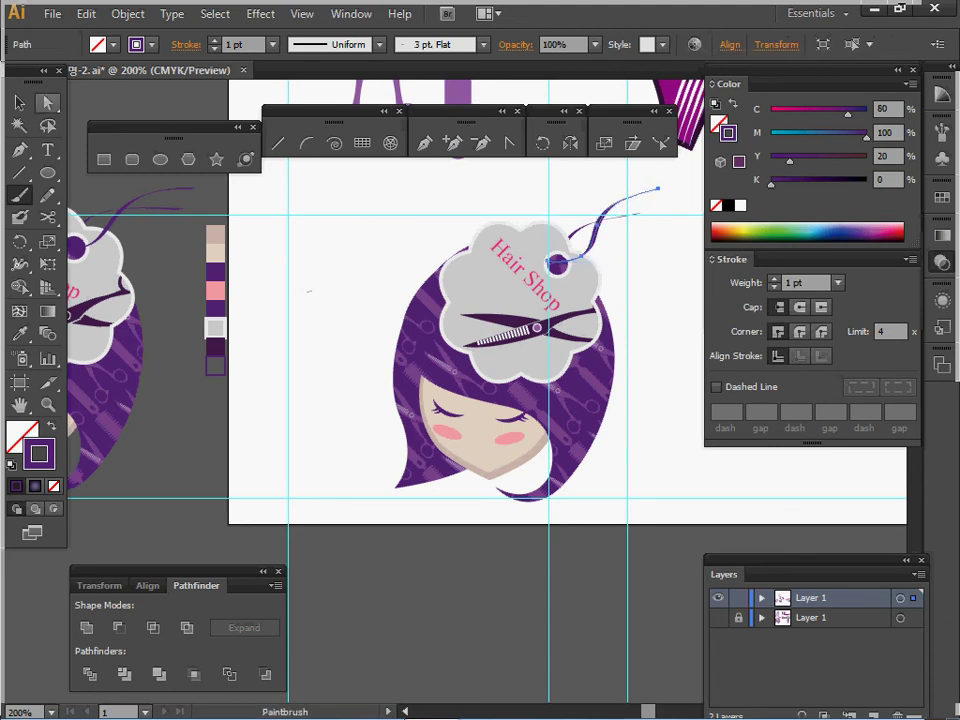
pyautogui.press('a')
pyautogui.click(597, 225)
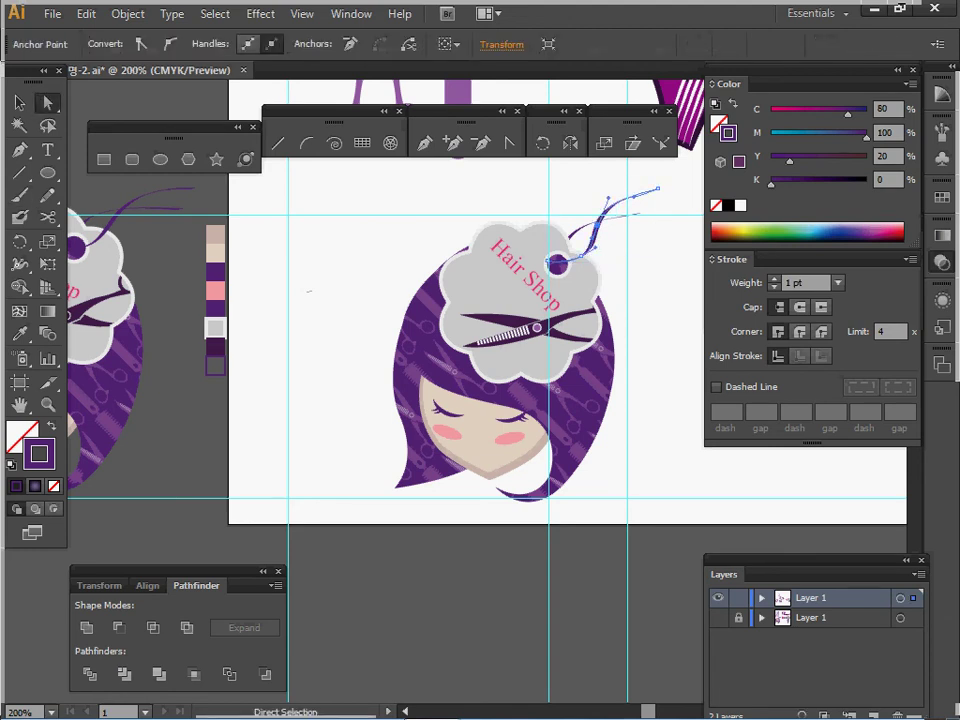
pyautogui.keyDown('ctrl'); pyautogui.click(589, 249); pyautogui.keyUp('ctrl')
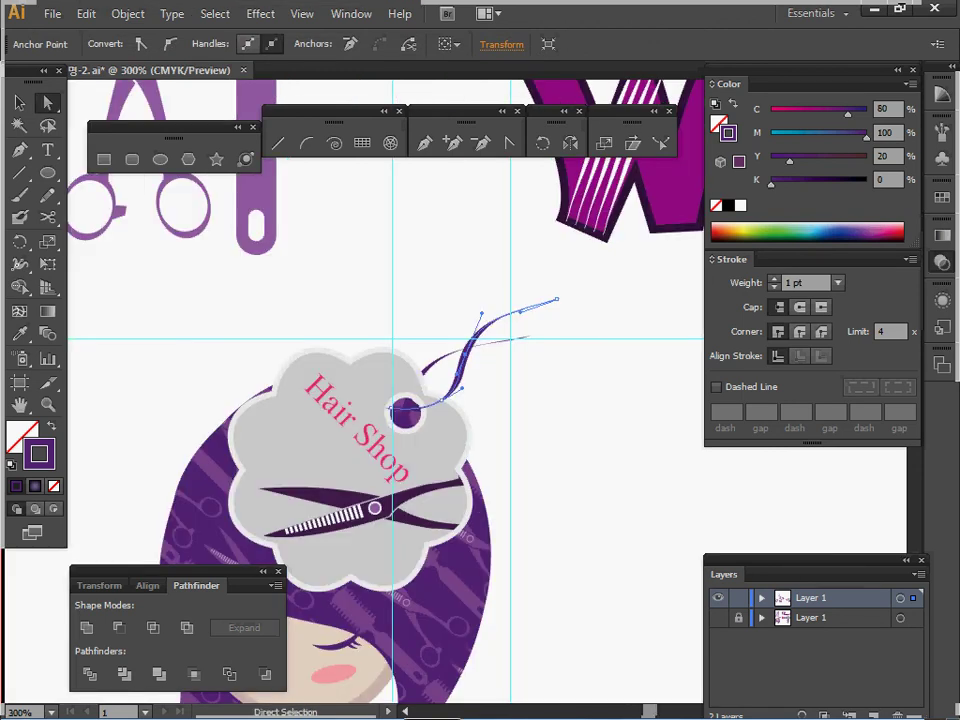
pyautogui.moveTo(481, 315); pyautogui.dragTo(491, 312)
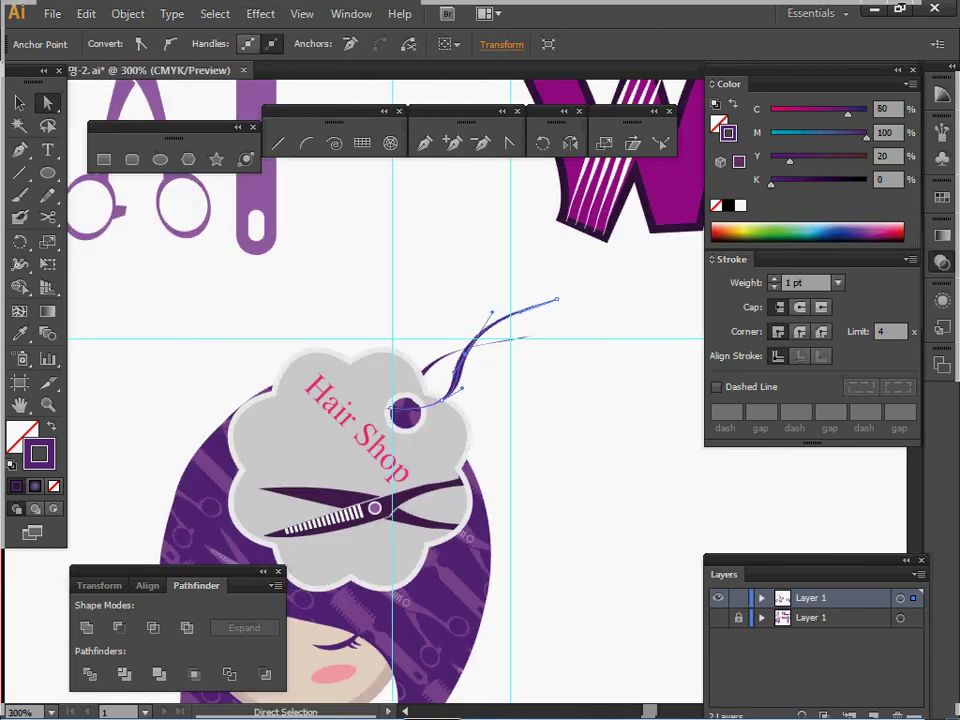
# - Adjust the lower purple string's free end to lengthen its curve, and save the document
pyautogui.click(527, 337)
pyautogui.moveTo(527, 337)
pyautogui.mouseDown()
pyautogui.moveTo(543, 335)
pyautogui.moveTo(508, 266)
pyautogui.mouseUp()
pyautogui.keyDown('ctrl'); pyautogui.keyDown('alt'); pyautogui.click(533, 352); pyautogui.keyUp('alt'); pyautogui.keyUp('ctrl')
pyautogui.keyDown('ctrl'); pyautogui.keyDown('alt'); pyautogui.click(533, 352); pyautogui.keyUp('alt'); pyautogui.keyUp('ctrl')
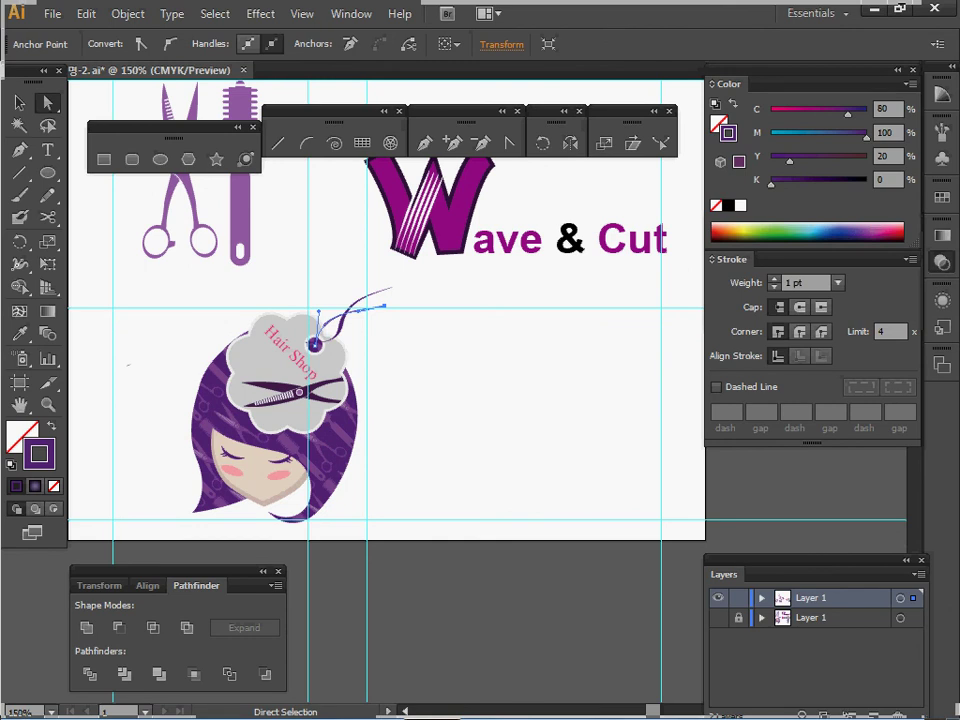
pyautogui.press('v')
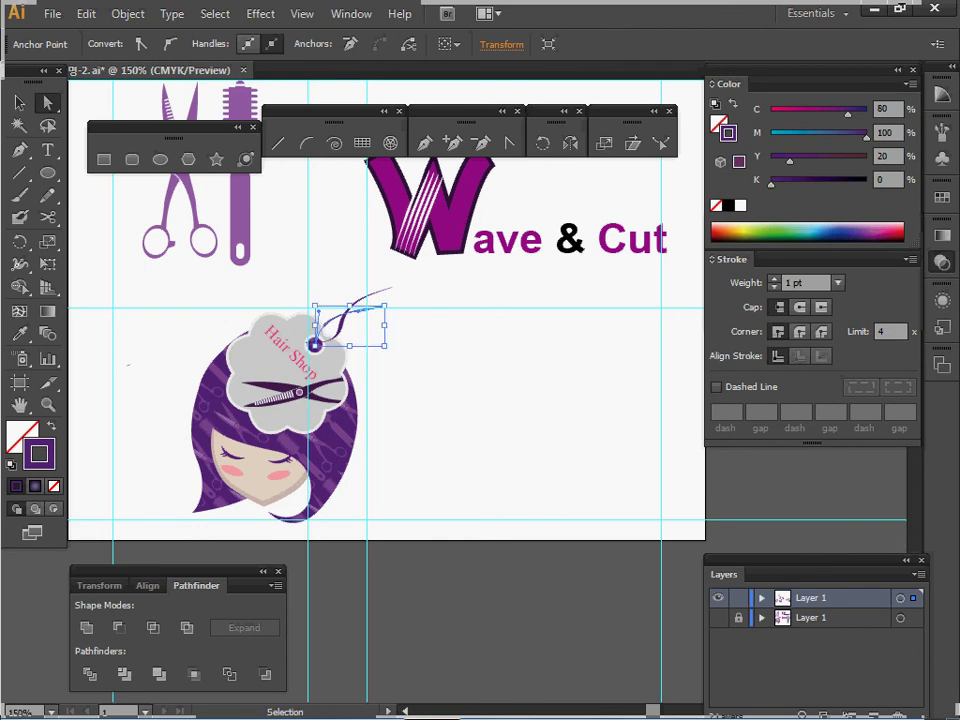
pyautogui.hotkey('ctrl', 's')
# - Move the "Wave & Cut" lettering higher on the page and delete the stray white path below it
pyautogui.moveTo(508, 266); pyautogui.dragTo(250, 218)
pyautogui.press('v')
pyautogui.click(288, 275)
pyautogui.moveTo(249, 264); pyautogui.dragTo(323, 303)
pyautogui.press('\\')
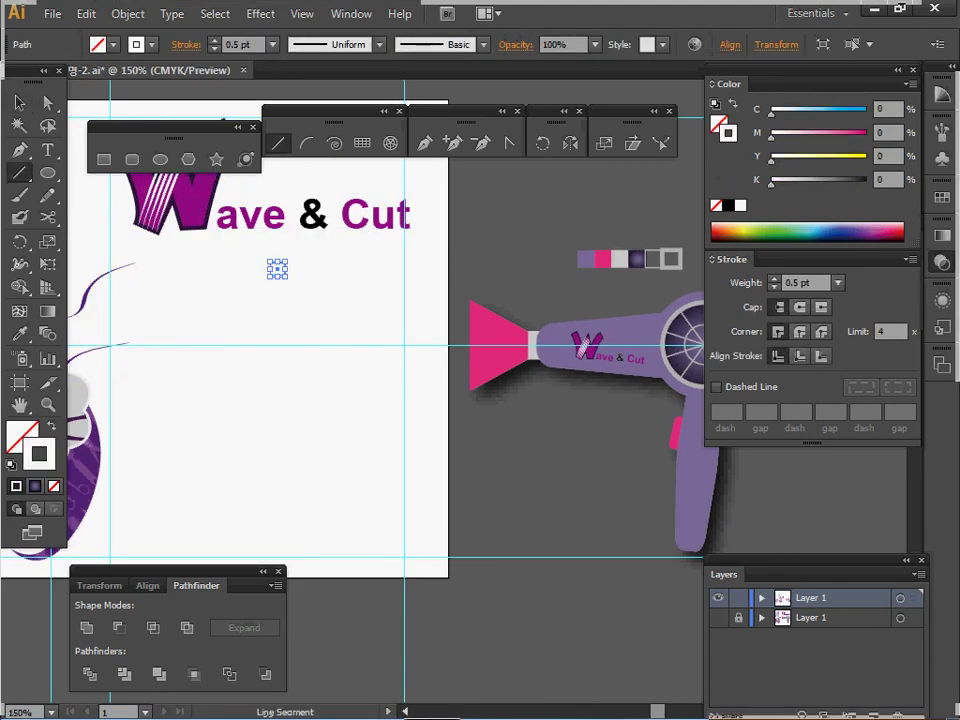
pyautogui.press('Delete')
# - Create a 35 × 17 mm rectangle beside the reference hair dryer as the start of the dryer's barrel
pyautogui.keyDown('ctrl'); pyautogui.click(508, 435); pyautogui.keyUp('ctrl')
pyautogui.moveTo(508, 435); pyautogui.dragTo(210, 459)
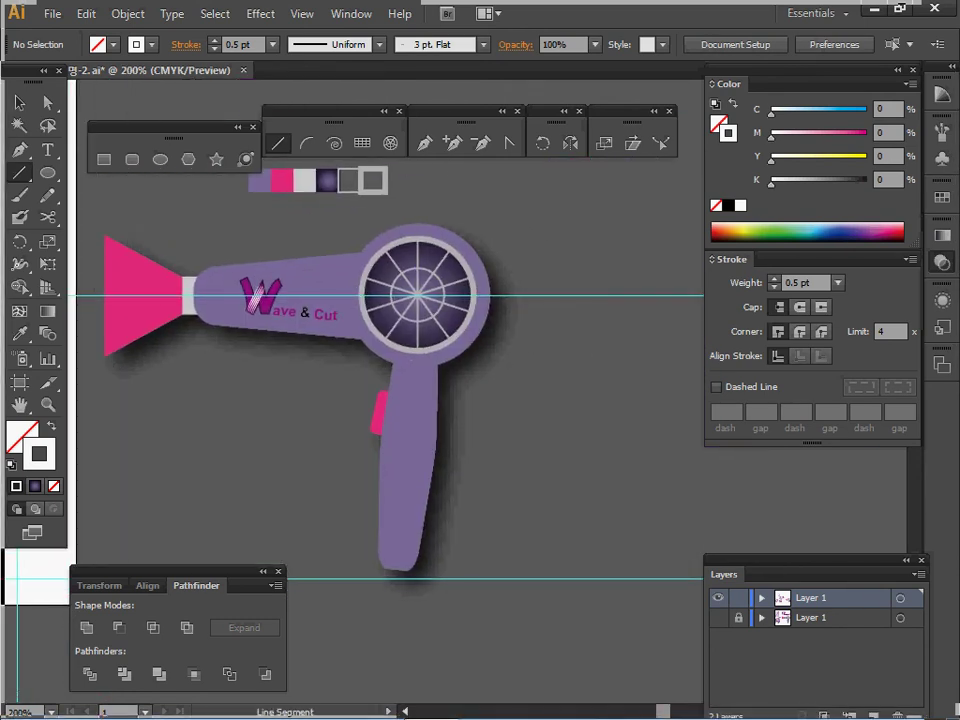
pyautogui.press('ctrl')
pyautogui.press('m')
pyautogui.press('space')
pyautogui.keyDown('ctrl'); pyautogui.keyDown('alt'); pyautogui.click(277, 388); pyautogui.keyUp('alt'); pyautogui.keyUp('ctrl')
pyautogui.moveTo(277, 388); pyautogui.dragTo(353, 363)
pyautogui.click(329, 297)
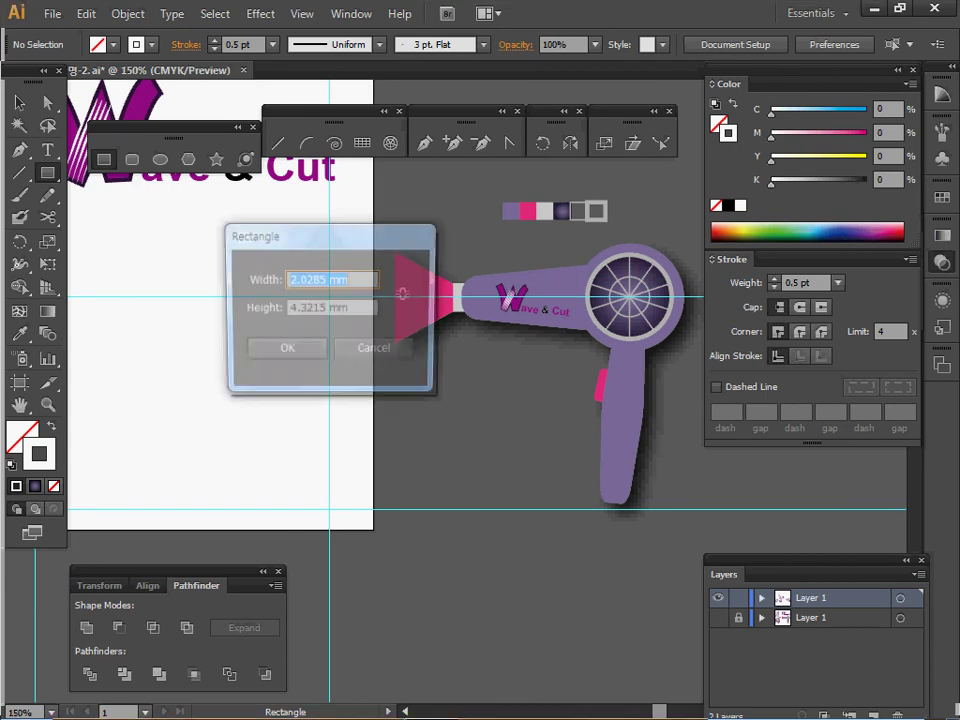
pyautogui.write('35')
pyautogui.press('Tab')
pyautogui.write('17')
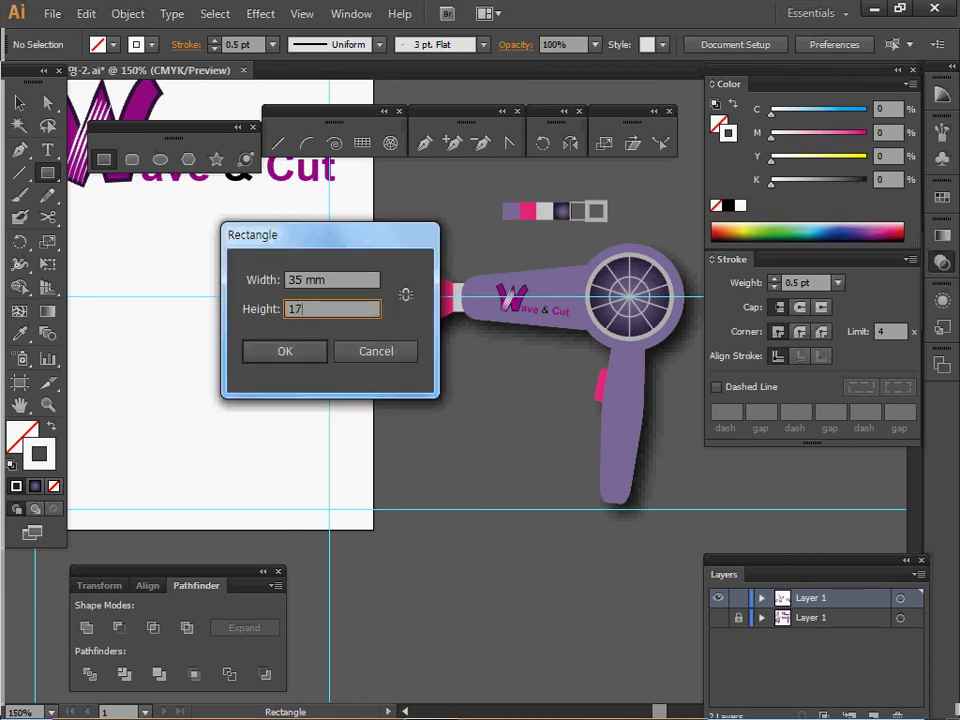
pyautogui.press('Return')
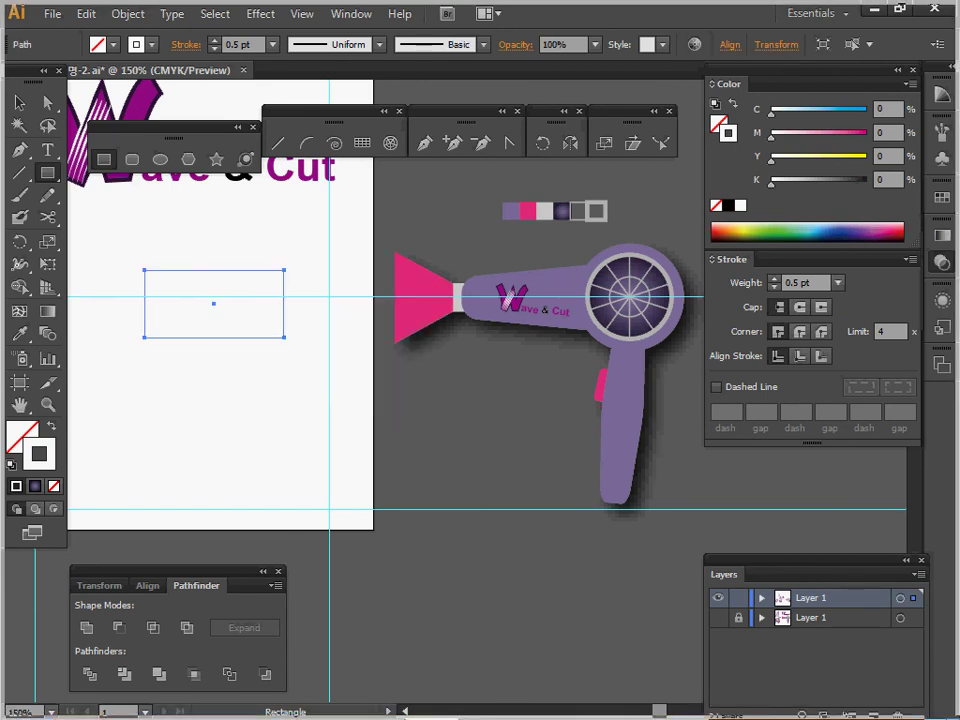
# - Apply the default white fill and 1 pt black stroke to the barrel rectangle and move it left, centred near the horizontal guide
pyautogui.press('v')
pyautogui.press('d')
pyautogui.moveTo(213, 303); pyautogui.dragTo(146, 297)
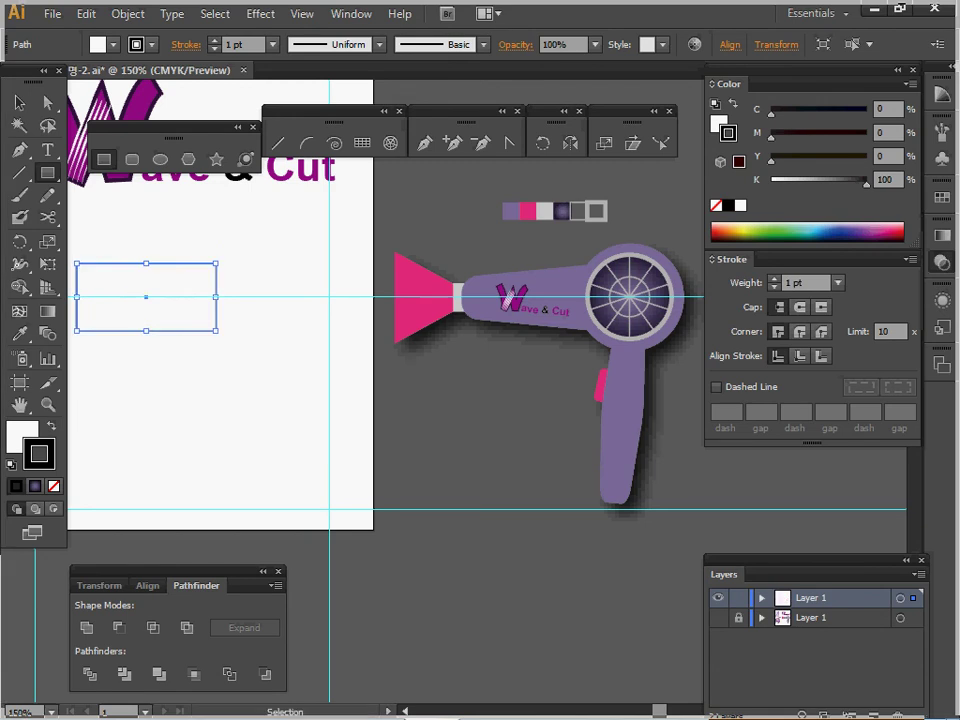
# - Draw a tall, narrow rectangle below and to the right of the barrel as the dryer's handle
pyautogui.hotkey('ctrl', 'shift', 'a')
pyautogui.click(104, 159)
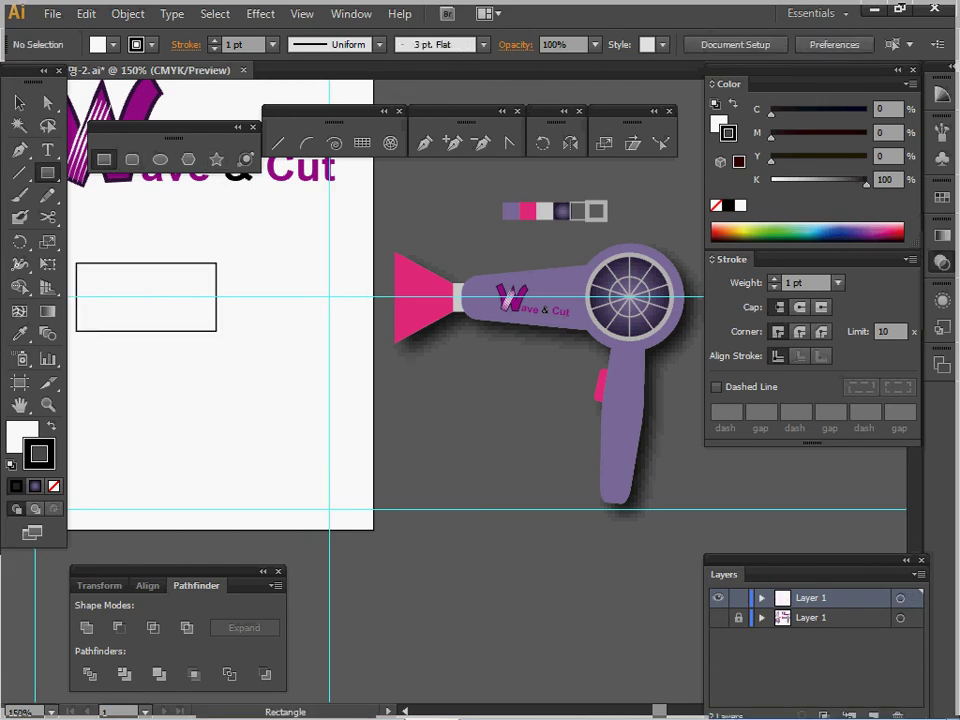
pyautogui.moveTo(235, 301); pyautogui.dragTo(271, 490)
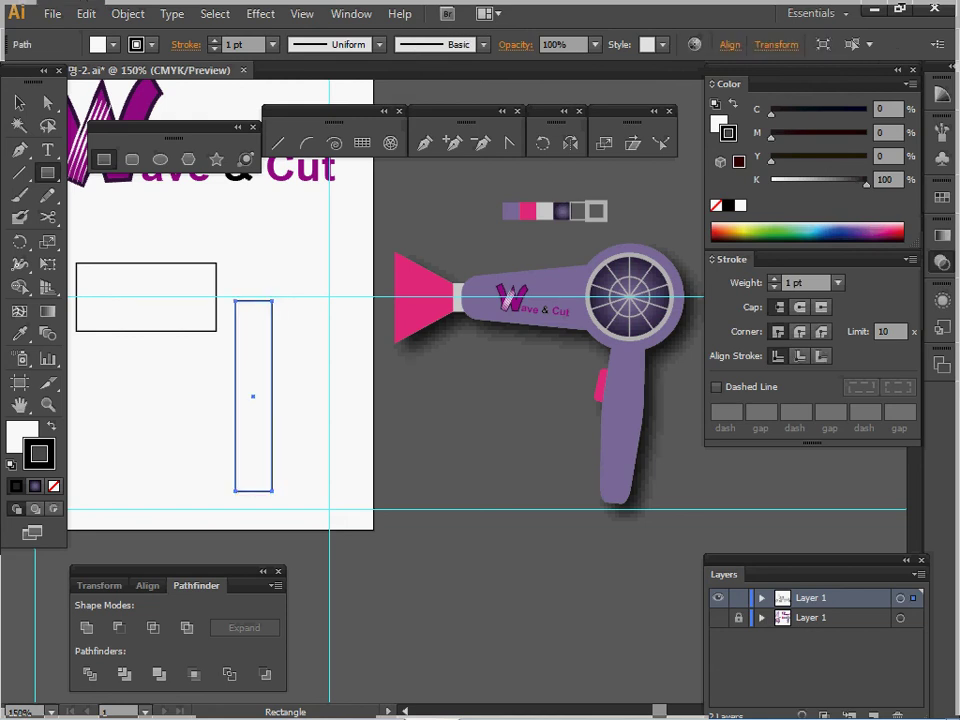
# - Create a 27 × 27 mm circle for the dryer's fan housing
pyautogui.click(160, 159)
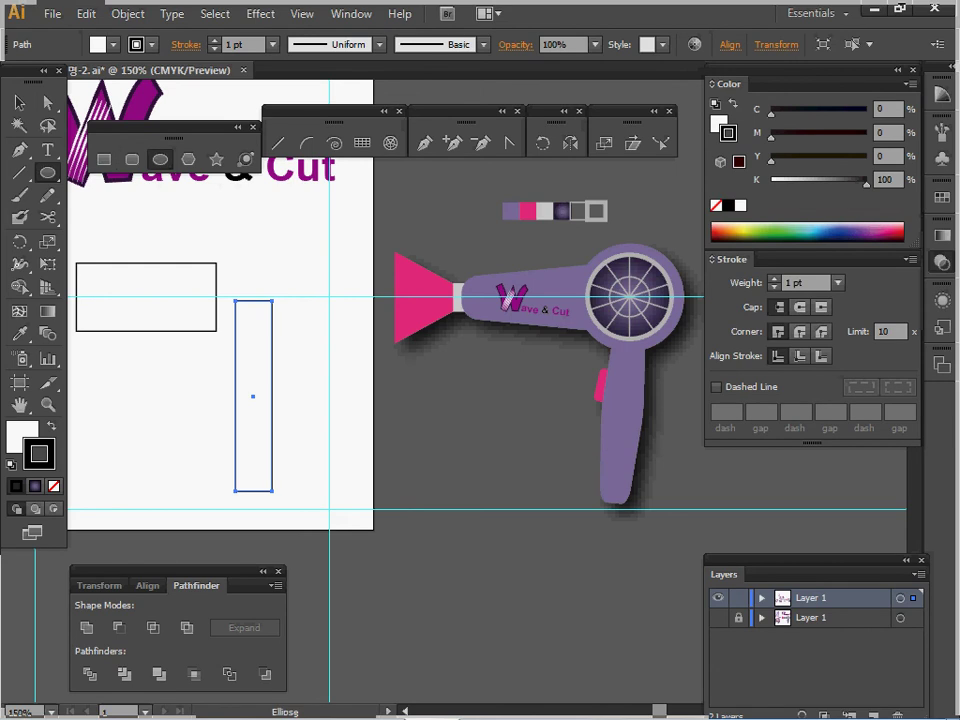
pyautogui.click(372, 319)
pyautogui.write('27')
pyautogui.press('Tab')
pyautogui.write('27')
pyautogui.press('Return')
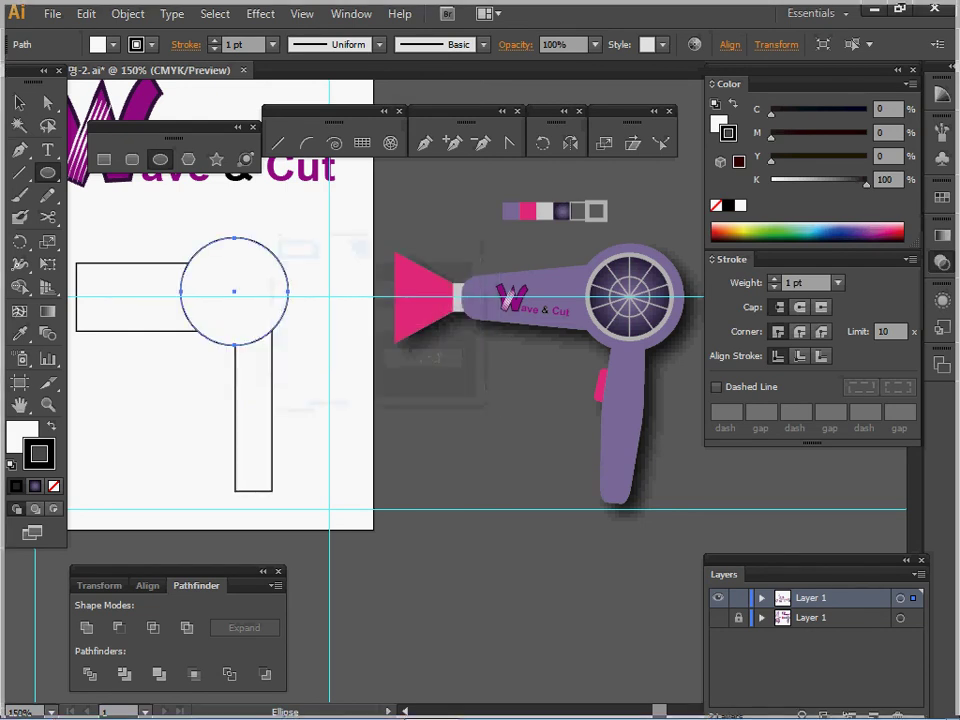
# - Move the circle right so it sits over the top of the handle, overlapping the barrel's right end, and deselect it
pyautogui.press('v')
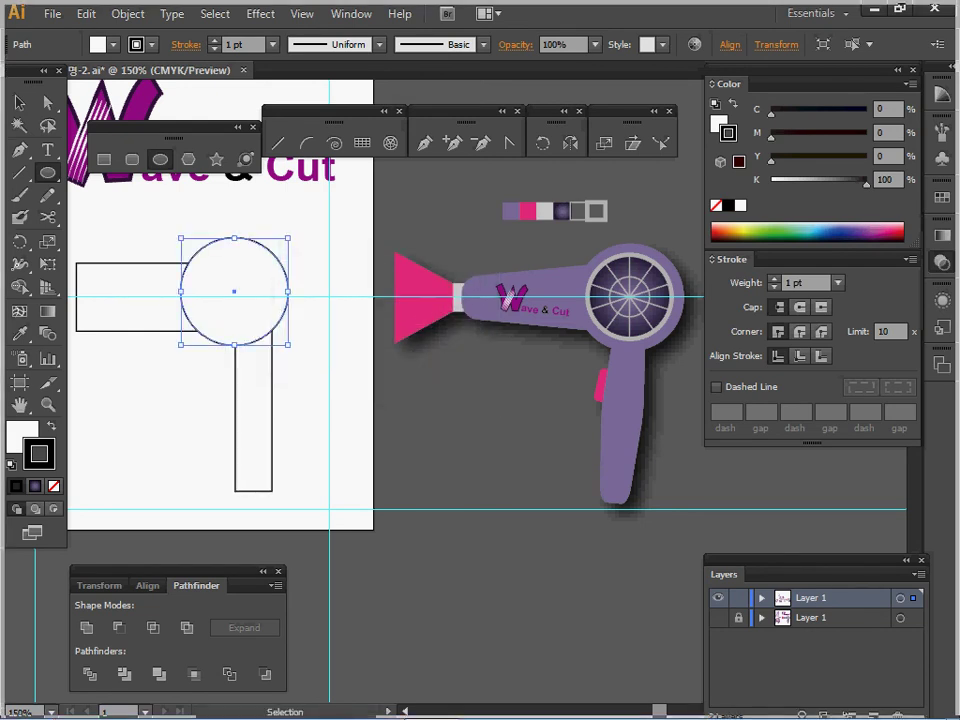
pyautogui.hotkey('ctrl', 'shift', 'a')
pyautogui.moveTo(235, 291); pyautogui.dragTo(282, 293)
pyautogui.hotkey('ctrl', 'shift', 'a')
# - Remove the fill from the barrel, circle and handle, keeping only their black outlines
pyautogui.keyDown('ctrl'); pyautogui.click(213, 284); pyautogui.keyUp('ctrl')
pyautogui.moveTo(212, 229); pyautogui.dragTo(306, 350)
pyautogui.press('x')
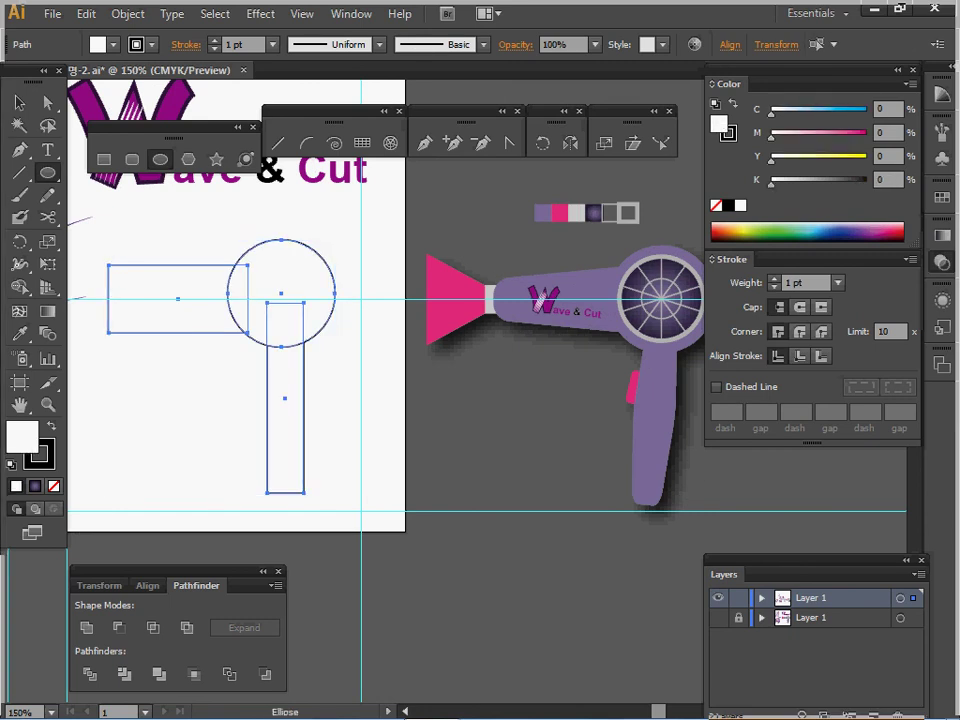
pyautogui.press('/')
pyautogui.hotkey('ctrl', 'shift', 'a')
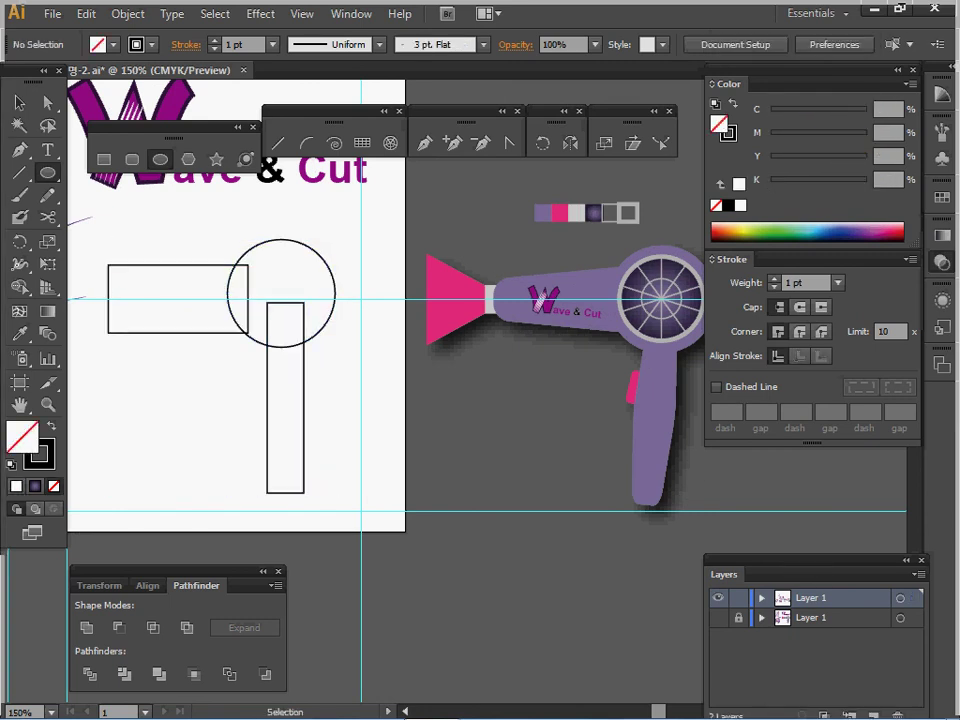
# - Align the barrel rectangle and the circle to each other by their vertical centres
pyautogui.keyDown('ctrl'); pyautogui.click(214, 332); pyautogui.keyUp('ctrl')
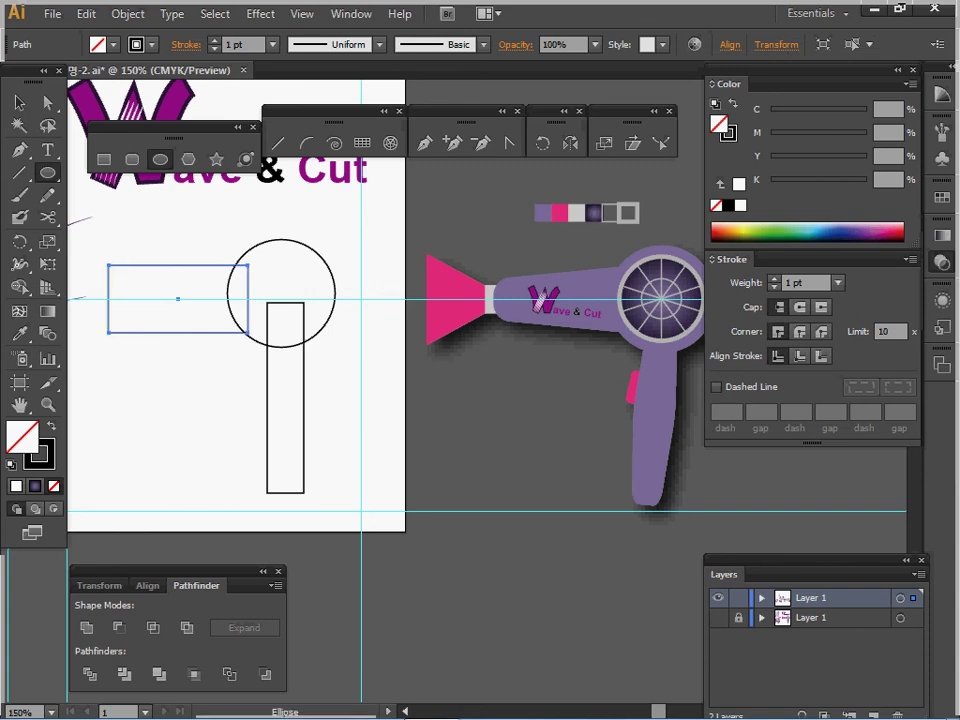
pyautogui.moveTo(209, 226); pyautogui.dragTo(245, 290)
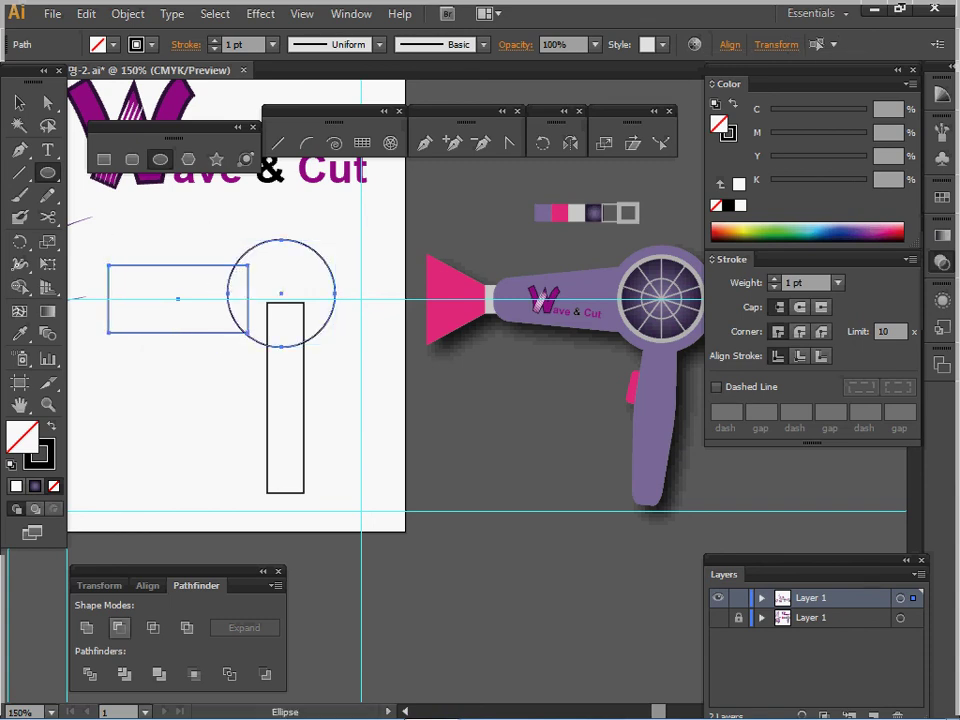
pyautogui.click(148, 586)
pyautogui.click(235, 628)
# - Align the circle and the handle rectangle to each other by their horizontal centres, and deselect them
pyautogui.keyDown('ctrl'); pyautogui.click(246, 422); pyautogui.keyUp('ctrl')
pyautogui.moveTo(246, 422); pyautogui.dragTo(303, 337)
pyautogui.moveTo(303, 421); pyautogui.dragTo(303, 421)
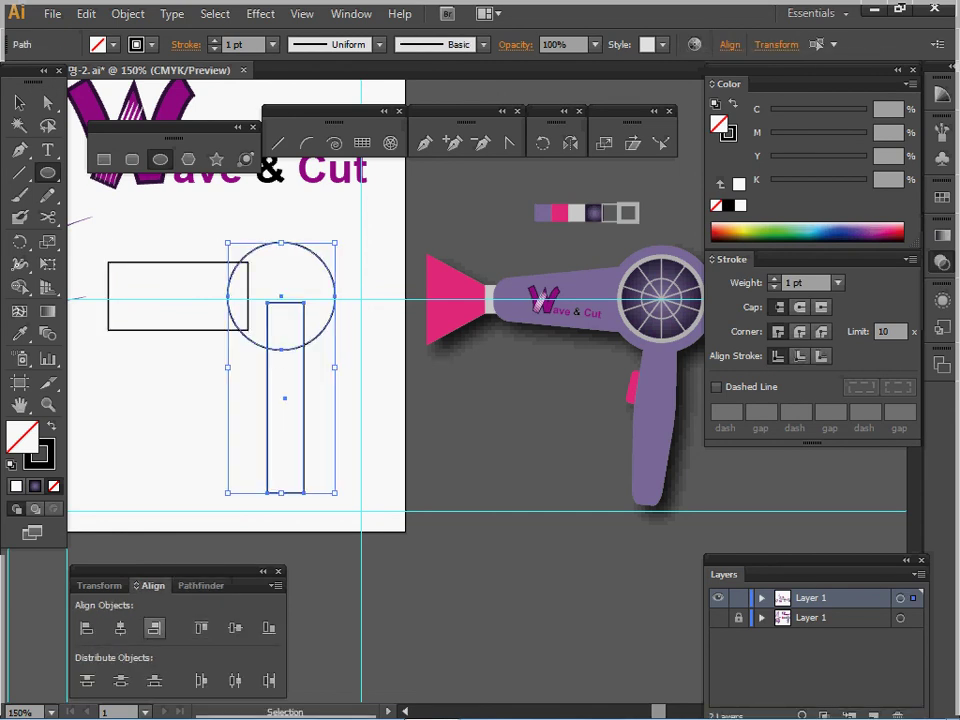
pyautogui.hotkey('ctrl', 'shift', 'a')
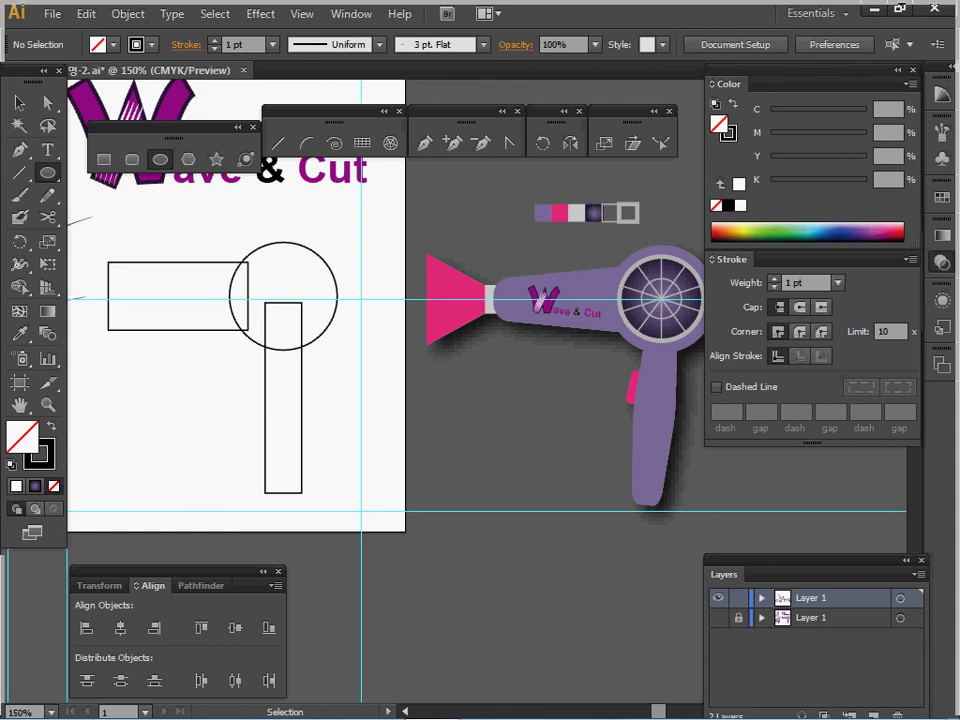
# - Nudge the barrel rectangle slightly right, further into the circle, without shifting it vertically
pyautogui.moveTo(178, 296); pyautogui.dragTo(191, 291)
pyautogui.hotkey('ctrl', 'z')
pyautogui.press('Right')
pyautogui.press('Right')
pyautogui.press('Right')
pyautogui.press('Right')
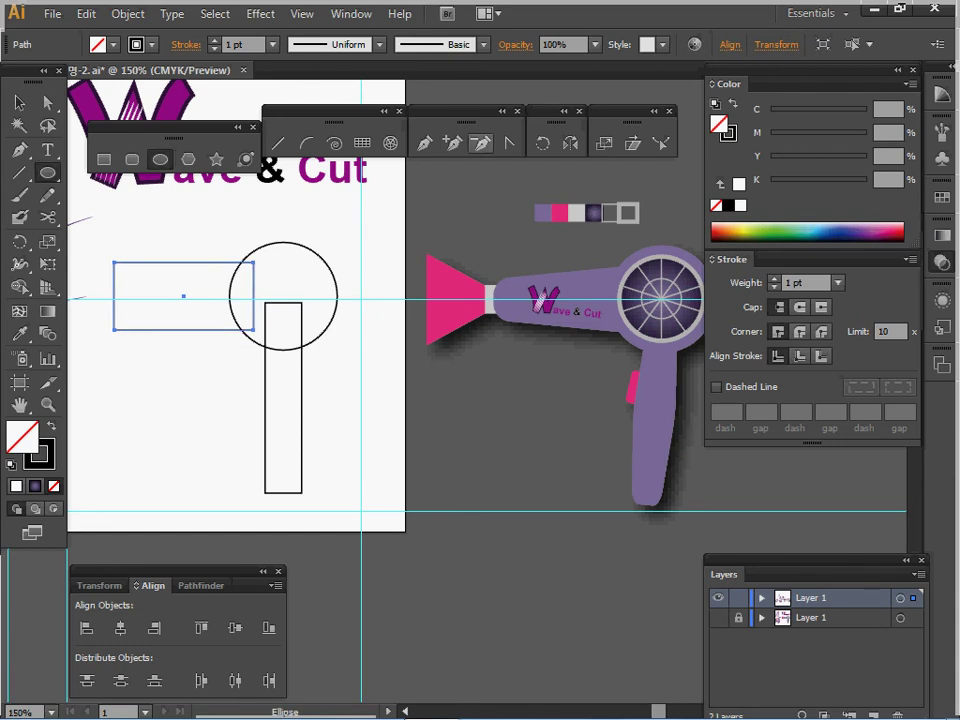
# - Taper the barrel by scaling its two left corner anchor points to 60%
pyautogui.press('a')
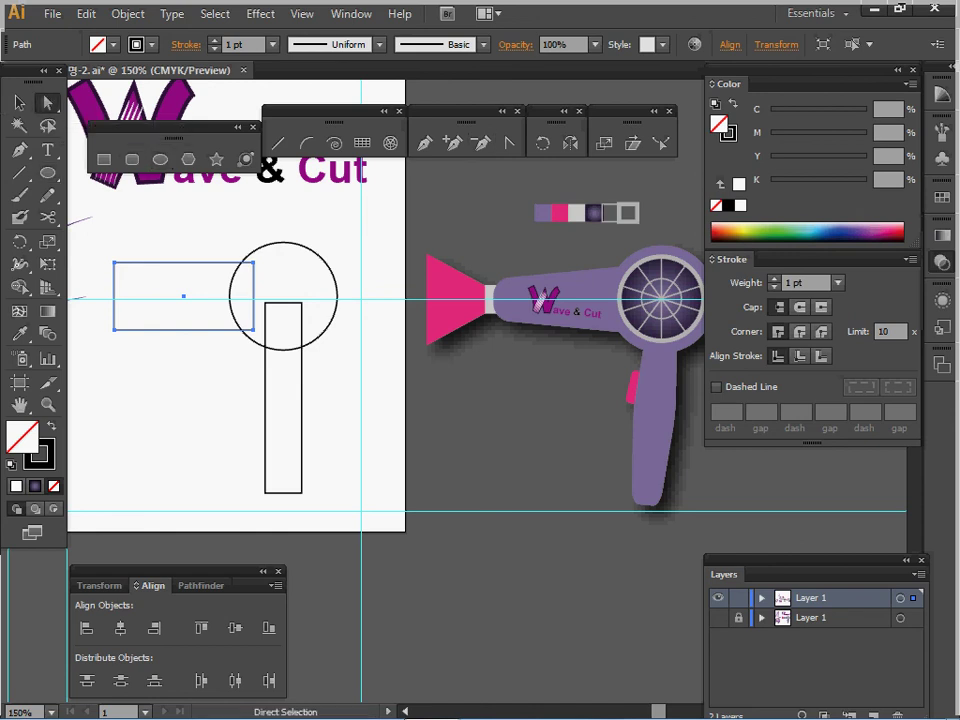
pyautogui.moveTo(106, 244); pyautogui.dragTo(107, 343)
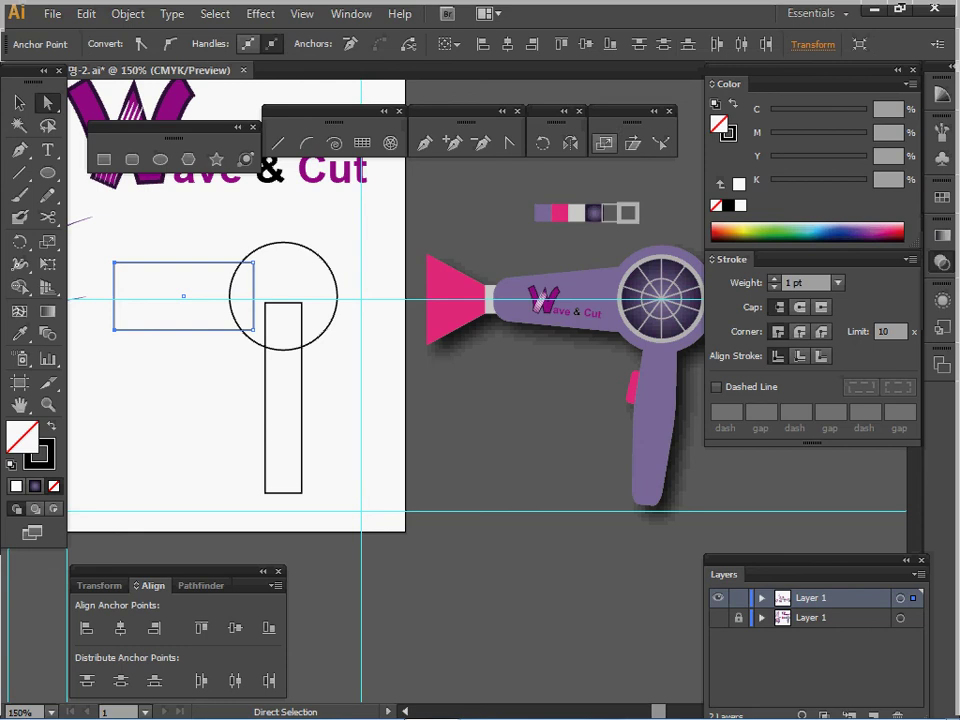
pyautogui.doubleClick(604, 143)
pyautogui.write('60')
pyautogui.press('Return')
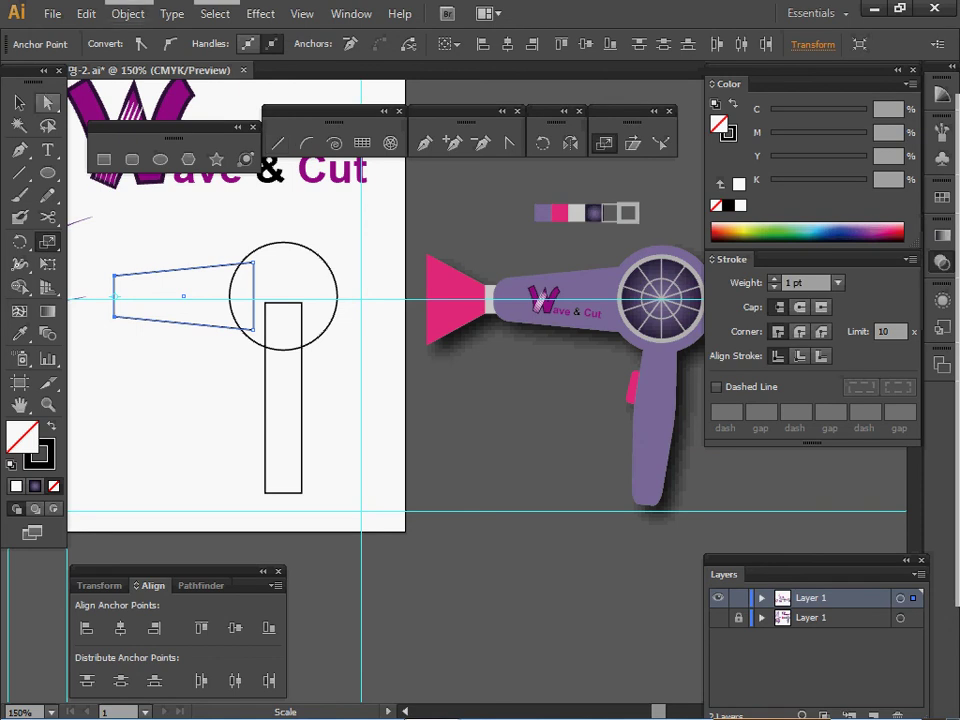
# - Add anchor points at the midpoints of the handle rectangle's sides
pyautogui.press('v')
pyautogui.moveTo(274, 406); pyautogui.dragTo(275, 407)
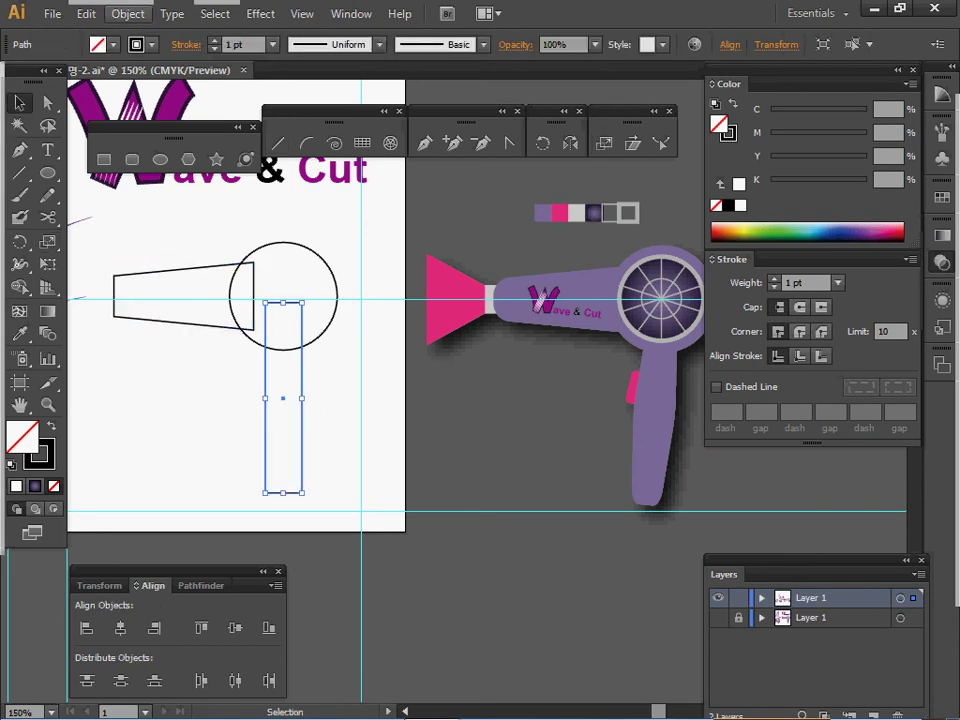
pyautogui.click(128, 14)
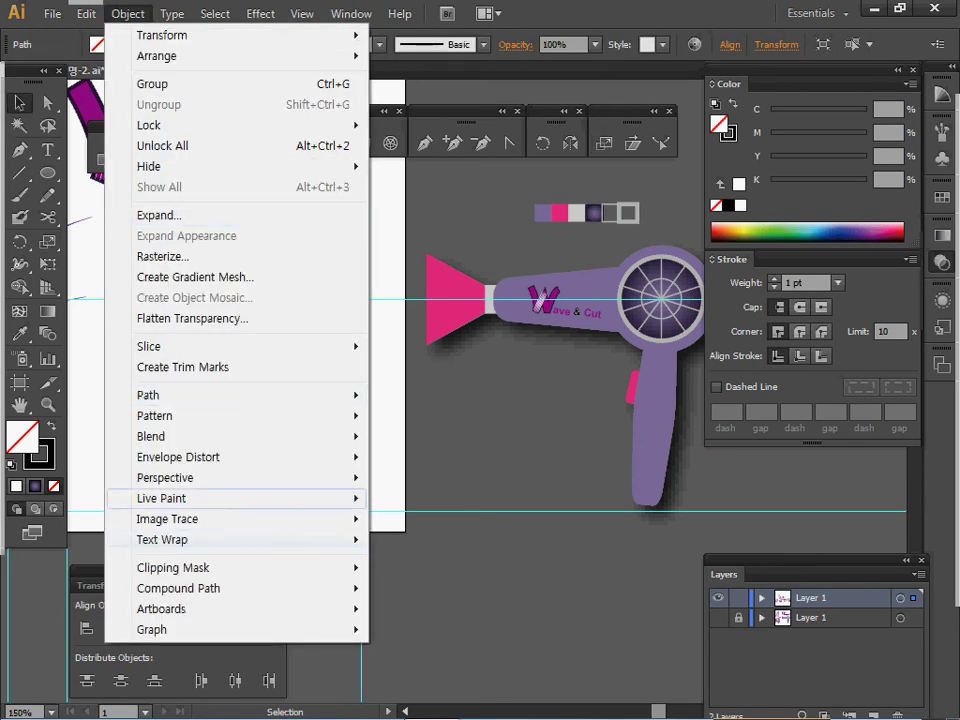
pyautogui.moveTo(200, 395)
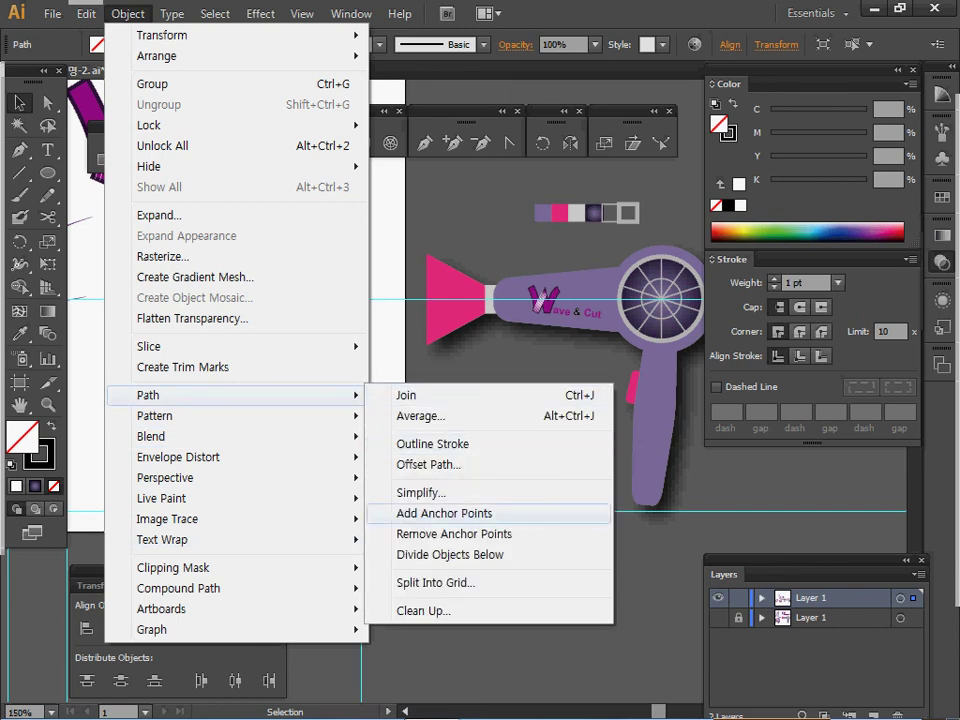
pyautogui.click(444, 513)
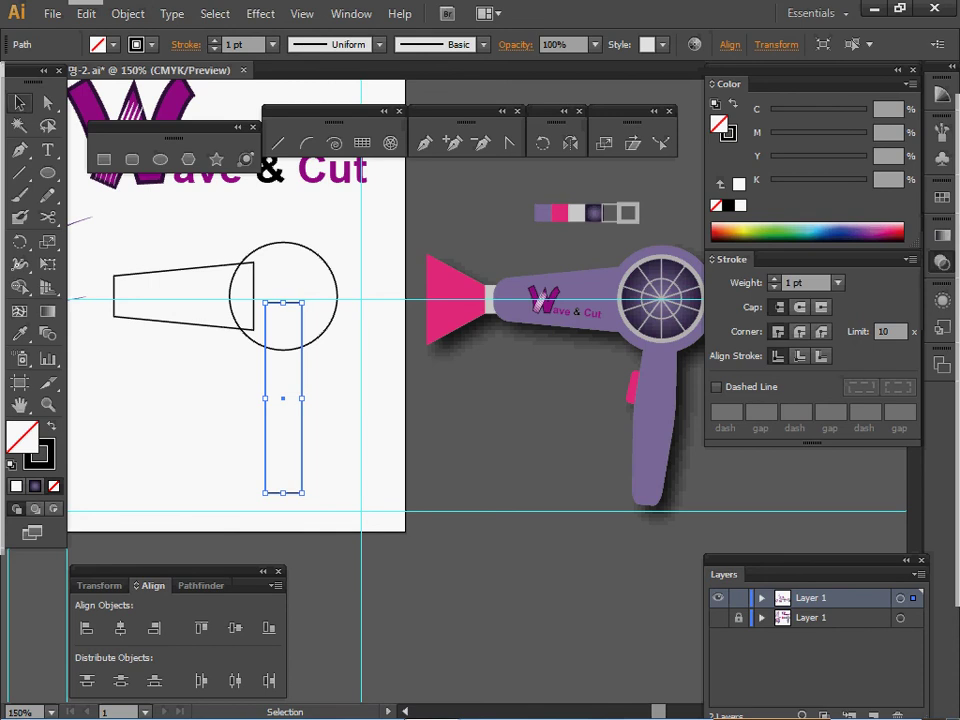
# - Widen the handle's middle by scaling its two side midpoint anchors uniformly to 150%
pyautogui.press('a')
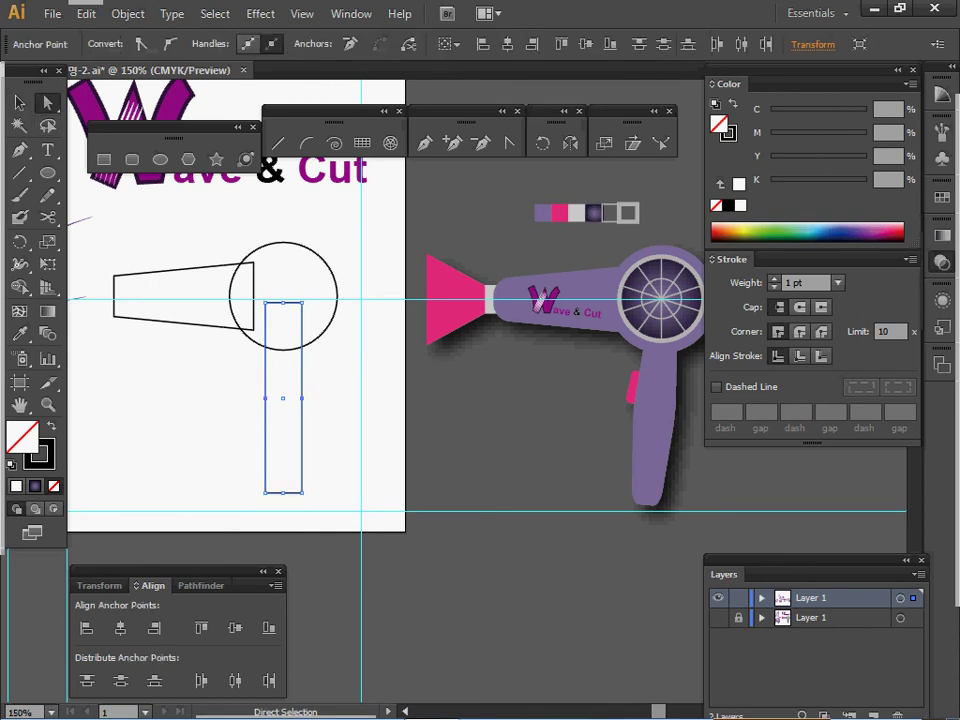
pyautogui.doubleClick(48, 242)
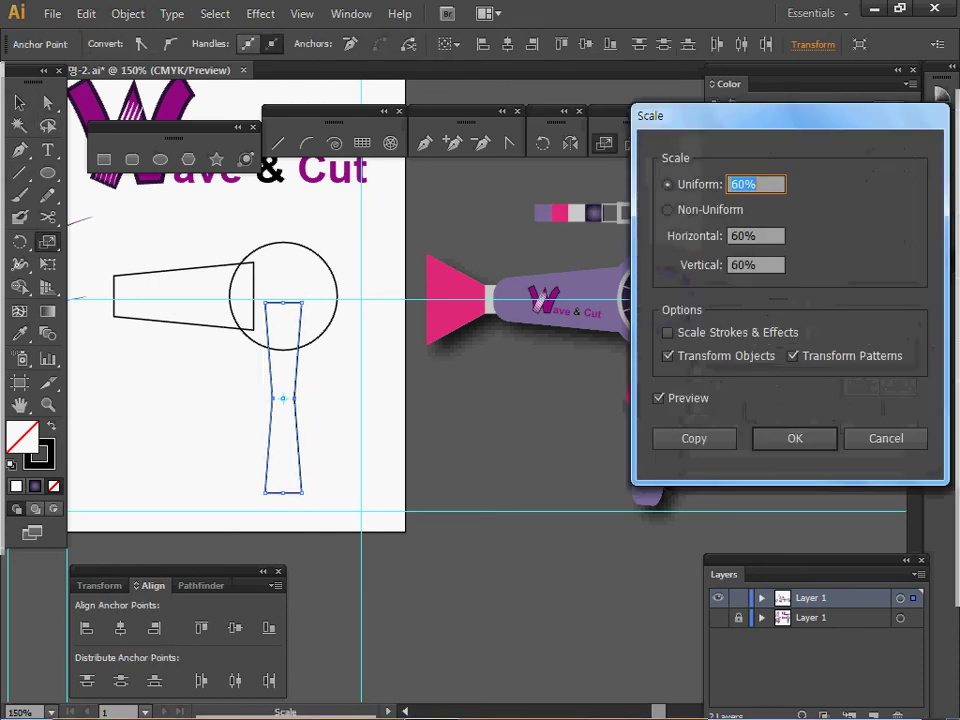
pyautogui.write('150')
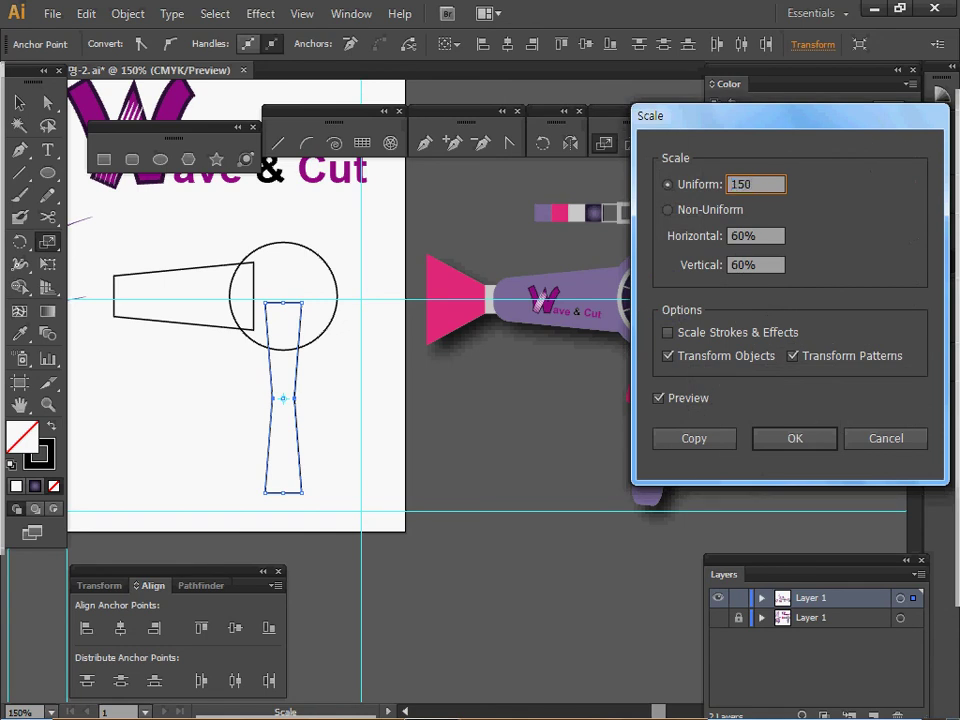
pyautogui.press('Return')
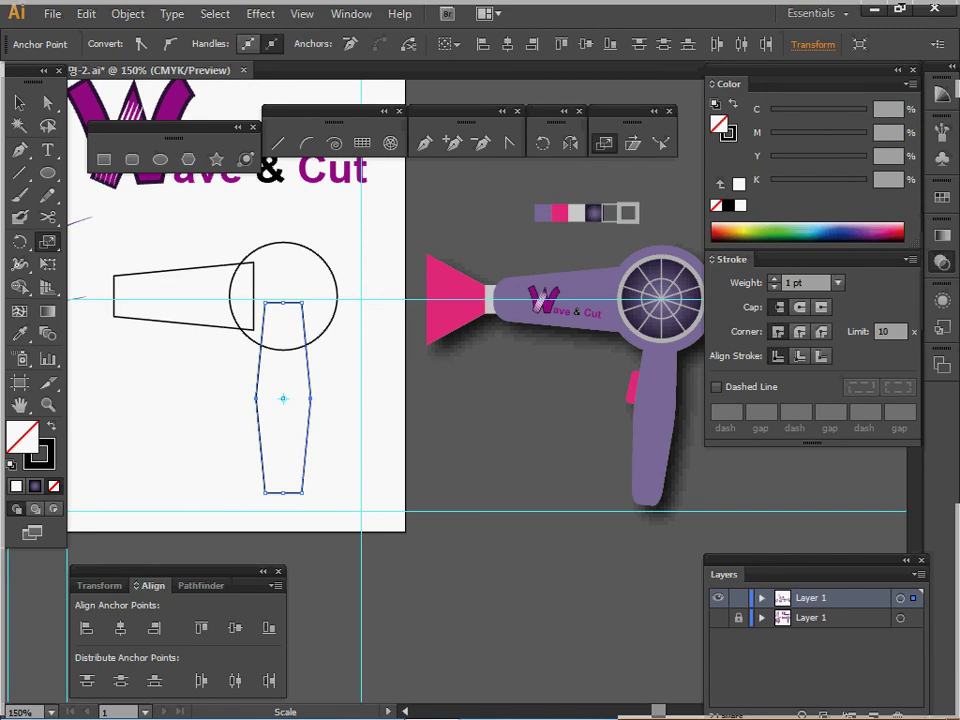
# - Undo the widening of the handle's middle and slightly narrow the handle rectangle from its left side
pyautogui.hotkey('ctrl', 'shift', 'a')
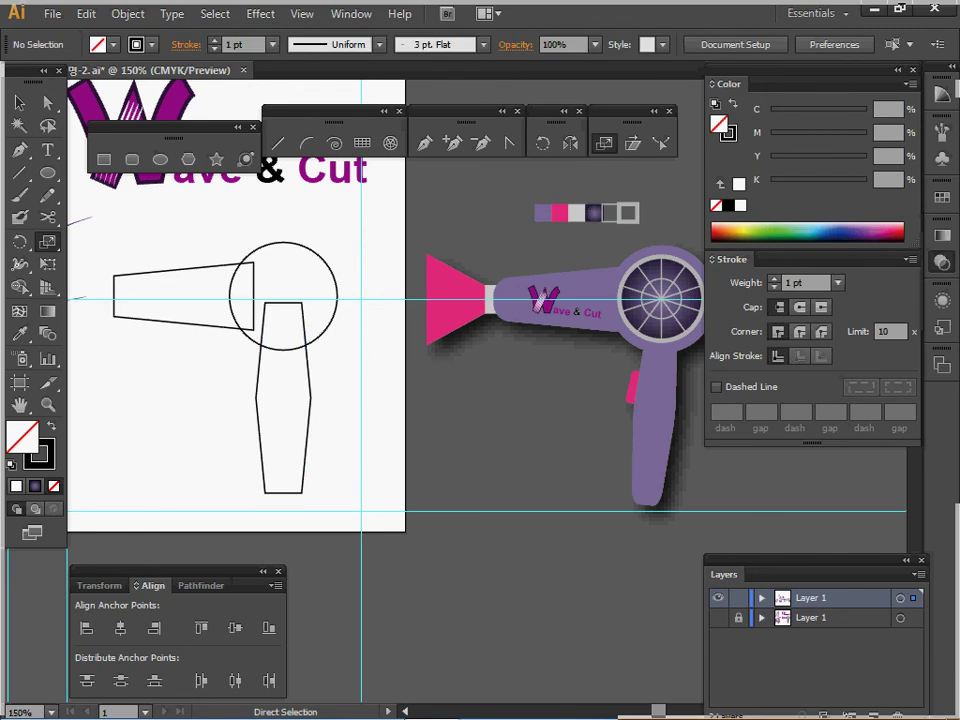
pyautogui.hotkey('ctrl', 'z')
pyautogui.hotkey('ctrl', 'z')
pyautogui.hotkey('ctrl', 'z')
pyautogui.press('v')
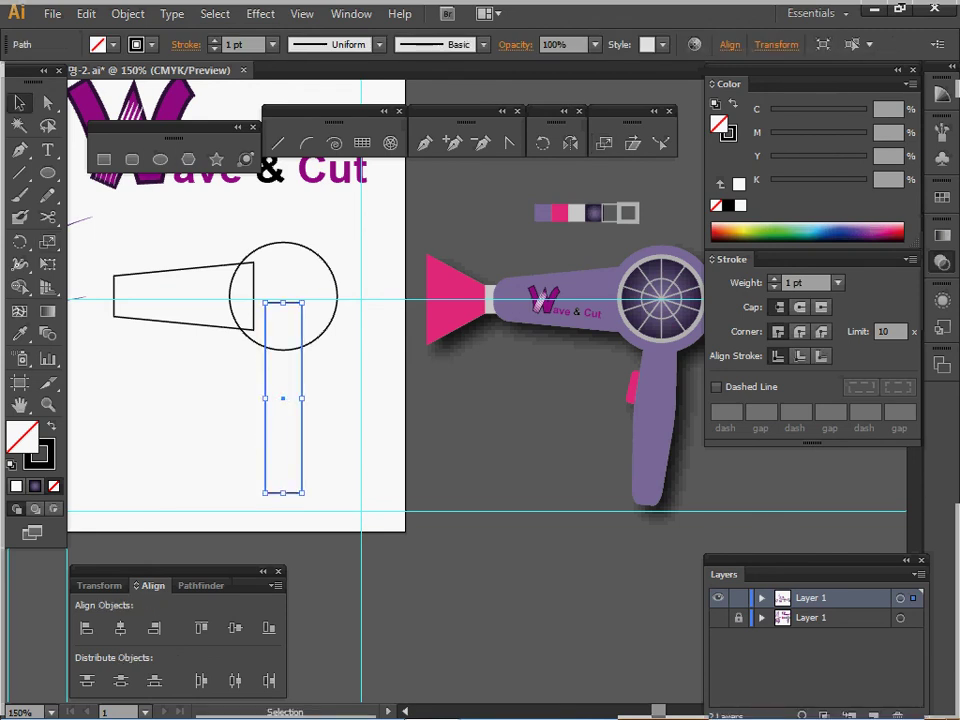
pyautogui.moveTo(265, 398); pyautogui.dragTo(269, 398)
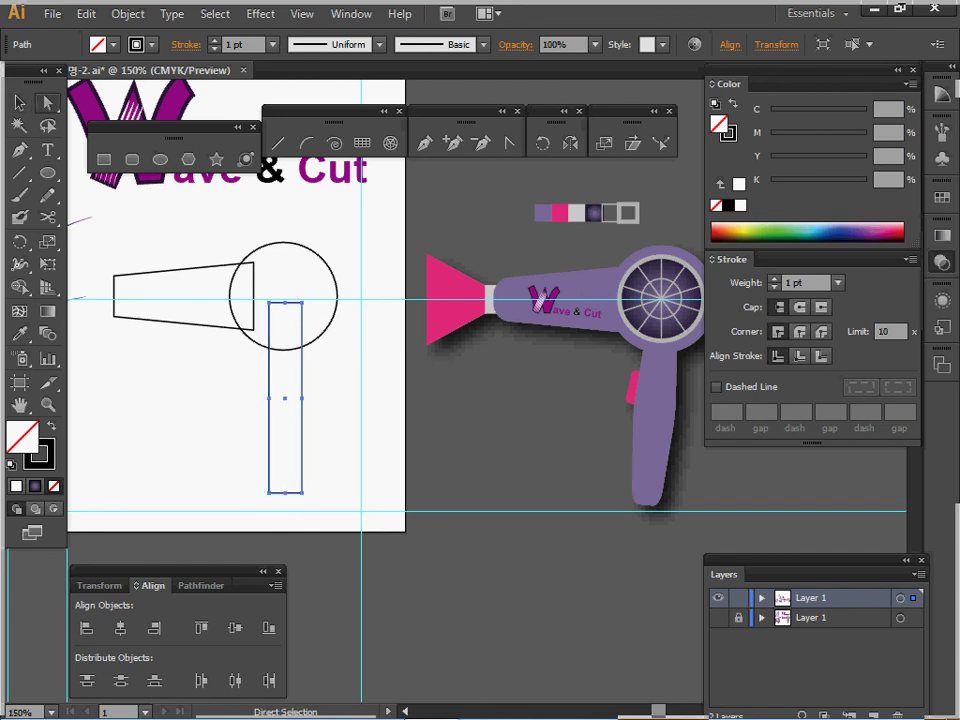
# - Widen the narrowed handle's middle by scaling its two side midpoint anchors uniformly to 150%
pyautogui.press('a')
pyautogui.press('s')
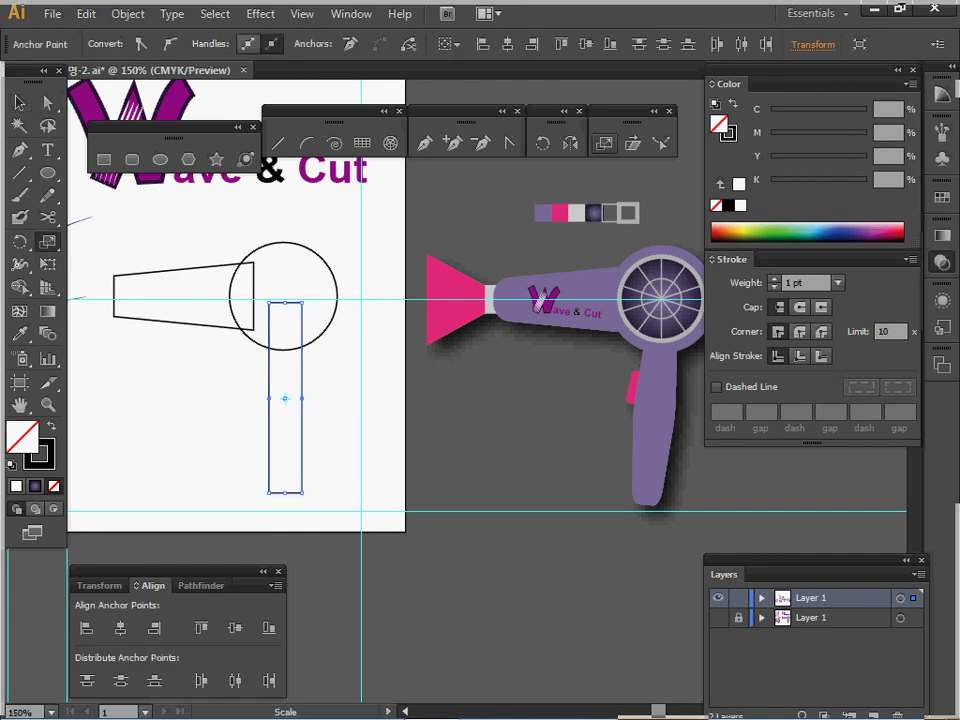
pyautogui.press('Return')
pyautogui.write('130')
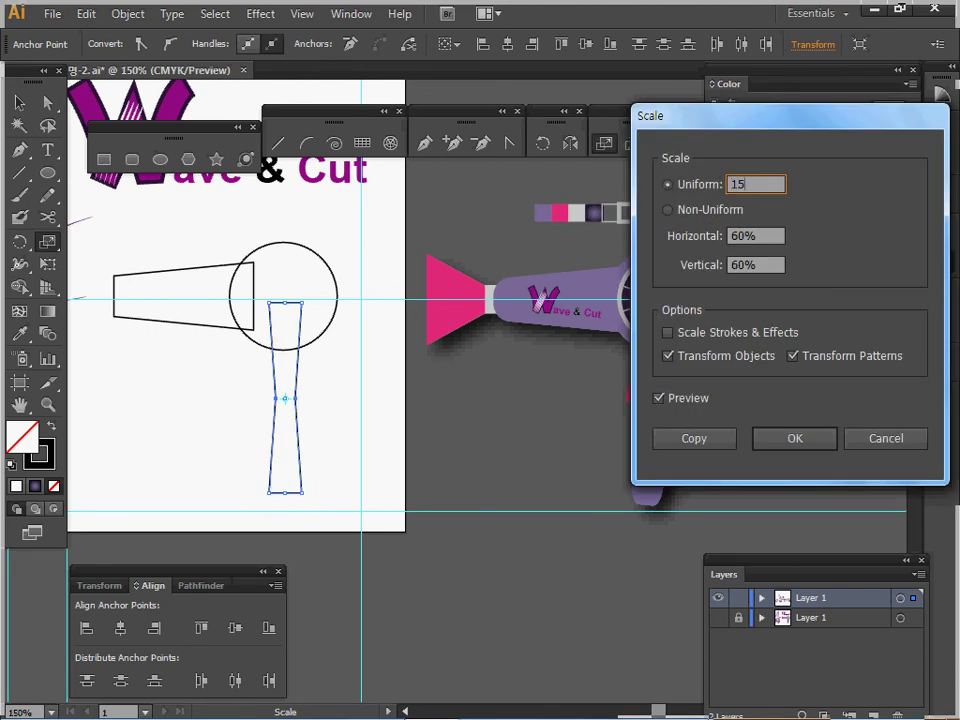
pyautogui.press('Return')
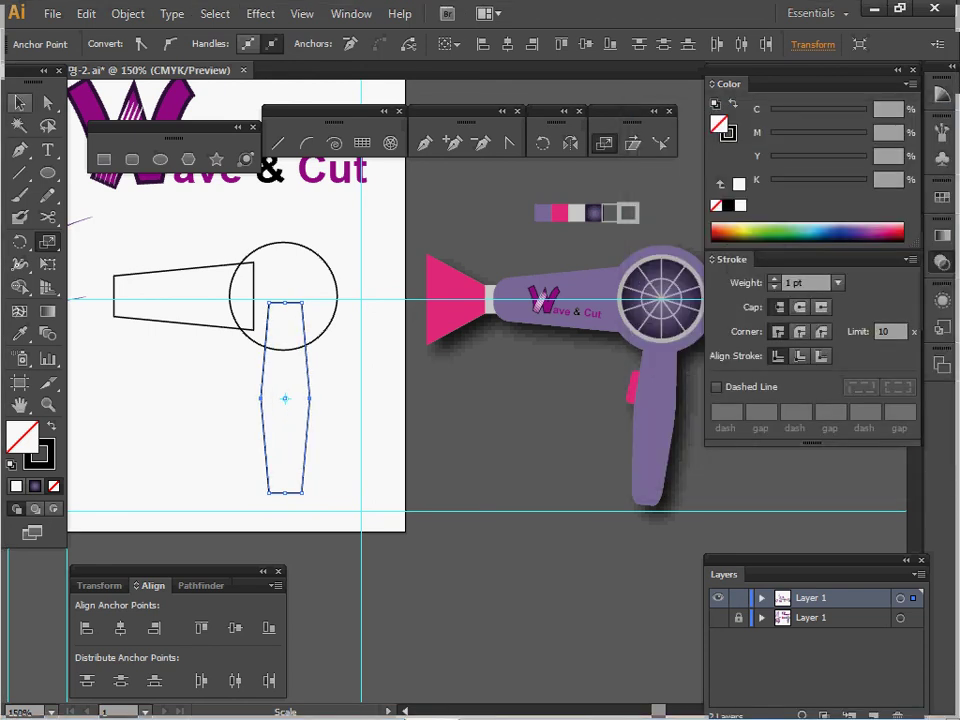
# - Move the handle slightly down and rotate it a few degrees clockwise about its top-left corner
pyautogui.press('v')
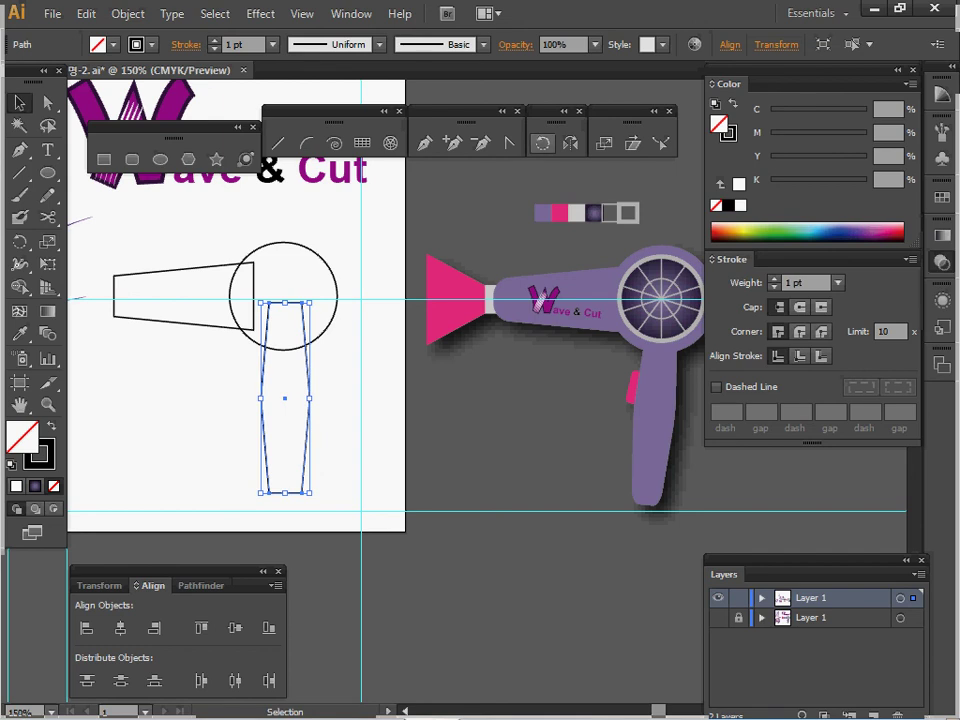
pyautogui.press('r')
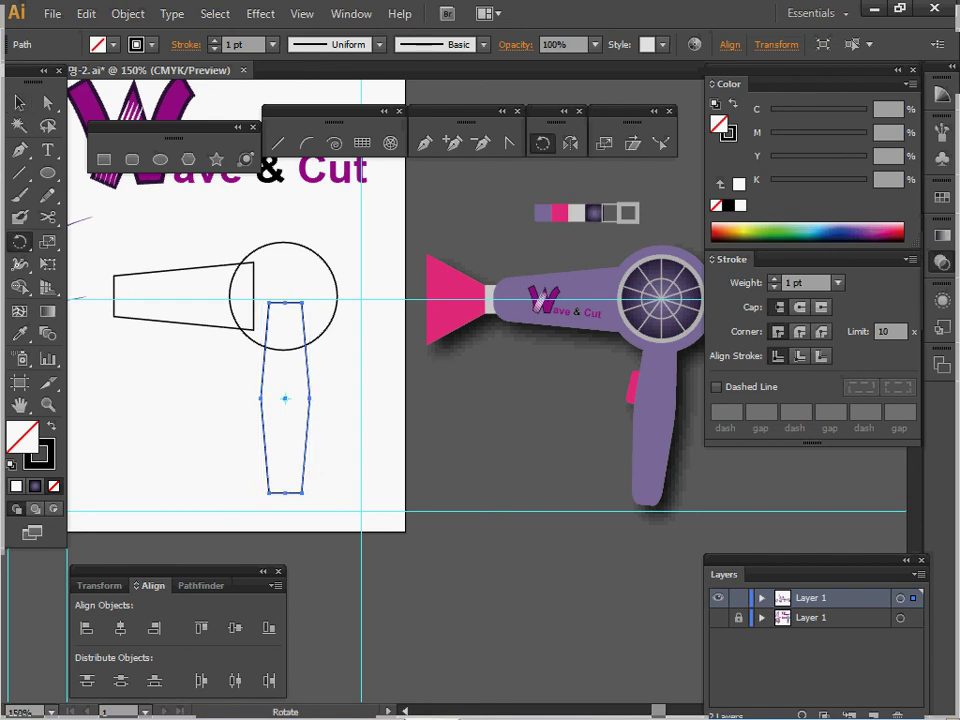
pyautogui.click(268, 301)
pyautogui.press('v')
pyautogui.moveTo(269, 302); pyautogui.dragTo(270, 311)
pyautogui.press('r')
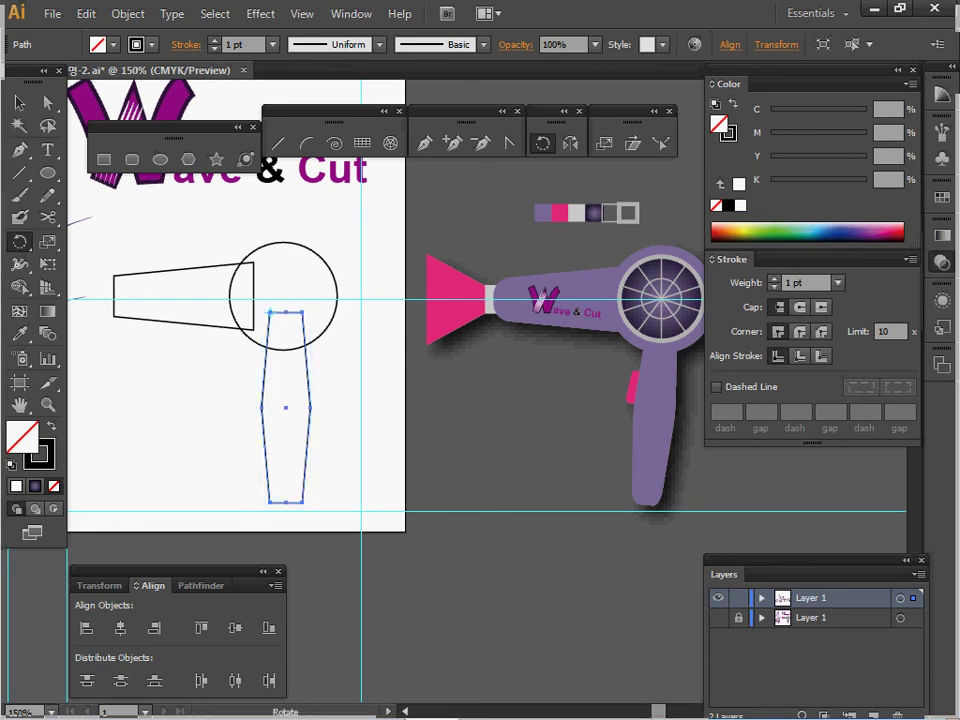
pyautogui.moveTo(286, 502); pyautogui.dragTo(272, 503)
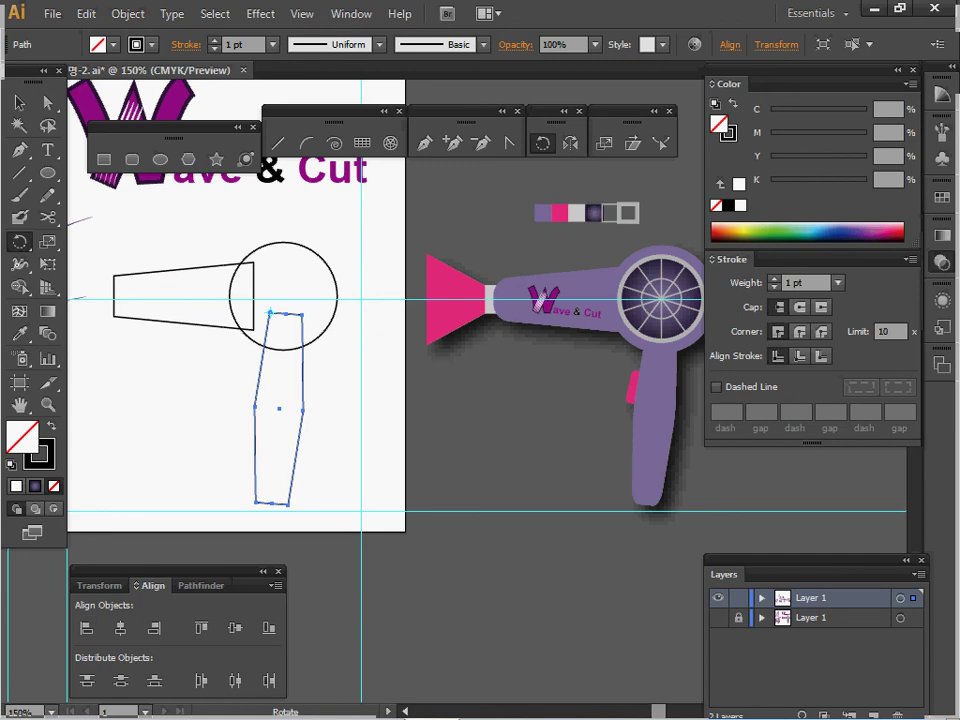
# - Apply Round Corners with a 4 mm radius to the barrel and handle and expand their appearance
pyautogui.hotkey('ctrl', 'shift', 'a')
pyautogui.moveTo(144, 249); pyautogui.dragTo(171, 321)
pyautogui.moveTo(217, 435); pyautogui.dragTo(330, 490)
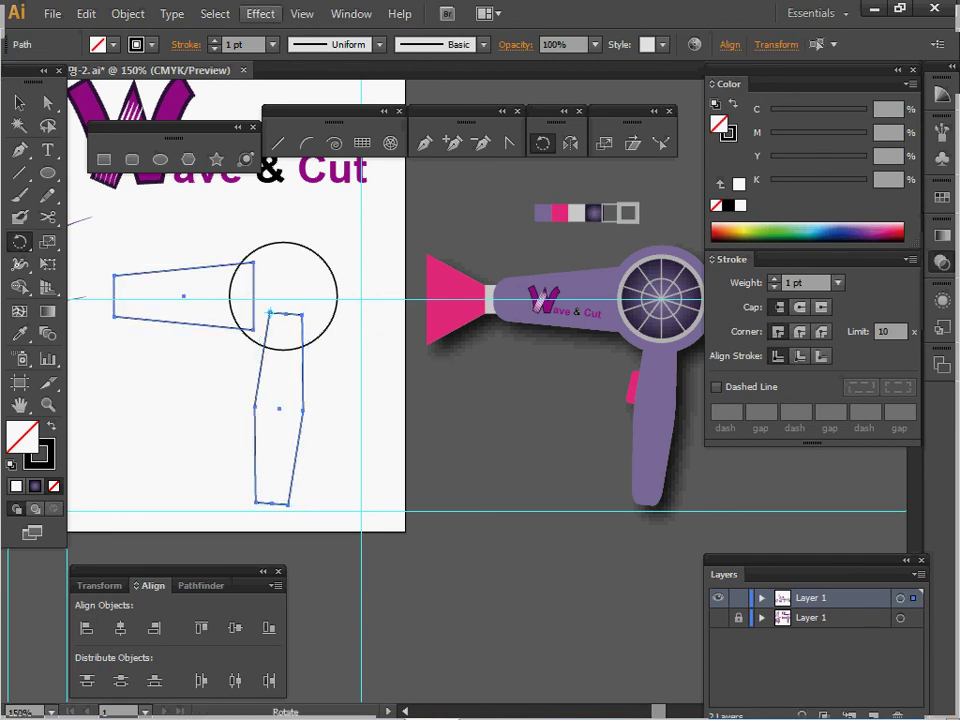
pyautogui.click(260, 14)
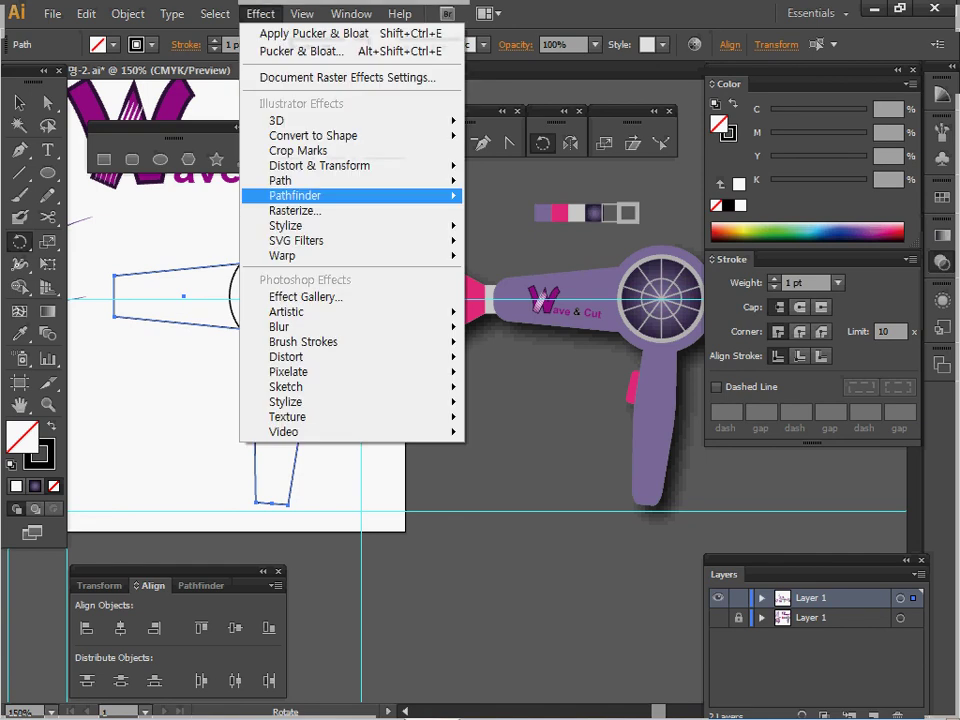
pyautogui.moveTo(300, 226)
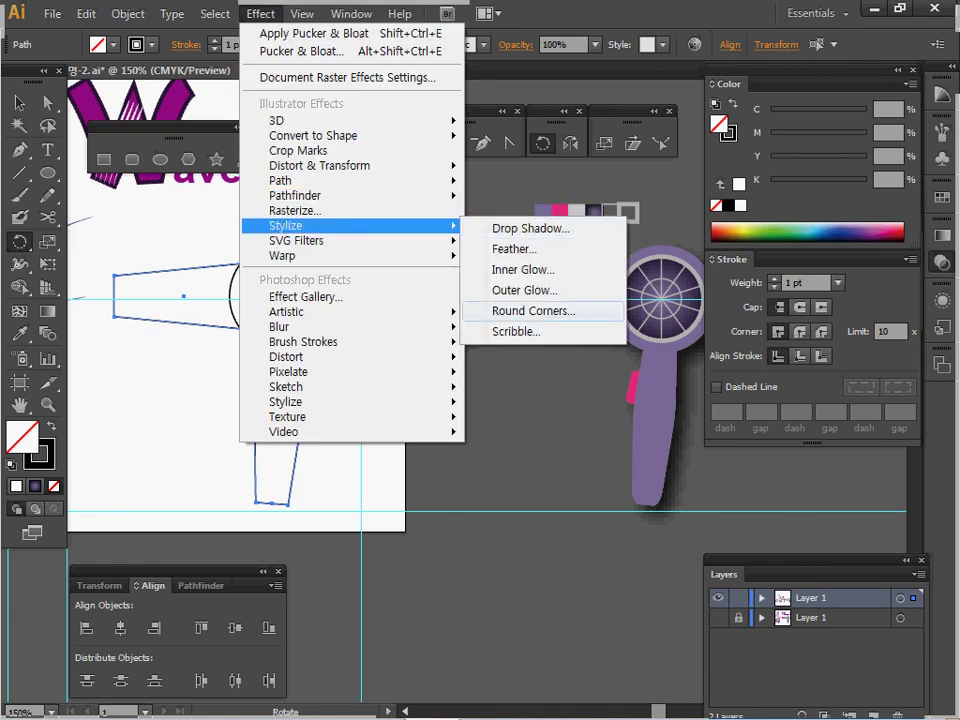
pyautogui.click(533, 310)
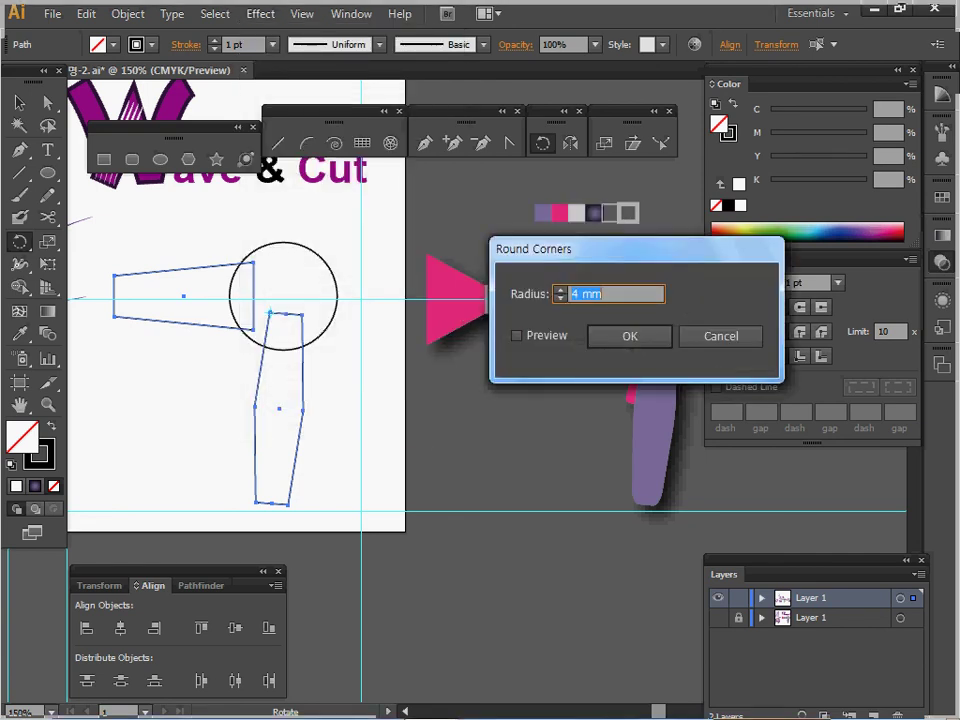
pyautogui.moveTo(590, 249); pyautogui.dragTo(552, 300)
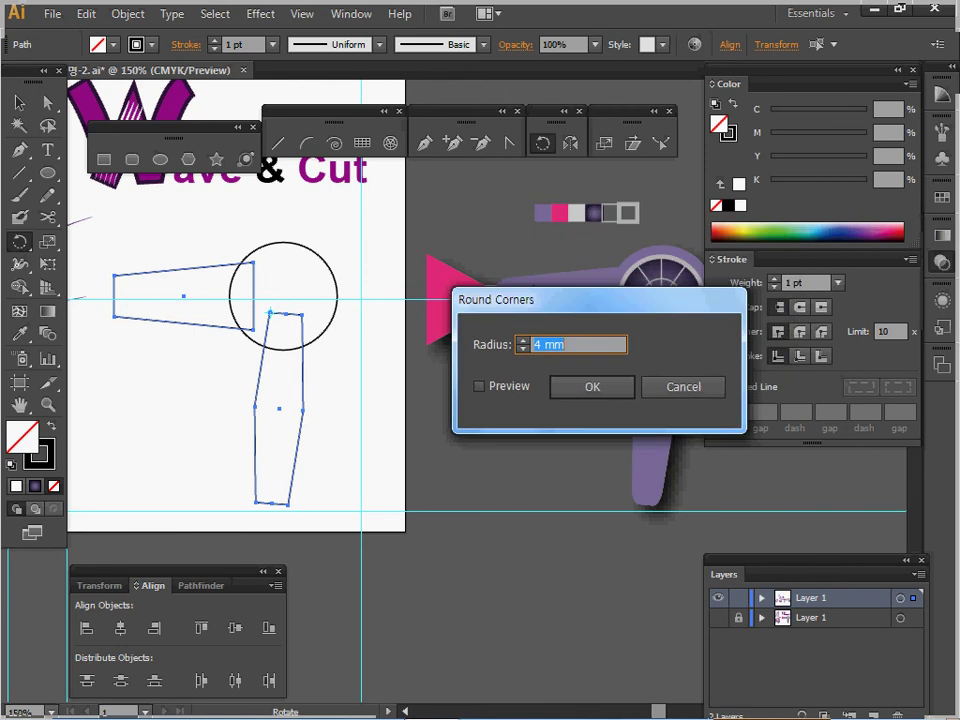
pyautogui.click(480, 386)
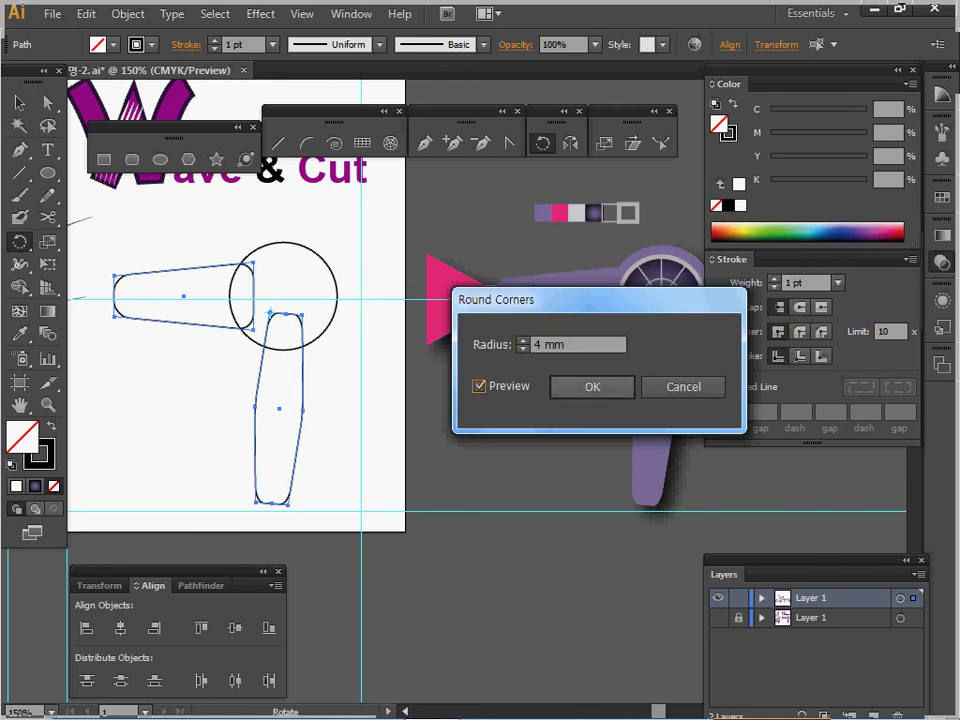
pyautogui.click(592, 386)
pyautogui.click(128, 13)
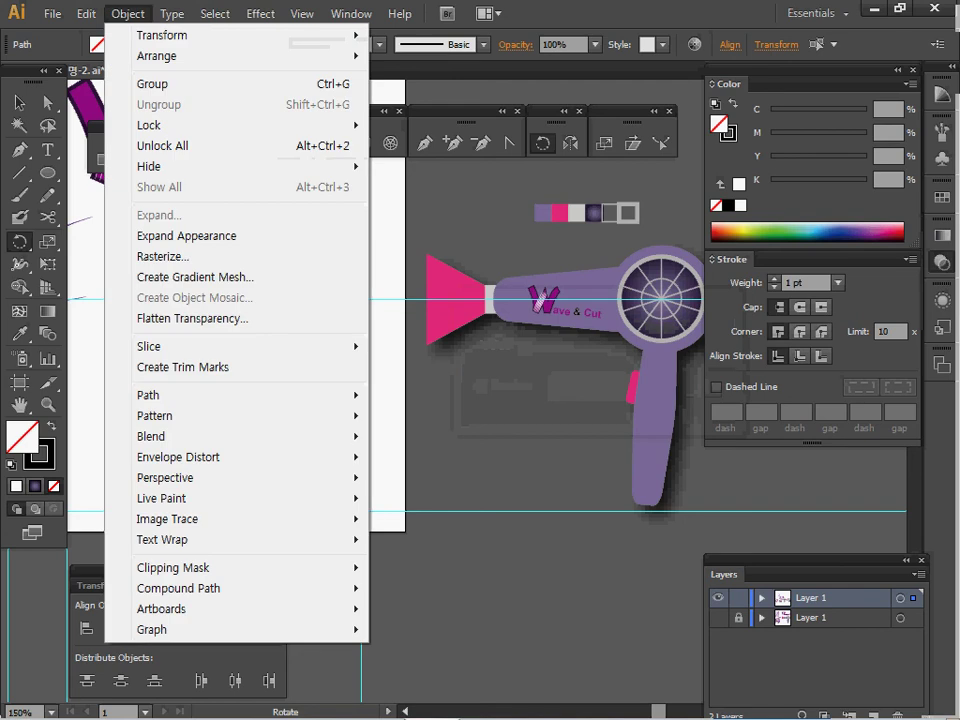
pyautogui.click(186, 236)
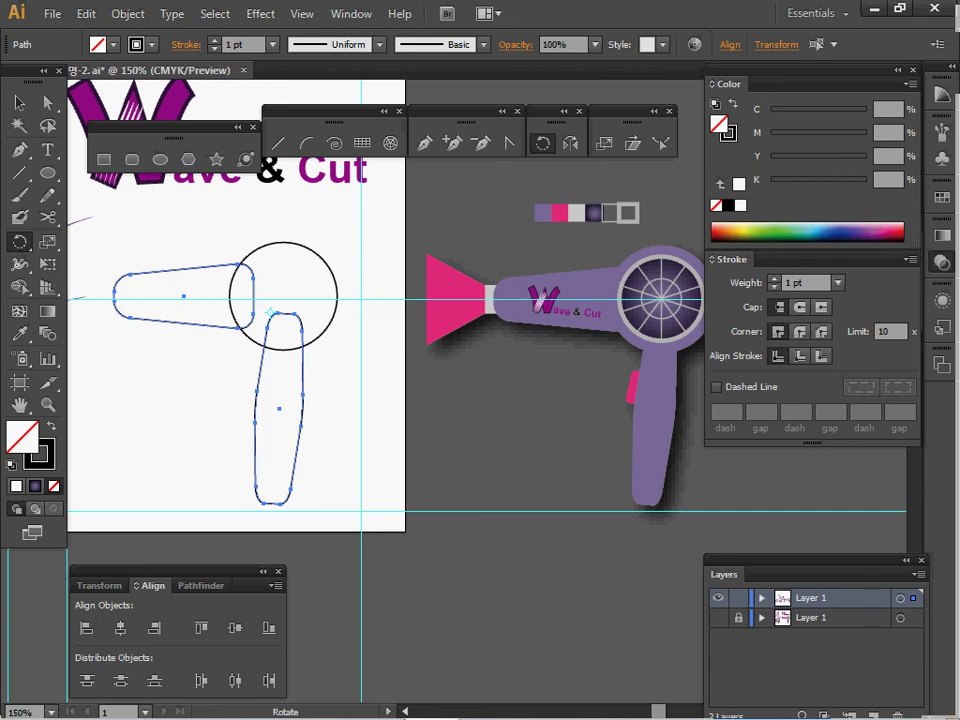
# - Unite the barrel, circle and handle into a single hair dryer outline
pyautogui.moveTo(293, 349); pyautogui.dragTo(184, 291)
pyautogui.hotkey('ctrl', 'z')
pyautogui.click(201, 586)
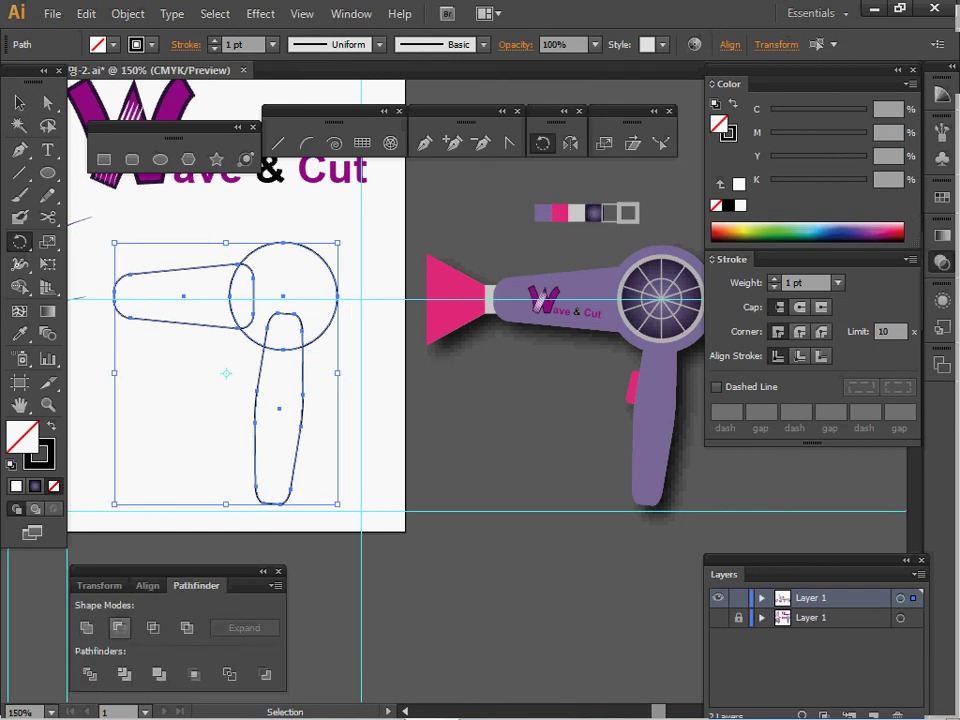
pyautogui.click(119, 627)
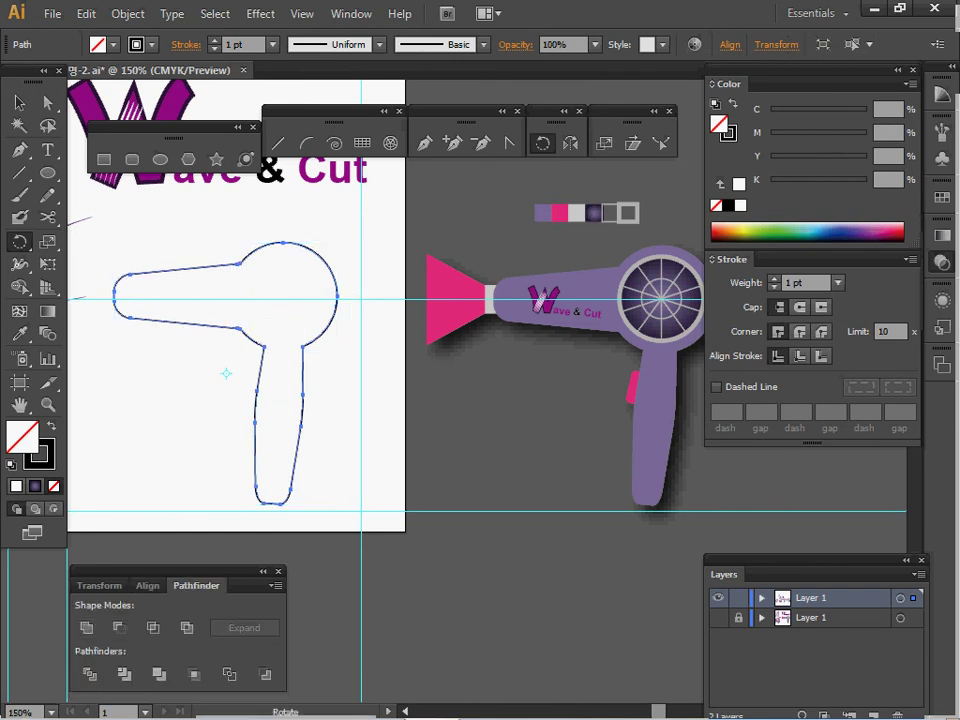
pyautogui.hotkey('ctrl', 'shift', 'a')
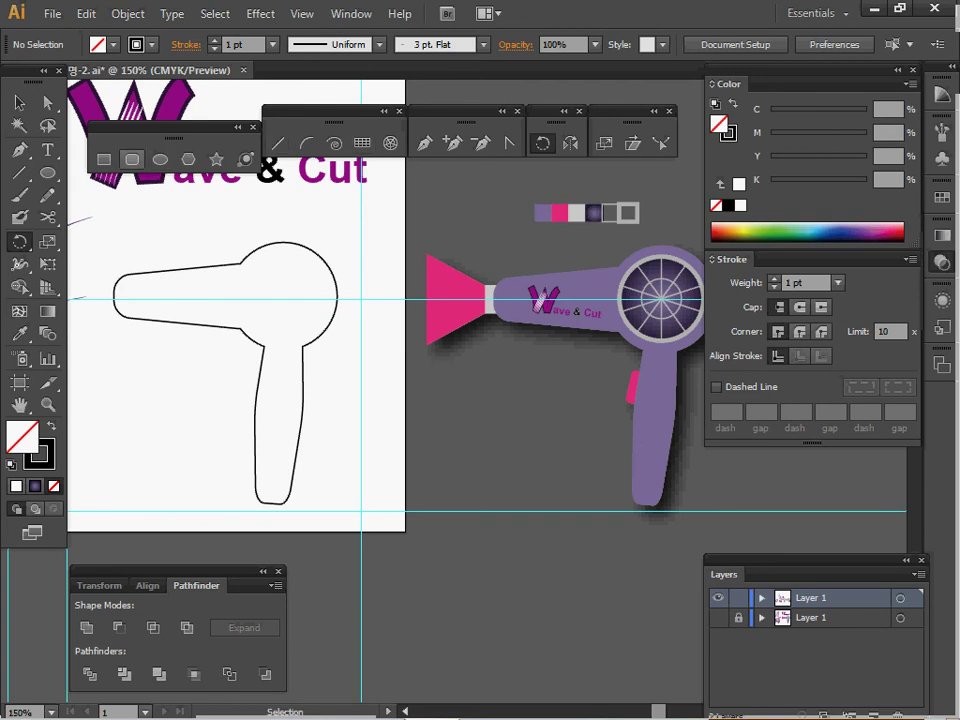
# - Draw a rectangle matching the reference nozzle's extents and place it at the narrow end of the barrel
pyautogui.click(104, 159)
pyautogui.moveTo(427, 254); pyautogui.dragTo(486, 345)
pyautogui.moveTo(456, 300); pyautogui.dragTo(95, 293)
# - Move the nozzle rectangle and the dryer outline together to the right across the artboard
pyautogui.keyDown('ctrl'); pyautogui.keyDown('shift'); pyautogui.click(115, 293); pyautogui.keyUp('shift'); pyautogui.keyUp('ctrl')
pyautogui.keyDown('ctrl'); pyautogui.keyDown('shift'); pyautogui.click(124, 285); pyautogui.keyUp('shift'); pyautogui.keyUp('ctrl')
pyautogui.keyDown('ctrl'); pyautogui.keyDown('shift'); pyautogui.click(124, 285); pyautogui.keyUp('shift'); pyautogui.keyUp('ctrl')
pyautogui.moveTo(124, 300); pyautogui.dragTo(198, 300)
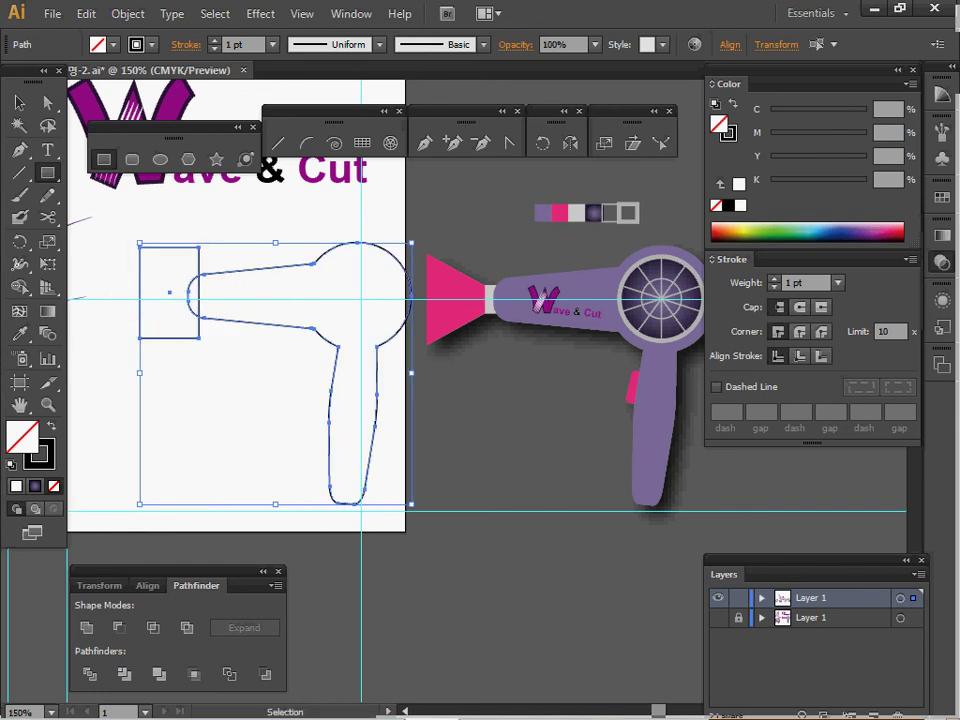
pyautogui.press('Right')
pyautogui.press('Right')
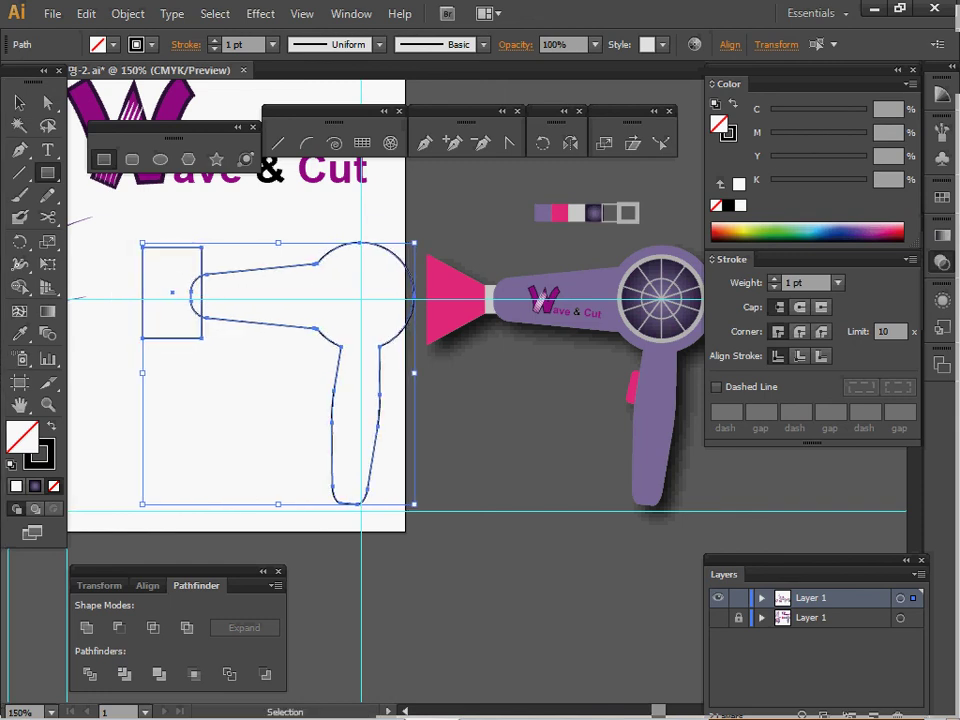
# - Position the nozzle rectangle just left of the barrel, vertically centred on it, and fill it with the reference pink swatch
pyautogui.hotkey('ctrl', 'shift', 'a')
pyautogui.moveTo(202, 300); pyautogui.dragTo(164, 300)
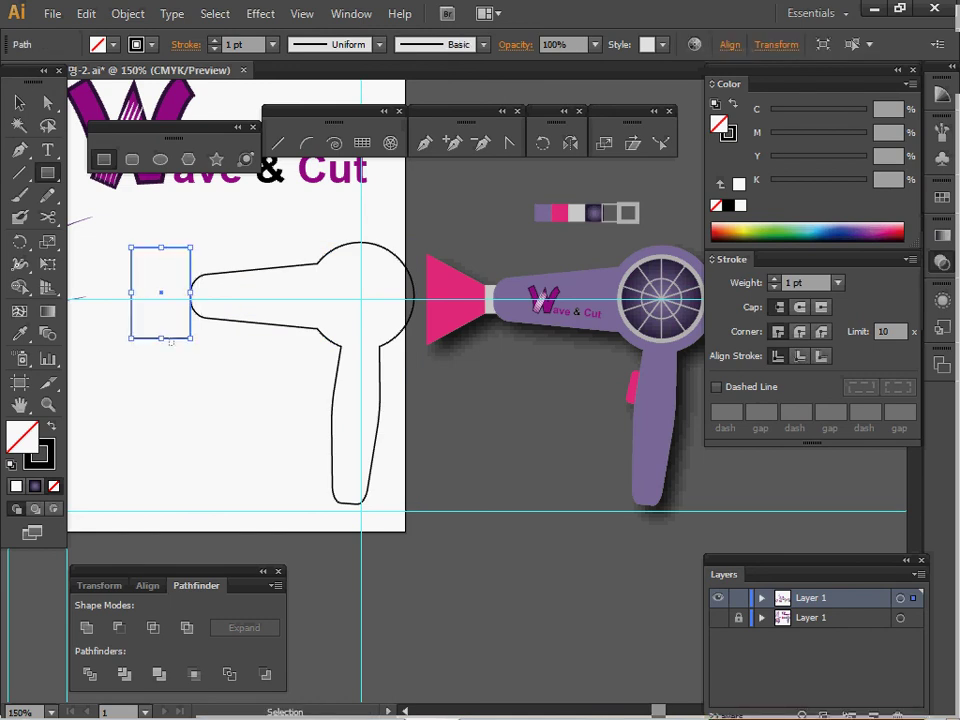
pyautogui.click(262, 269)
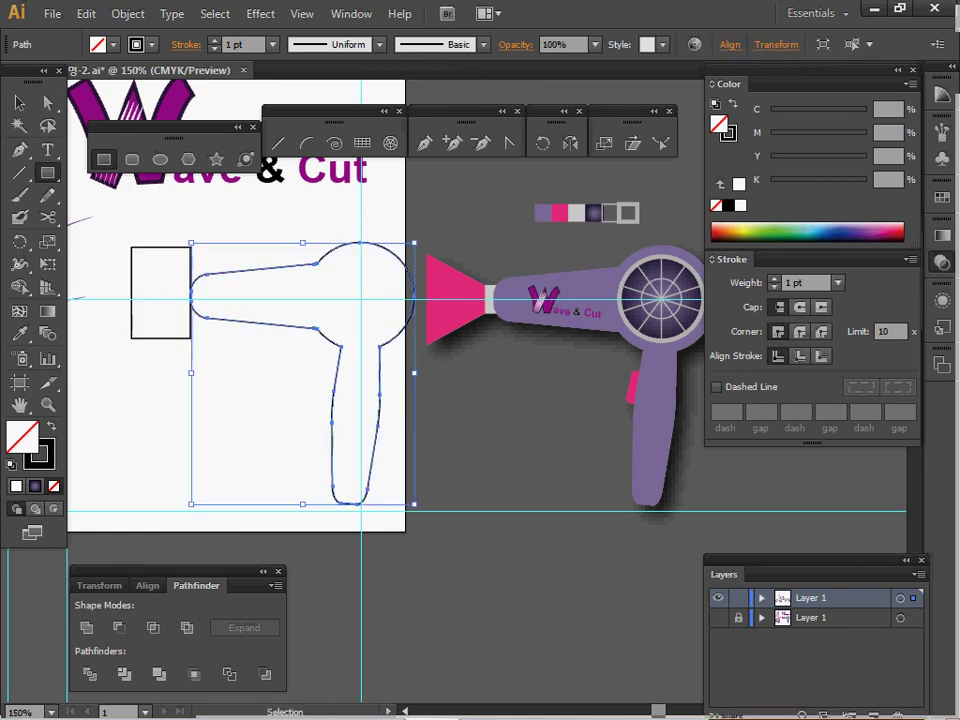
pyautogui.moveTo(190, 275); pyautogui.dragTo(155, 296)
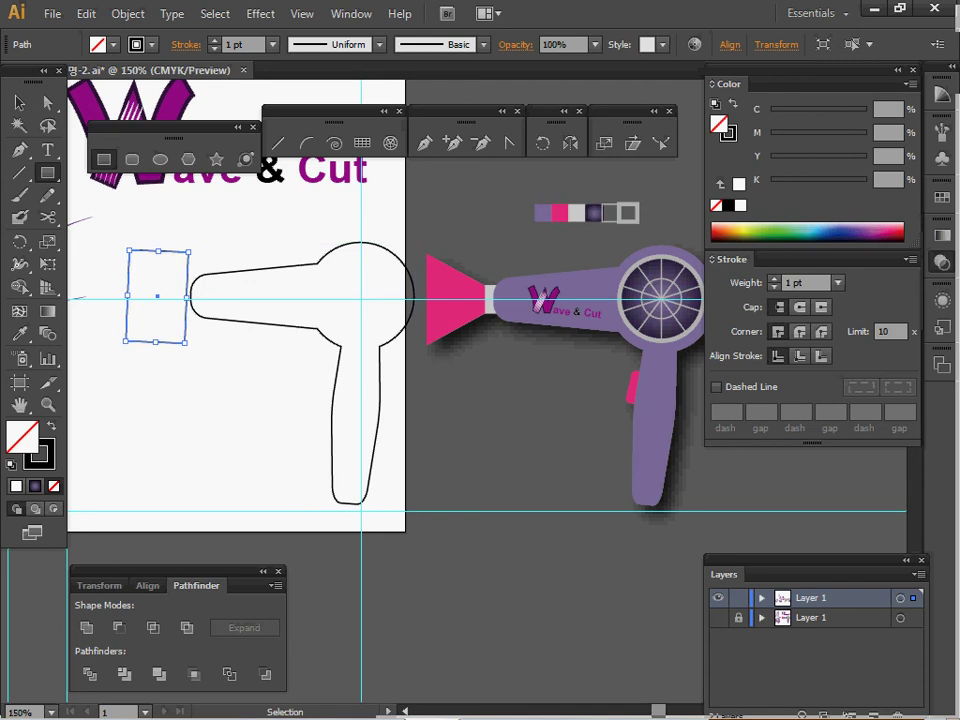
pyautogui.hotkey('ctrl', 'z')
pyautogui.keyDown('ctrl'); pyautogui.click(174, 381); pyautogui.keyUp('ctrl')
pyautogui.moveTo(174, 381); pyautogui.dragTo(141, 313)
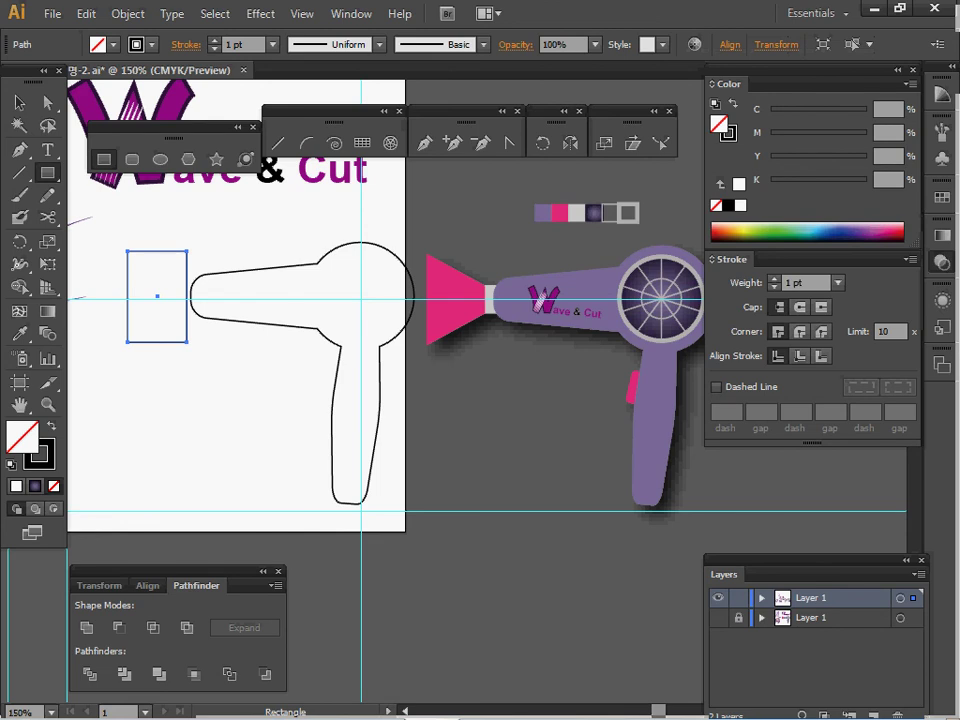
pyautogui.press('i')
pyautogui.click(560, 213)
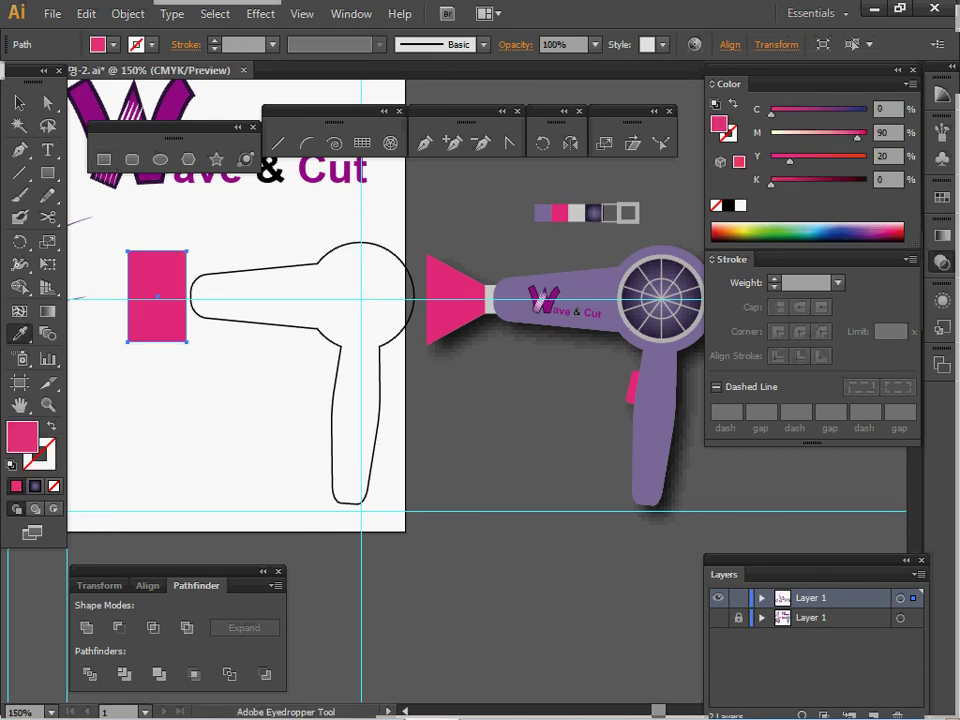
# - Taper the nozzle by scaling its two barrel-side corner anchors to 30%, and shift it slightly away from the barrel
pyautogui.press('a')
pyautogui.click(187, 251)
pyautogui.keyDown('shift'); pyautogui.click(187, 342); pyautogui.keyUp('shift')
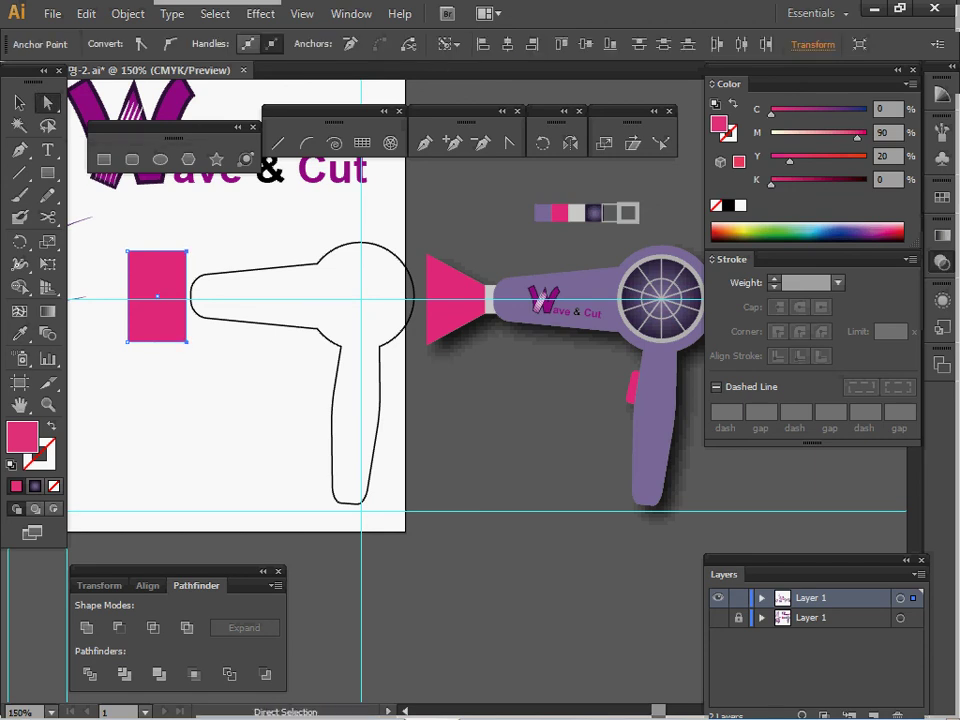
pyautogui.doubleClick(604, 143)
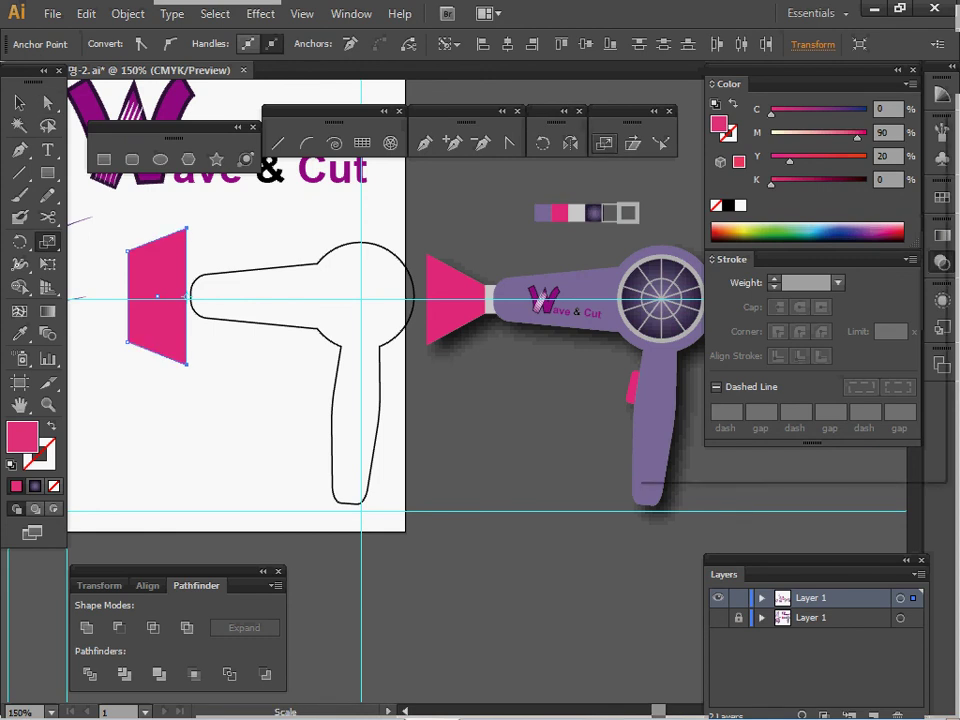
pyautogui.write('30')
pyautogui.press('Return')
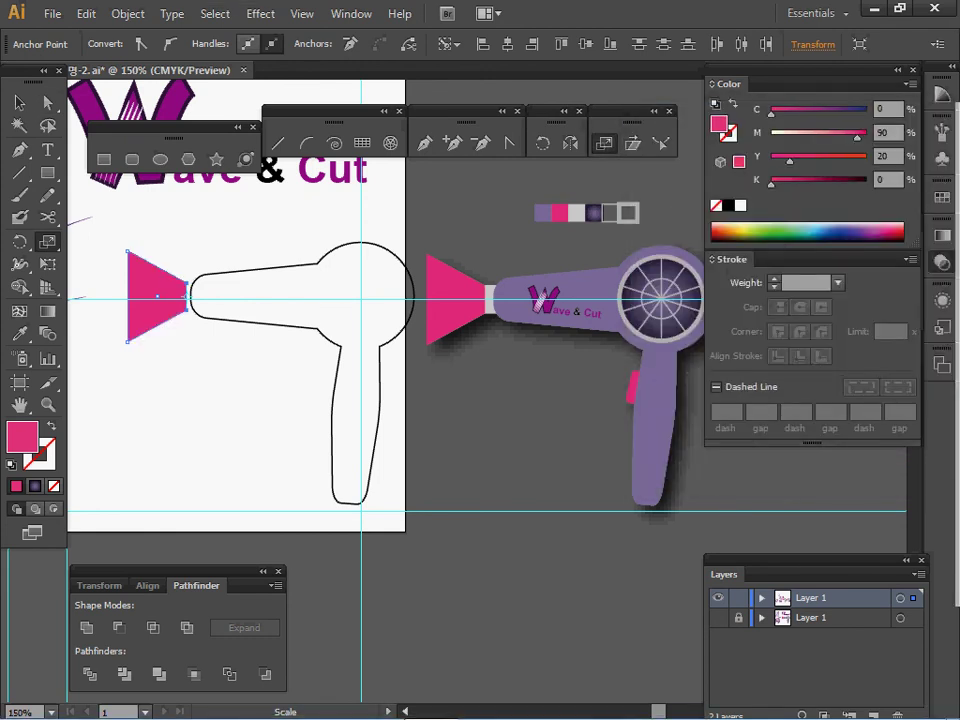
pyautogui.keyDown('ctrl'); pyautogui.click(215, 390); pyautogui.keyUp('ctrl')
pyautogui.moveTo(158, 297); pyautogui.dragTo(153, 297)
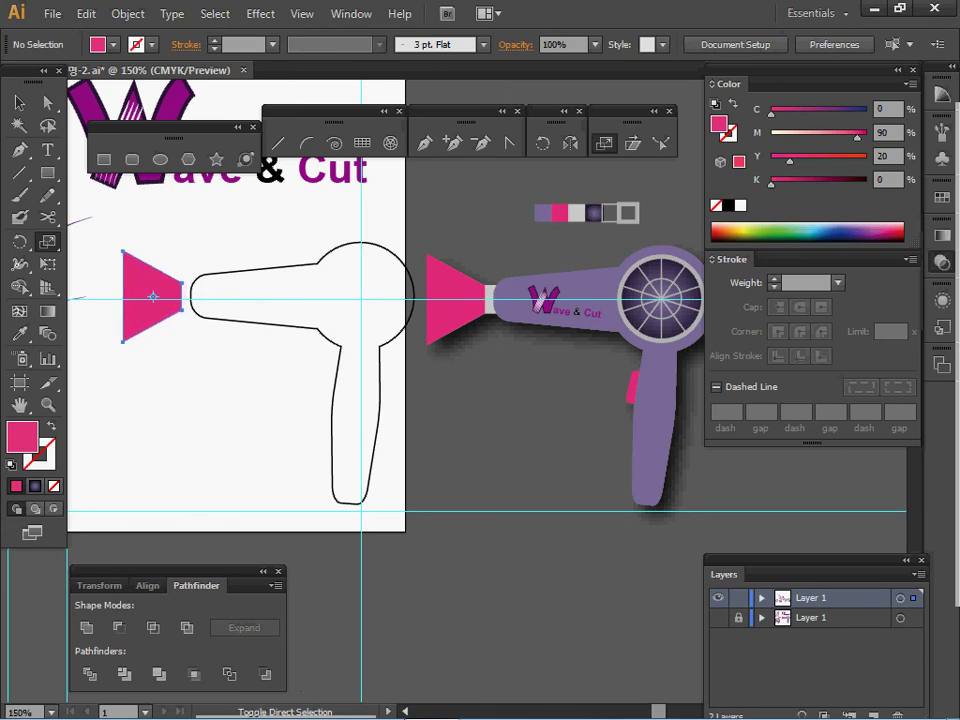
# - Try to draw a small connector rectangle bridging the nozzle and the barrel
pyautogui.click(104, 159)
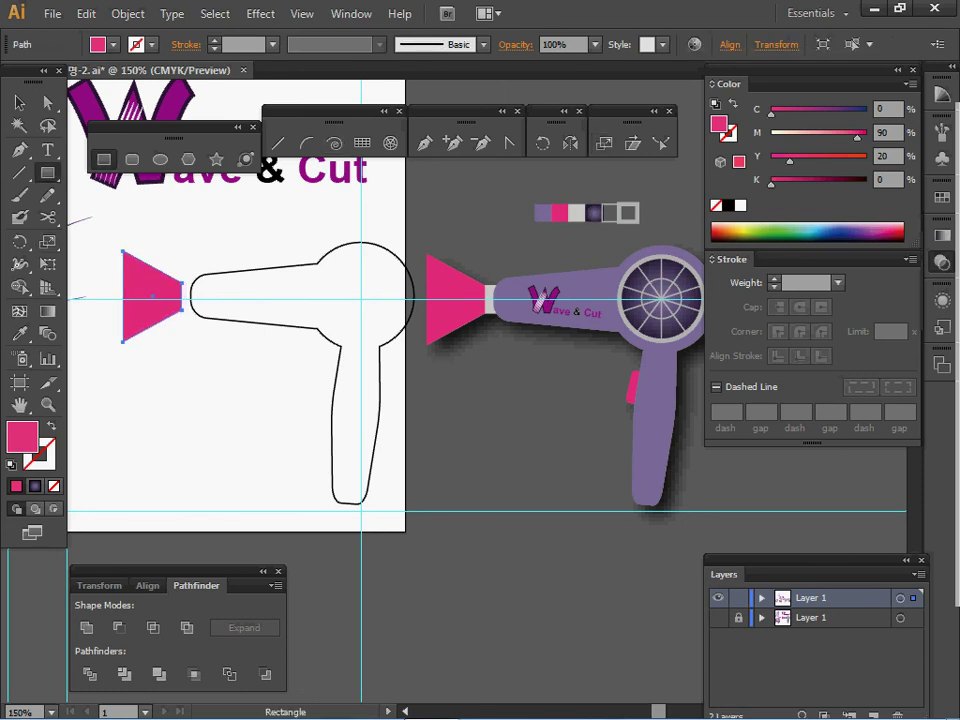
pyautogui.moveTo(181, 281); pyautogui.dragTo(203, 308)
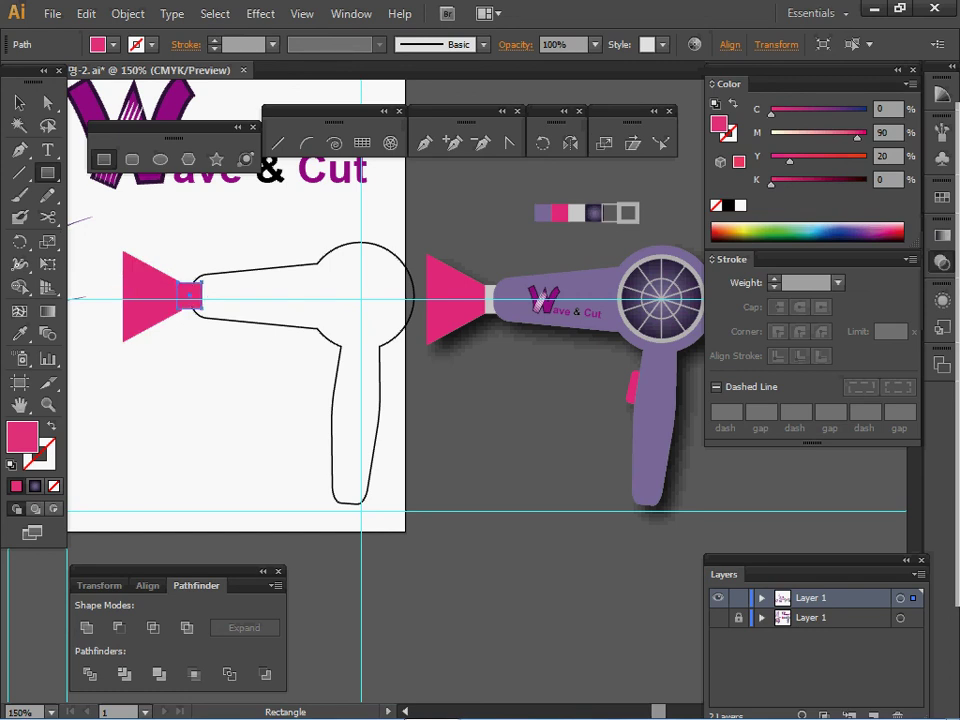
pyautogui.keyDown('ctrl'); pyautogui.click(250, 323); pyautogui.keyUp('ctrl')
pyautogui.hotkey('ctrl', '+')
pyautogui.hotkey('ctrl', '+')
pyautogui.hotkey('ctrl', '+')
pyautogui.hotkey('ctrl', 'z')
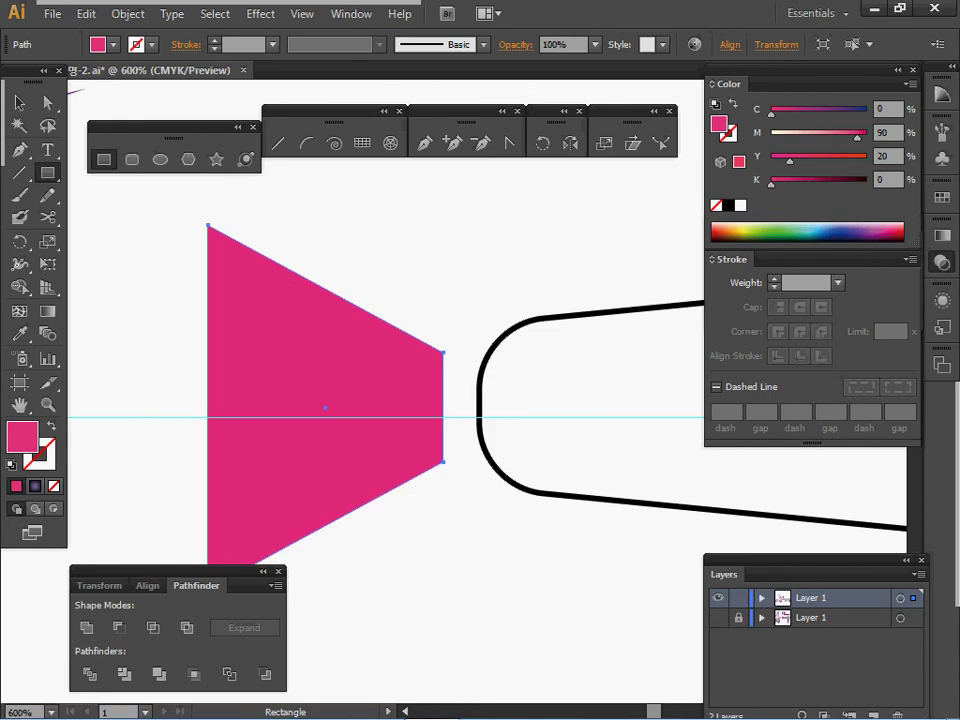
# - Draw a small connector rectangle bridging the nozzle's narrow end and the barrel, and send it behind the dryer outline
pyautogui.moveTo(443, 352); pyautogui.dragTo(517, 462)
pyautogui.rightClick(494, 127)
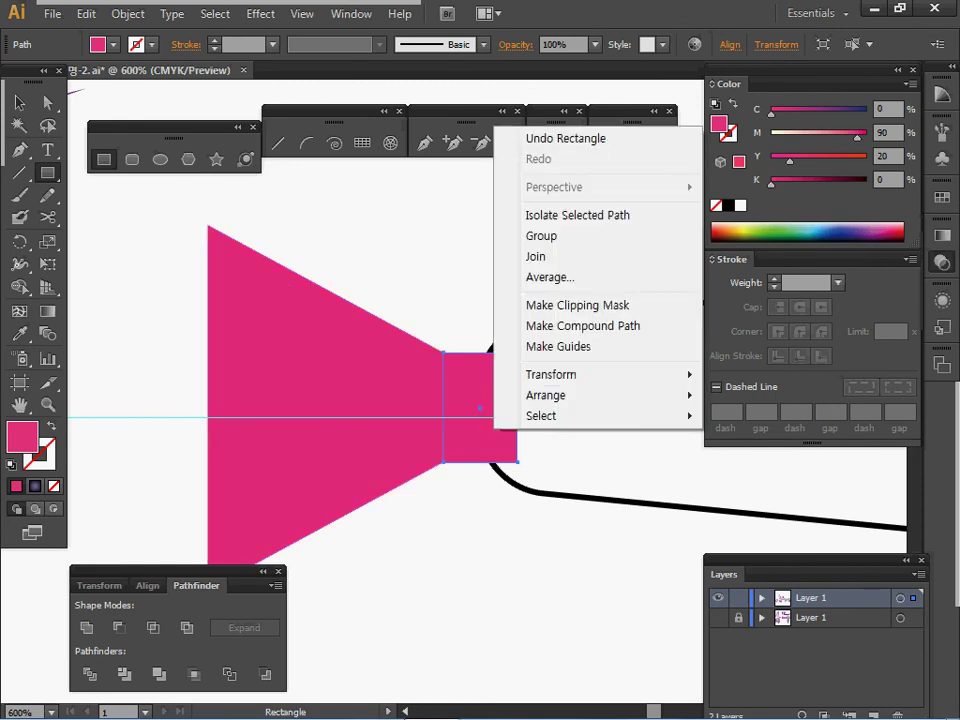
pyautogui.moveTo(546, 395)
pyautogui.click(764, 457)
# - Fill the connector rectangle with the light grey reference swatch
pyautogui.keyDown('ctrl'); pyautogui.keyDown('alt'); pyautogui.click(487, 470); pyautogui.keyUp('alt'); pyautogui.keyUp('ctrl')
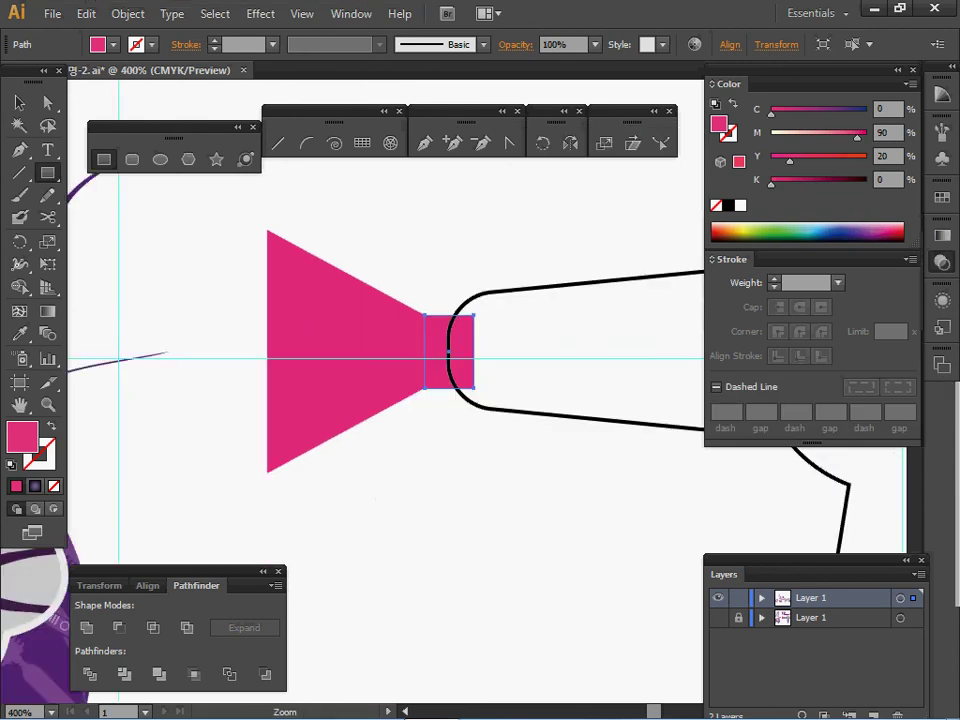
pyautogui.keyDown('ctrl'); pyautogui.keyDown('alt'); pyautogui.click(487, 470); pyautogui.keyUp('alt'); pyautogui.keyUp('ctrl')
pyautogui.keyDown('ctrl'); pyautogui.keyDown('alt'); pyautogui.click(487, 470); pyautogui.keyUp('alt'); pyautogui.keyUp('ctrl')
pyautogui.keyDown('ctrl'); pyautogui.keyDown('alt'); pyautogui.click(487, 470); pyautogui.keyUp('alt'); pyautogui.keyUp('ctrl')
pyautogui.moveTo(487, 470); pyautogui.dragTo(405, 542)
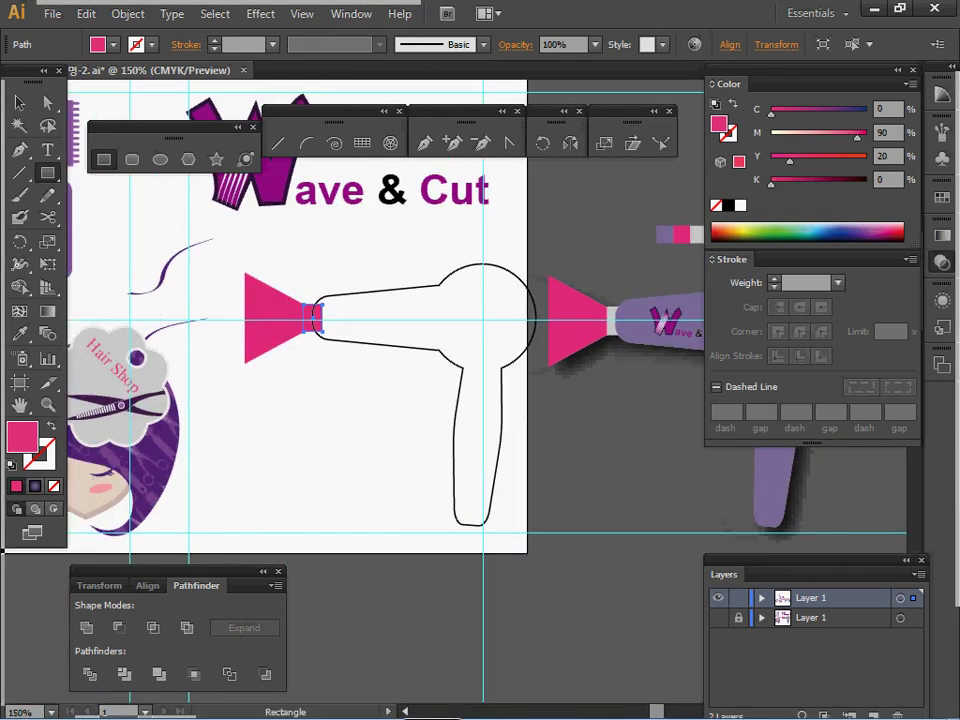
pyautogui.press('i')
pyautogui.click(697, 234)
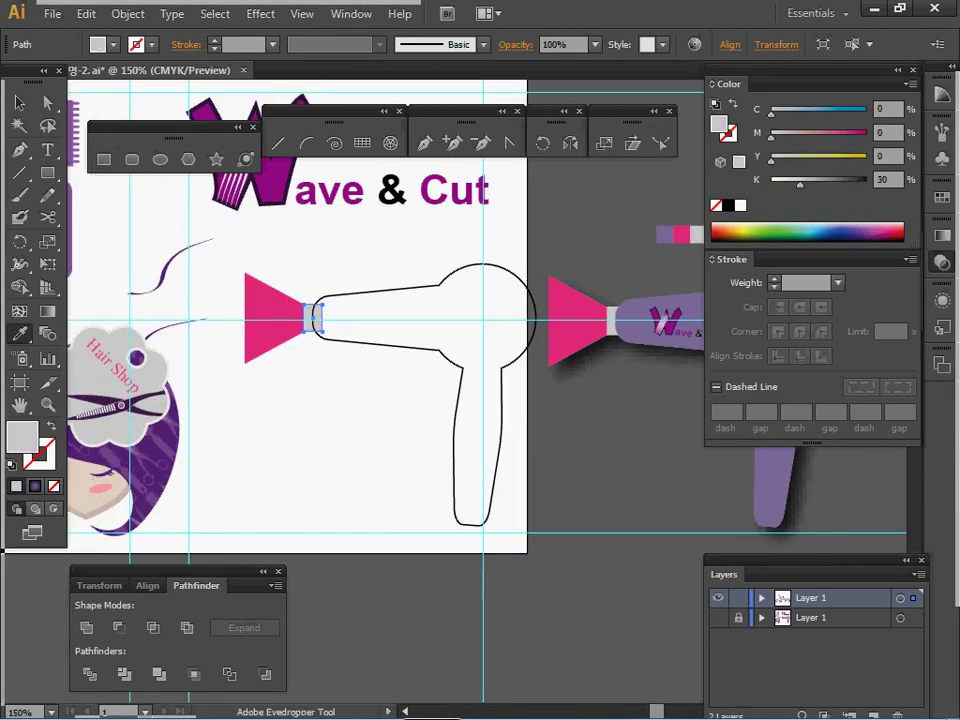
# - Fill the dryer body outline with the purple reference swatch, without a stroke, and deselect it
pyautogui.keyDown('ctrl'); pyautogui.click(610, 230); pyautogui.keyUp('ctrl')
pyautogui.keyDown('ctrl'); pyautogui.click(534, 305); pyautogui.keyUp('ctrl')
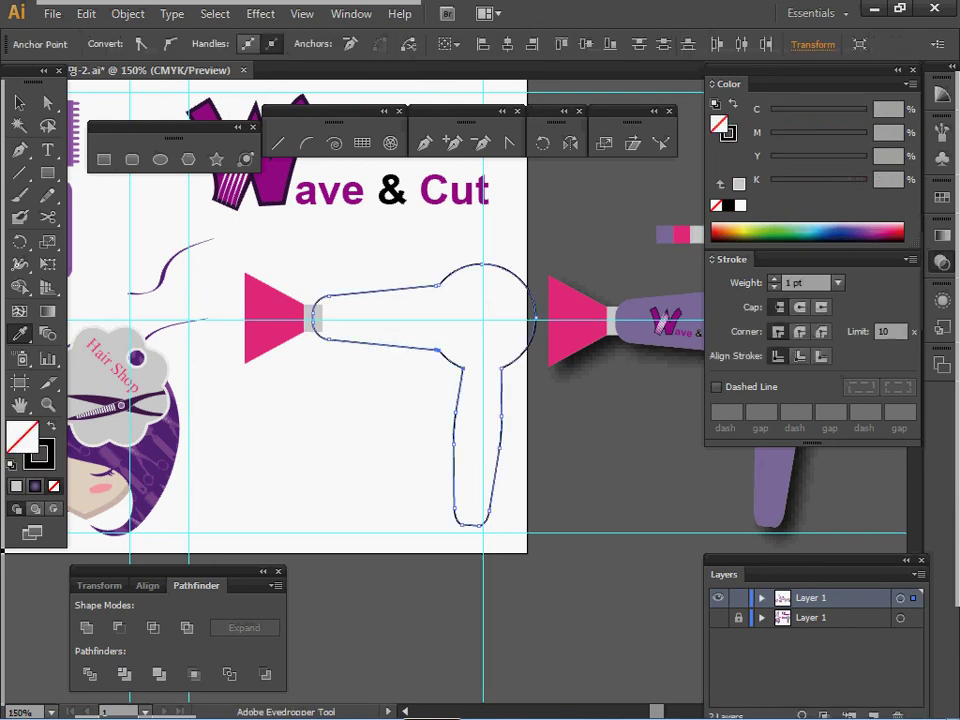
pyautogui.click(665, 234)
pyautogui.hotkey('ctrl', 'shift', 'a')
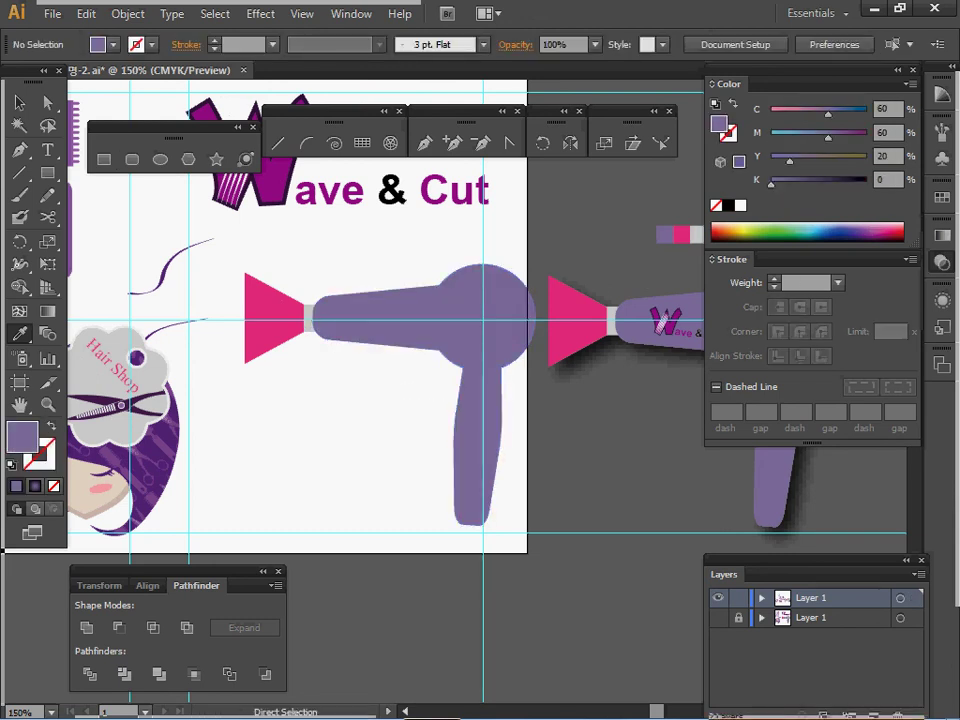
# - Draw a small rounded-rectangle switch in the reference pink on the nozzle-facing edge of the handle and tilt it along the handle
pyautogui.keyDown('ctrl'); pyautogui.click(488, 357); pyautogui.keyUp('ctrl')
pyautogui.moveTo(488, 357); pyautogui.dragTo(410, 251)
pyautogui.keyDown('ctrl'); pyautogui.keyDown('alt'); pyautogui.click(450, 320); pyautogui.keyUp('alt'); pyautogui.keyUp('ctrl')
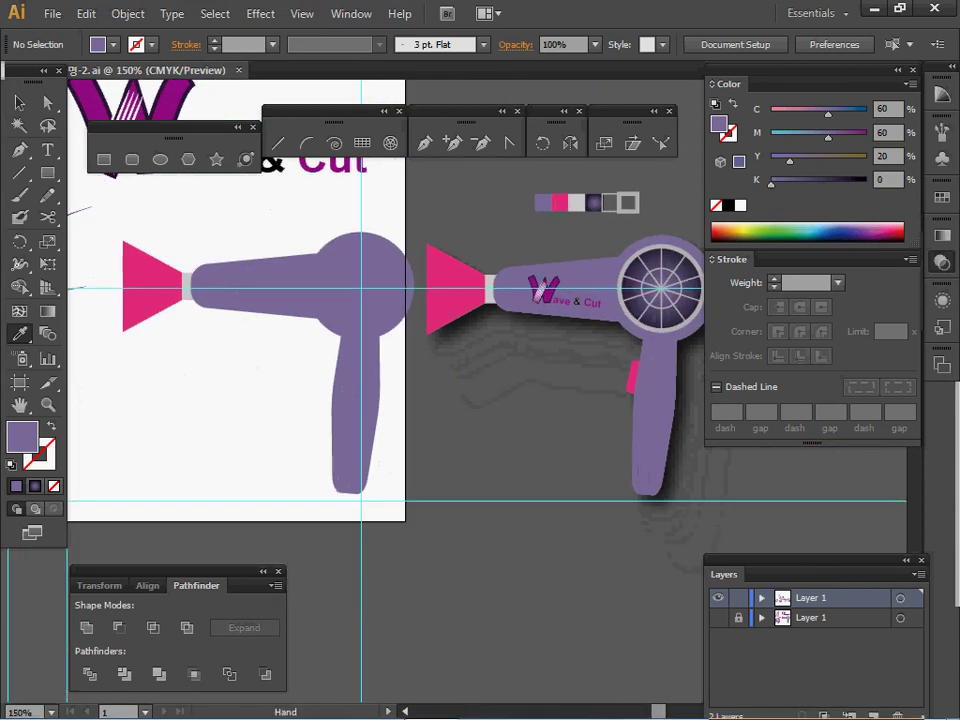
pyautogui.click(132, 160)
pyautogui.press('a')
pyautogui.keyDown('ctrl'); pyautogui.click(561, 203); pyautogui.keyUp('ctrl')
pyautogui.keyDown('ctrl'); pyautogui.click(565, 238); pyautogui.keyUp('ctrl')
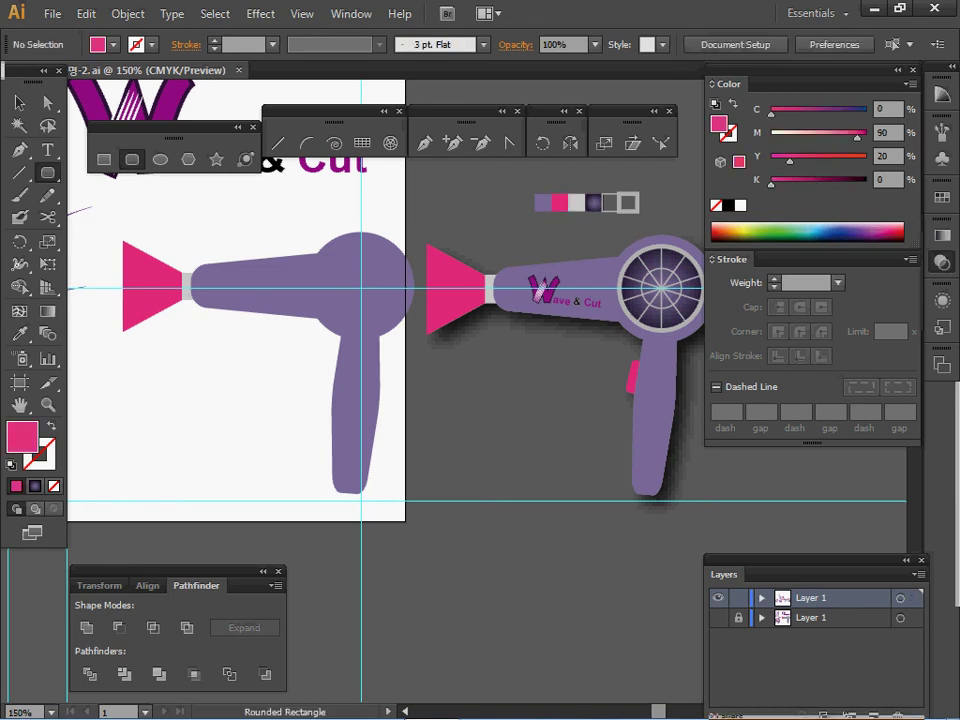
pyautogui.moveTo(329, 357)
pyautogui.mouseDown()
pyautogui.moveTo(345, 388)
pyautogui.moveTo(331, 370)
pyautogui.mouseUp()
# - Send the pink switch behind the dryer body and move it slightly further into the handle
pyautogui.press('v')
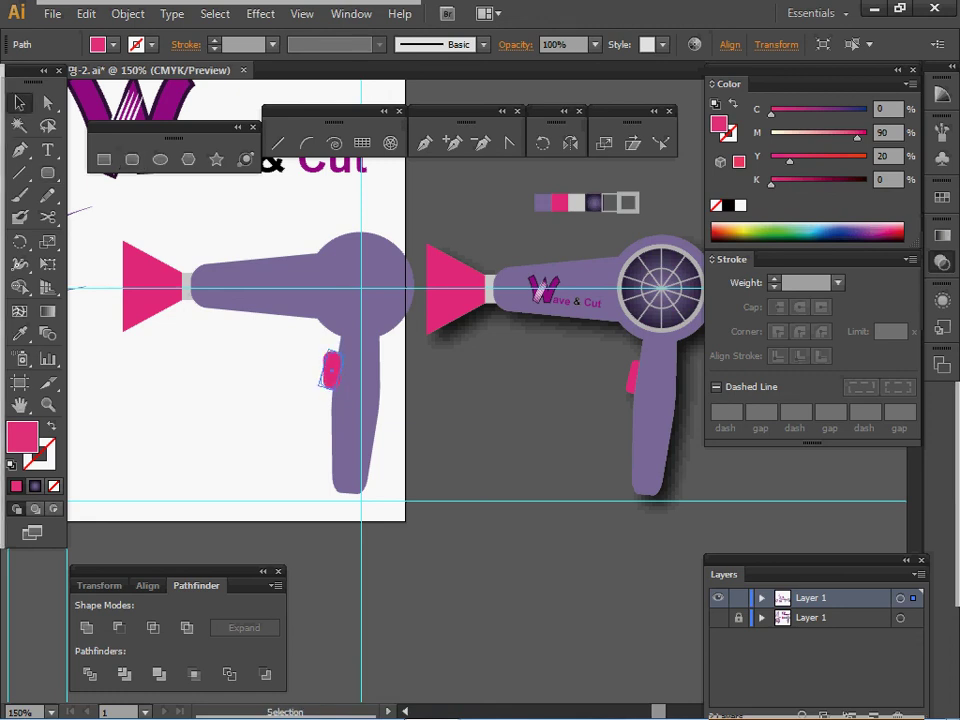
pyautogui.rightClick(366, 372)
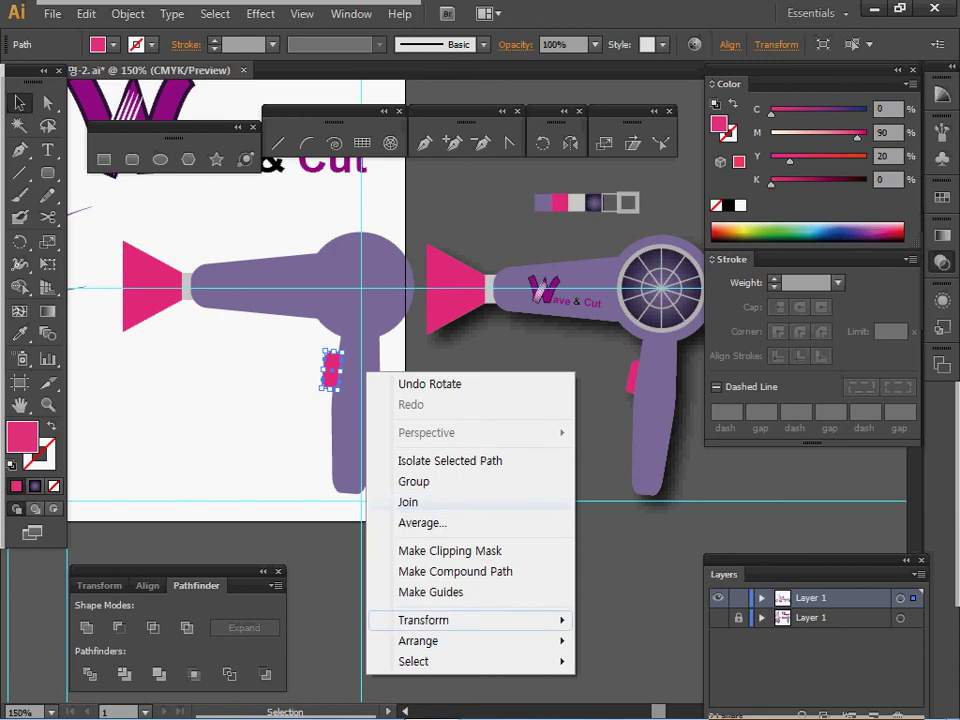
pyautogui.moveTo(418, 640)
pyautogui.click(615, 613)
pyautogui.hotkey('ctrl', 'shift', 'a')
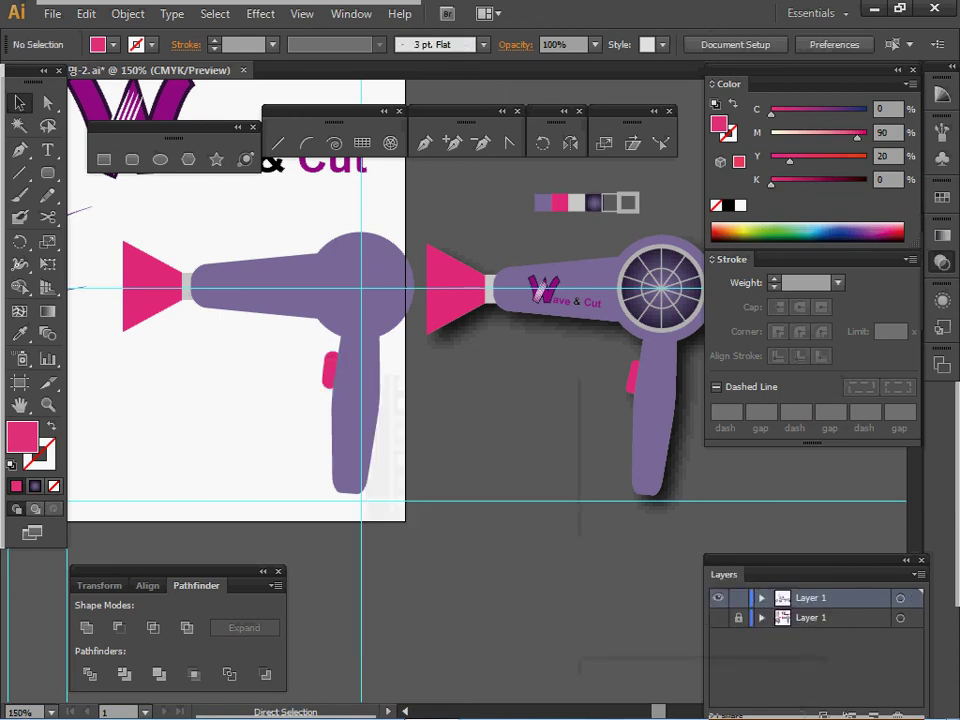
pyautogui.moveTo(331, 370); pyautogui.dragTo(337, 371)
pyautogui.keyDown('ctrl'); pyautogui.click(348, 391); pyautogui.keyUp('ctrl')
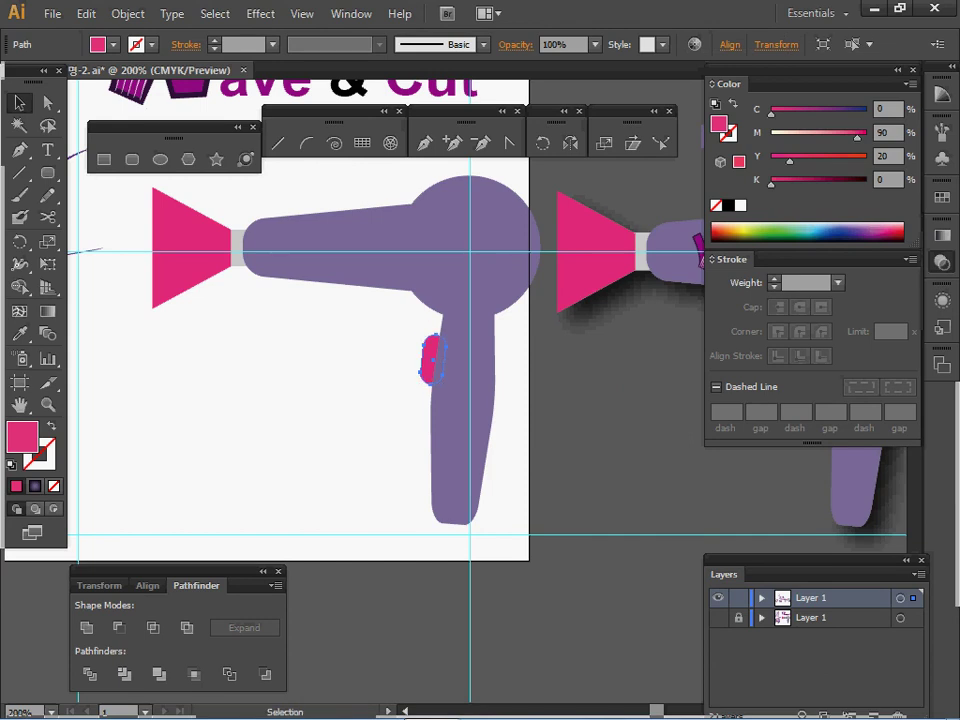
pyautogui.click(463, 385)
pyautogui.click(375, 395)
pyautogui.click(430, 360)
pyautogui.doubleClick(430, 360)
pyautogui.click(378, 395)
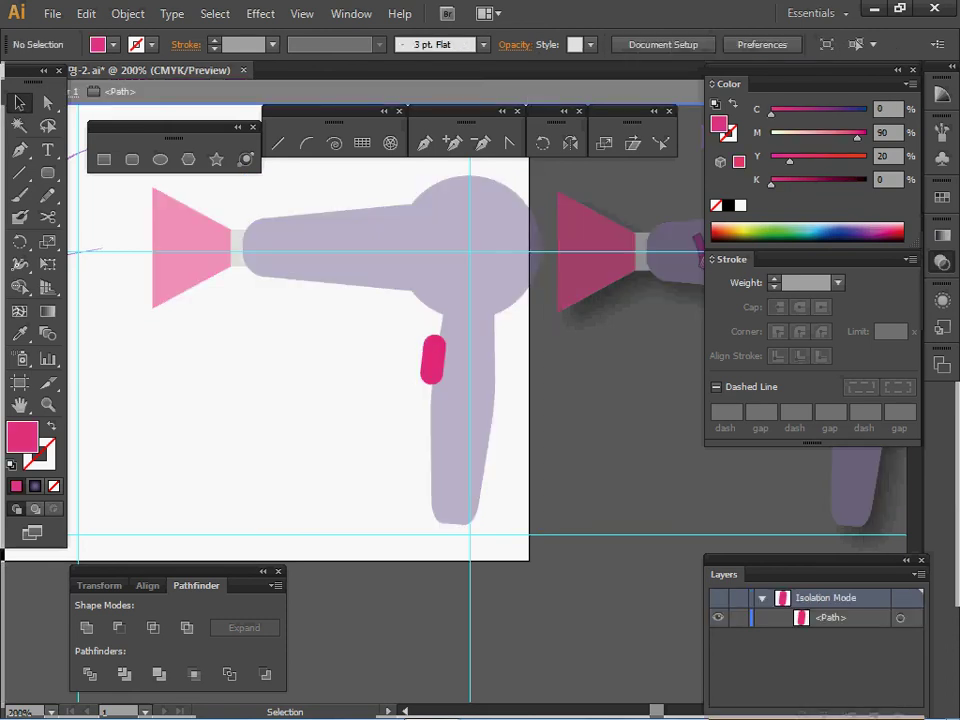
pyautogui.click(432, 360)
pyautogui.doubleClick(378, 395)
pyautogui.click(430, 360)
pyautogui.hotkey('ctrl', 'z')
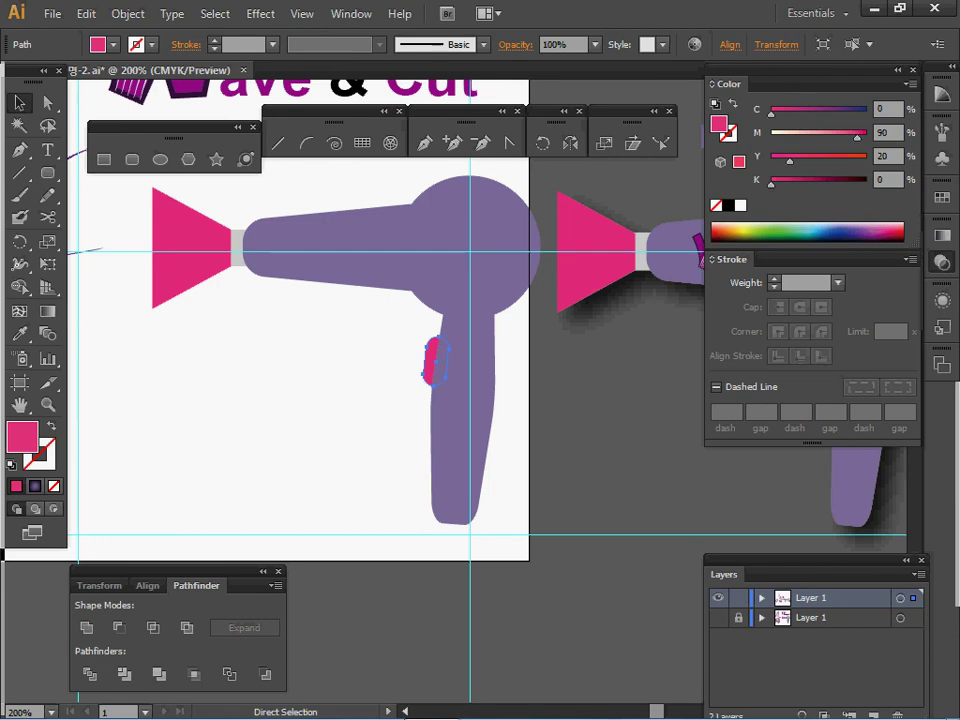
# - Save the document and deselect the switch
pyautogui.hotkey('ctrl', 's')
pyautogui.hotkey('ctrl', '+')
pyautogui.hotkey('ctrl', '-')
pyautogui.hotkey('ctrl', '-')
pyautogui.hotkey('ctrl', '-')
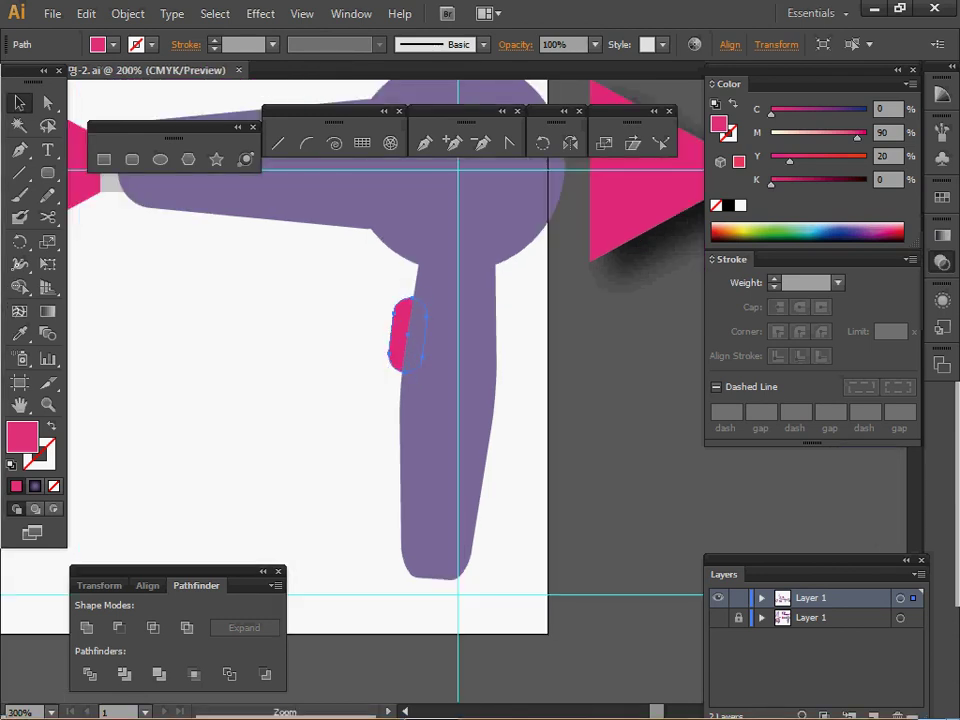
pyautogui.moveTo(480, 390); pyautogui.dragTo(413, 380)
pyautogui.hotkey('ctrl', '+')
pyautogui.moveTo(480, 390); pyautogui.dragTo(397, 435)
pyautogui.hotkey('ctrl', 'shift', 'a')
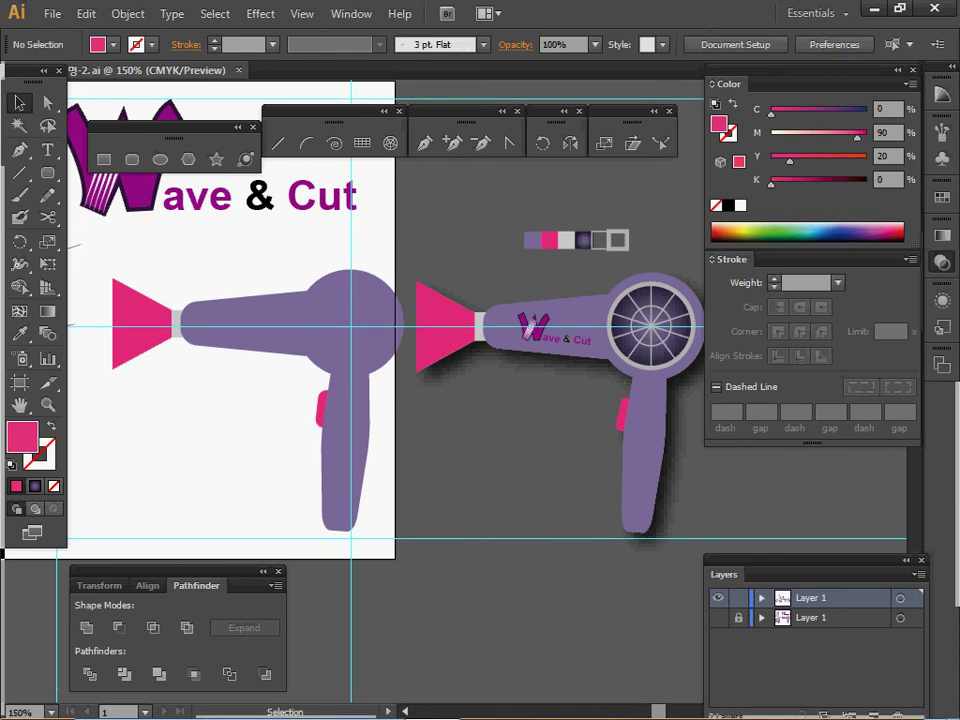
# - Draw a circle about 21.6 mm in diameter on the dryer's round head and fill it with the dark purple radial gradient swatch
pyautogui.moveTo(418, 423); pyautogui.dragTo(397, 435)
pyautogui.press('l')
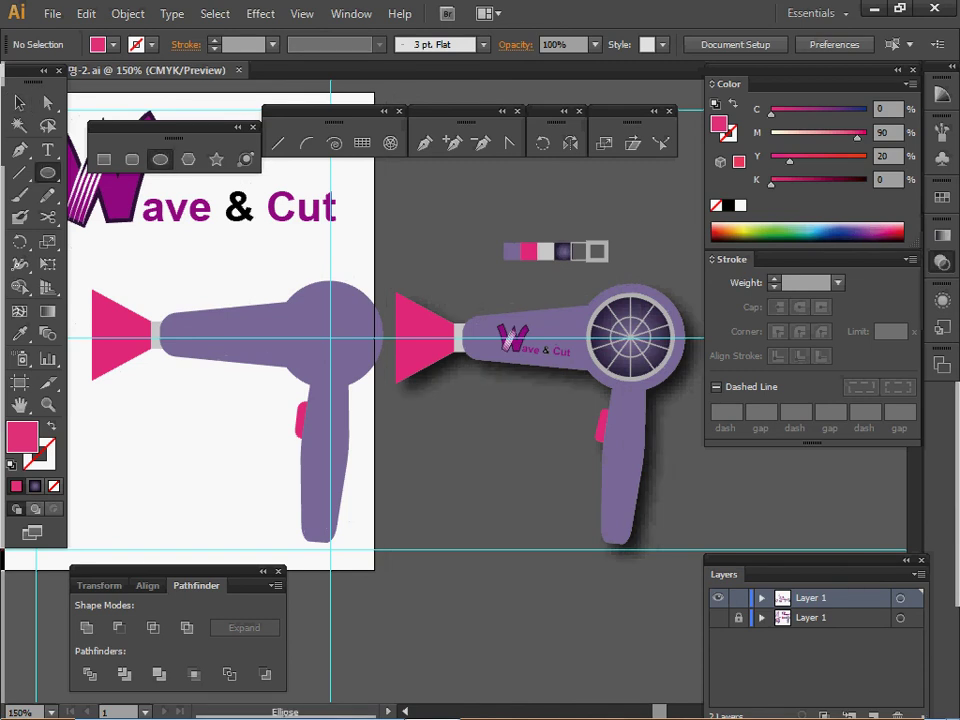
pyautogui.moveTo(334, 336); pyautogui.dragTo(367, 369)
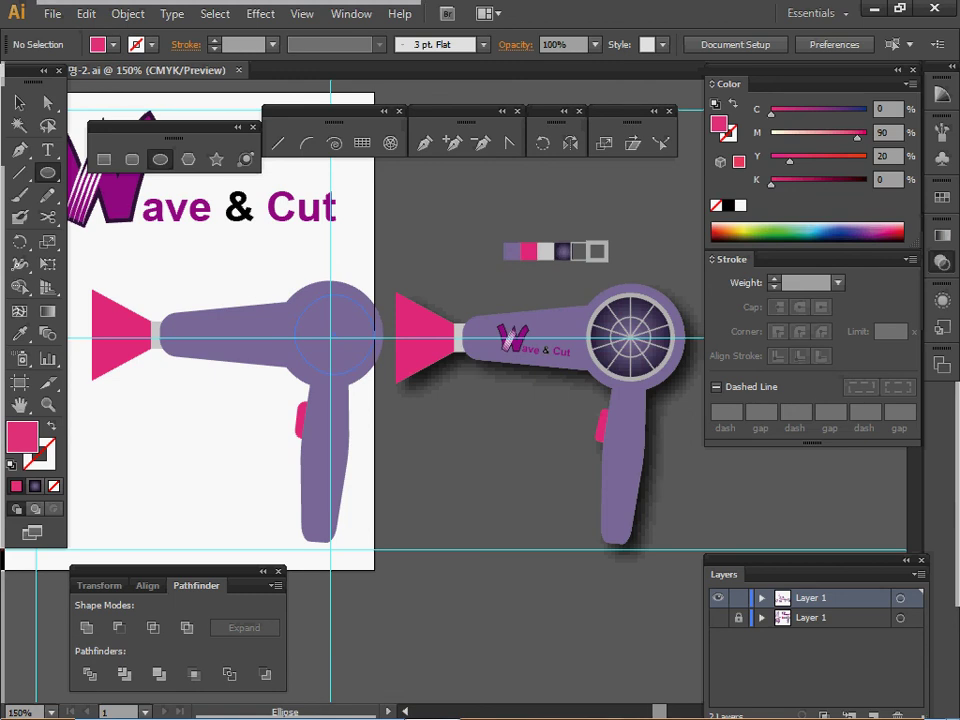
pyautogui.moveTo(377, 378); pyautogui.dragTo(377, 378)
pyautogui.moveTo(334, 335); pyautogui.dragTo(331, 334)
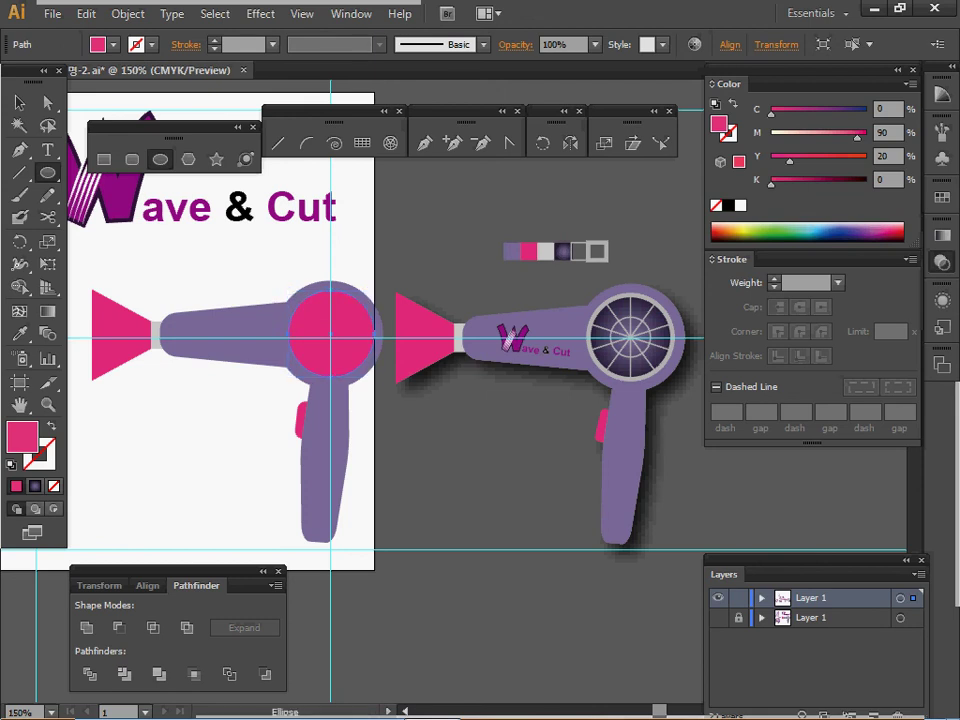
pyautogui.press('i')
pyautogui.click(563, 252)
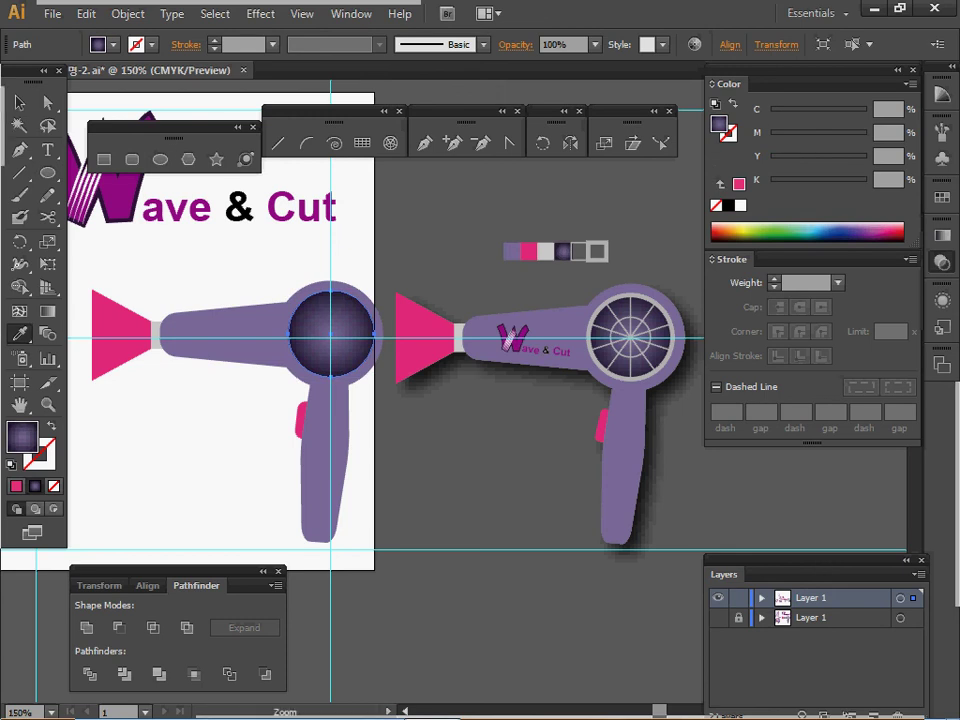
# - Nudge the gradient circle into the centre of the dryer head, show its transform values, and save the document
pyautogui.keyDown('ctrl'); pyautogui.click(360, 354); pyautogui.keyUp('ctrl')
pyautogui.moveTo(468, 379); pyautogui.dragTo(416, 361)
pyautogui.keyDown('ctrl'); pyautogui.click(438, 373); pyautogui.keyUp('ctrl')
pyautogui.press('Down')
pyautogui.press('Left')
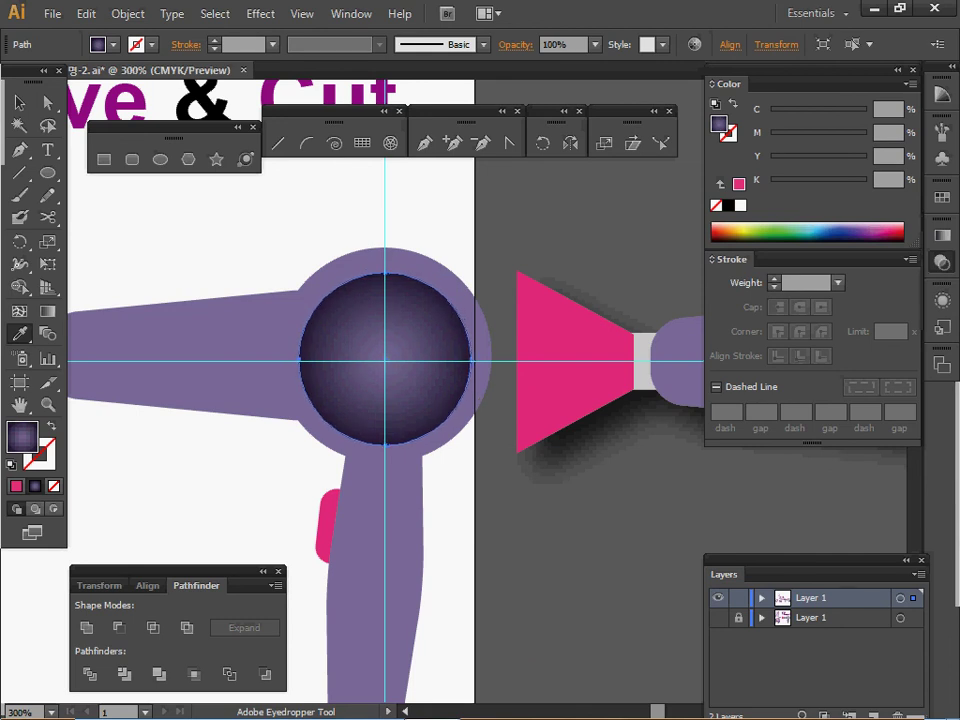
pyautogui.press('Down')
pyautogui.press('Up')
pyautogui.click(148, 586)
pyautogui.click(101, 586)
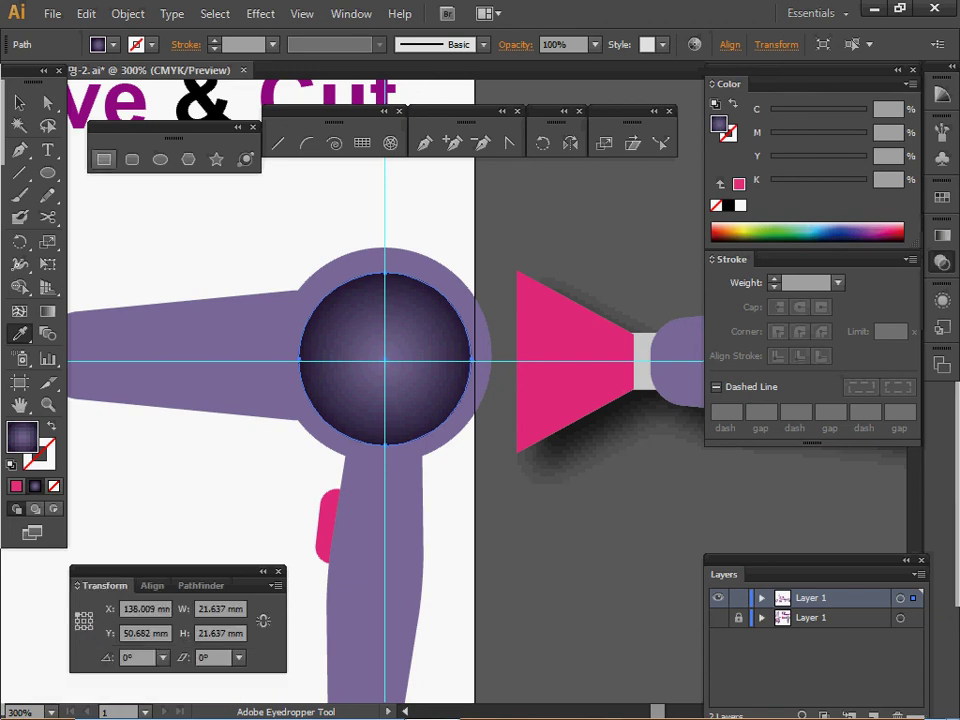
pyautogui.hotkey('ctrl', 's')
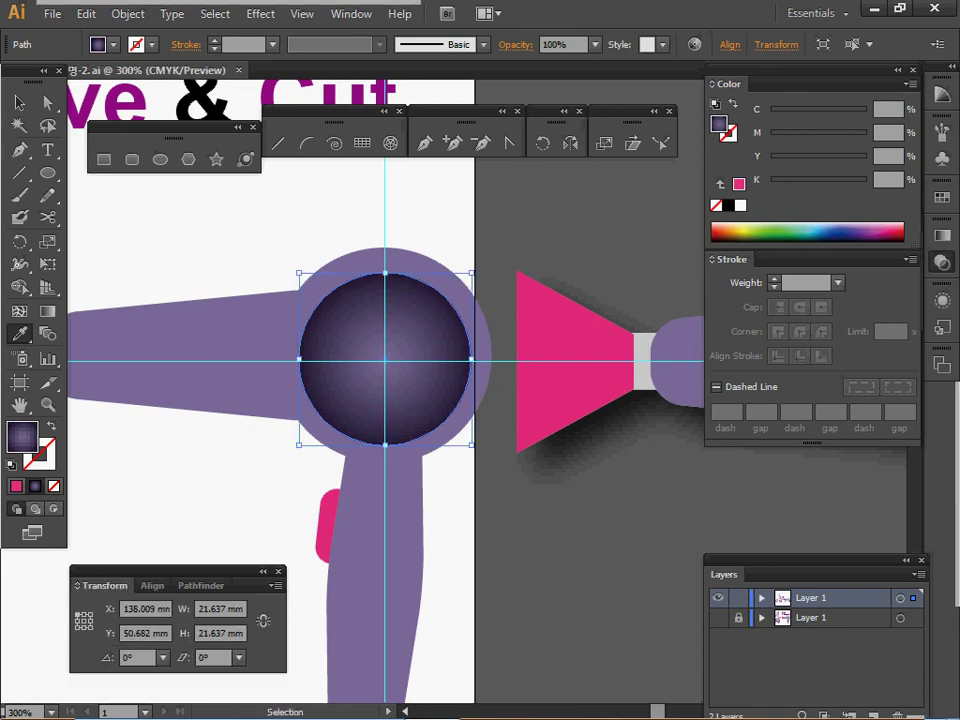
# - Shrink the gradient circle to about 21.2 mm in diameter and re-centre it within the dryer head
pyautogui.moveTo(299, 273); pyautogui.dragTo(303, 277)
pyautogui.keyDown('ctrl'); pyautogui.click(268, 325); pyautogui.keyUp('ctrl')
pyautogui.moveTo(268, 325); pyautogui.dragTo(268, 319)
pyautogui.hotkey('ctrl', 'z')
pyautogui.moveTo(387, 361); pyautogui.dragTo(390, 358)
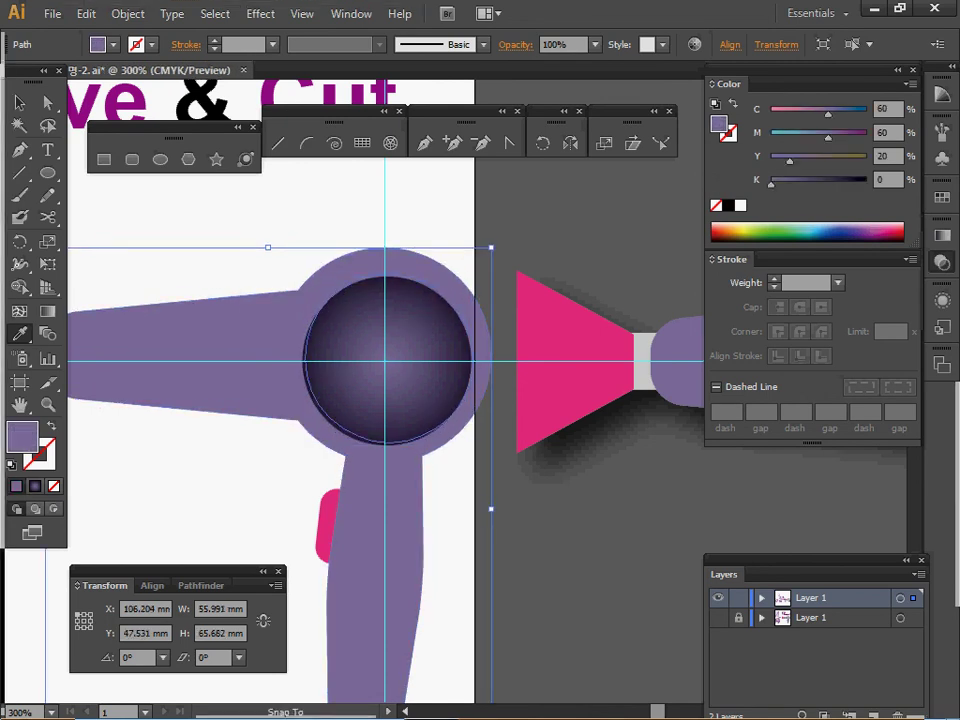
pyautogui.keyDown('ctrl'); pyautogui.click(310, 320); pyautogui.keyUp('ctrl')
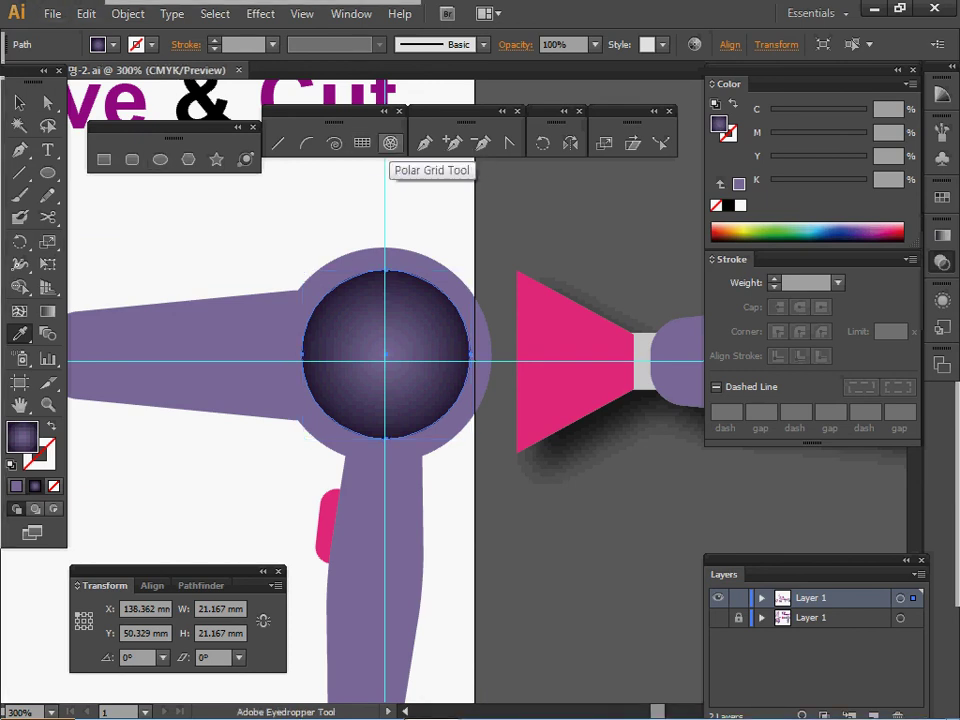
# - Create a 20 × 20 mm polar grid with 1 concentric and 10 radial dividers, centred on the gradient circle
pyautogui.click(390, 143)
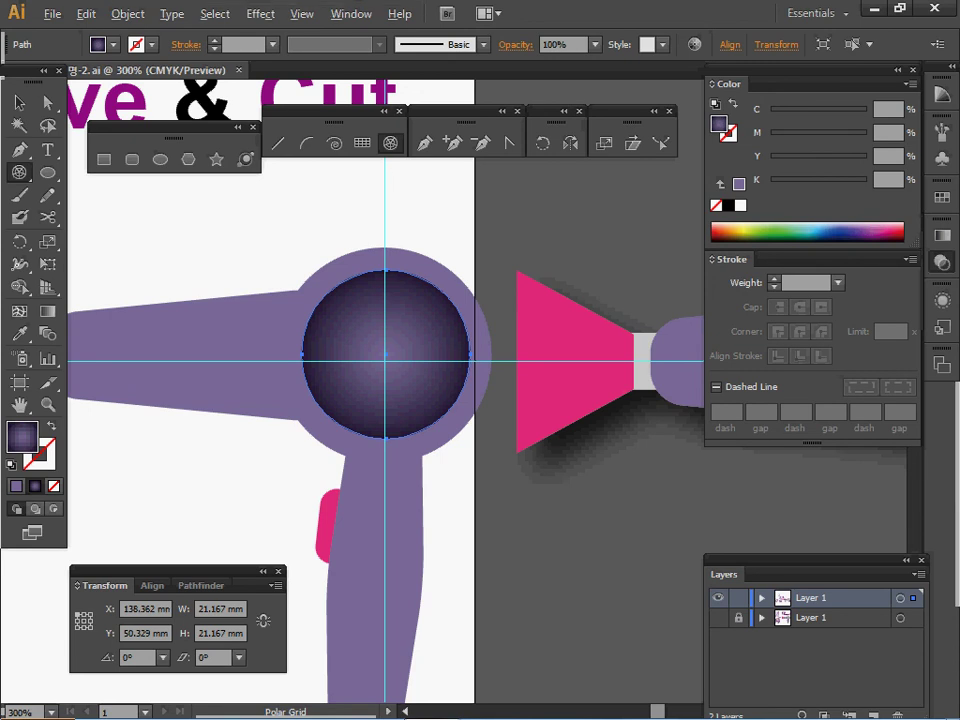
pyautogui.press('Return')
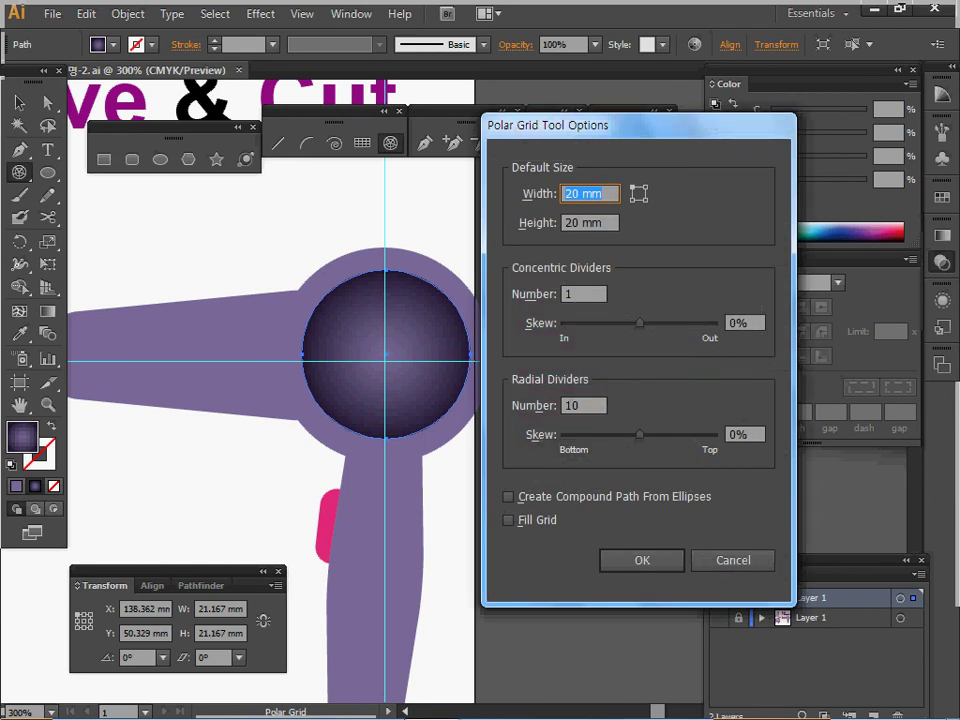
pyautogui.press('Tab')
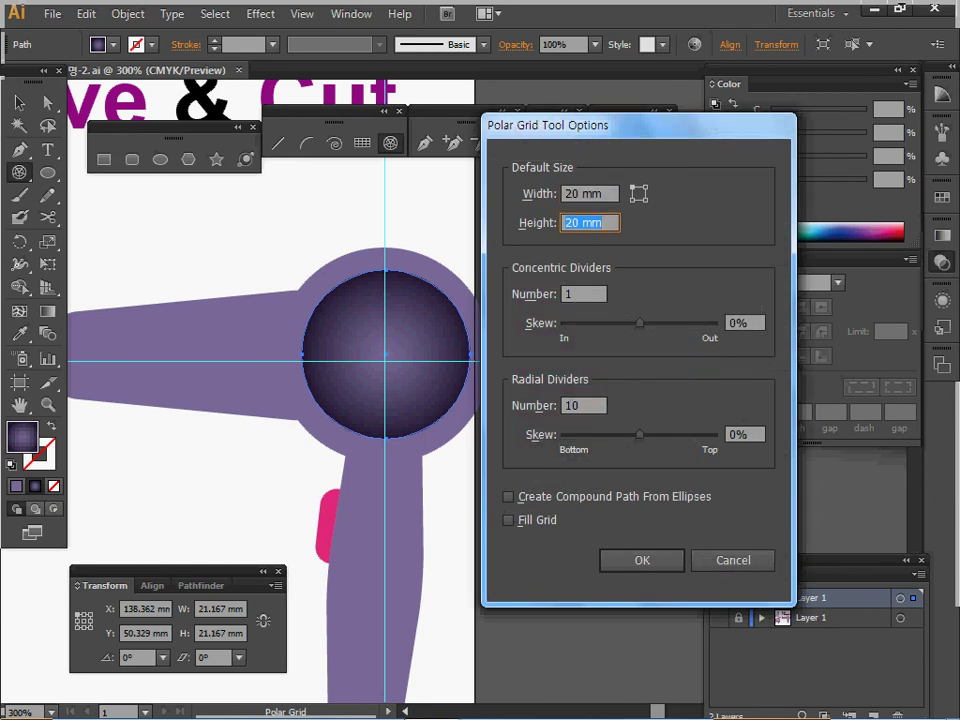
pyautogui.press('Tab')
pyautogui.press('Tab')
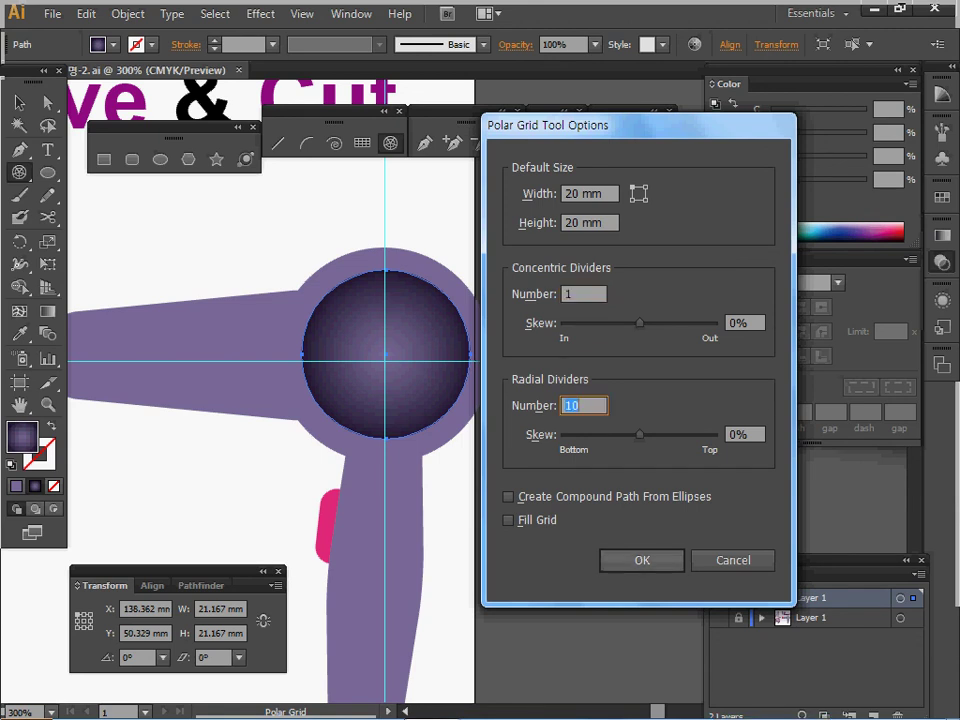
pyautogui.press('Return')
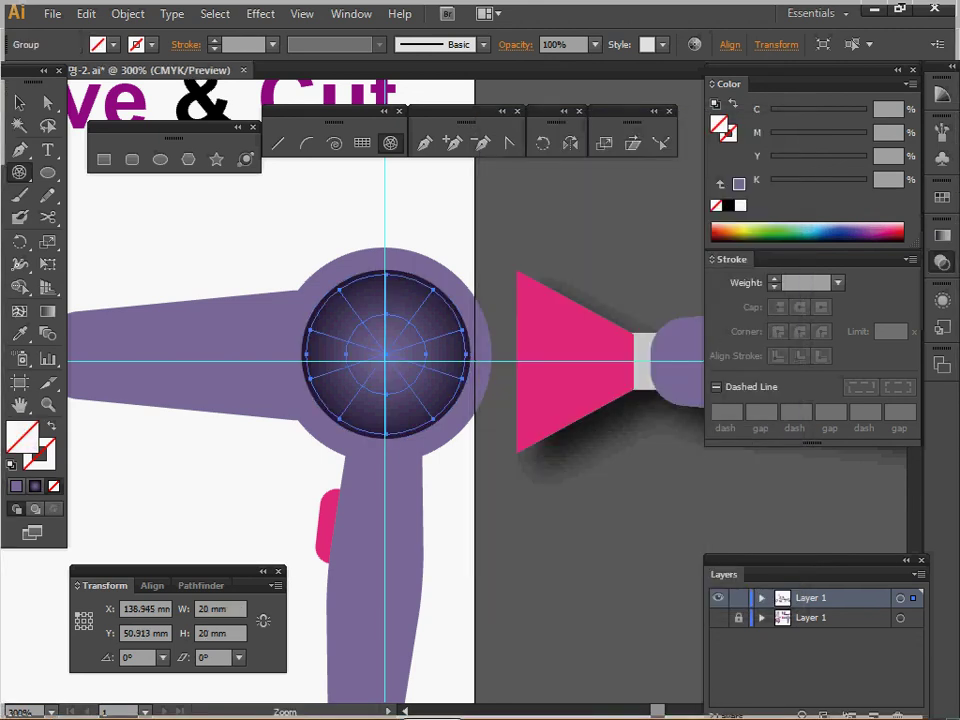
# - Give the polar grid the thin grey stroke of the reference outline swatch, with no fill
pyautogui.hotkey('ctrl', '-')
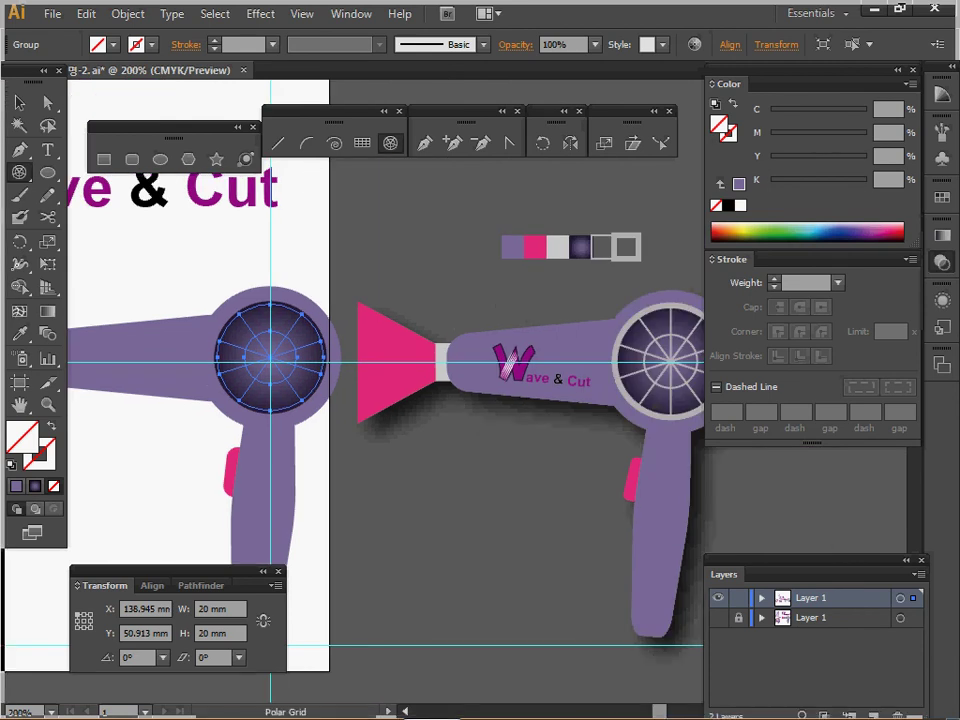
pyautogui.press('i')
pyautogui.click(602, 239)
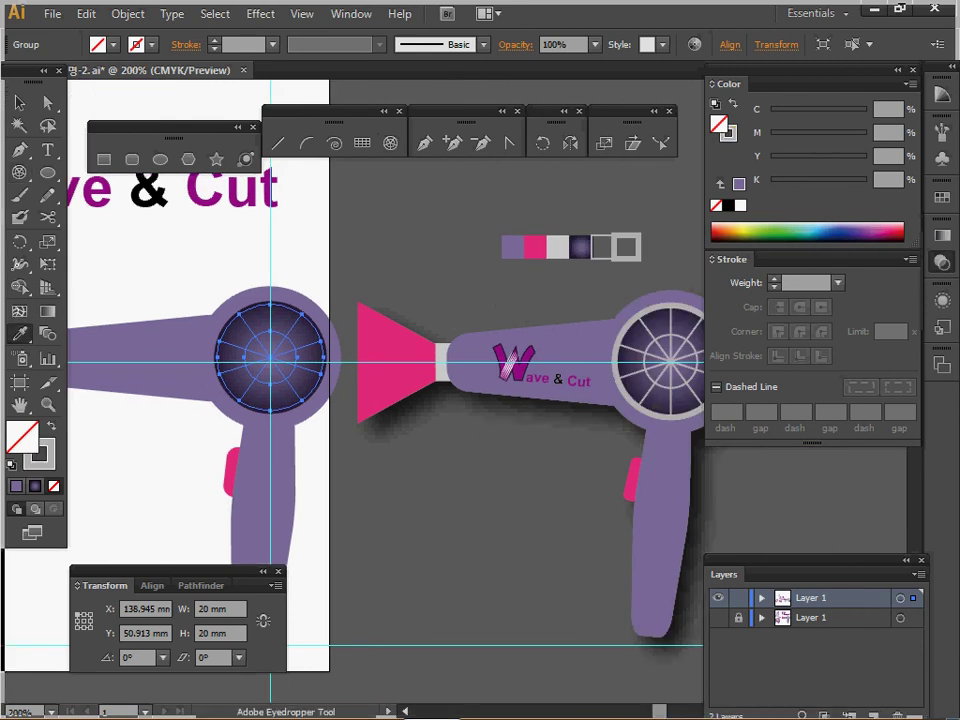
# - Select only the outer ring of the polar grid and give it the thick 3 pt grey stroke of the reference outline swatch
pyautogui.keyDown('ctrl'); pyautogui.click(286, 412); pyautogui.keyUp('ctrl')
pyautogui.moveTo(340, 395); pyautogui.dragTo(127, 406)
pyautogui.click(47, 102)
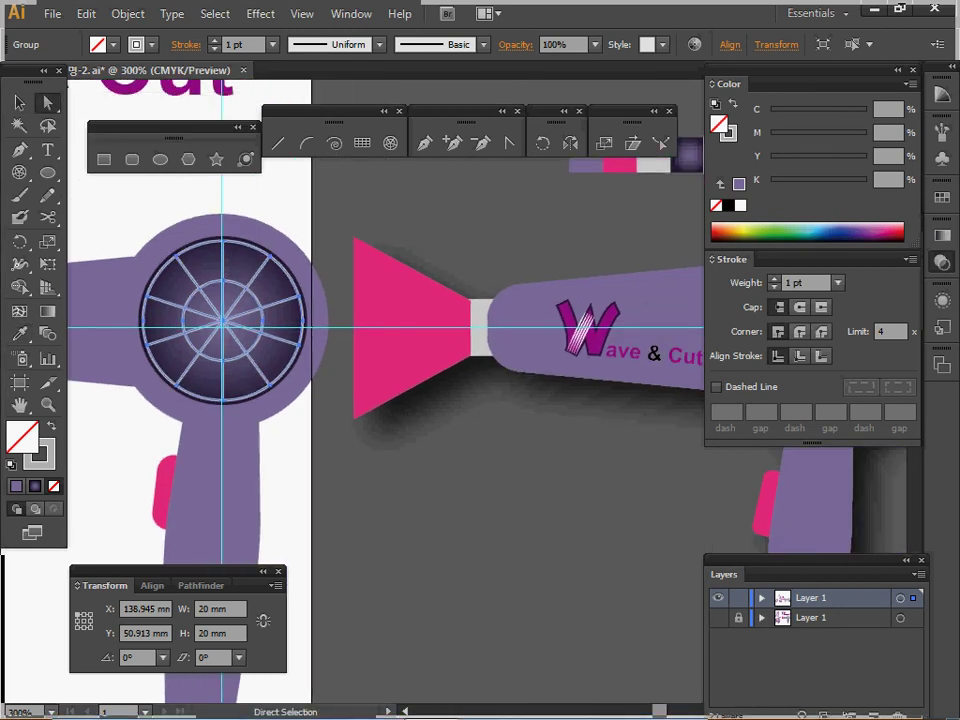
pyautogui.hotkey('ctrl', 'shift', 'a')
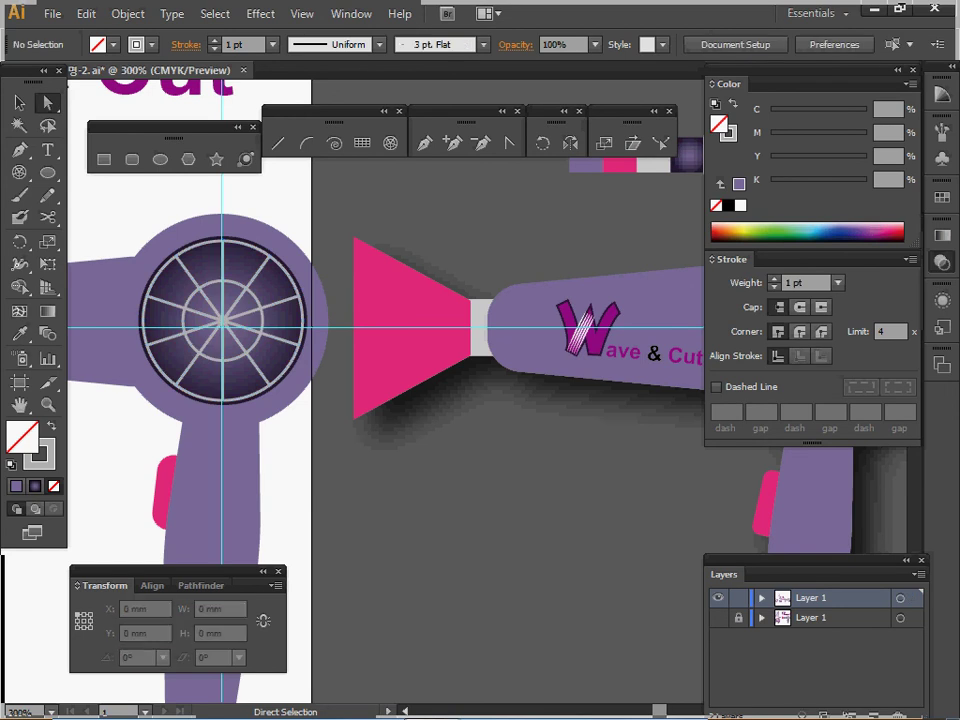
pyautogui.click(281, 263)
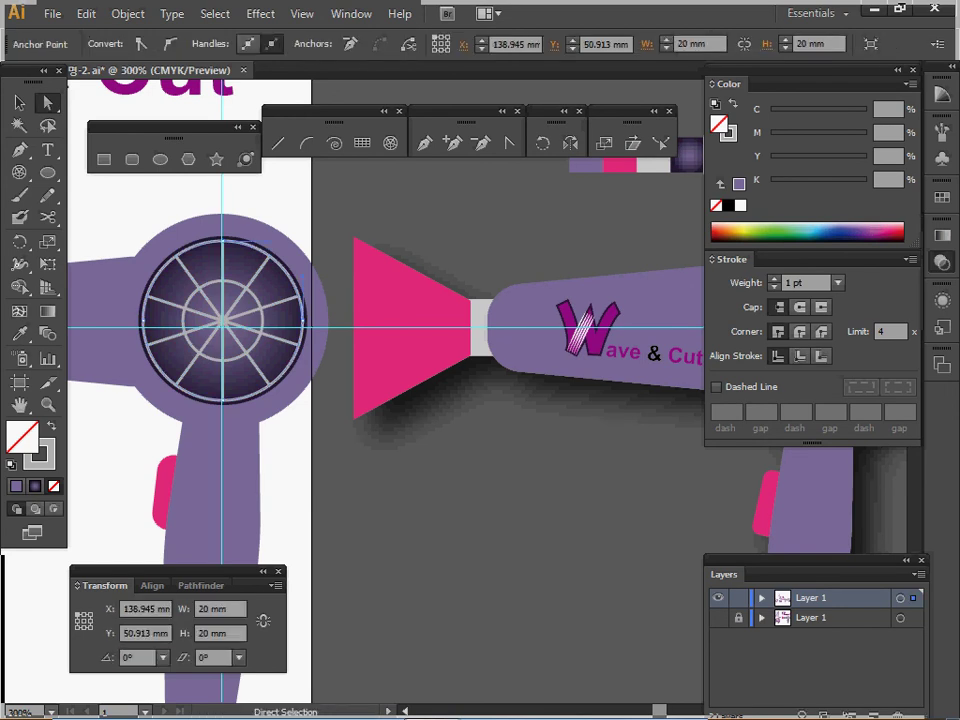
pyautogui.keyDown('ctrl'); pyautogui.keyDown('alt'); pyautogui.click(619, 343); pyautogui.keyUp('alt'); pyautogui.keyUp('ctrl')
pyautogui.moveTo(619, 343); pyautogui.dragTo(578, 314)
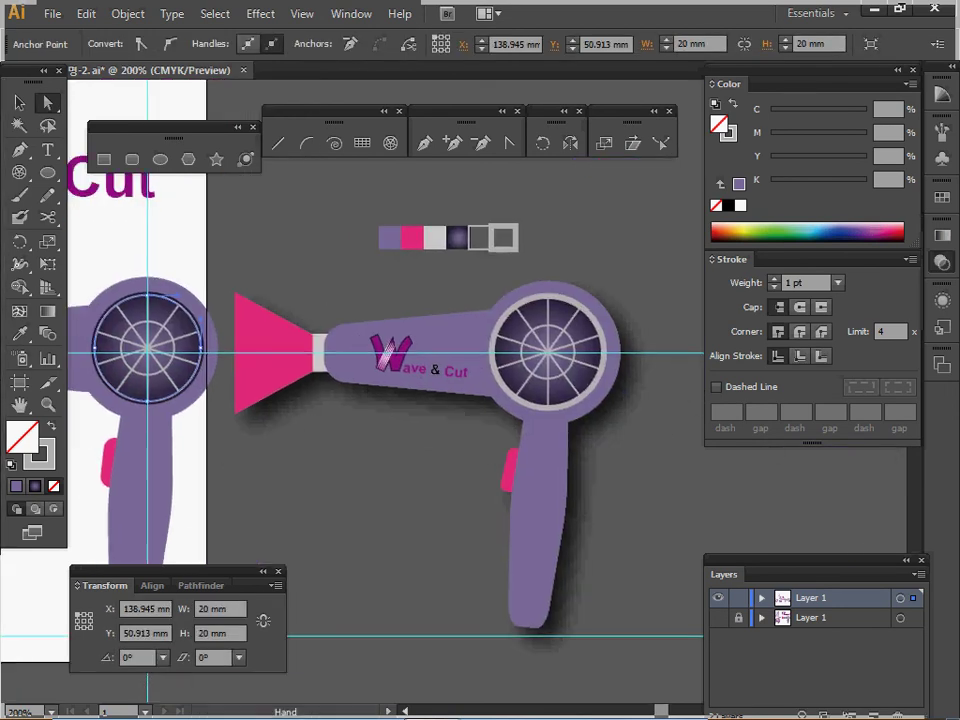
pyautogui.press('i')
pyautogui.click(514, 243)
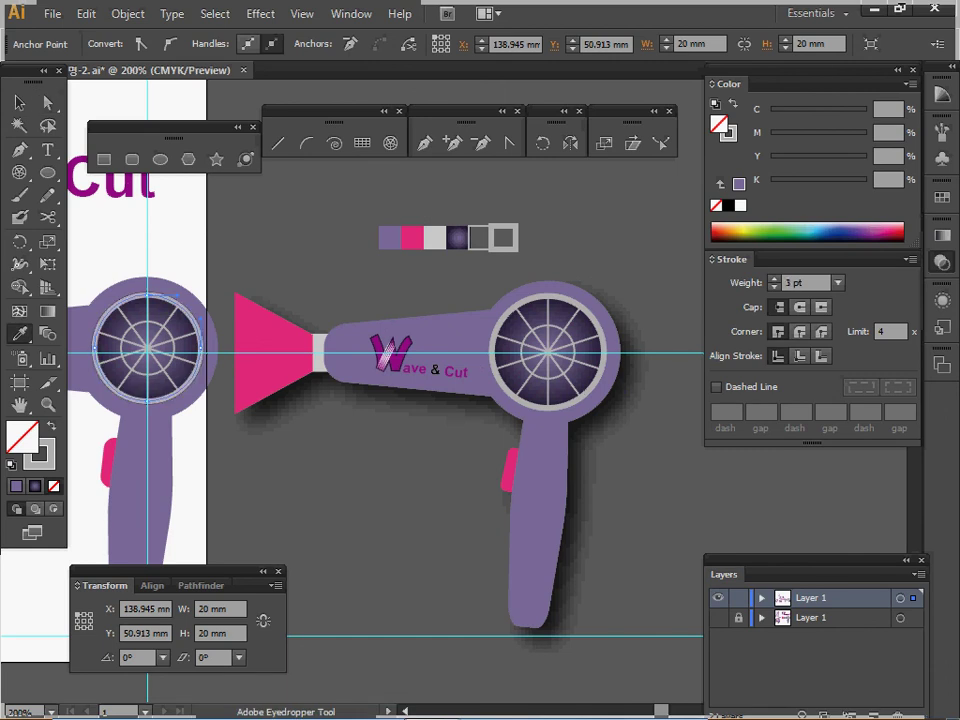
# - Align the grille's outer ring stroke to the outside of its path and save the document
pyautogui.keyDown('ctrl'); pyautogui.click(222, 406); pyautogui.keyUp('ctrl')
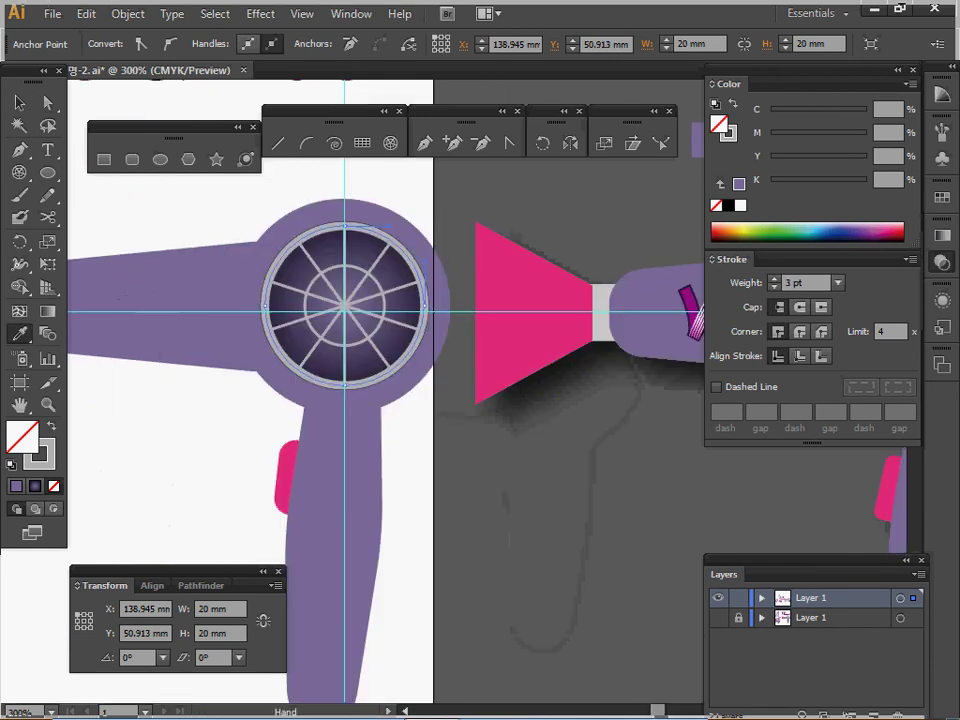
pyautogui.keyDown('ctrl'); pyautogui.click(428, 353); pyautogui.keyUp('ctrl')
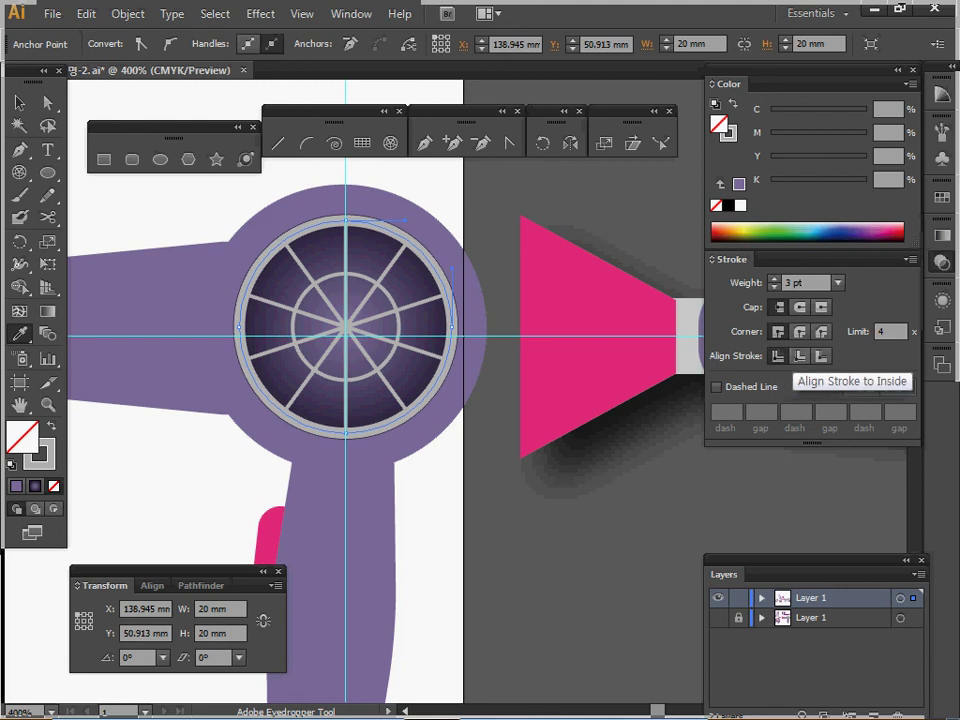
pyautogui.click(821, 355)
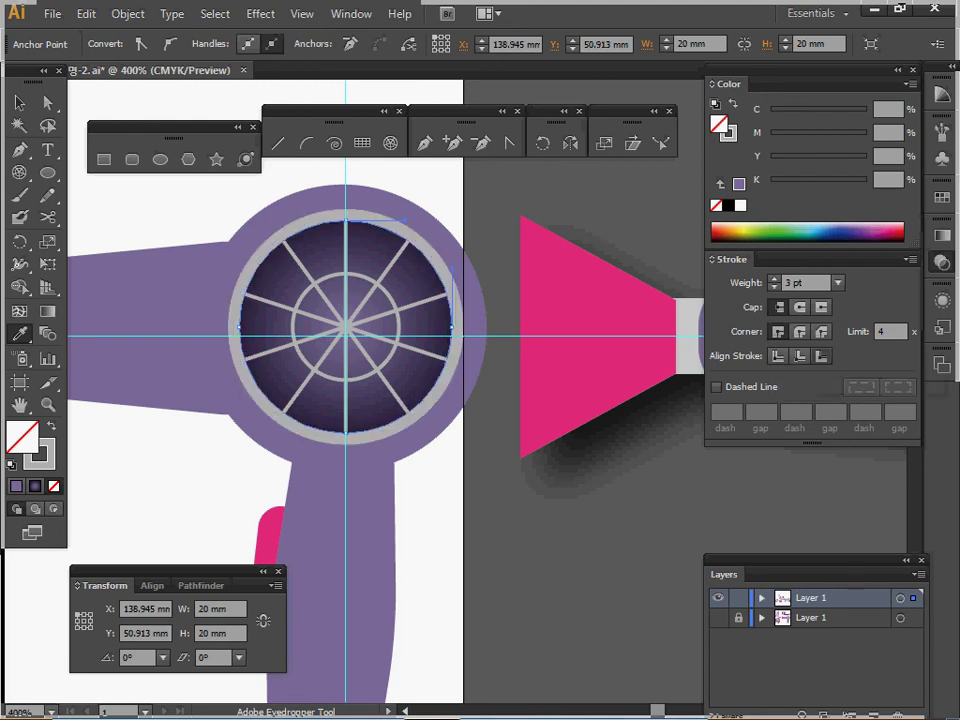
pyautogui.hotkey('ctrl', '-')
pyautogui.hotkey('ctrl', '-')
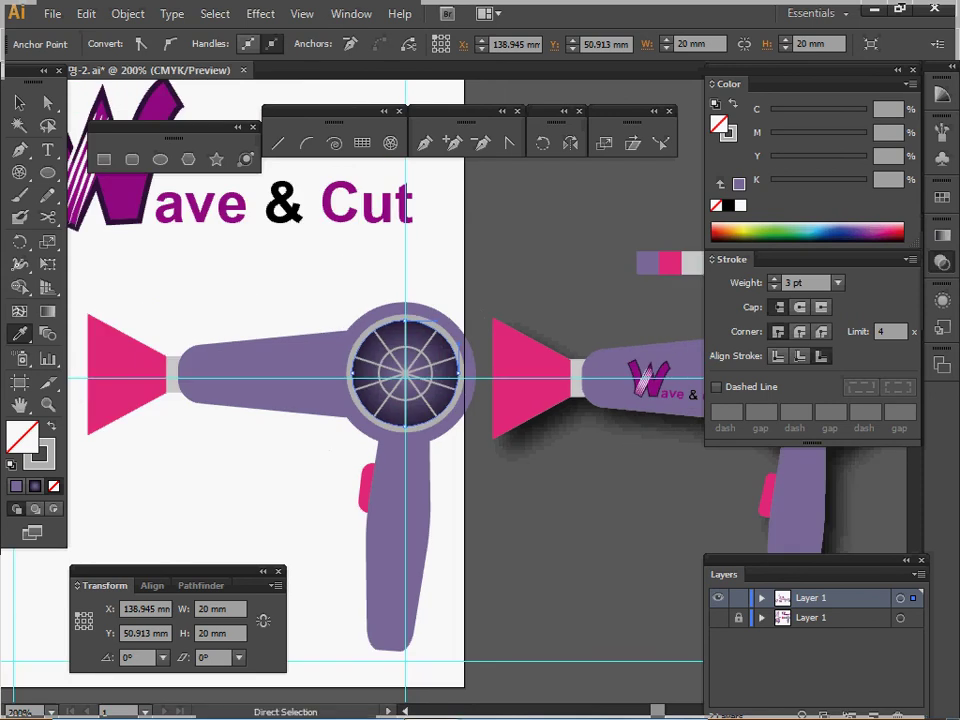
pyautogui.hotkey('ctrl', '+')
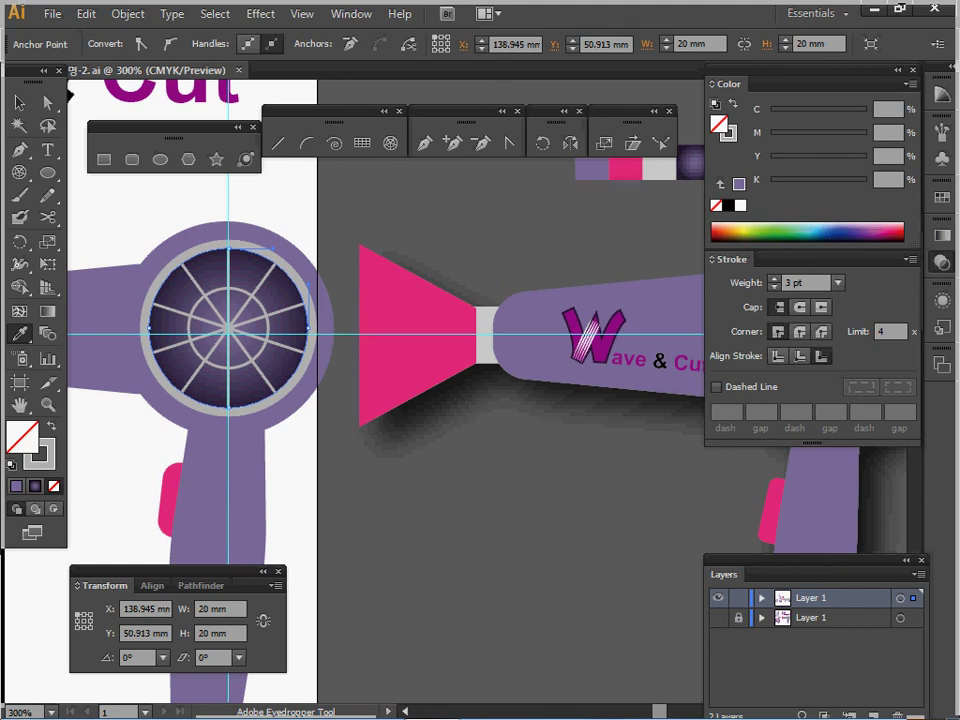
# - Duplicate the large Wave & Cut logo and place the copy just below the dryer's nozzle and barrel
pyautogui.moveTo(432, 717)
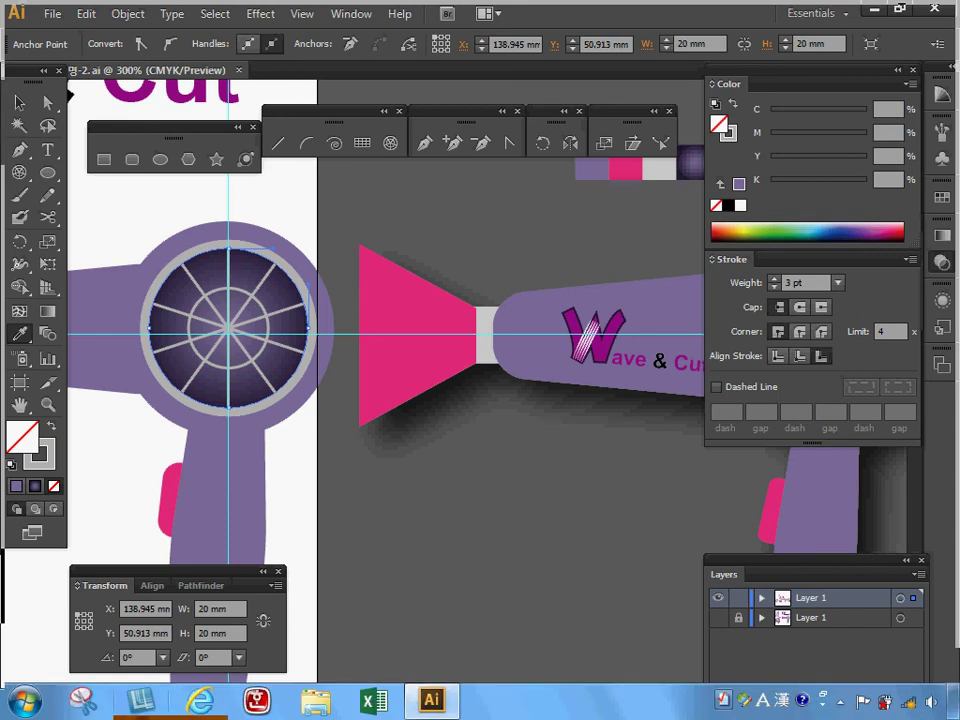
pyautogui.hotkey('ctrl', '-')
pyautogui.hotkey('ctrl', '-')
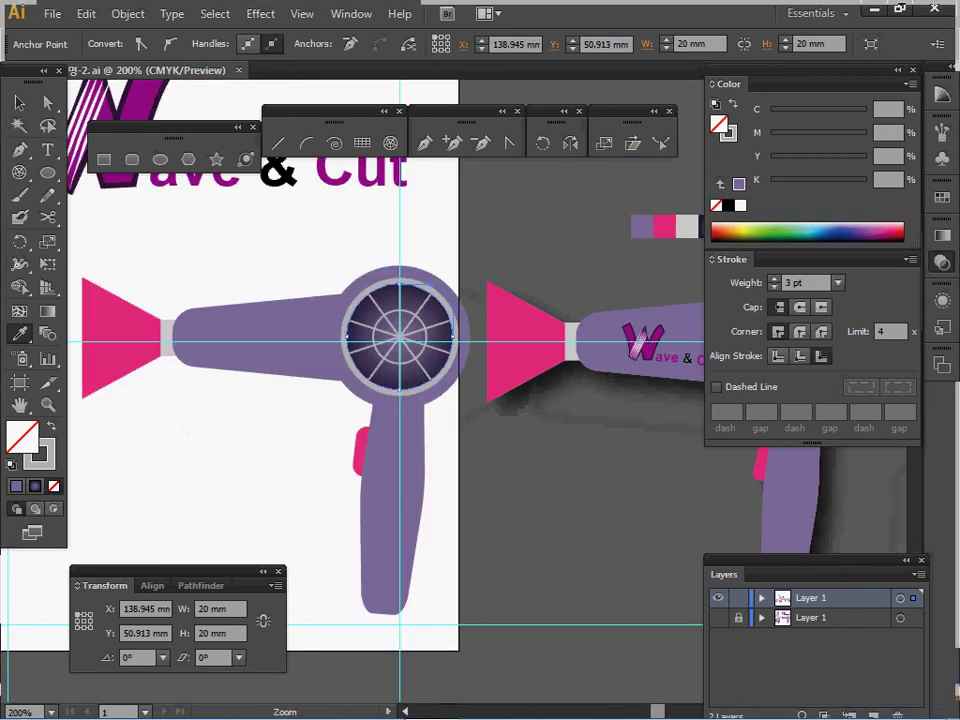
pyautogui.moveTo(490, 322); pyautogui.dragTo(389, 400)
pyautogui.click(19, 103)
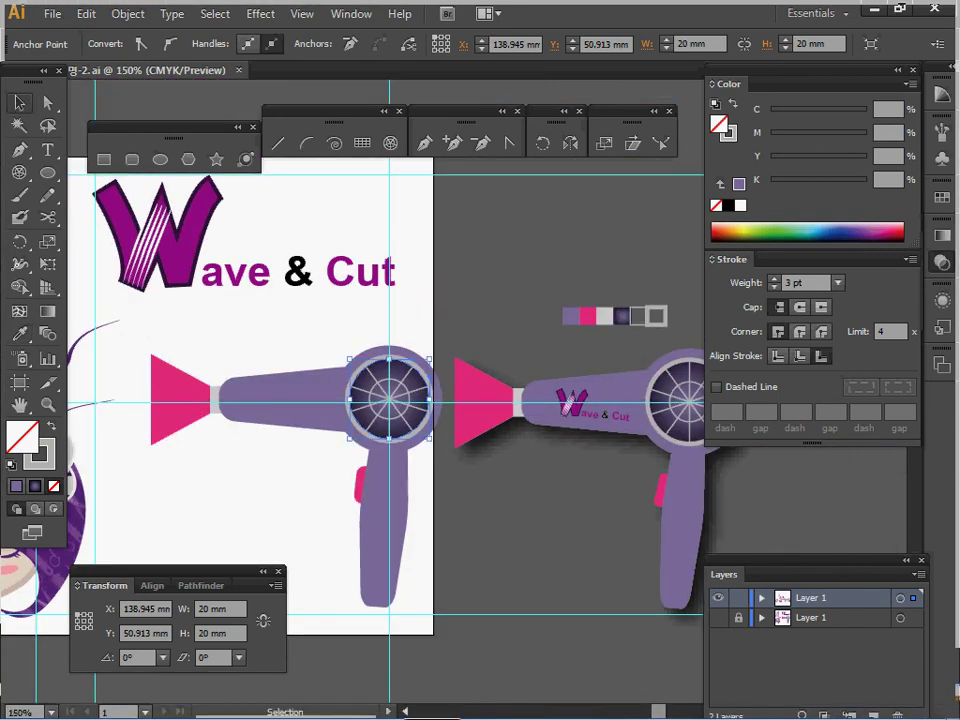
pyautogui.click(182, 256)
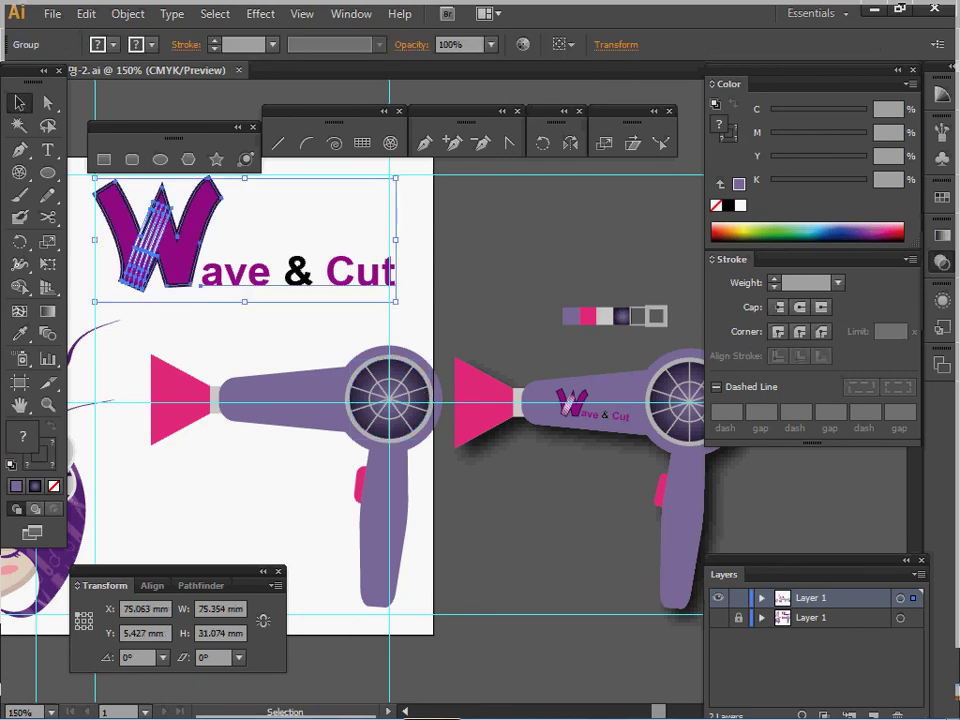
pyautogui.press('ctrl')
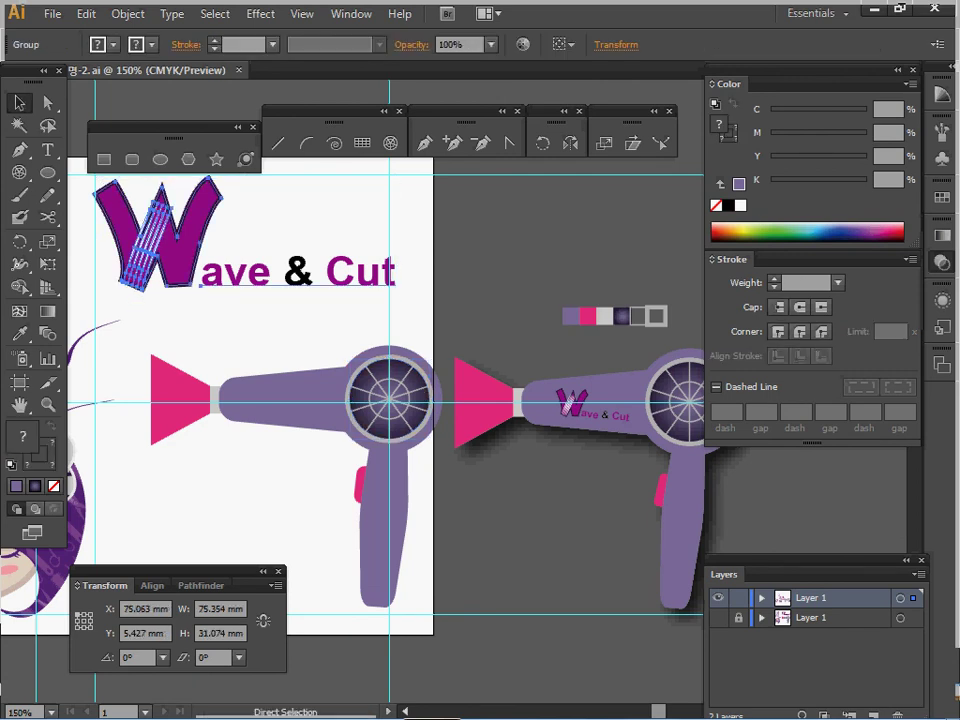
pyautogui.hotkey('ctrl', 'v')
pyautogui.moveTo(355, 385); pyautogui.dragTo(225, 455)
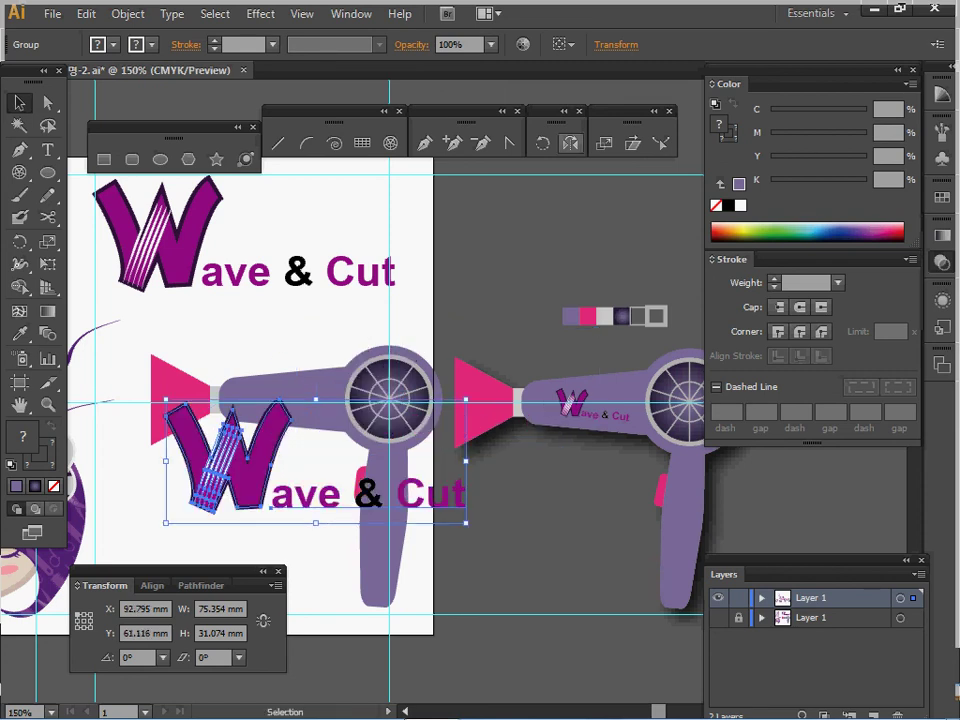
# - Scale the logo copy uniformly to 25% with Scale Strokes & Effects enabled
pyautogui.click(604, 143)
pyautogui.doubleClick(604, 143)
pyautogui.write('25')
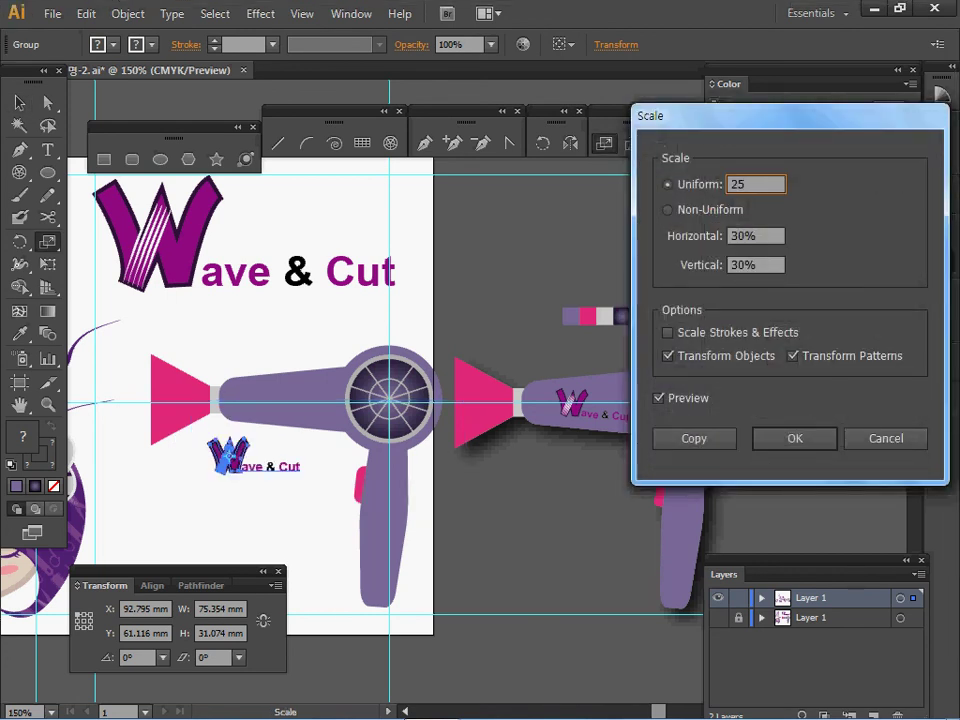
pyautogui.moveTo(700, 115); pyautogui.dragTo(596, 160)
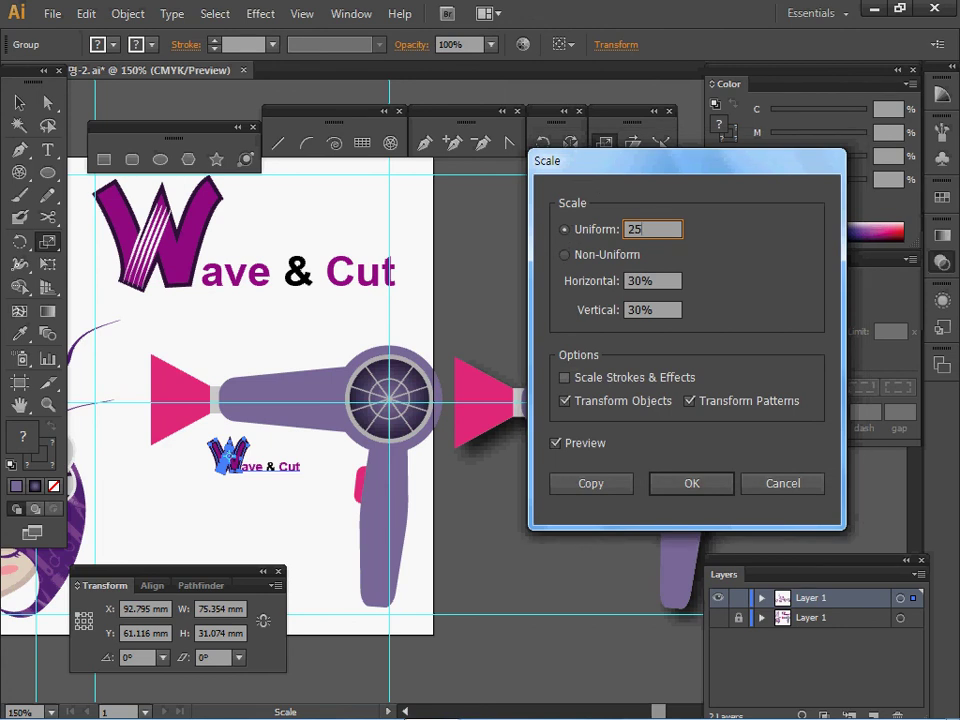
pyautogui.click(565, 378)
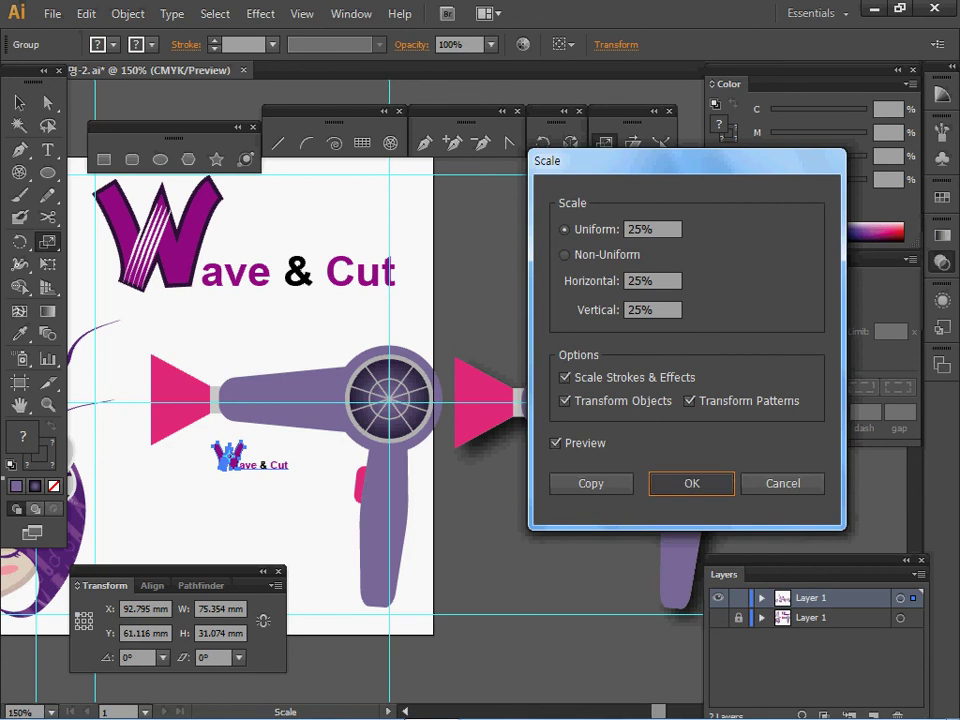
pyautogui.press('Return')
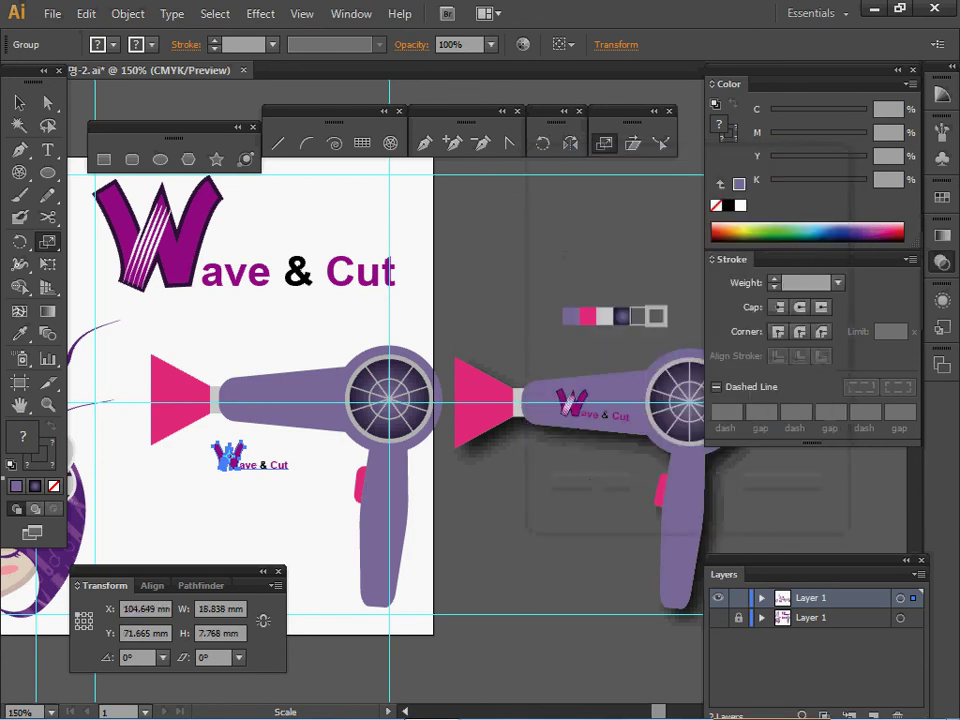
# - Move the small logo onto the dryer's barrel and rotate it slightly clockwise to match the reference
pyautogui.keyDown('ctrl'); pyautogui.click(295, 449); pyautogui.keyUp('ctrl')
pyautogui.keyDown('ctrl'); pyautogui.click(466, 410); pyautogui.keyUp('ctrl')
pyautogui.moveTo(466, 410); pyautogui.dragTo(456, 442)
pyautogui.moveTo(330, 430); pyautogui.dragTo(371, 310)
pyautogui.moveTo(484, 272); pyautogui.dragTo(486, 280)
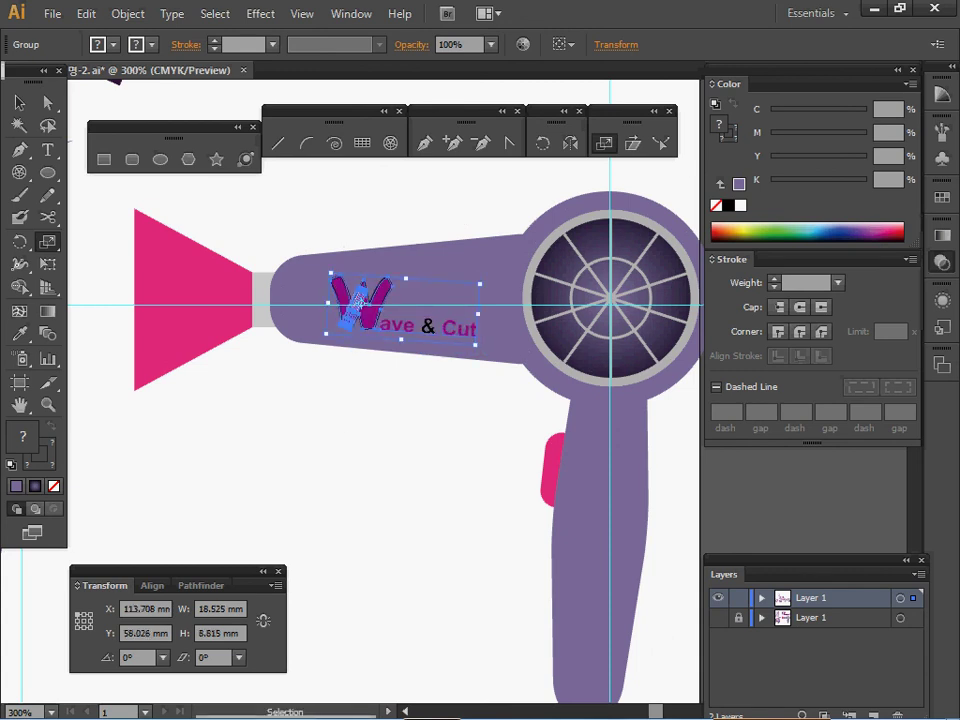
pyautogui.moveTo(358, 300); pyautogui.dragTo(367, 306)
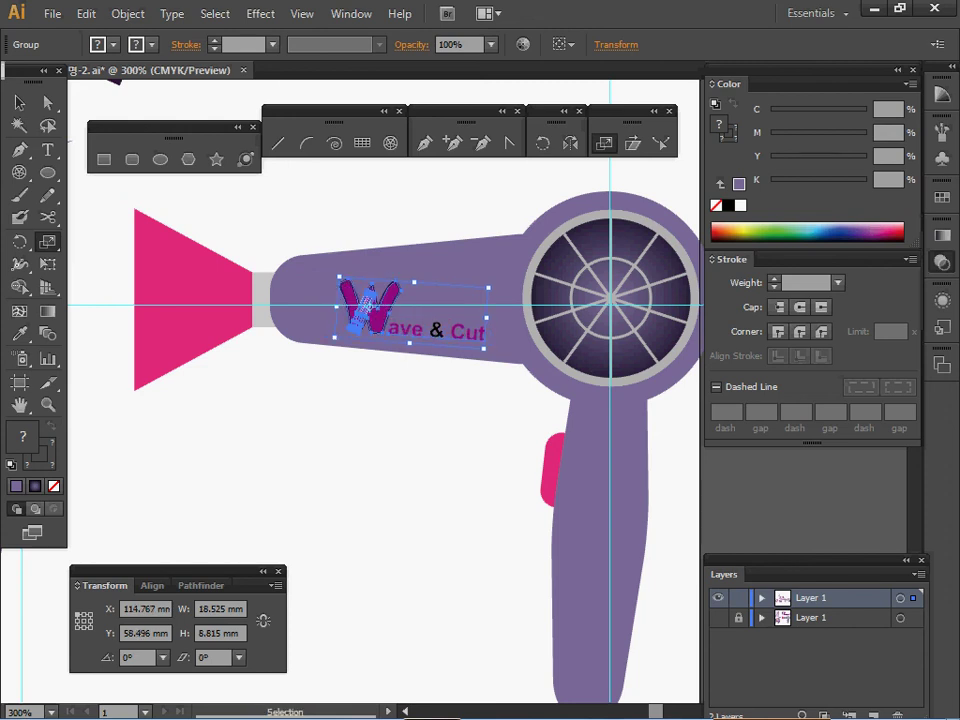
# - Select all the hair dryer parts together with the small logo and group them
pyautogui.moveTo(212, 209); pyautogui.dragTo(553, 576)
pyautogui.keyDown('ctrl'); pyautogui.keyDown('alt'); pyautogui.click(539, 505); pyautogui.keyUp('alt'); pyautogui.keyUp('ctrl')
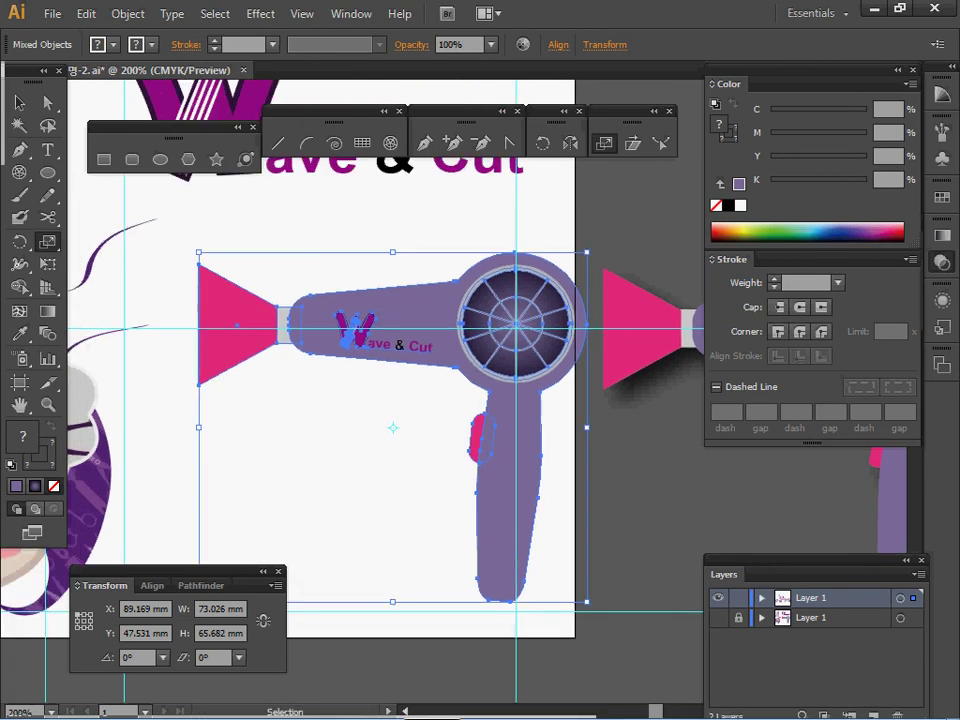
pyautogui.rightClick(395, 323)
pyautogui.click(442, 411)
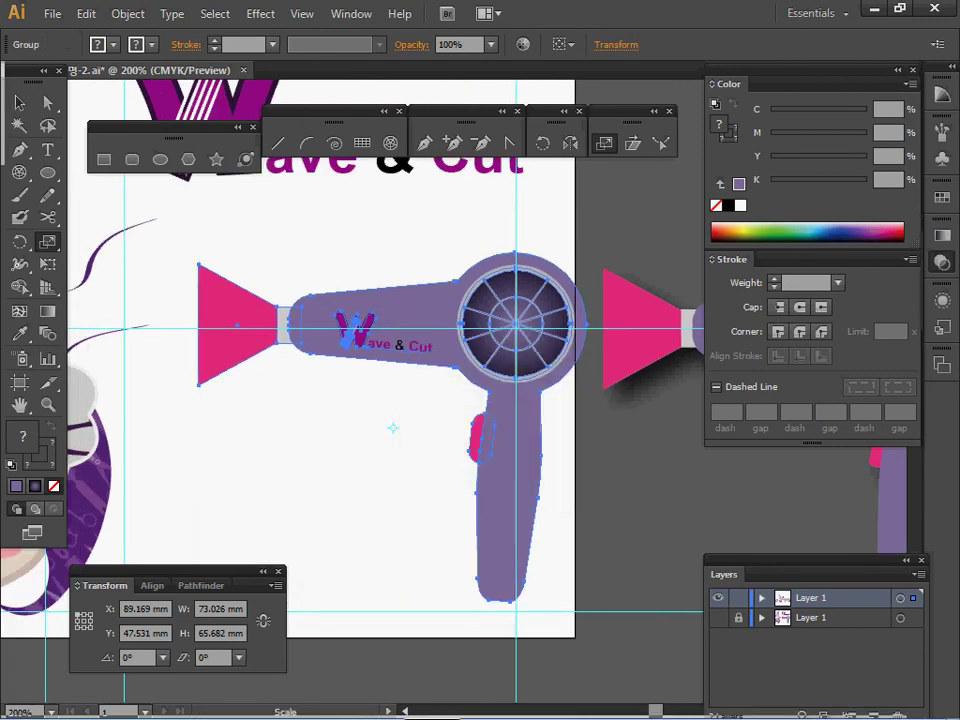
# - Apply a Multiply drop shadow to the dryer group with 75% opacity, X and Y offsets of 2.47 mm and a 1.76 mm blur
pyautogui.click(260, 13)
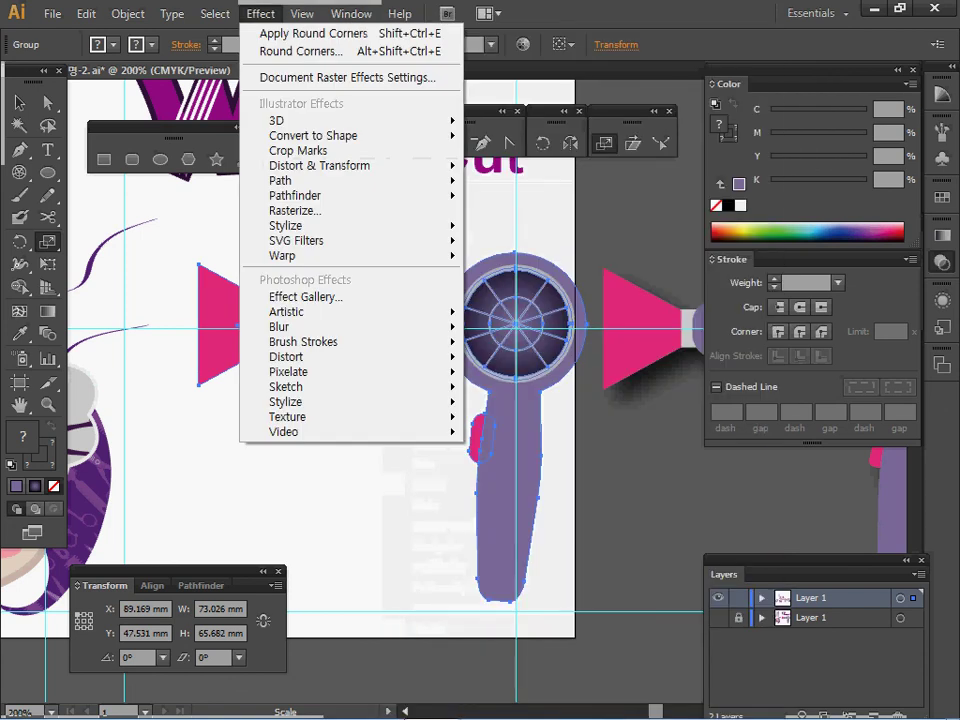
pyautogui.moveTo(300, 226)
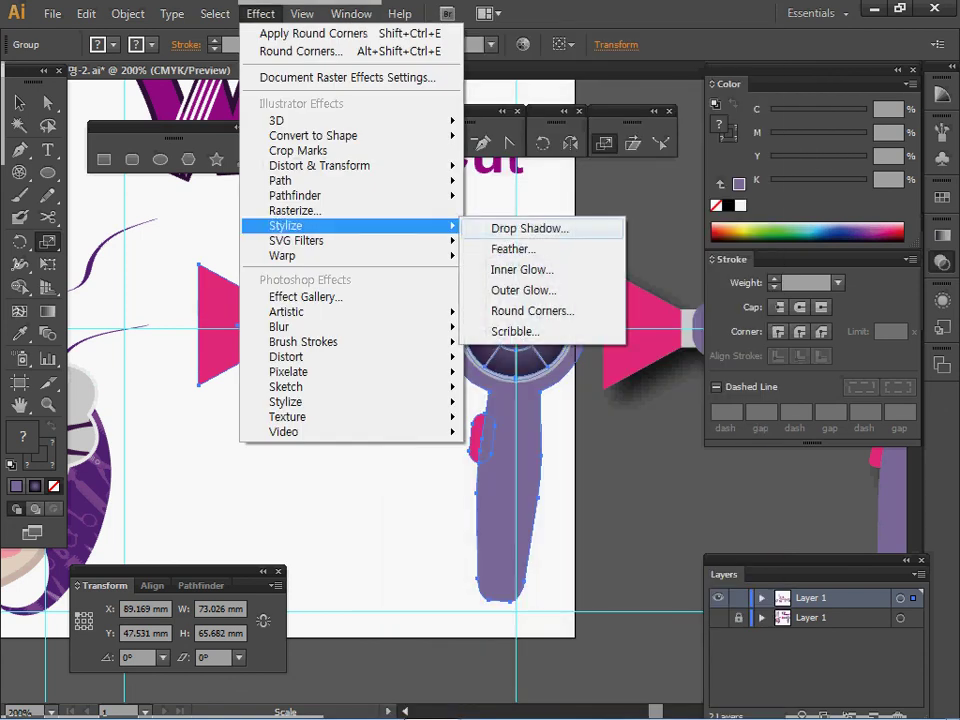
pyautogui.click(530, 228)
pyautogui.moveTo(684, 283); pyautogui.dragTo(648, 283)
pyautogui.write('2.')
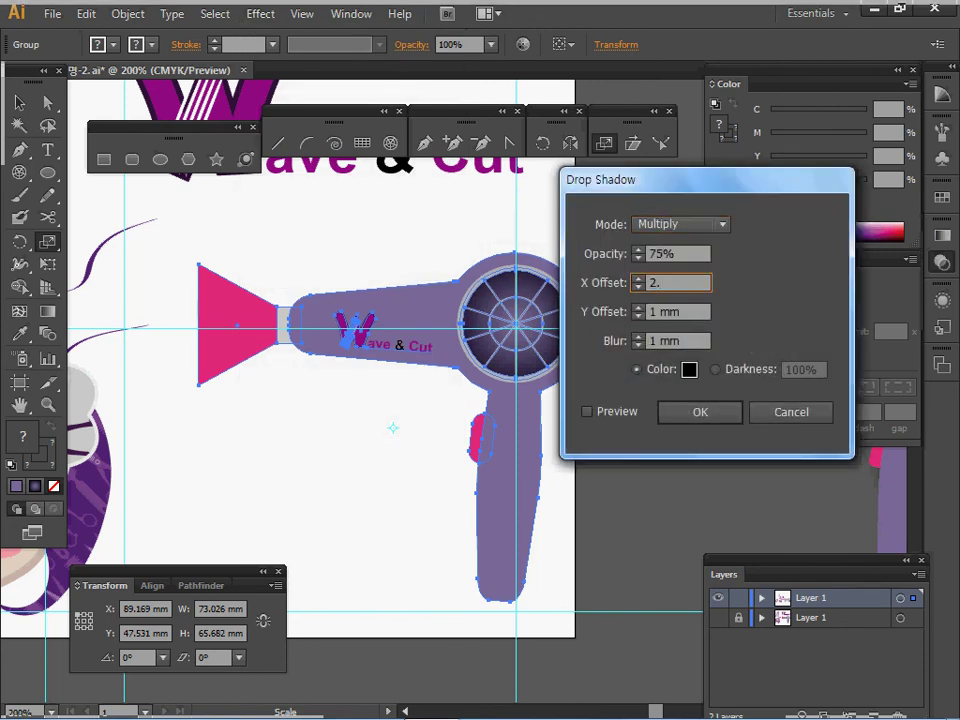
pyautogui.write('47')
pyautogui.press('Tab')
pyautogui.write('2.47')
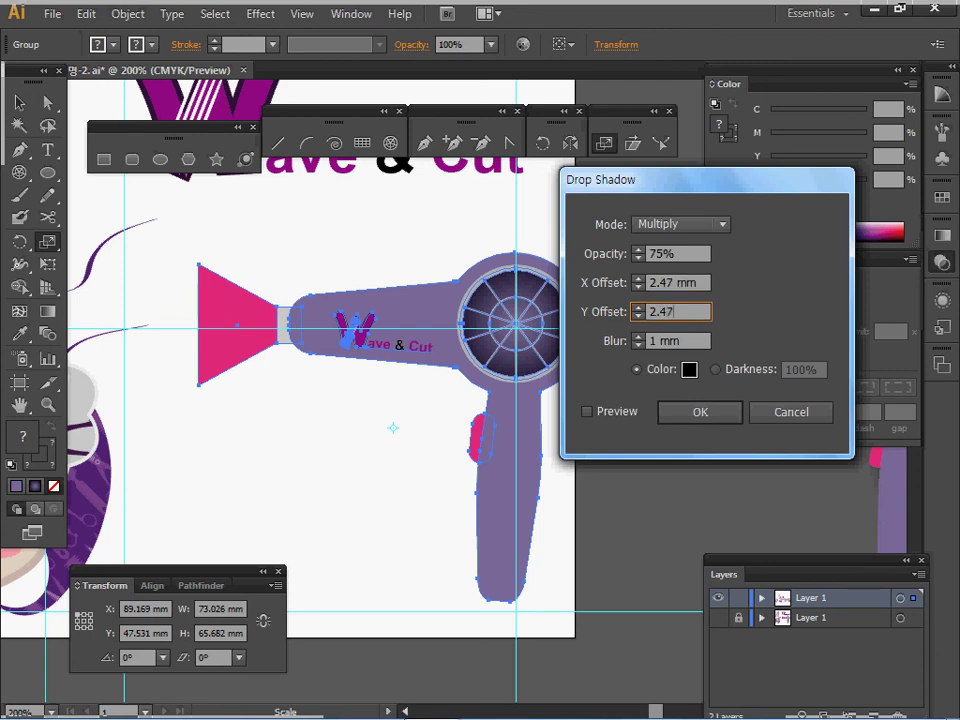
pyautogui.press('Tab')
pyautogui.write('1.')
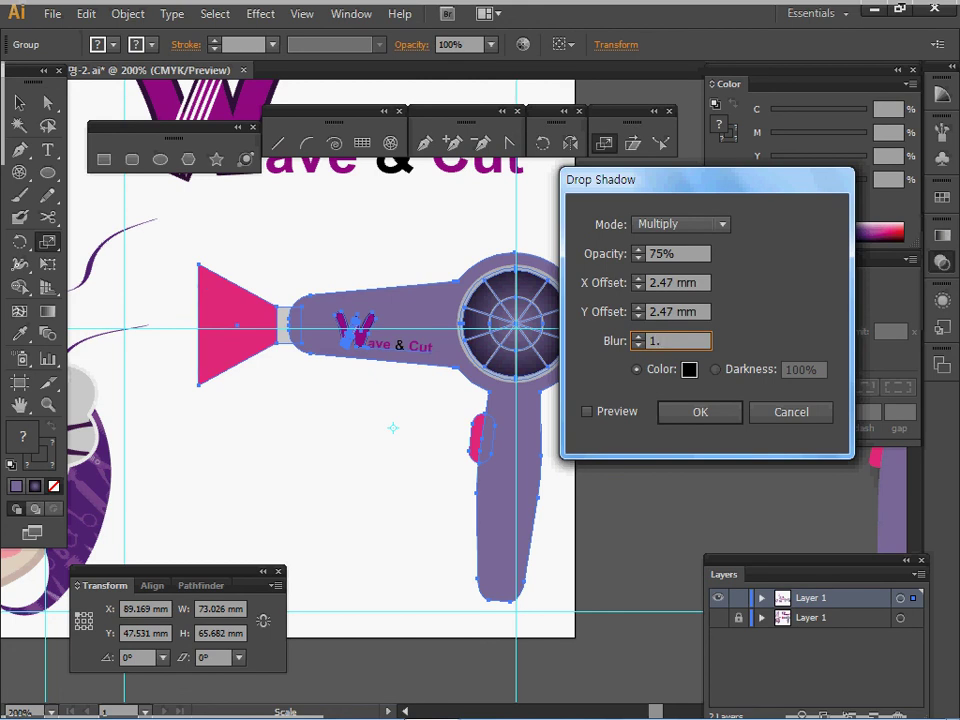
pyautogui.write('76')
pyautogui.press('Tab')
pyautogui.press('Return')
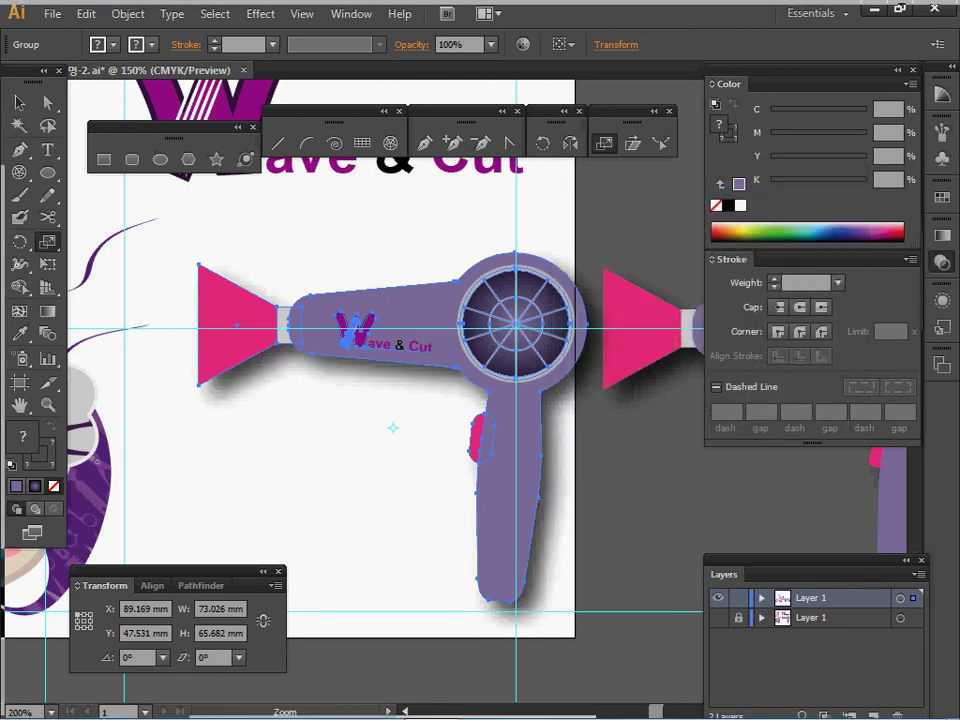
pyautogui.hotkey('ctrl', '-')
pyautogui.moveTo(400, 400); pyautogui.dragTo(468, 439)
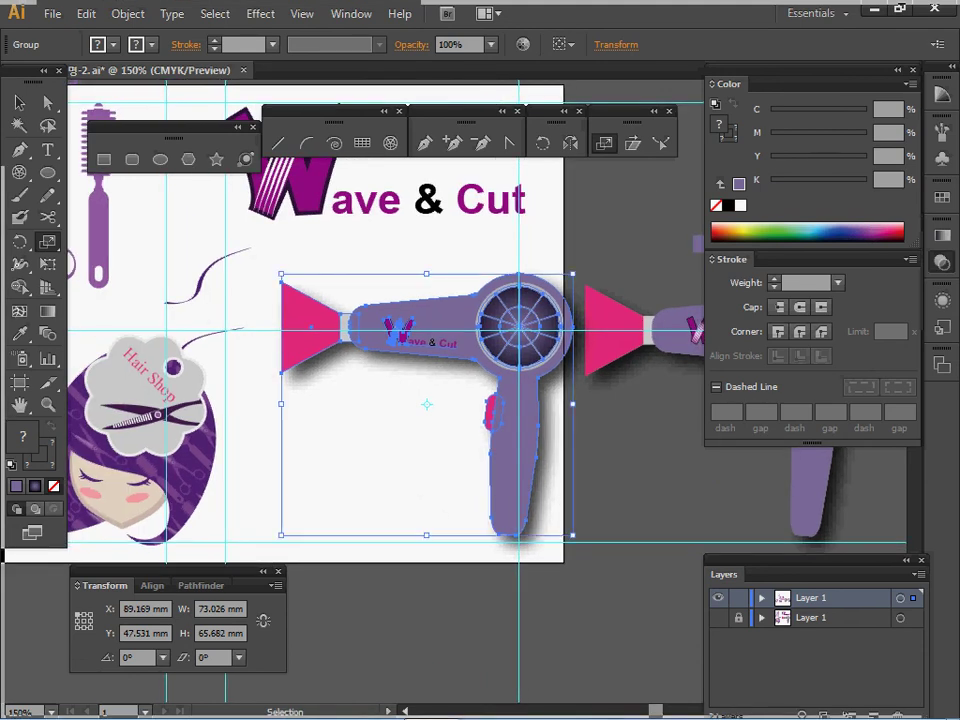